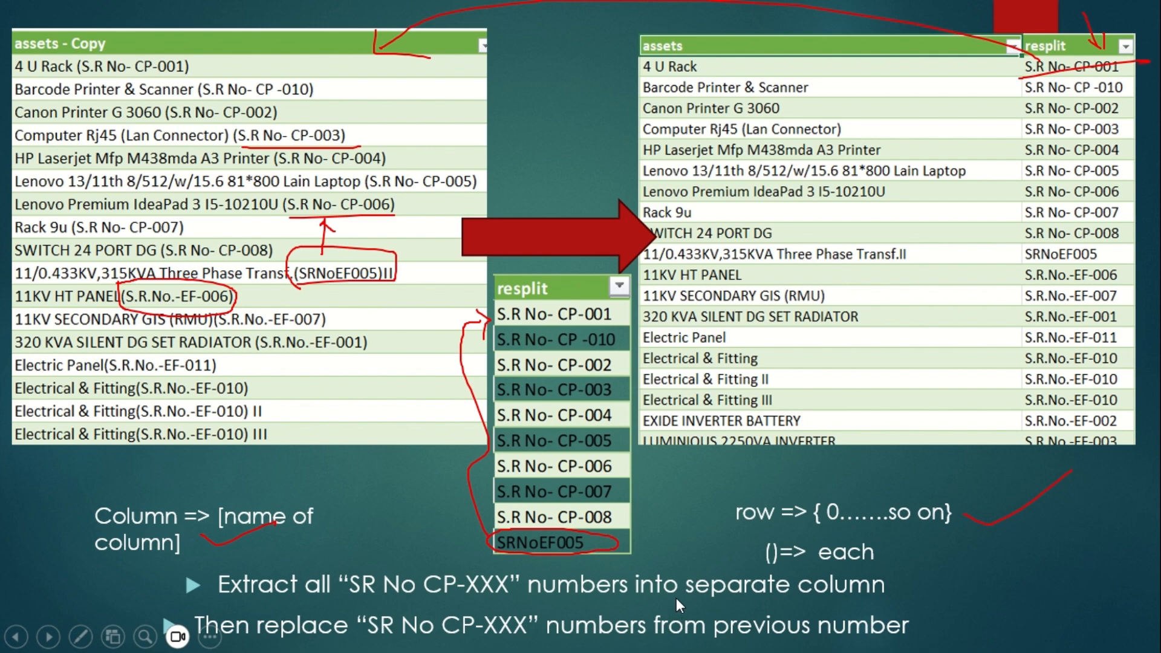
# End the slide show and switch to the Excel workbook containing the asset list.
pyautogui.press('Escape')
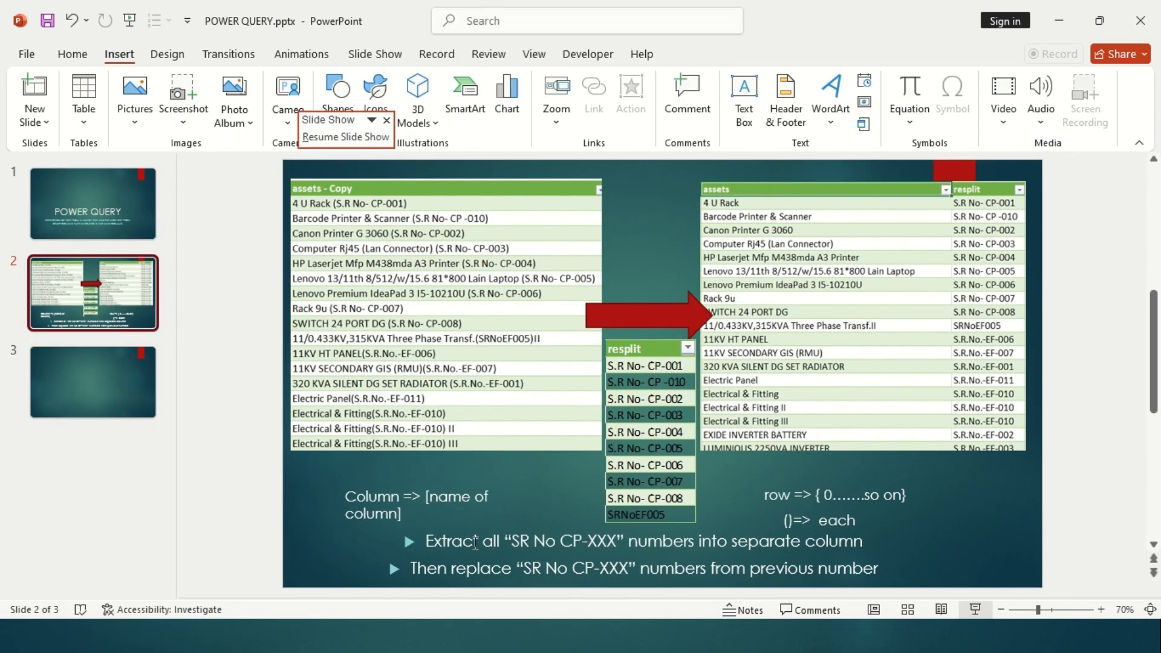
pyautogui.hotkey('alt', 'Tab')
pyautogui.hotkey('alt', 'Tab')
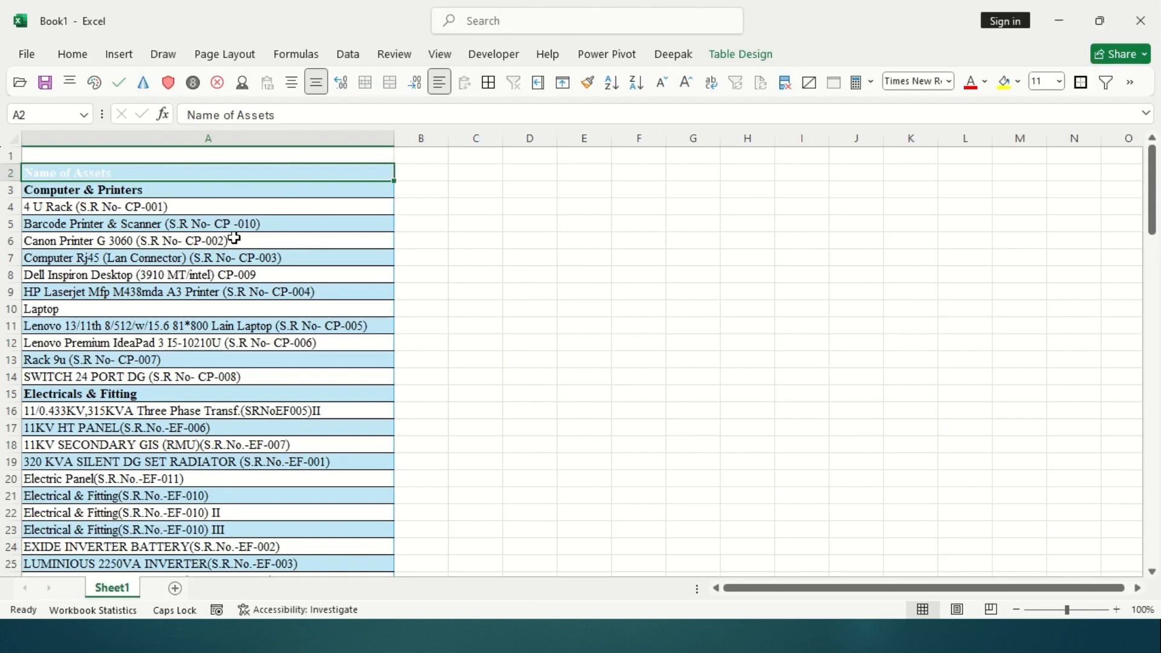
# Convert the entire Name of Assets table back to a normal range.
pyautogui.rightClick(235, 197)
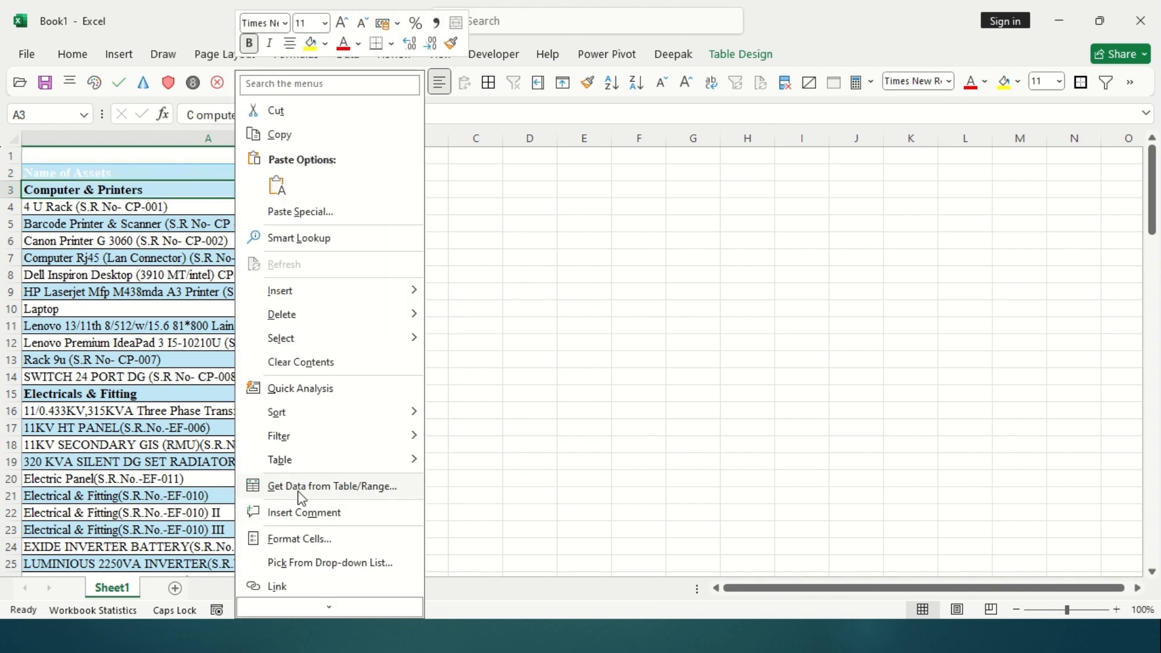
pyautogui.click(641, 374)
pyautogui.hotkey('ctrl', 'a')
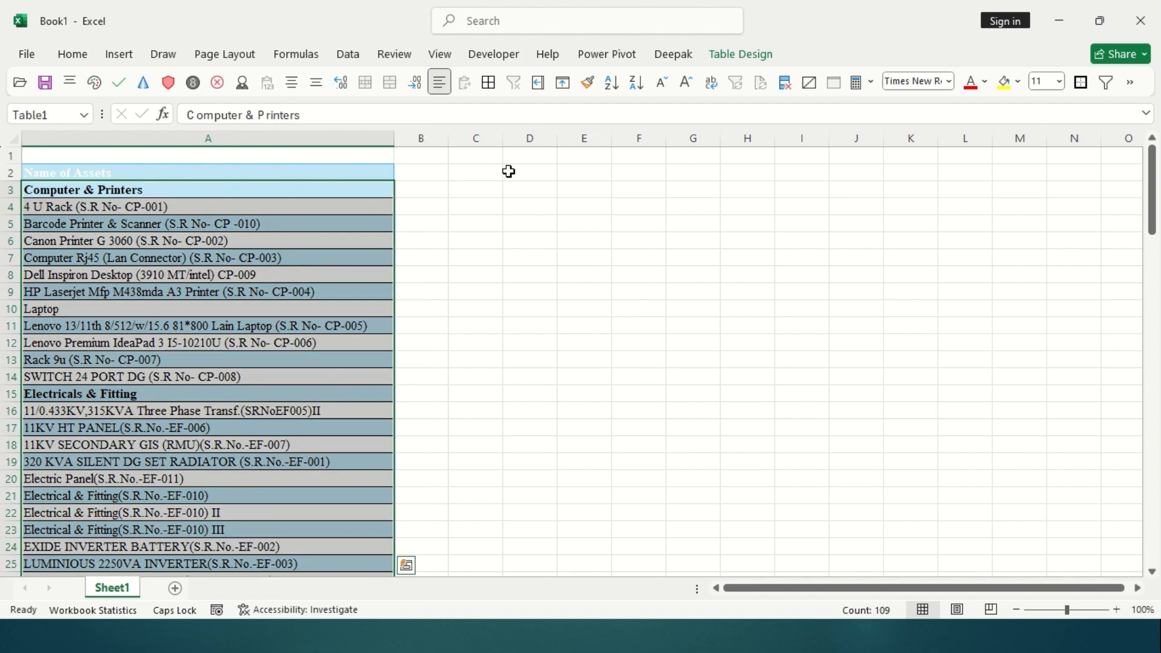
pyautogui.click(742, 54)
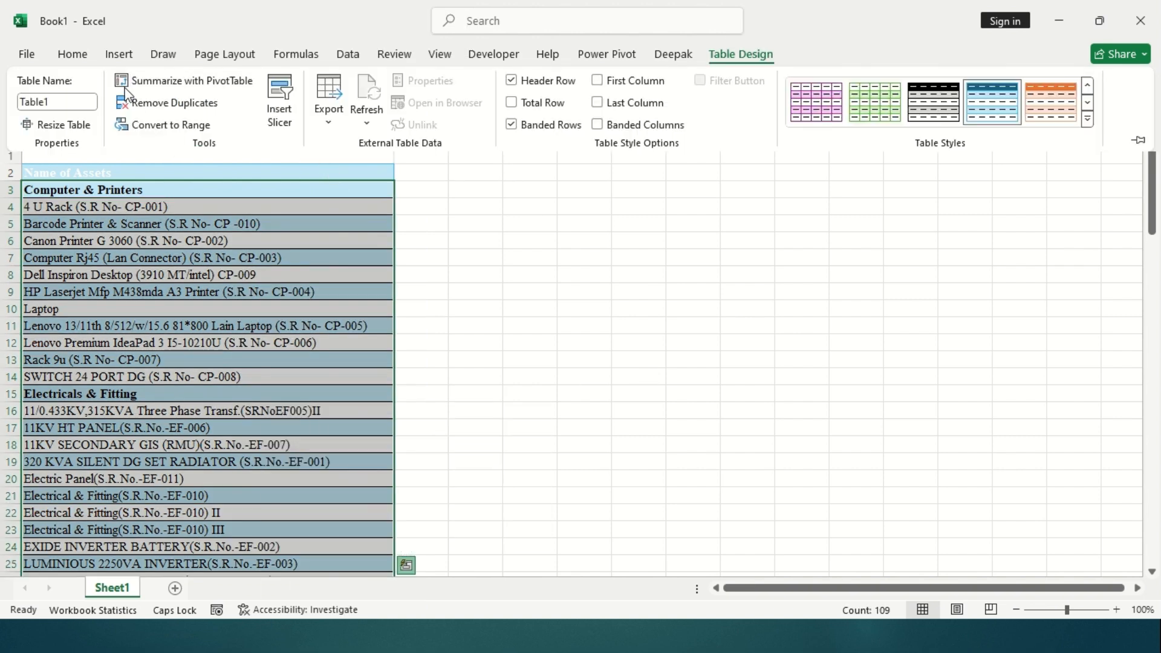
pyautogui.click(162, 125)
pyautogui.click(551, 366)
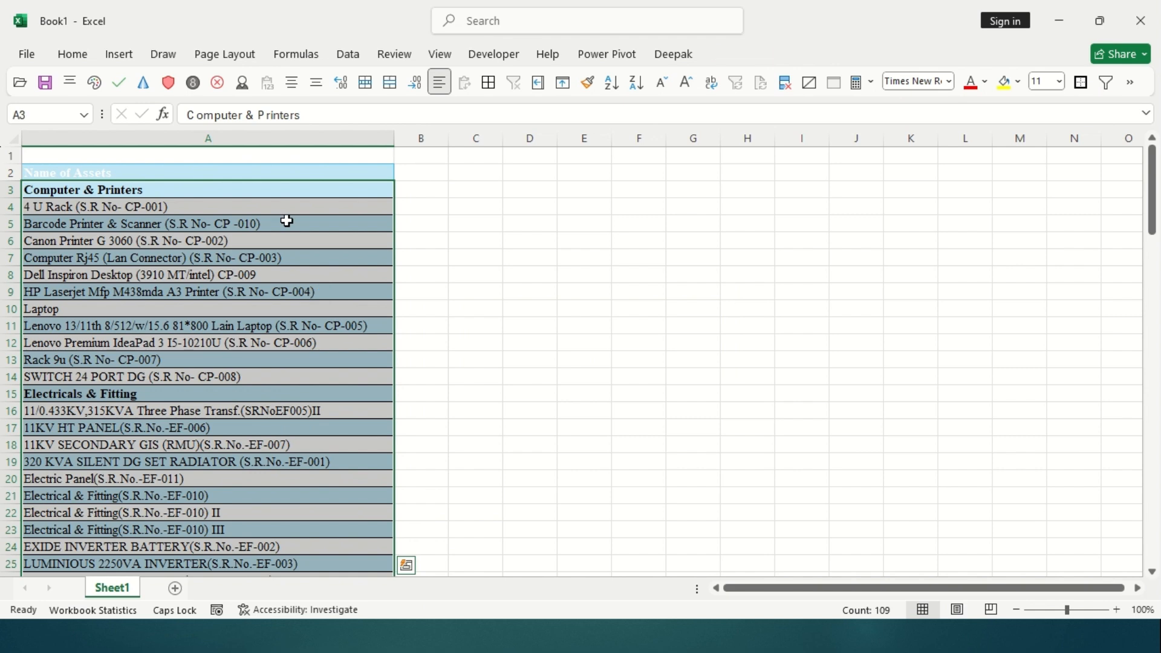
# Copy column A into a new worksheet as values only and fit the column width to its contents.
pyautogui.click(282, 174)
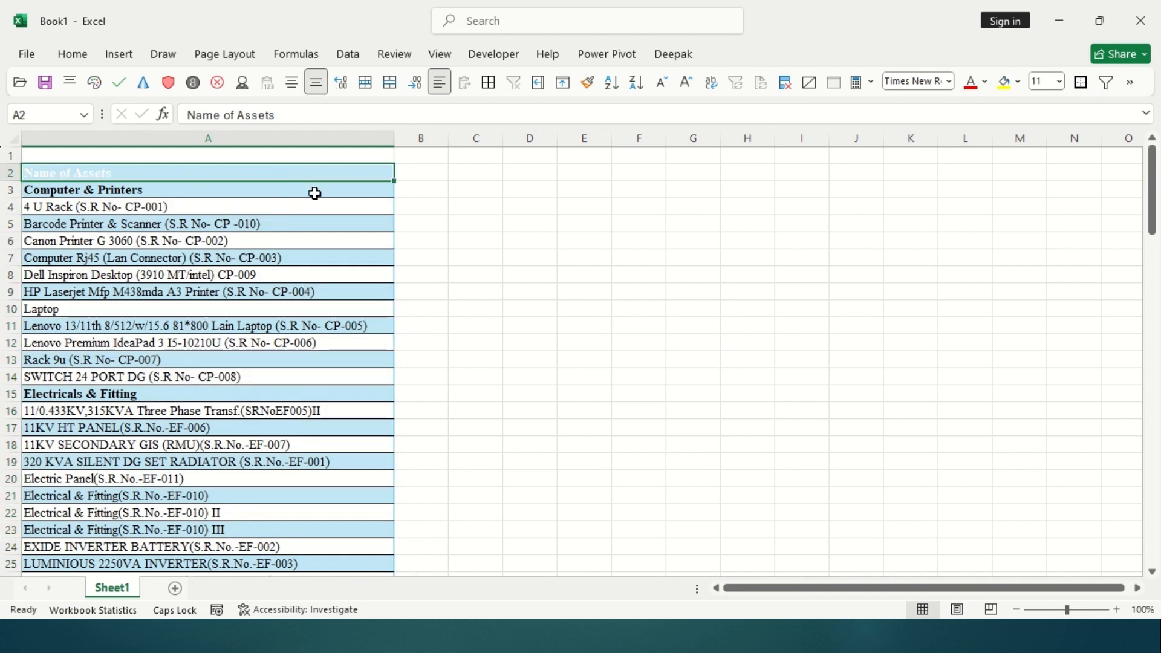
pyautogui.hotkey('ctrl', 'space')
pyautogui.hotkey('ctrl', 'c')
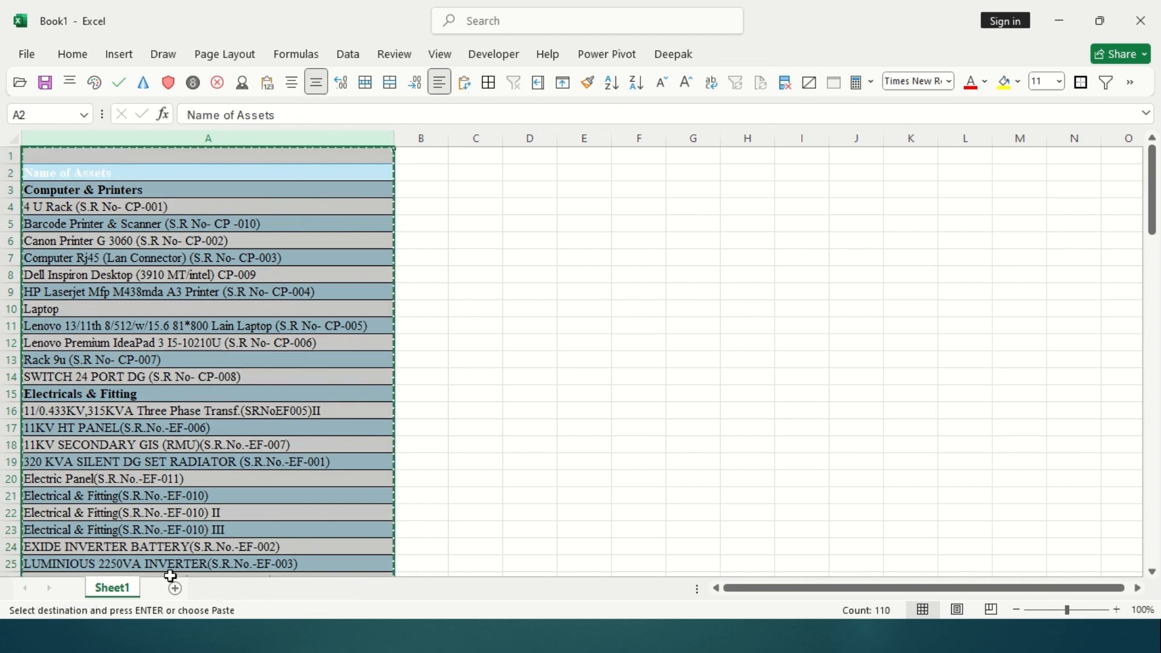
pyautogui.click(175, 589)
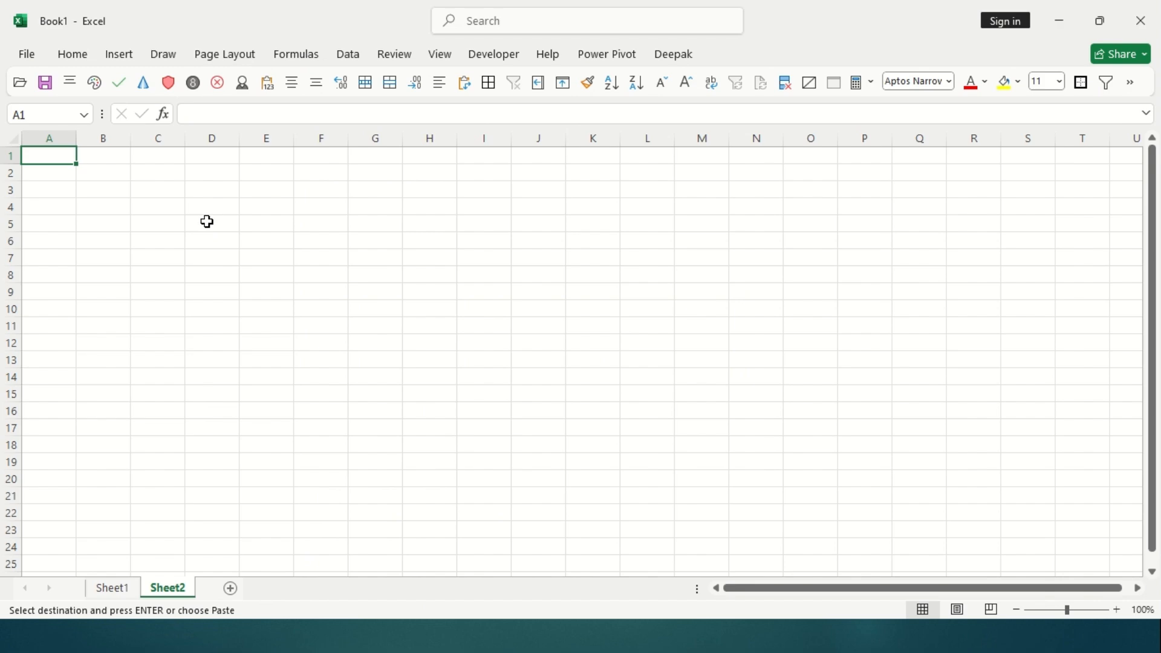
pyautogui.click(268, 83)
pyautogui.doubleClick(79, 135)
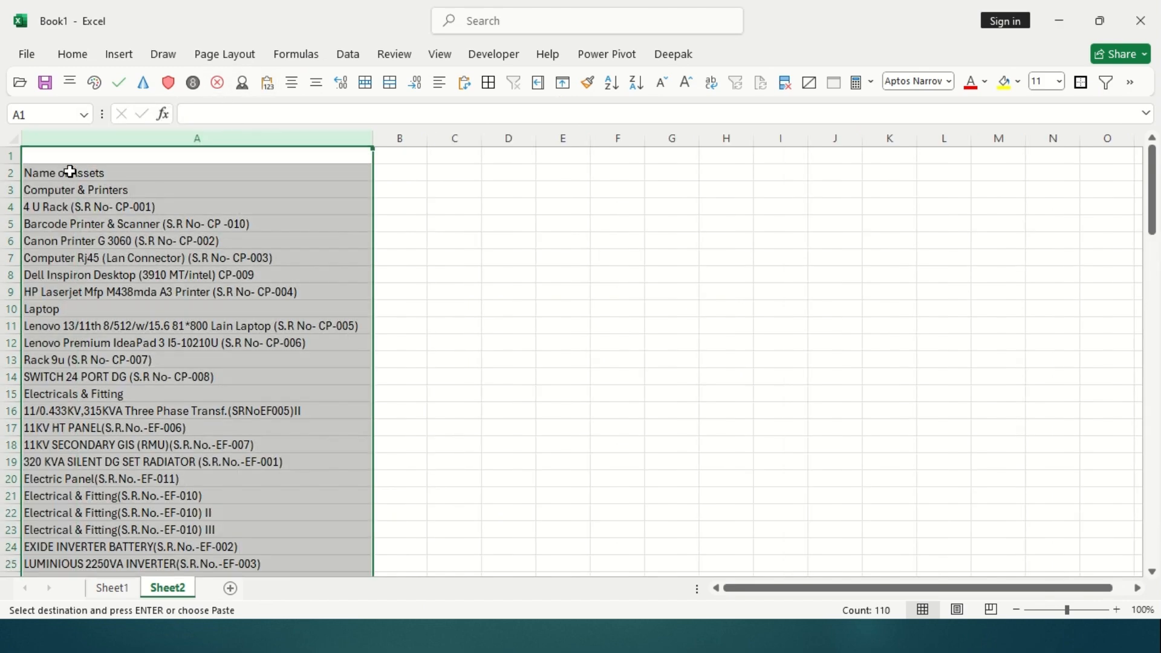
pyautogui.click(65, 173)
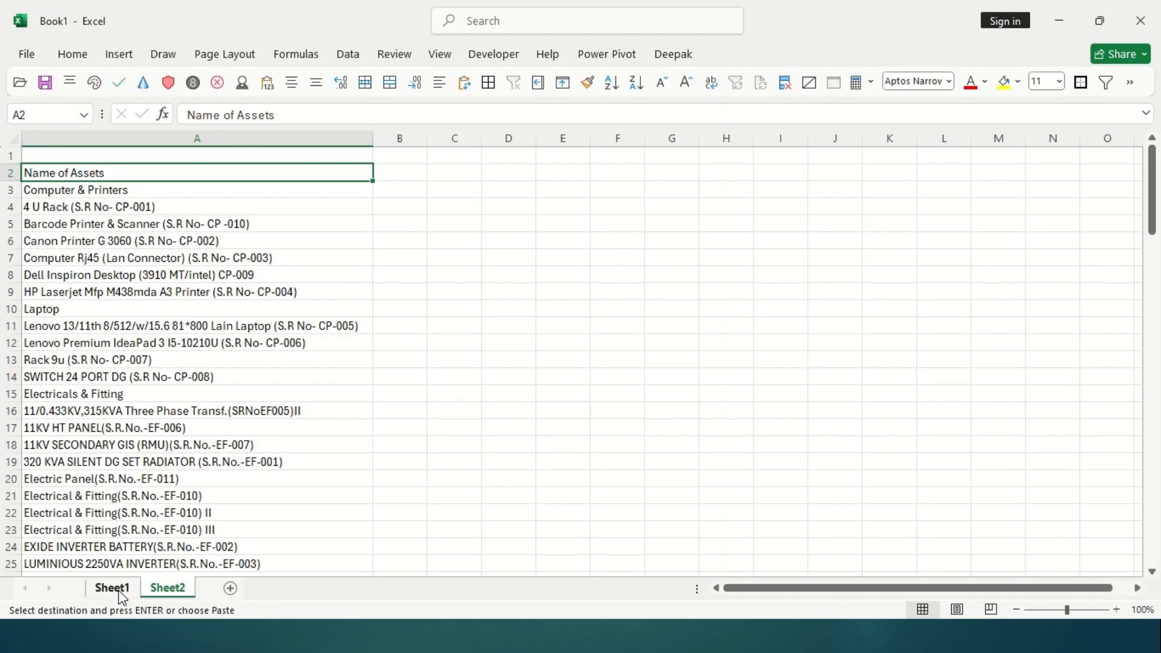
# Delete the original Sheet1 worksheet.
pyautogui.click(121, 590)
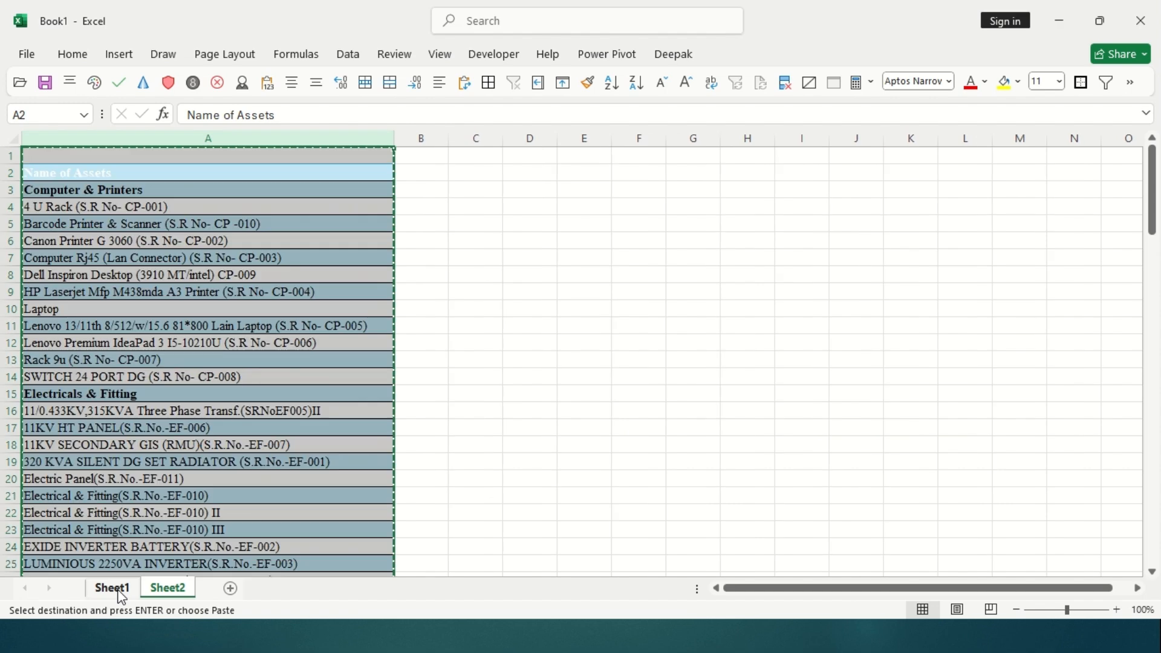
pyautogui.rightClick(118, 590)
pyautogui.click(179, 387)
pyautogui.press('Return')
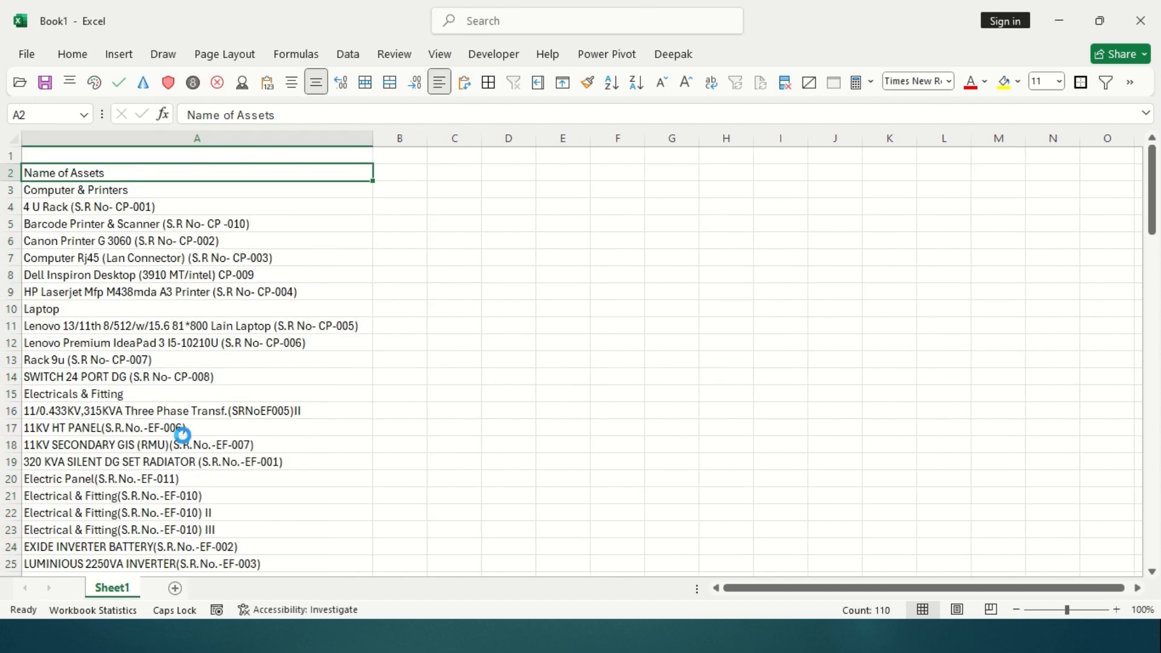
pyautogui.rightClick(170, 225)
pyautogui.click(245, 460)
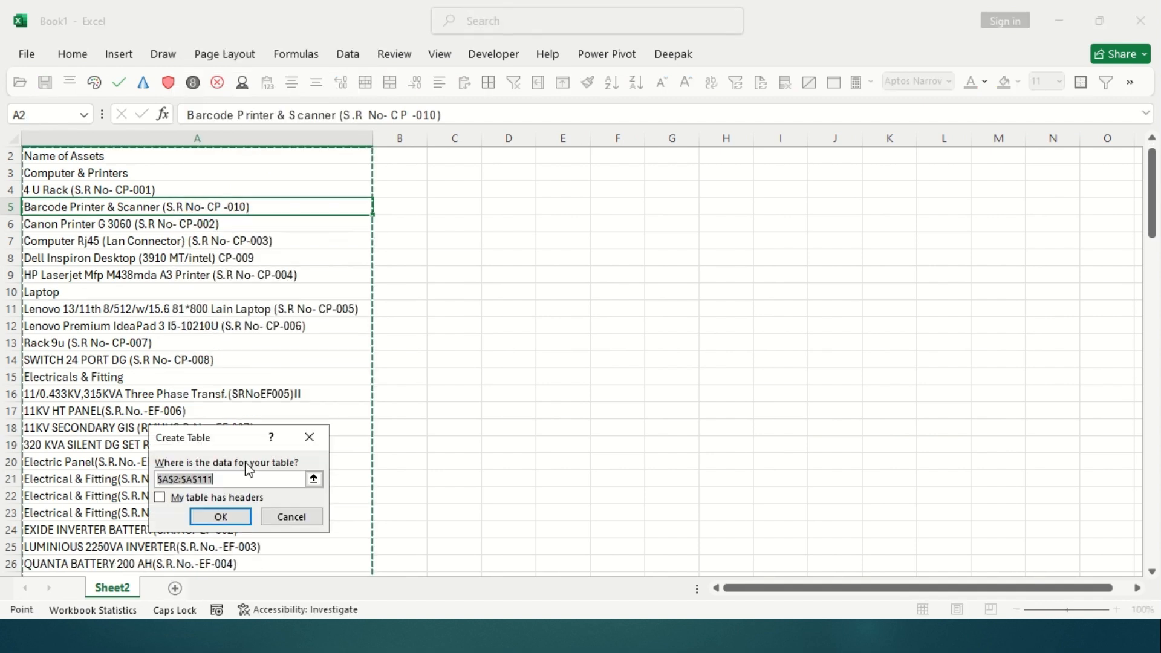
pyautogui.click(175, 499)
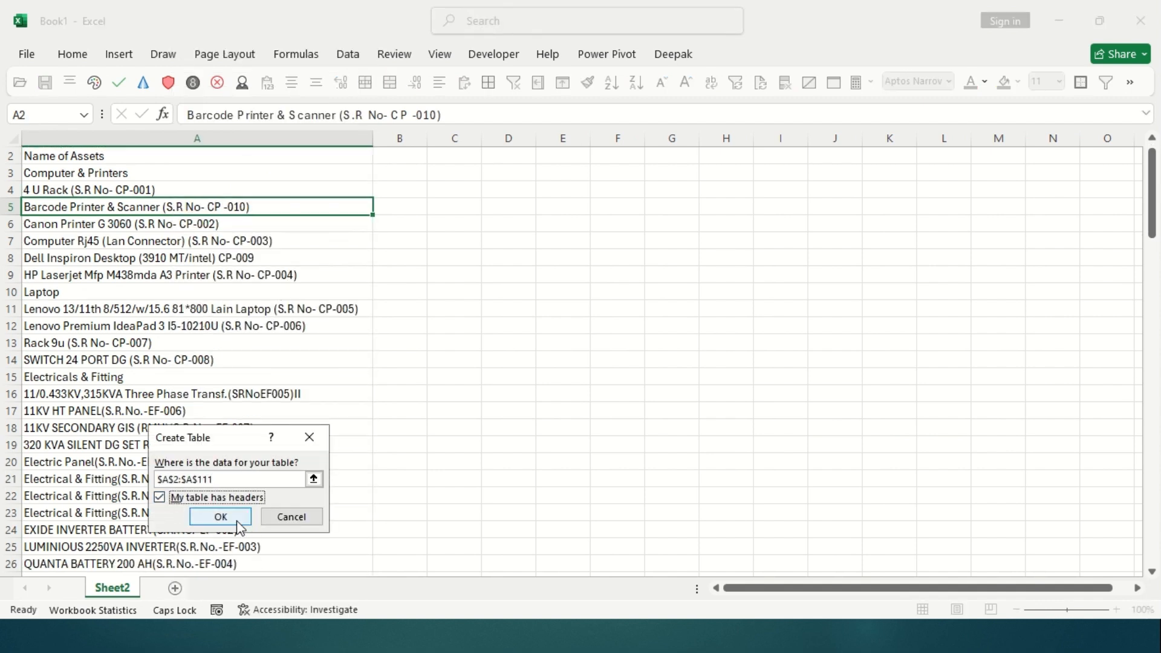
pyautogui.click(221, 517)
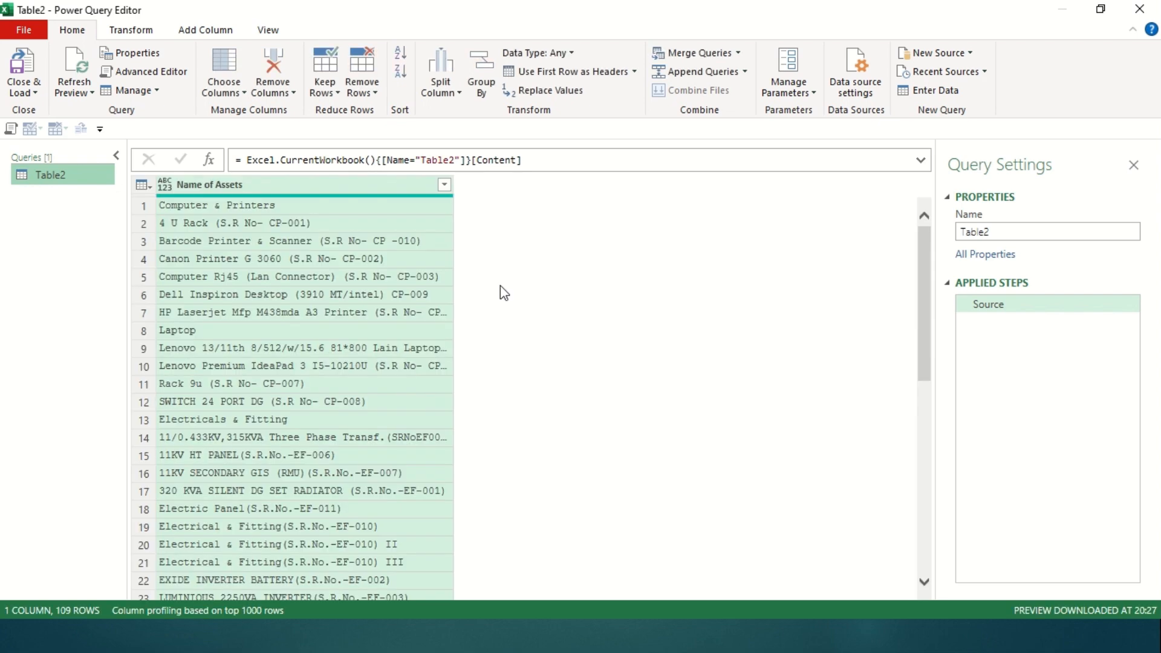
pyautogui.click(1152, 13)
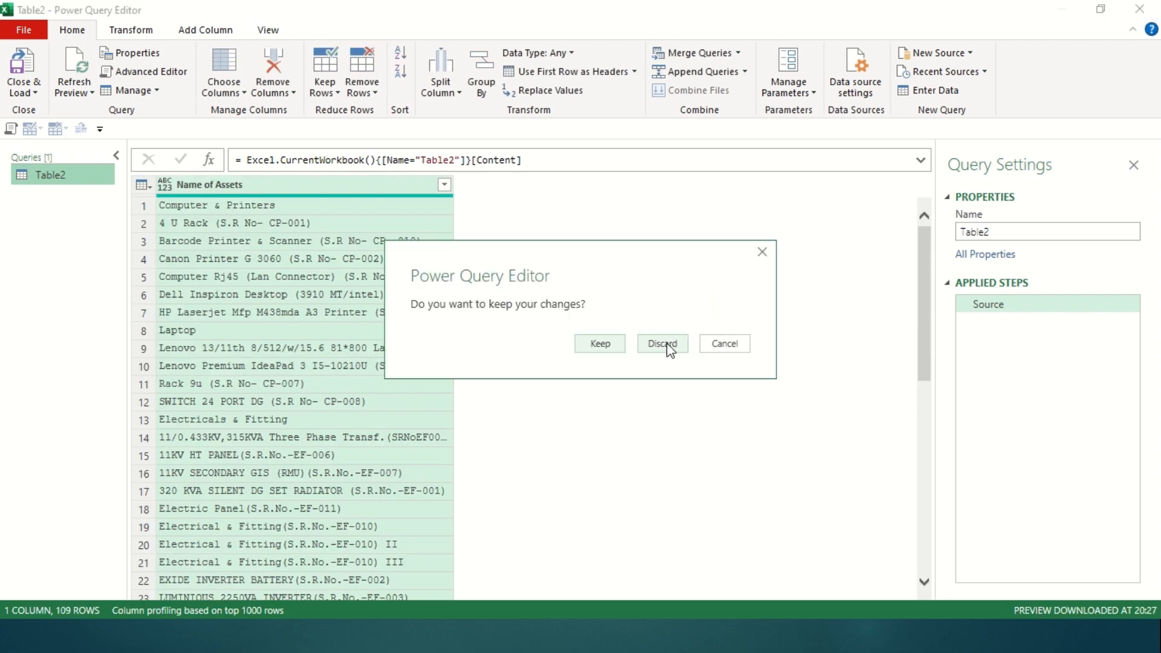
pyautogui.click(666, 344)
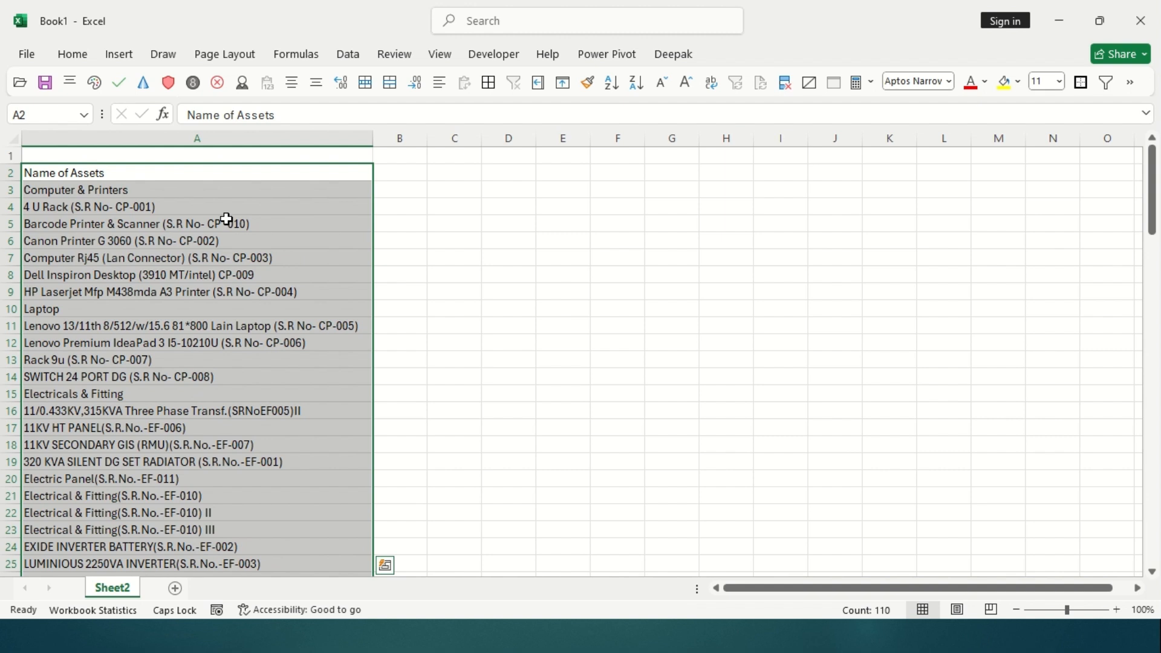
pyautogui.click(350, 60)
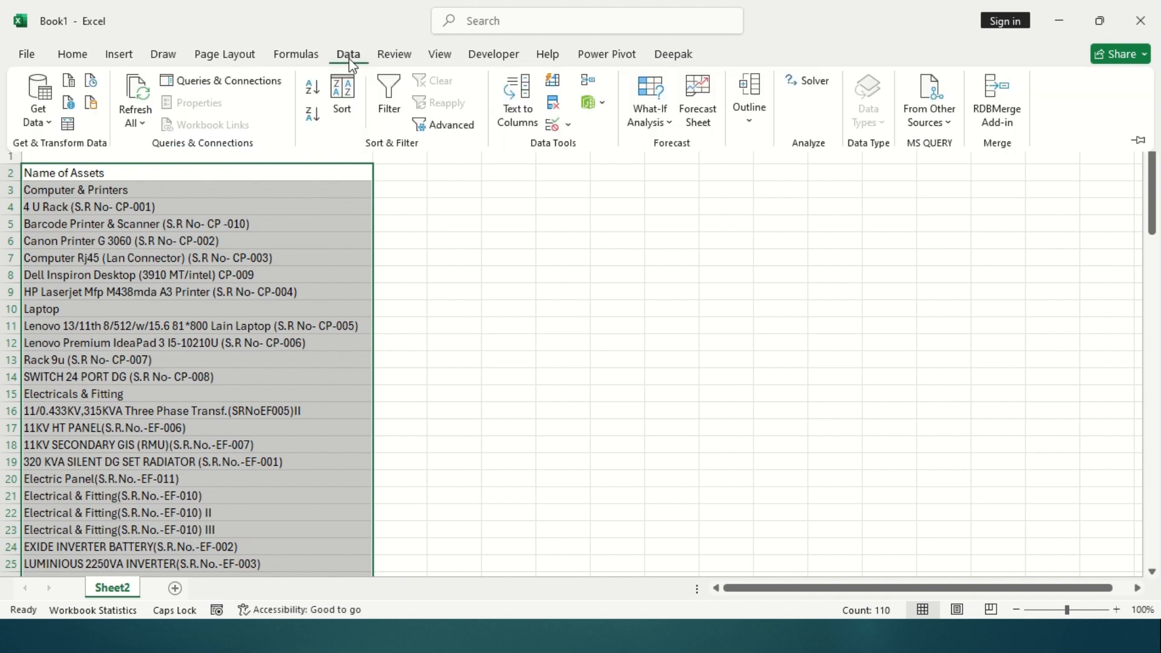
pyautogui.click(45, 118)
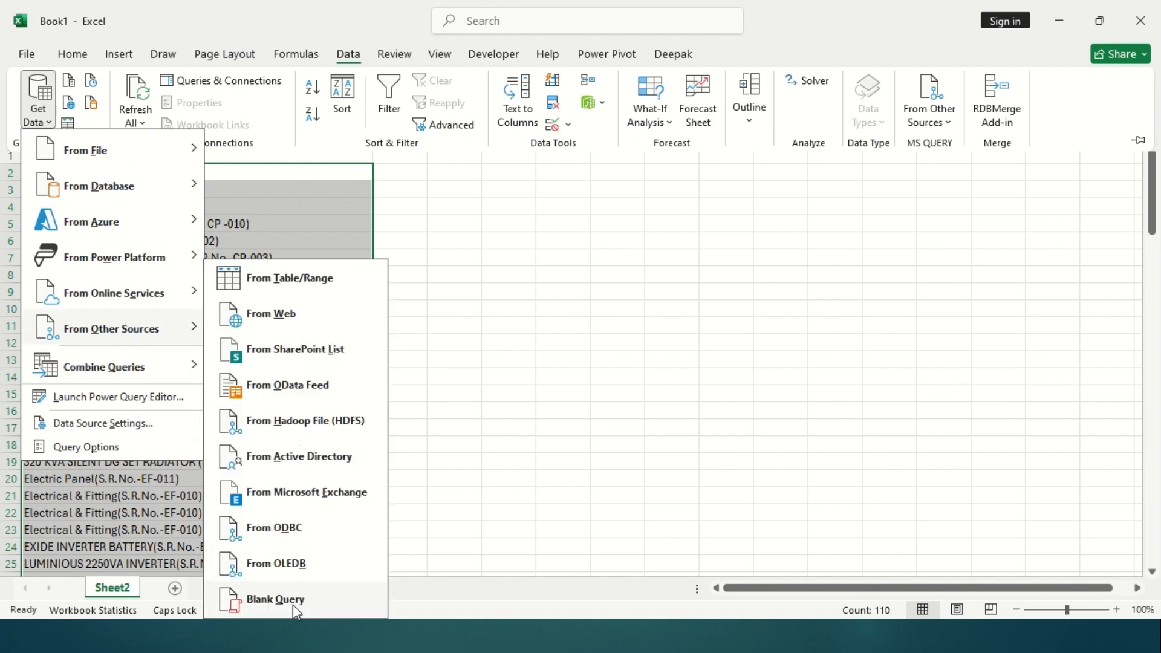
pyautogui.click(275, 599)
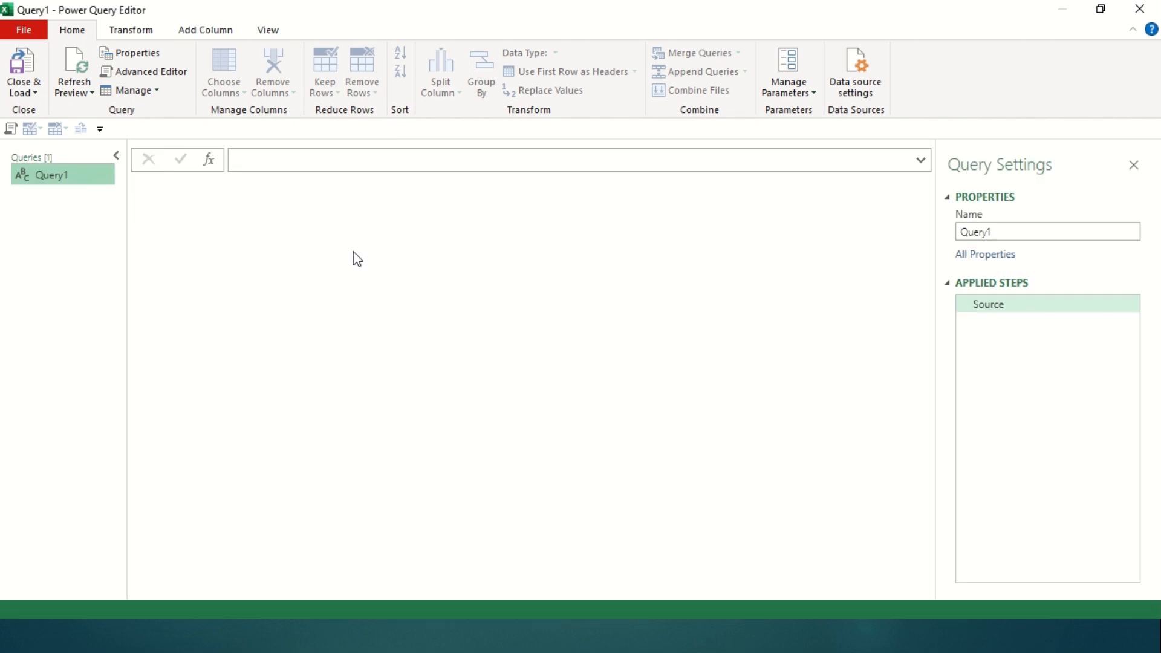
pyautogui.click(1101, 9)
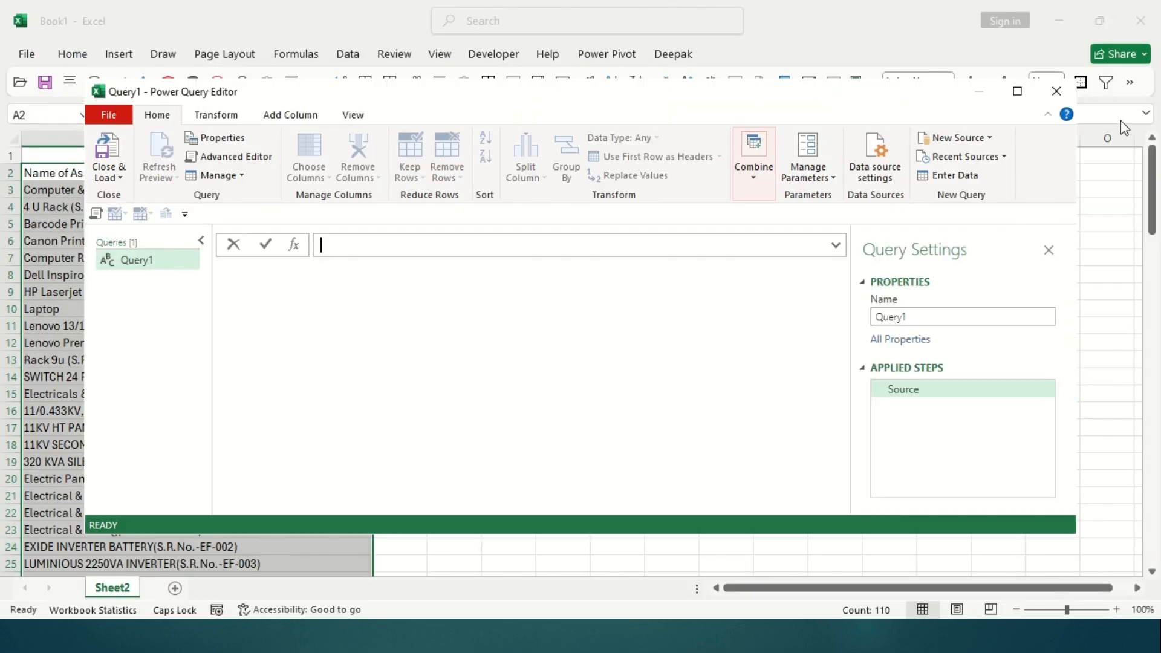
pyautogui.click(1048, 99)
pyautogui.click(655, 348)
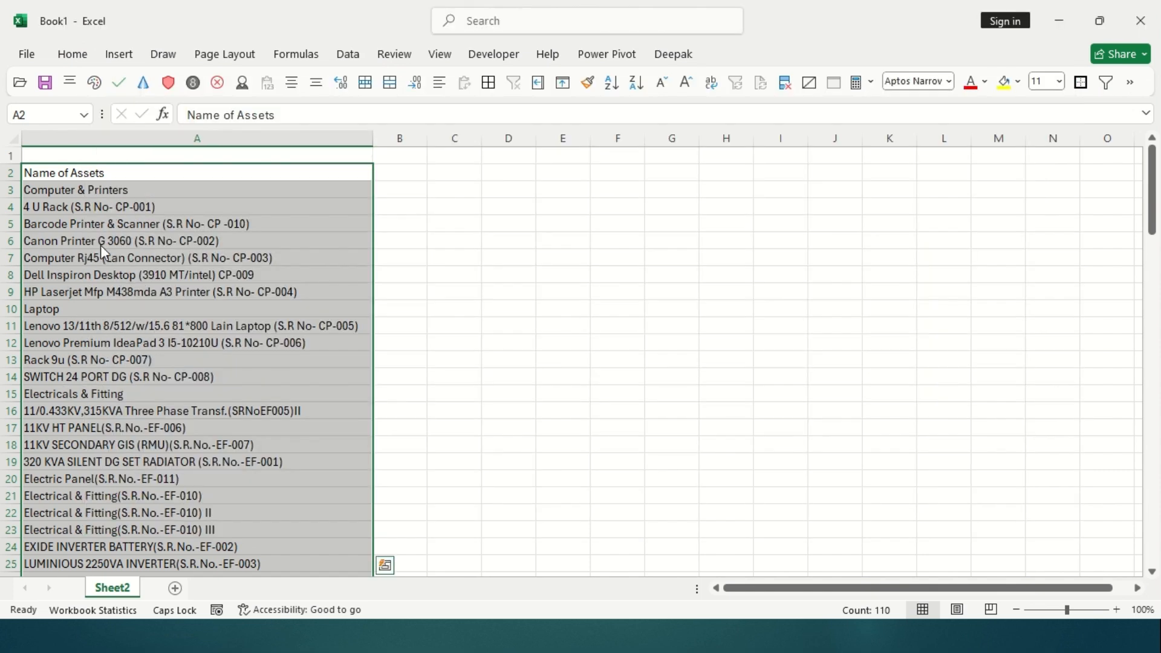
# Turn the asset list in A2:A111 into a table with Name of Assets as its header.
pyautogui.click(147, 172)
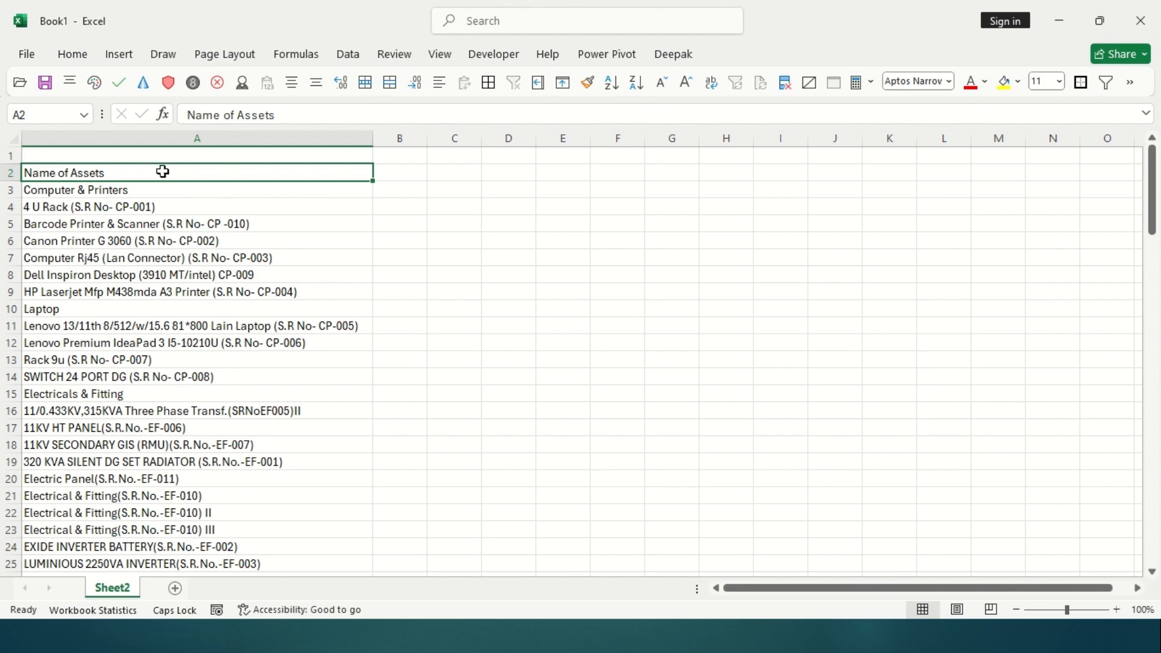
pyautogui.hotkey('ctrl', 'shift', 'Down')
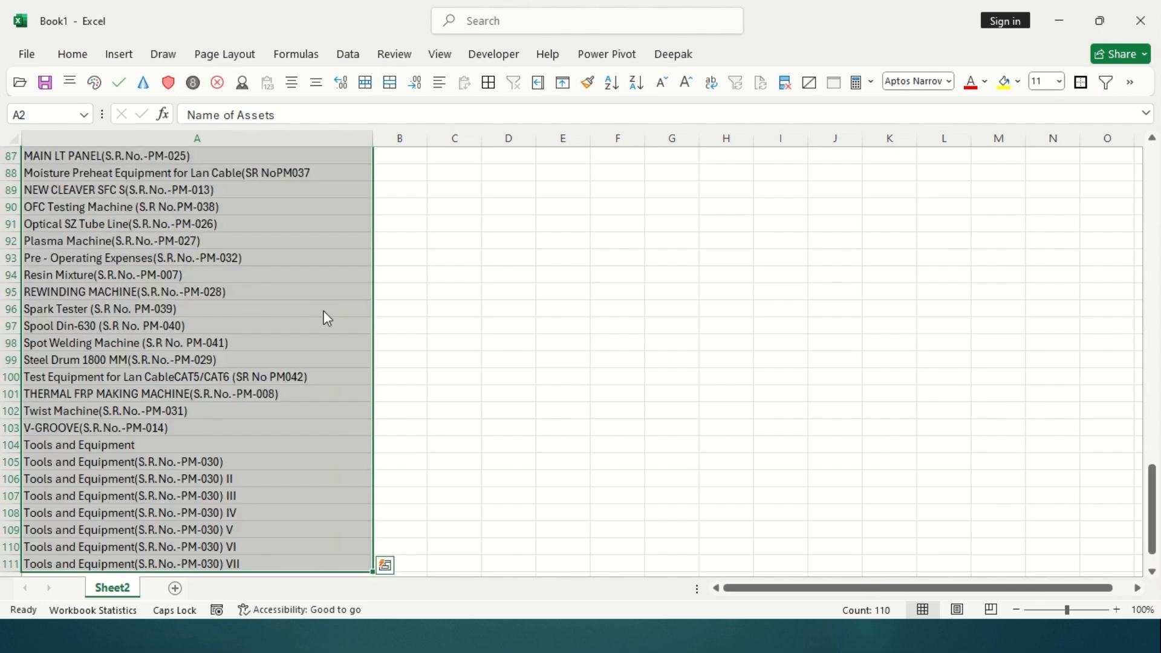
pyautogui.hotkey('ctrl', 't')
pyautogui.click(90, 508)
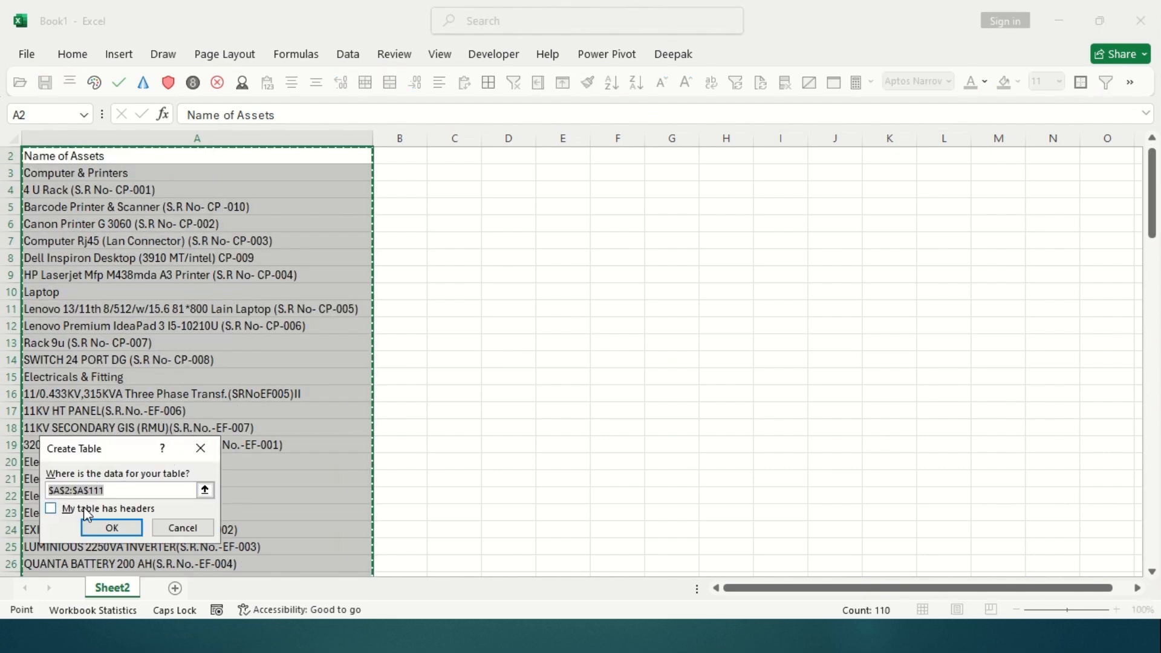
pyautogui.click(112, 528)
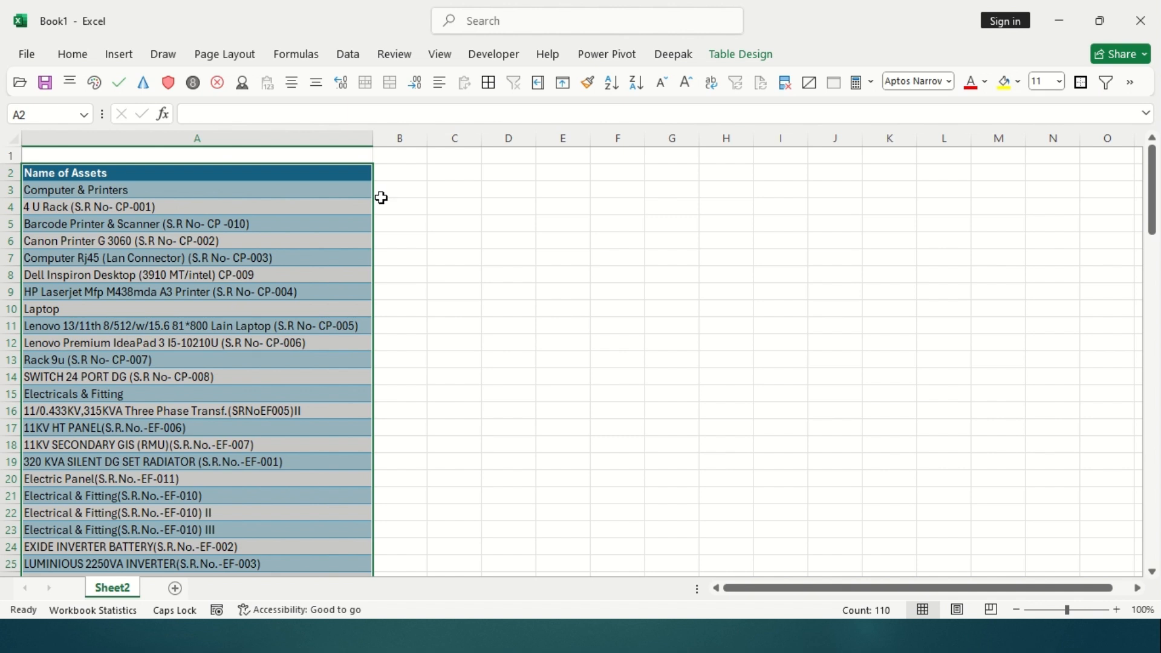
pyautogui.click(357, 175)
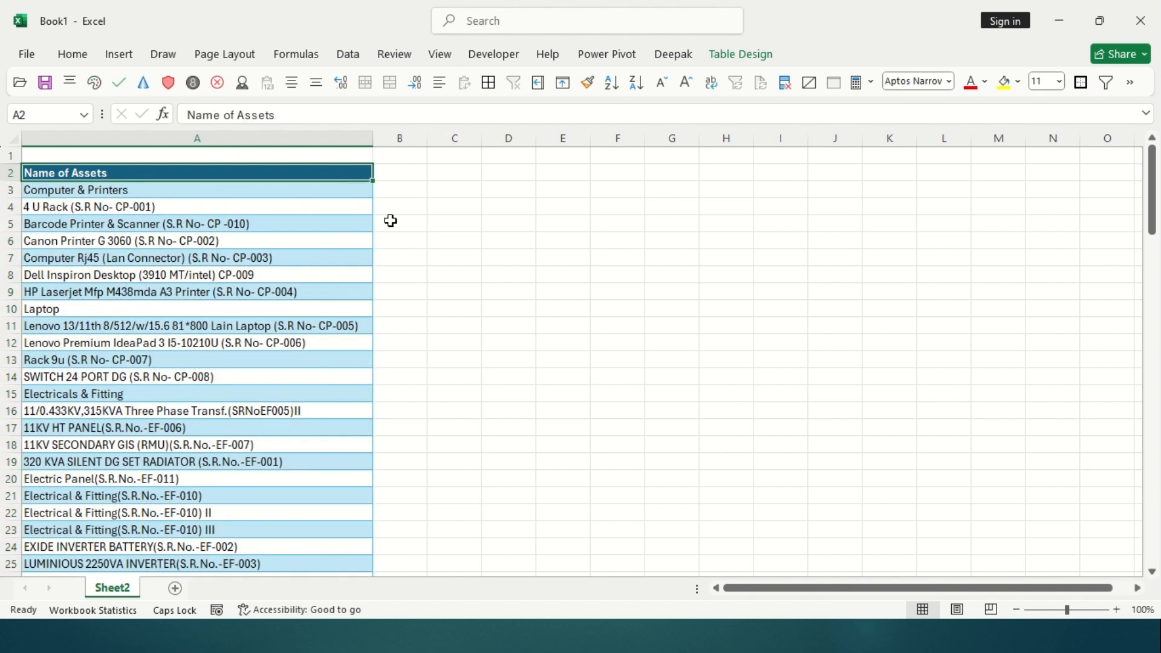
# Create a blank query and maximize the Power Query Editor window.
pyautogui.click(345, 55)
pyautogui.click(38, 99)
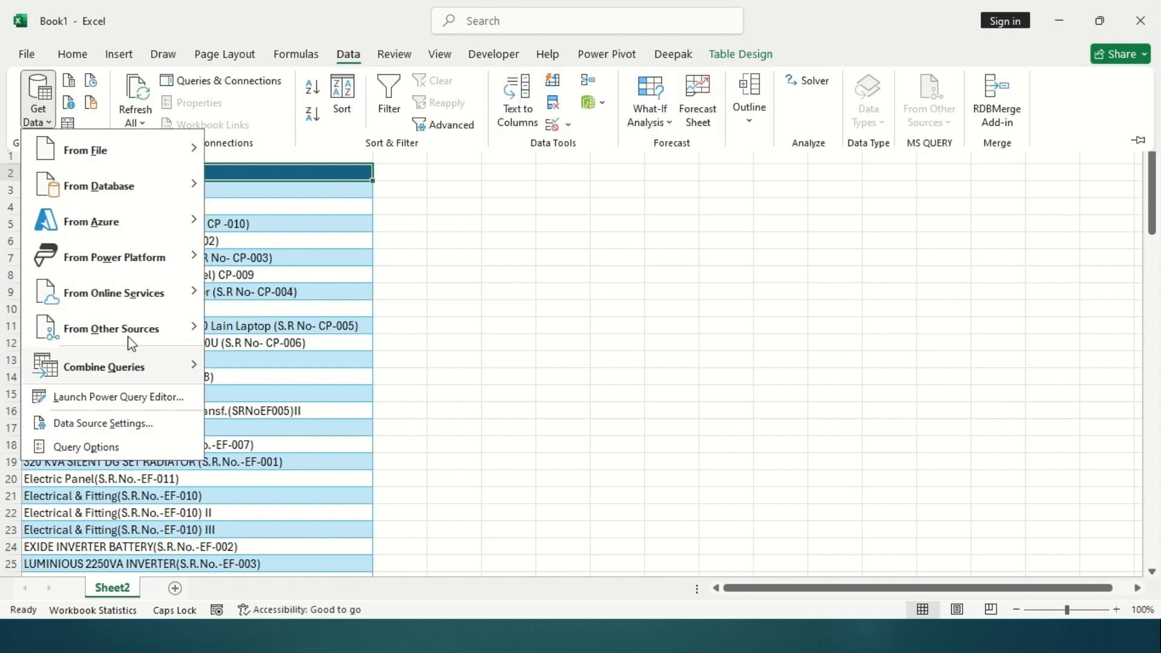
pyautogui.moveTo(130, 332)
pyautogui.click(287, 602)
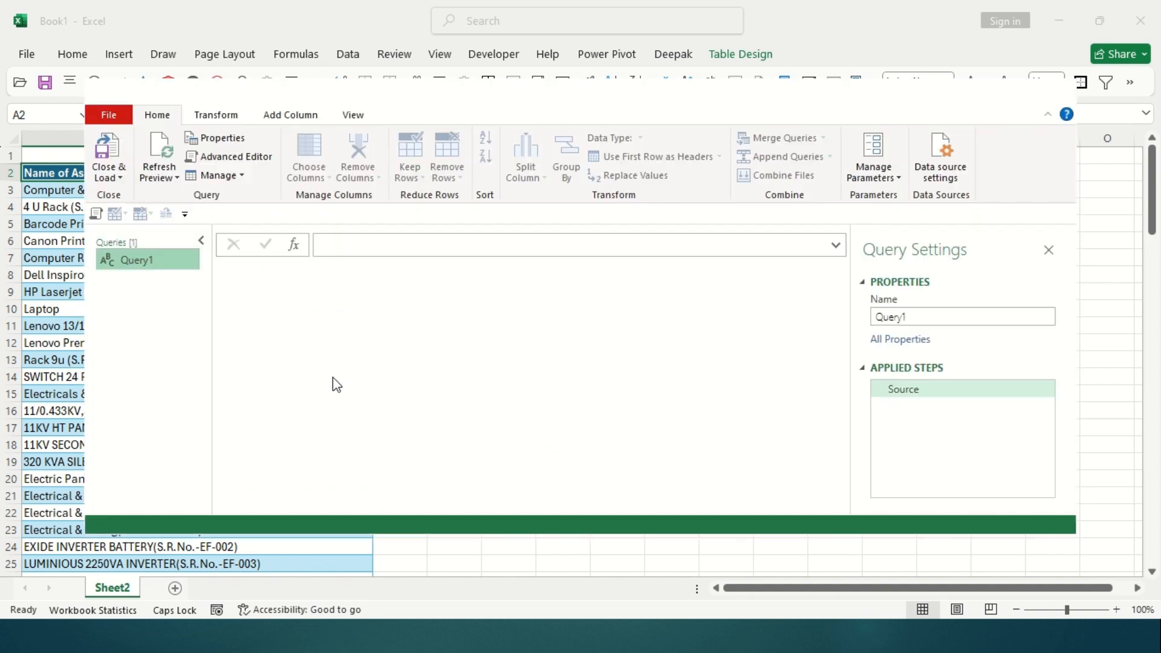
pyautogui.click(1018, 92)
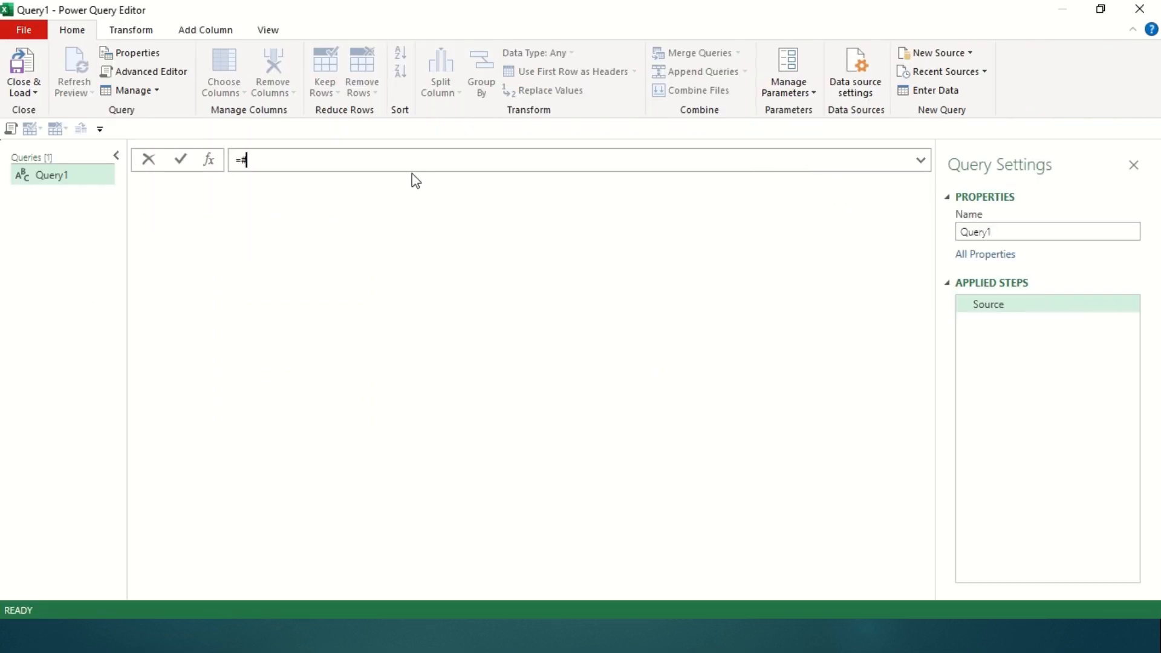
# Enter =#shared as the blank query's formula to list all the available functions.
pyautogui.press('BackSpace')
pyautogui.press('BackSpace')
pyautogui.press('BackSpace')
pyautogui.press('BackSpace')
pyautogui.press('BackSpace')
pyautogui.write('hared')
pyautogui.press('Return')
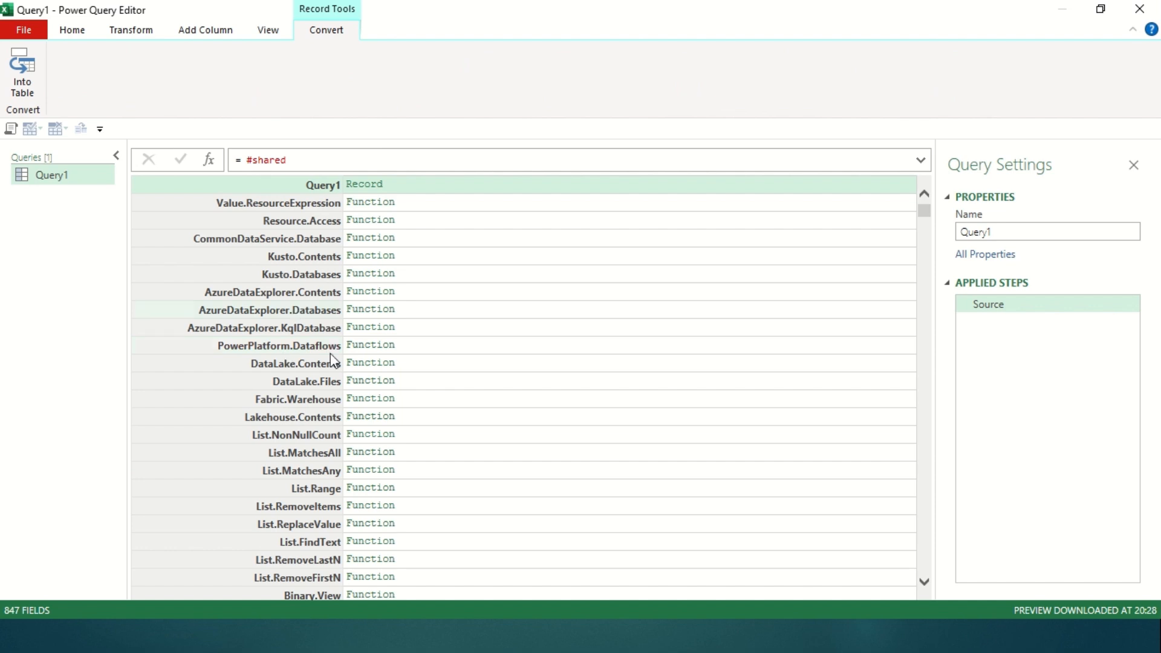
# Review the global Data Load settings in Query Options, including type detection, without changing them.
pyautogui.click(20, 25)
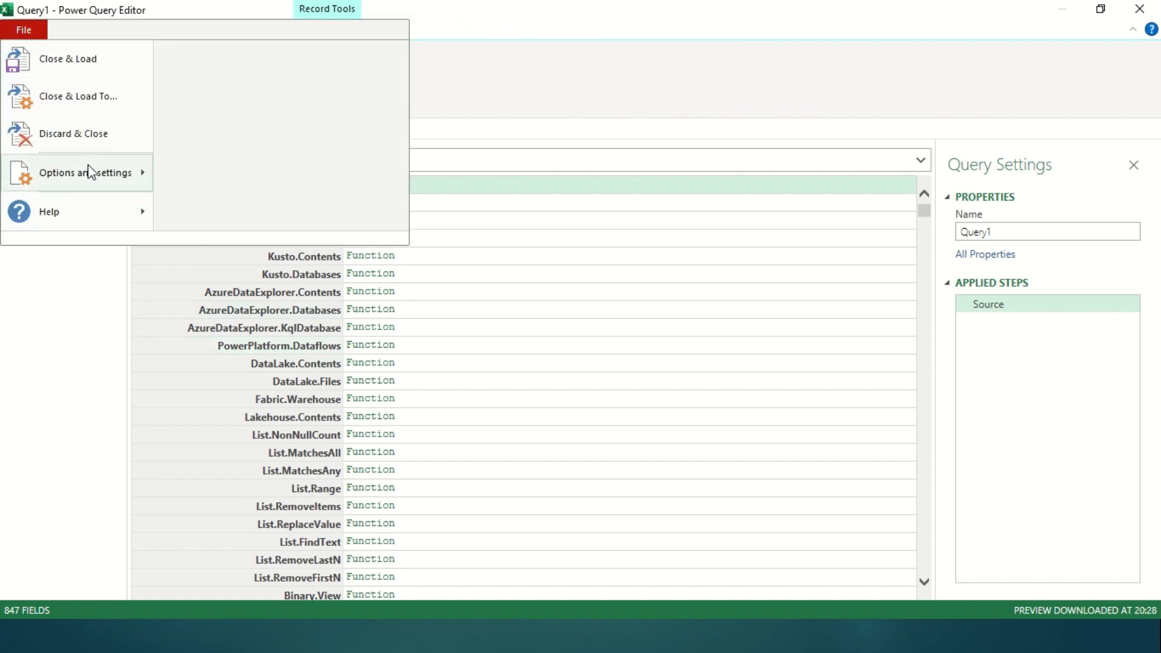
pyautogui.moveTo(86, 172)
pyautogui.click(177, 80)
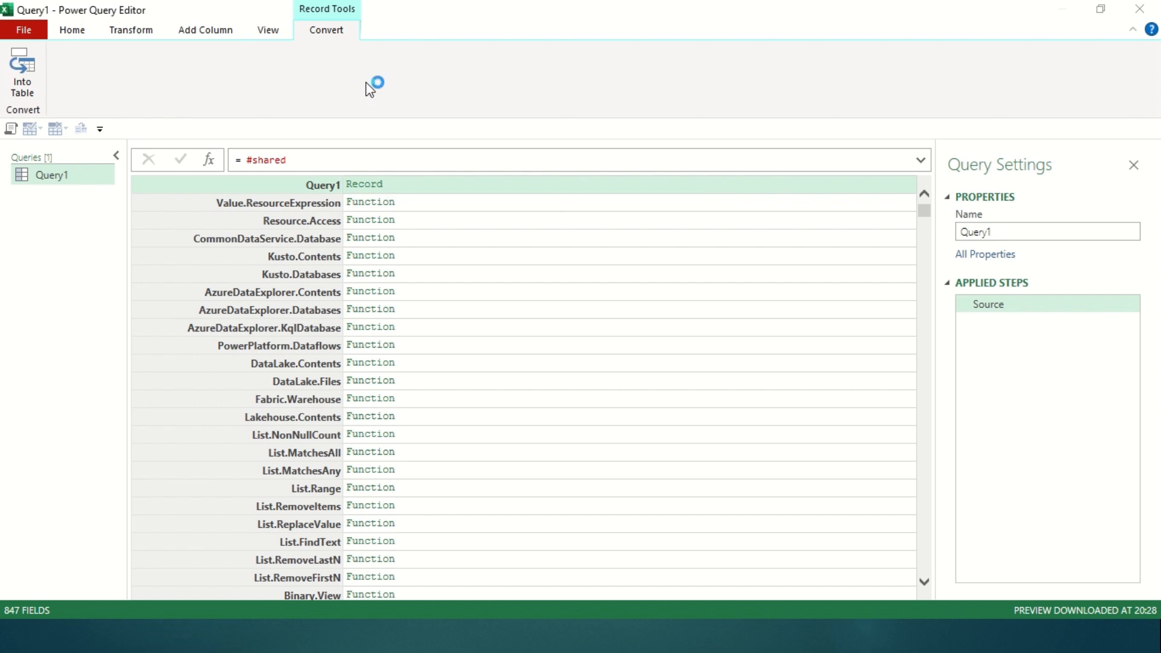
pyautogui.click(347, 179)
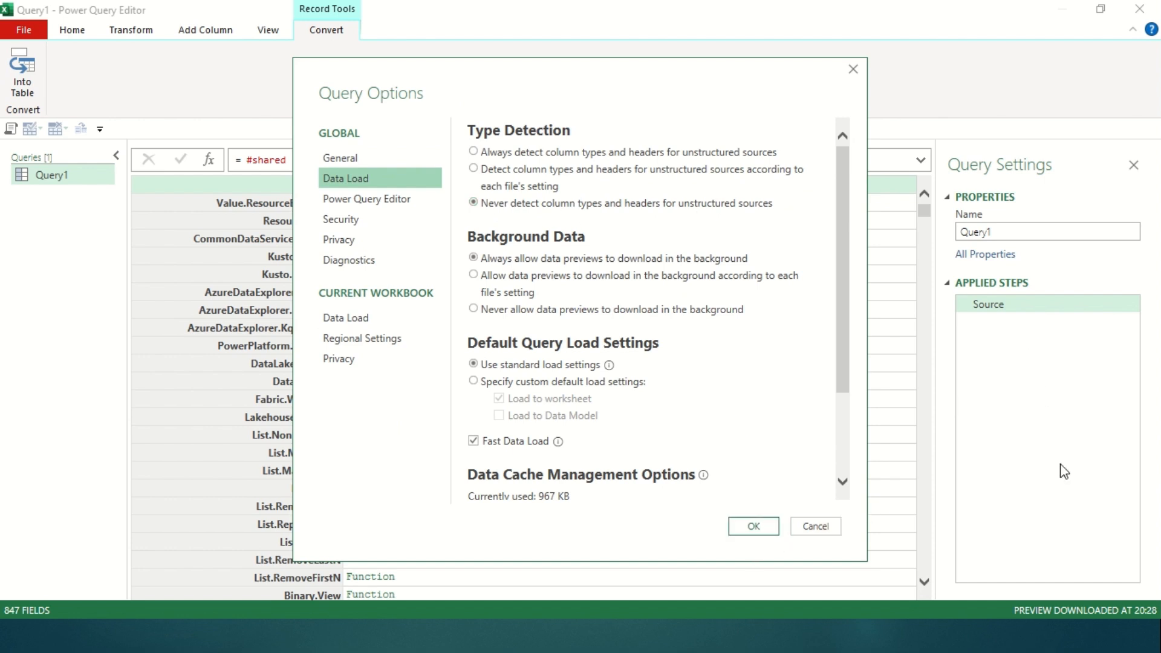
pyautogui.click(816, 526)
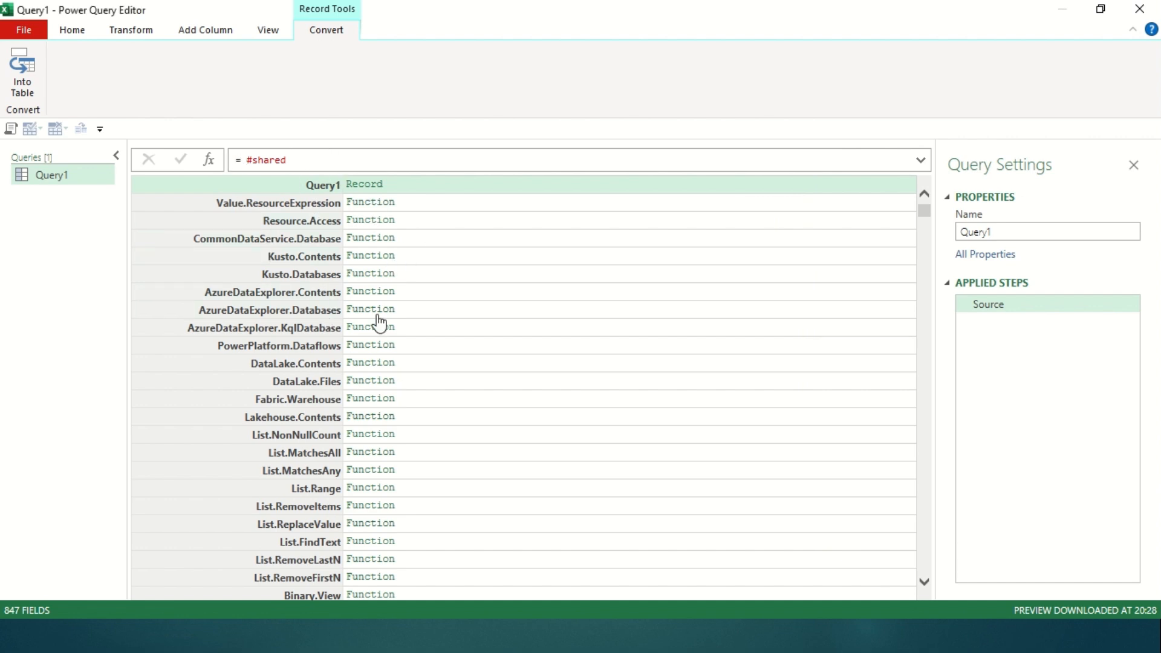
# Convert the function record into a table and filter its Name column to entries containing "excel".
pyautogui.click(22, 71)
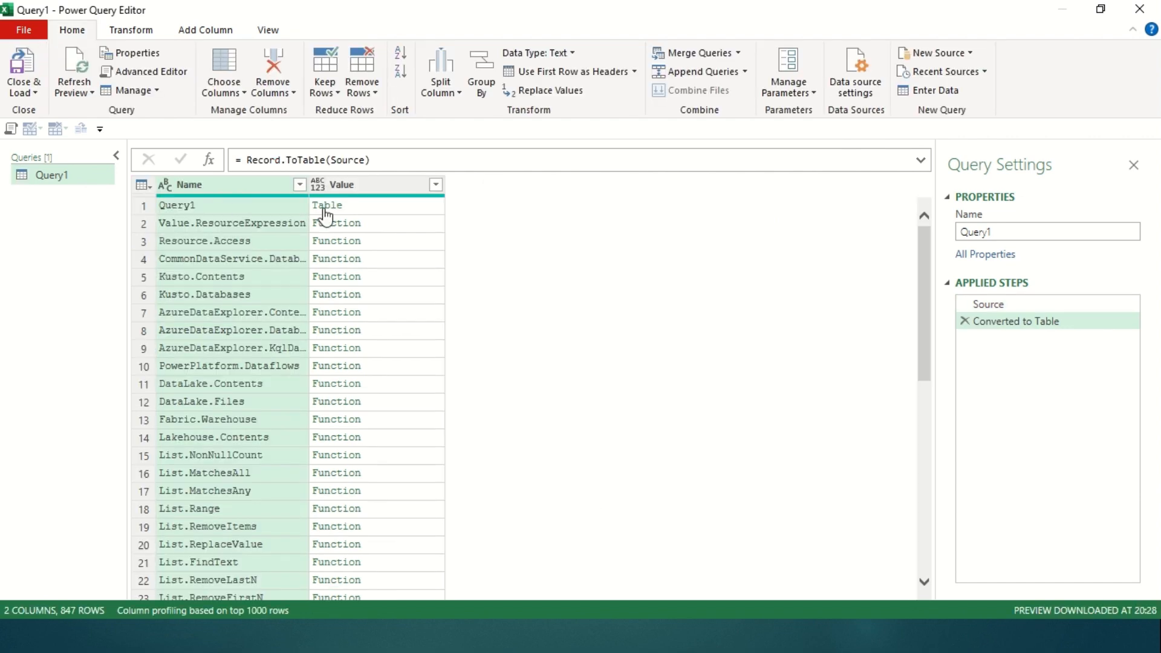
pyautogui.click(299, 184)
pyautogui.click(82, 344)
pyautogui.write('excel')
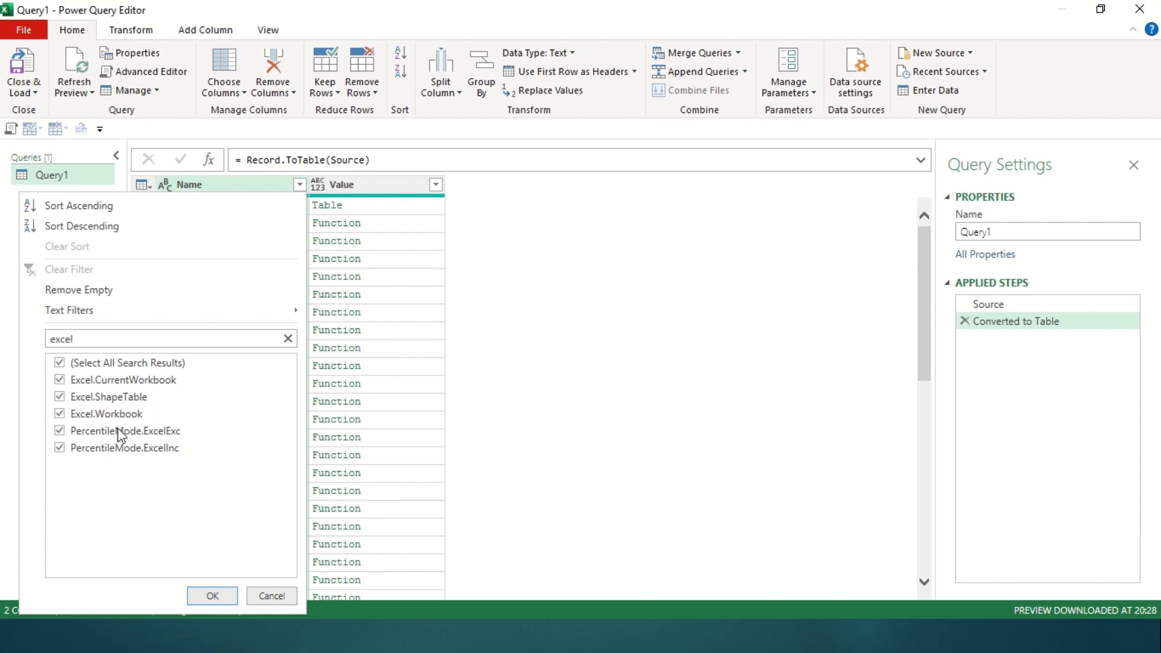
pyautogui.click(209, 599)
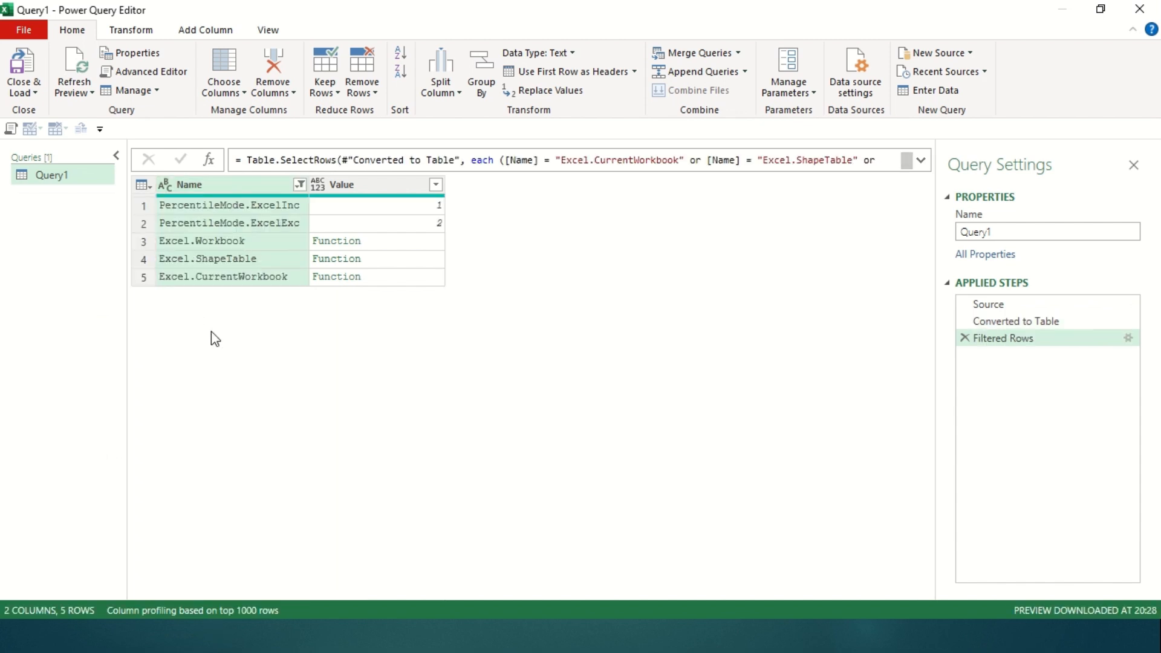
# Invoke the Excel.CurrentWorkbook function to list the tables in the workbook.
pyautogui.click(329, 280)
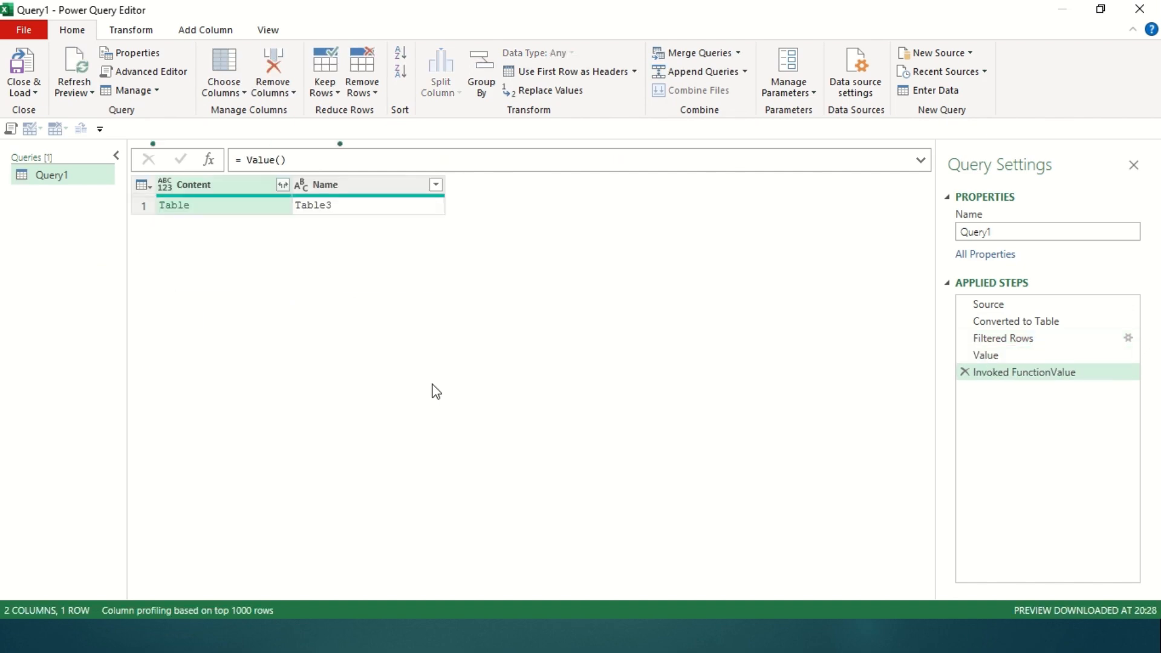
pyautogui.click(1101, 8)
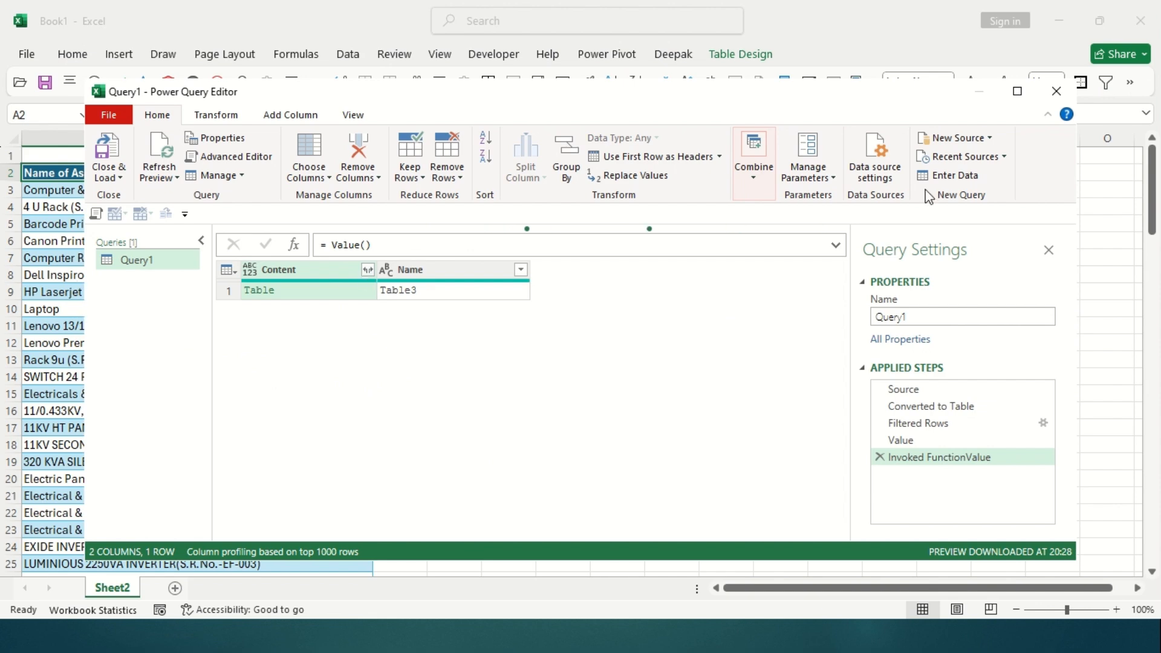
pyautogui.click(1020, 93)
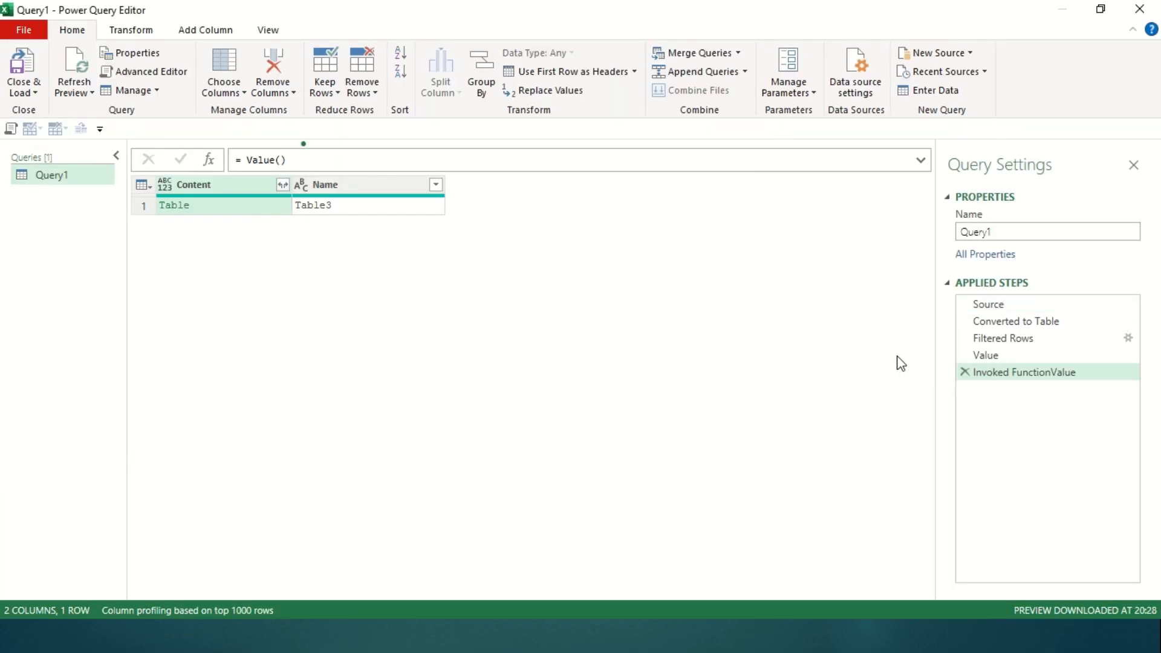
# Review the Source, Filtered Rows and Invoked FunctionValue steps, and compare the query result with the worksheet table.
pyautogui.click(996, 306)
pyautogui.click(1016, 337)
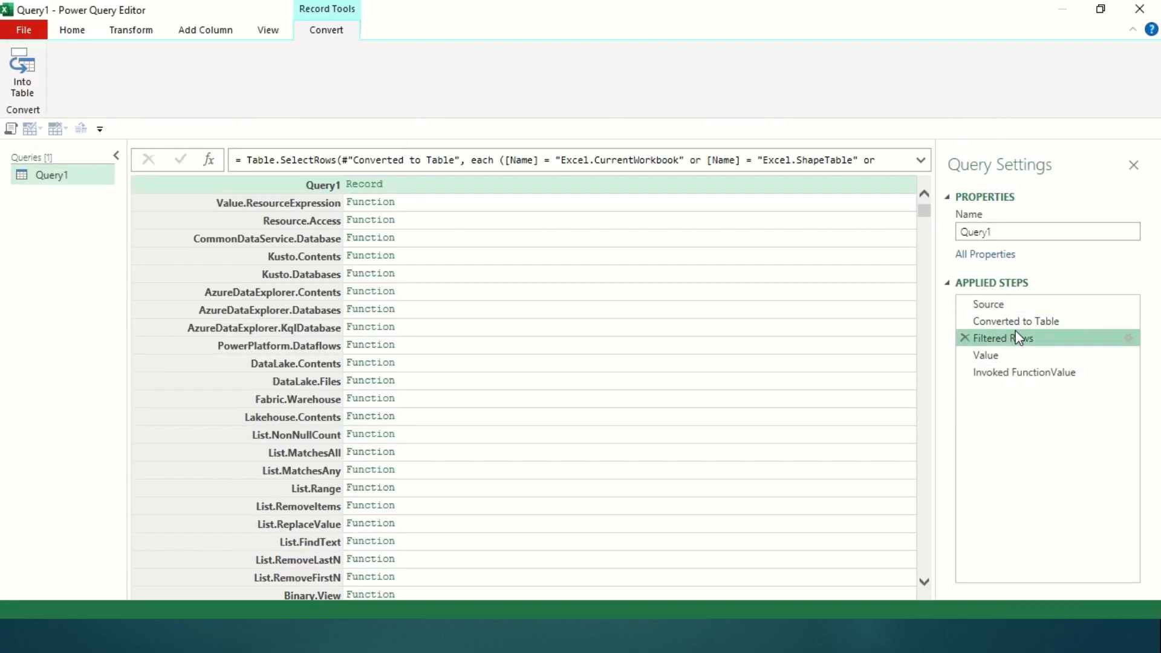
pyautogui.click(970, 373)
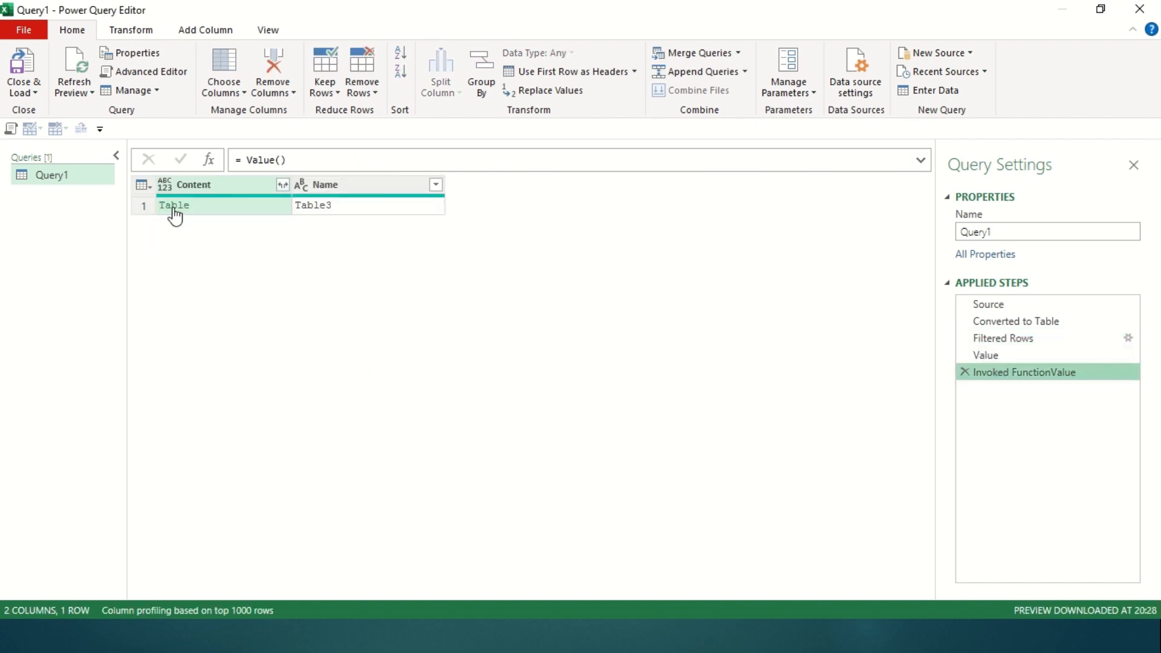
pyautogui.press('super+Right')
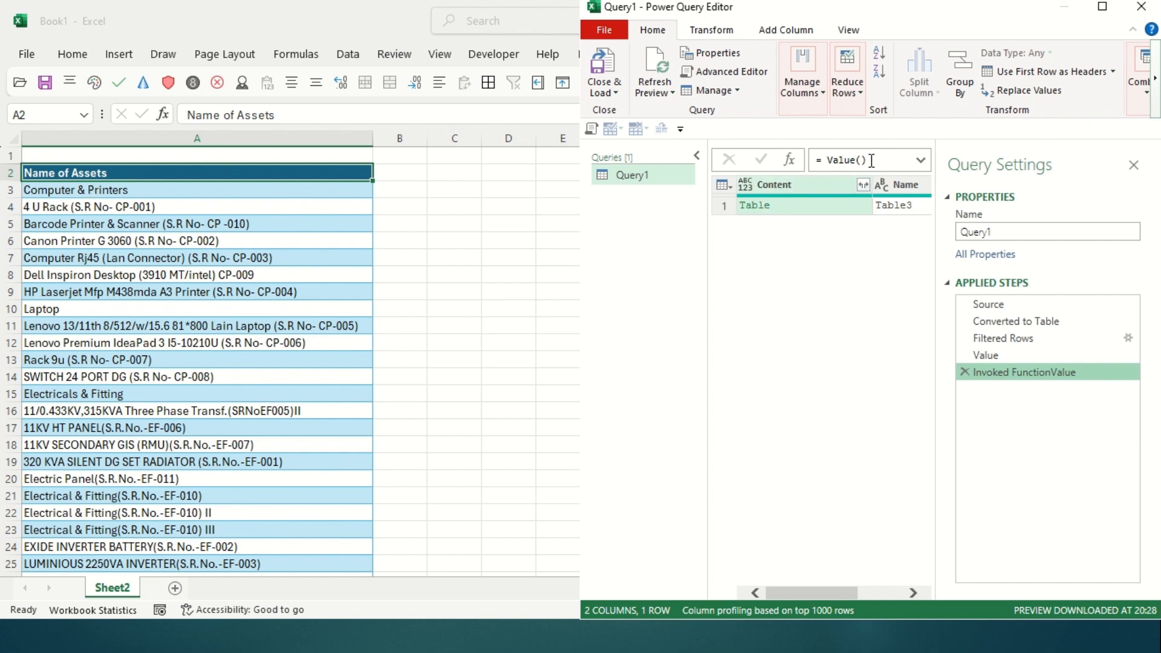
pyautogui.click(1102, 7)
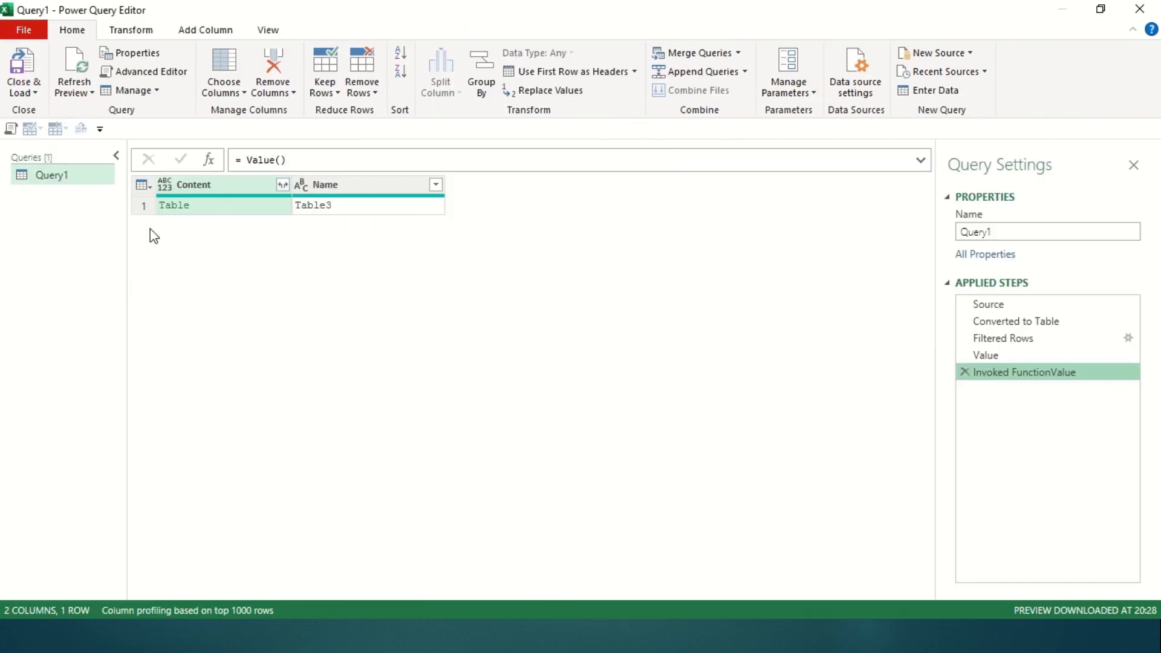
# Drill into the Table3 content to load the Name of Assets column into the query.
pyautogui.click(170, 209)
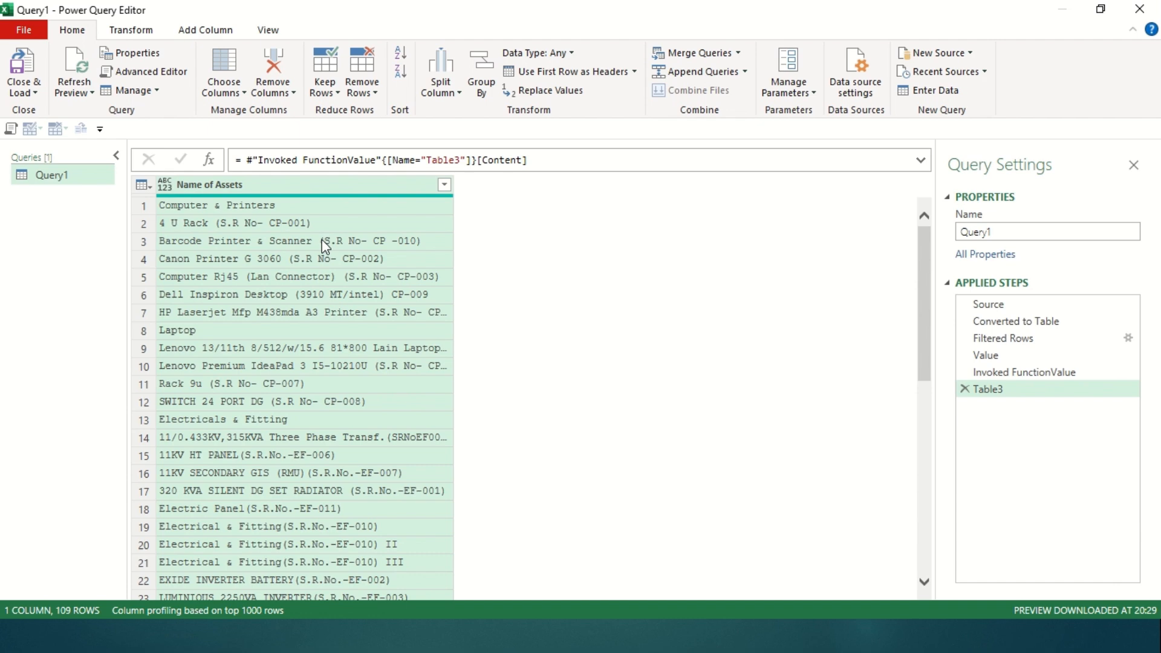
pyautogui.scroll(-4, 289, 401)
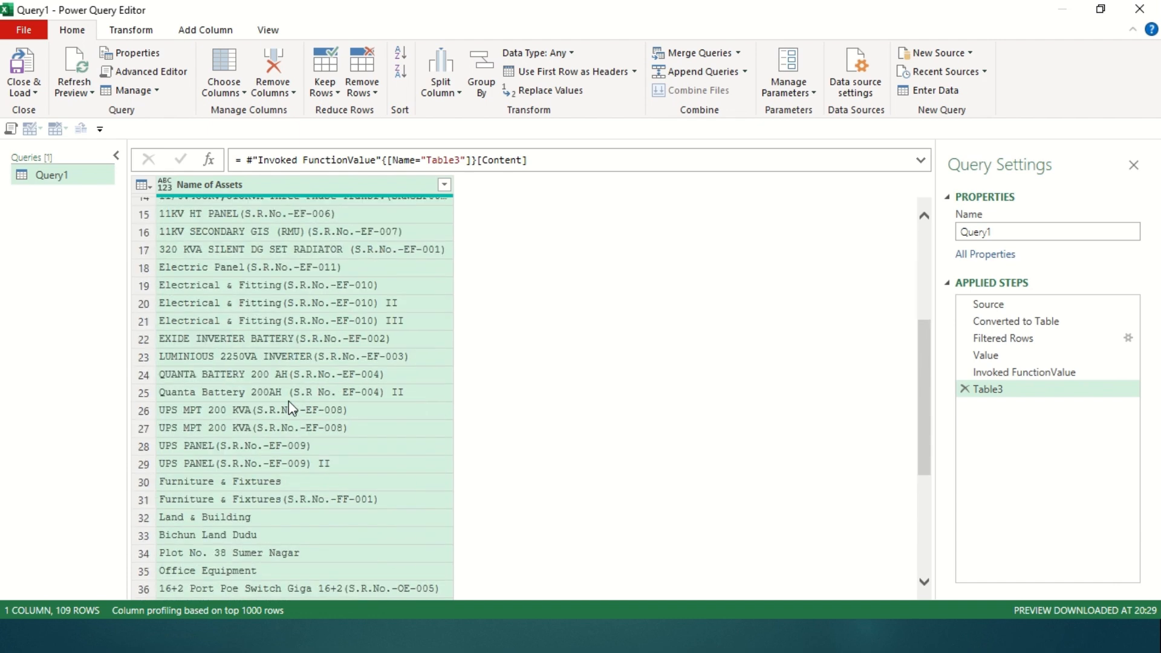
pyautogui.scroll(4, 288, 401)
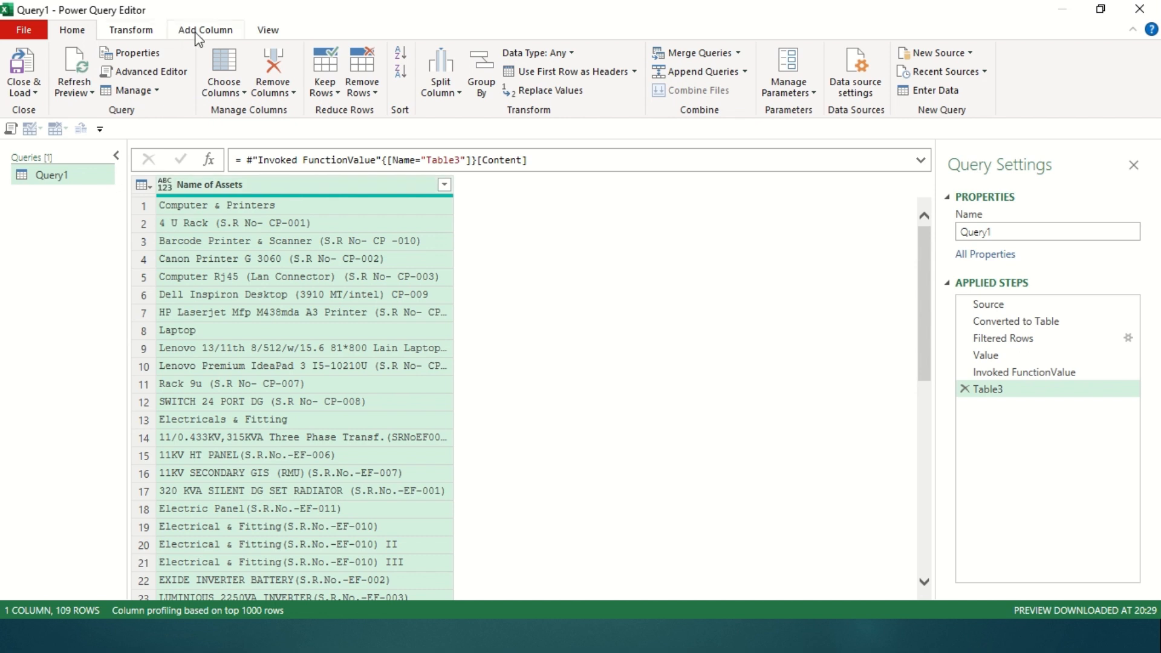
# Try splitting the Name of Assets column at each occurrence of the custom delimiter "(" and delete that split step.
pyautogui.rightClick(324, 181)
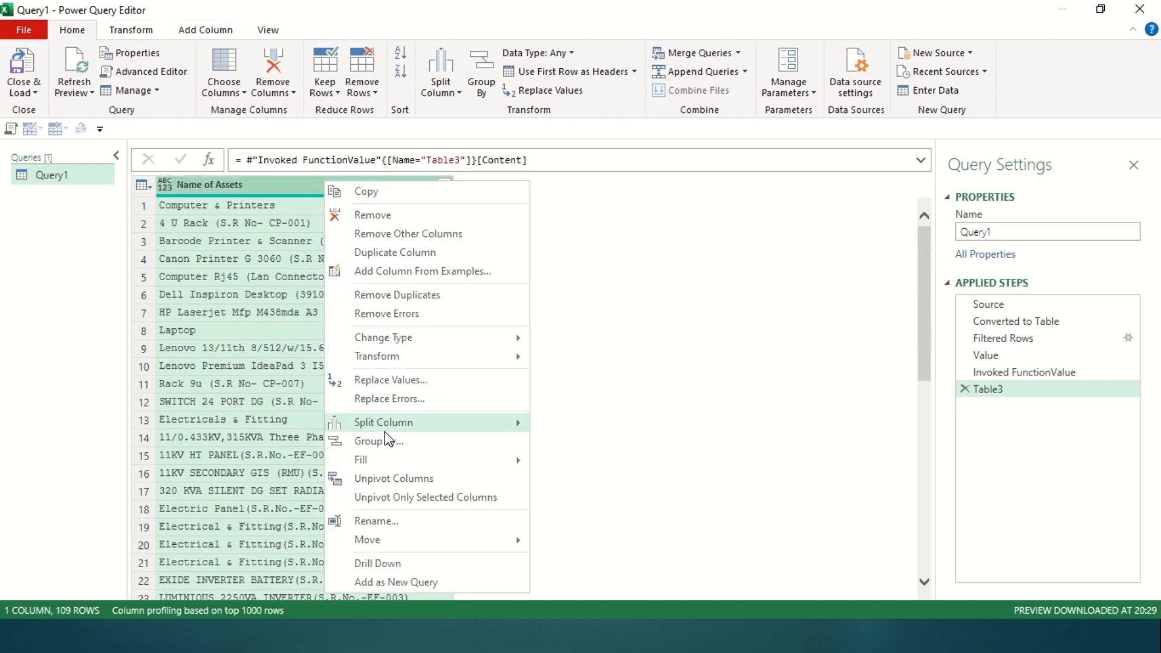
pyautogui.moveTo(387, 425)
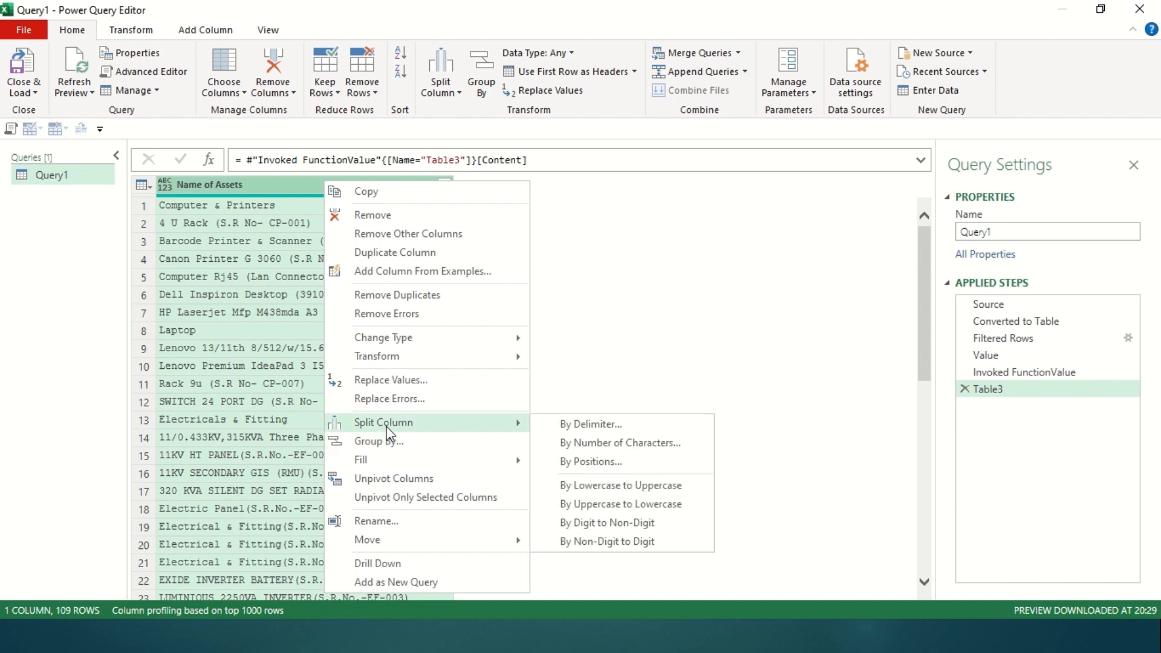
pyautogui.click(563, 425)
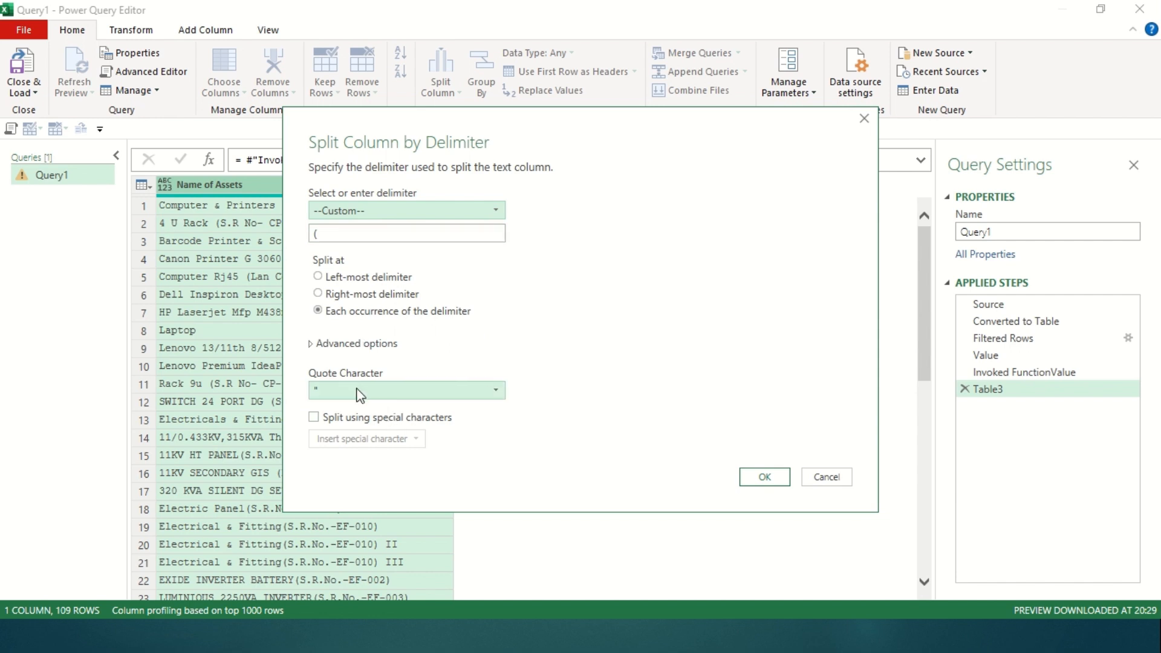
pyautogui.click(774, 481)
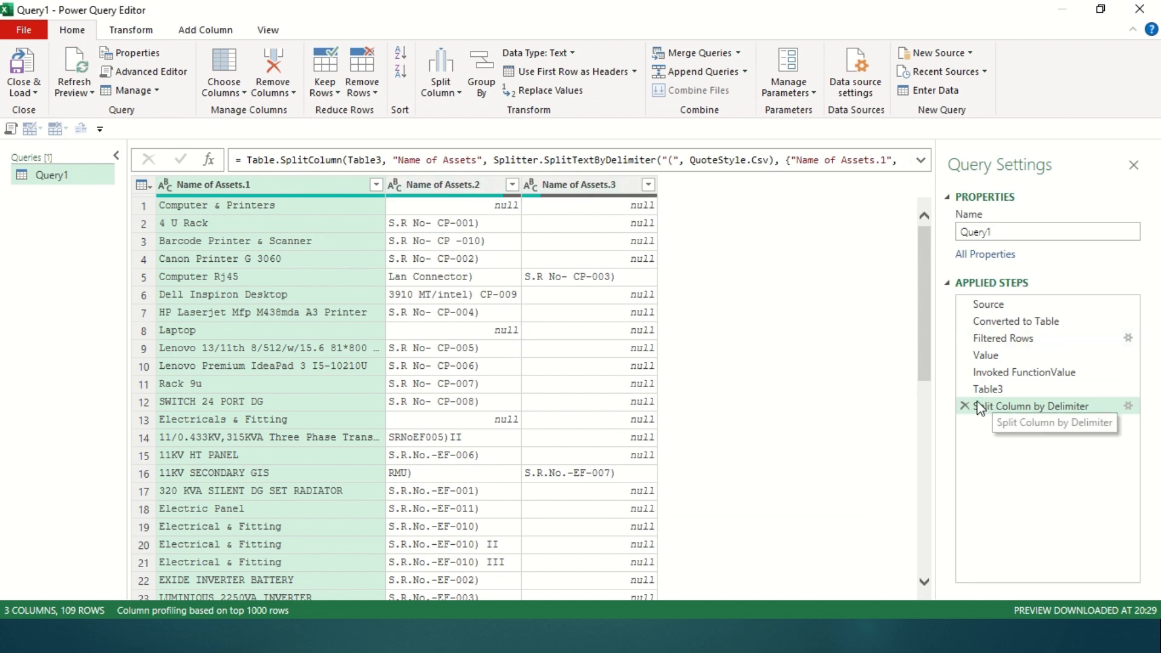
pyautogui.click(470, 189)
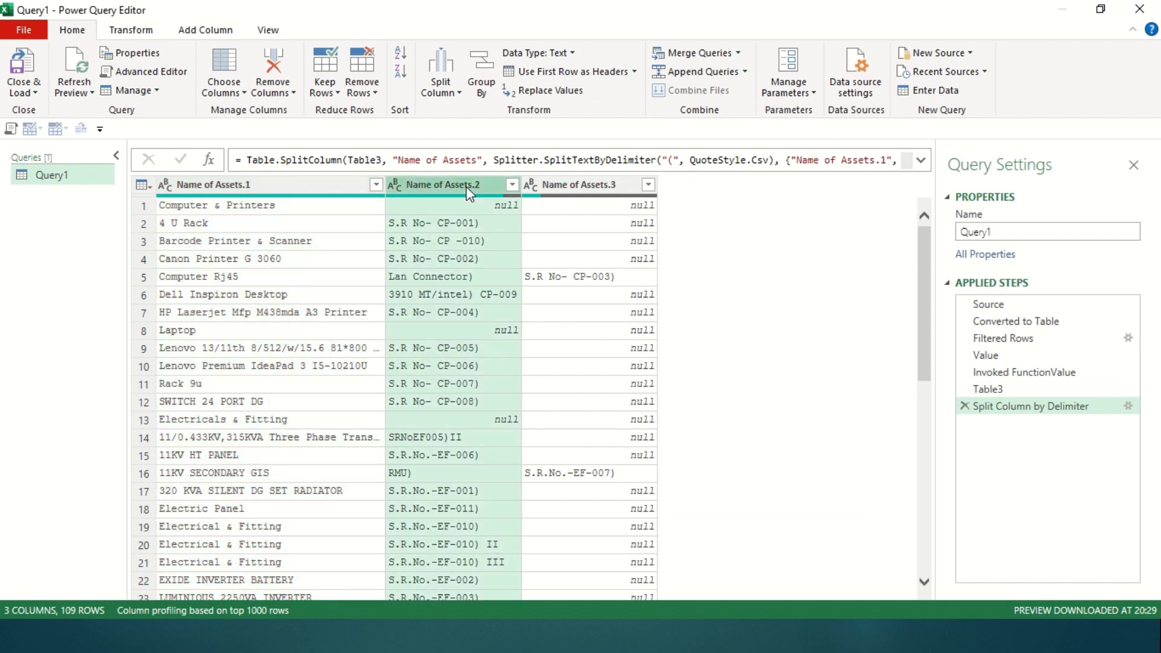
pyautogui.click(550, 188)
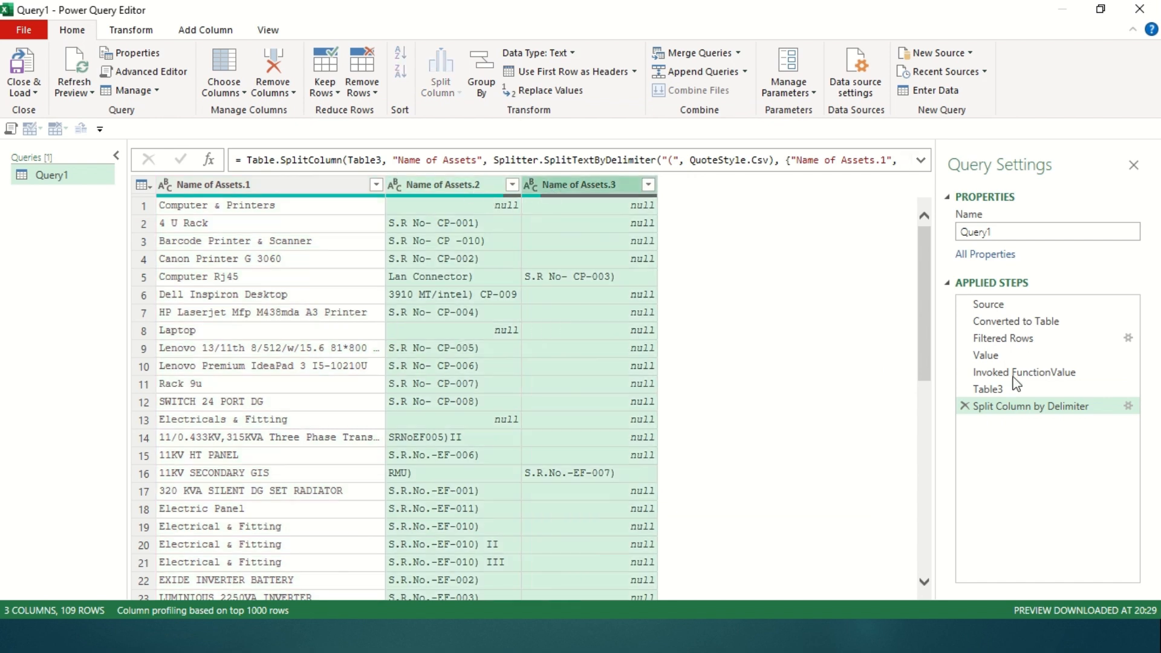
pyautogui.click(965, 406)
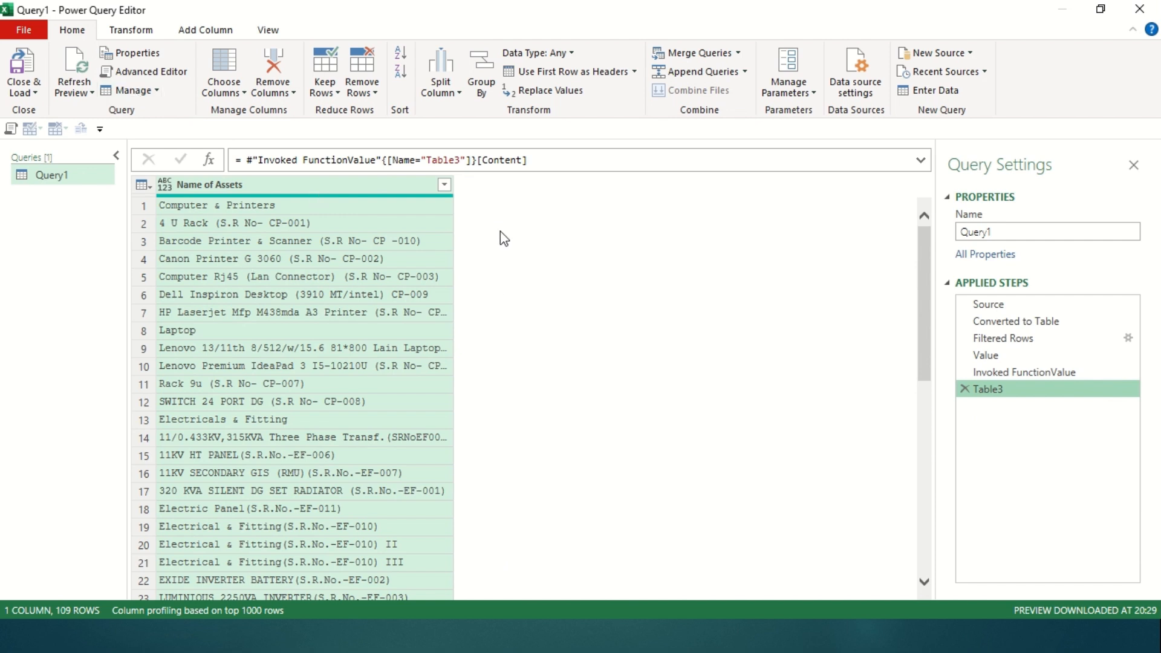
# Start a custom column named split by "(" on the asset table.
pyautogui.click(219, 35)
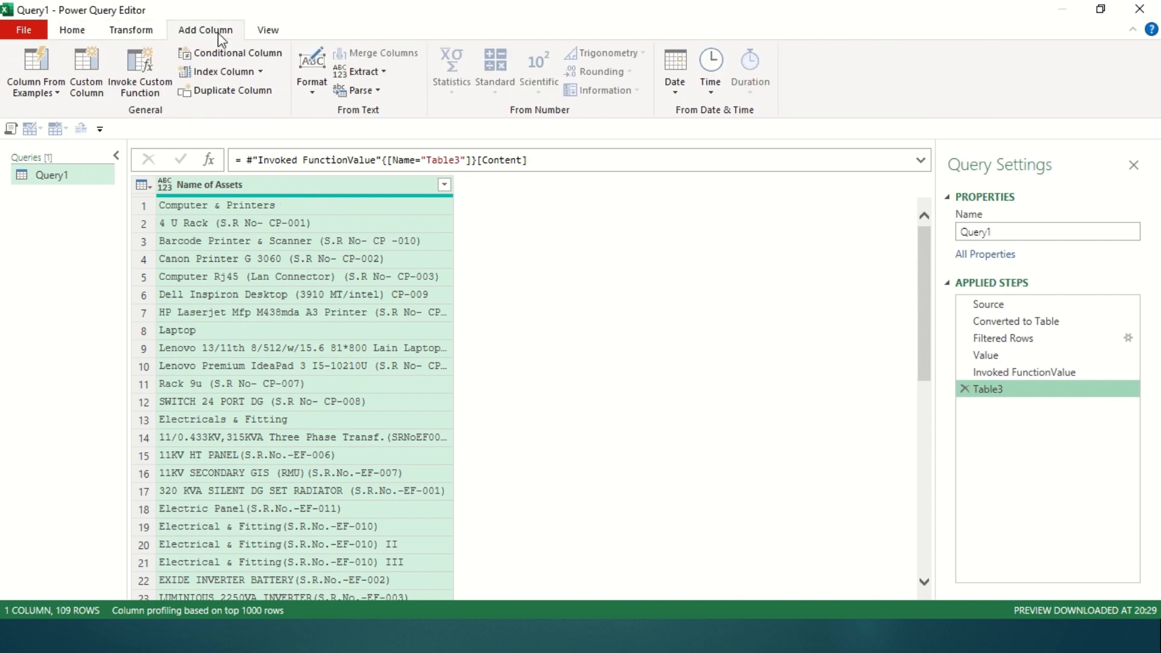
pyautogui.click(86, 69)
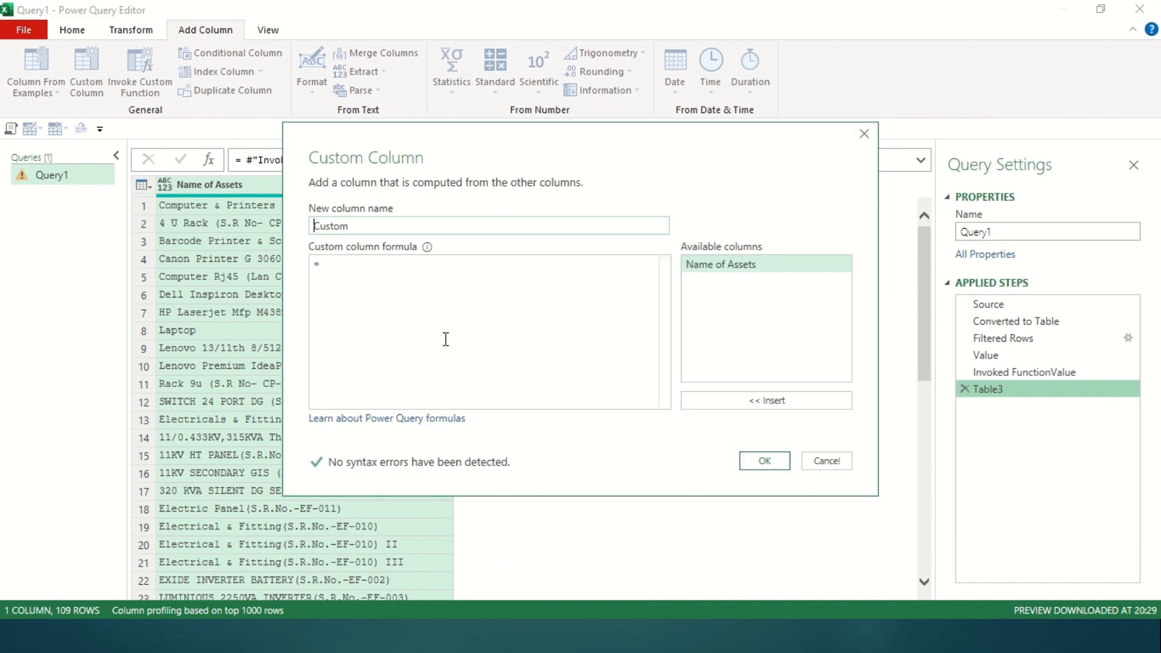
pyautogui.moveTo(448, 155); pyautogui.dragTo(700, 147)
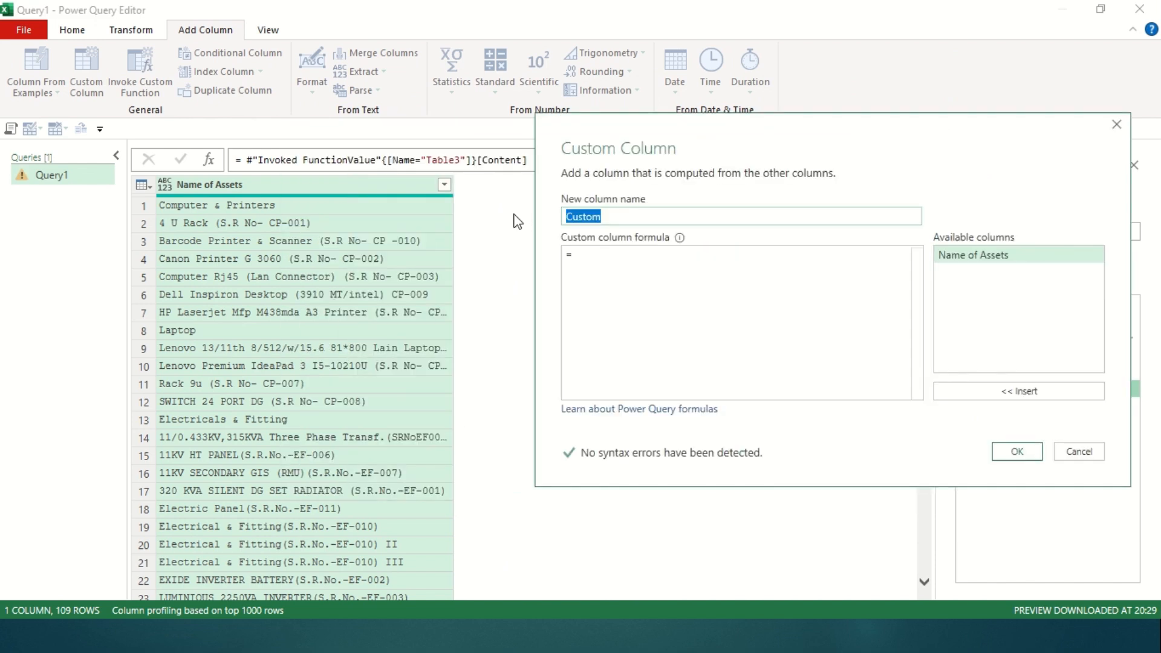
pyautogui.write('split by "(')
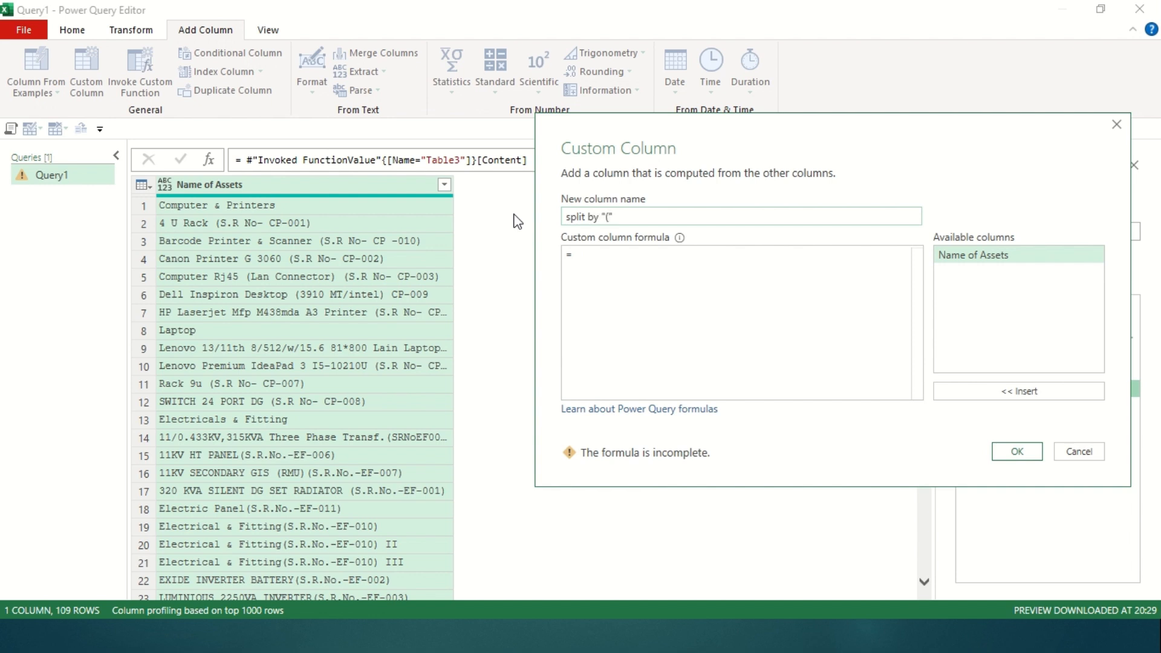
pyautogui.press('Tab')
# Define the custom column formula as Text.Split([Name of Assets],"("), create the column, and preview the first row's list.
pyautogui.doubleClick(1027, 253)
pyautogui.click(579, 254)
pyautogui.write('text.s')
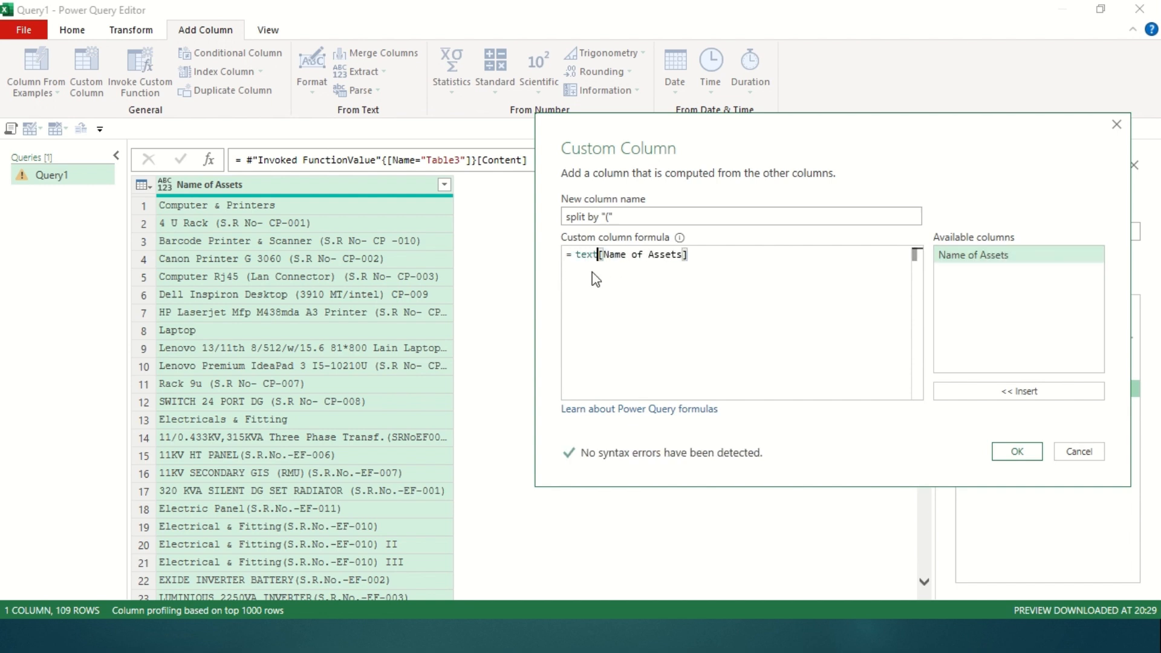
pyautogui.write('plit')
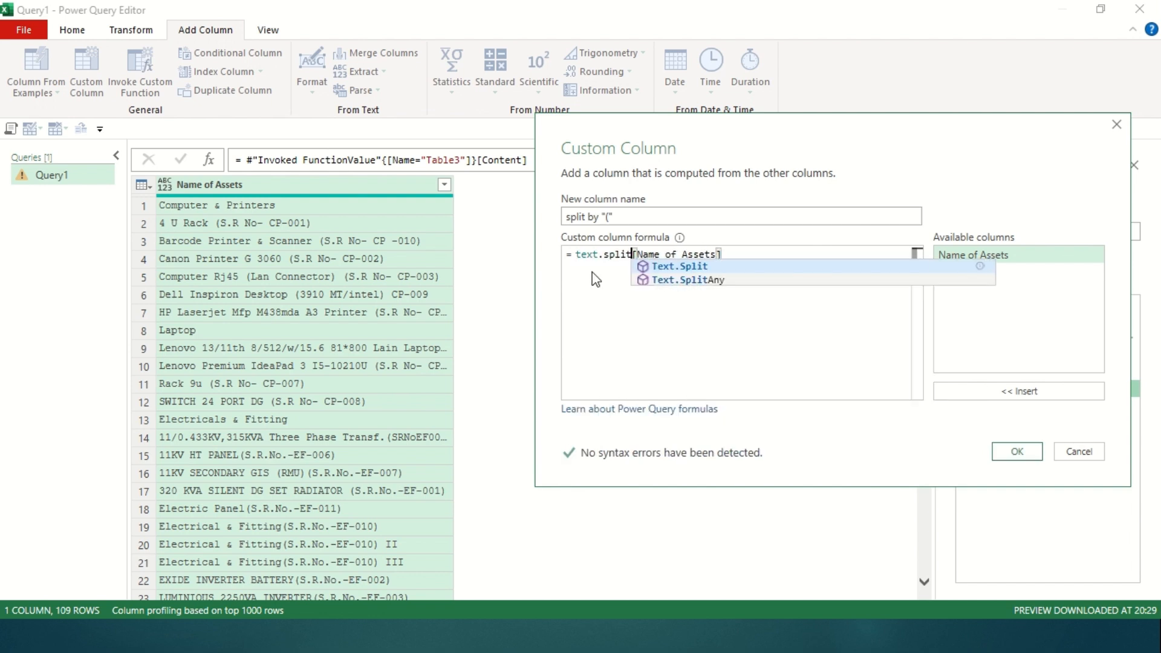
pyautogui.press('Tab')
pyautogui.write('(')
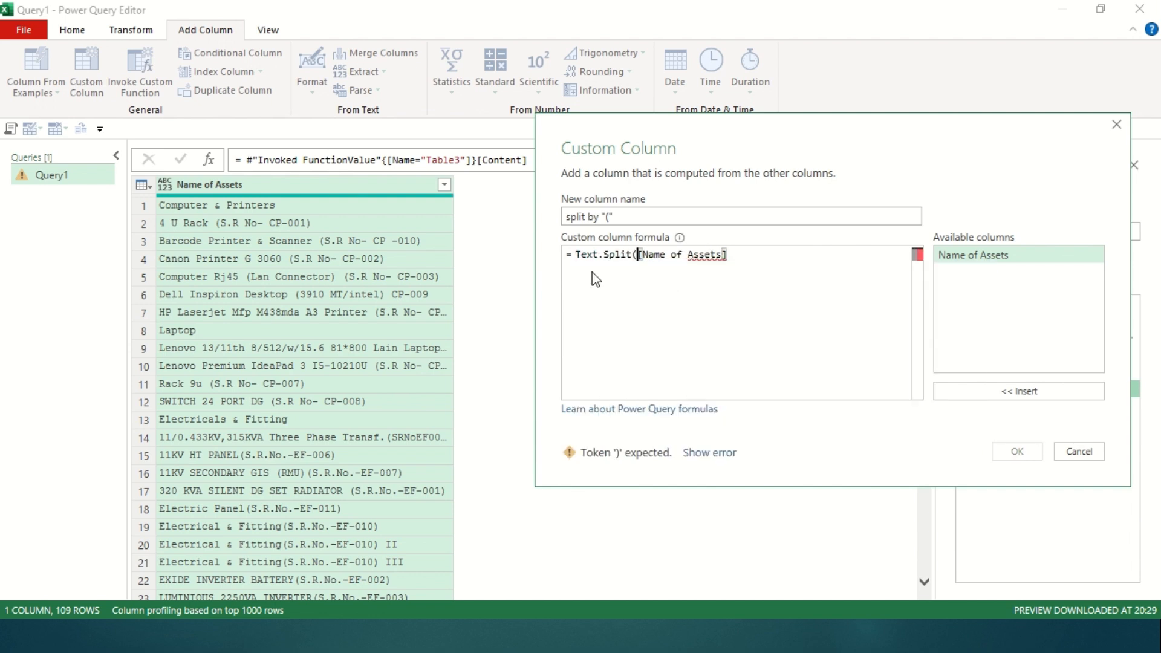
pyautogui.press('End')
pyautogui.write(',')
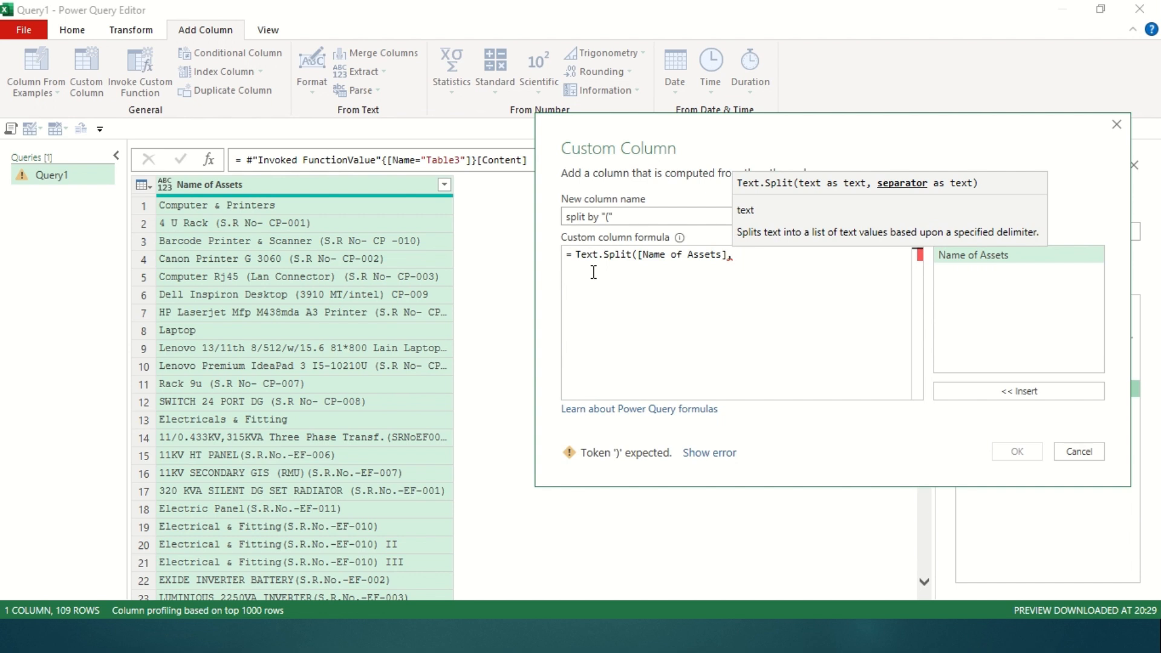
pyautogui.write('"(')
pyautogui.write('(')
pyautogui.write(')')
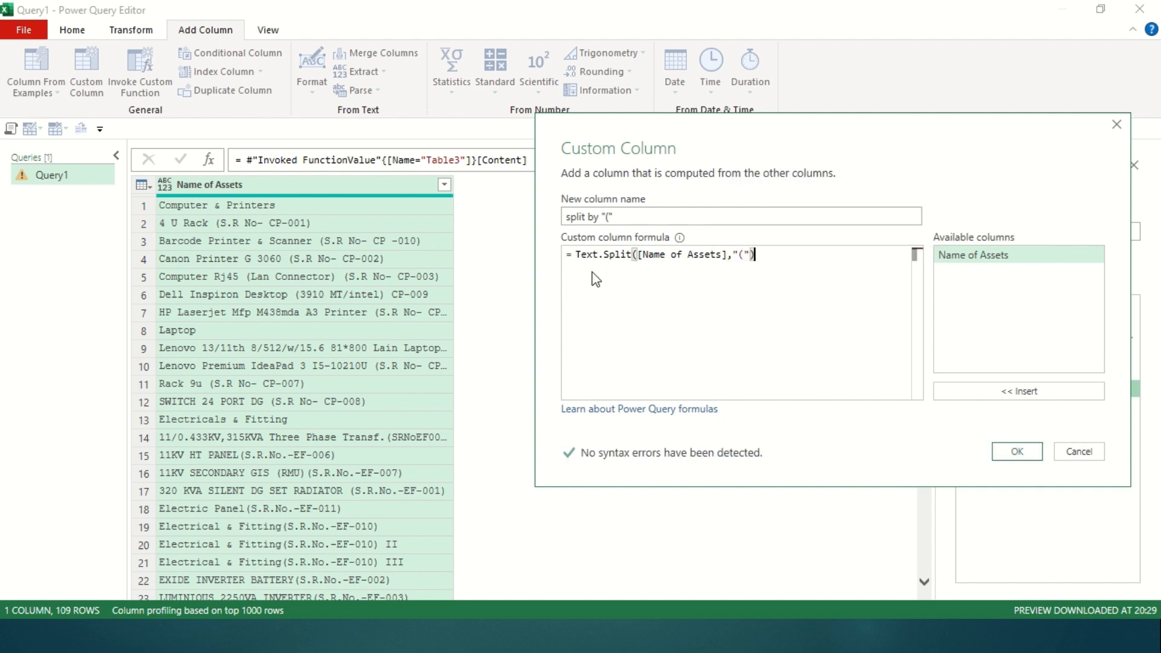
pyautogui.click(1017, 452)
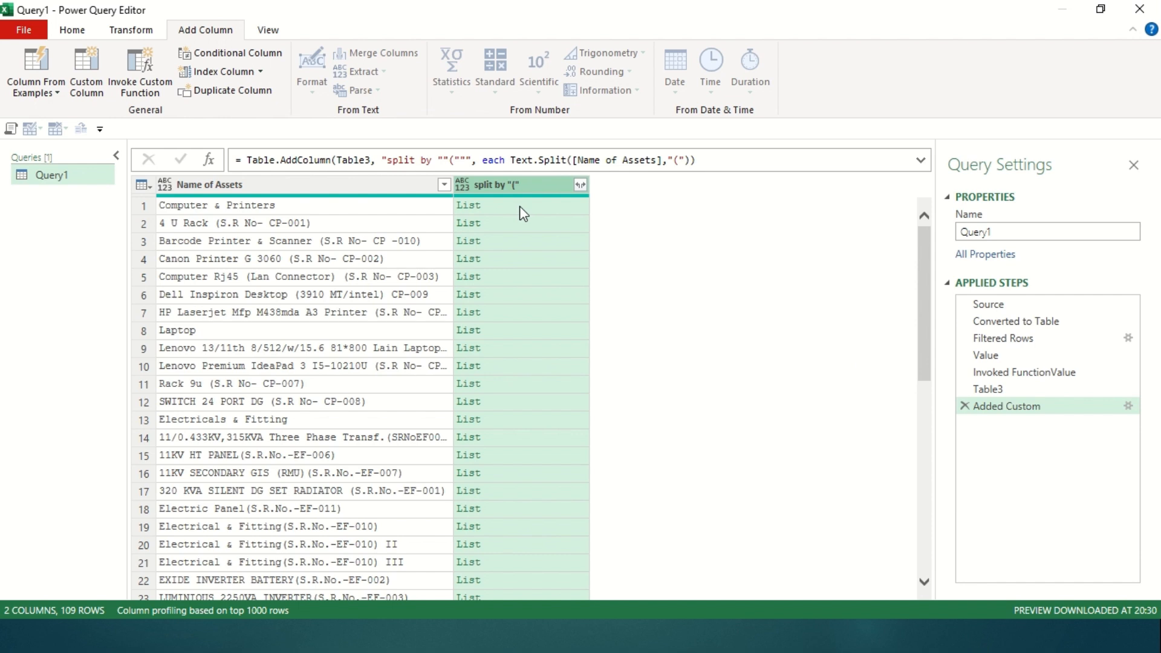
pyautogui.click(520, 206)
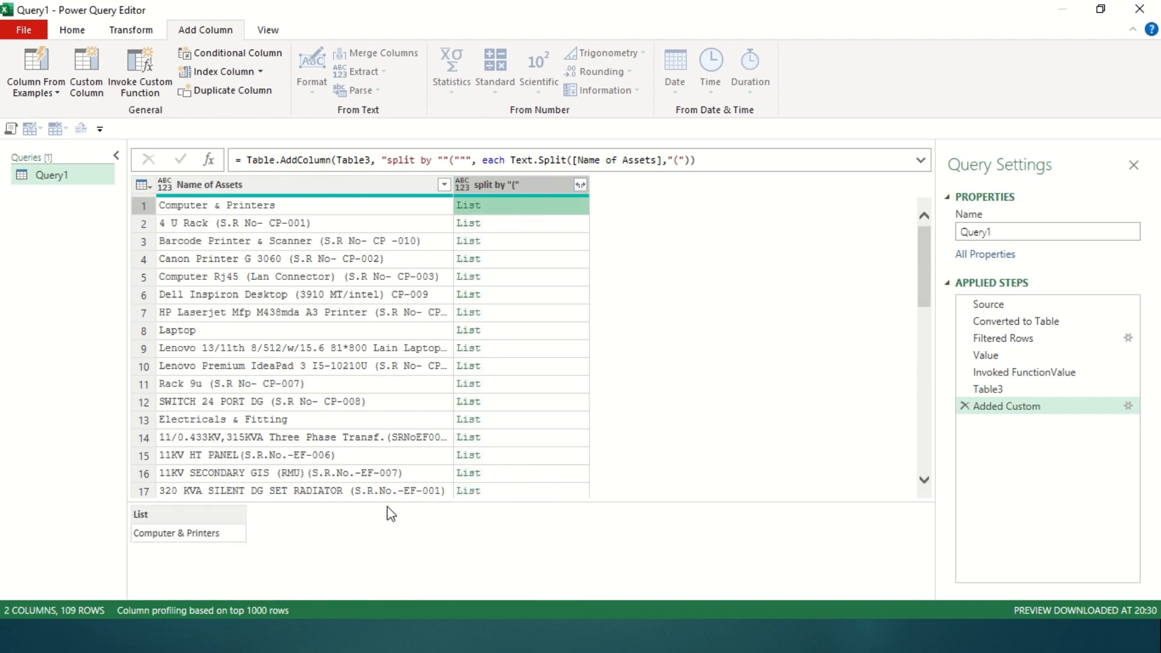
# Preview the split list for the Computer Rj45 (Lan Connector) asset in the split by "(" column.
pyautogui.moveTo(386, 503); pyautogui.dragTo(385, 451)
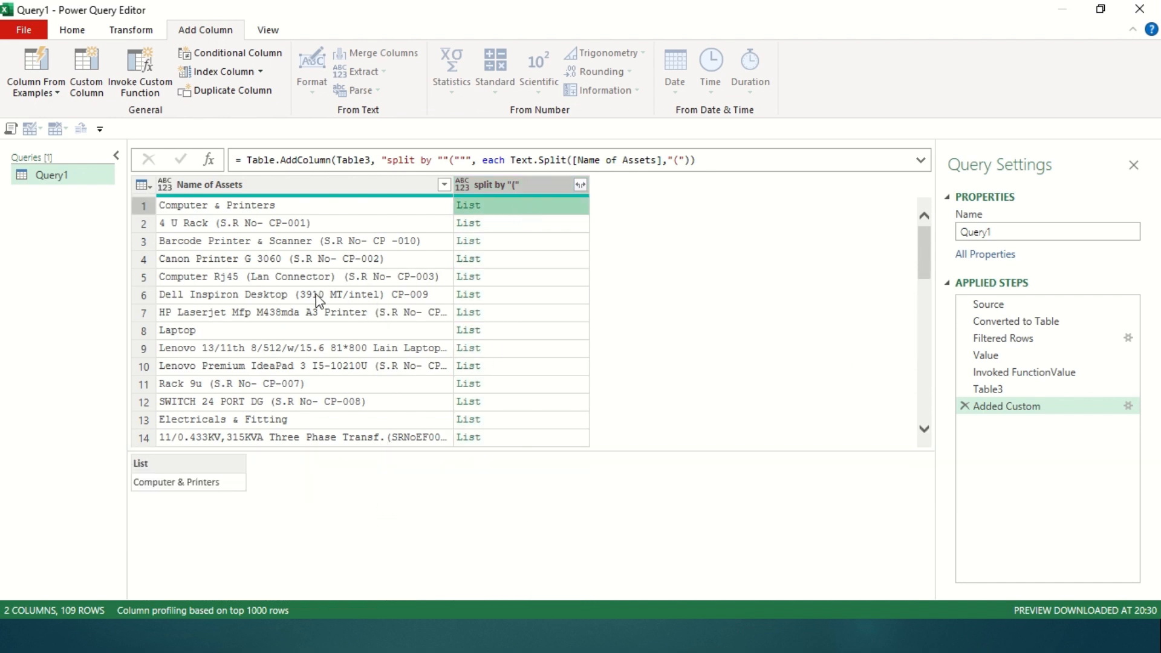
pyautogui.scroll(-1, 316, 294)
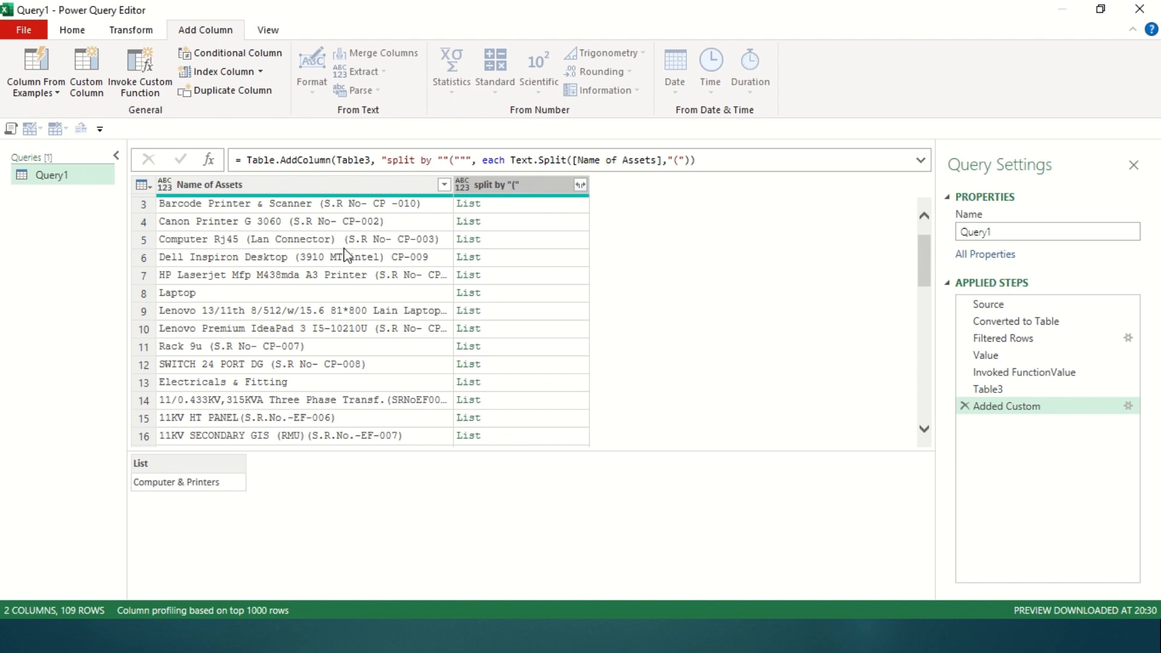
pyautogui.click(509, 239)
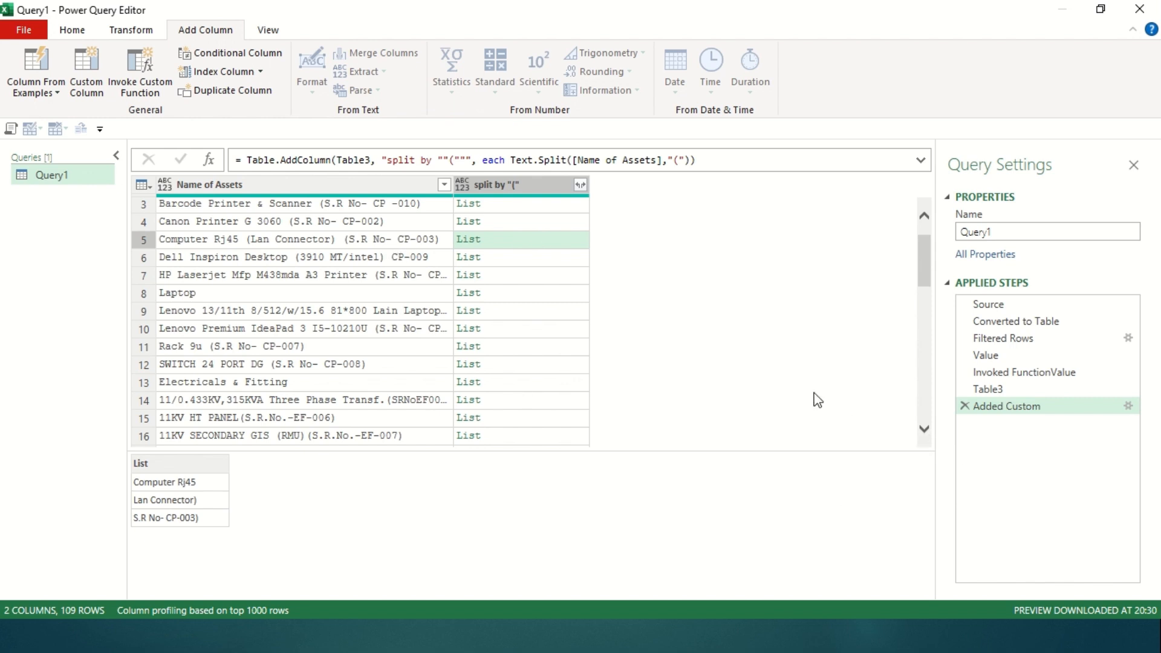
pyautogui.scroll(1, 815, 397)
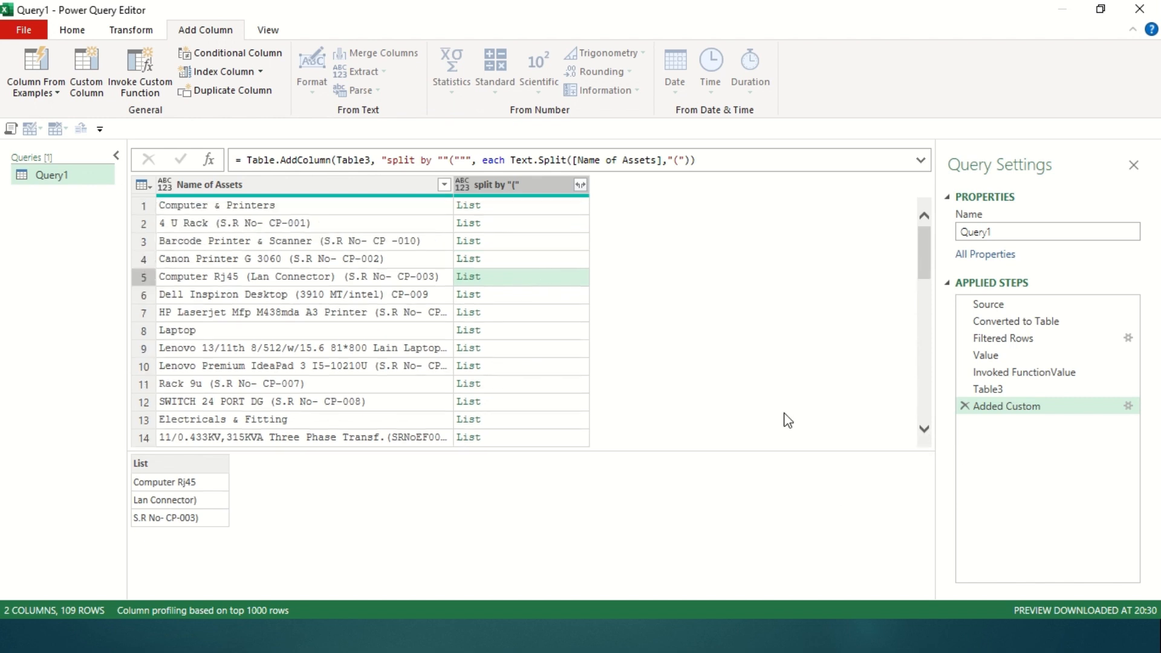
pyautogui.click(580, 185)
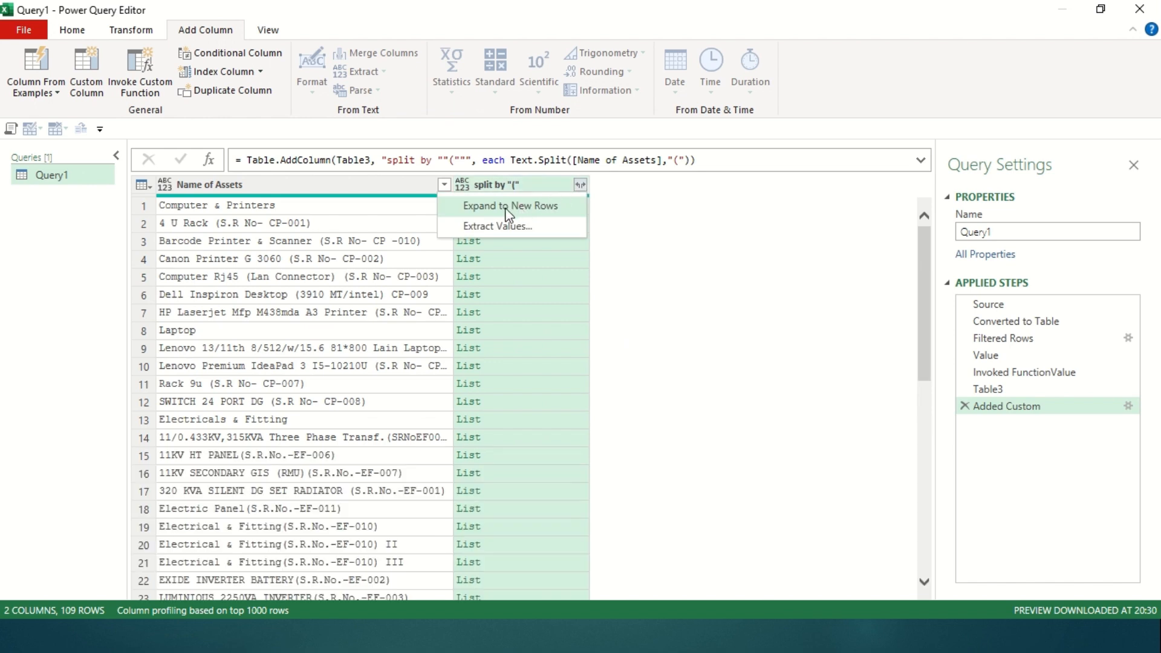
pyautogui.click(626, 241)
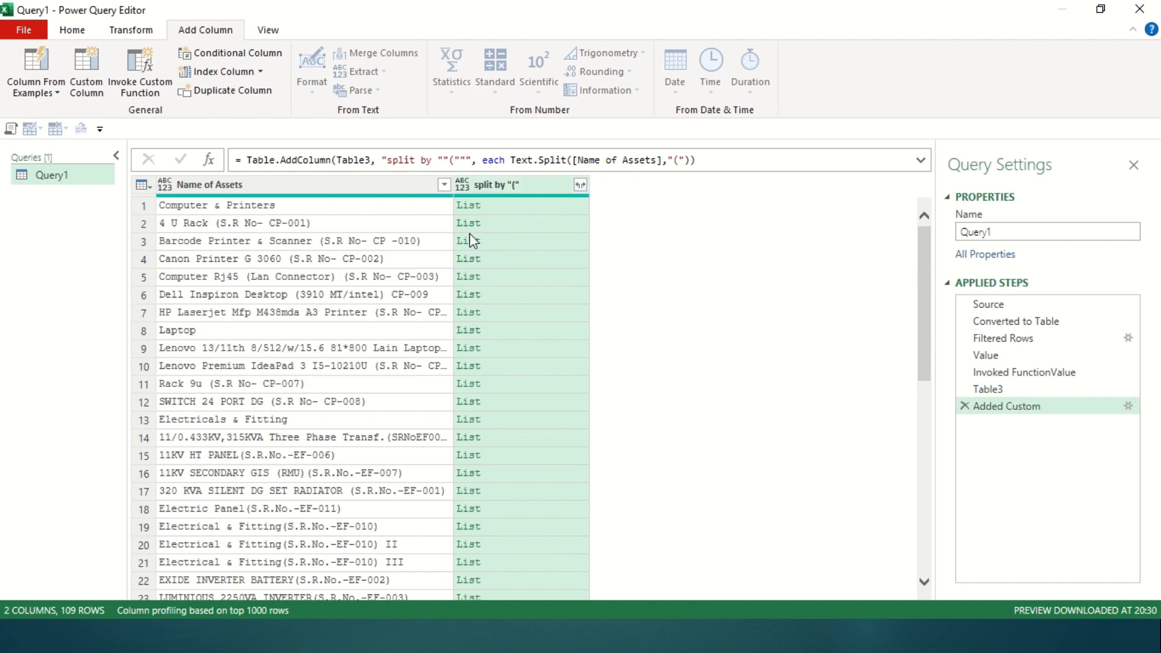
pyautogui.click(506, 277)
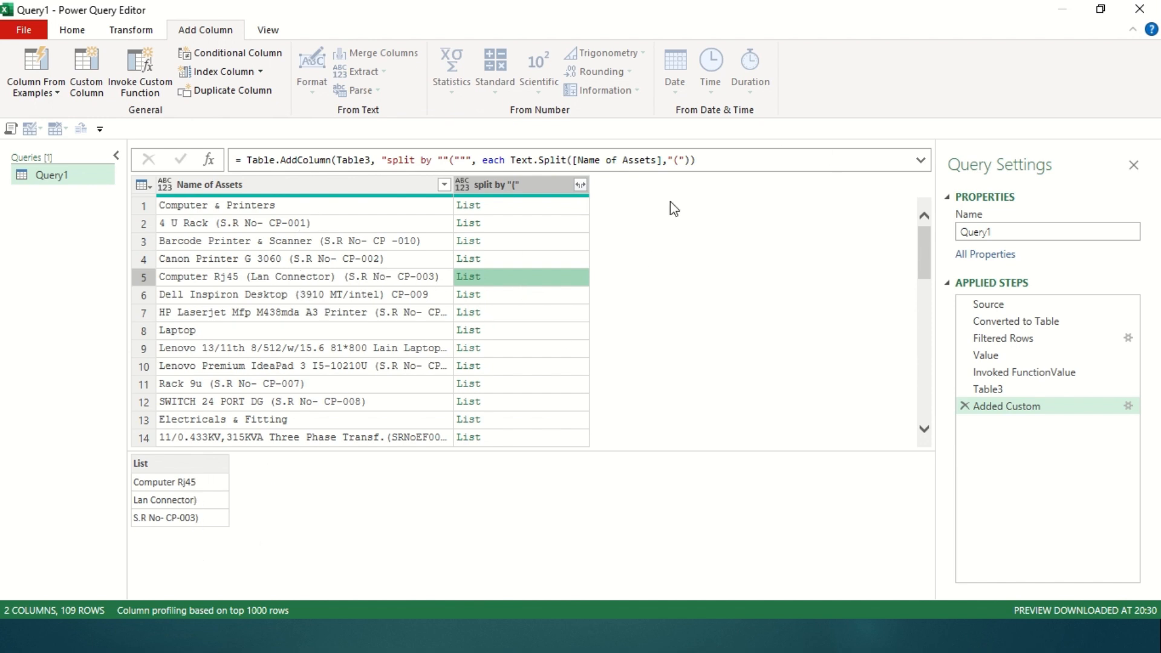
# Expand the lists in the split by "(" column to new rows and widen that column.
pyautogui.click(580, 185)
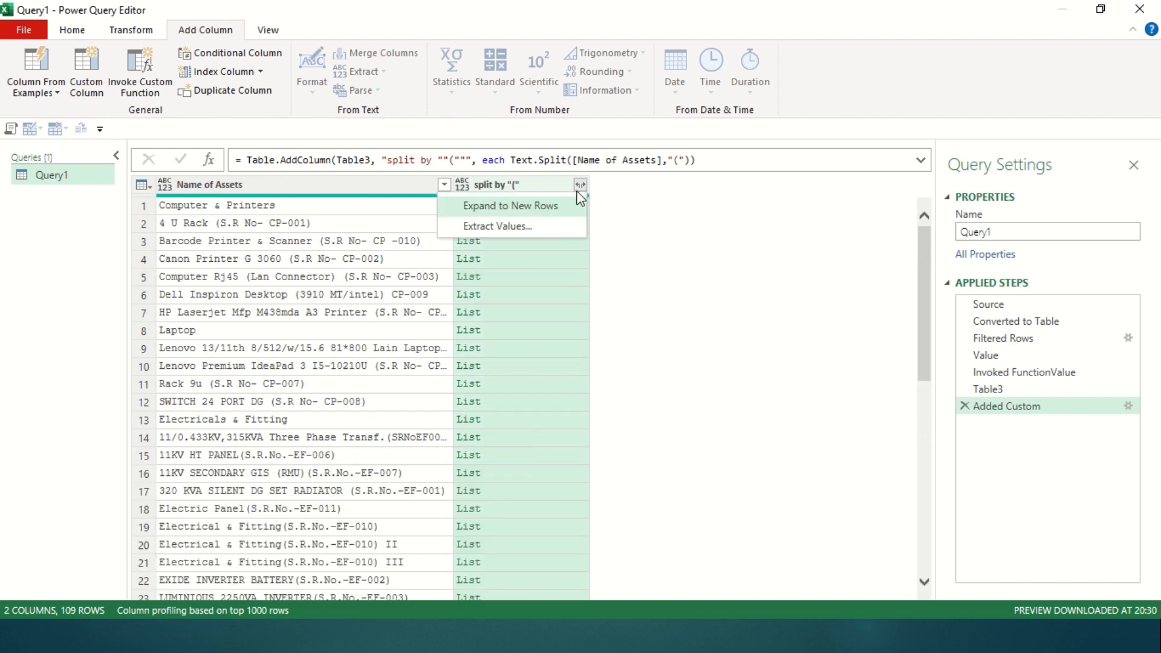
pyautogui.click(540, 209)
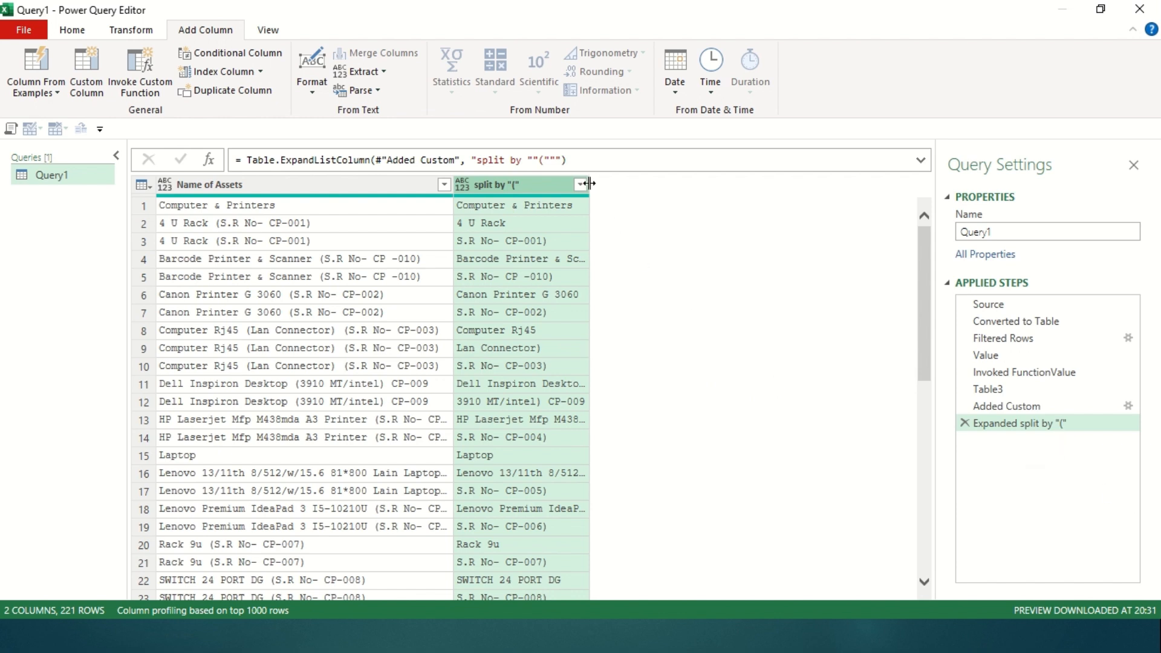
pyautogui.moveTo(591, 183); pyautogui.dragTo(658, 184)
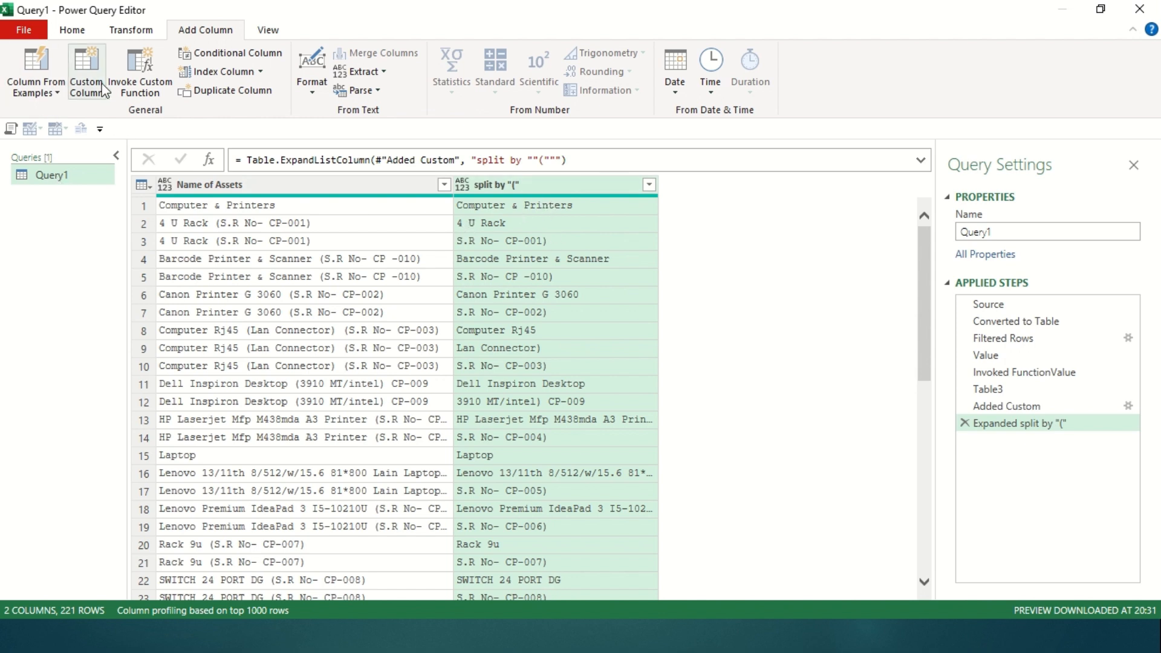
# Try a new query step with the formula Text.Split(#"Expanded split by ""(""",")") and delete that step.
pyautogui.click(209, 160)
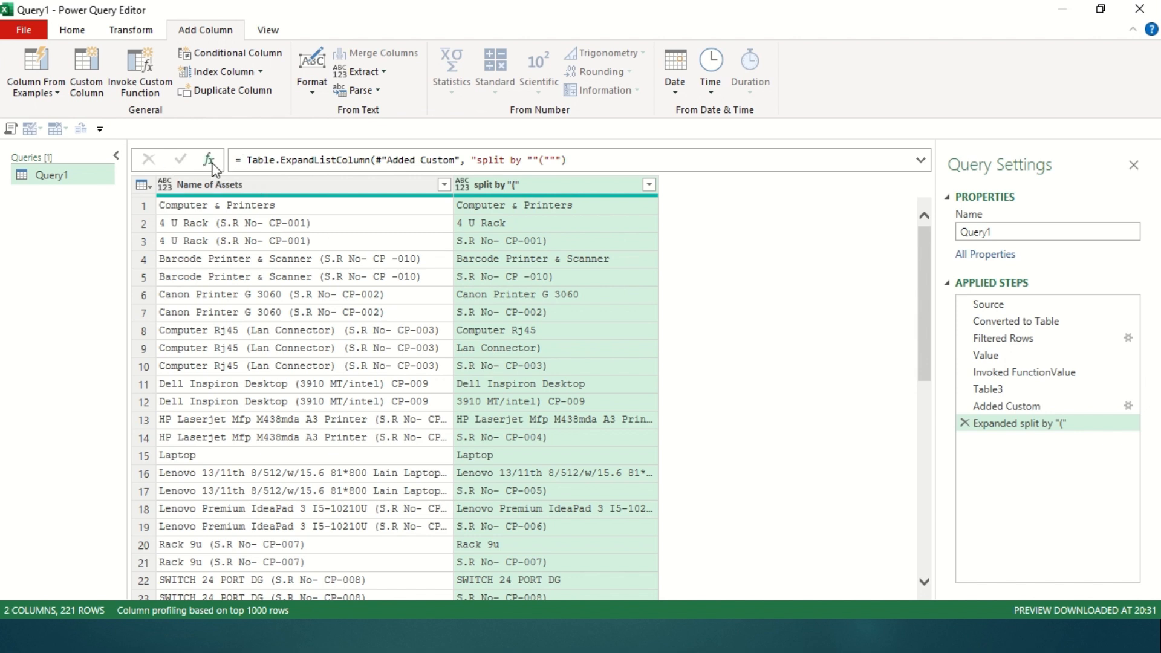
pyautogui.click(249, 160)
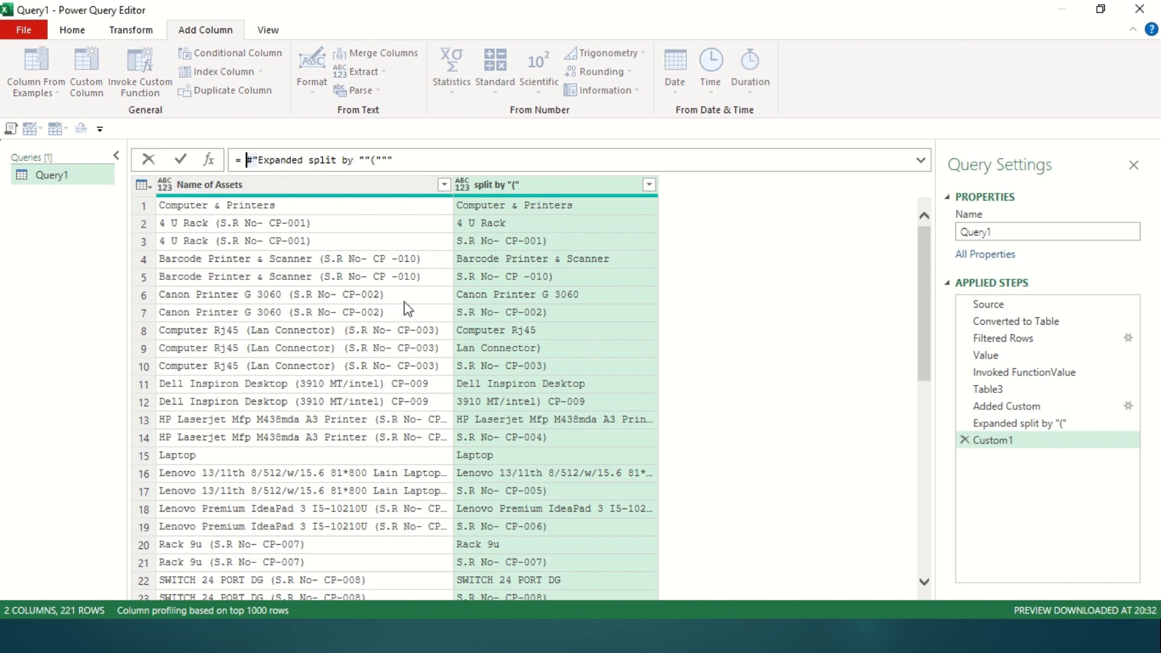
pyautogui.write('text')
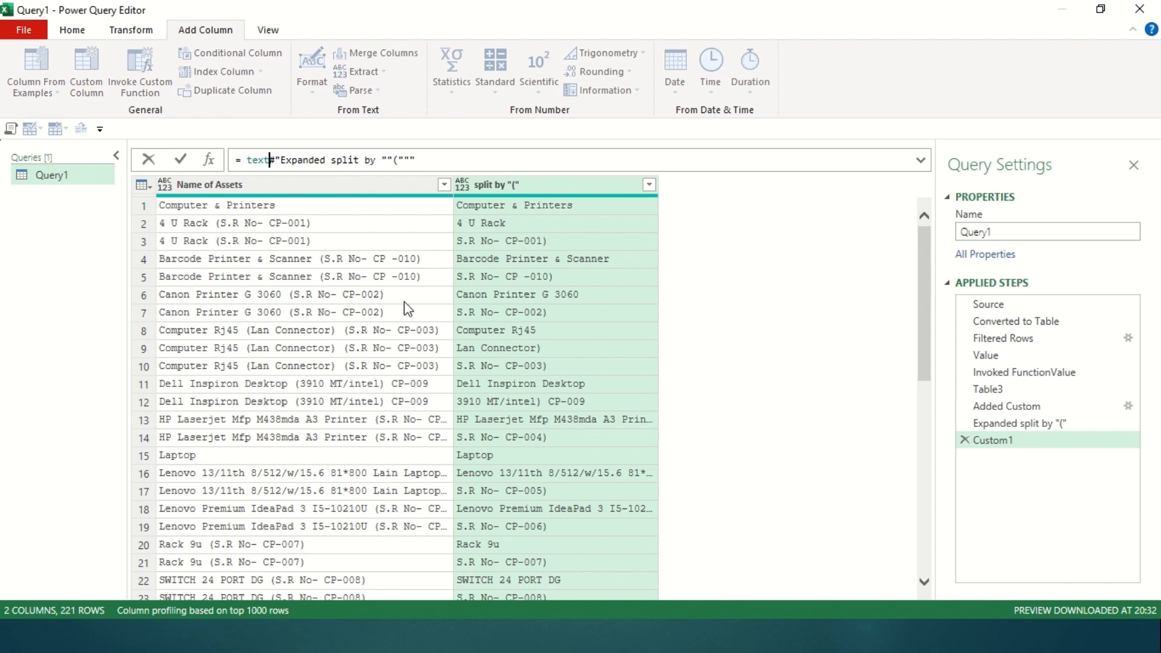
pyautogui.write('.spl')
pyautogui.press('Tab')
pyautogui.write('(')
pyautogui.press('End')
pyautogui.write(',')
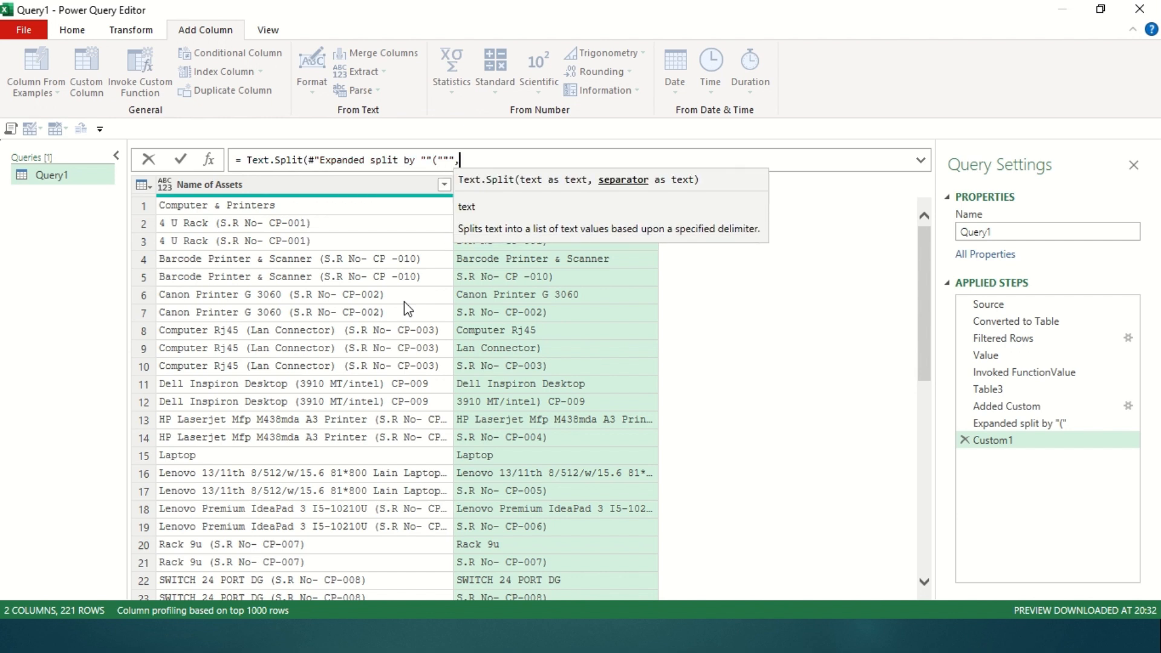
pyautogui.write('")")')
pyautogui.press('Return')
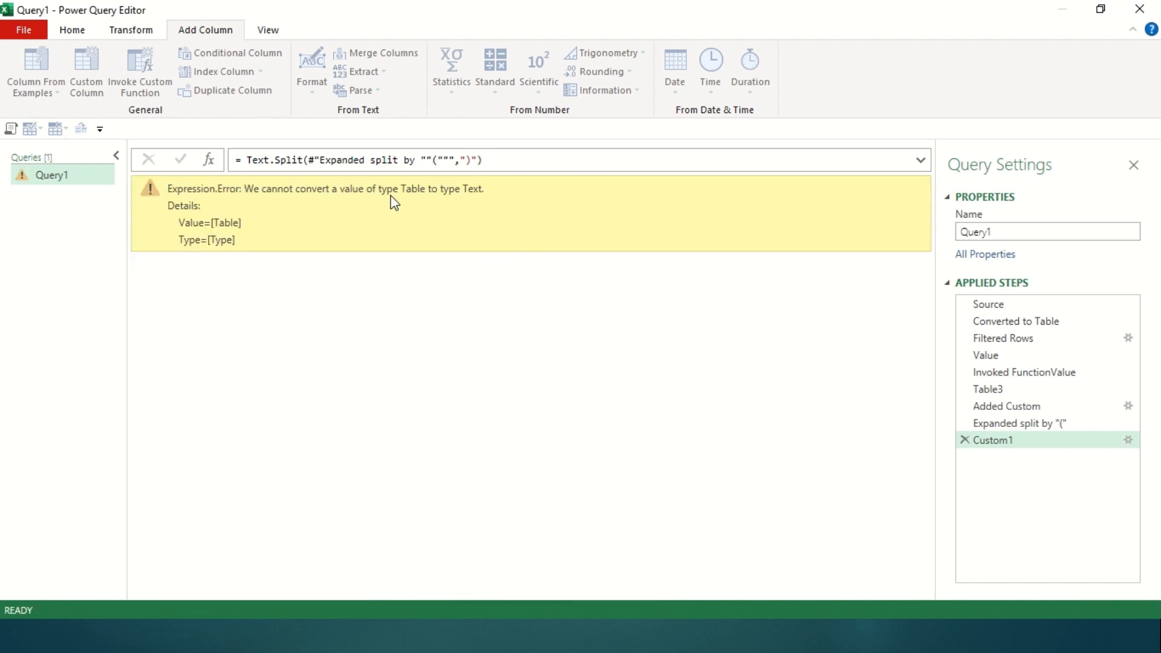
pyautogui.moveTo(530, 159); pyautogui.dragTo(673, 334)
pyautogui.click(965, 442)
pyautogui.click(964, 440)
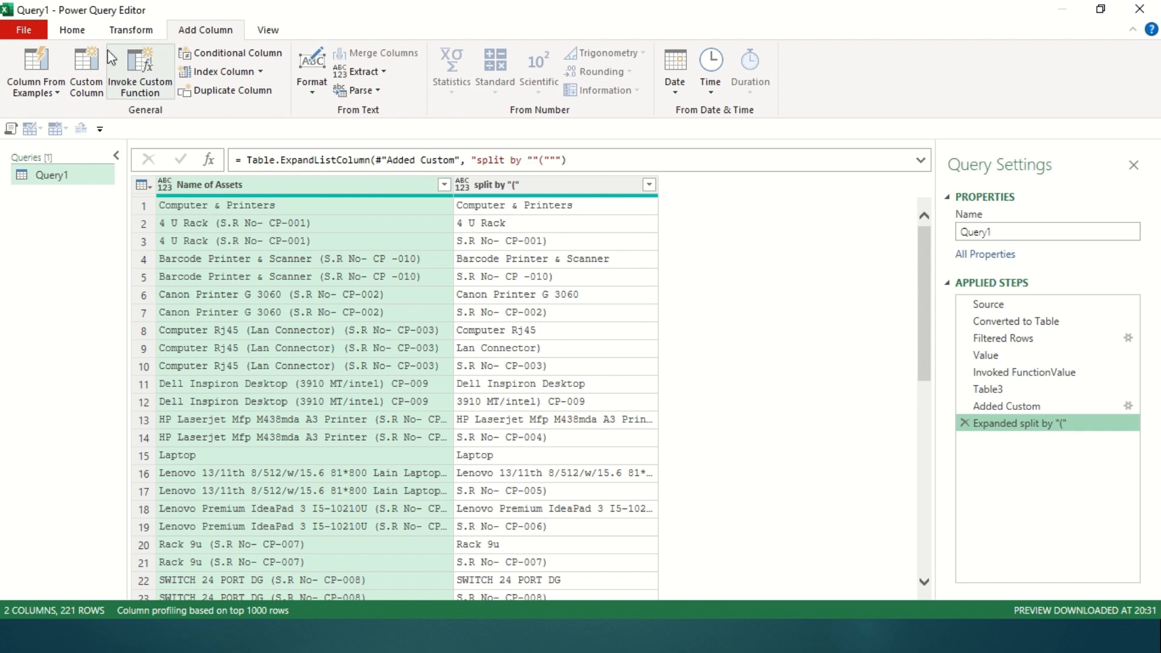
# Start a custom column named split by ")" on the expanded asset table.
pyautogui.click(86, 71)
pyautogui.doubleClick(422, 226)
pyautogui.write('sopl')
pyautogui.press('BackSpace')
pyautogui.press('BackSpace')
pyautogui.press('BackSpace')
pyautogui.write('plit ')
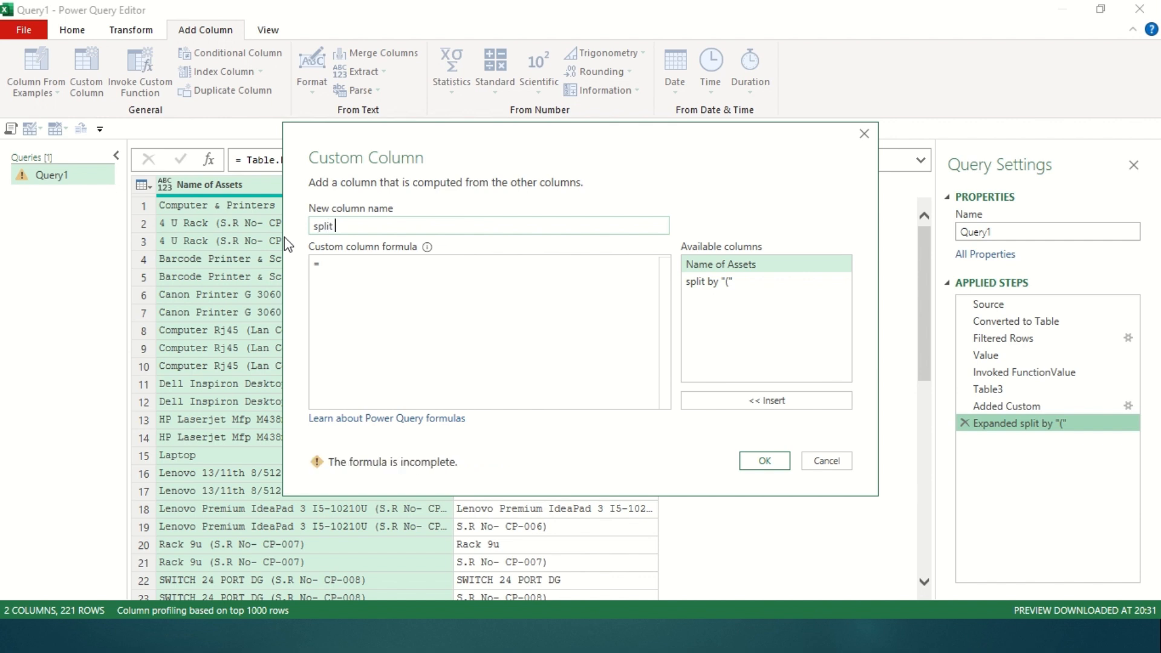
pyautogui.write('by ")"')
pyautogui.press('Tab')
# Define the custom column formula as Text.Split([#"split by ""("""],")") and create the column.
pyautogui.click(387, 314)
pyautogui.doubleClick(708, 281)
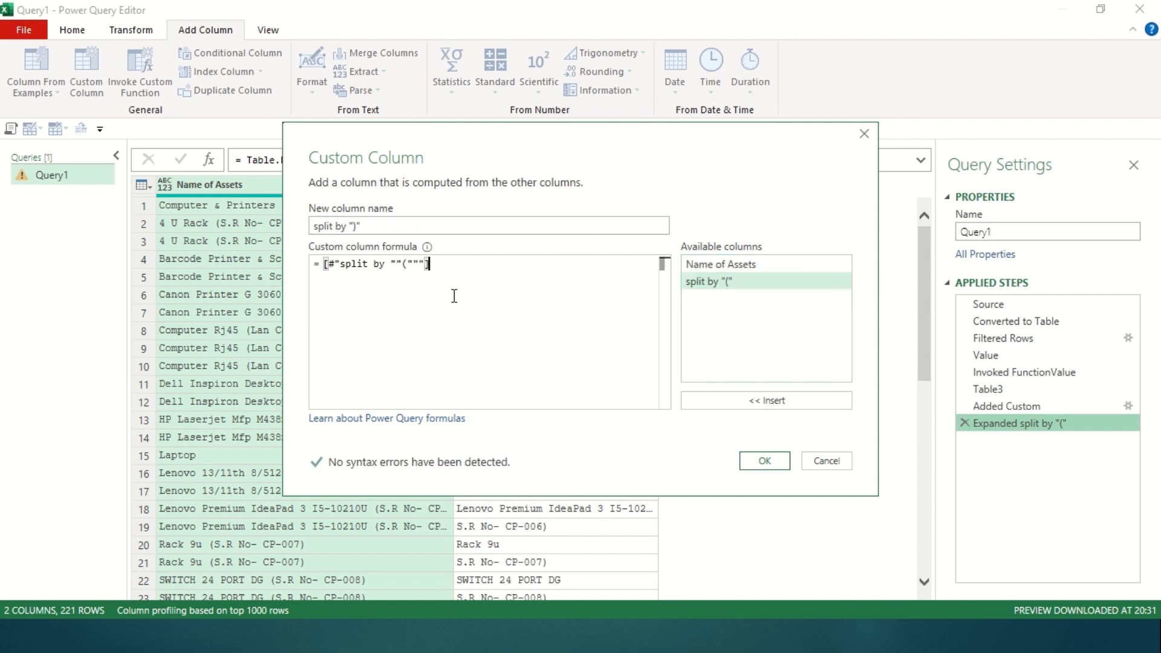
pyautogui.write('text.spl')
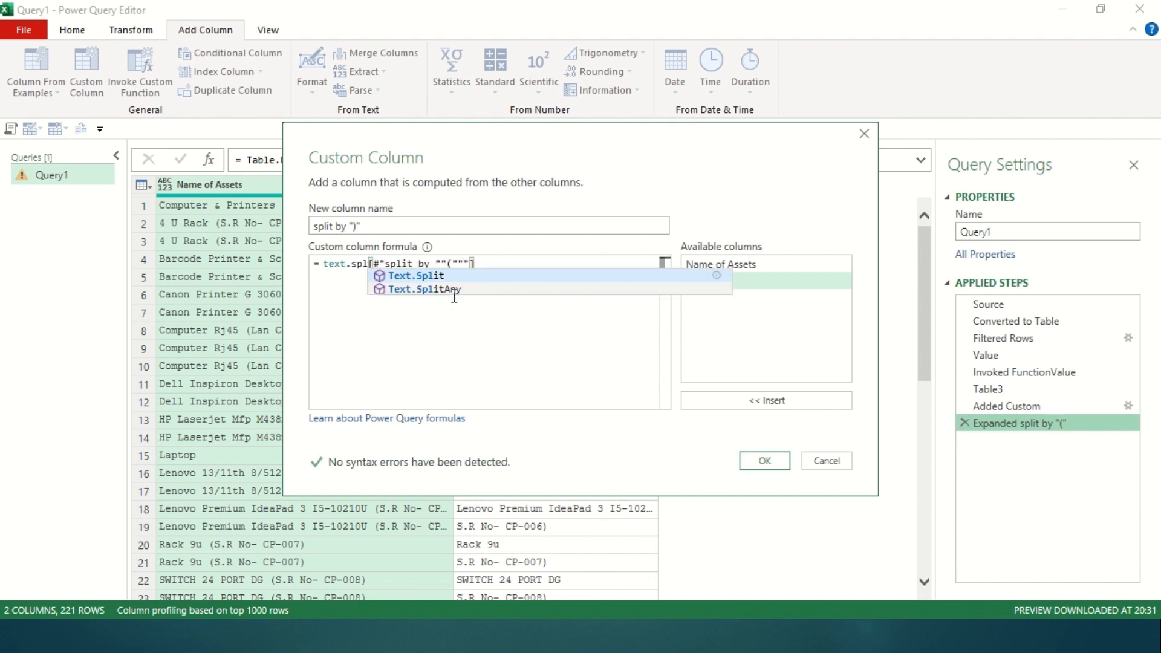
pyautogui.press('Tab')
pyautogui.write('(')
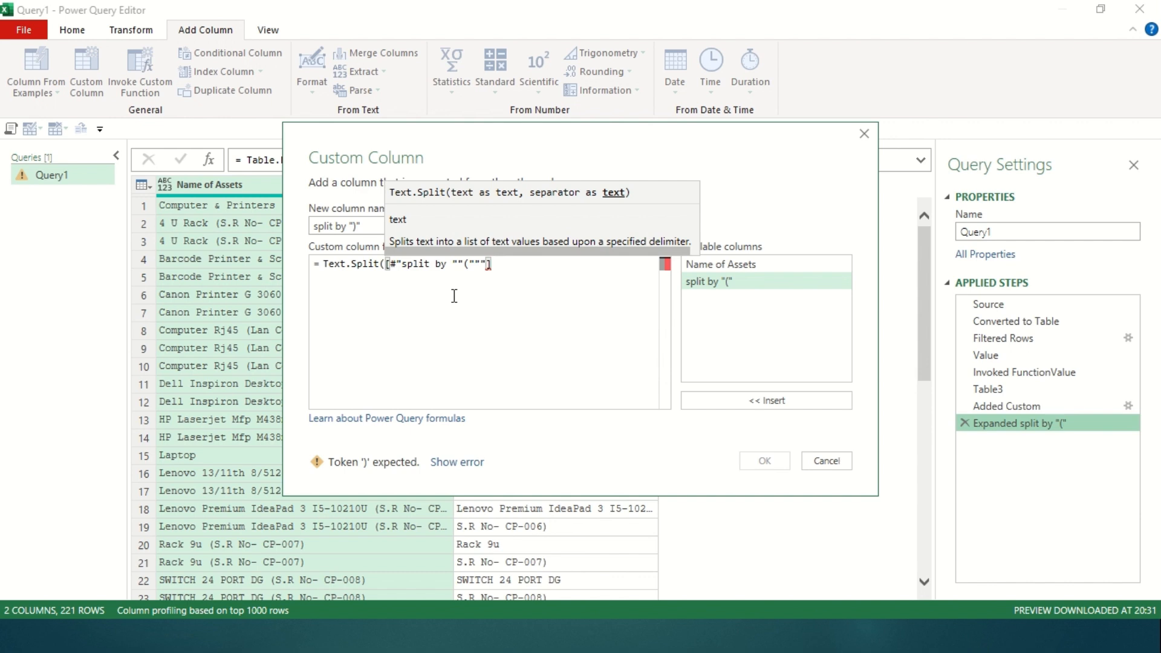
pyautogui.press('End')
pyautogui.write(',')
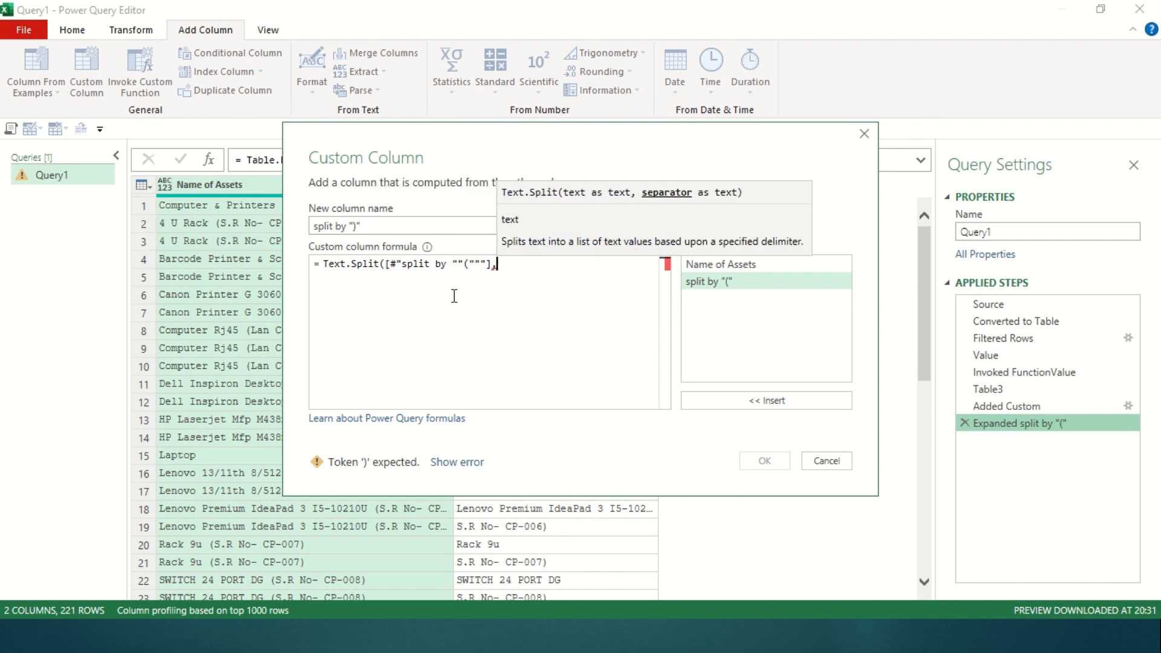
pyautogui.write('")")')
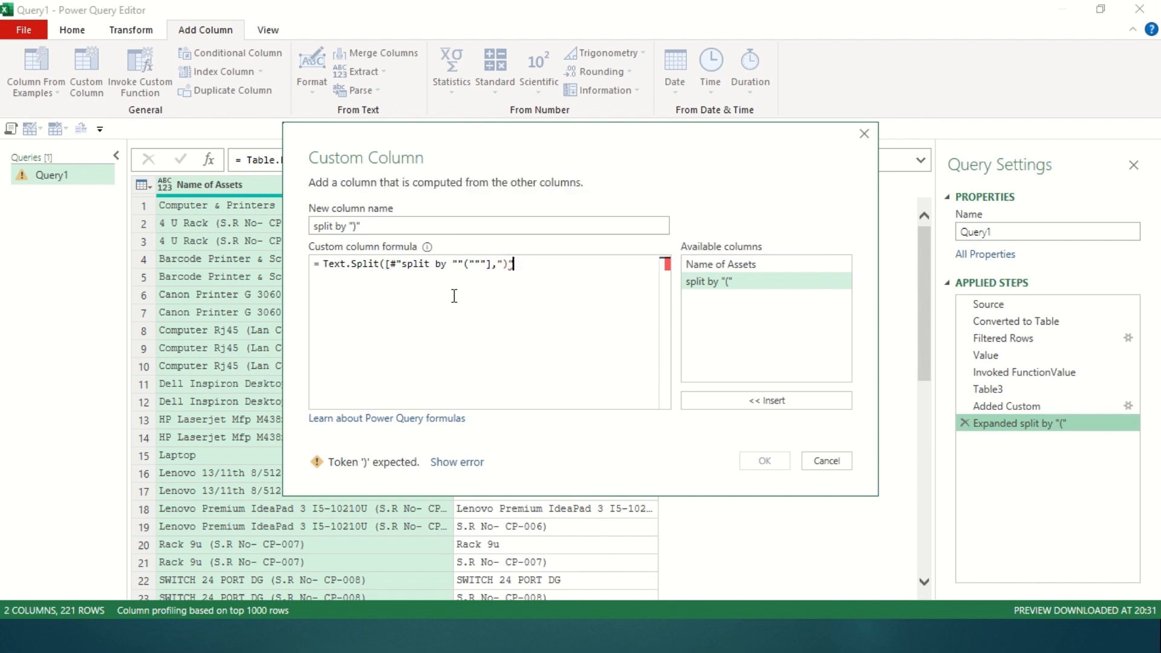
pyautogui.click(763, 461)
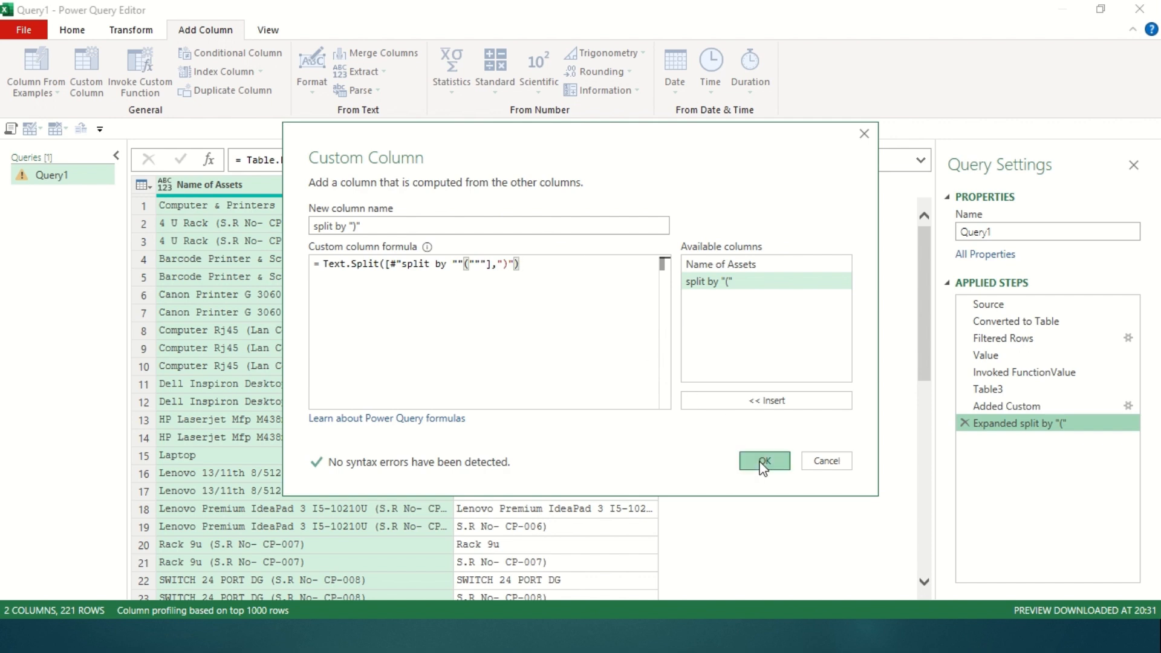
# Inspect a few split cells and expand the lists in the split by ")" column to new rows.
pyautogui.click(708, 208)
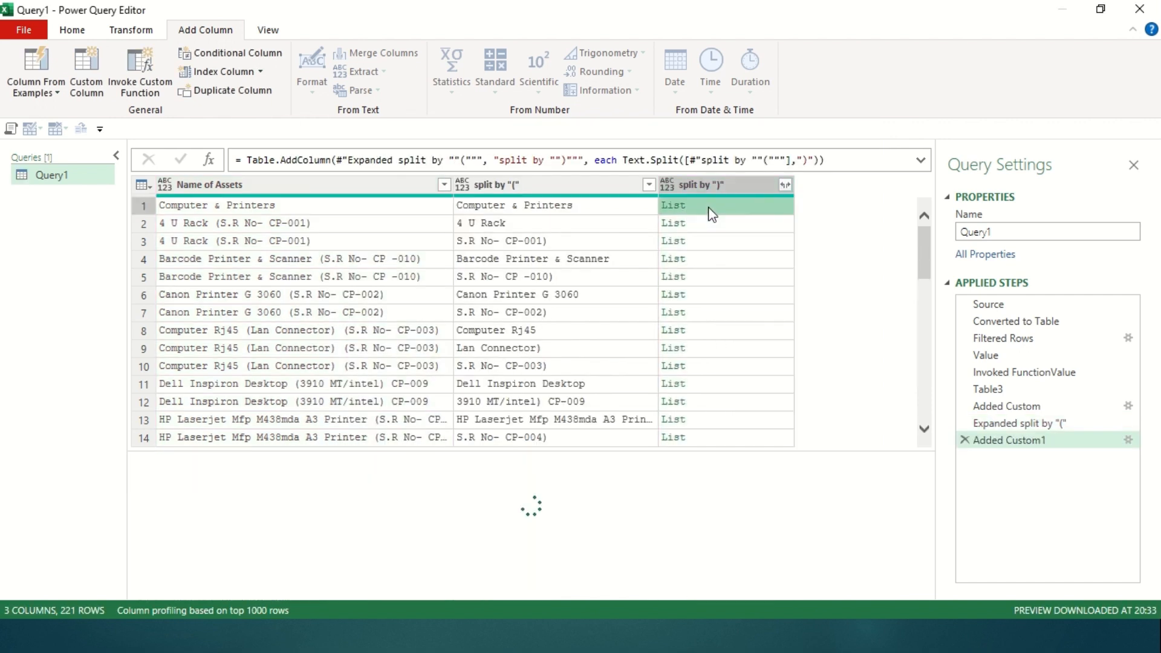
pyautogui.click(554, 241)
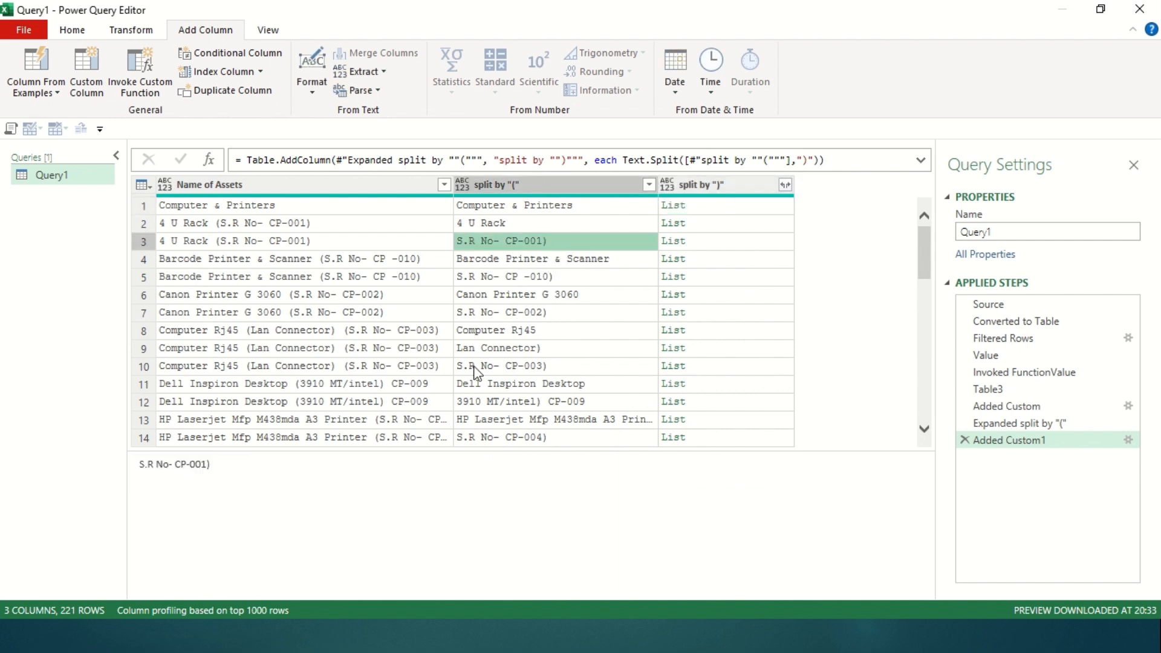
pyautogui.click(563, 312)
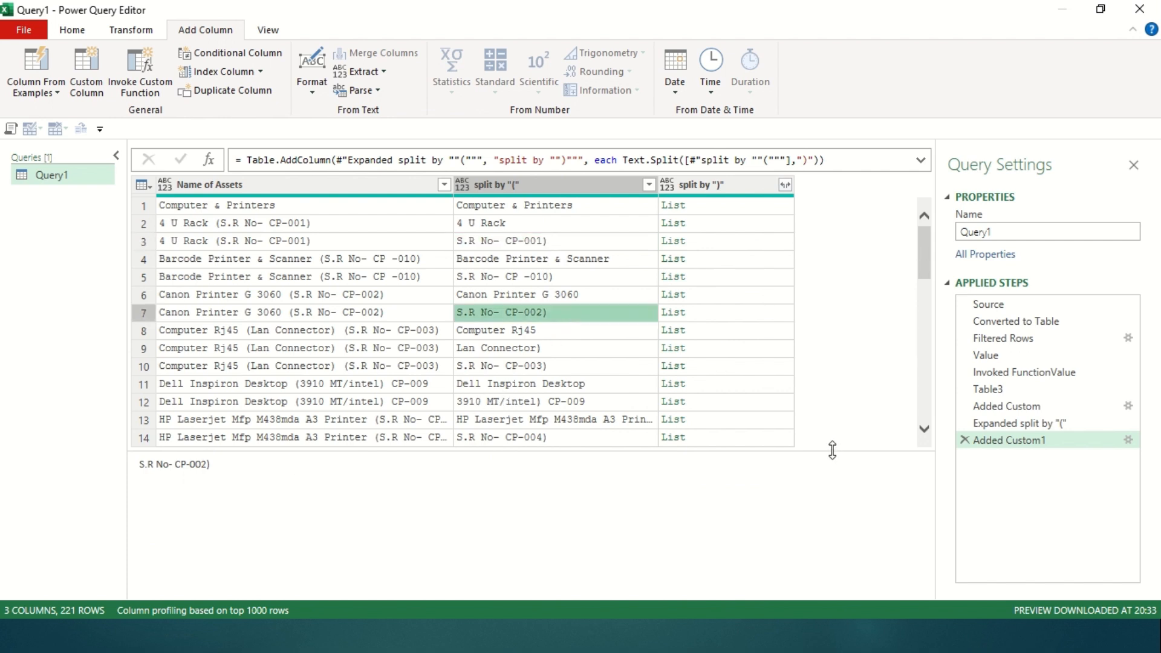
pyautogui.moveTo(834, 453); pyautogui.dragTo(833, 513)
pyautogui.click(785, 185)
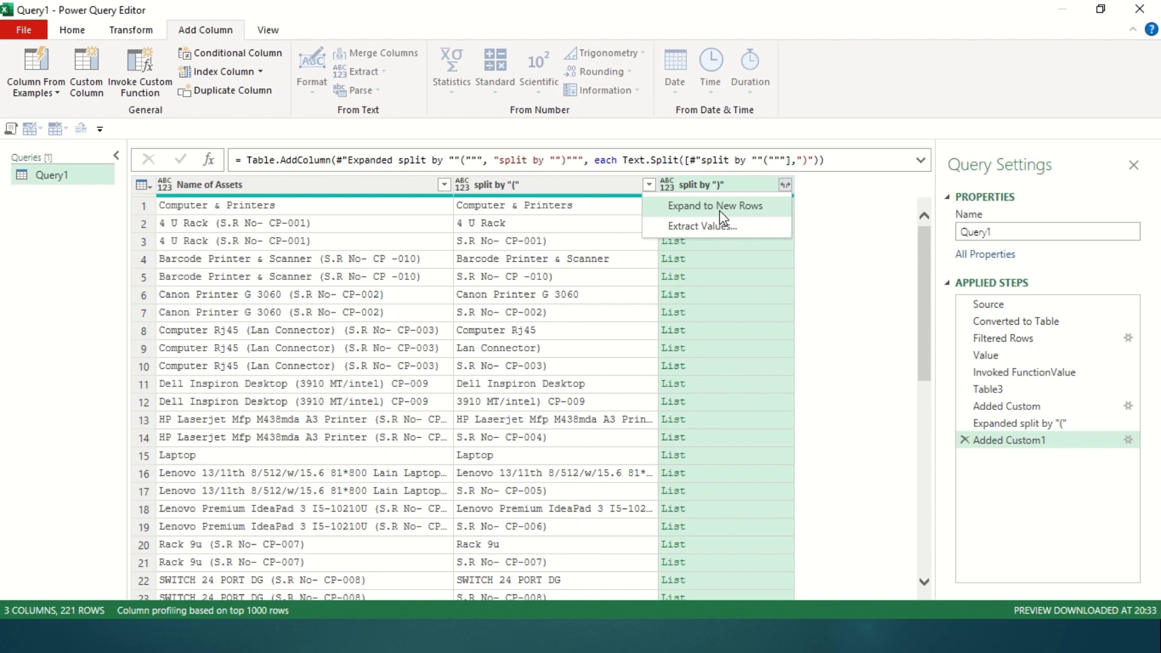
pyautogui.click(724, 219)
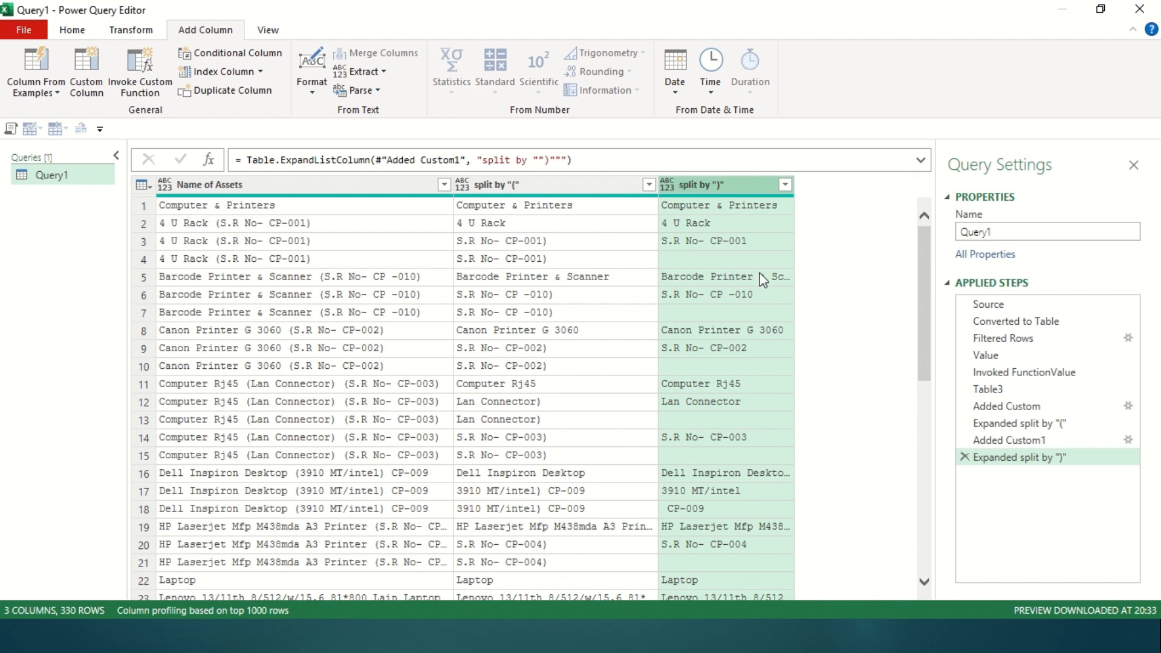
# Set up an advanced row filter on the split by ")" column using the contains operator, keeping the column's values in view.
pyautogui.click(786, 185)
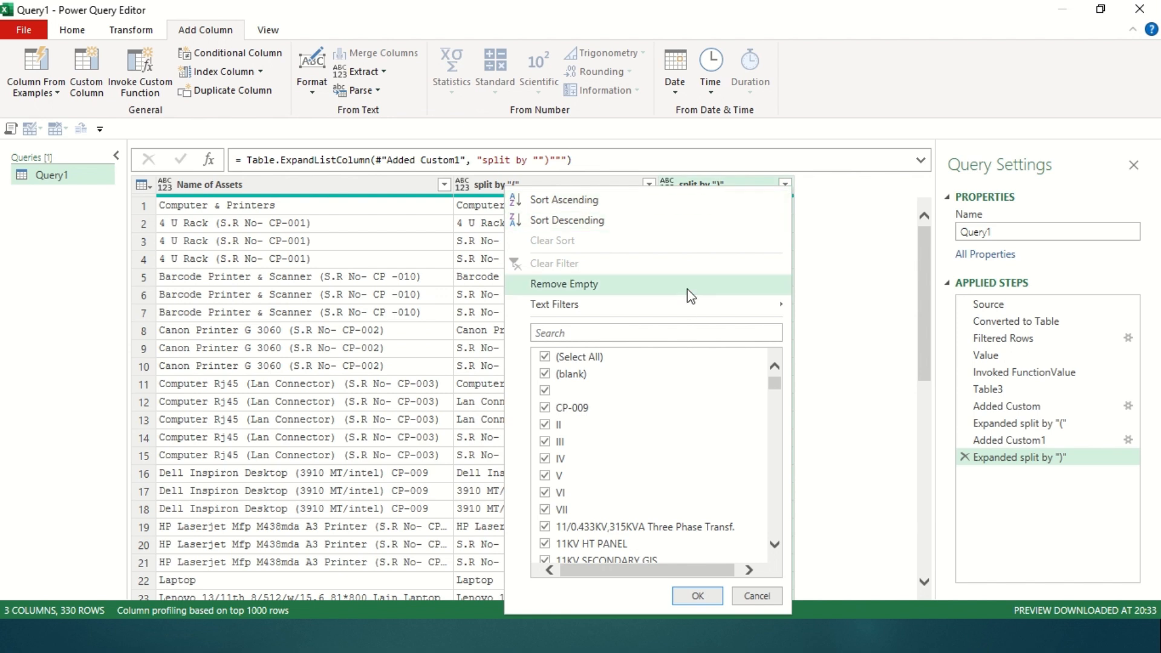
pyautogui.moveTo(688, 303)
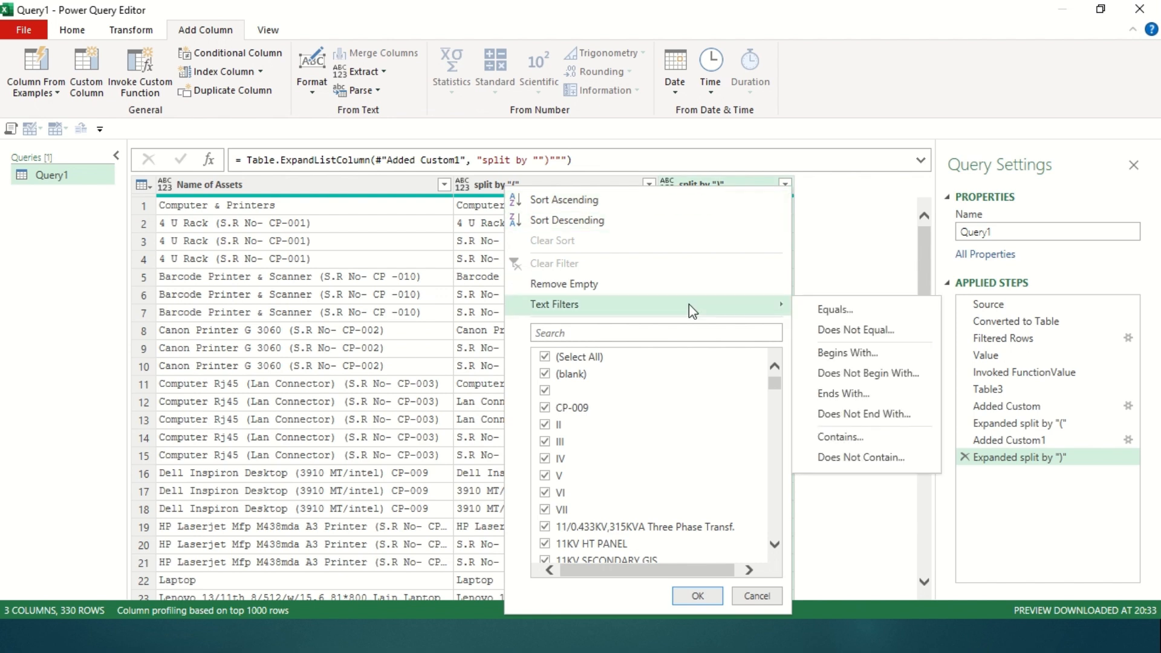
pyautogui.click(841, 438)
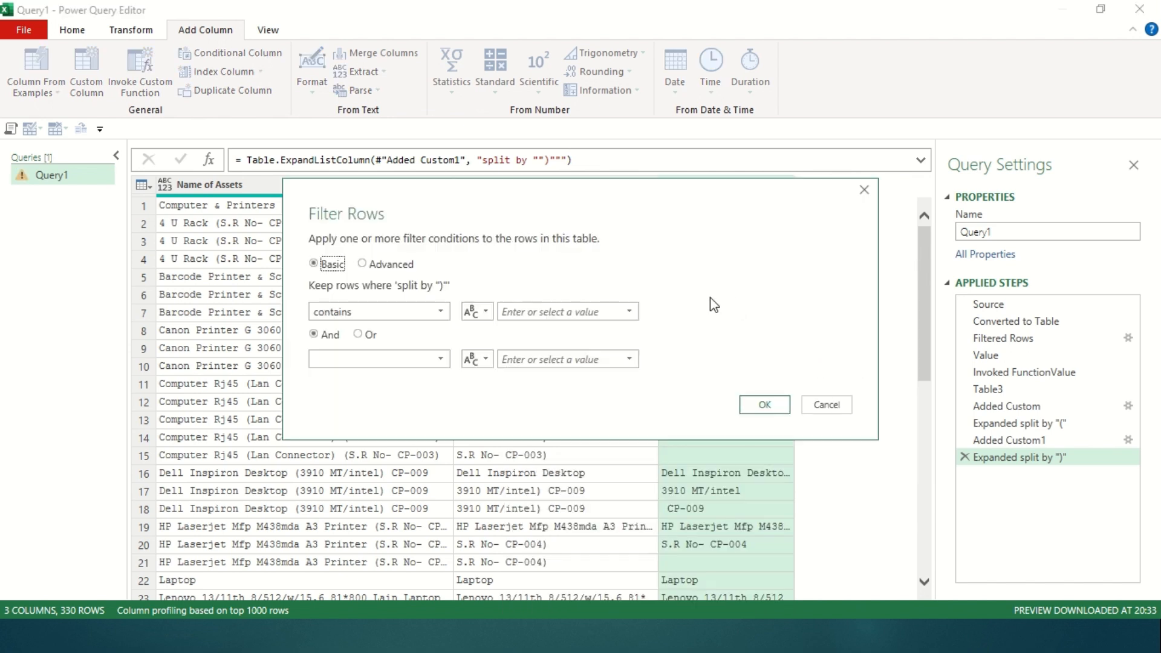
pyautogui.moveTo(499, 200); pyautogui.dragTo(446, 180)
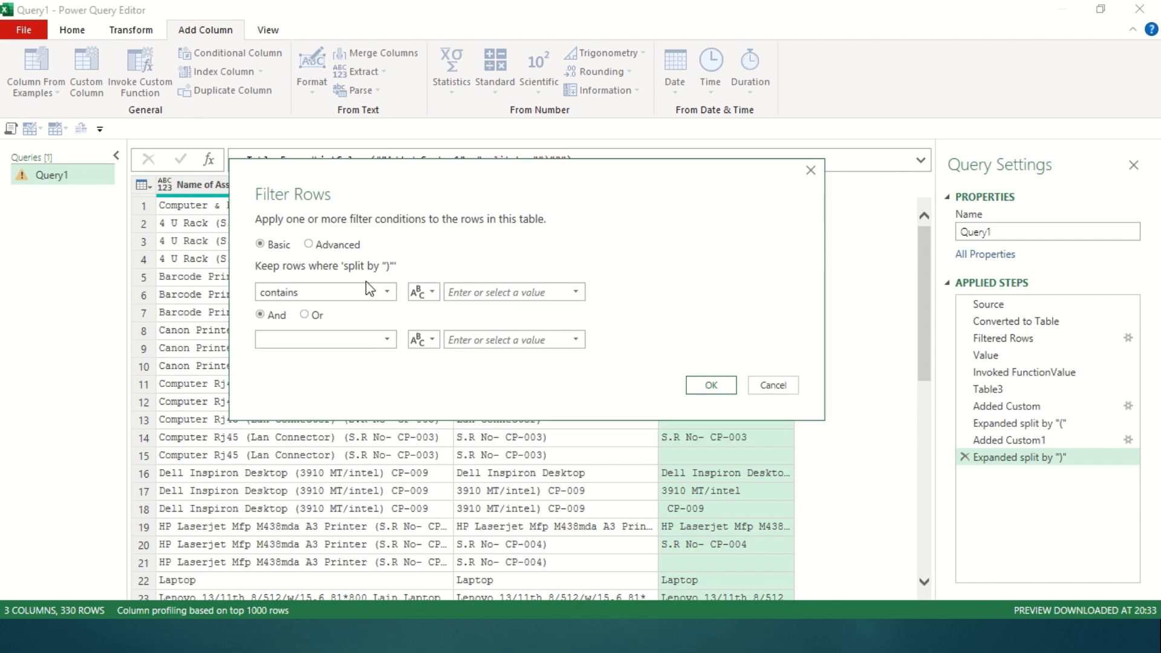
pyautogui.click(311, 245)
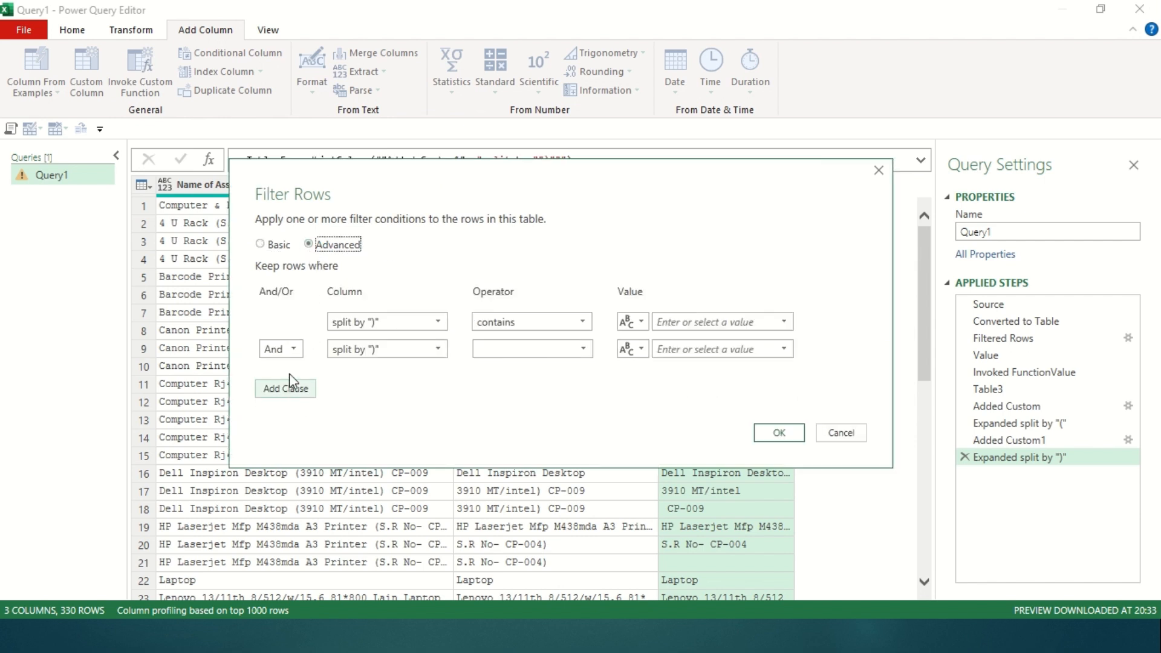
pyautogui.moveTo(650, 176); pyautogui.dragTo(462, 175)
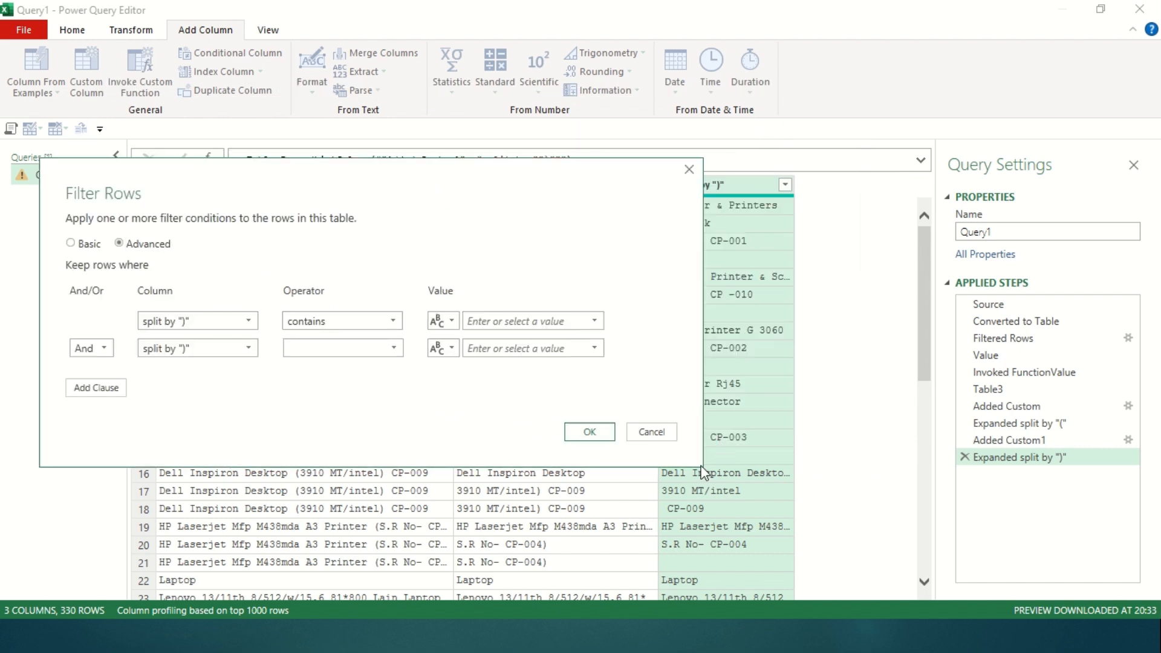
pyautogui.moveTo(559, 179); pyautogui.dragTo(496, 128)
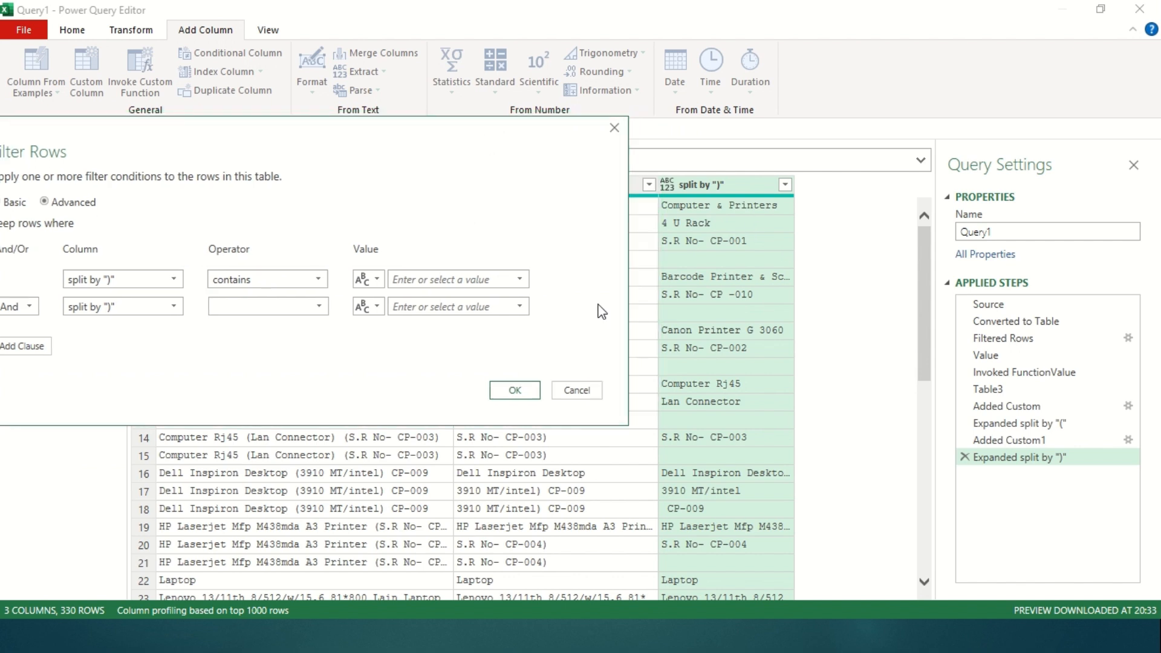
pyautogui.moveTo(559, 145); pyautogui.dragTo(579, 147)
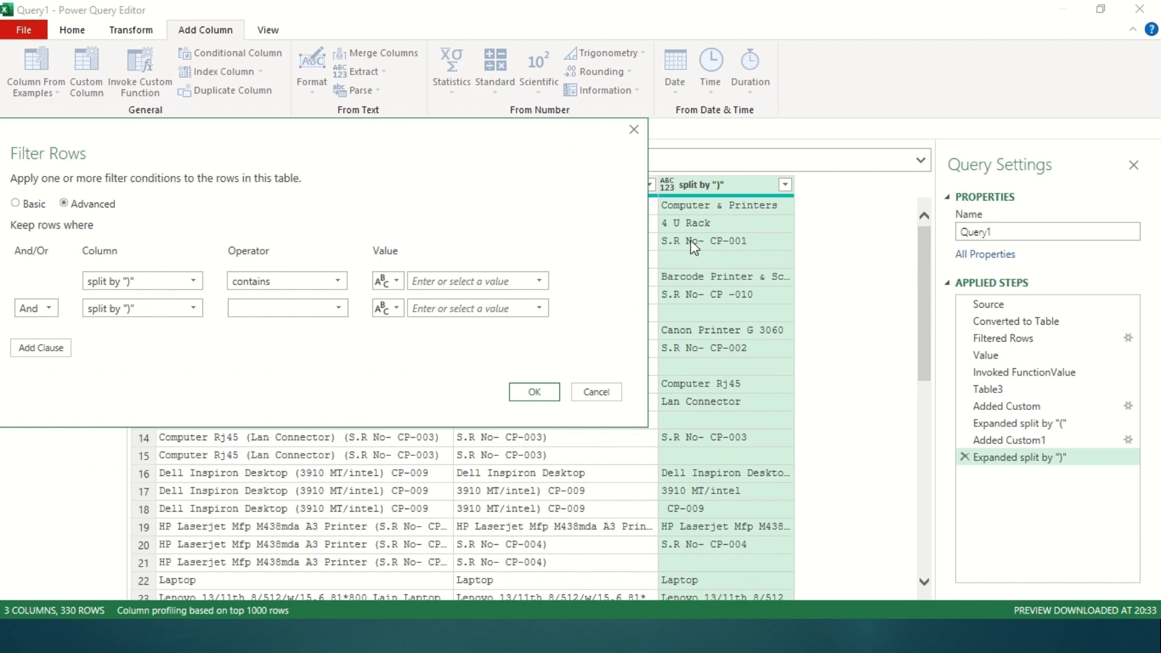
# Define two And conditions on the split by ")" column: contains S and contains R.
pyautogui.click(420, 282)
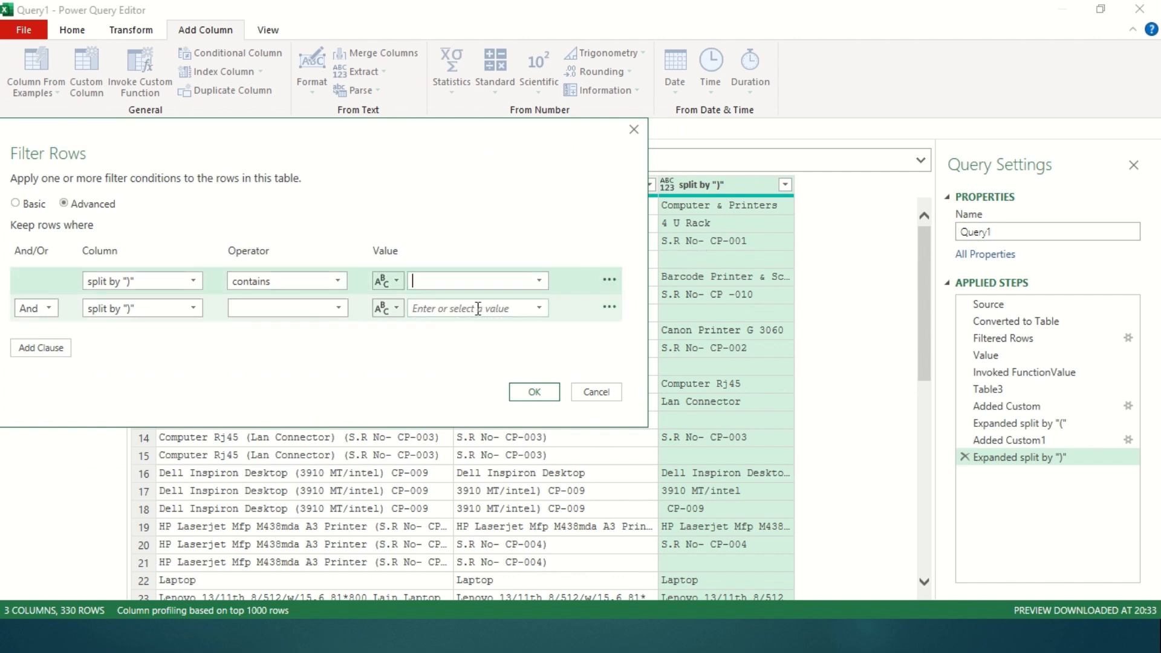
pyautogui.write('S')
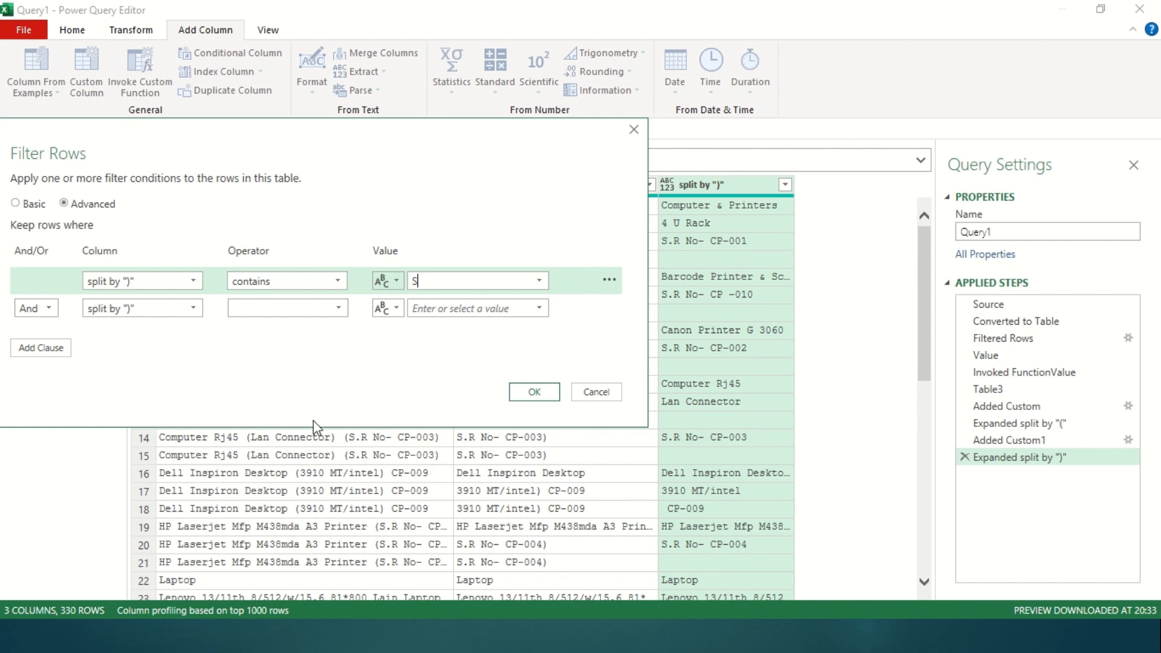
pyautogui.click(297, 310)
pyautogui.click(261, 419)
pyautogui.click(445, 309)
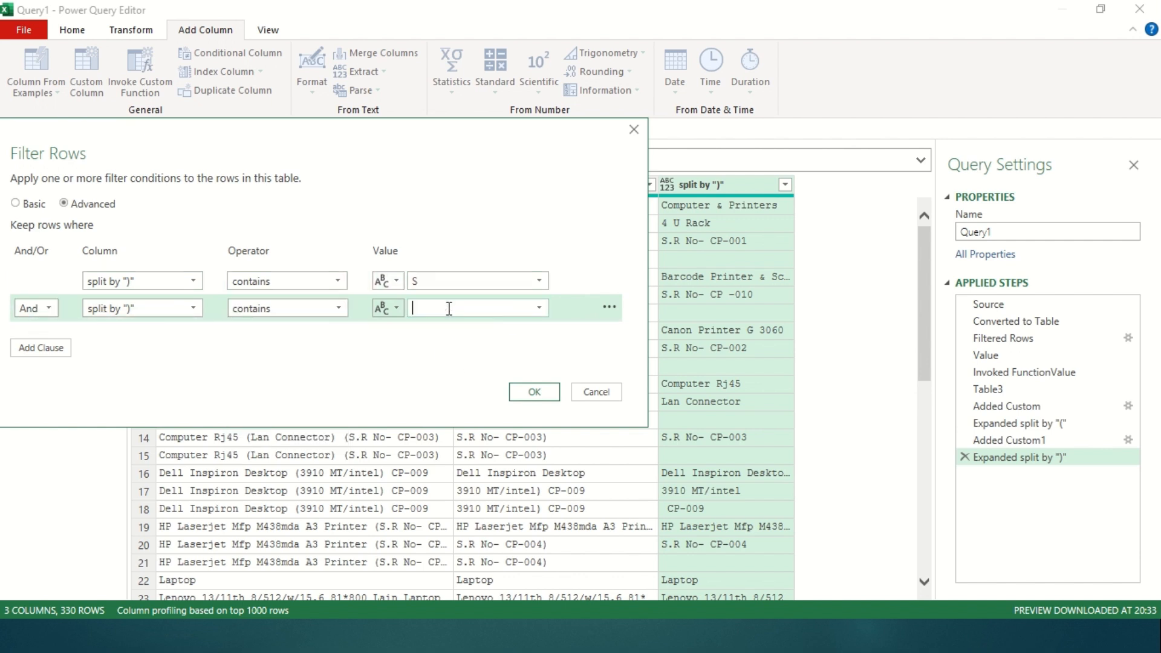
pyautogui.write('R')
# Add a third And clause requiring the split by ")" column to contain No, and apply the row filter.
pyautogui.click(42, 348)
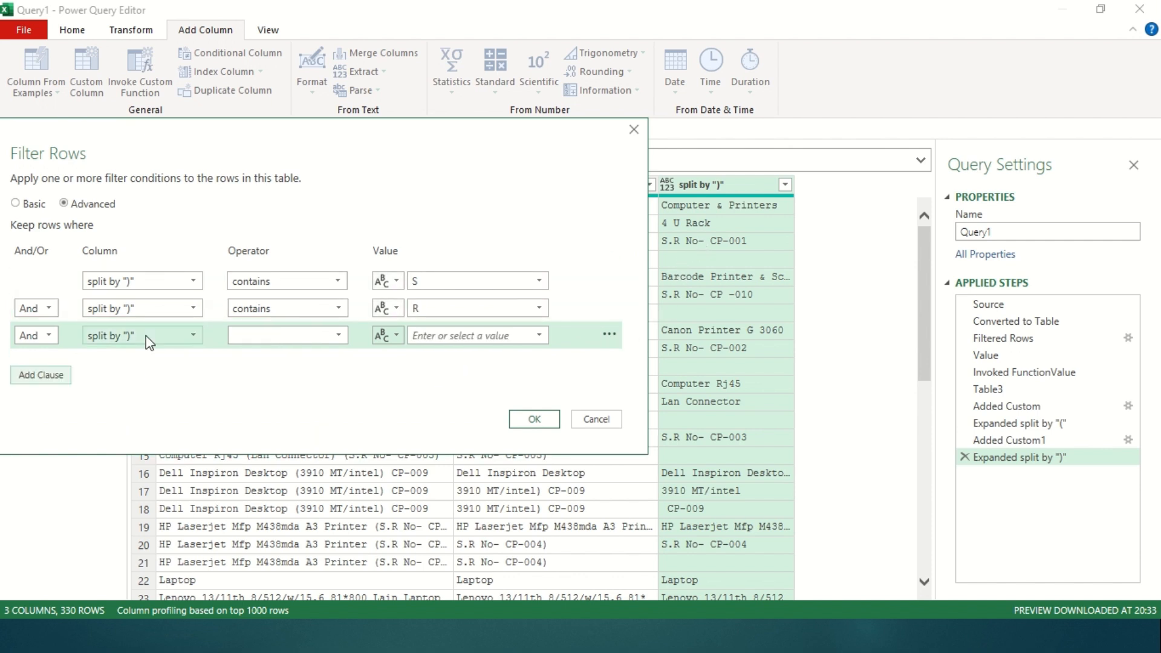
pyautogui.click(248, 336)
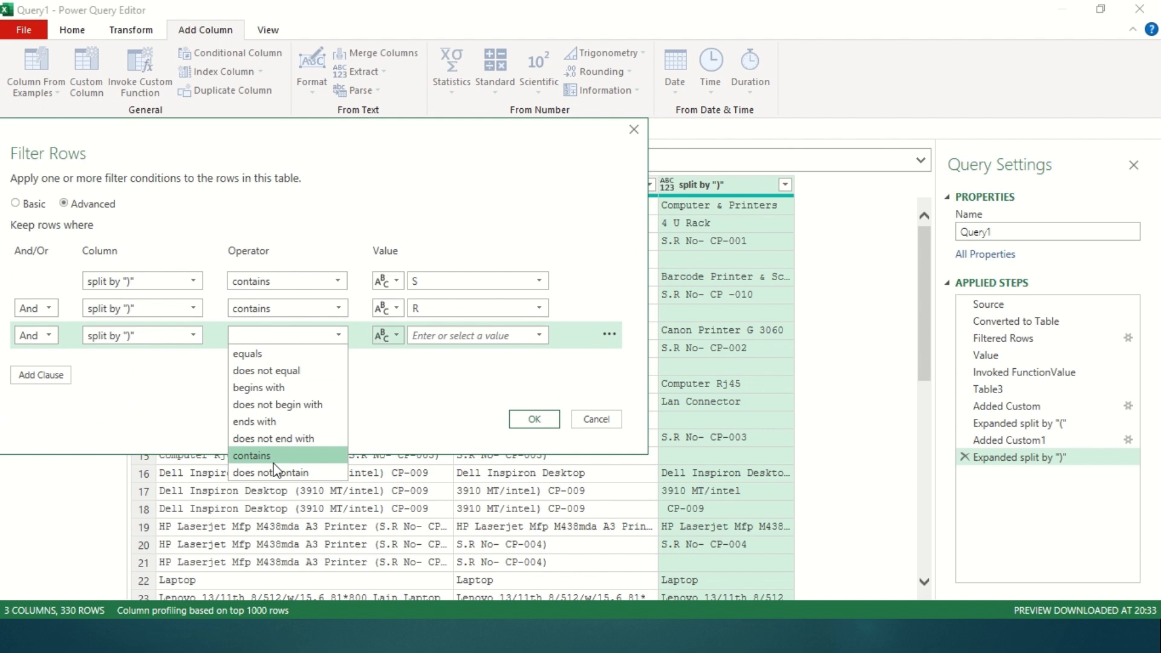
pyautogui.click(254, 456)
pyautogui.click(434, 337)
pyautogui.write('No')
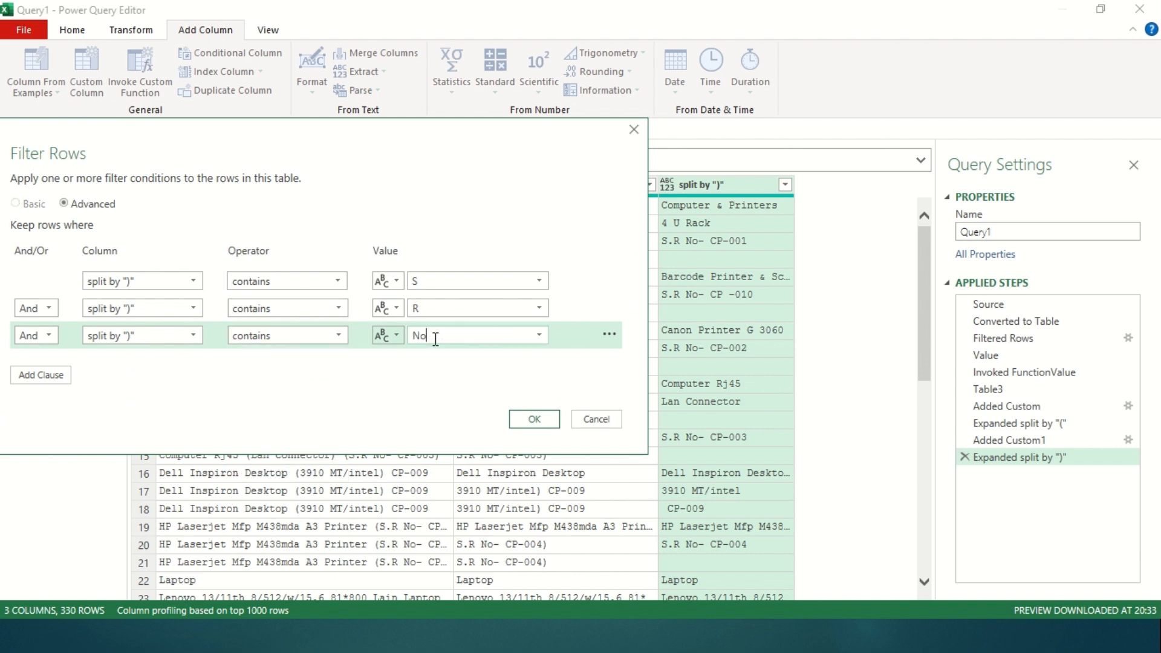
pyautogui.click(535, 419)
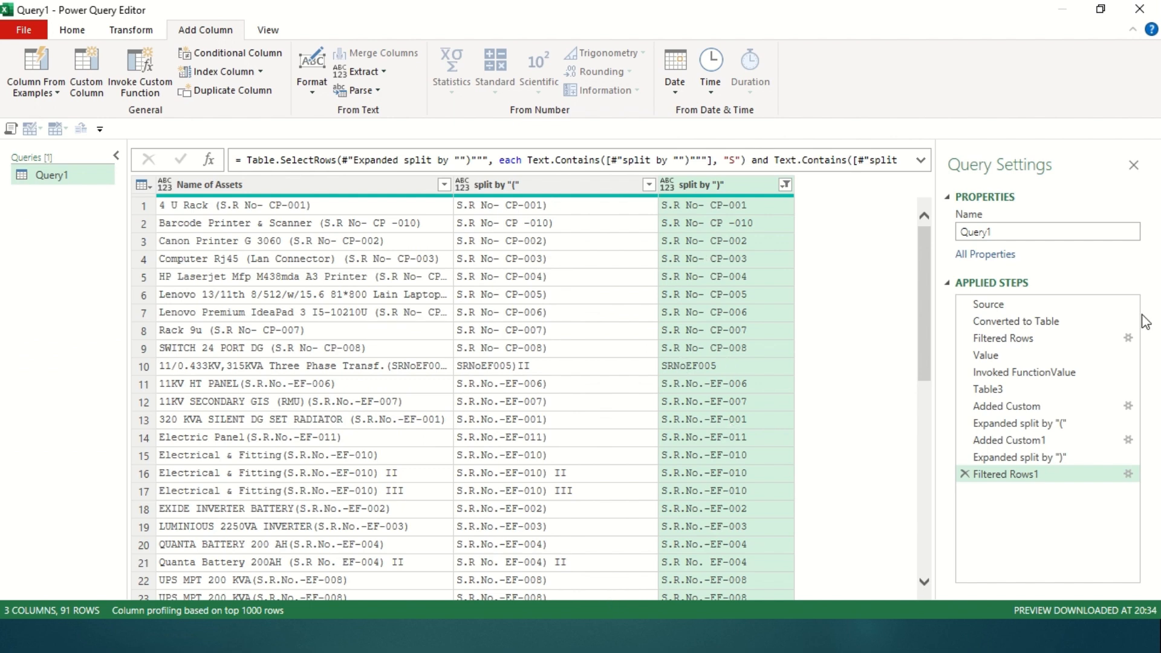
# Consult the target table in PowerPoint, and rename the Name of Assets column to assets and the split by ")" column to replace.
pyautogui.hotkey('alt', 'Tab')
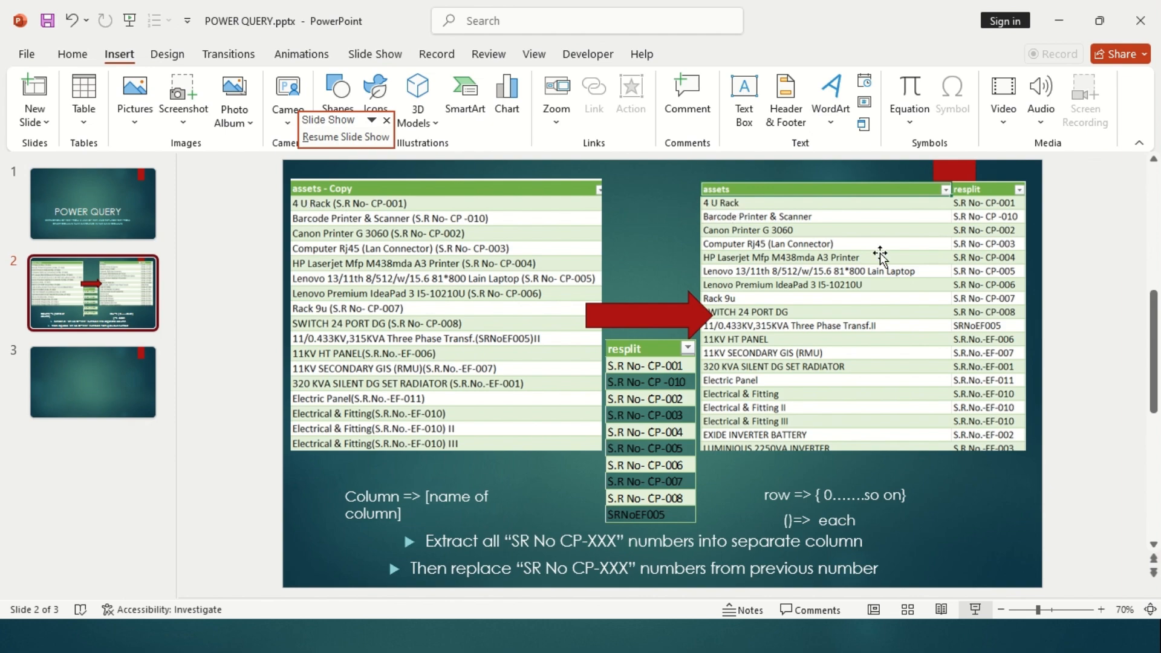
pyautogui.hotkey('alt', 'Tab')
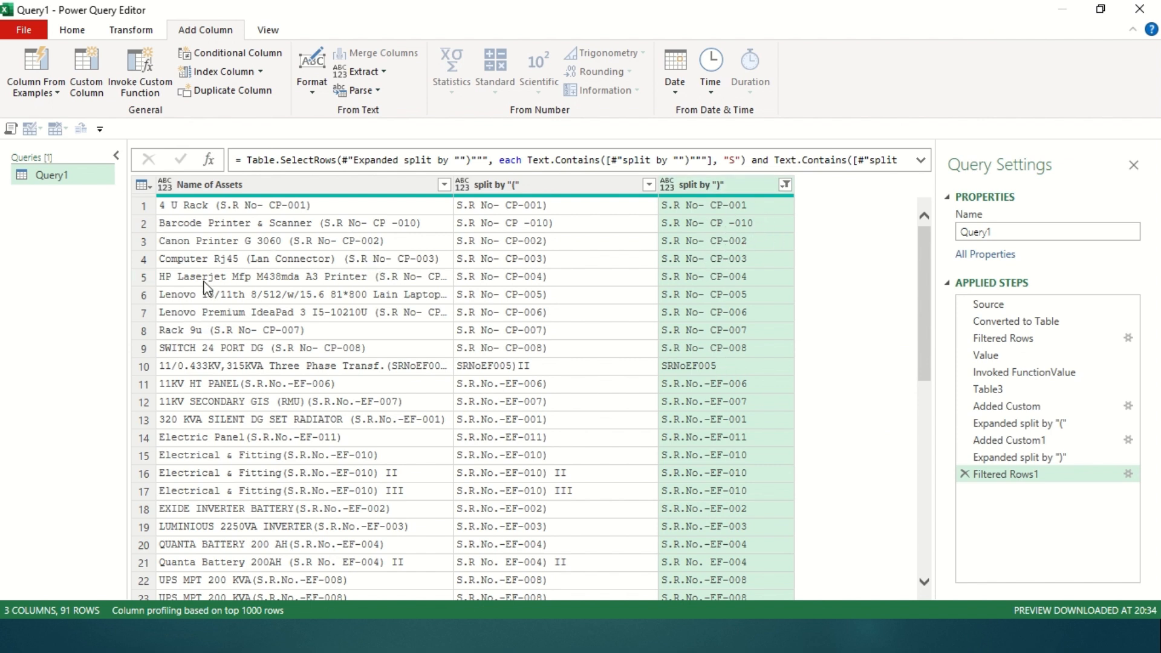
pyautogui.doubleClick(241, 185)
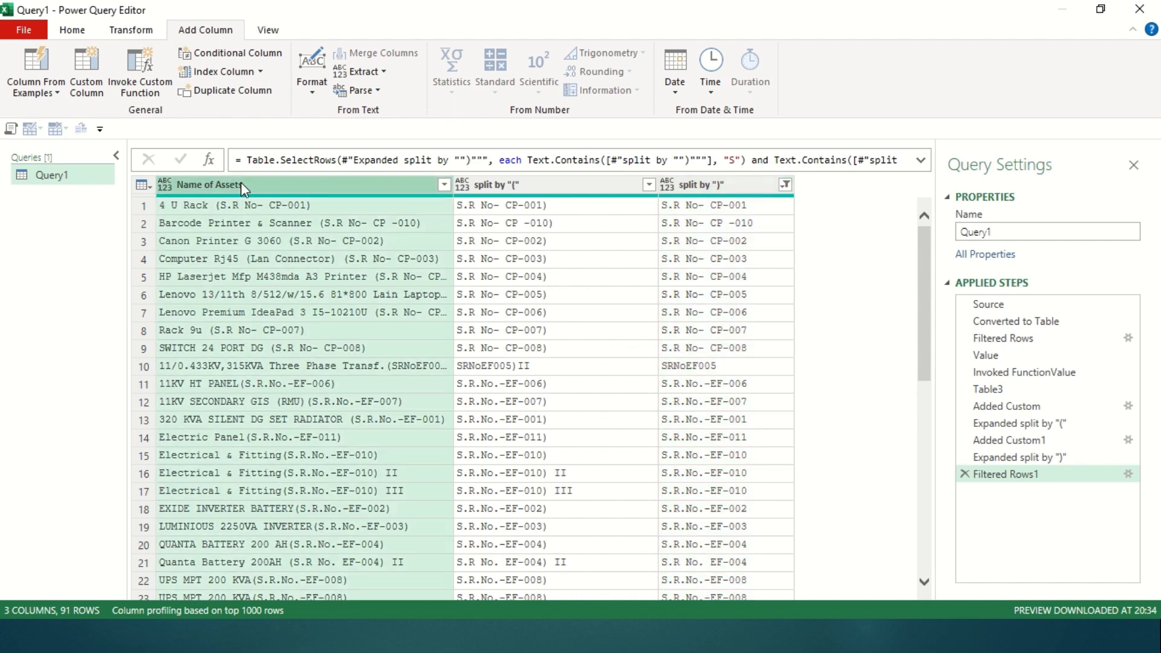
pyautogui.write('assets')
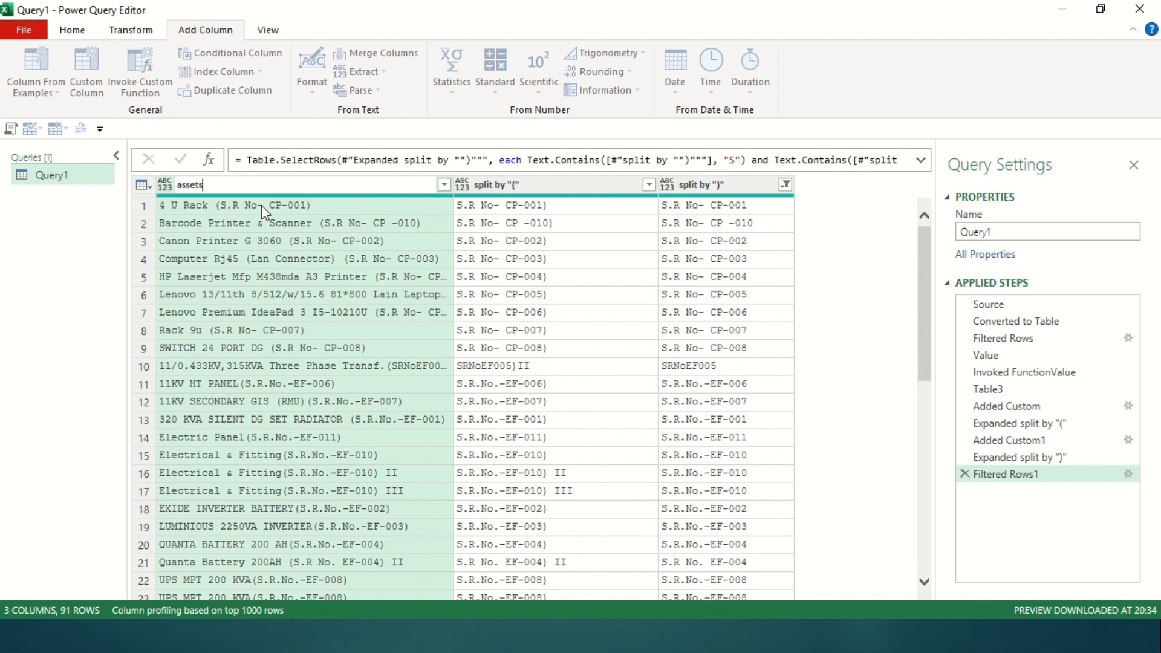
pyautogui.press('Return')
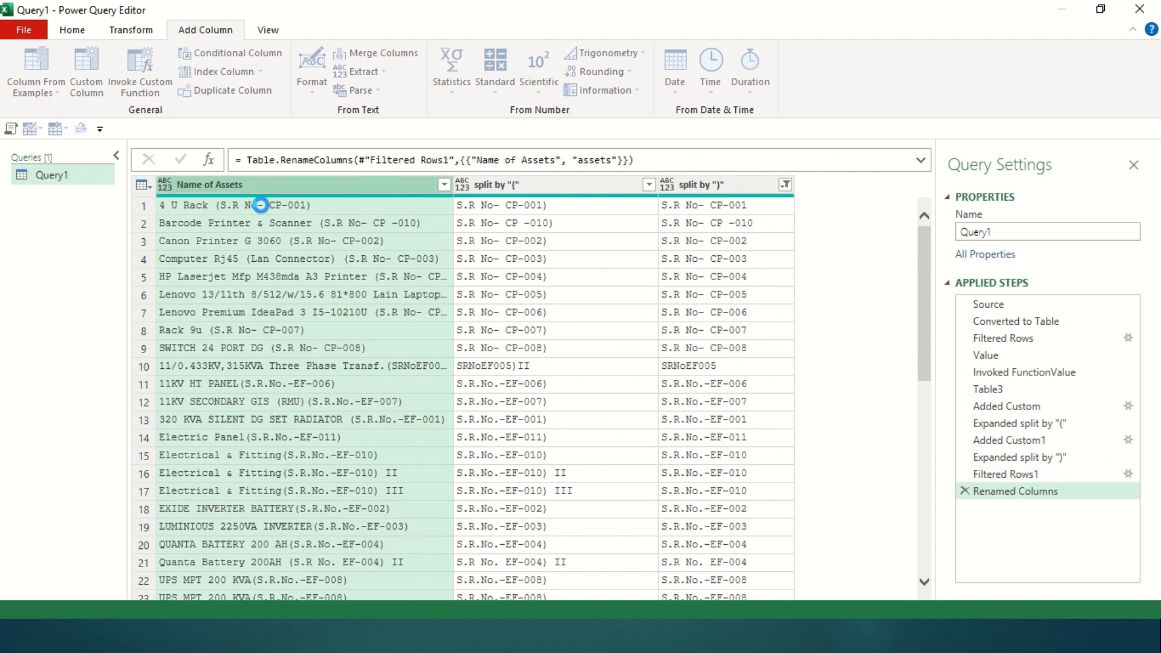
pyautogui.doubleClick(690, 183)
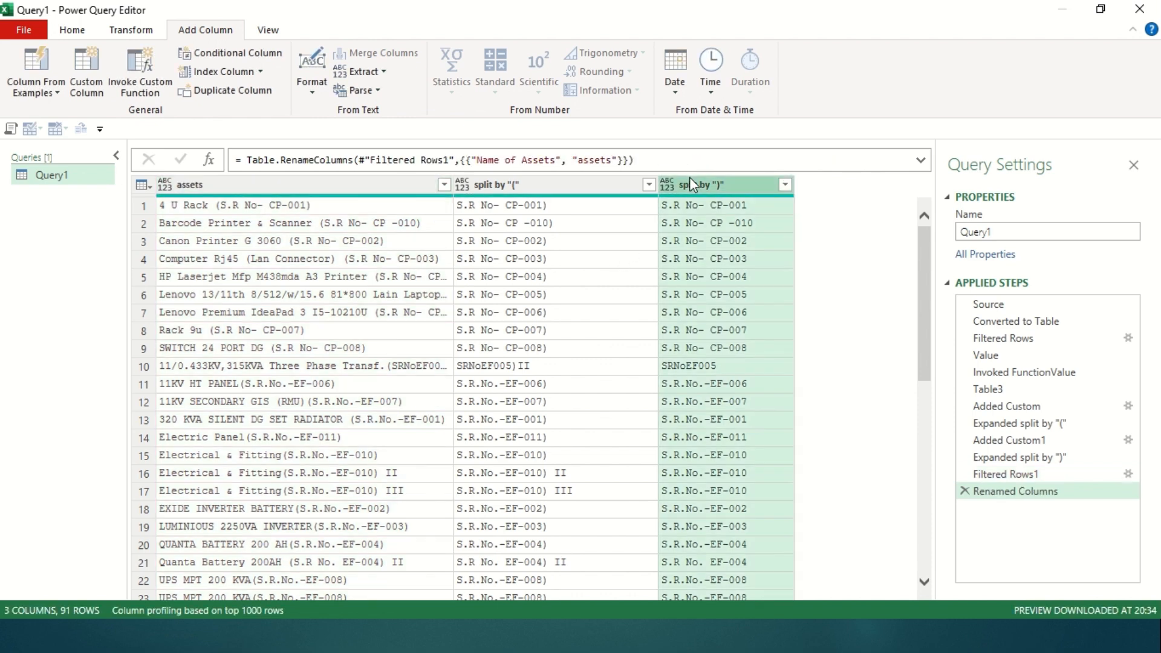
pyautogui.write('replace')
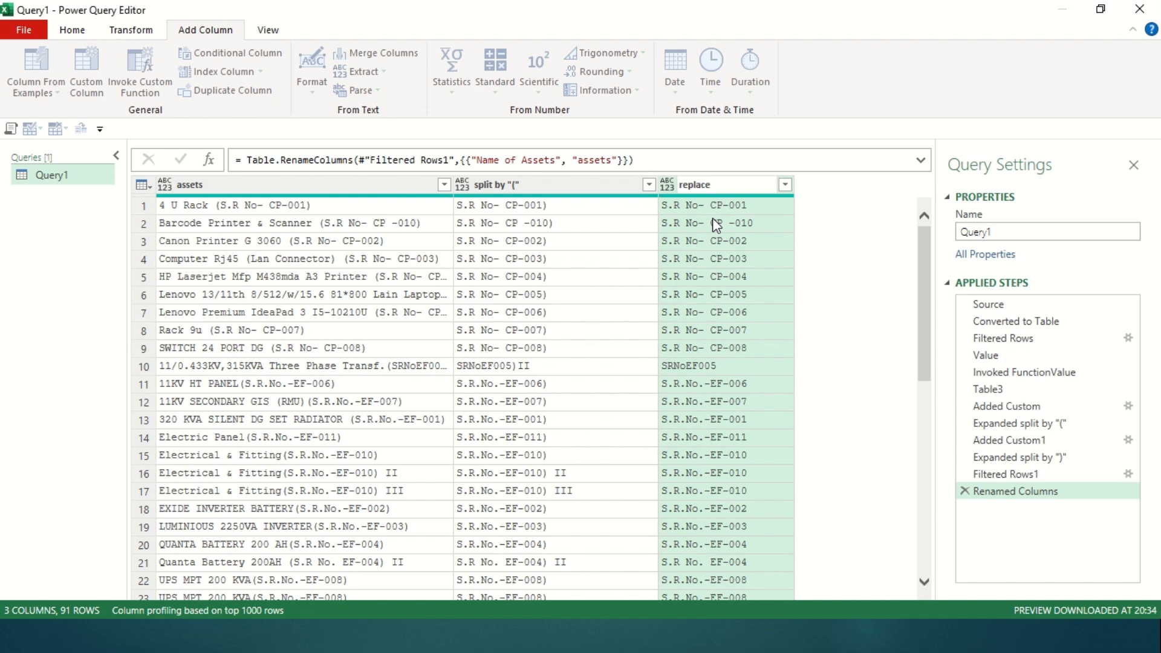
pyautogui.press('Return')
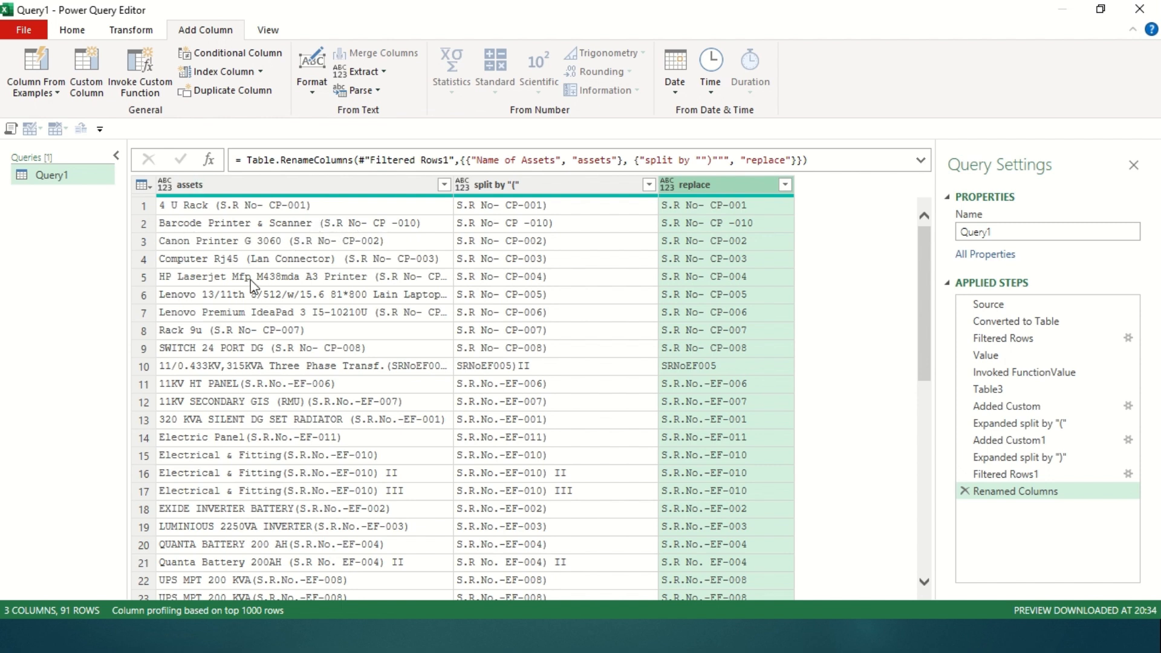
# Review the target tables on the PowerPoint slide and return to the query in Power Query Editor.
pyautogui.hotkey('alt', 'Tab')
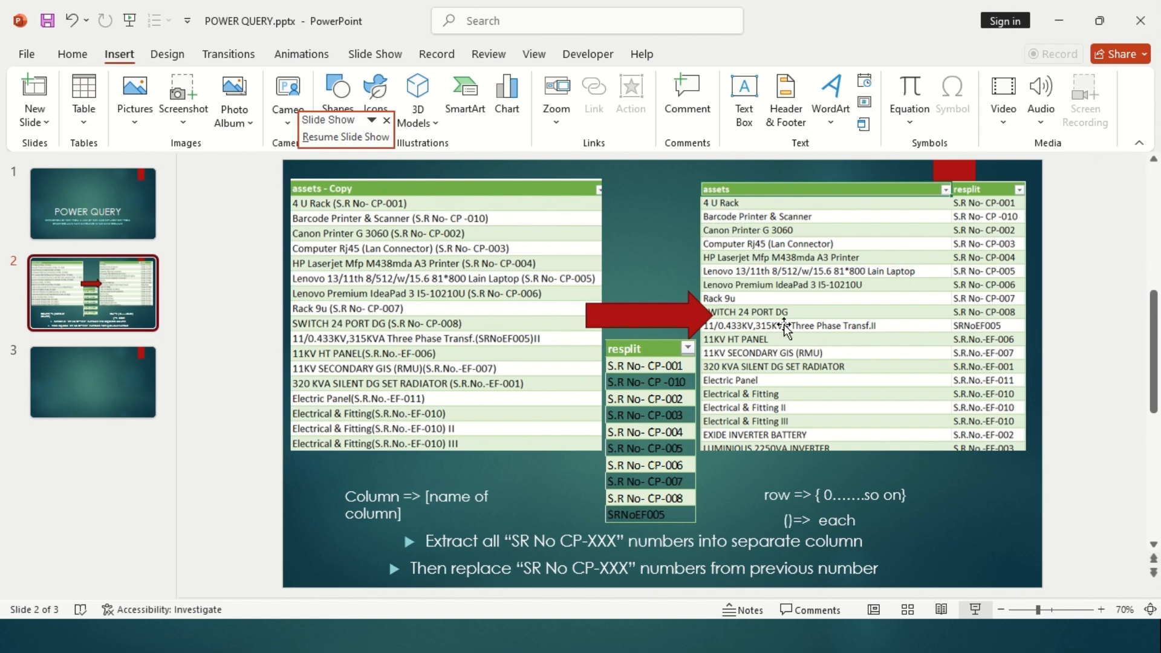
pyautogui.hotkey('alt', 'Tab')
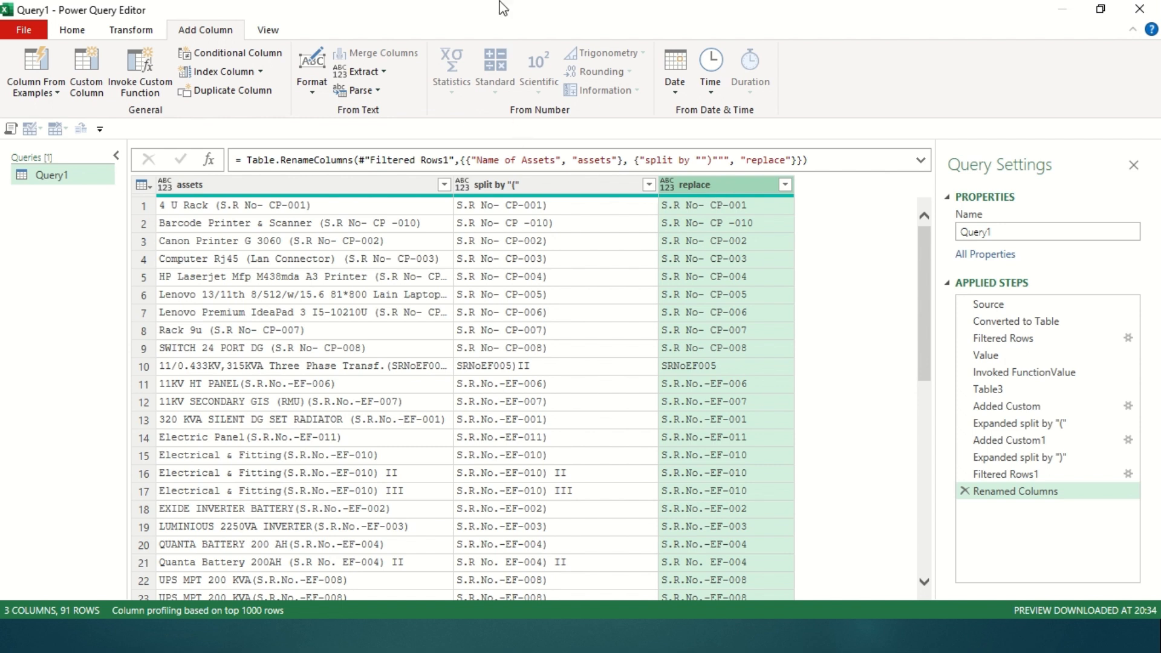
pyautogui.moveTo(504, 5)
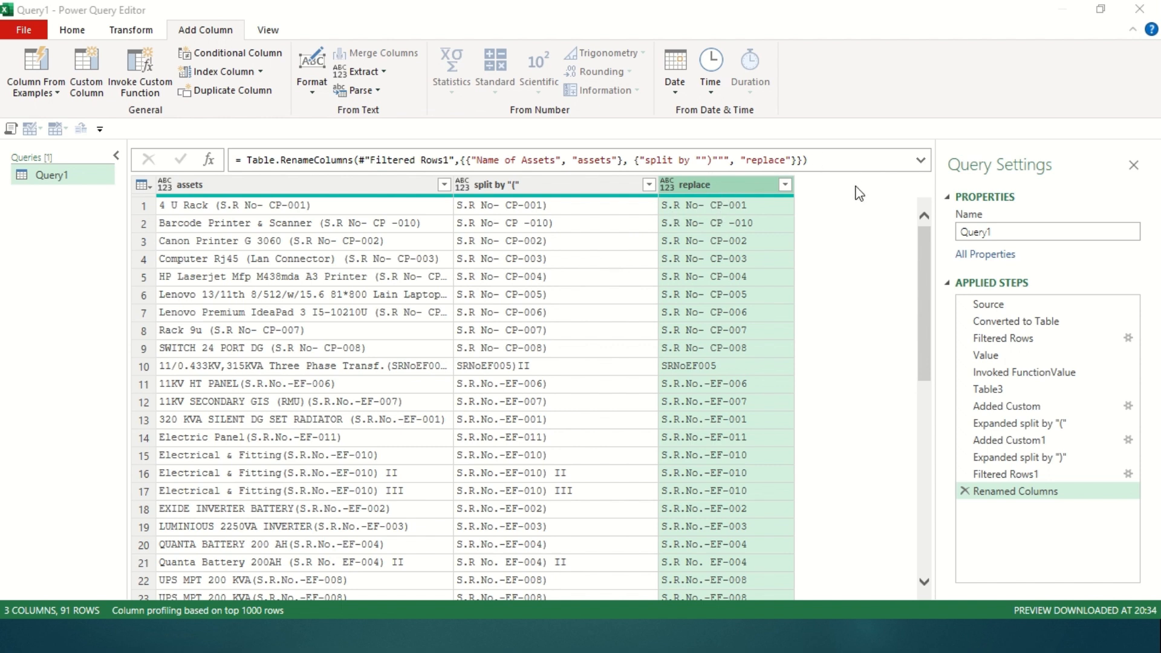
pyautogui.rightClick(525, 185)
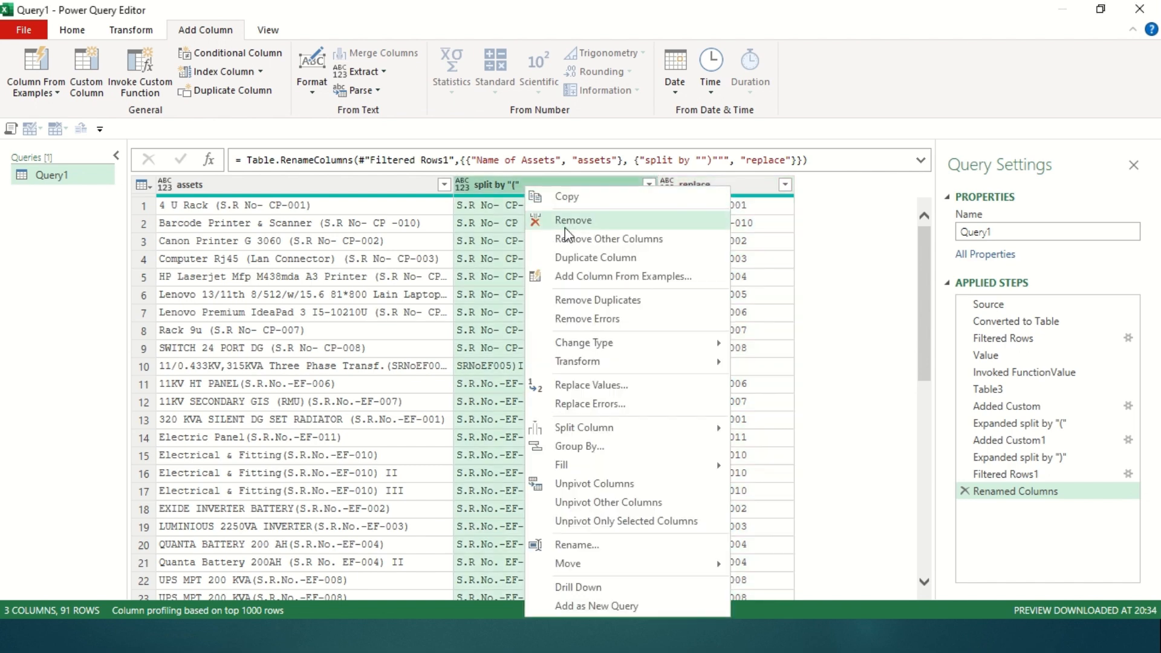
pyautogui.click(865, 208)
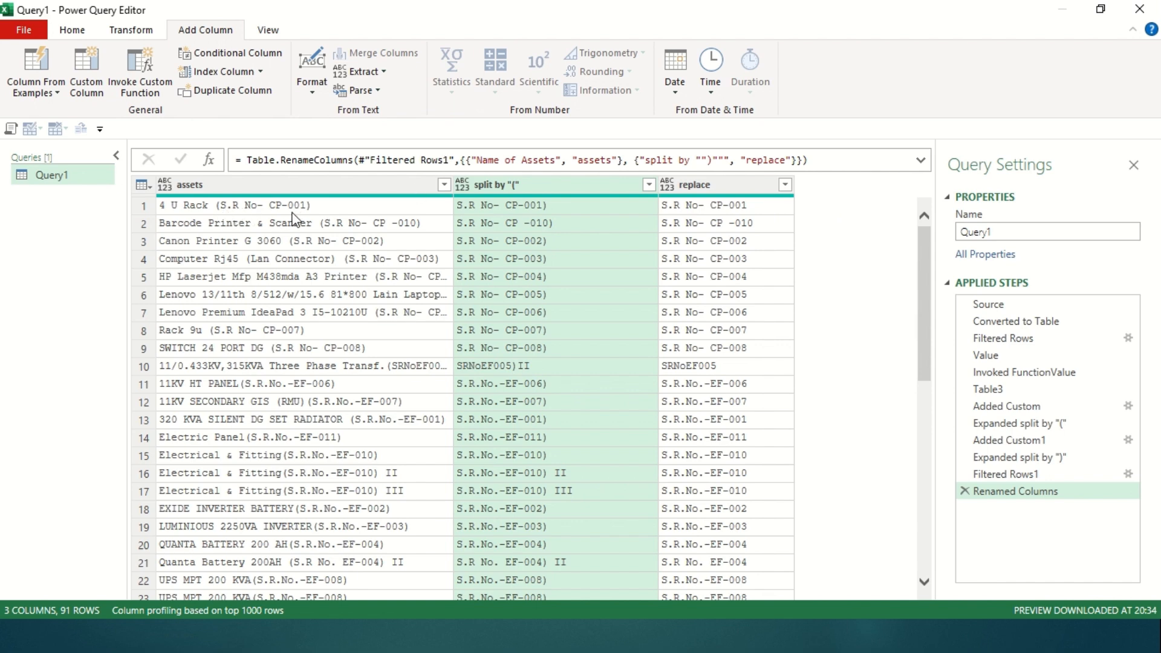
# Start a Column From Examples based on only the replace column.
pyautogui.click(735, 189)
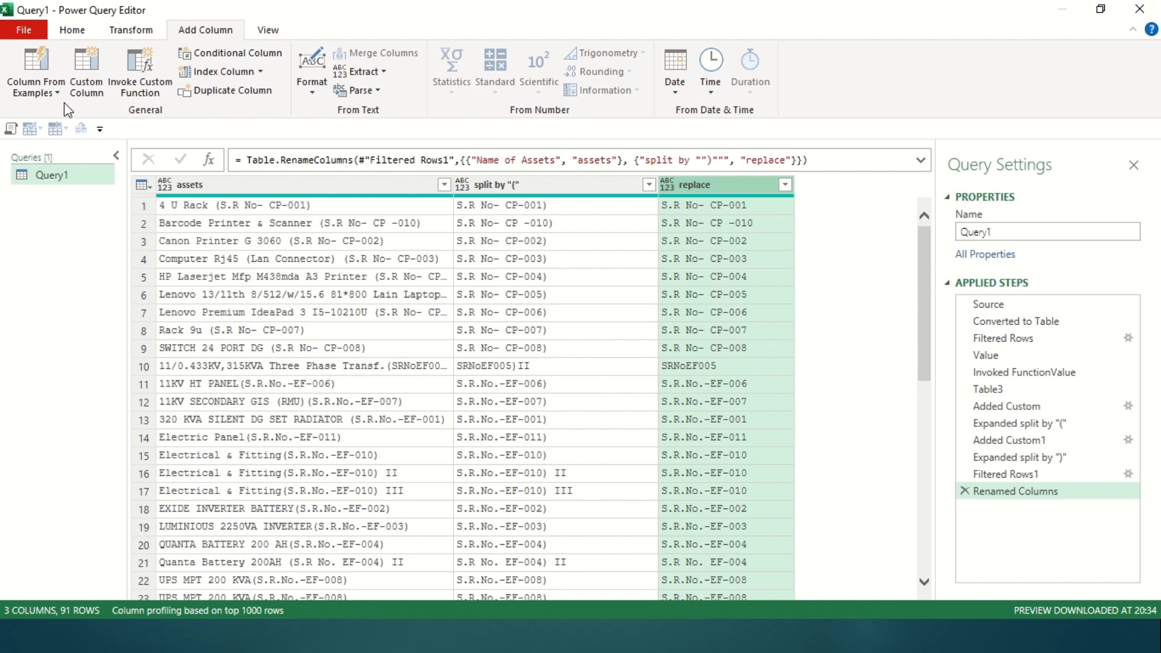
pyautogui.click(37, 92)
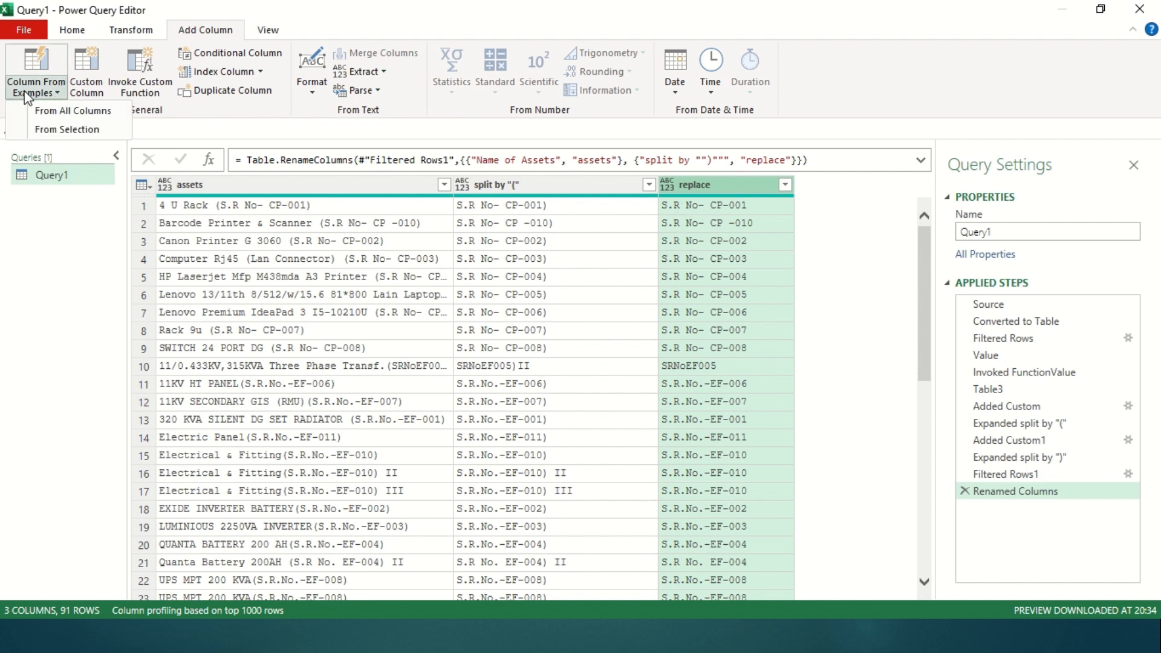
pyautogui.click(714, 189)
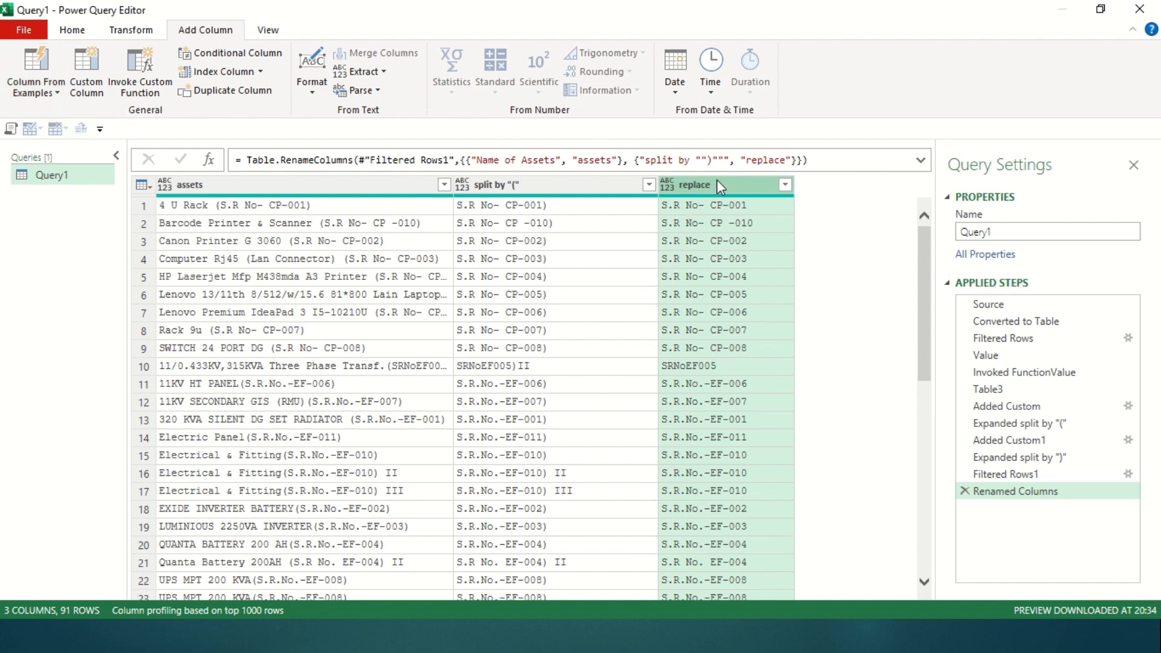
pyautogui.click(56, 92)
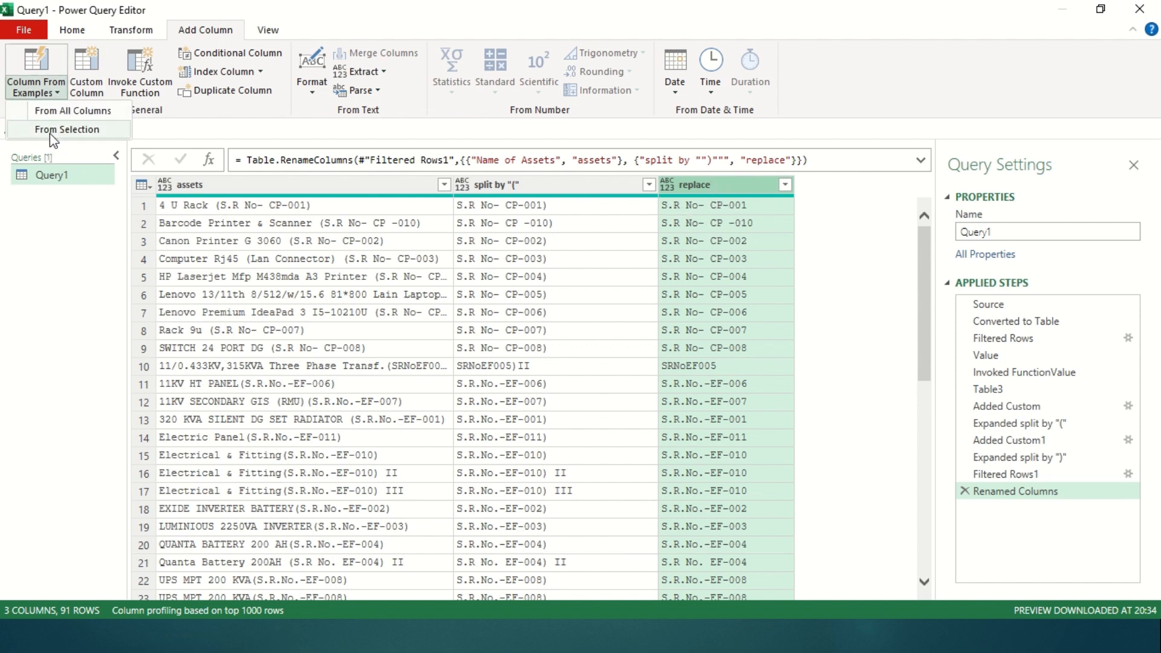
pyautogui.click(51, 133)
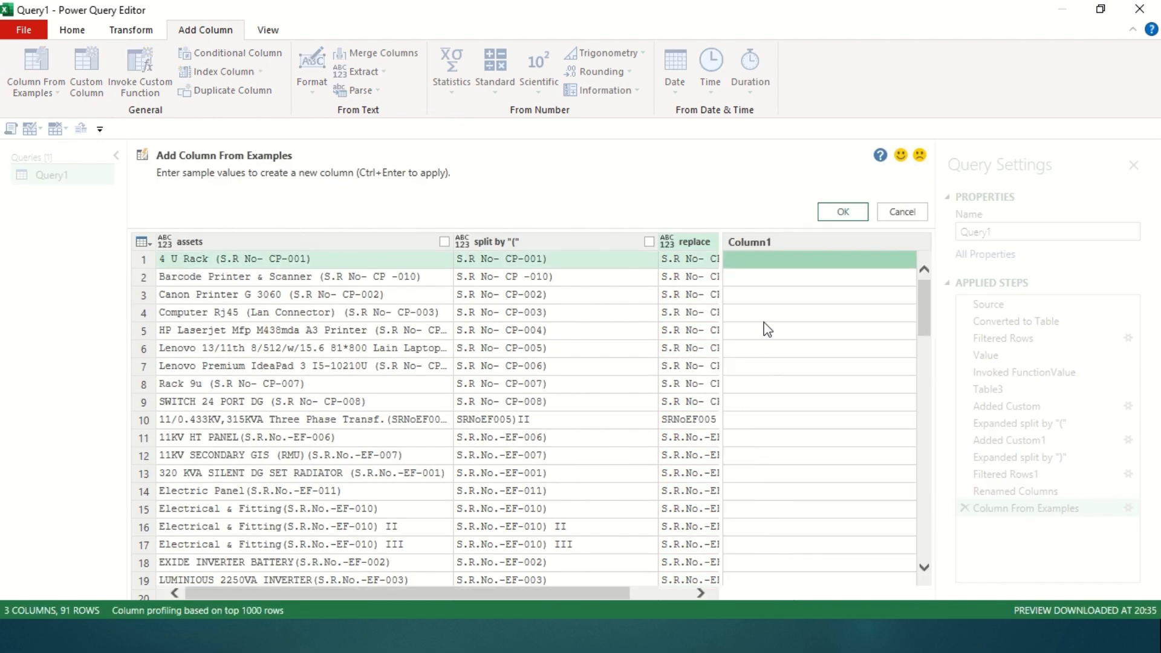
pyautogui.moveTo(547, 595); pyautogui.dragTo(646, 602)
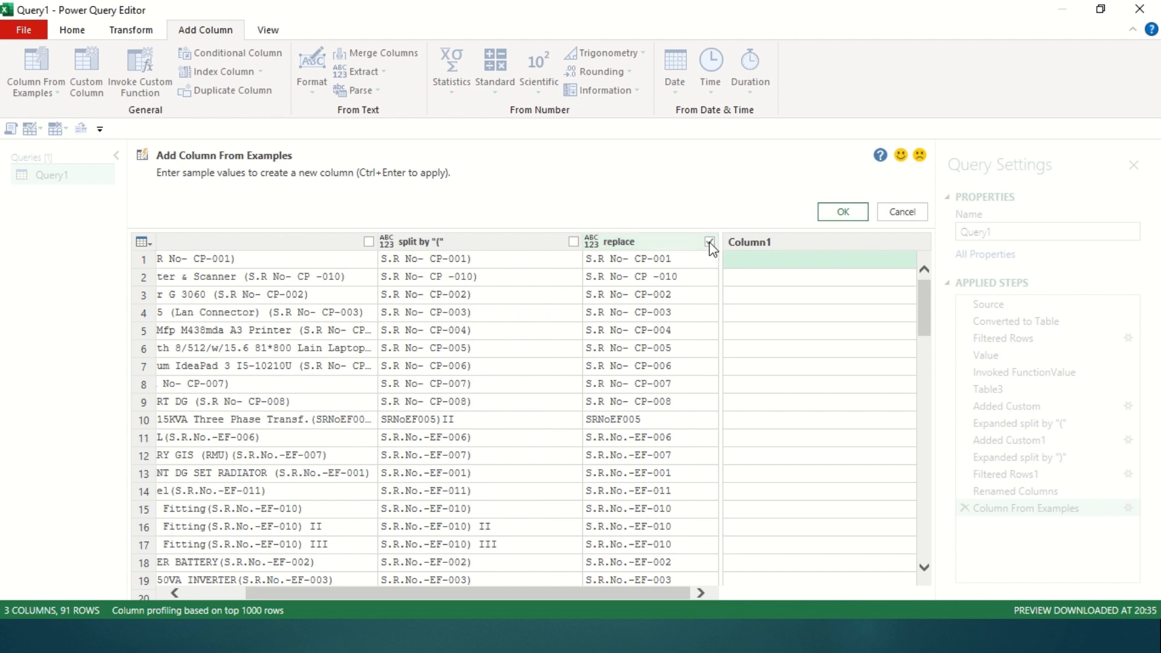
# Enter (S.R No- CP-001) as the first row's example, check the suggested values in the other rows, and create the column.
pyautogui.click(776, 261)
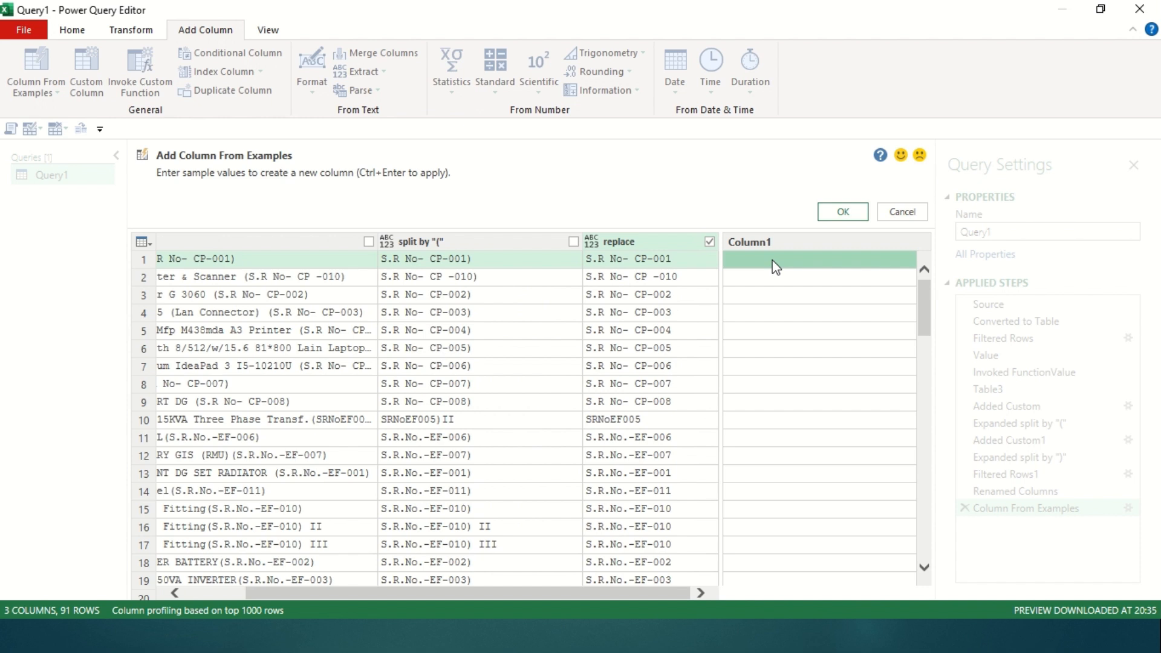
pyautogui.write('(')
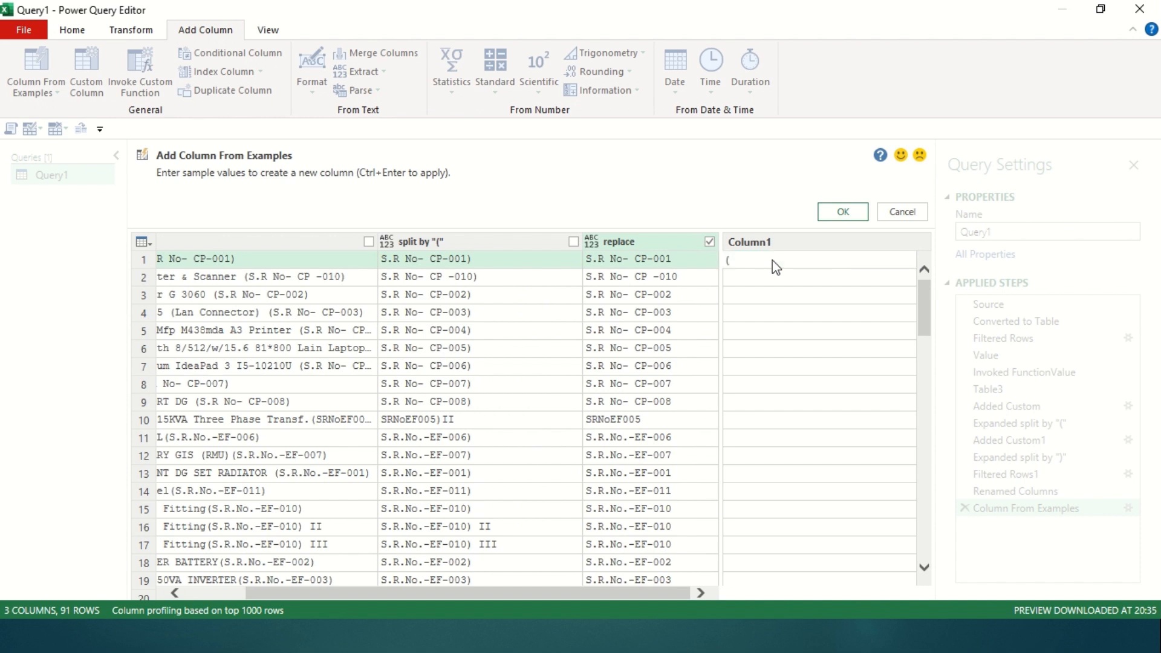
pyautogui.write('S')
pyautogui.write('.R No- CP-001')
pyautogui.press('Return')
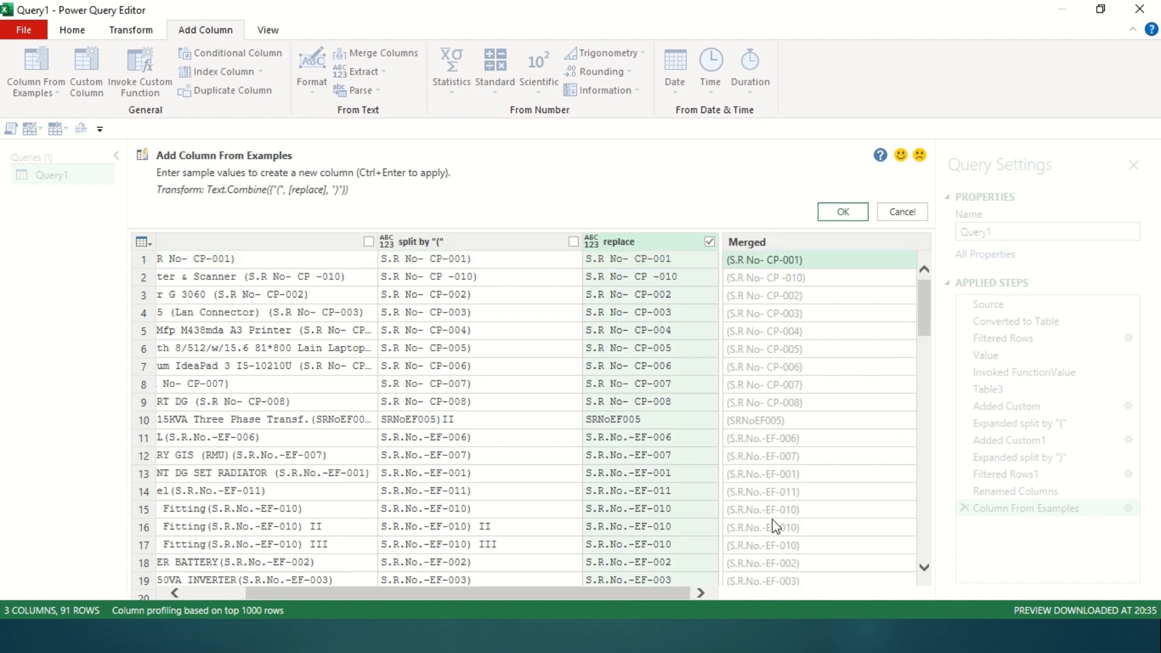
pyautogui.scroll(-15, 774, 508)
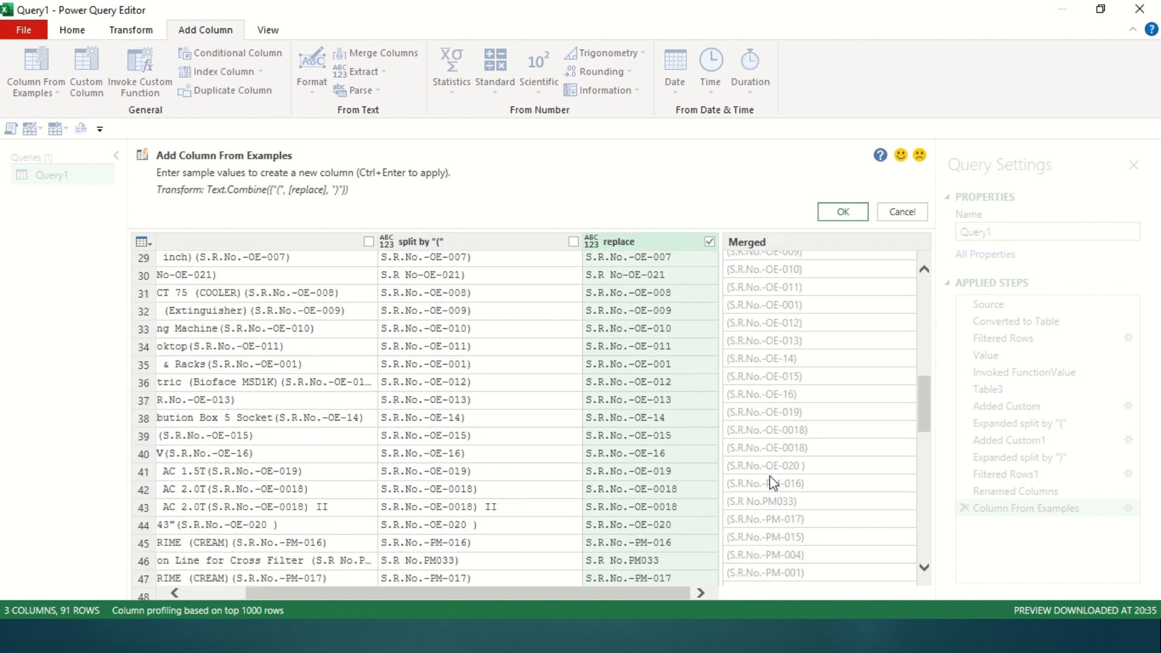
pyautogui.scroll(-4, 773, 477)
pyautogui.scroll(15, 807, 441)
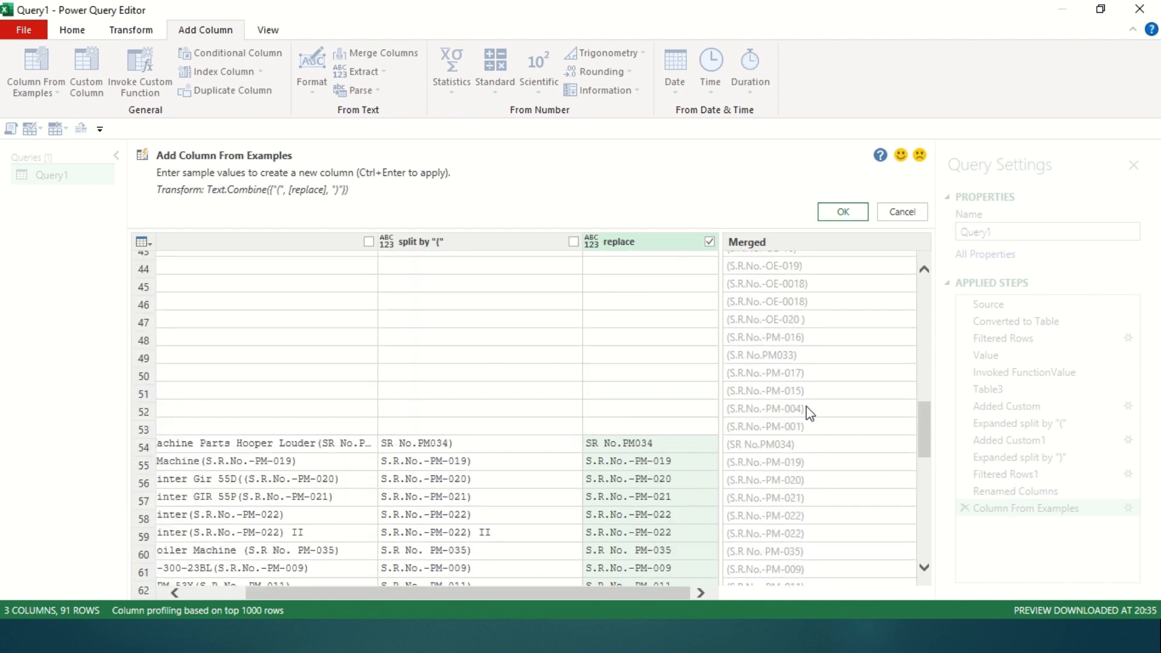
pyautogui.scroll(8, 807, 391)
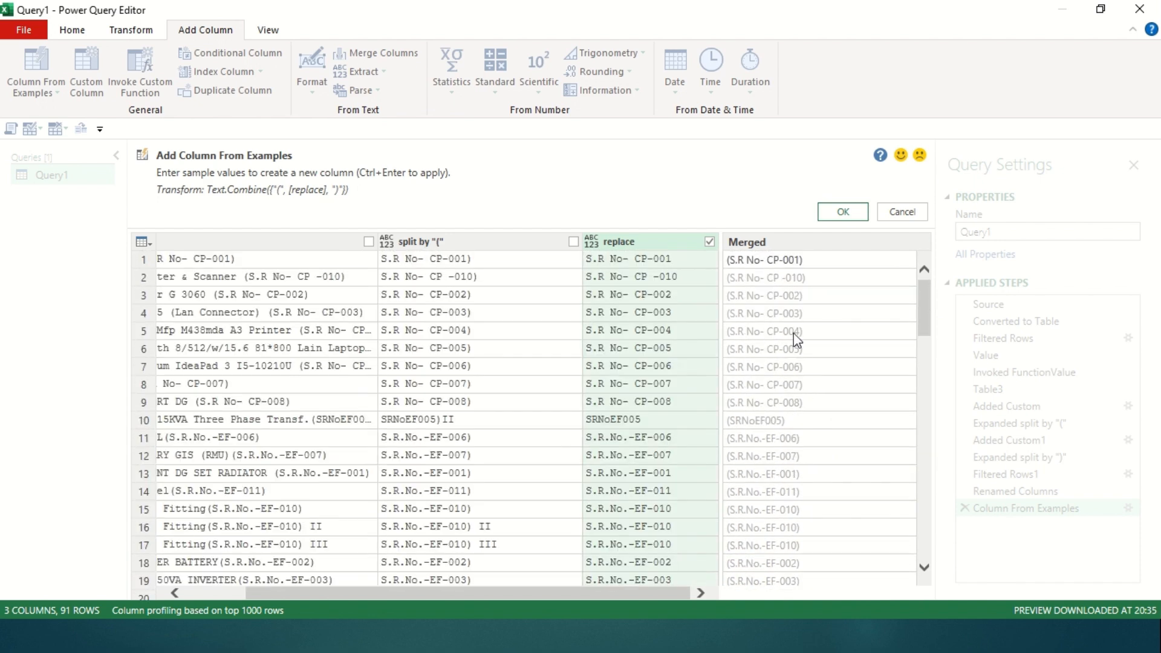
pyautogui.click(842, 213)
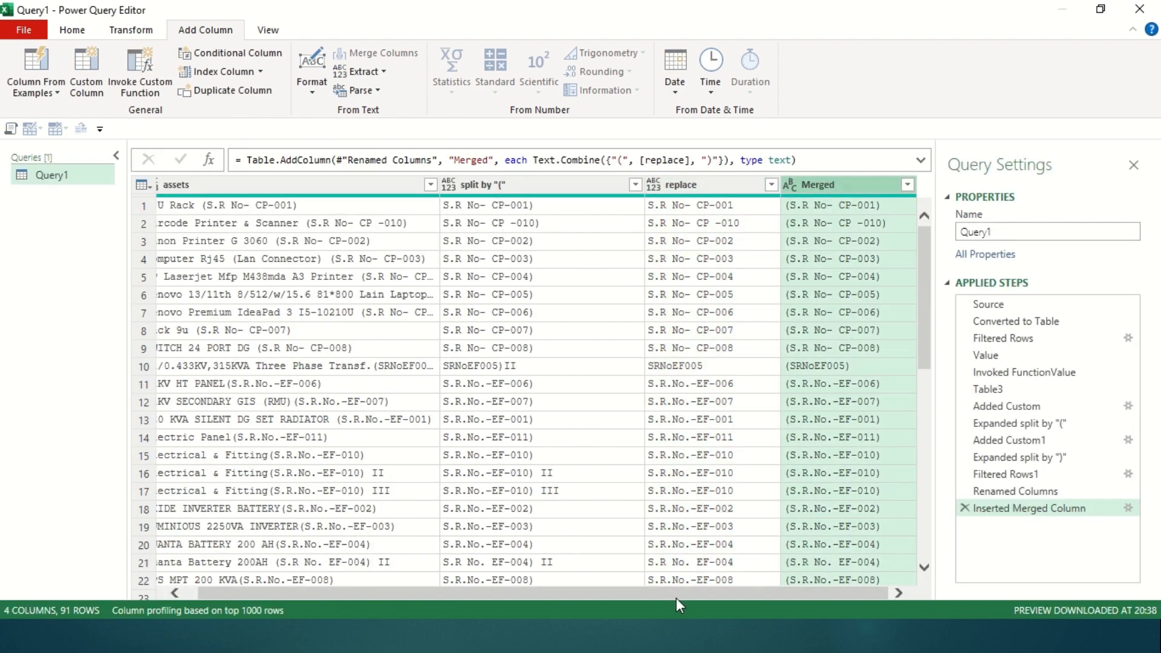
# Try to rename the Merged column to REPLACE.
pyautogui.doubleClick(832, 186)
pyautogui.write('RE')
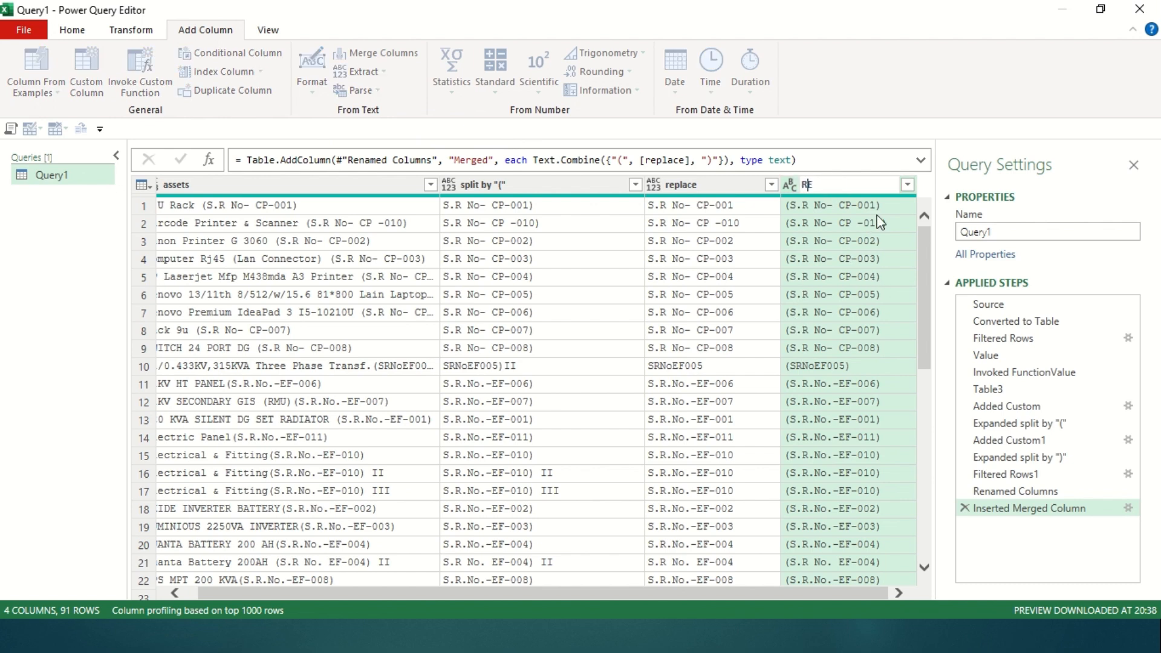
pyautogui.write('PLACE')
pyautogui.press('Return')
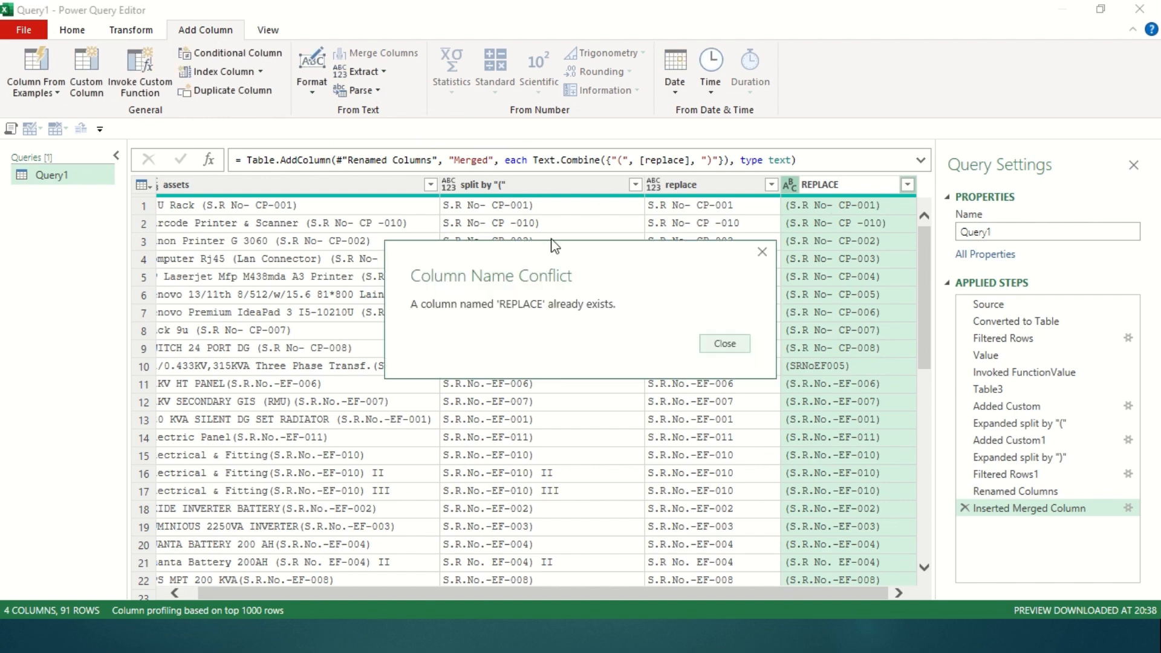
pyautogui.press('Escape')
# Rename the replace column to SNO and the Merged column to REPLACE.
pyautogui.doubleClick(693, 185)
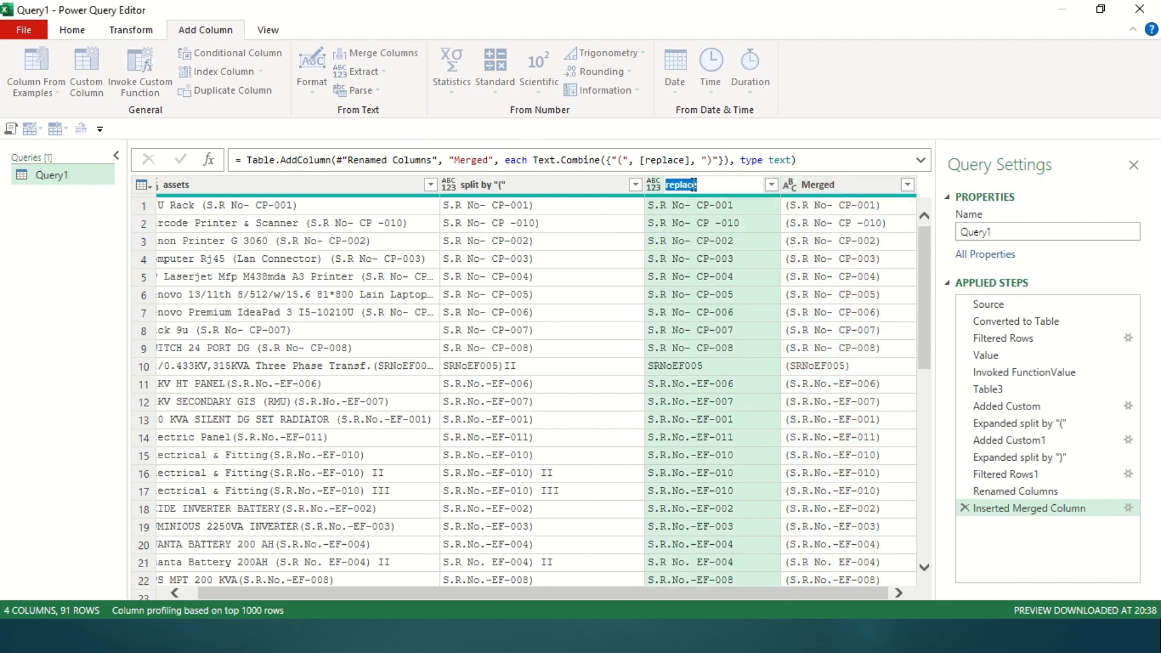
pyautogui.write('SNO')
pyautogui.press('Return')
pyautogui.click(822, 182)
pyautogui.doubleClick(822, 182)
pyautogui.write('REPLACE')
pyautogui.press('Return')
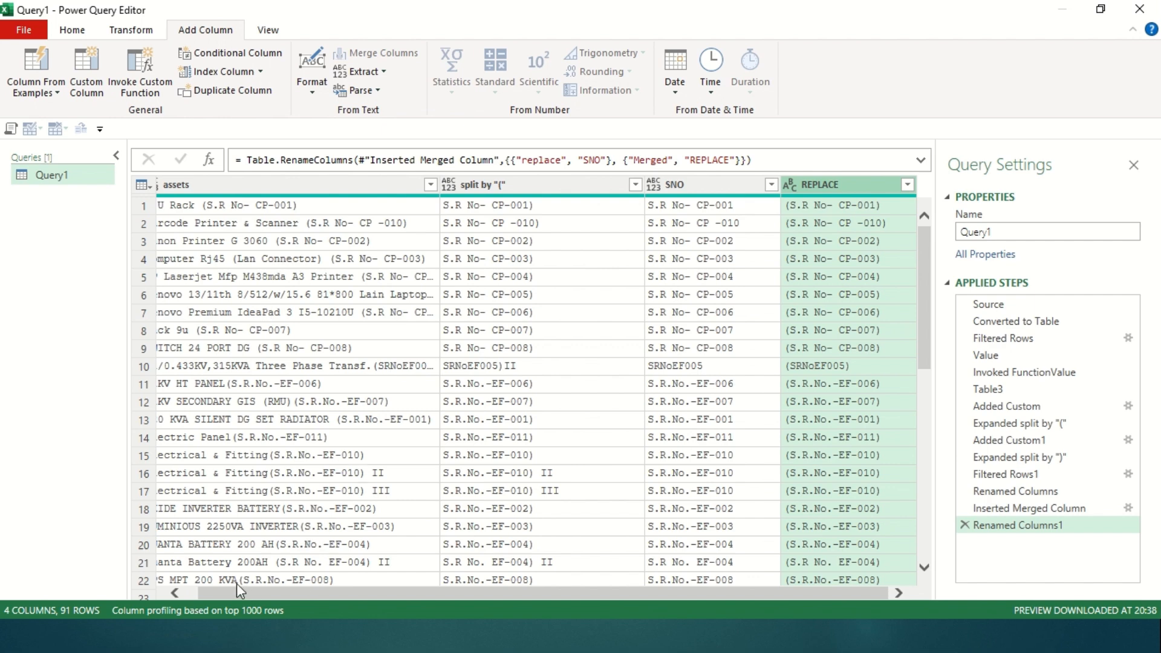
# Remove the split by "(" column and widen the assets column.
pyautogui.click(188, 596)
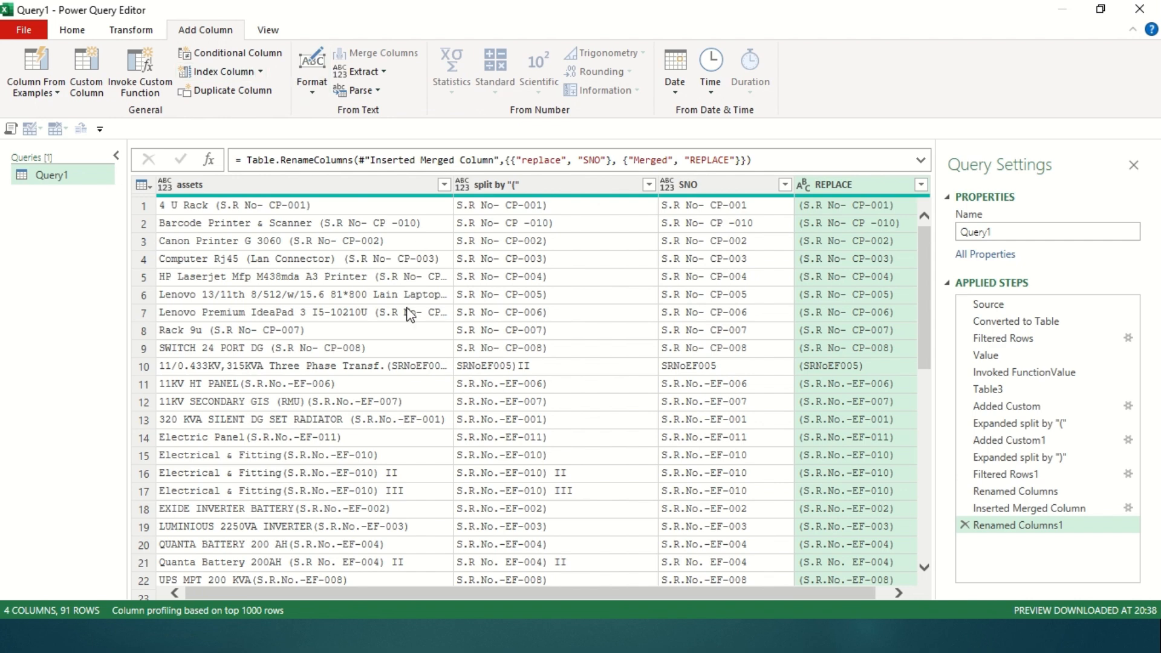
pyautogui.moveTo(657, 190); pyautogui.dragTo(556, 265)
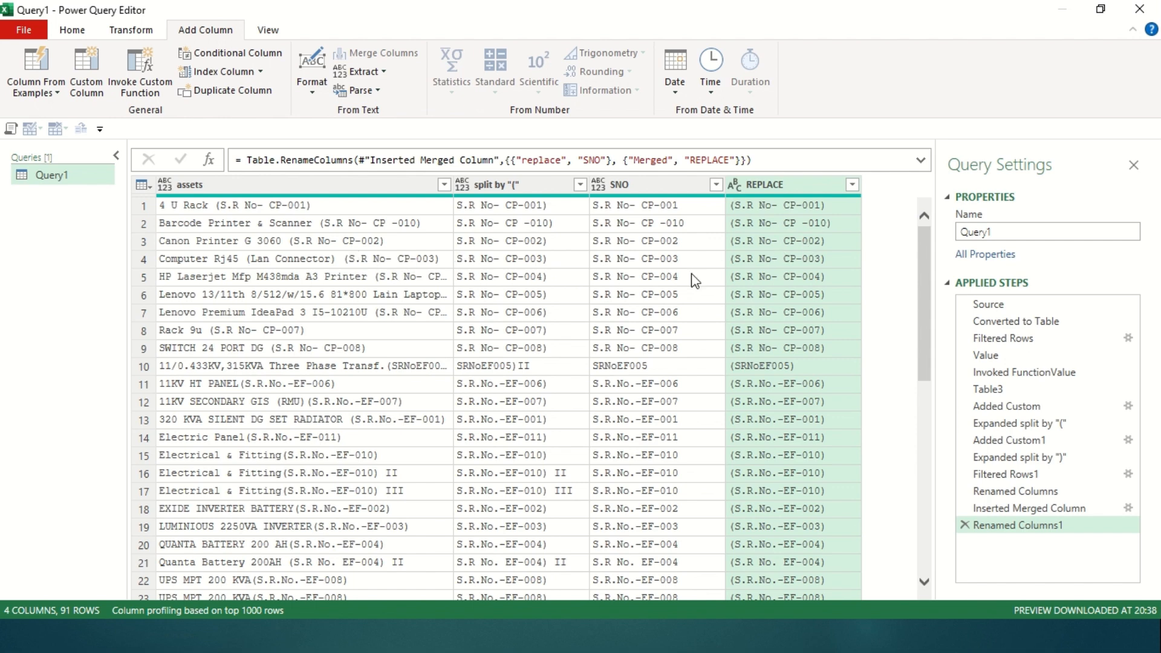
pyautogui.rightClick(516, 180)
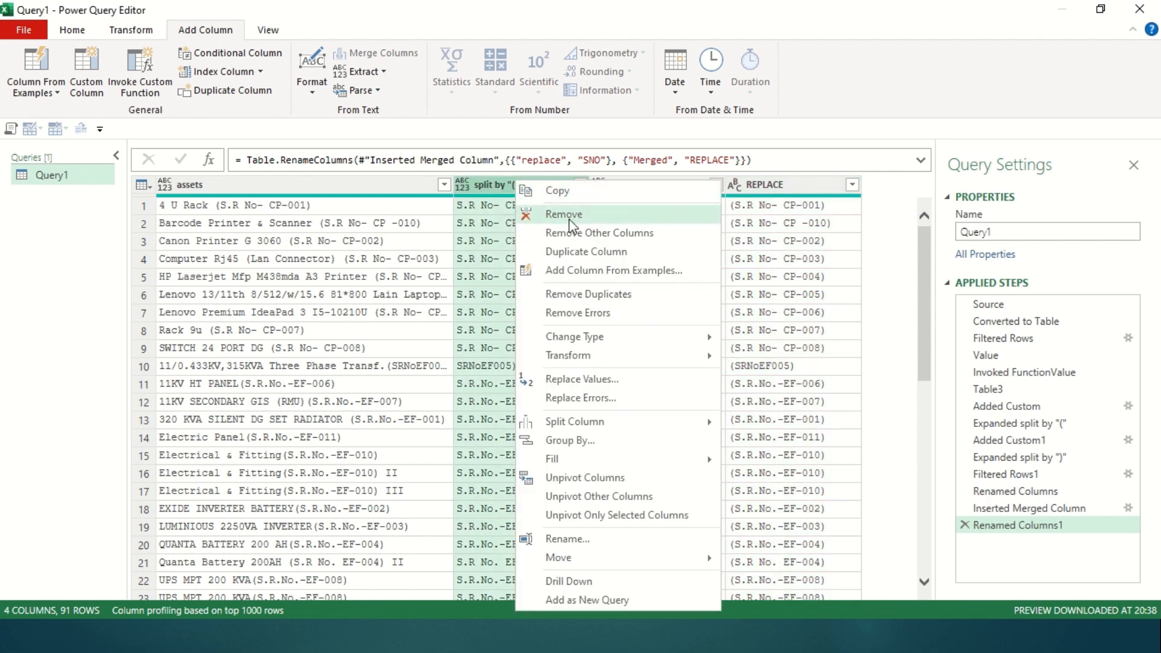
pyautogui.click(569, 218)
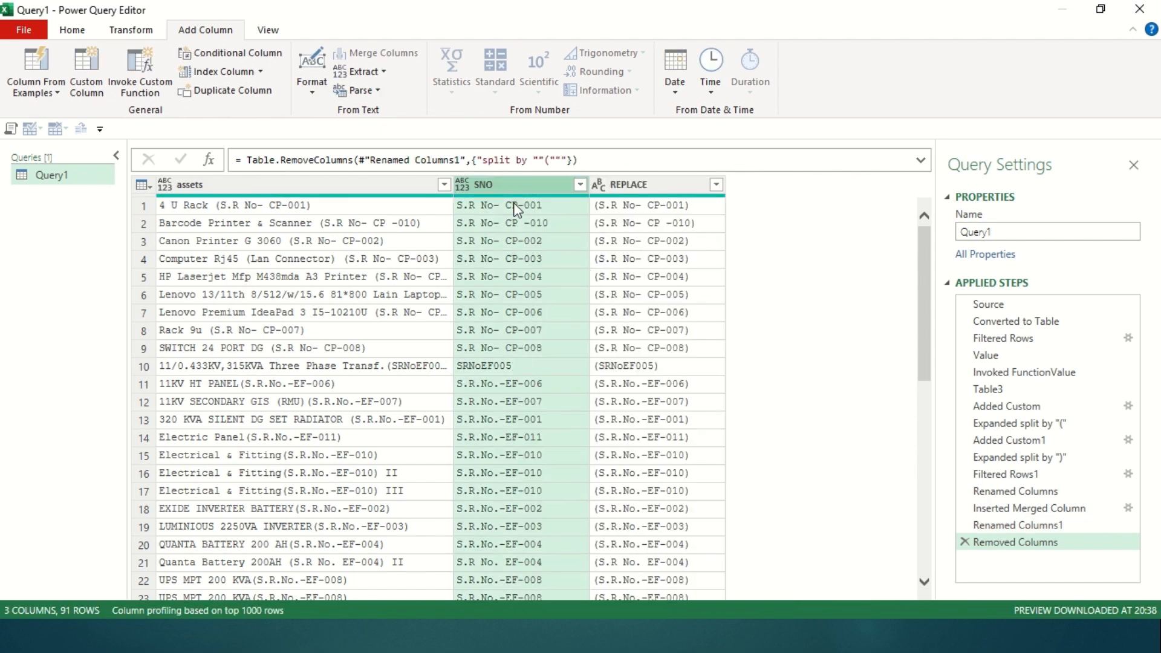
pyautogui.moveTo(453, 184); pyautogui.dragTo(515, 188)
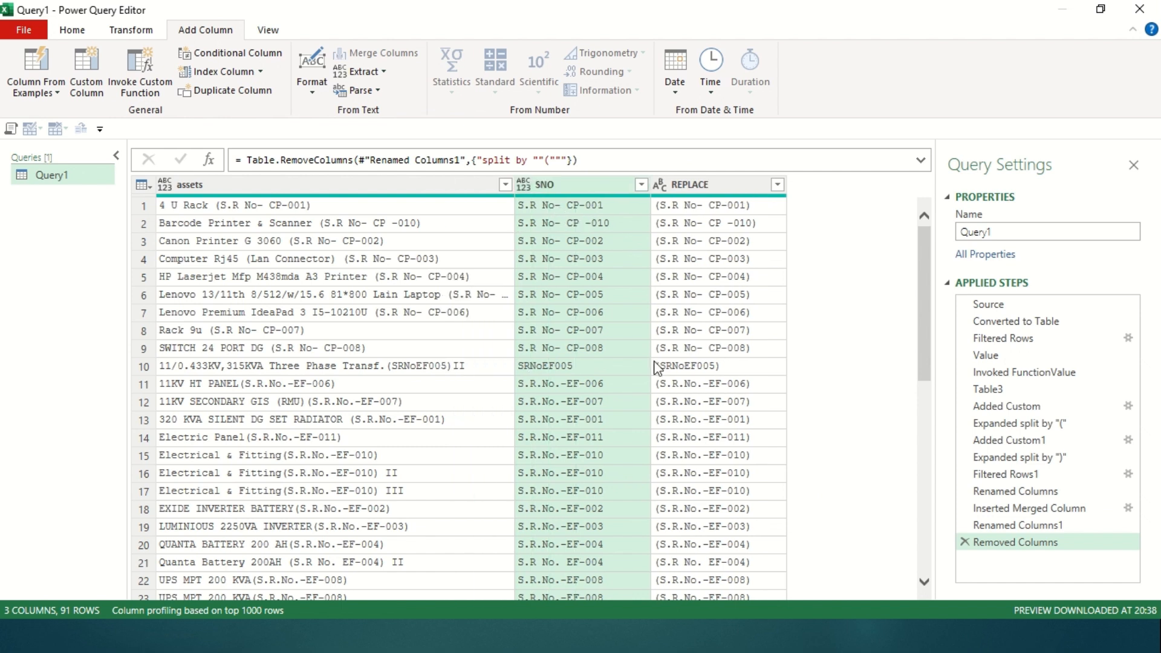
# Replace the value A with B in the assets column.
pyautogui.rightClick(258, 184)
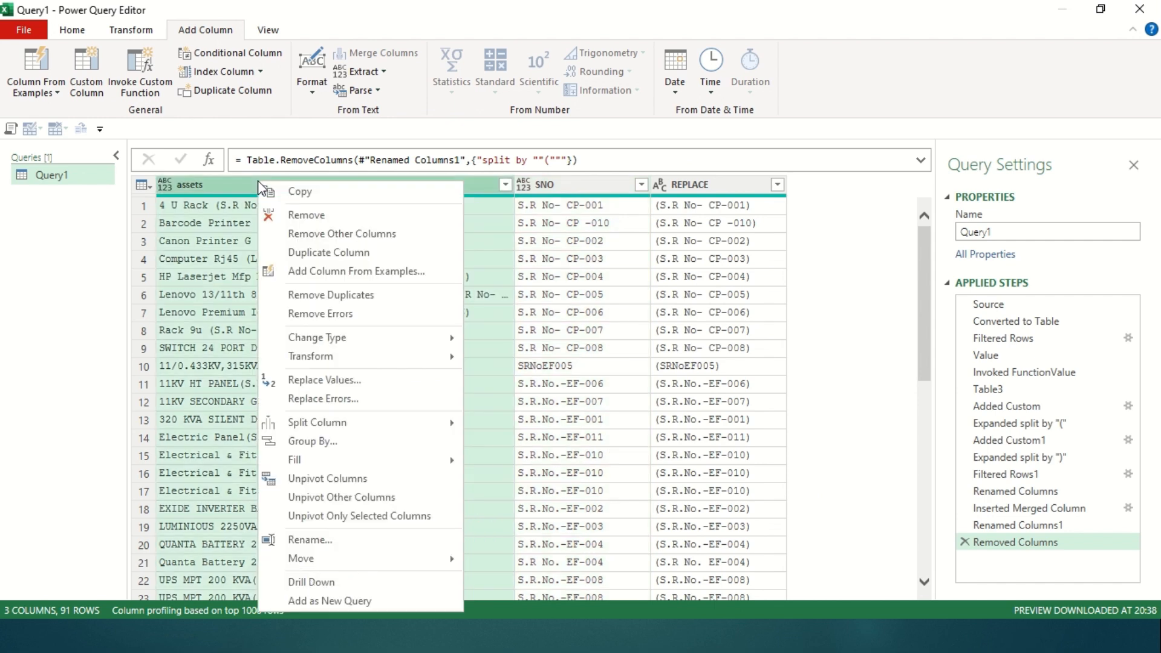
pyautogui.click(337, 378)
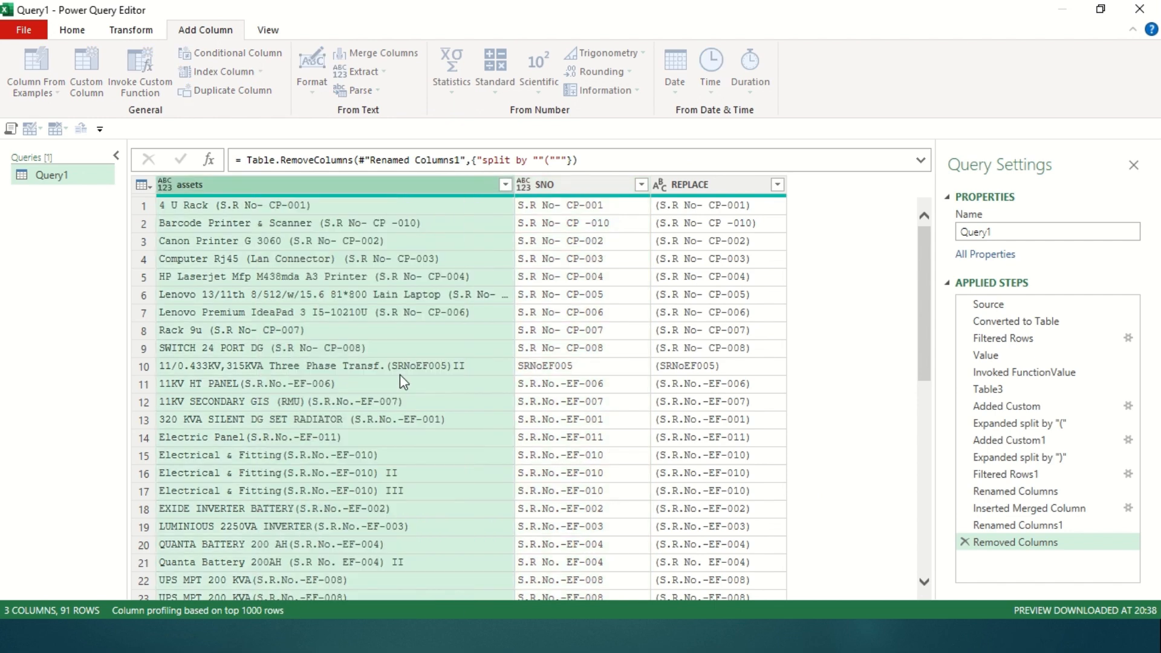
pyautogui.moveTo(448, 194); pyautogui.dragTo(512, 56)
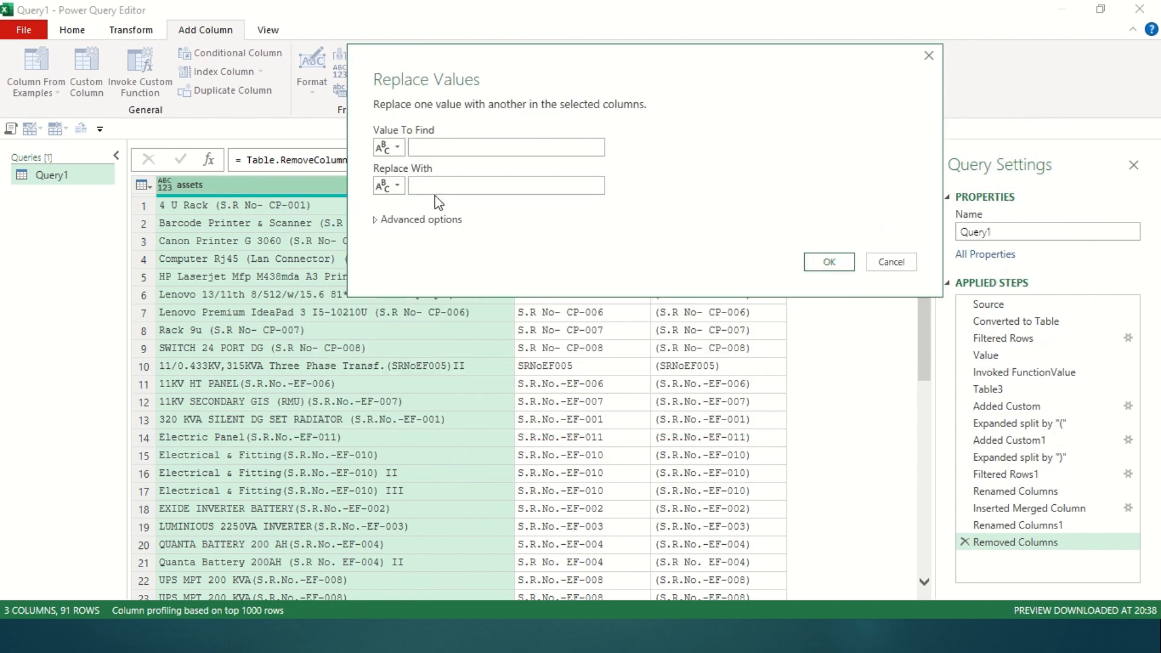
pyautogui.click(422, 148)
pyautogui.write('A')
pyautogui.click(436, 186)
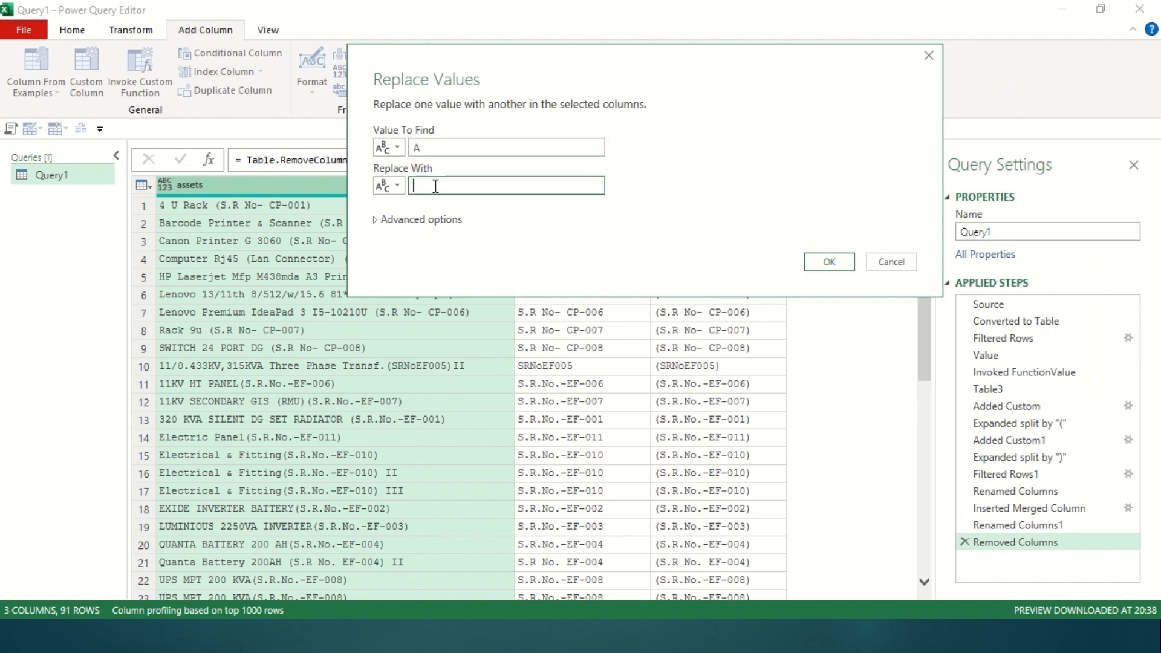
pyautogui.click(830, 262)
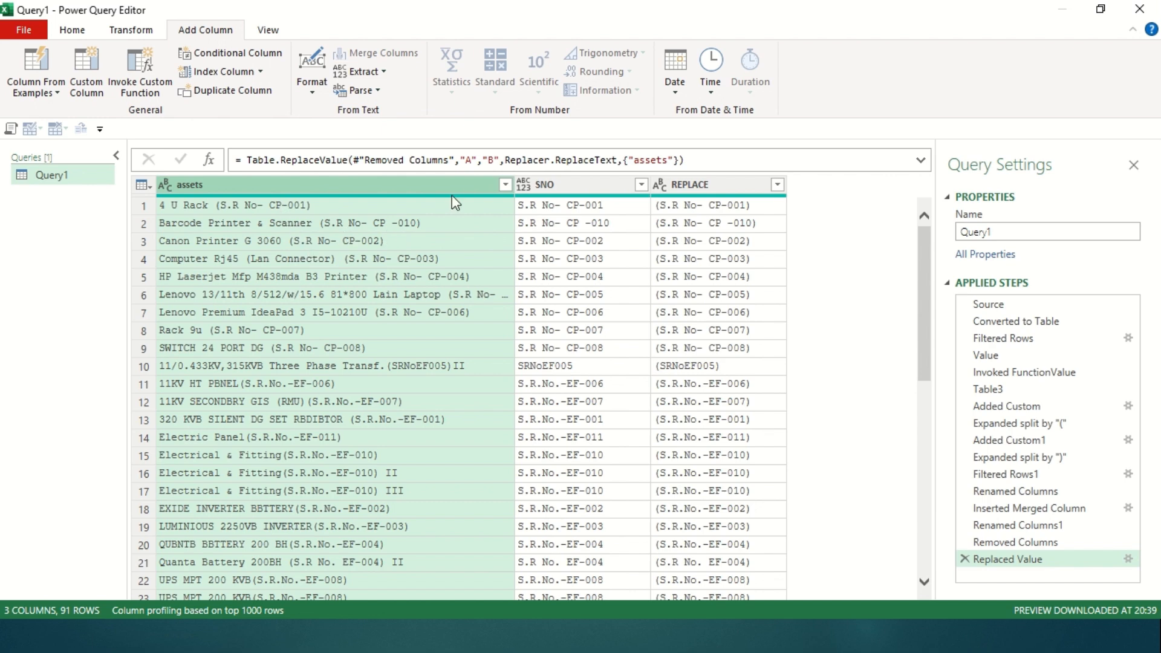
# In the Table.ReplaceValue formula, change the search value "A" to each [assets].
pyautogui.click(462, 163)
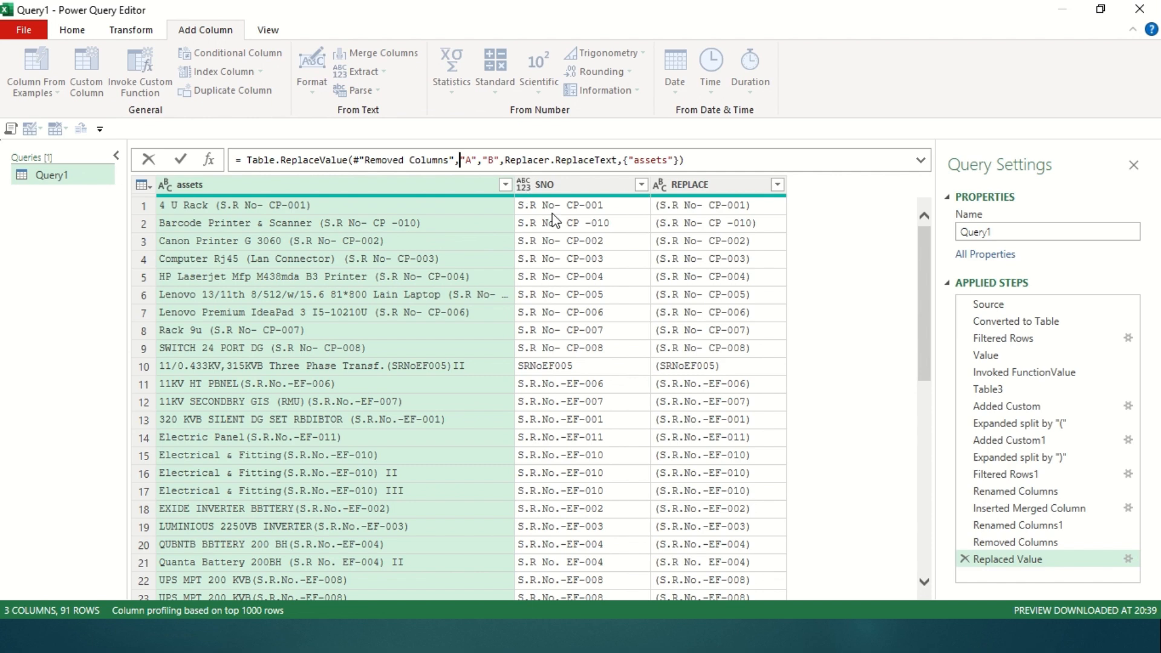
pyautogui.hotkey('shift', 'Right')
pyautogui.hotkey('shift', 'Right')
pyautogui.hotkey('shift', 'Right')
pyautogui.write('e')
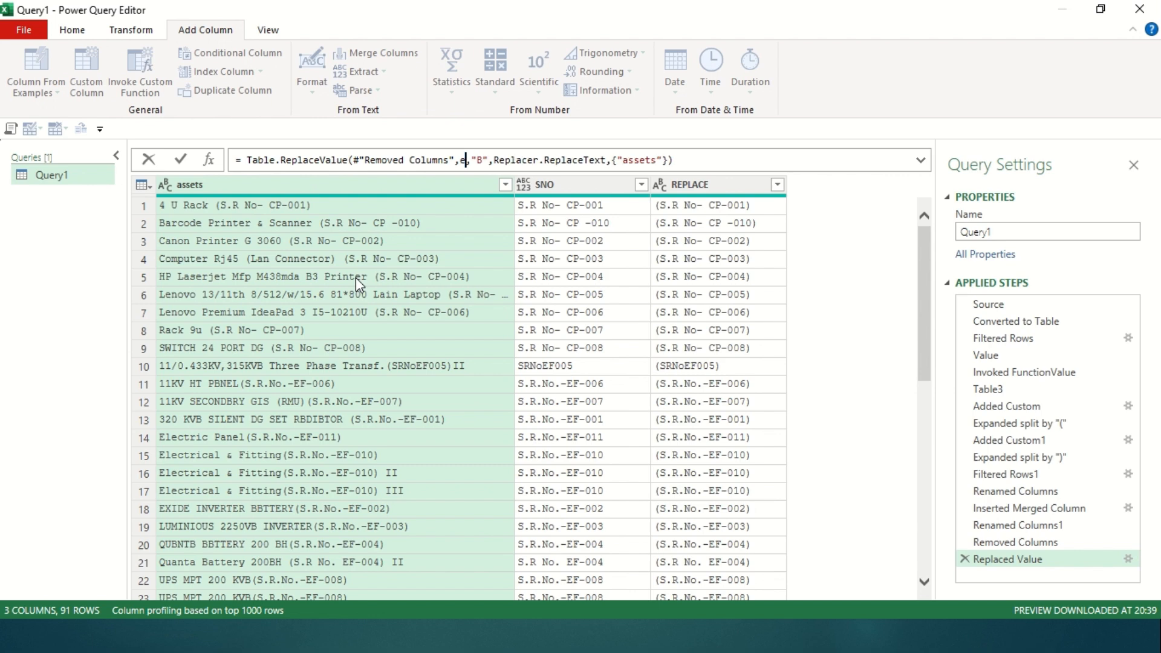
pyautogui.write('ach')
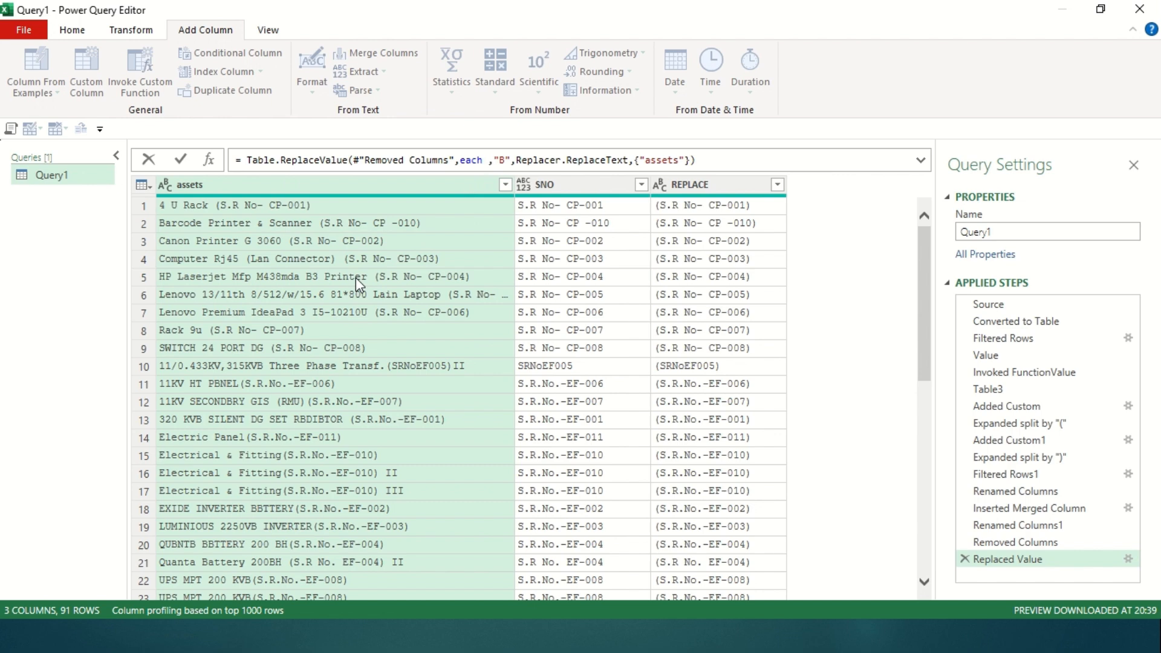
pyautogui.write('[assets')
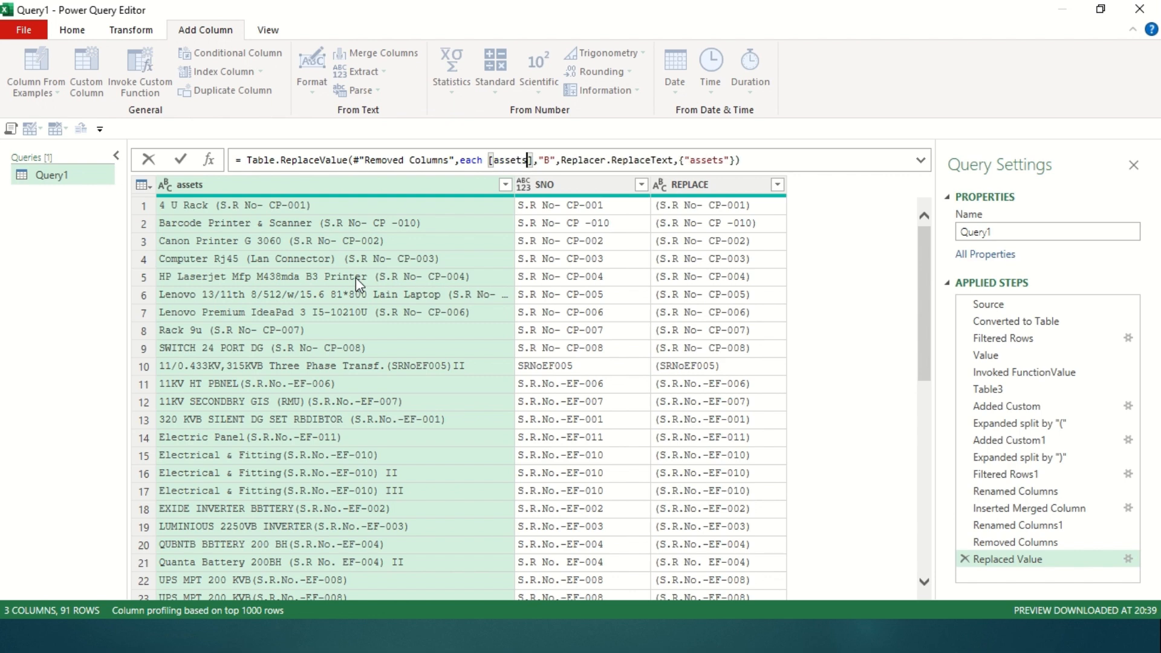
# Change the formula's replacement value to an empty text string "" and apply the formula.
pyautogui.press('Right')
pyautogui.press('Right')
pyautogui.press('Right')
pyautogui.press('Delete')
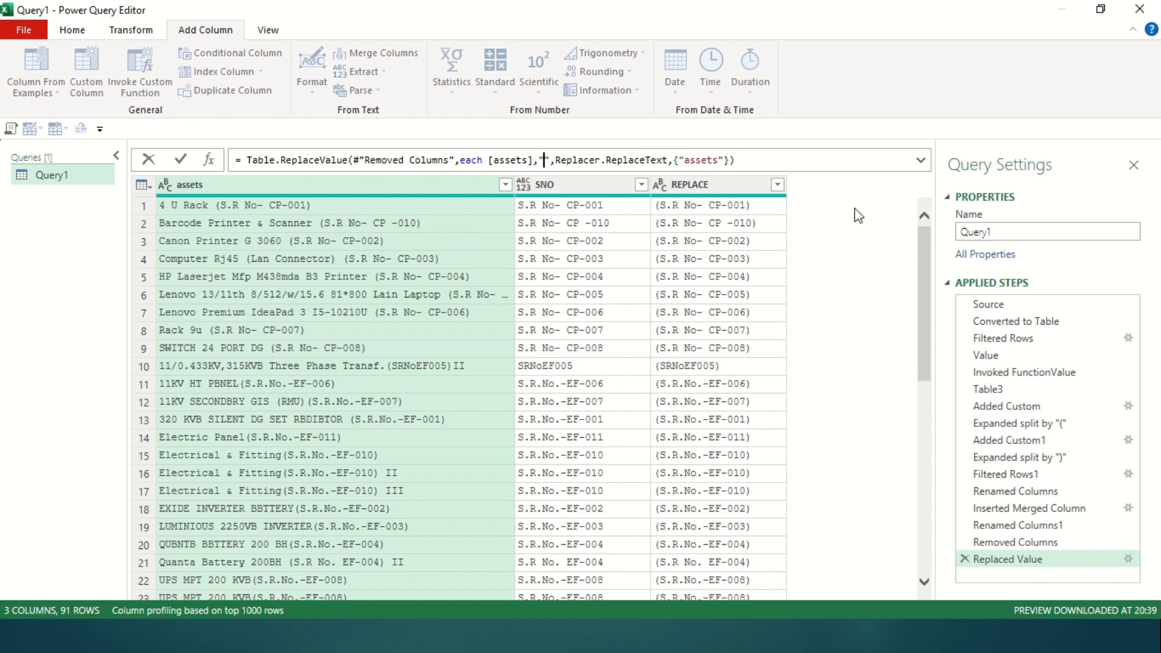
pyautogui.press('Return')
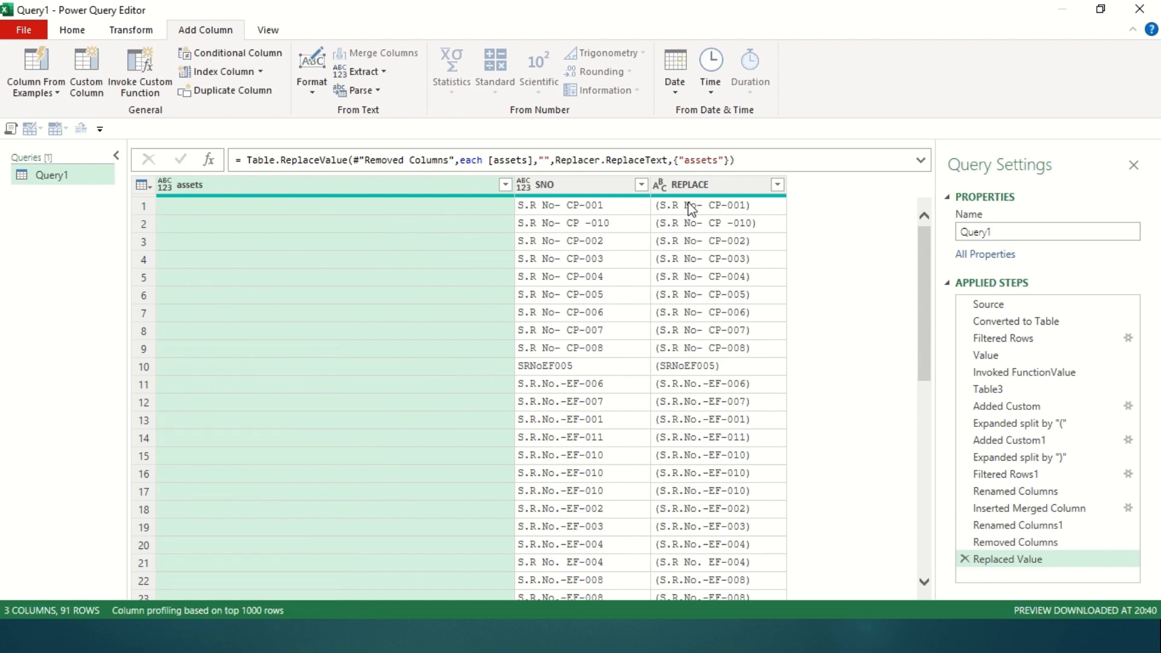
# Delete the Replaced Value step from the query.
pyautogui.moveTo(453, 7)
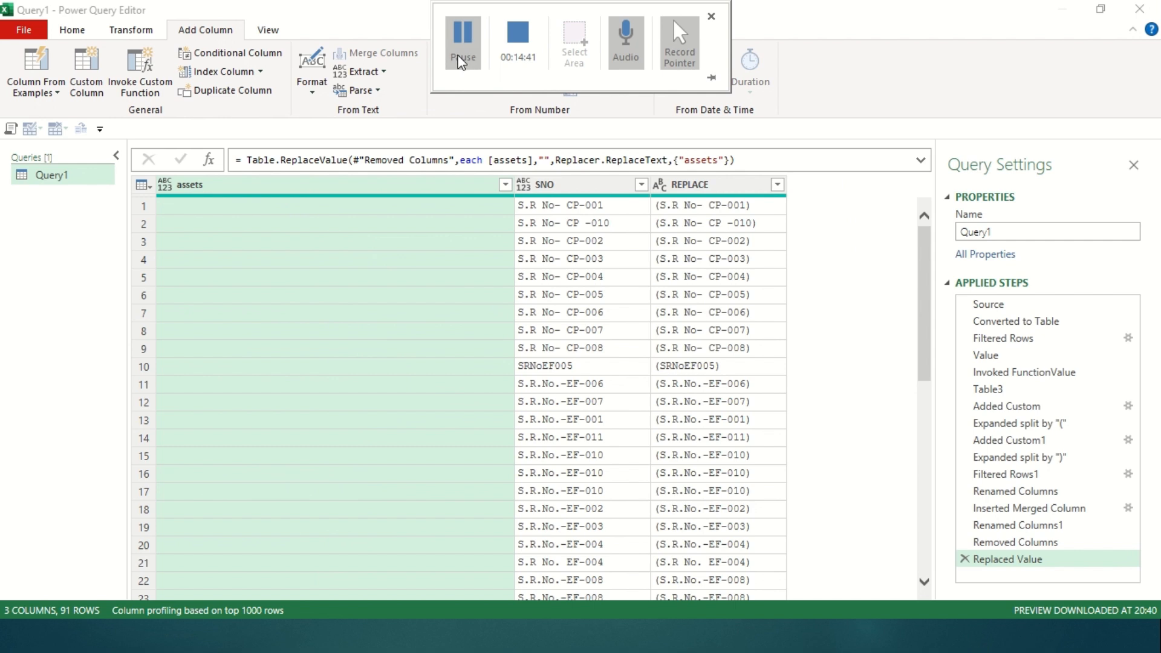
pyautogui.click(964, 559)
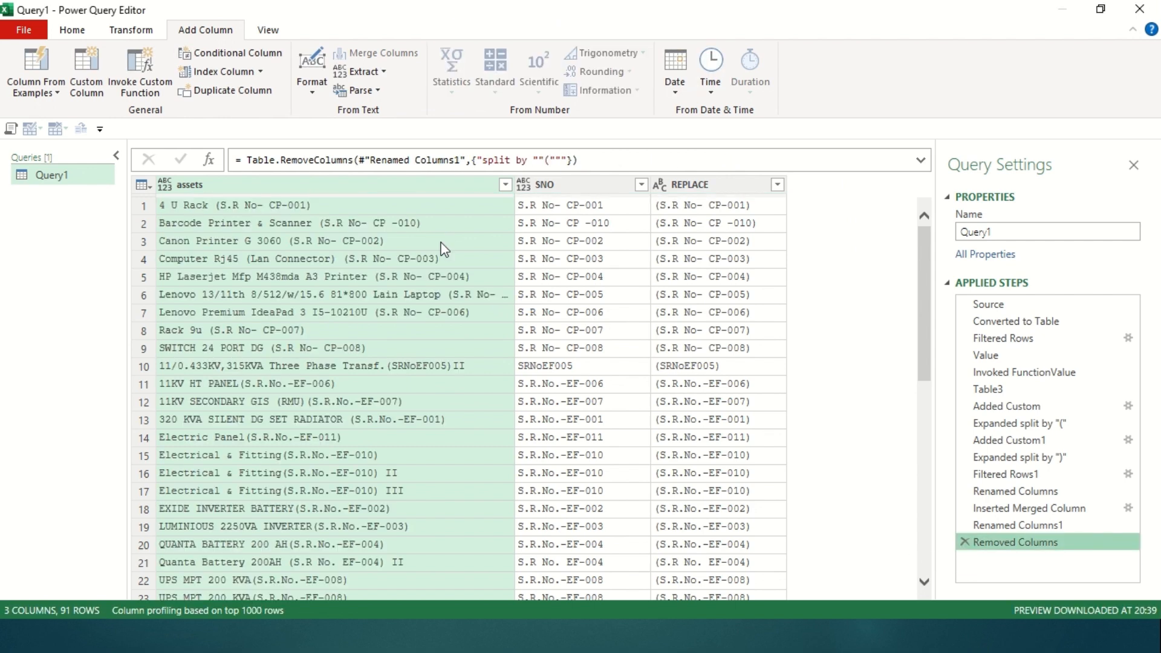
# Replace the value A with B in the assets column to generate a Table.ReplaceValue step.
pyautogui.rightClick(292, 187)
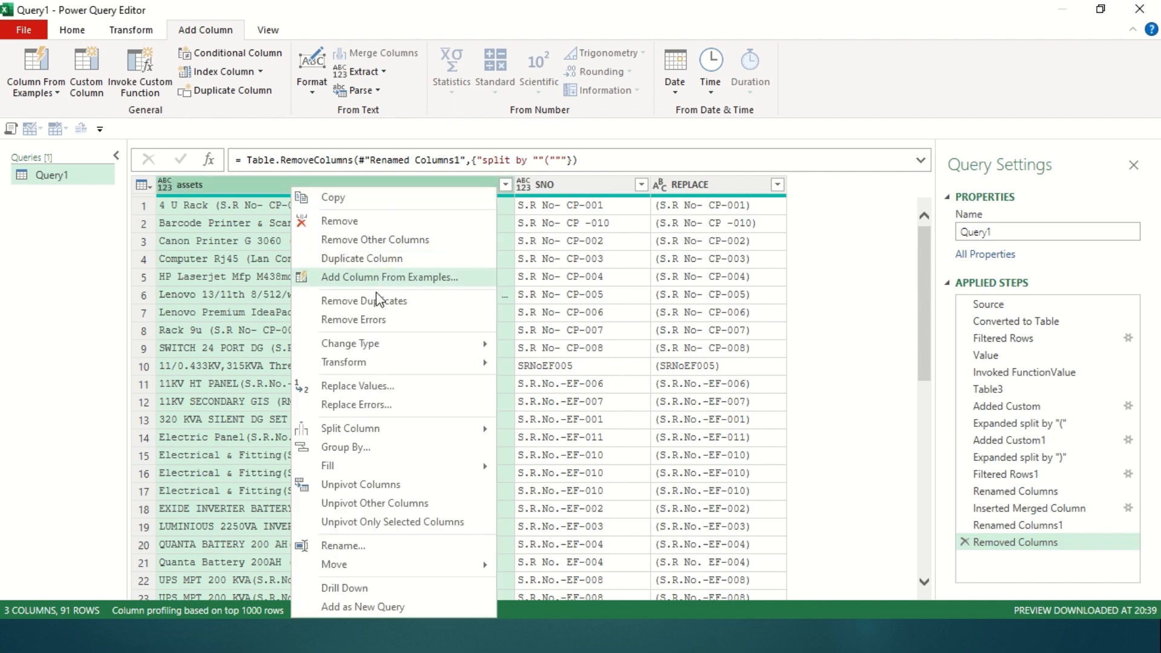
pyautogui.click(377, 385)
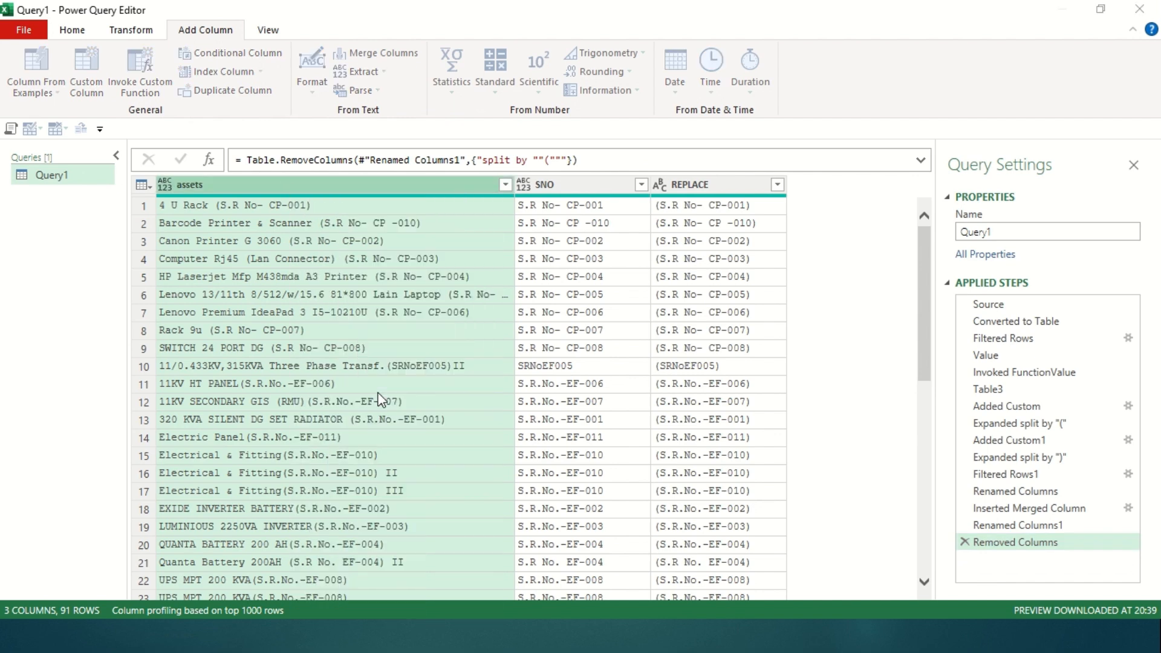
pyautogui.moveTo(404, 204); pyautogui.dragTo(407, 336)
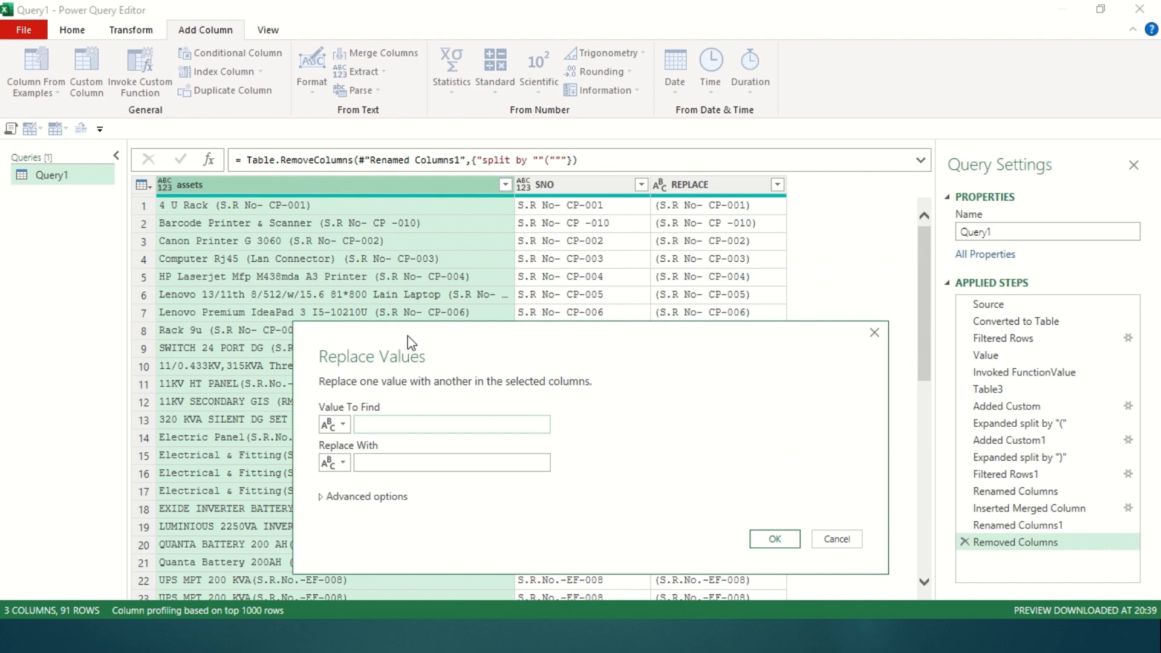
pyautogui.click(377, 426)
pyautogui.write('A')
pyautogui.click(389, 466)
pyautogui.write('B')
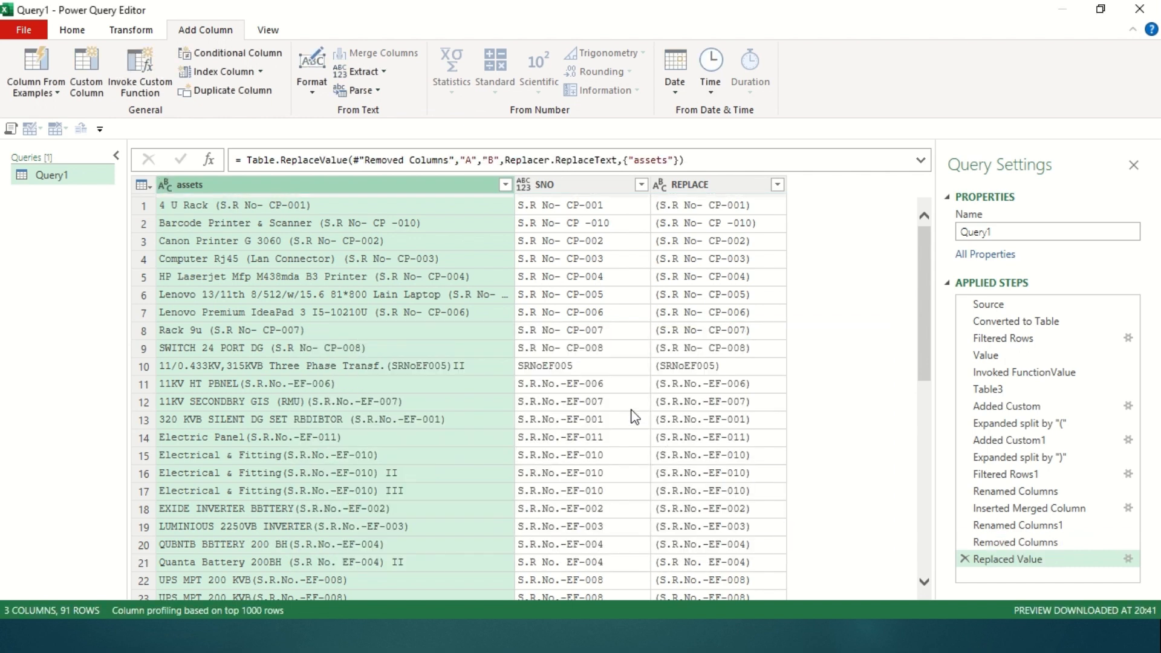
# In the Table.ReplaceValue formula, change the search value "A" to each [REPLACE] and the replacement to "", and apply it.
pyautogui.moveTo(477, 161); pyautogui.dragTo(461, 161)
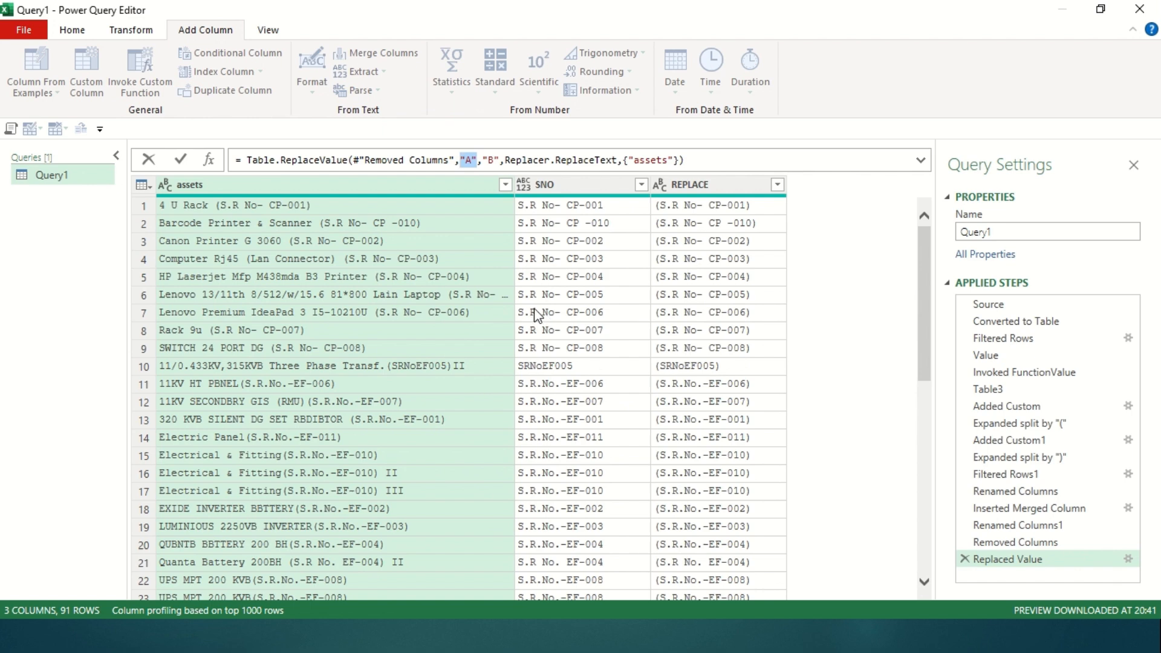
pyautogui.write('each')
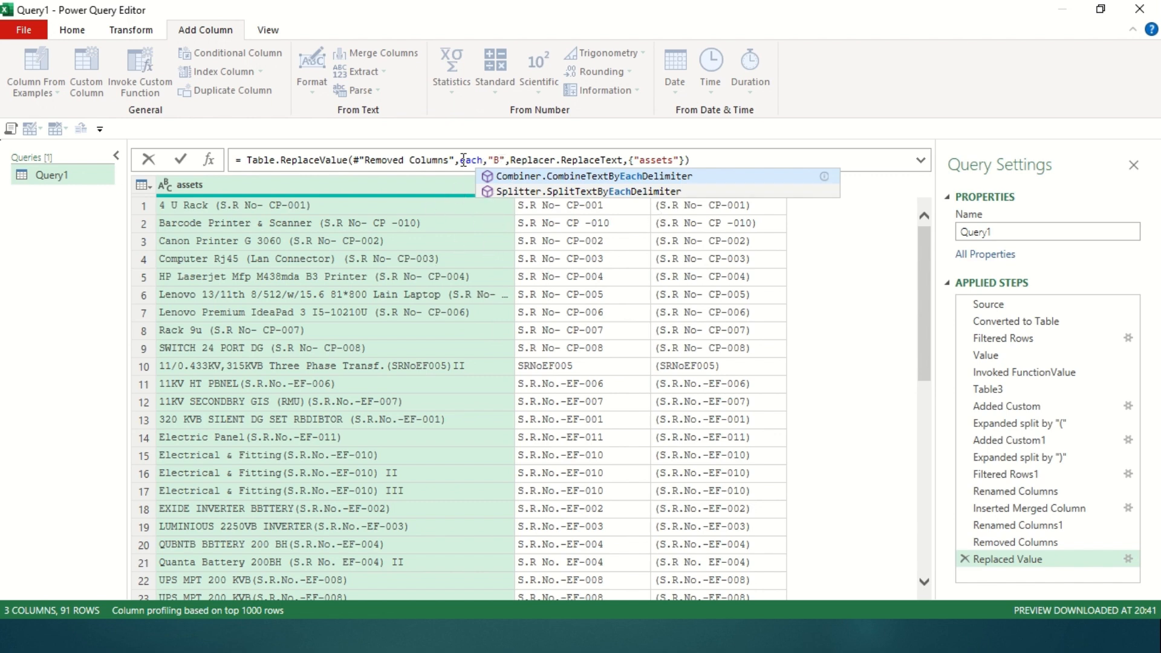
pyautogui.press('Escape')
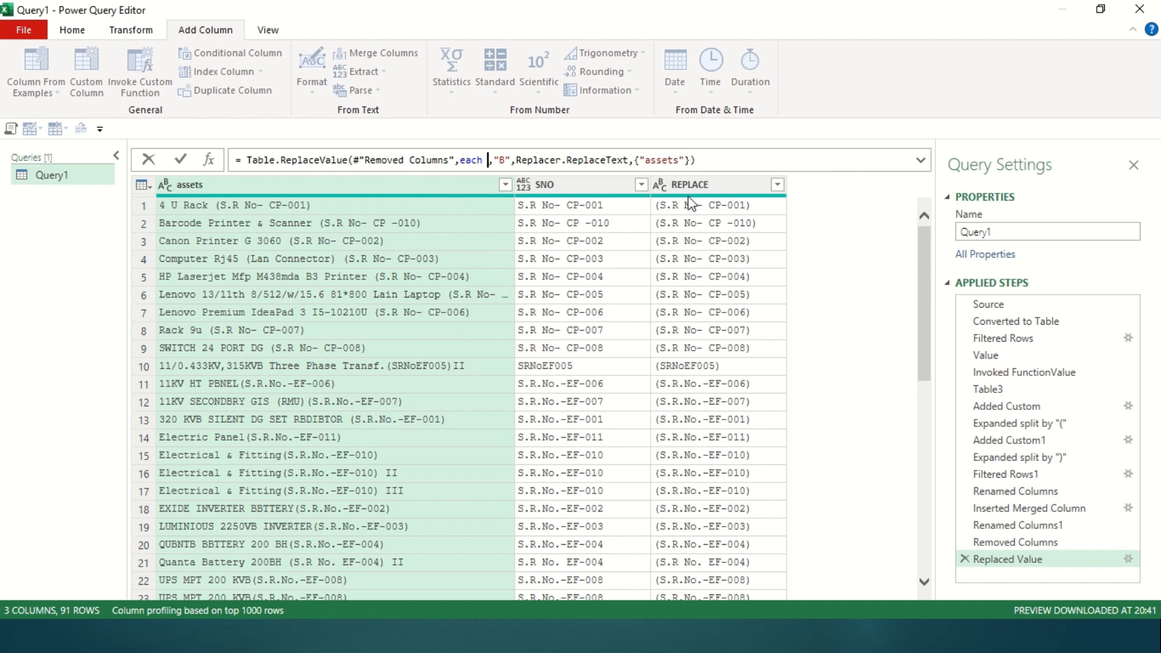
pyautogui.write('[')
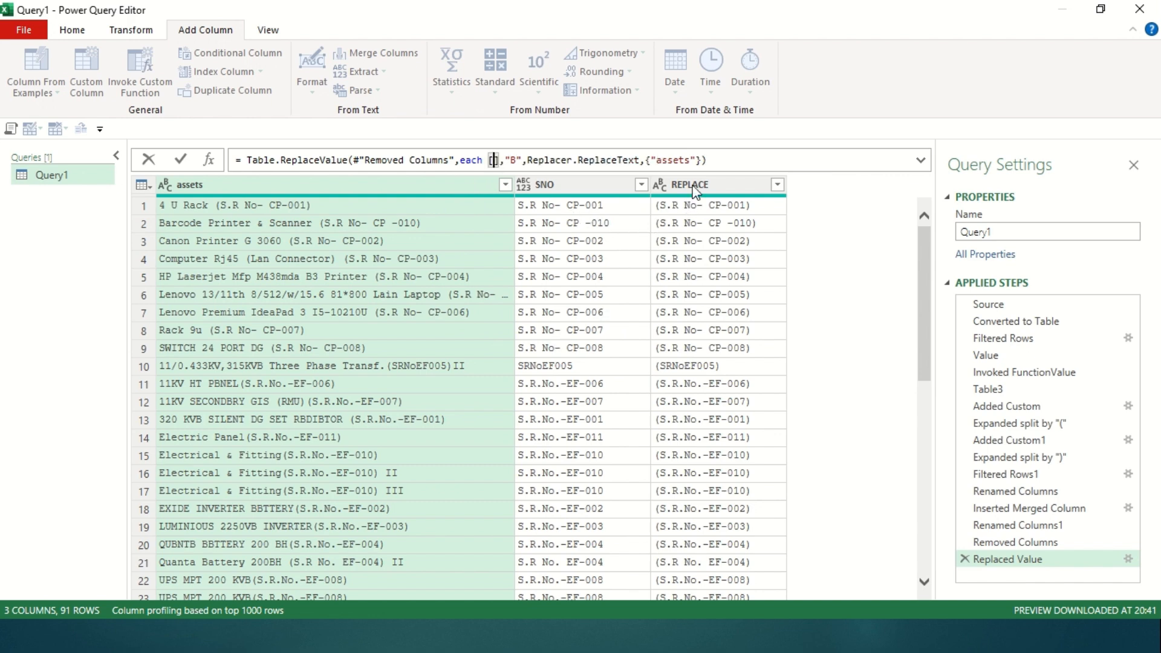
pyautogui.write('REPLACE')
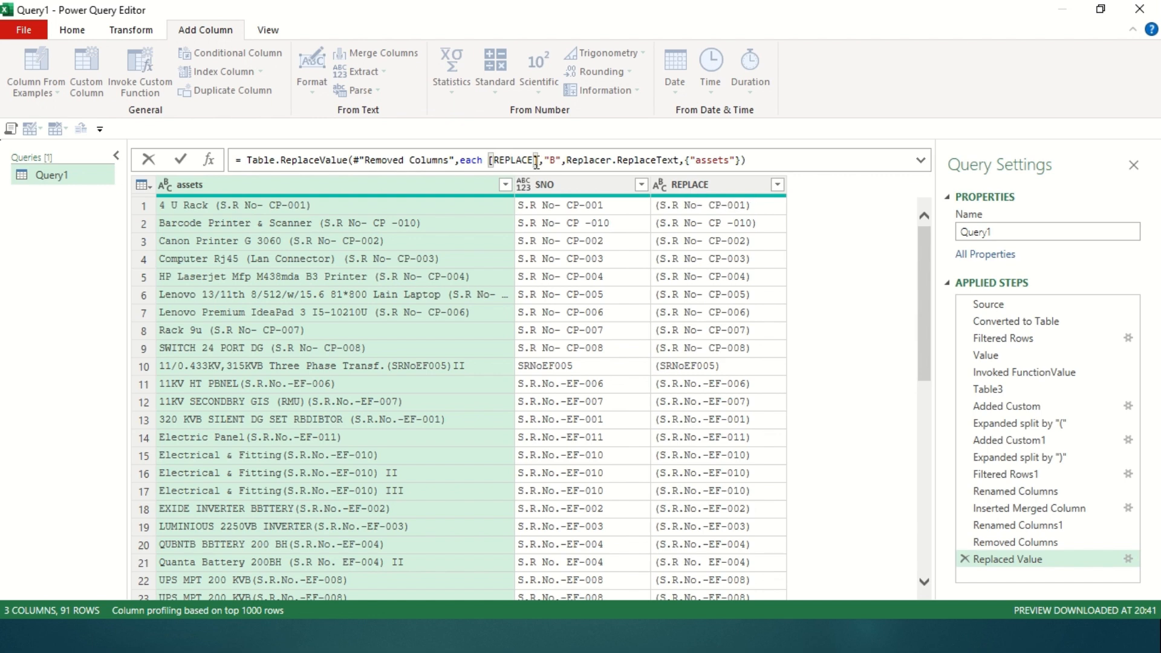
pyautogui.click(556, 160)
pyautogui.press('BackSpace')
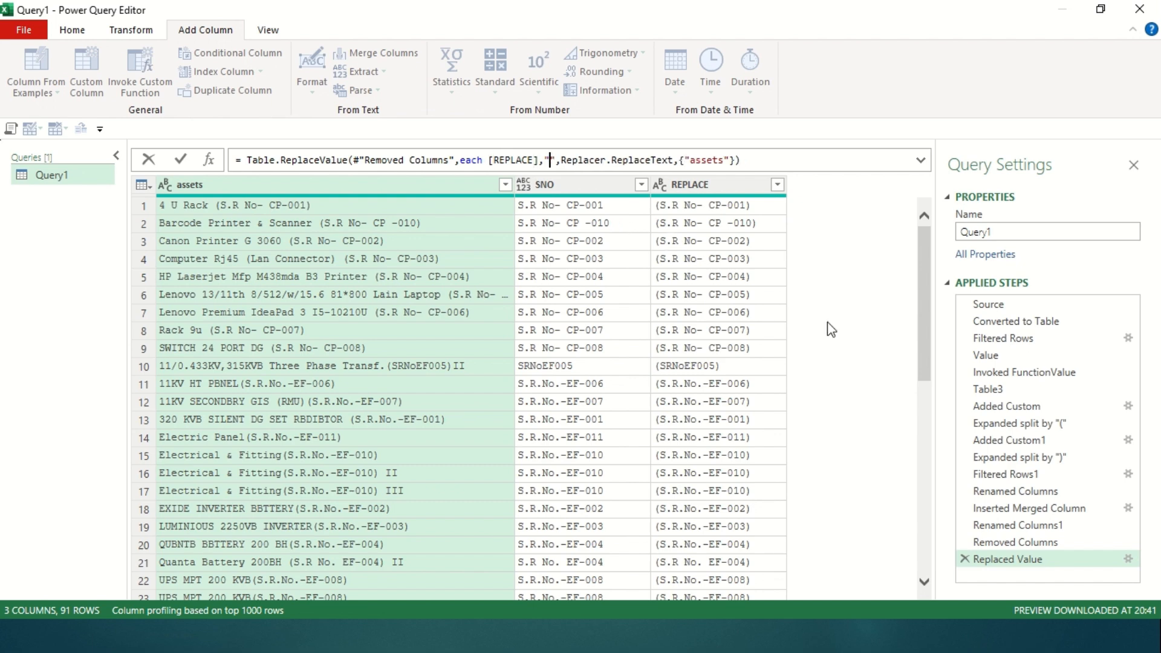
pyautogui.press('Return')
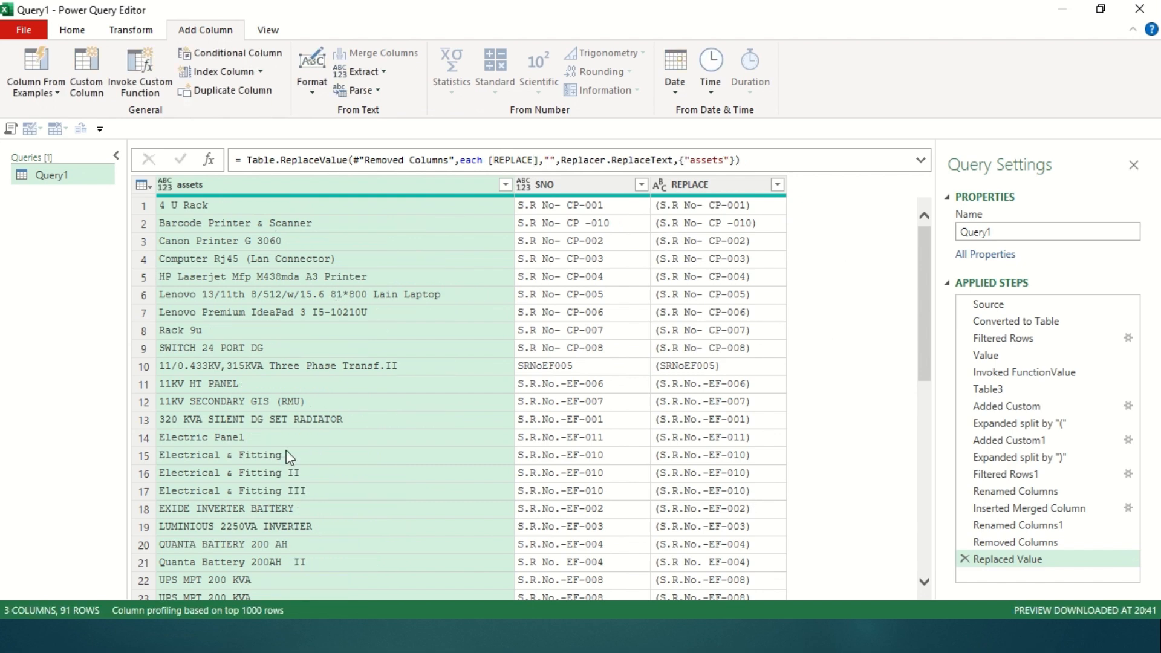
# Remove the REPLACE column and load the query result to the worksheet.
pyautogui.rightClick(704, 194)
pyautogui.click(735, 223)
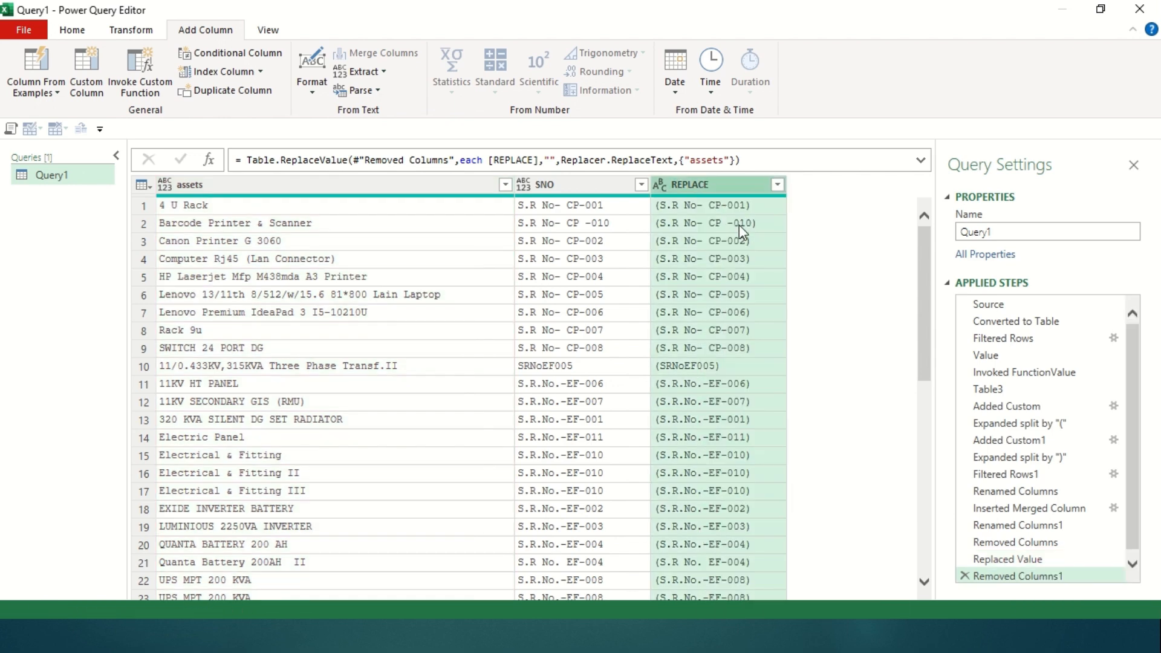
pyautogui.click(63, 35)
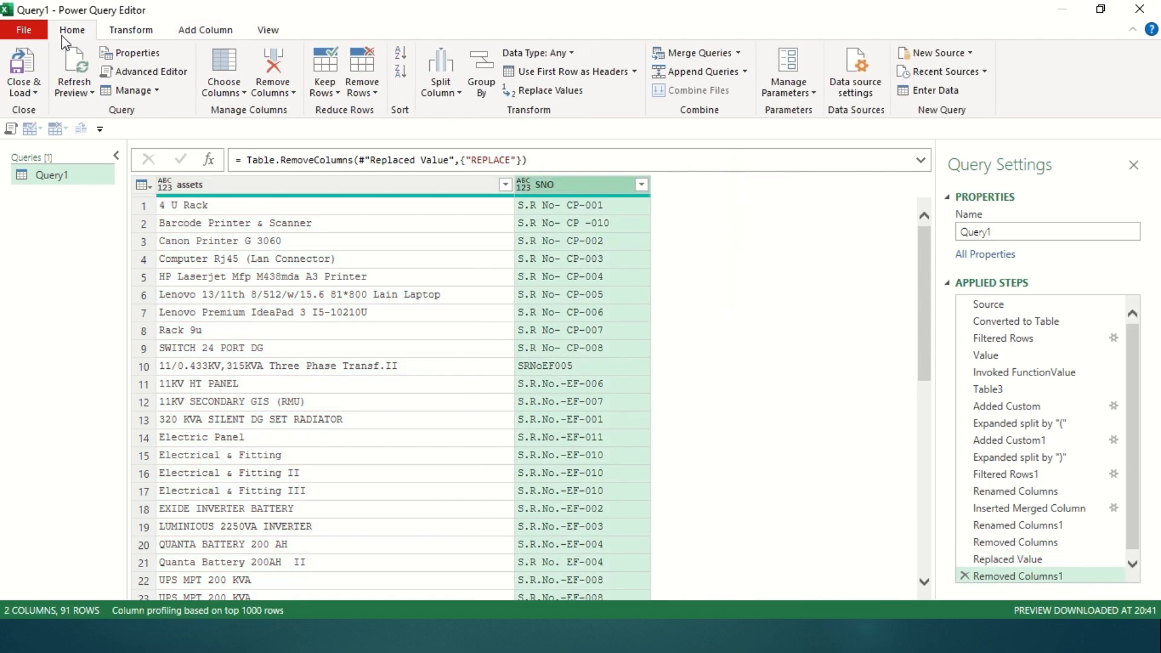
pyautogui.click(23, 70)
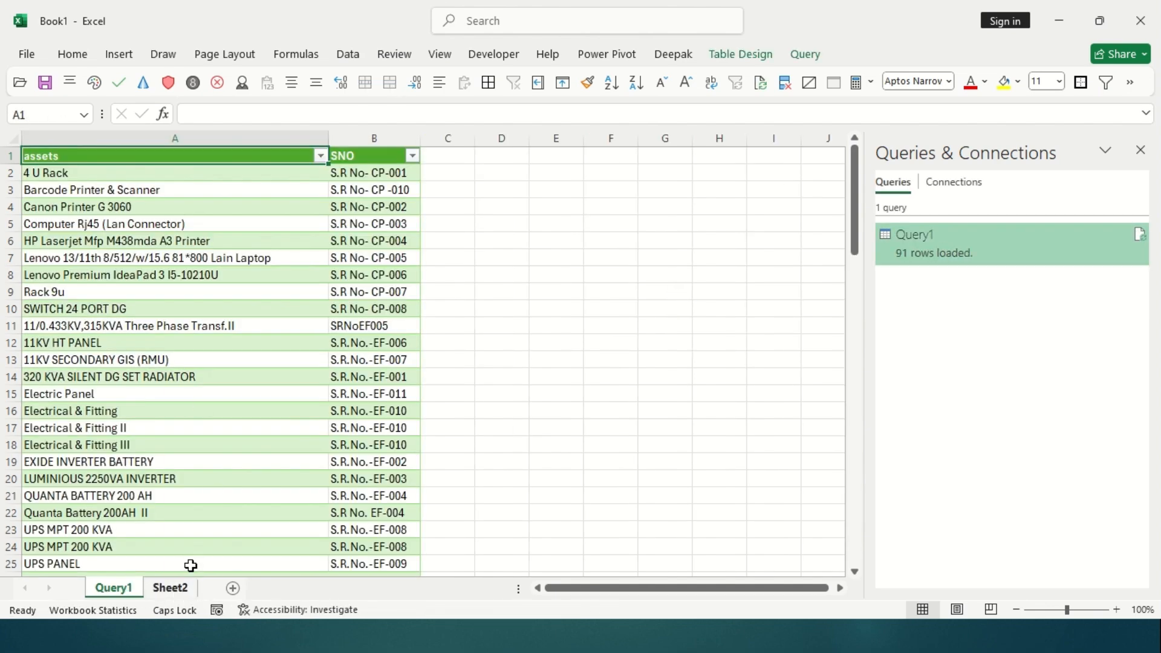
# Copy the Name of Assets list from Sheet2 to cell D1 of the Query1 sheet and autofit column D.
pyautogui.scroll(-12, 158, 472)
pyautogui.scroll(8, 176, 508)
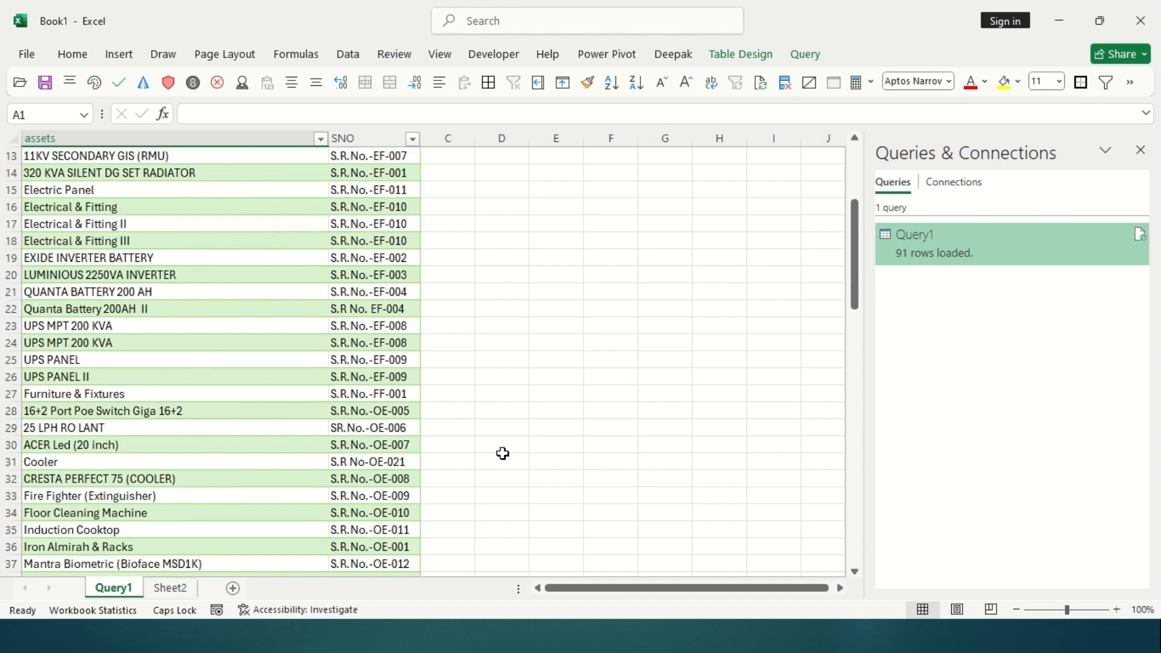
pyautogui.scroll(4, 278, 415)
pyautogui.click(170, 588)
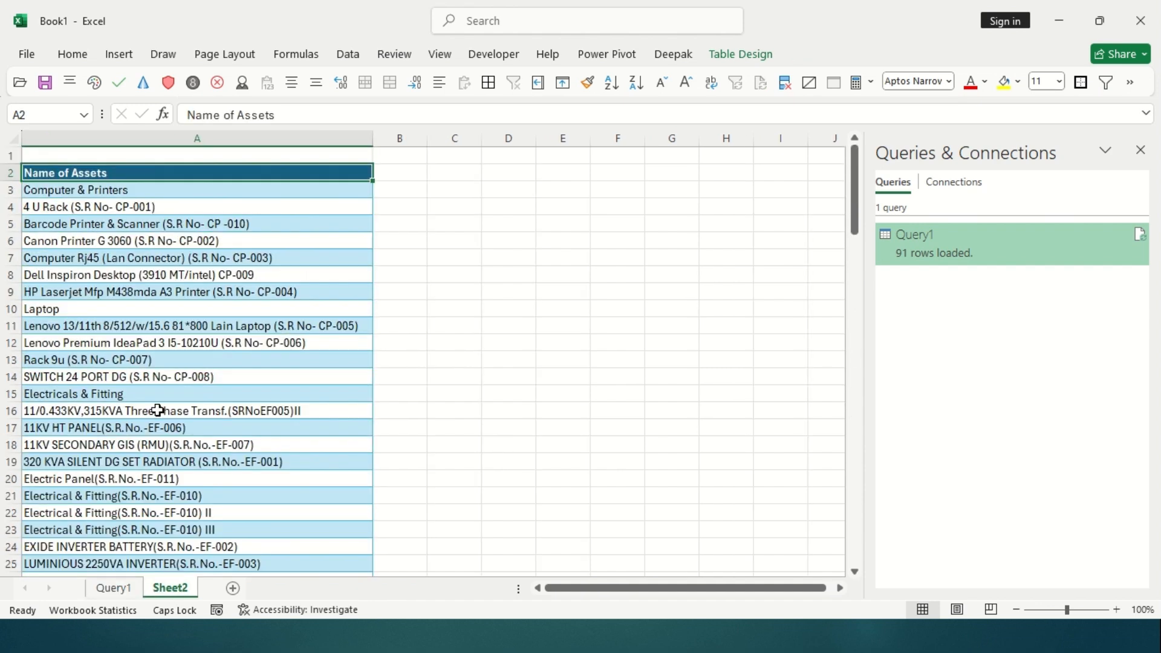
pyautogui.hotkey('ctrl', 'shift', 'Down')
pyautogui.hotkey('ctrl', 'c')
pyautogui.click(113, 587)
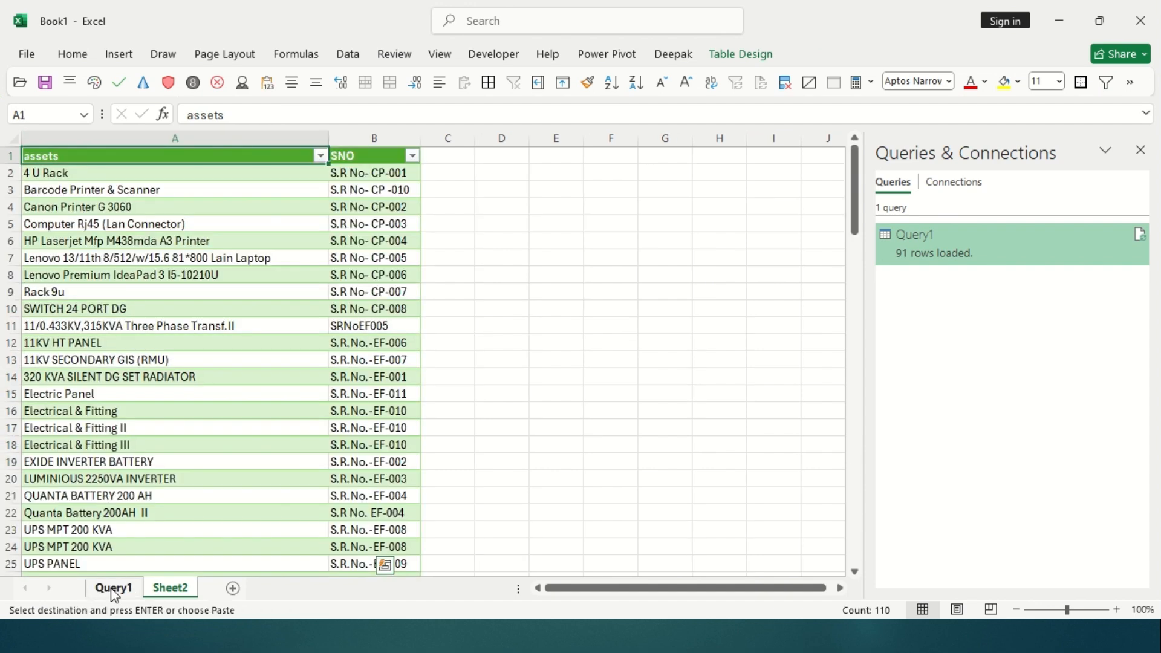
pyautogui.click(505, 156)
pyautogui.hotkey('ctrl', 'v')
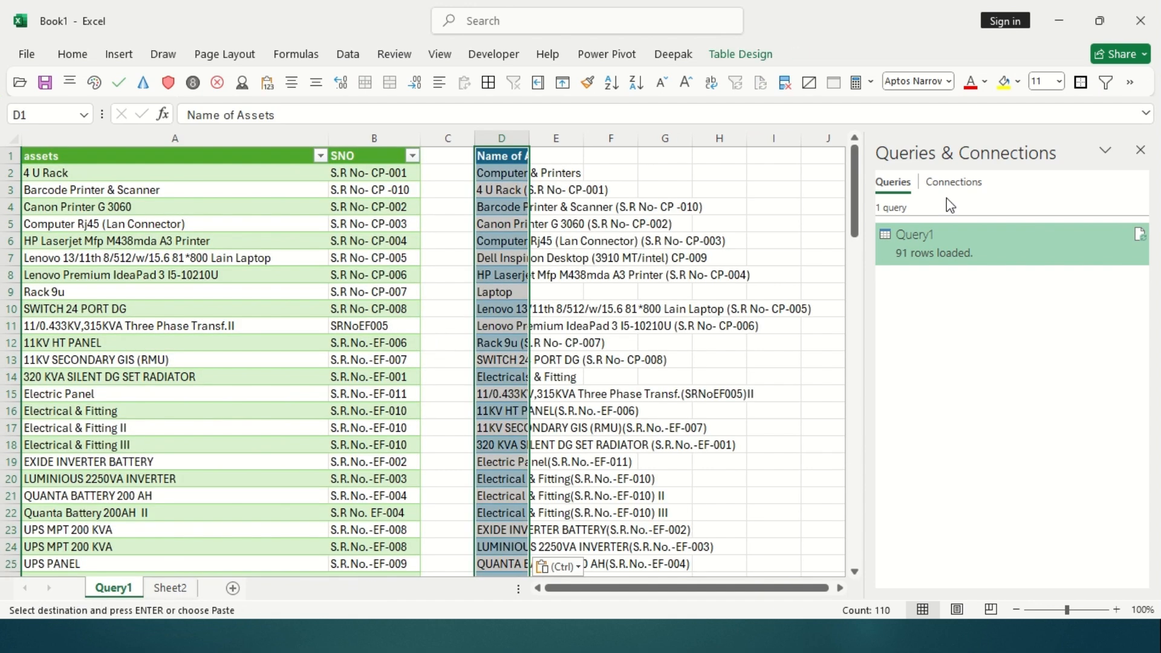
pyautogui.click(1141, 150)
pyautogui.doubleClick(530, 138)
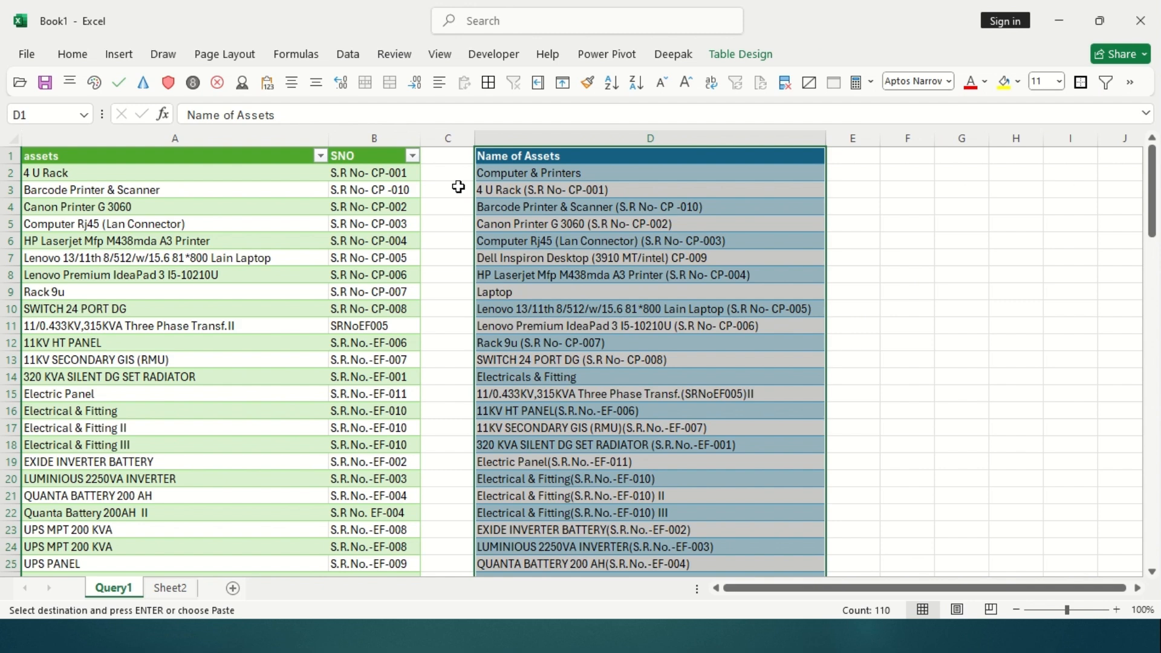
# Compare the first SNO entry with the original 4 U Rack name and delete the pasted Name of Assets column D.
pyautogui.click(362, 171)
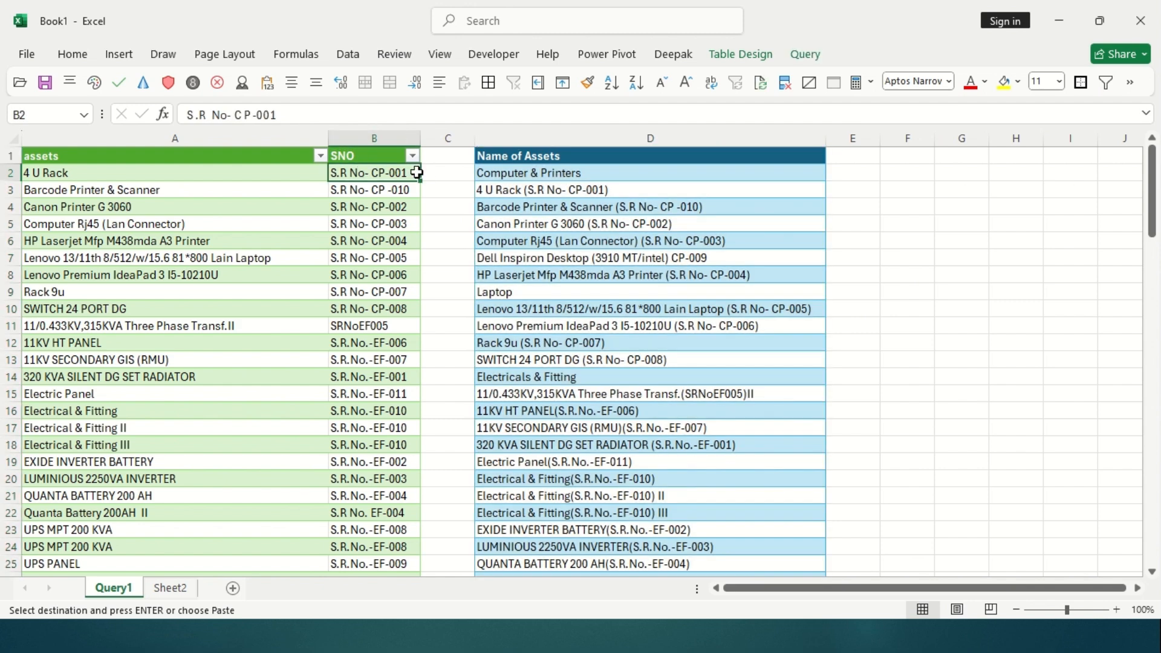
pyautogui.click(493, 189)
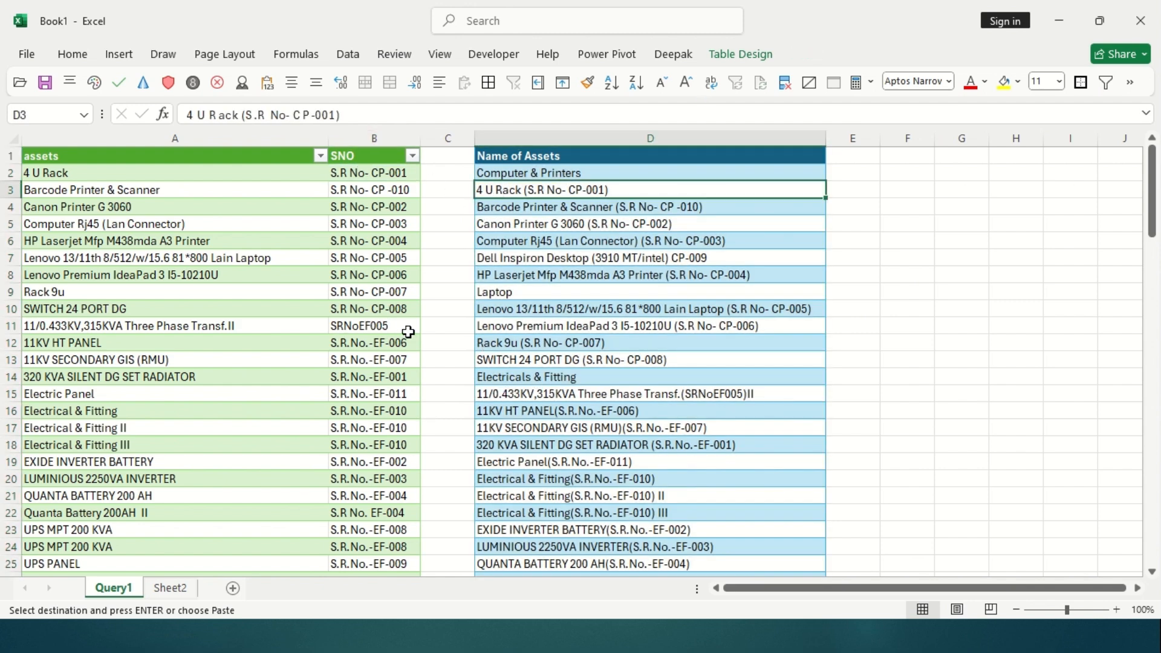
pyautogui.rightClick(626, 137)
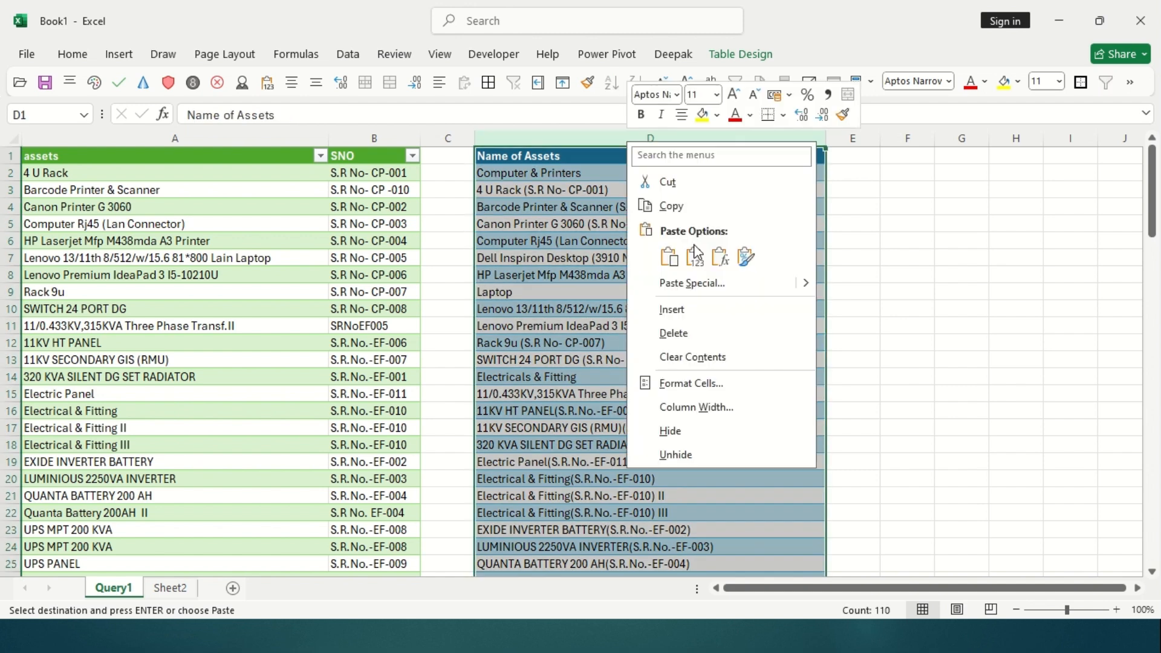
pyautogui.click(677, 331)
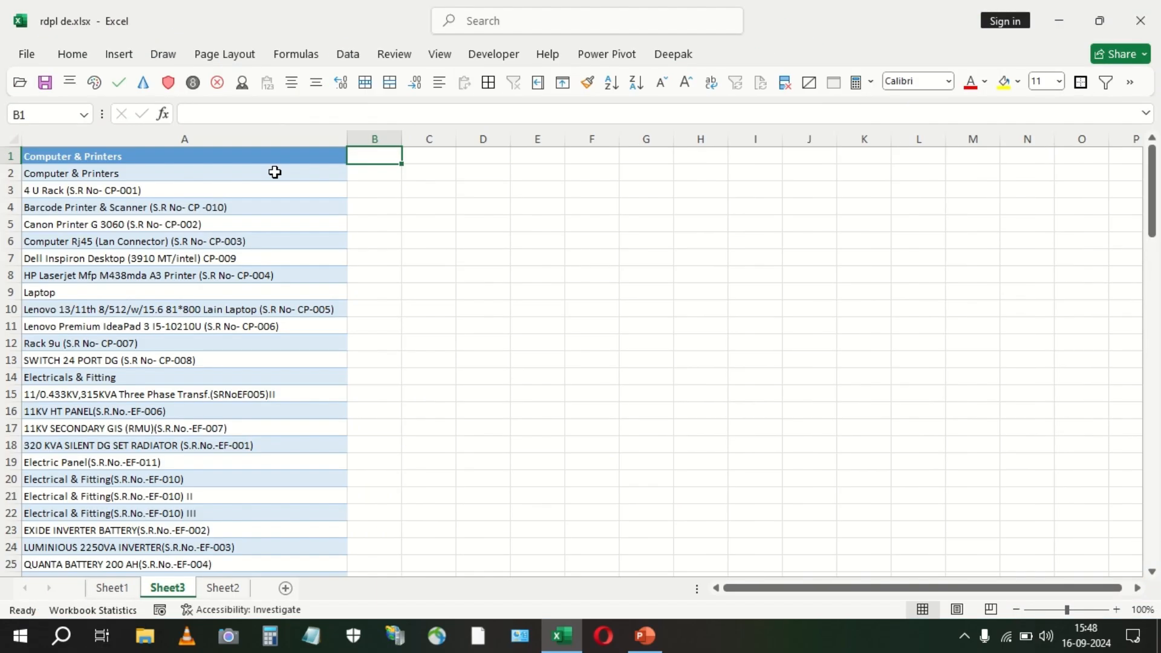
# Enter the formula =SEARCH("(",A2,1) in cell B2 of Sheet3 to locate the opening bracket.
pyautogui.click(274, 174)
pyautogui.click(363, 159)
pyautogui.click(369, 171)
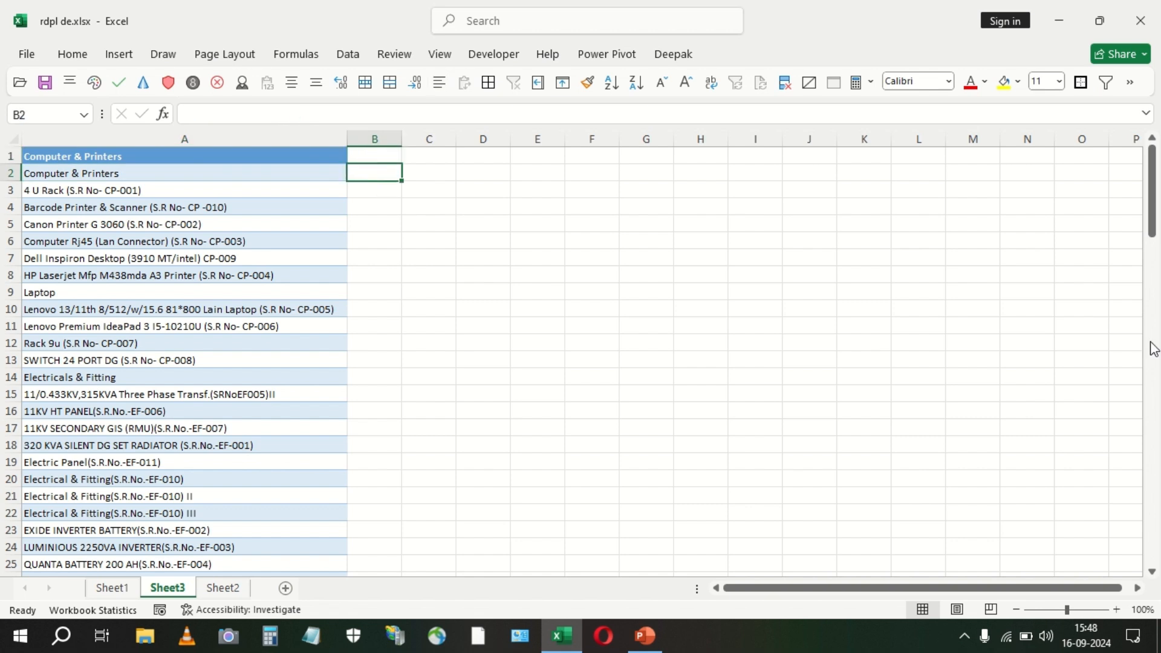
pyautogui.write('=se')
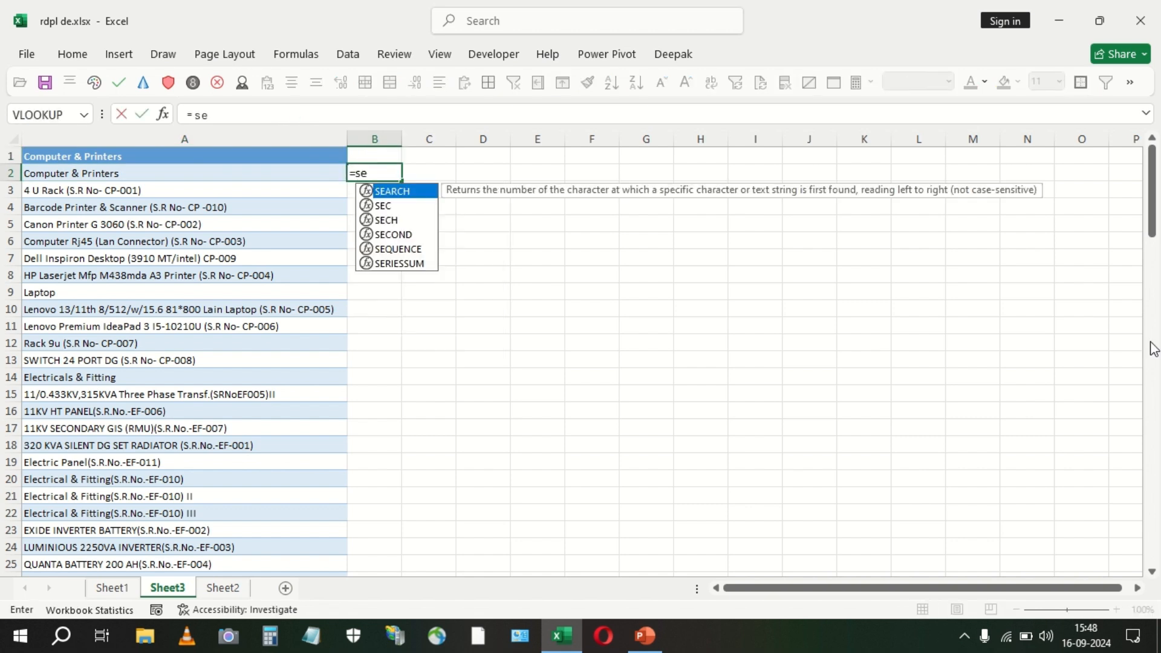
pyautogui.press('Tab')
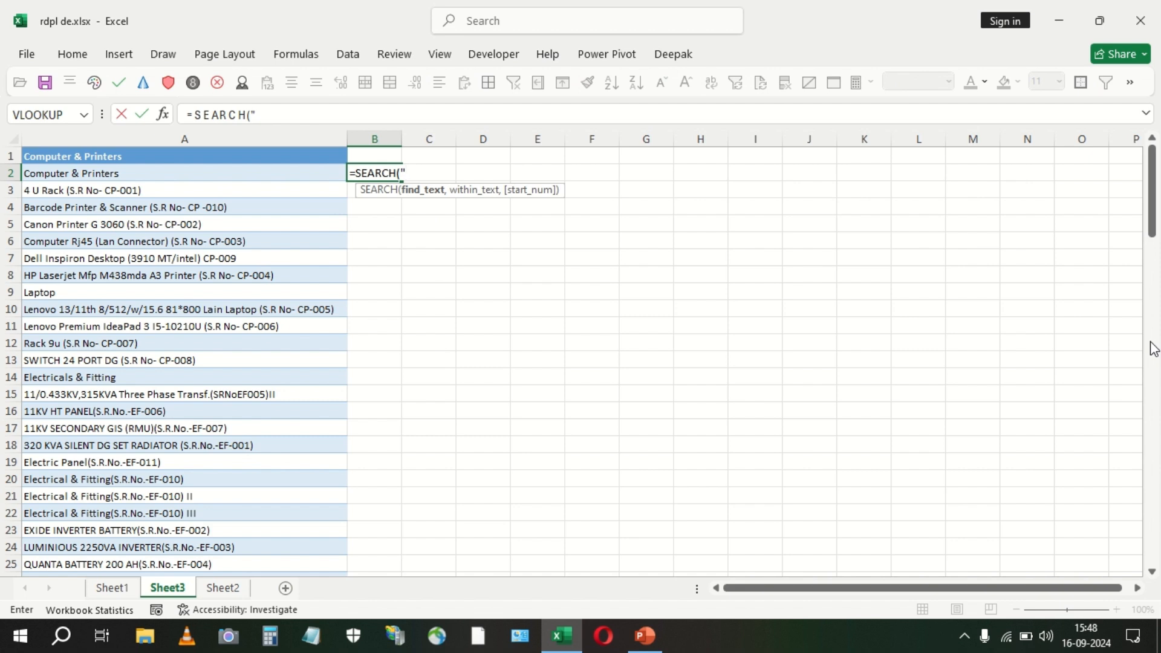
pyautogui.write('"(",')
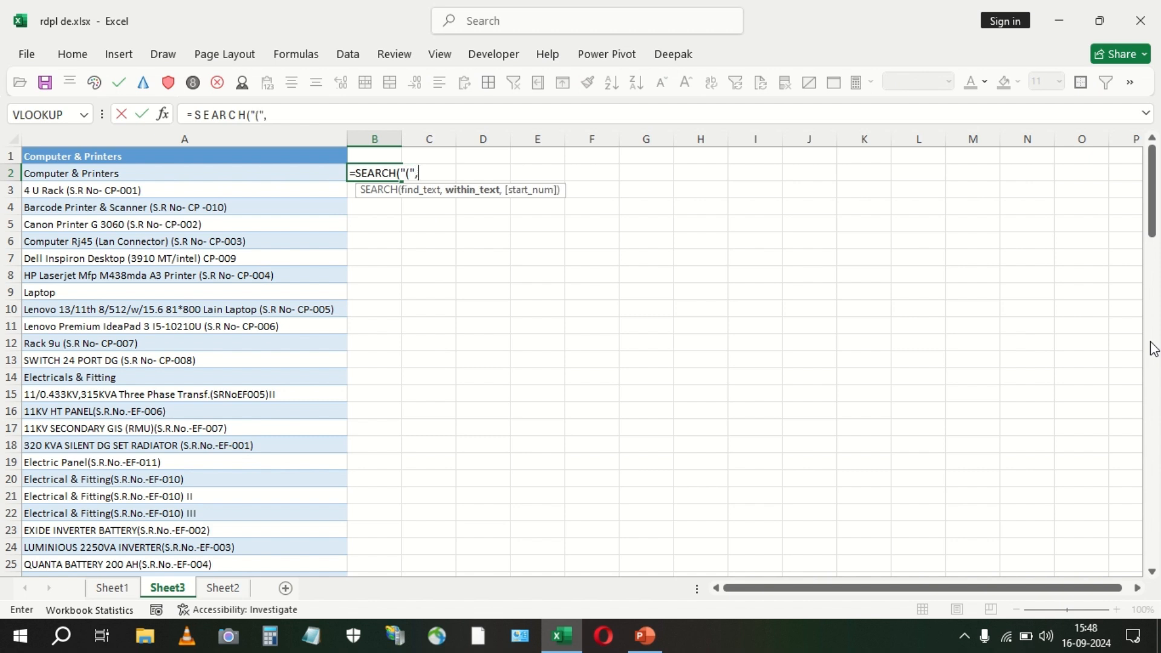
pyautogui.press('Left')
pyautogui.write(',1')
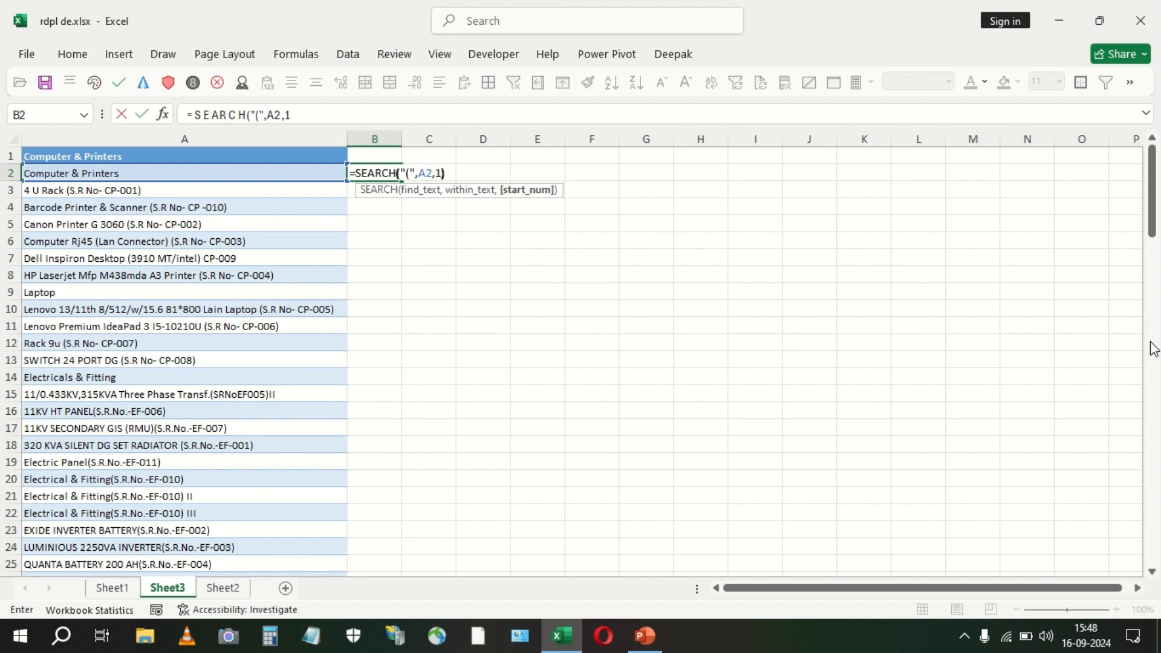
pyautogui.write(')')
pyautogui.press('Return')
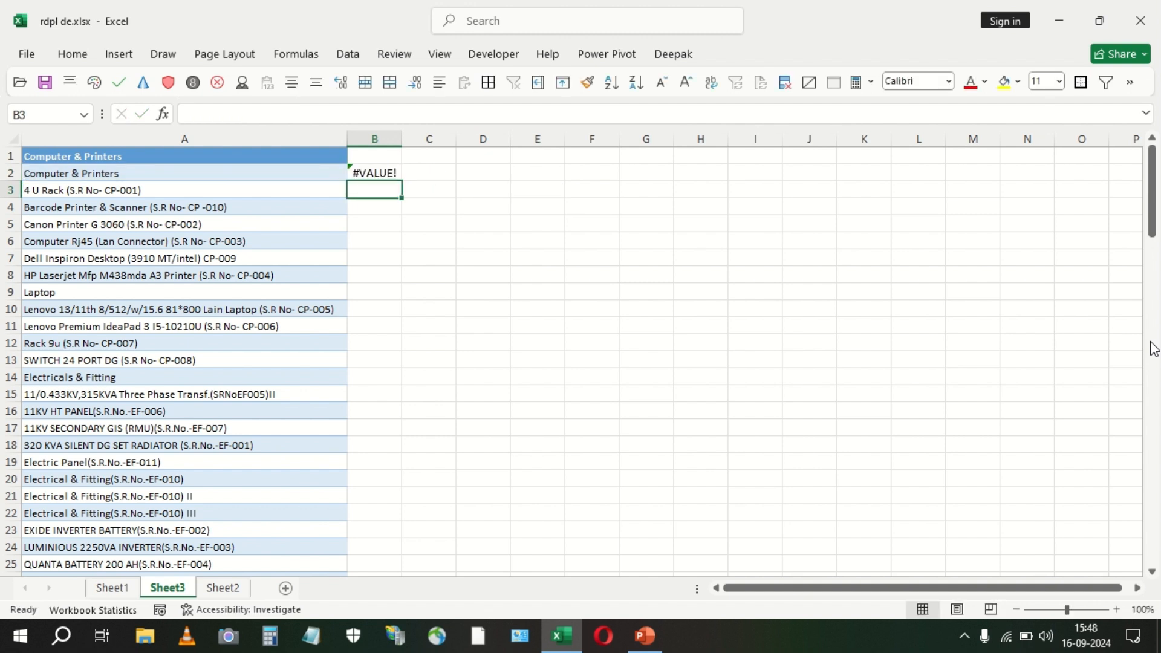
# Fill the SEARCH formula from B2 down column B and centre the results.
pyautogui.press('Up')
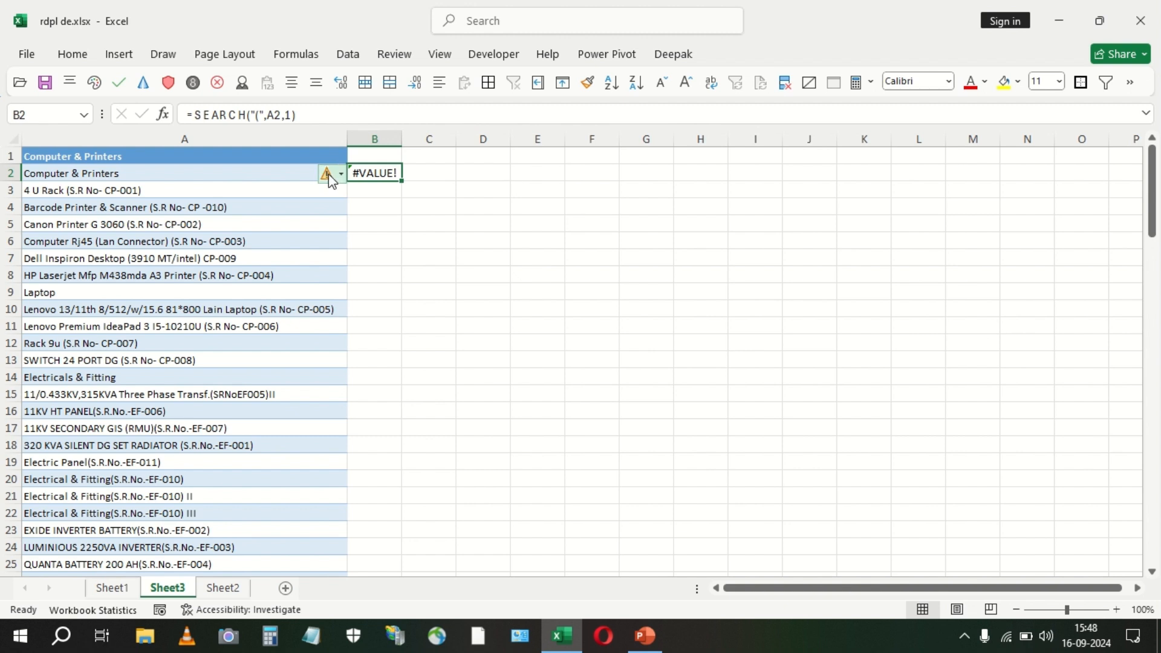
pyautogui.doubleClick(401, 183)
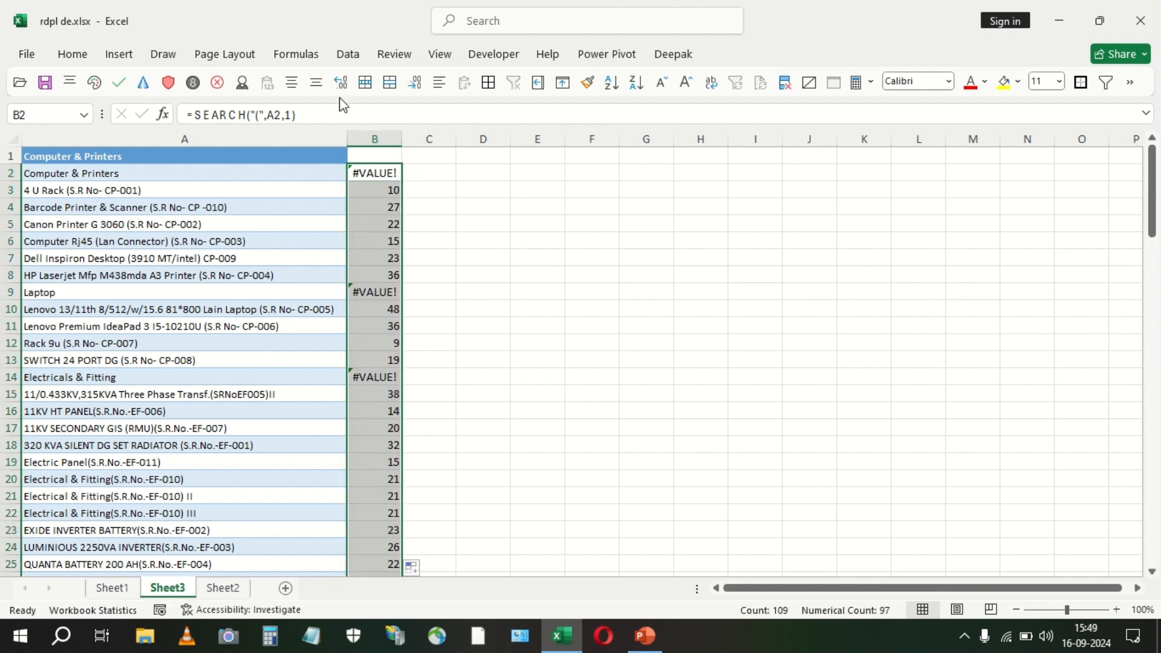
pyautogui.click(293, 84)
pyautogui.press('Down')
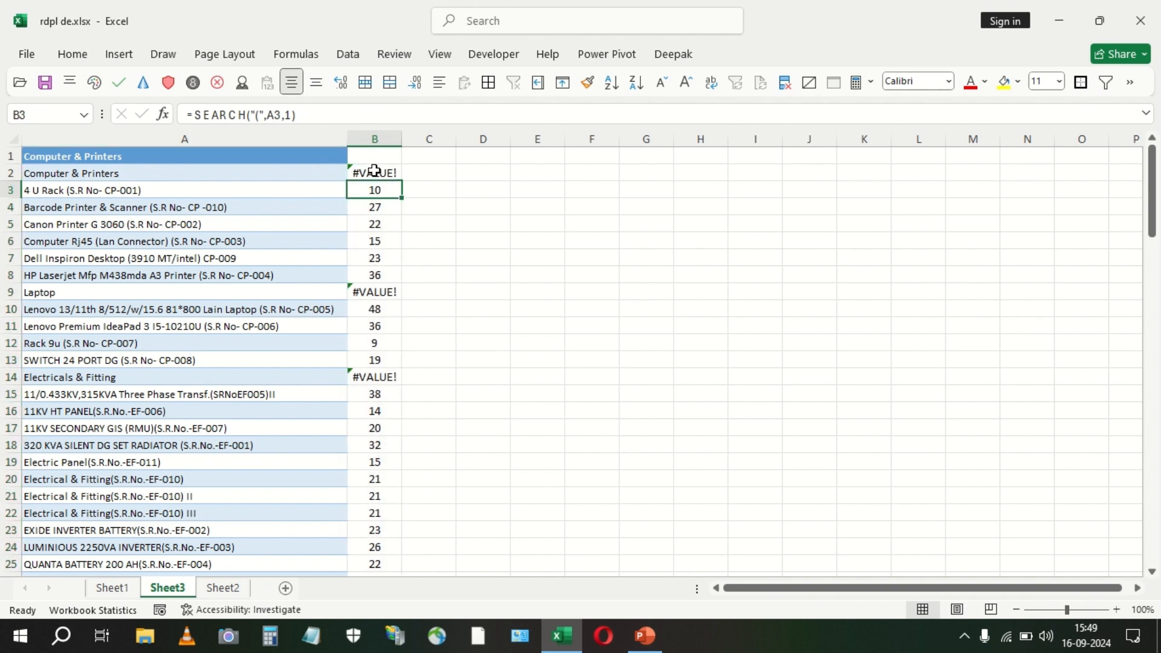
# Append +1 to the SEARCH formula in B3 and fill it down the rest of column B.
pyautogui.click(330, 119)
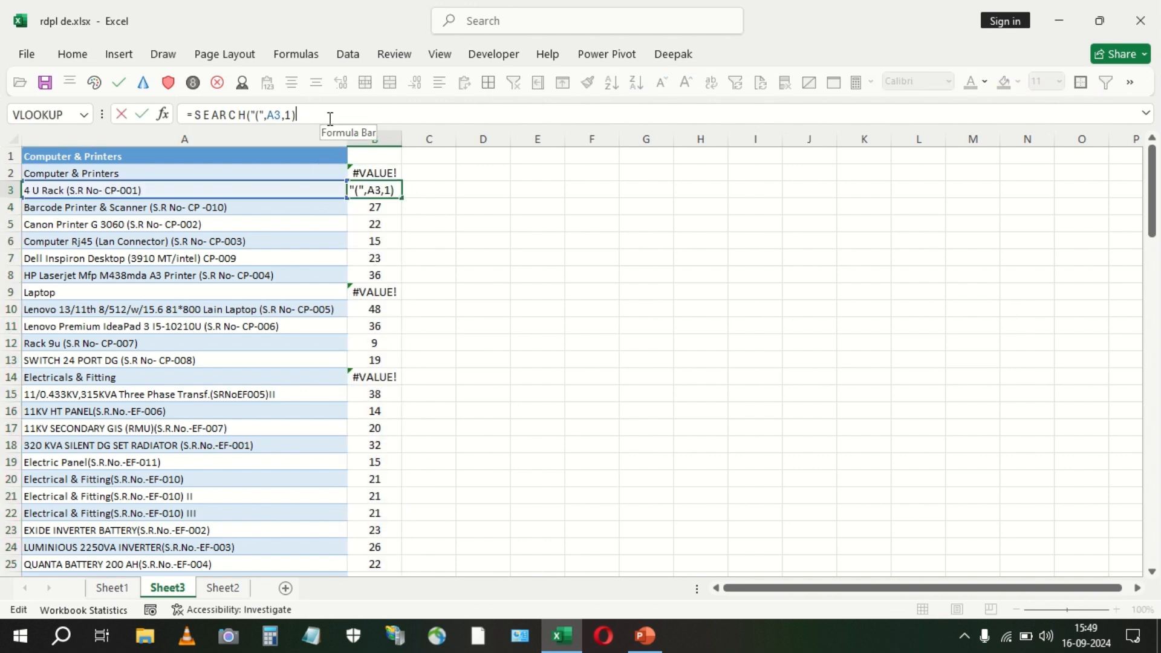
pyautogui.write('+1')
pyautogui.press('Return')
pyautogui.press('Up')
pyautogui.hotkey('ctrl', 'shift', 'Down')
pyautogui.hotkey('ctrl', 'd')
pyautogui.hotkey('ctrl', 'Up')
pyautogui.press('Down')
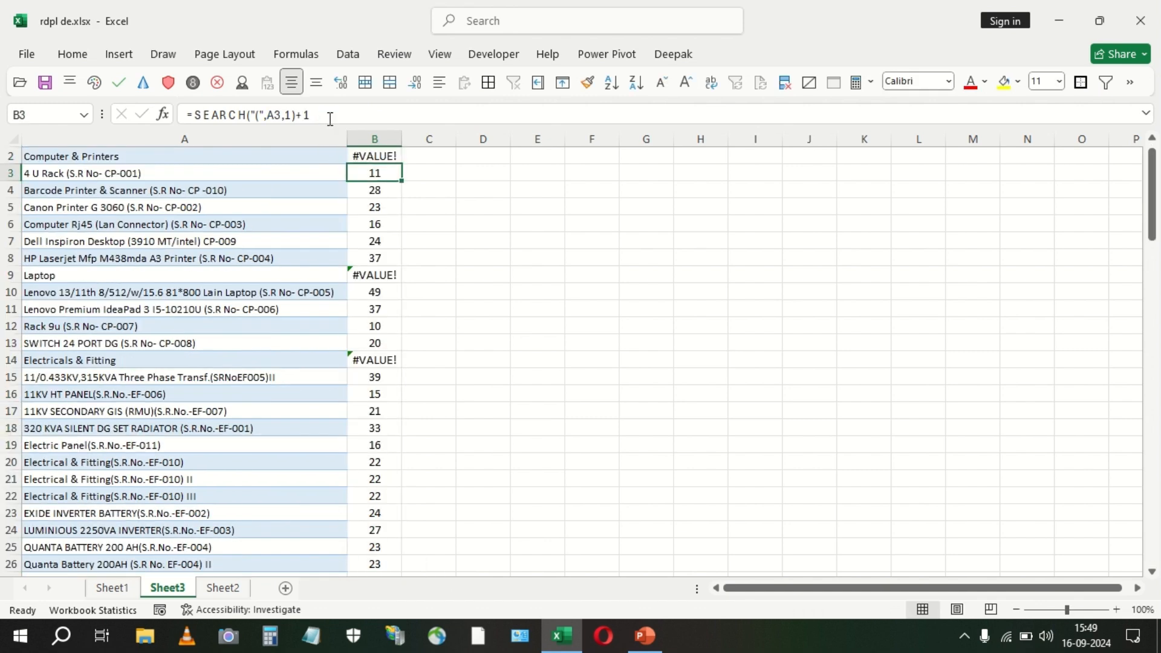
pyautogui.scroll(1, 472, 342)
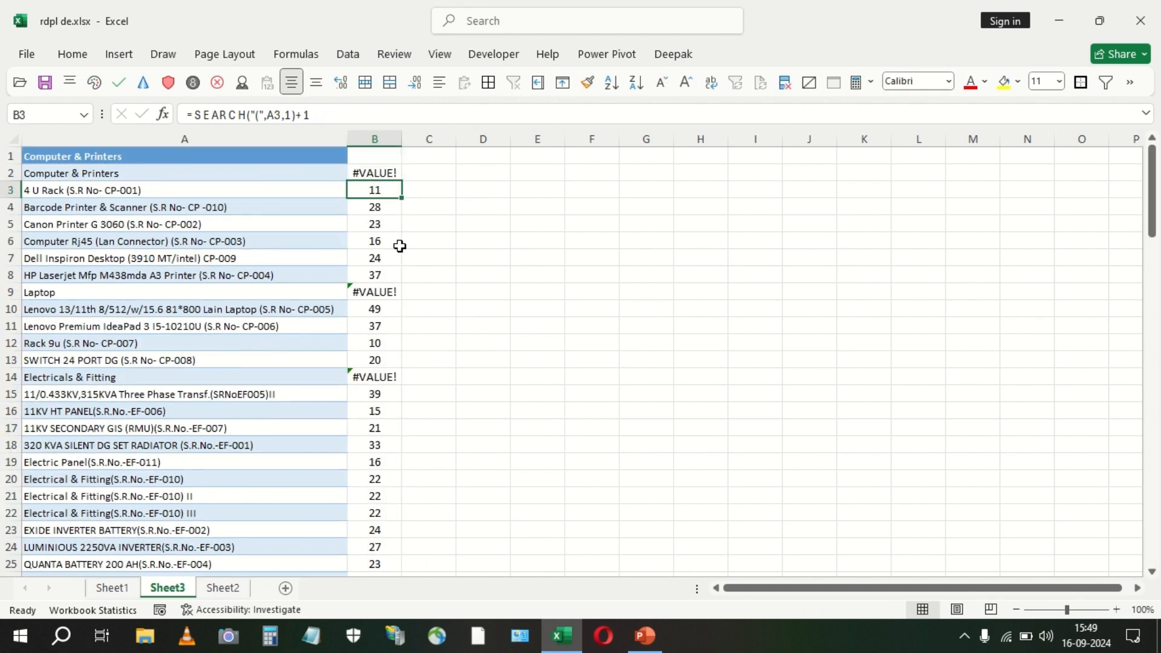
# Wrap the SEARCH formula in B3 in a MID function with $A3 as its text argument.
pyautogui.click(196, 114)
pyautogui.write('i')
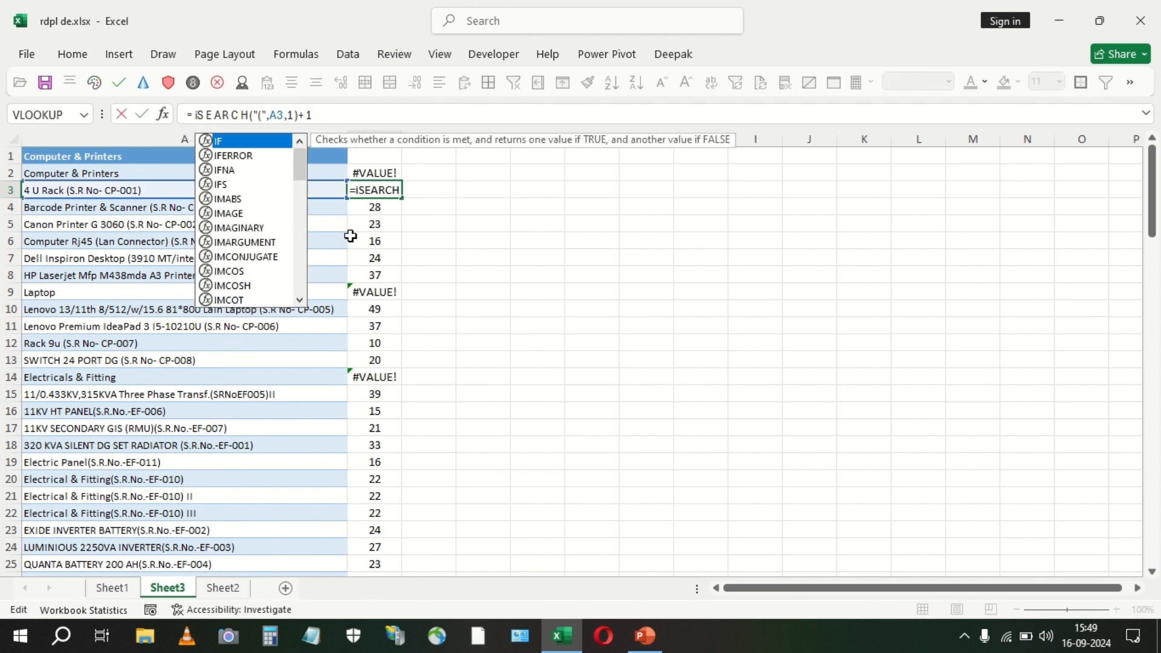
pyautogui.press('BackSpace')
pyautogui.write('mid')
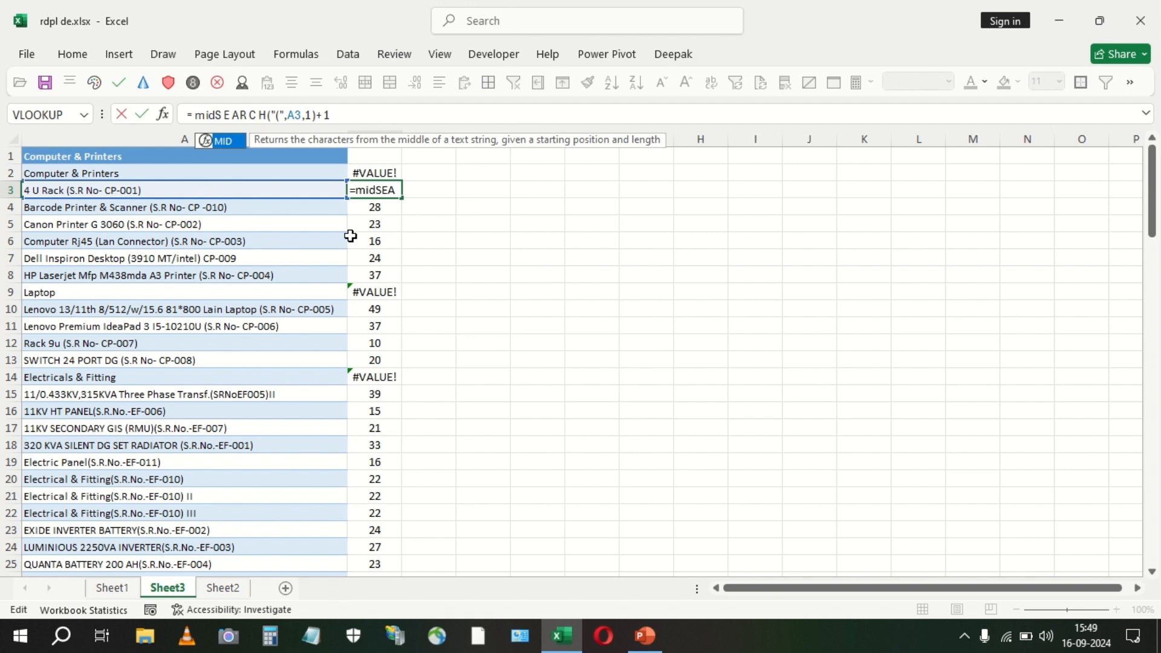
pyautogui.press('Tab')
pyautogui.click(324, 187)
pyautogui.write(',')
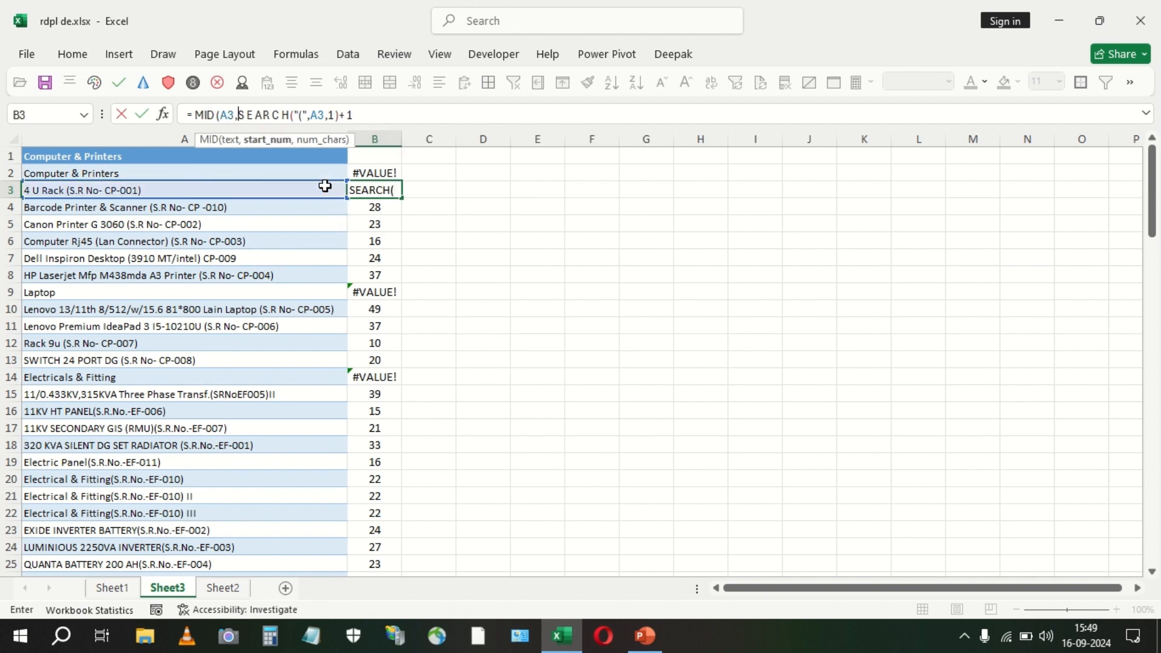
pyautogui.press('BackSpace')
pyautogui.press('BackSpace')
pyautogui.press('BackSpace')
pyautogui.click(326, 187)
pyautogui.press('F4')
pyautogui.press('F4')
pyautogui.press('F4')
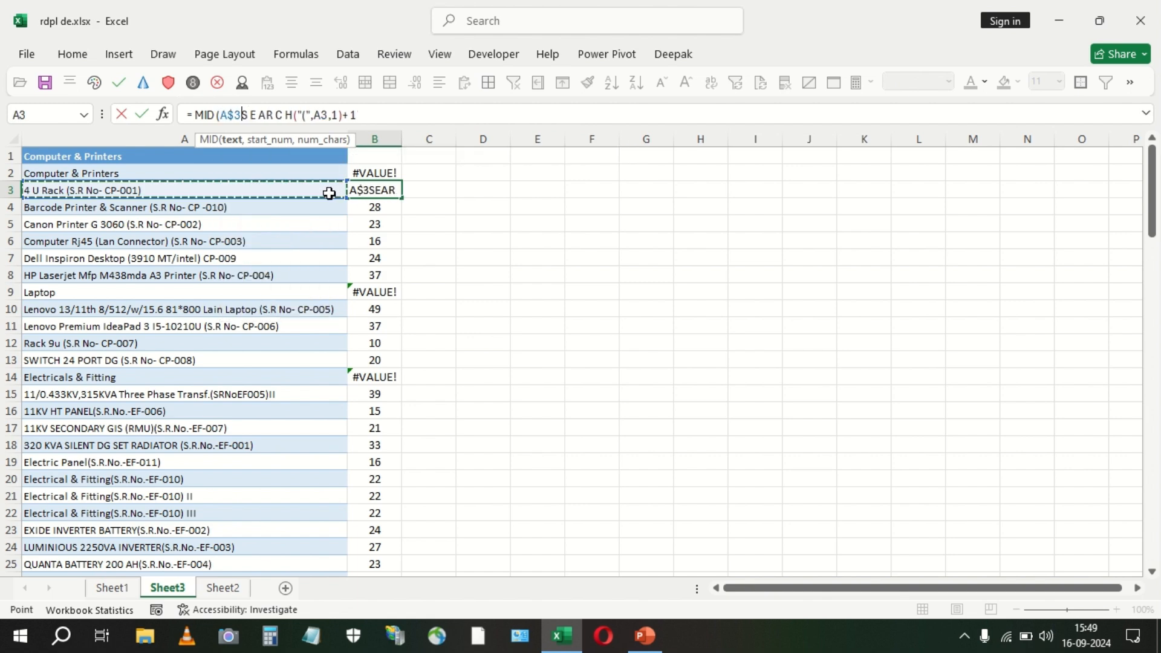
pyautogui.write(',')
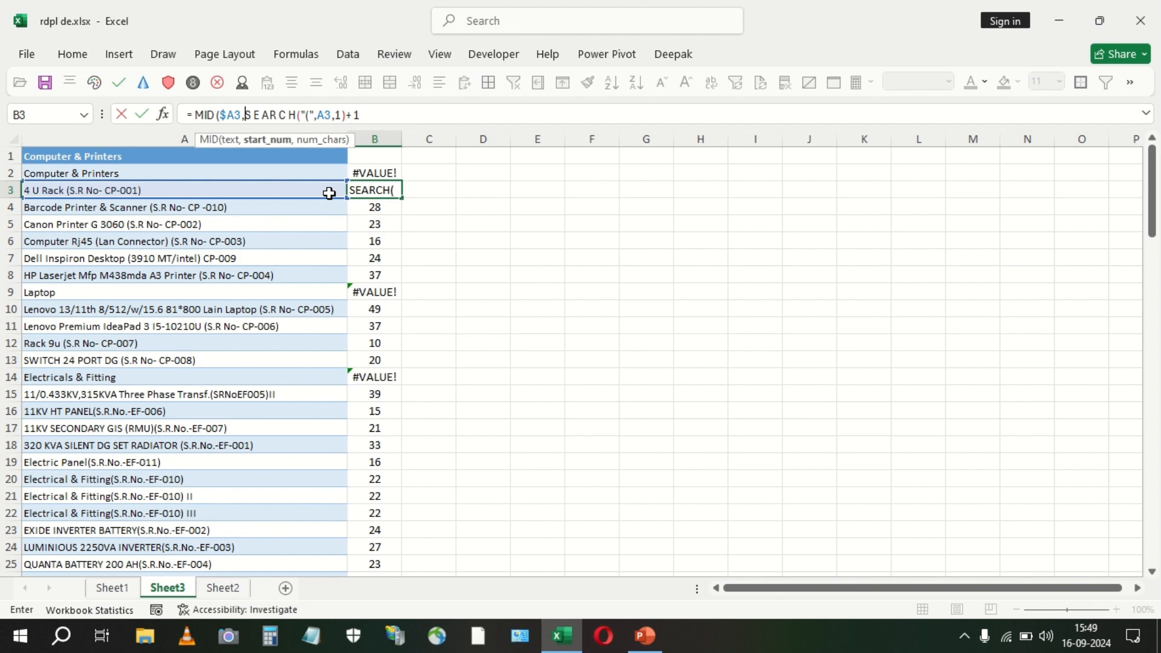
pyautogui.write(',')
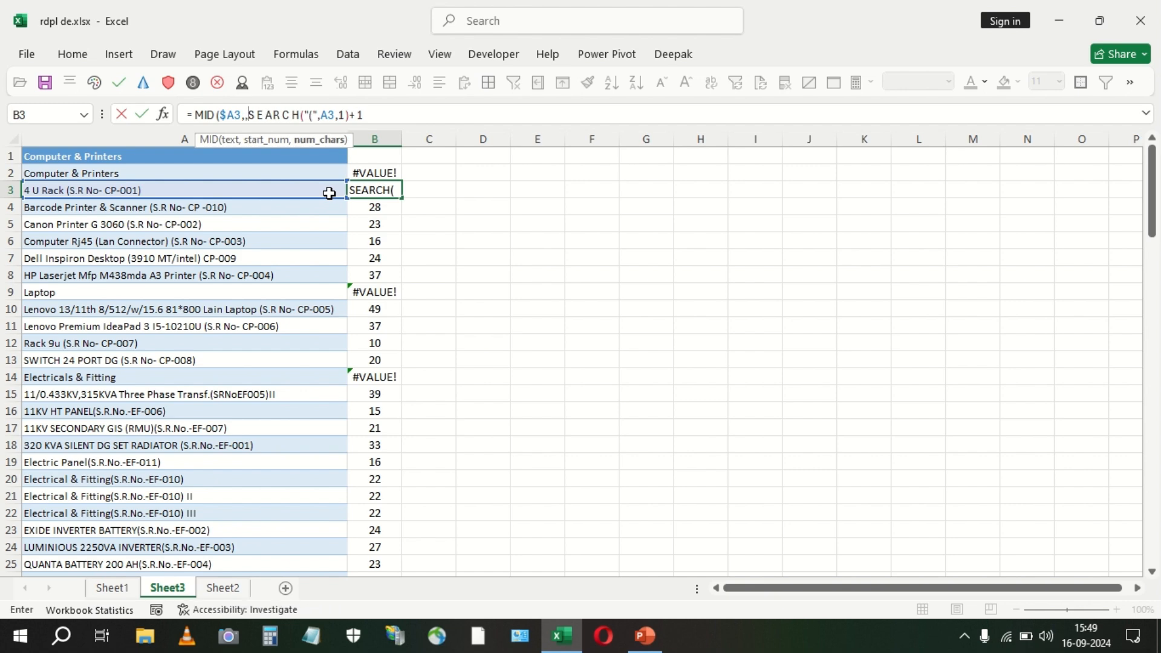
pyautogui.press('BackSpace')
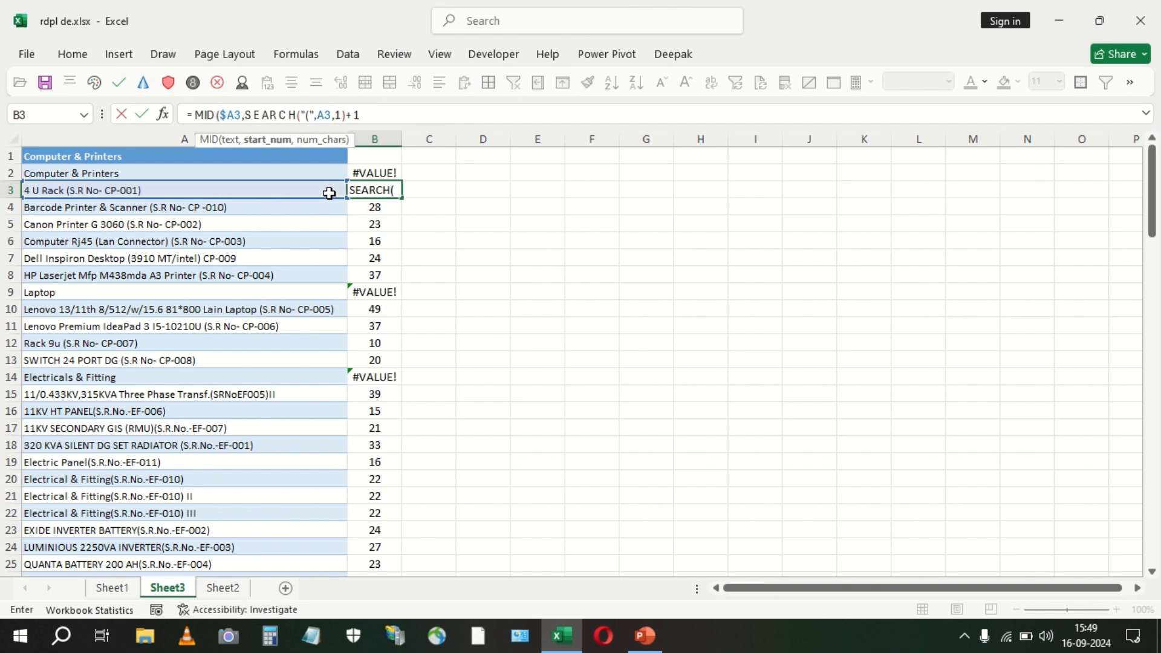
pyautogui.write(',1)')
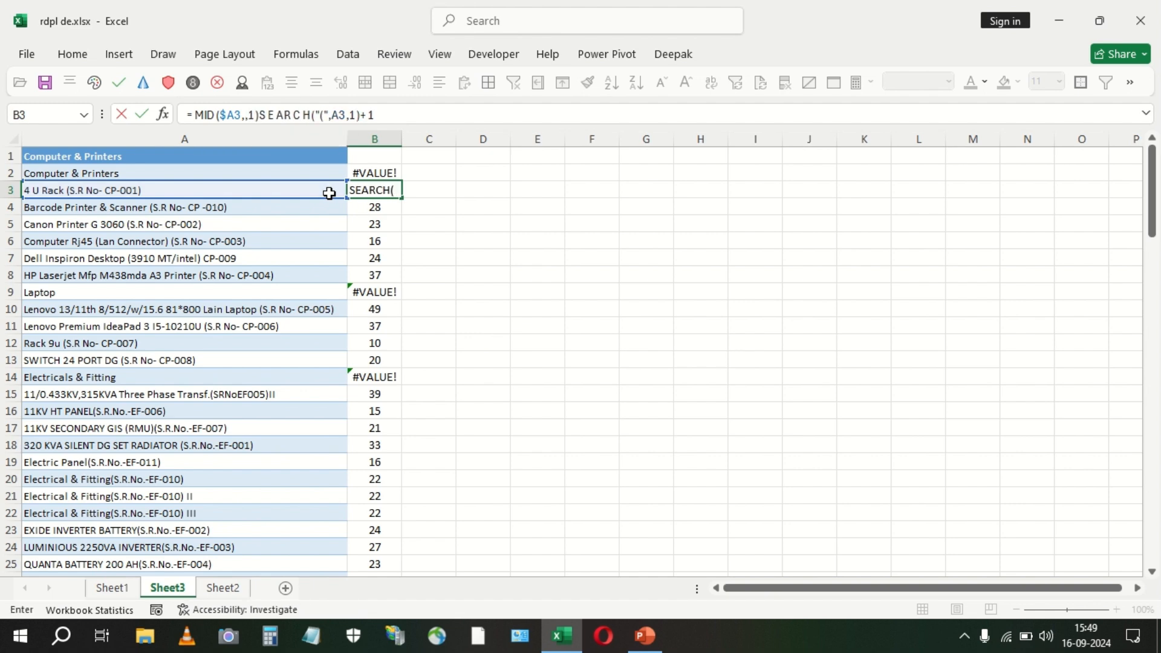
pyautogui.press('BackSpace')
pyautogui.press('BackSpace')
pyautogui.press('BackSpace')
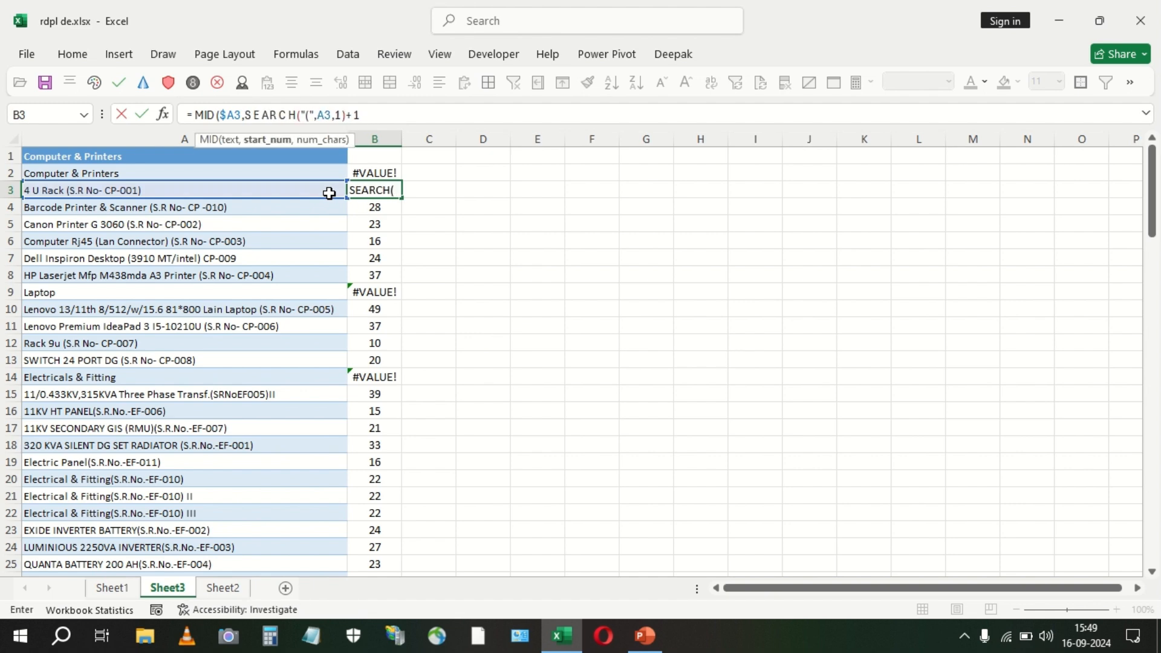
# Finish B3 as =MID($A3,SEARCH("(",A3,1)+1,1) and fill it up to B2 and down column B.
pyautogui.press('End')
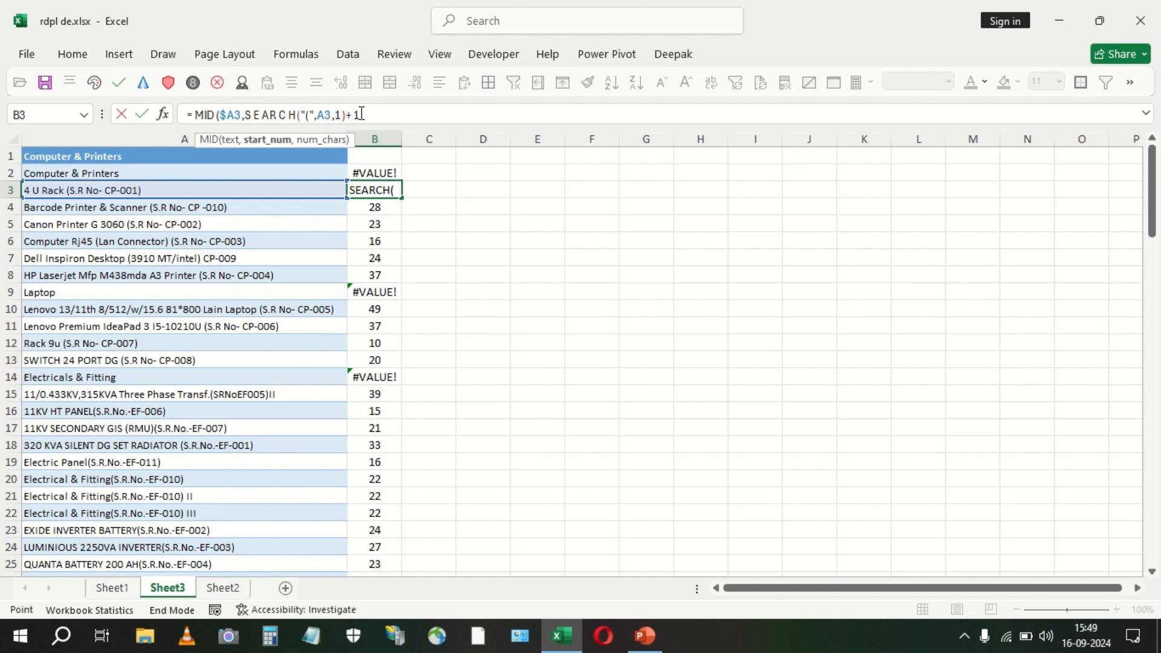
pyautogui.click(393, 111)
pyautogui.write(',1)')
pyautogui.press('Return')
pyautogui.press('Up')
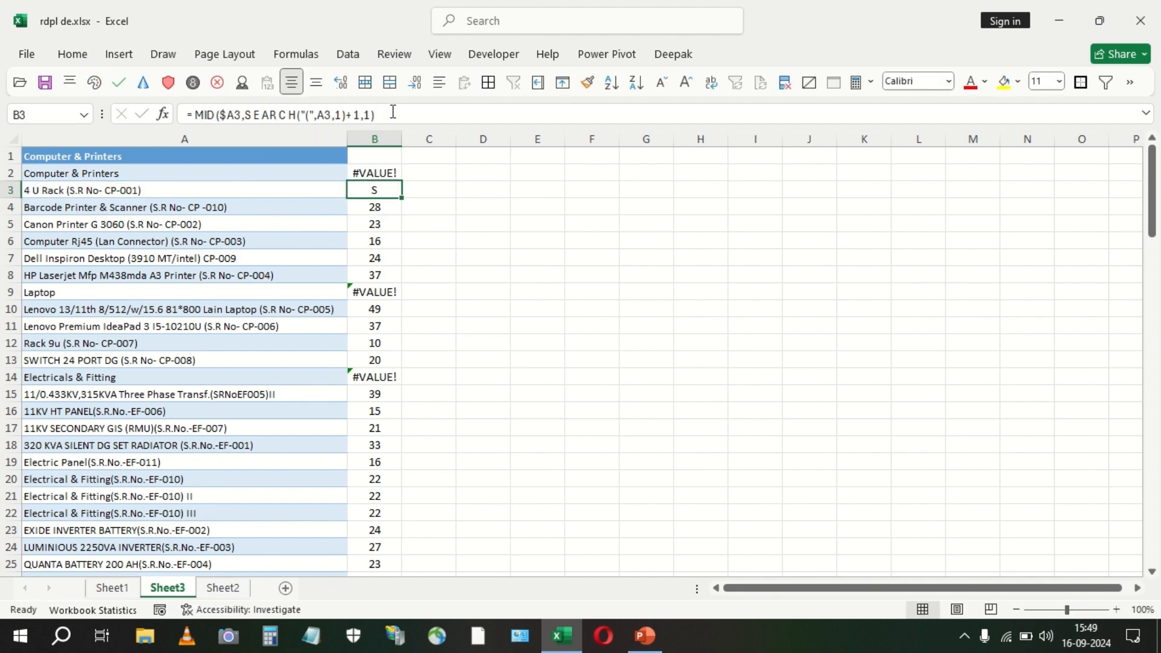
pyautogui.moveTo(401, 197); pyautogui.dragTo(400, 169)
pyautogui.doubleClick(400, 197)
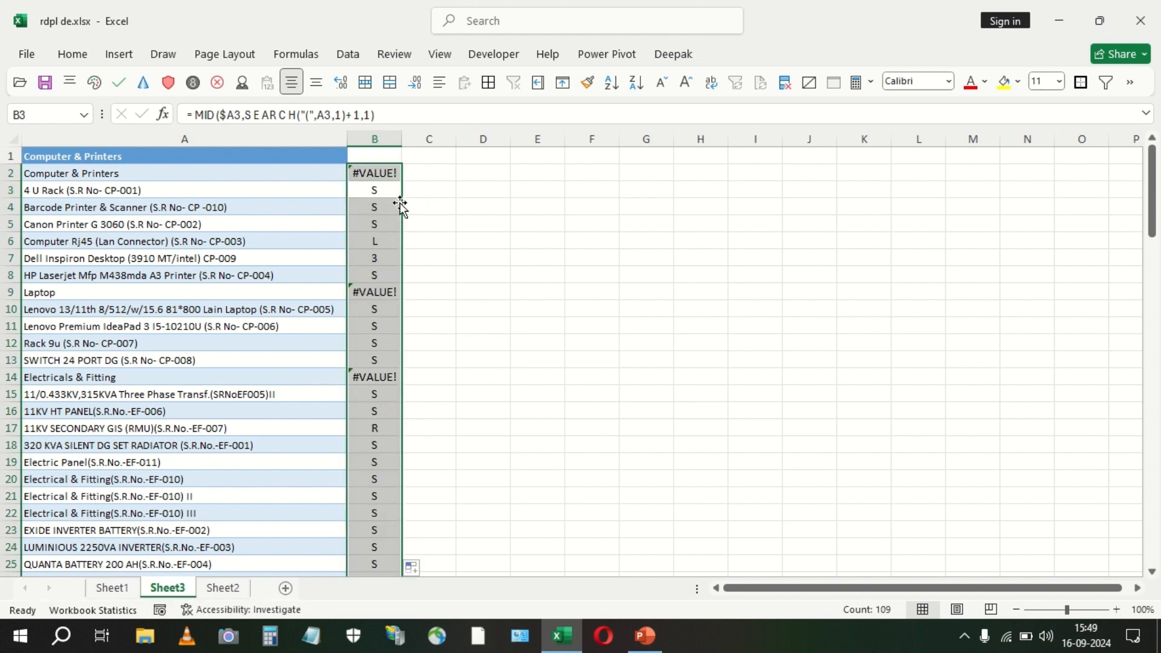
pyautogui.click(390, 192)
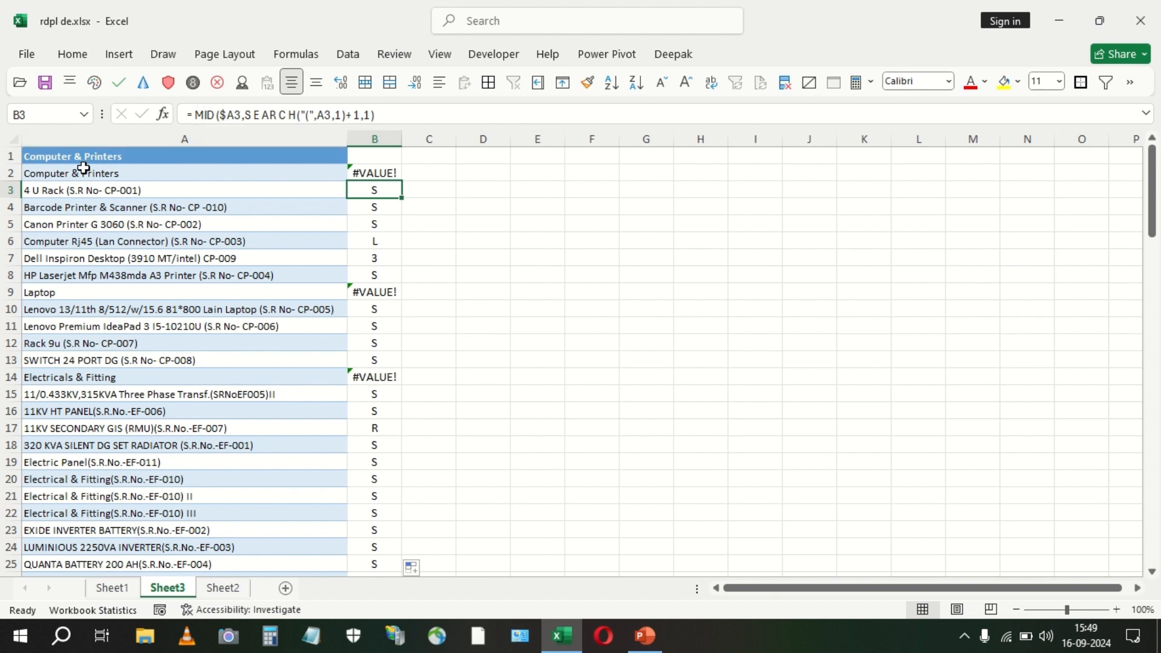
pyautogui.click(200, 117)
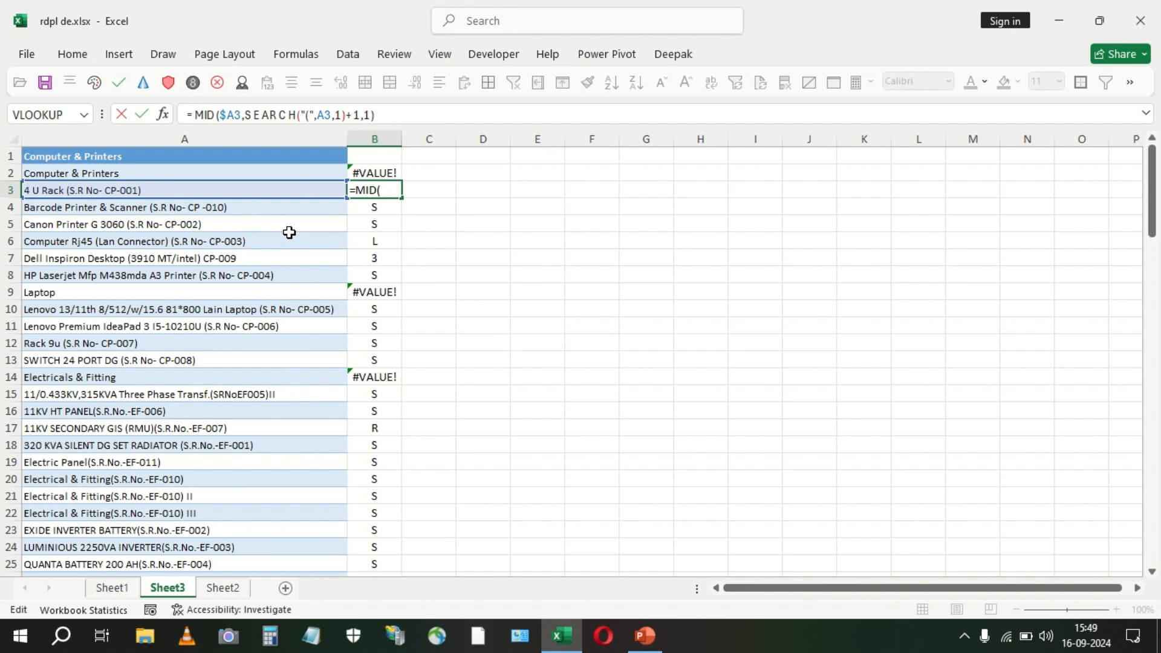
pyautogui.hotkey('ctrl', 'Return')
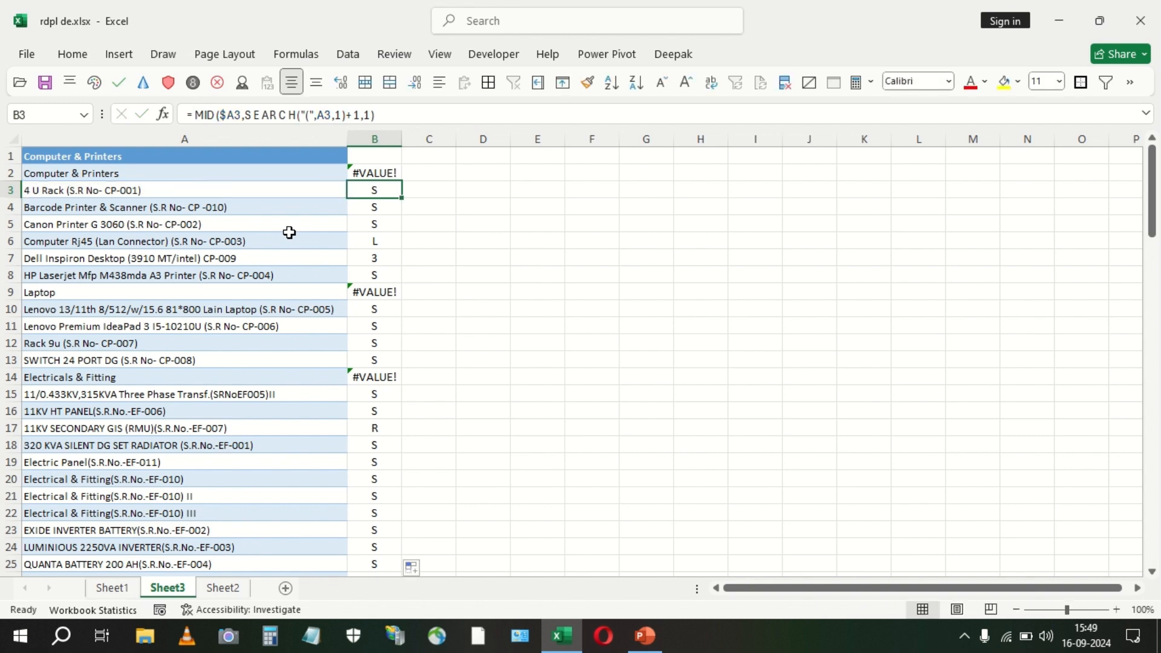
pyautogui.press('Right')
pyautogui.write('=')
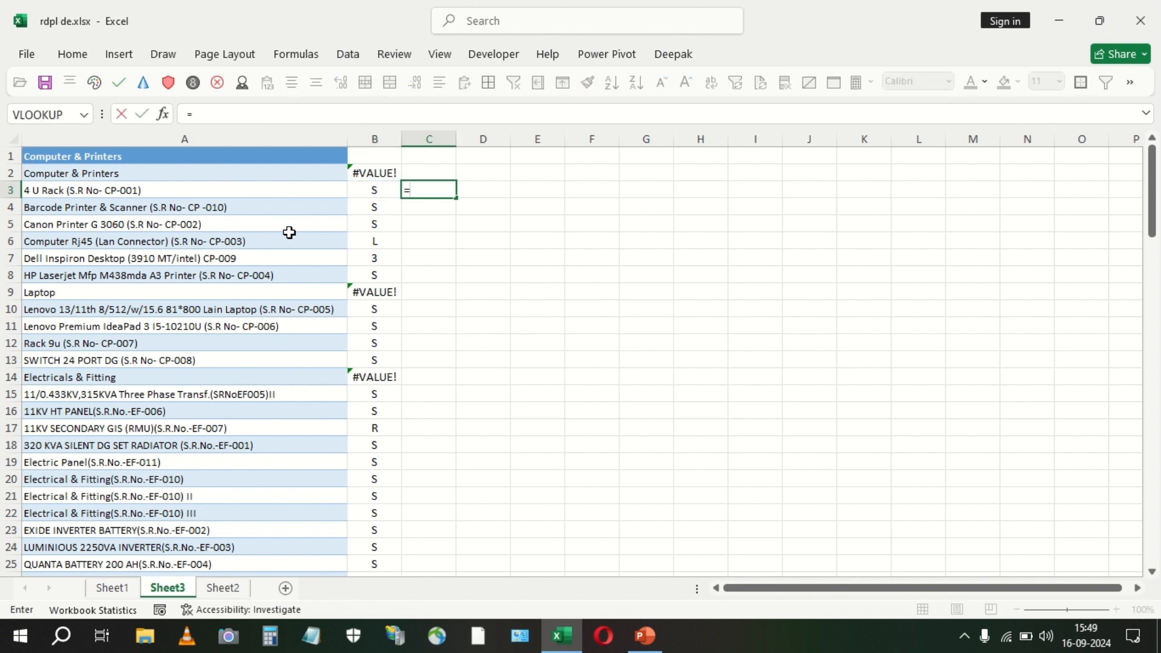
pyautogui.press('Escape')
pyautogui.press('Left')
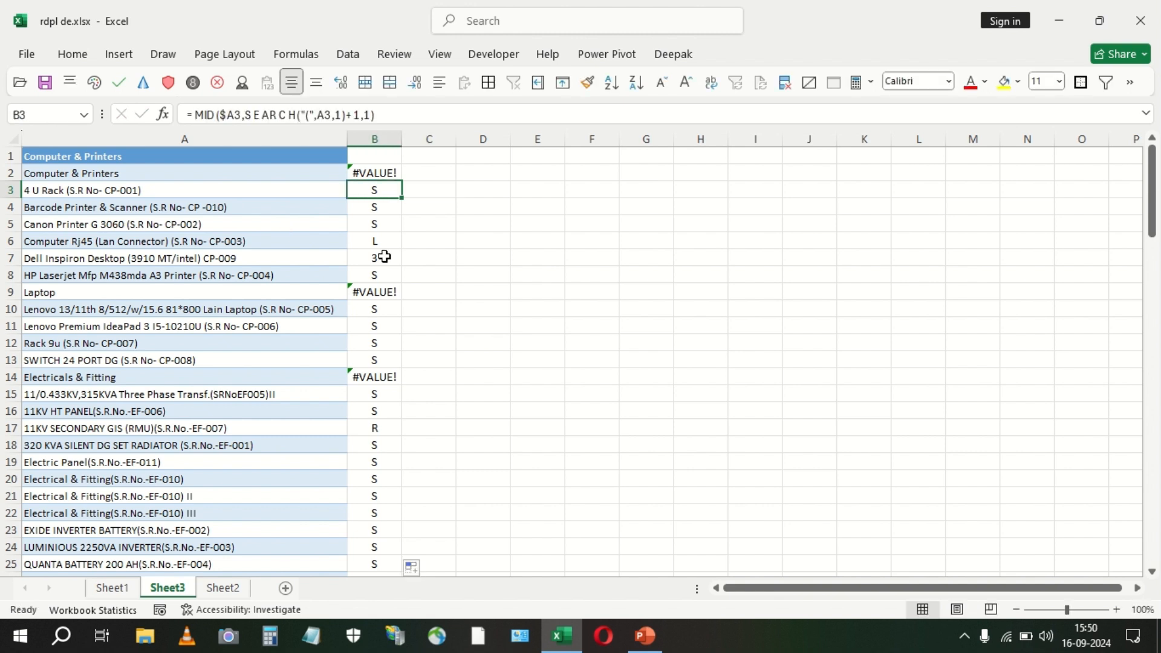
# Reuse the SEARCH part of B3 in cell C3 and lock its column reference as =SEARCH("(",$A3,1).
pyautogui.click(250, 116)
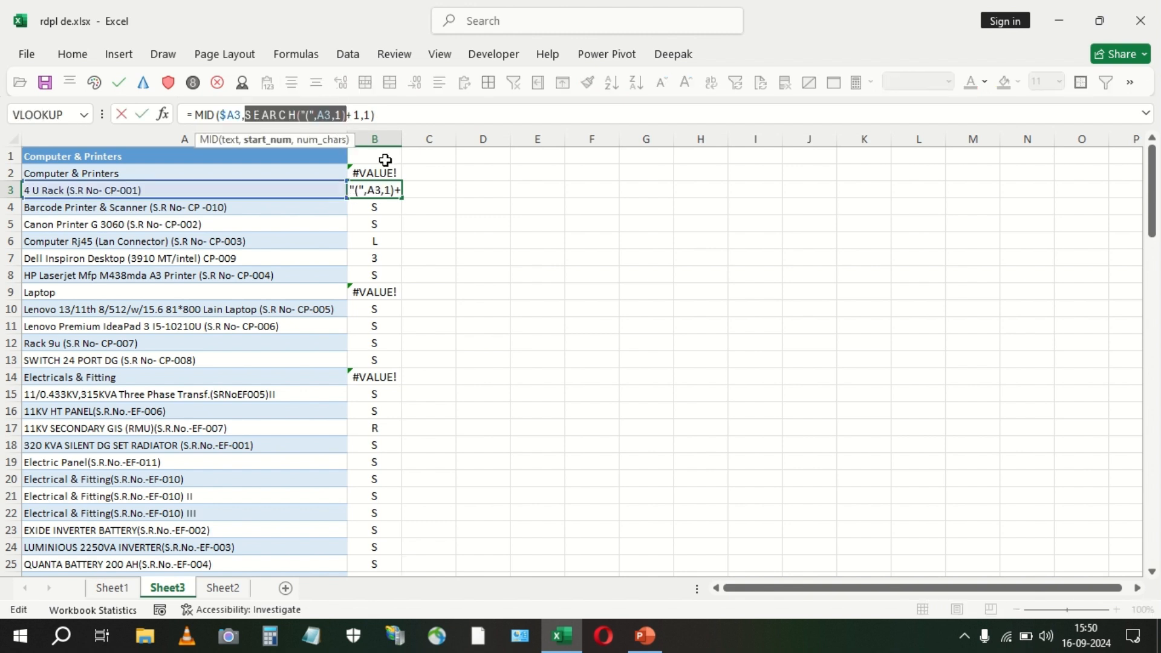
pyautogui.click(429, 189)
pyautogui.write('=SEARCH("(",A3,1)')
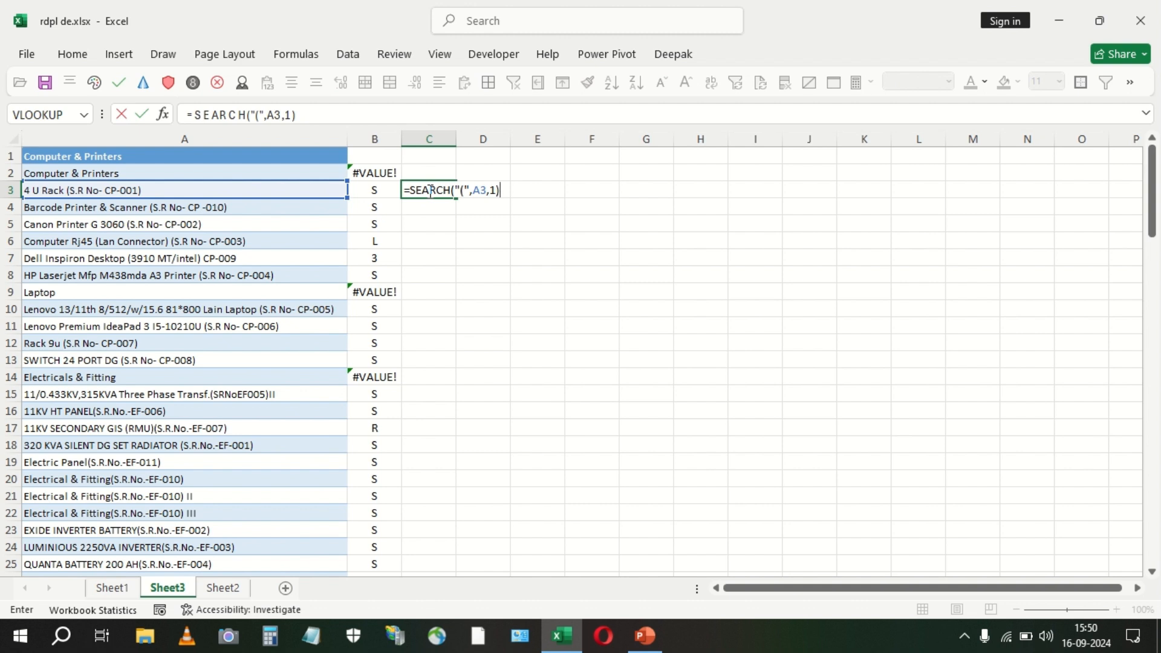
pyautogui.hotkey('ctrl', 'Return')
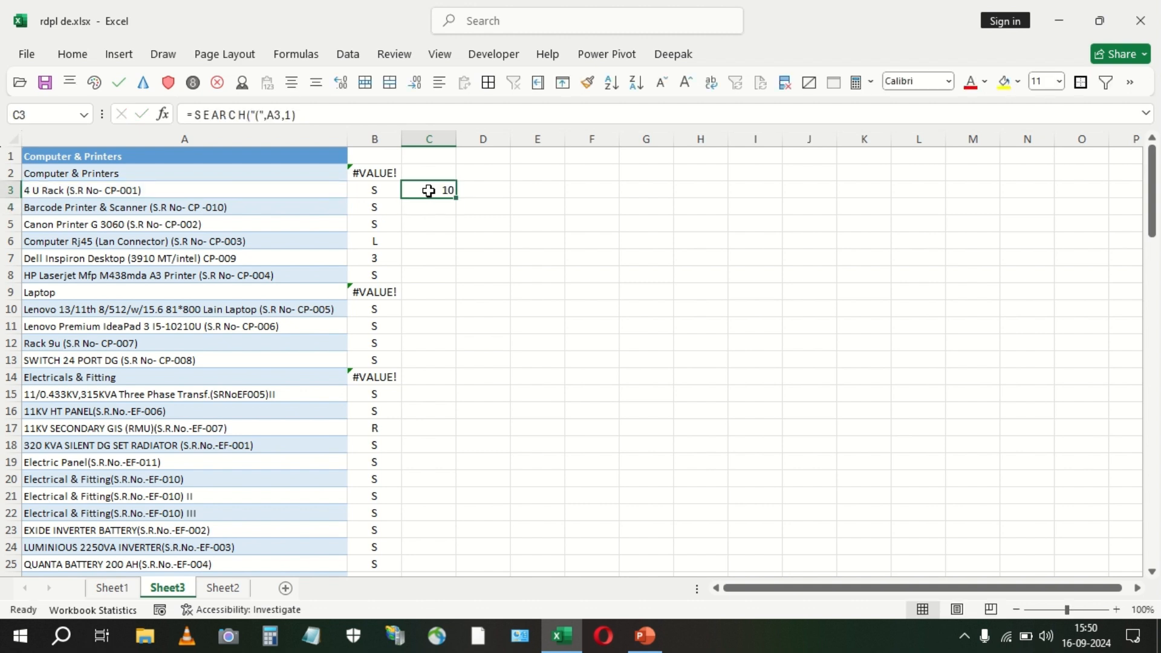
pyautogui.click(269, 115)
pyautogui.write('$')
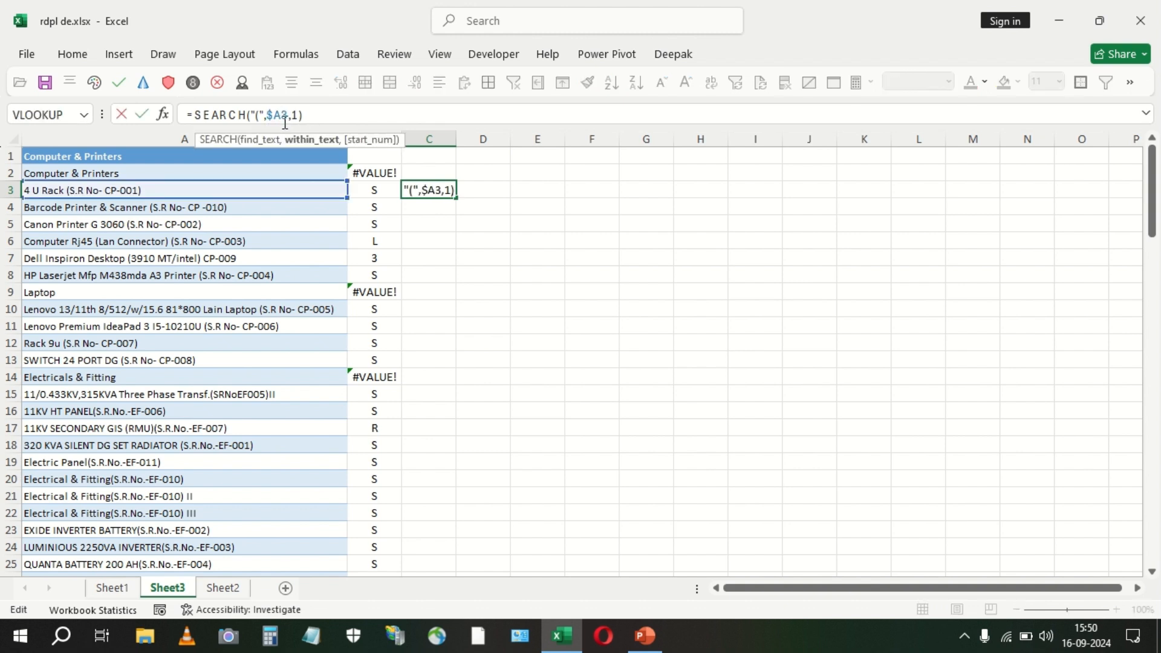
# Change the SEARCH reference in B3's MID formula to $A3 and refill the formula across column B from B2 down.
pyautogui.click(367, 192)
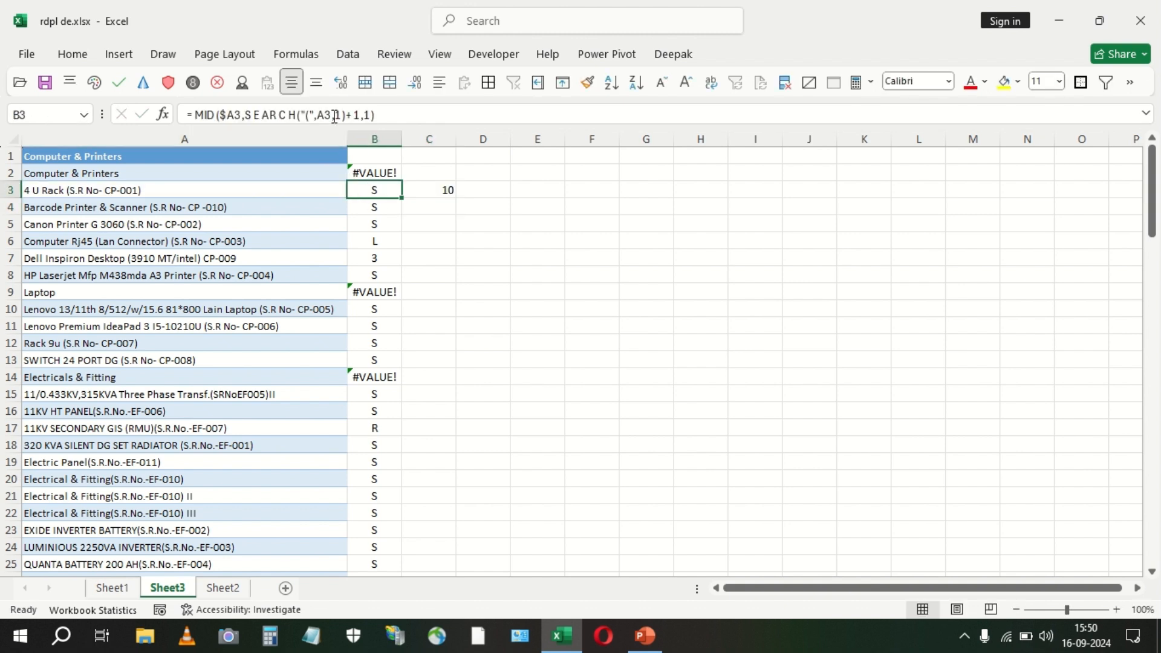
pyautogui.click(318, 115)
pyautogui.write('$')
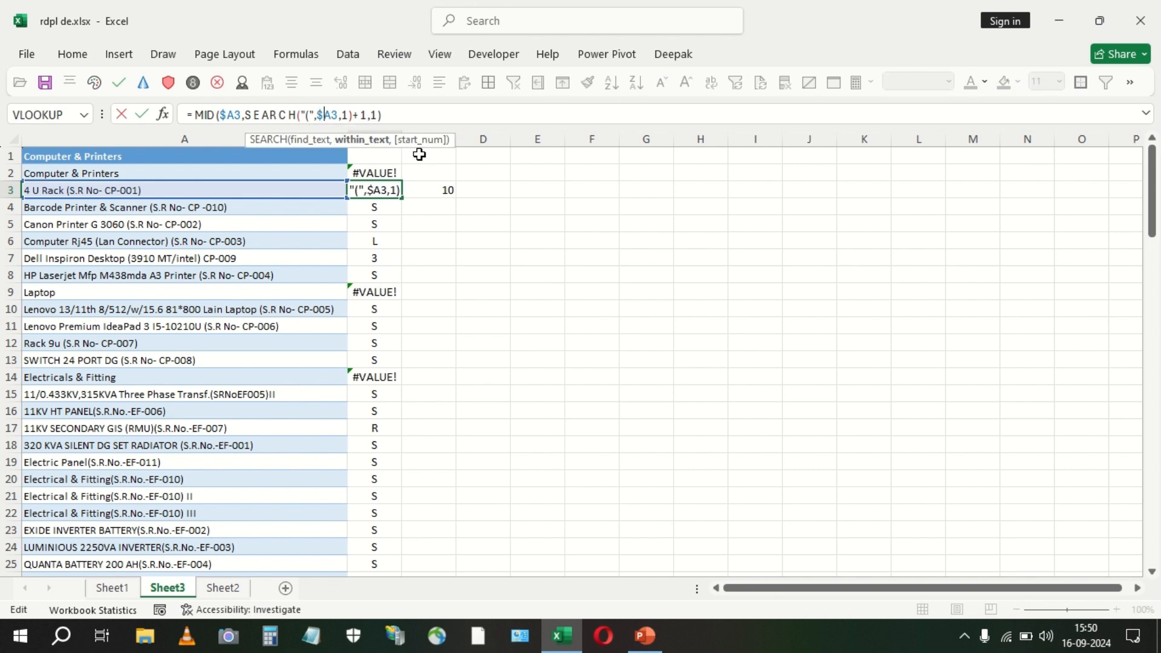
pyautogui.hotkey('ctrl', 'Return')
pyautogui.moveTo(402, 198); pyautogui.dragTo(399, 177)
pyautogui.doubleClick(401, 199)
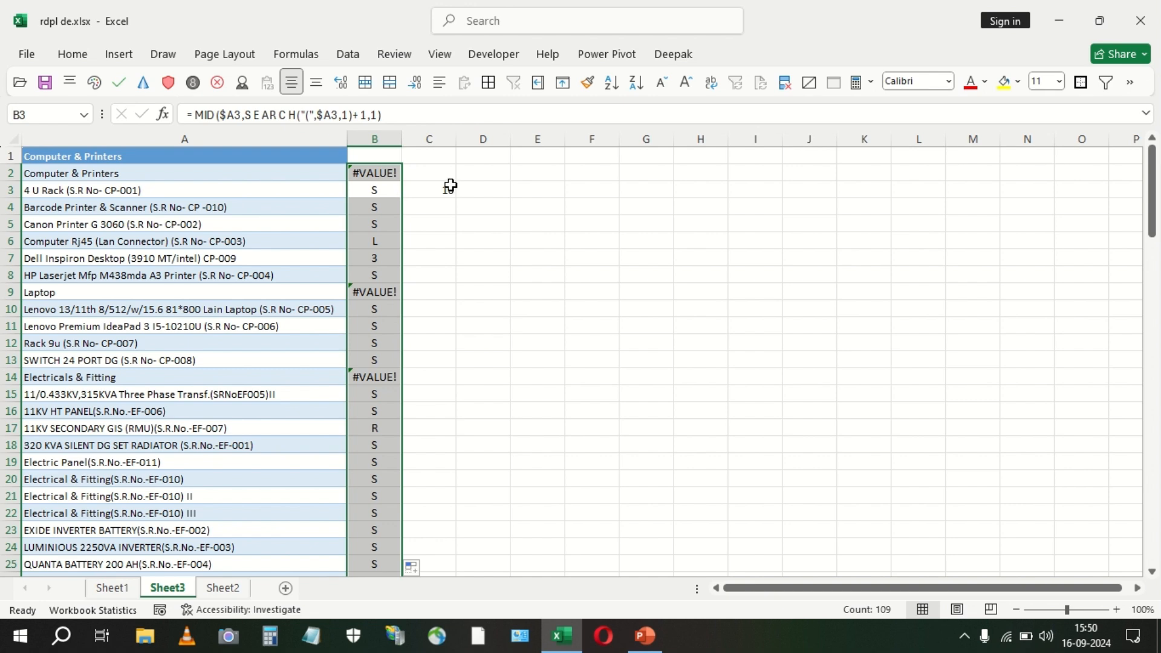
# Enter the headings 1st "S" in B1 and start in C1.
pyautogui.click(448, 189)
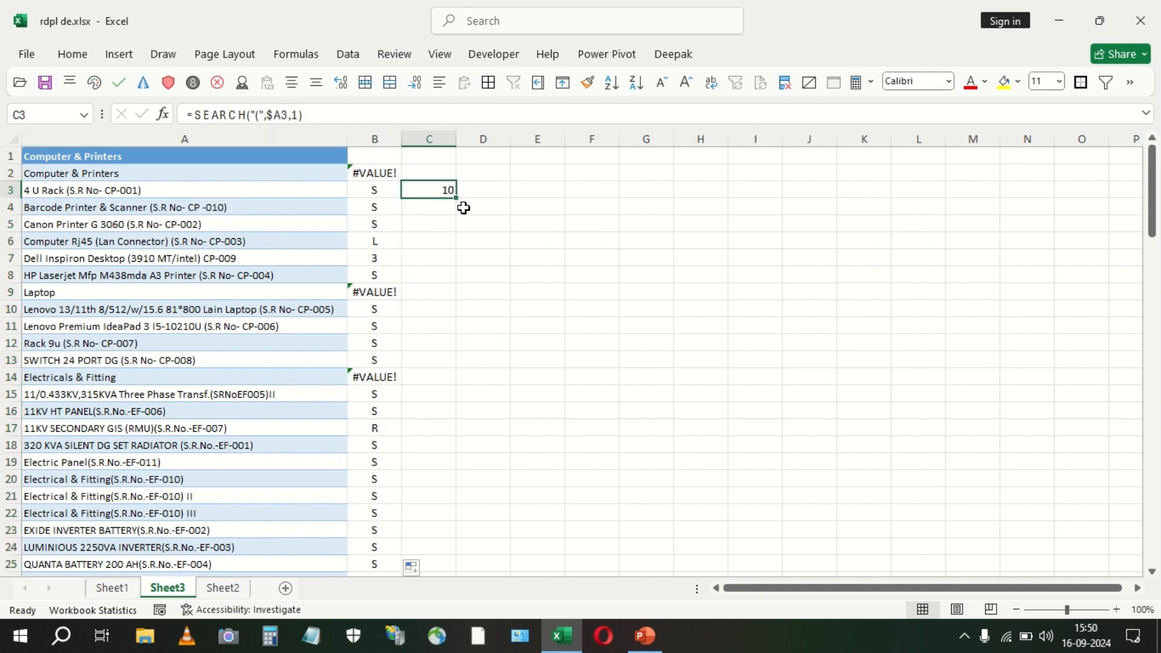
pyautogui.click(385, 157)
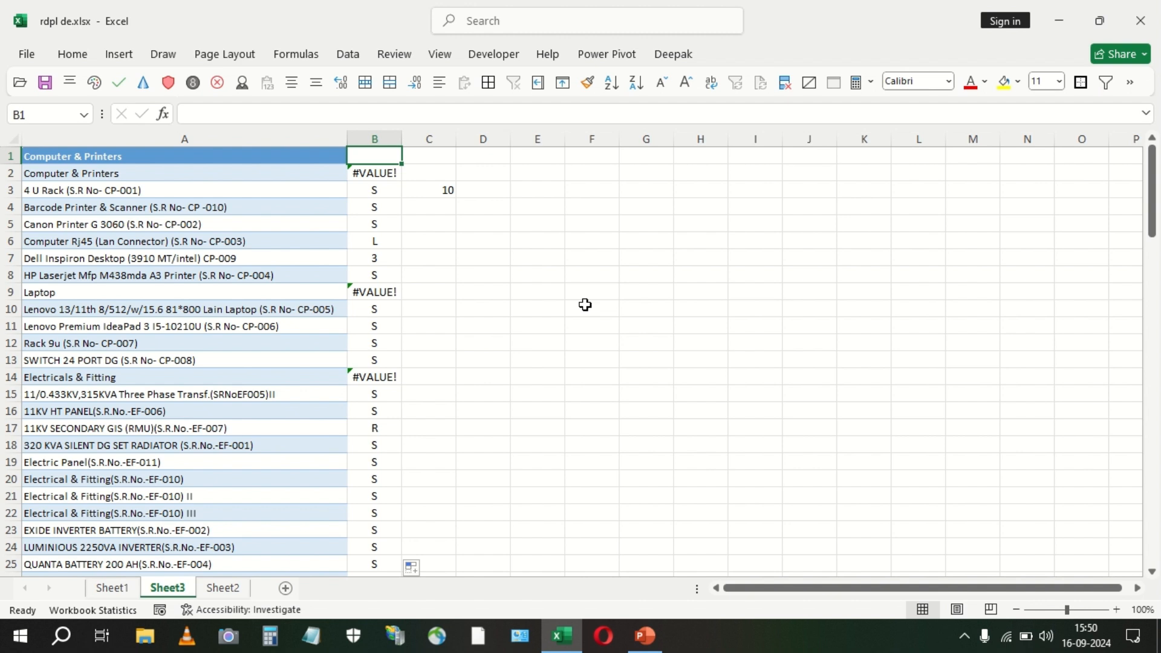
pyautogui.write('1st')
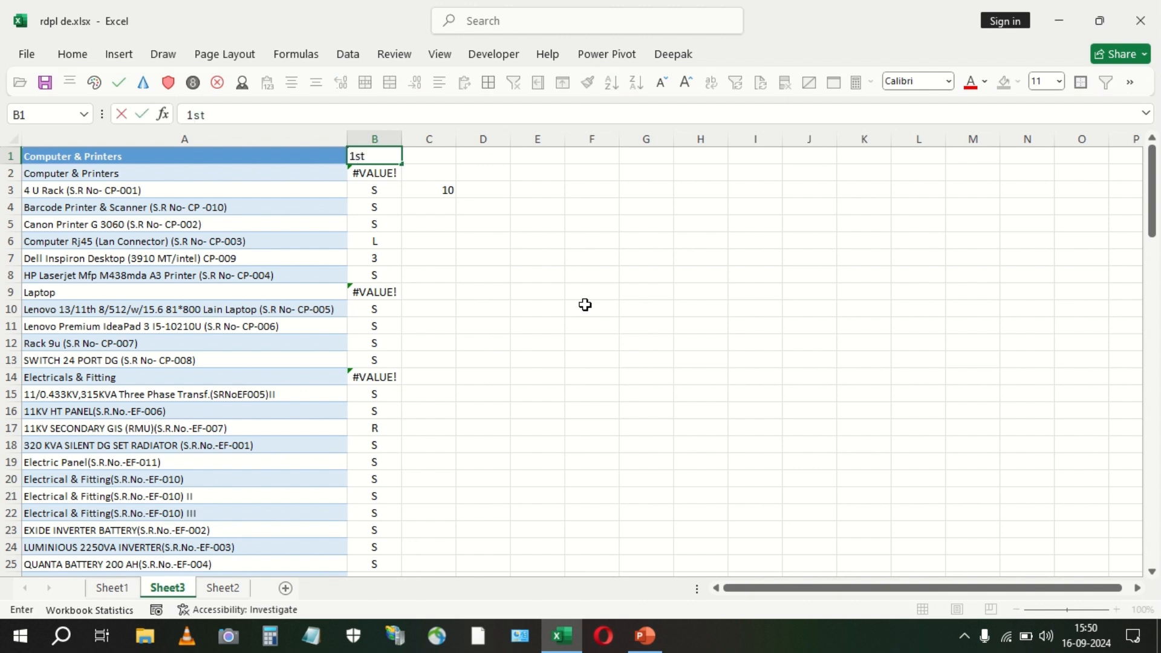
pyautogui.press('Return')
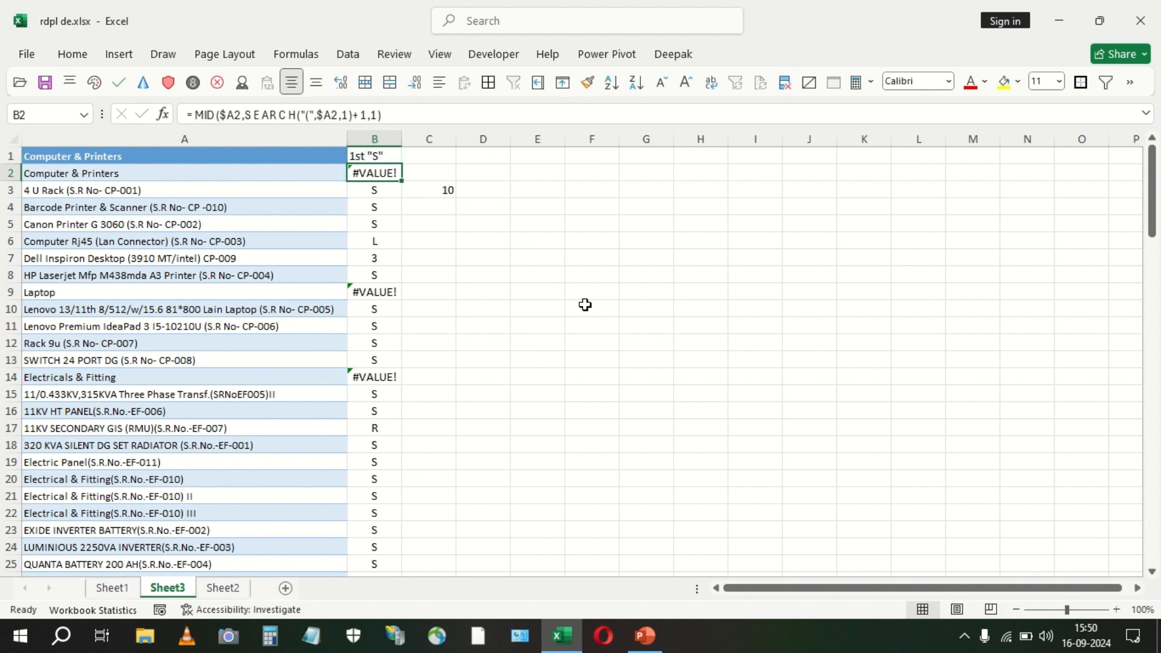
pyautogui.press('Up')
pyautogui.press('Right')
pyautogui.write('sta')
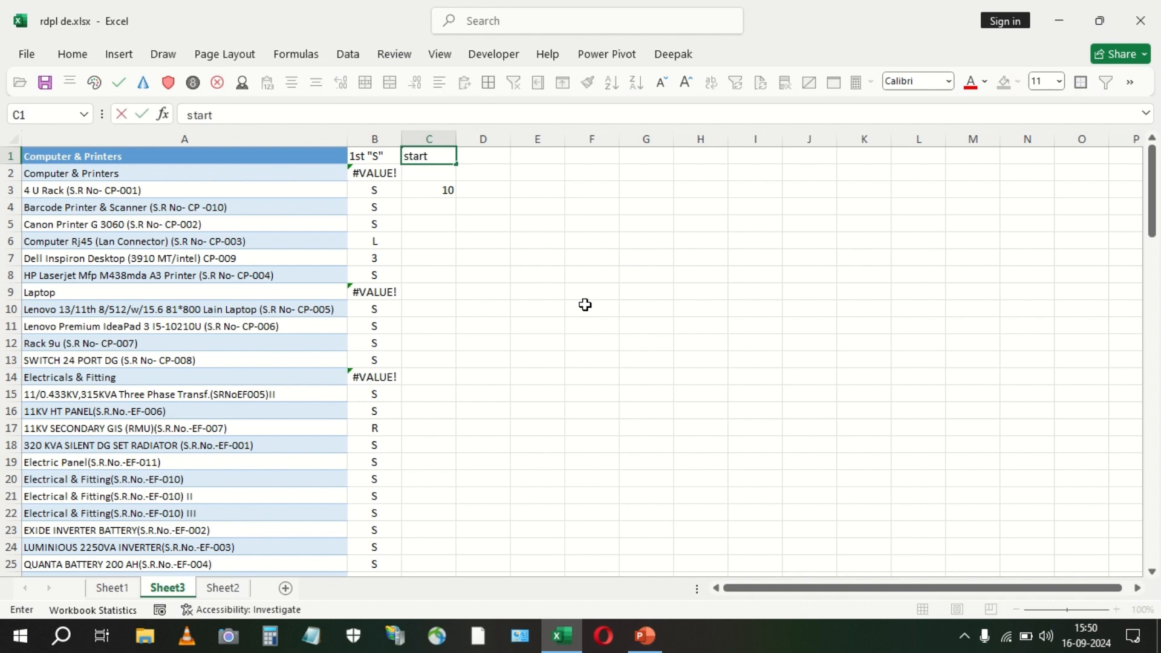
pyautogui.press('Return')
# Copy the SEARCH formula from C3 into C2.
pyautogui.press('Down')
pyautogui.hotkey('ctrl', 'c')
pyautogui.press('Up')
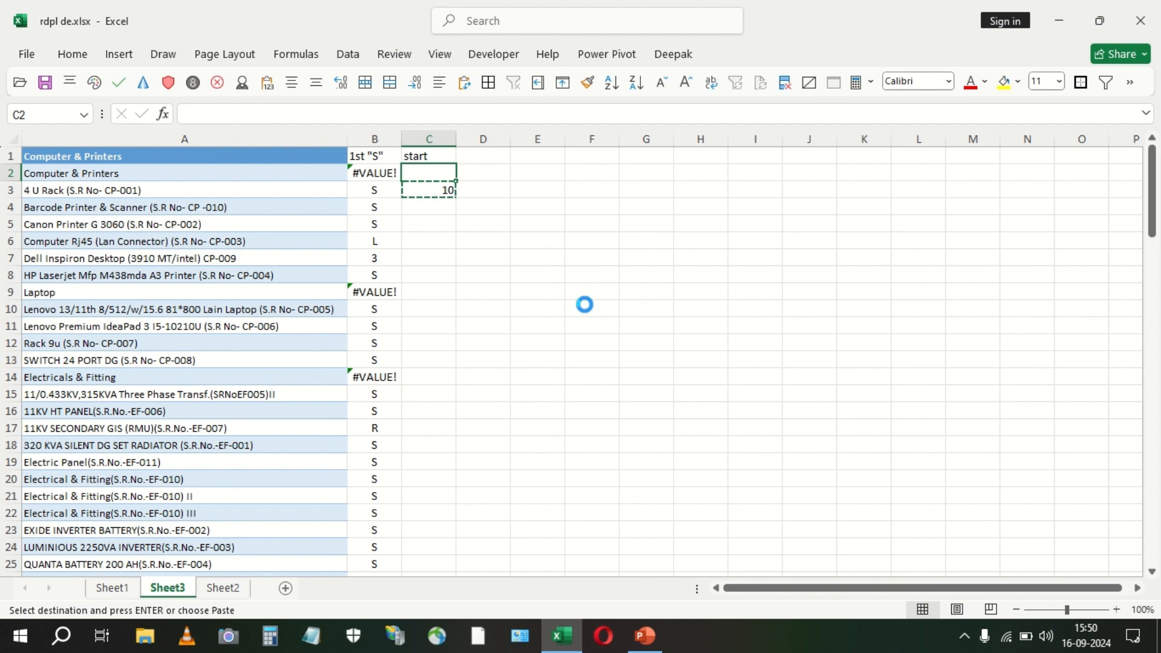
pyautogui.press('Return')
pyautogui.press('Down')
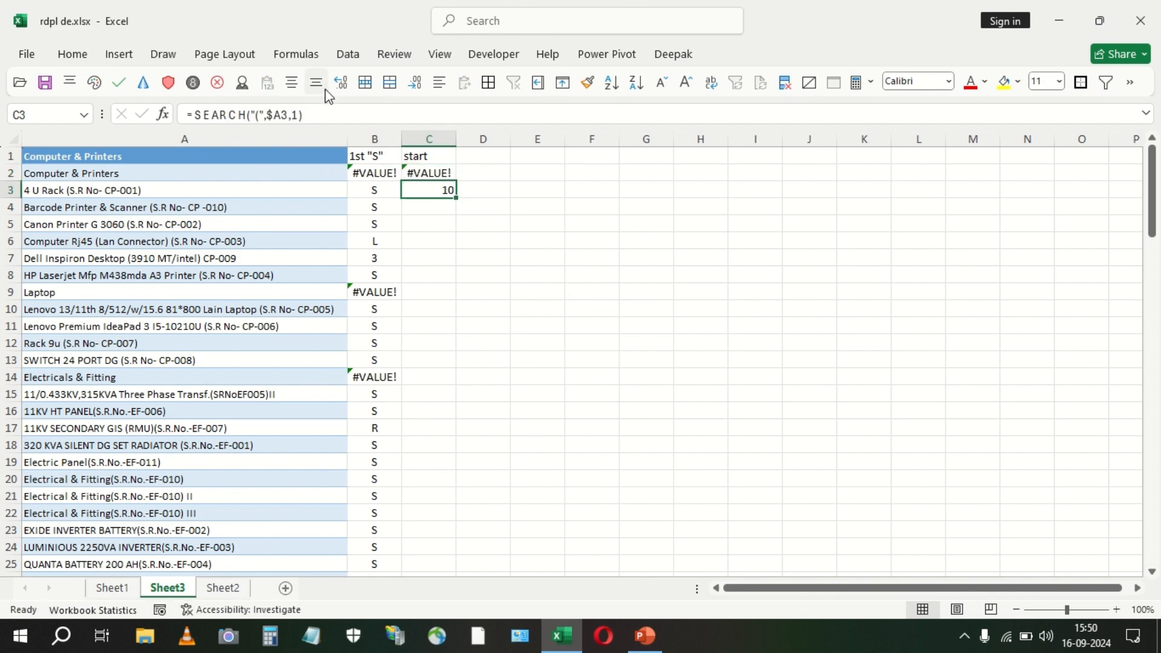
# Centre the contents of columns B to O and fill the SEARCH formula from C3 down column C.
pyautogui.hotkey('ctrl', 'a')
pyautogui.click(382, 139)
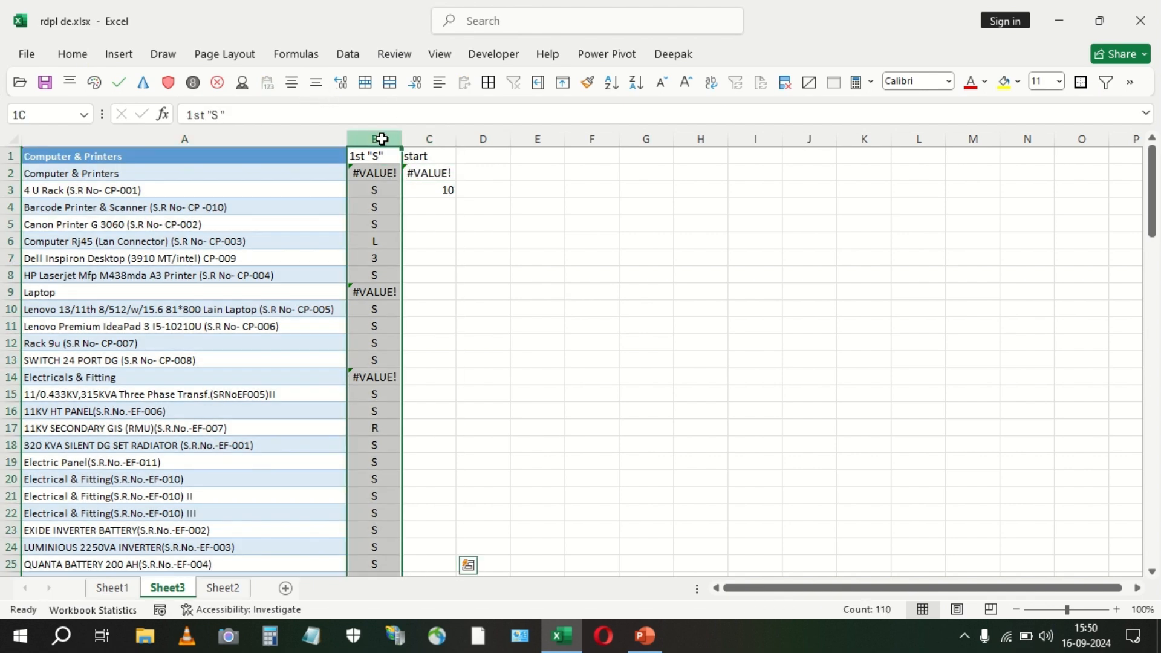
pyautogui.moveTo(382, 139); pyautogui.dragTo(1067, 140)
pyautogui.click(292, 87)
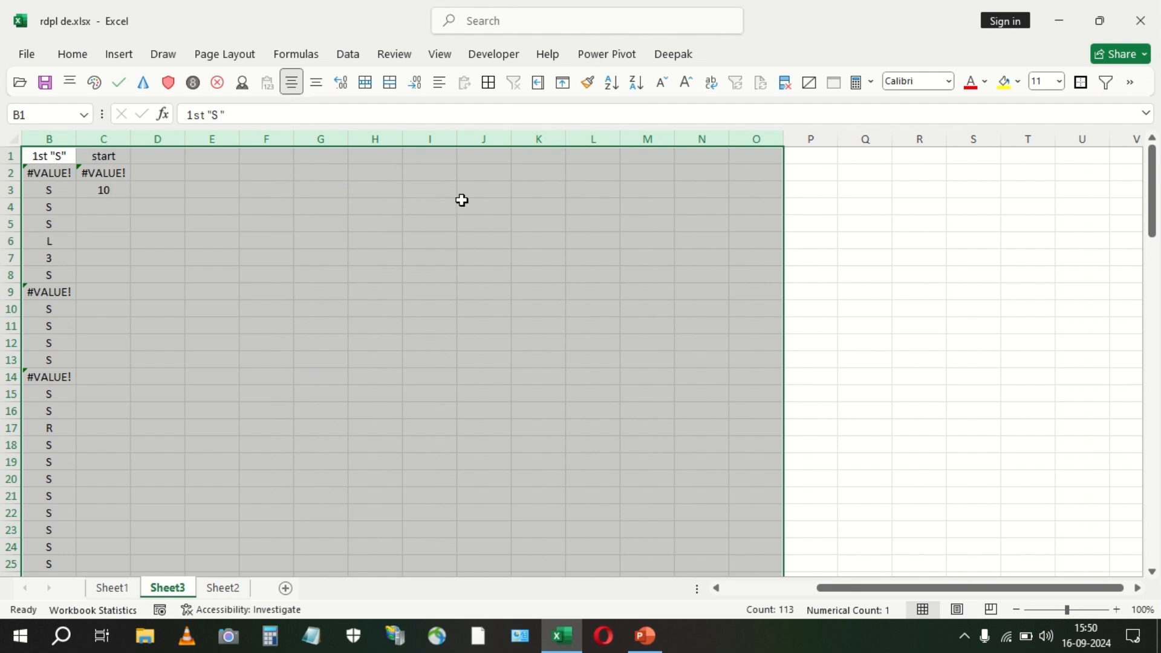
pyautogui.hotkey('ctrl', 'Home')
pyautogui.click(431, 191)
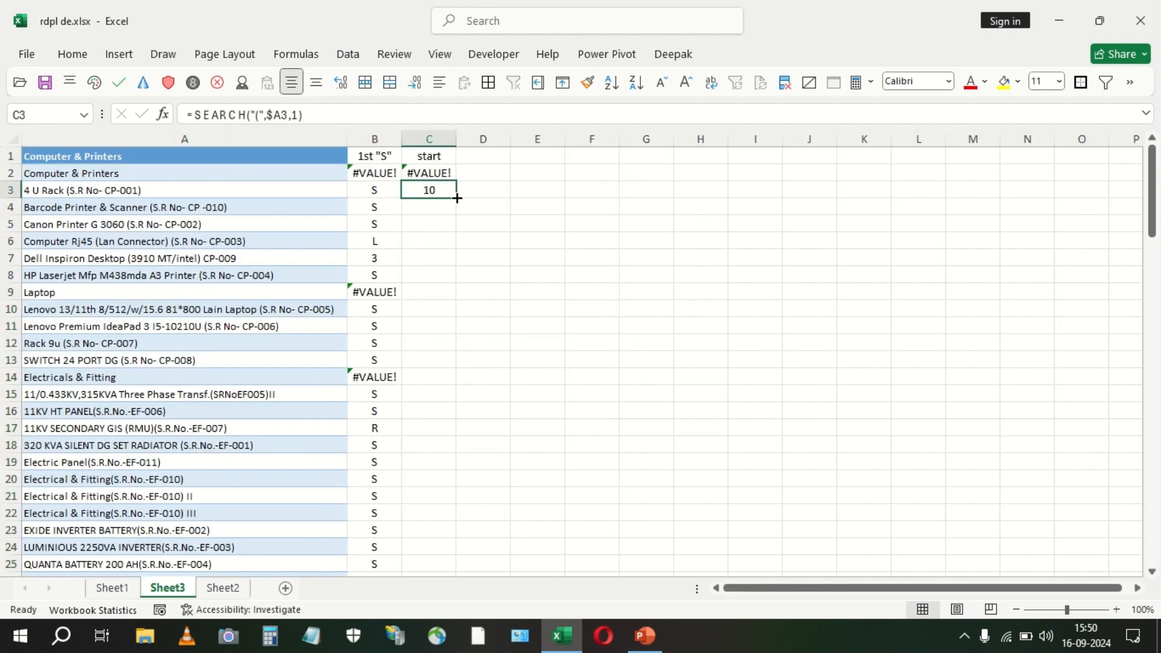
pyautogui.doubleClick(457, 199)
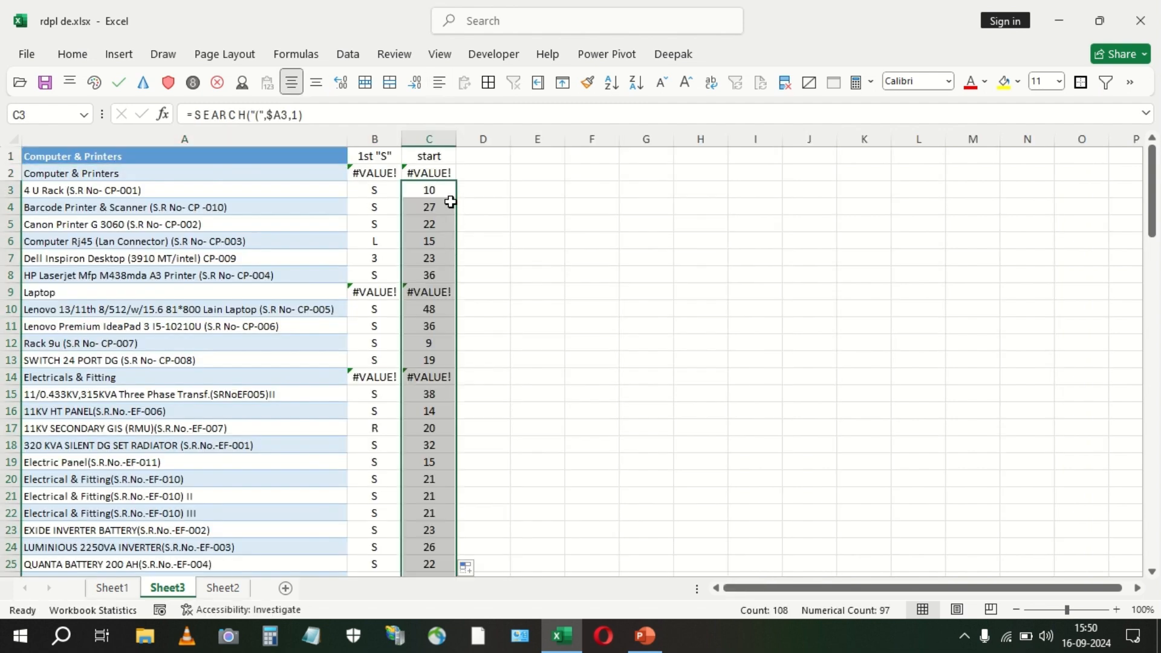
# Enter the heading end in D1.
pyautogui.click(435, 190)
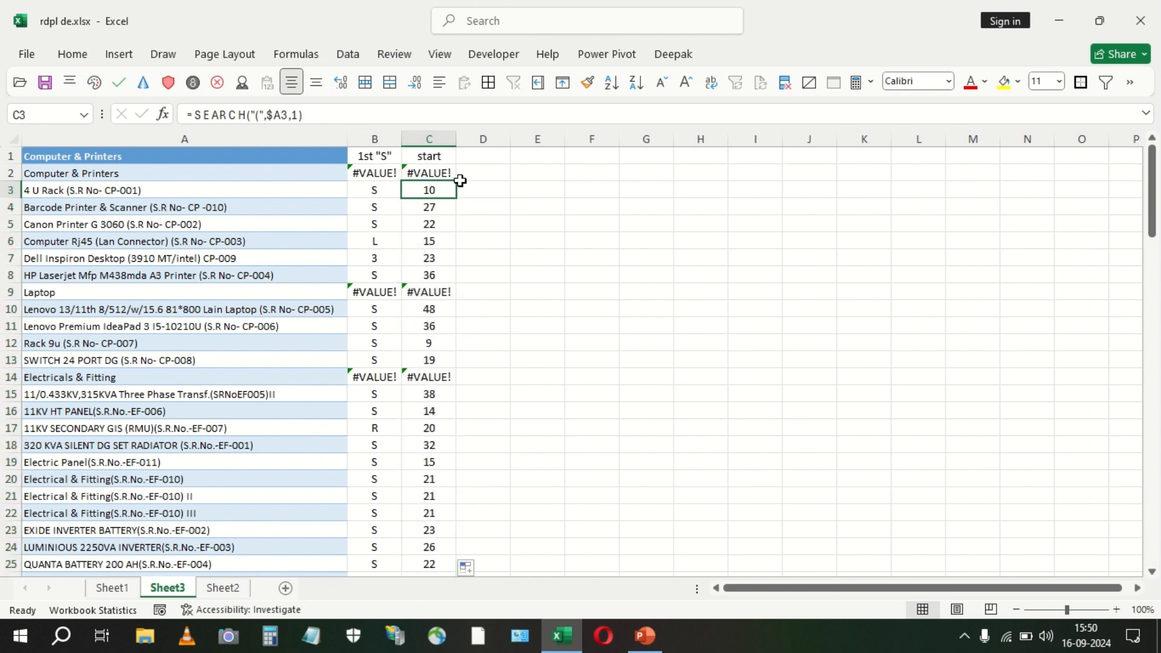
pyautogui.click(473, 156)
pyautogui.write('end')
pyautogui.press('Return')
pyautogui.press('Return')
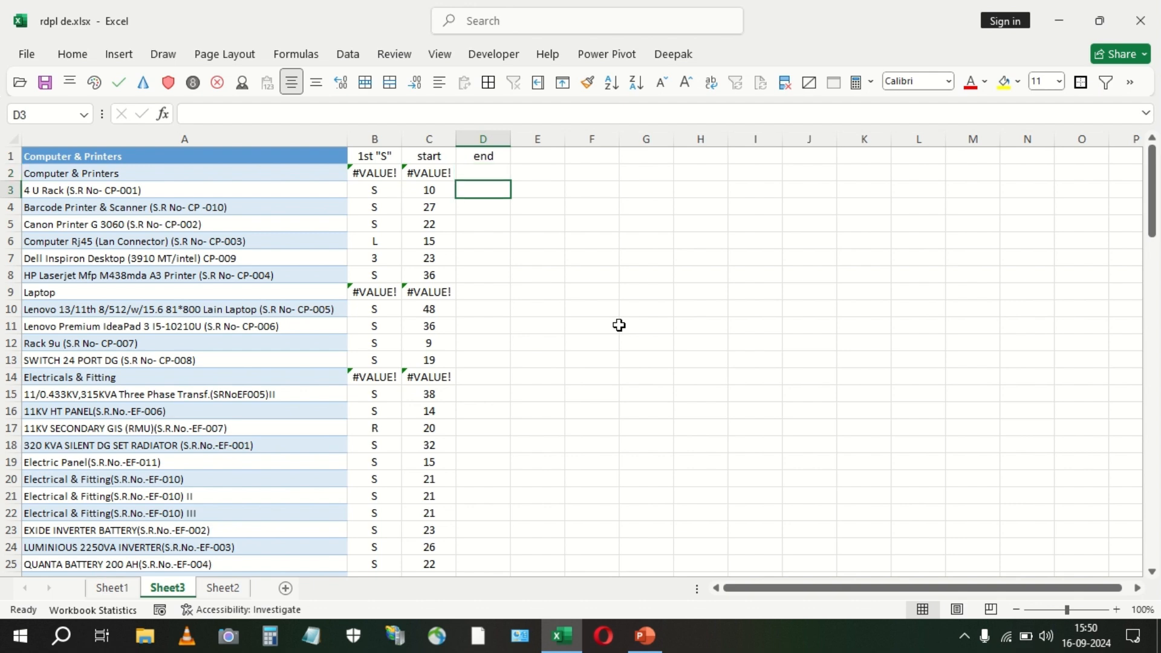
# Enter the formula =SEARCH(")",A3,1) in D3 to find the closing bracket's position.
pyautogui.write('=se')
pyautogui.press('Tab')
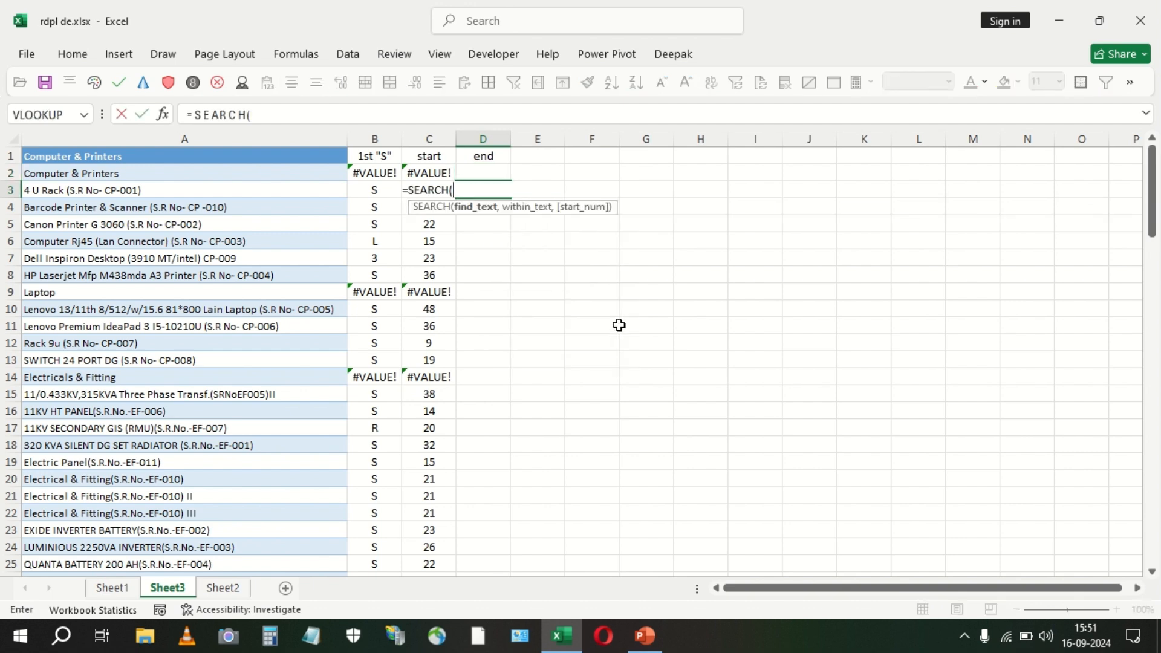
pyautogui.write('")",')
pyautogui.press('Left')
pyautogui.press('Left')
pyautogui.press('Left')
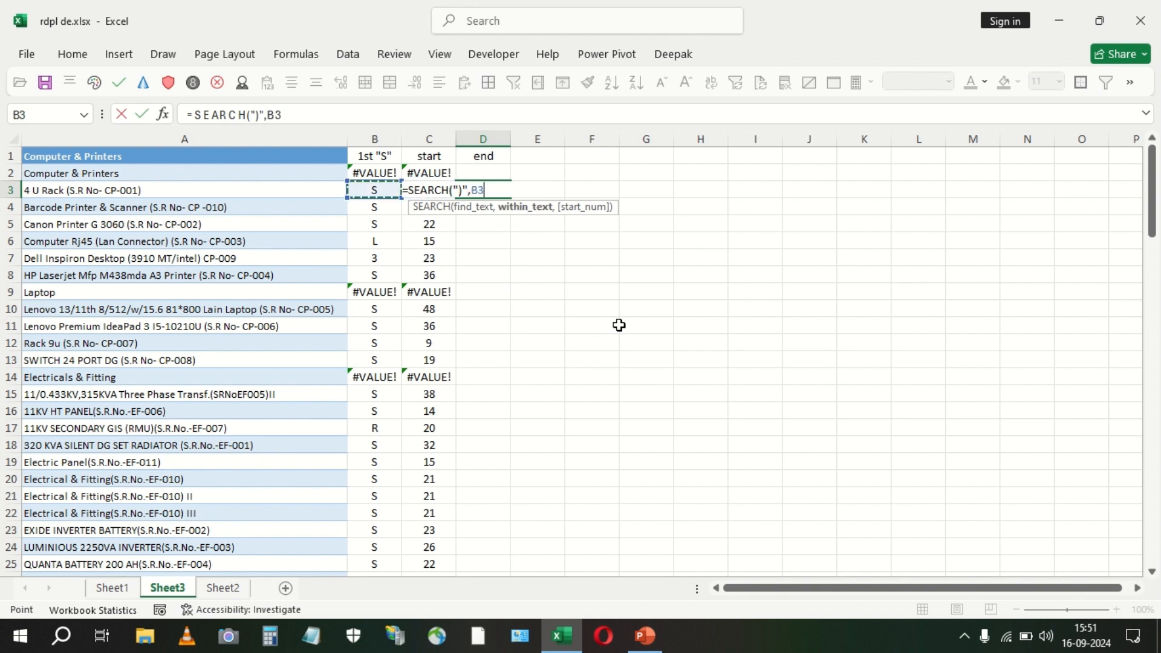
pyautogui.write(',1')
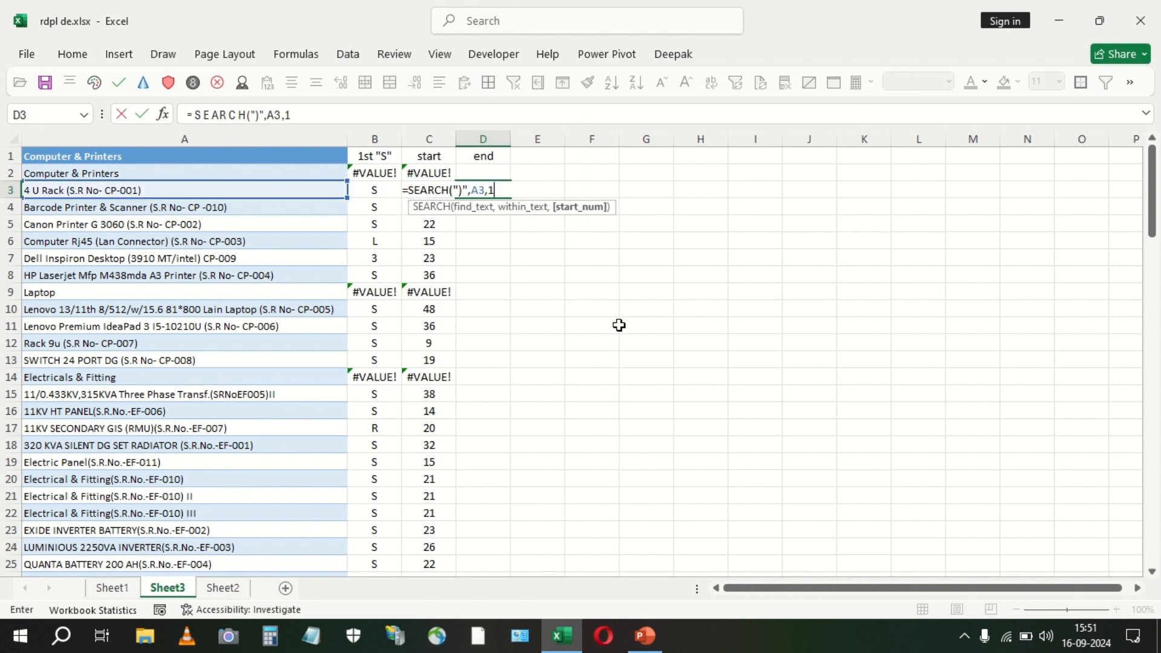
pyautogui.write(')')
pyautogui.press('Return')
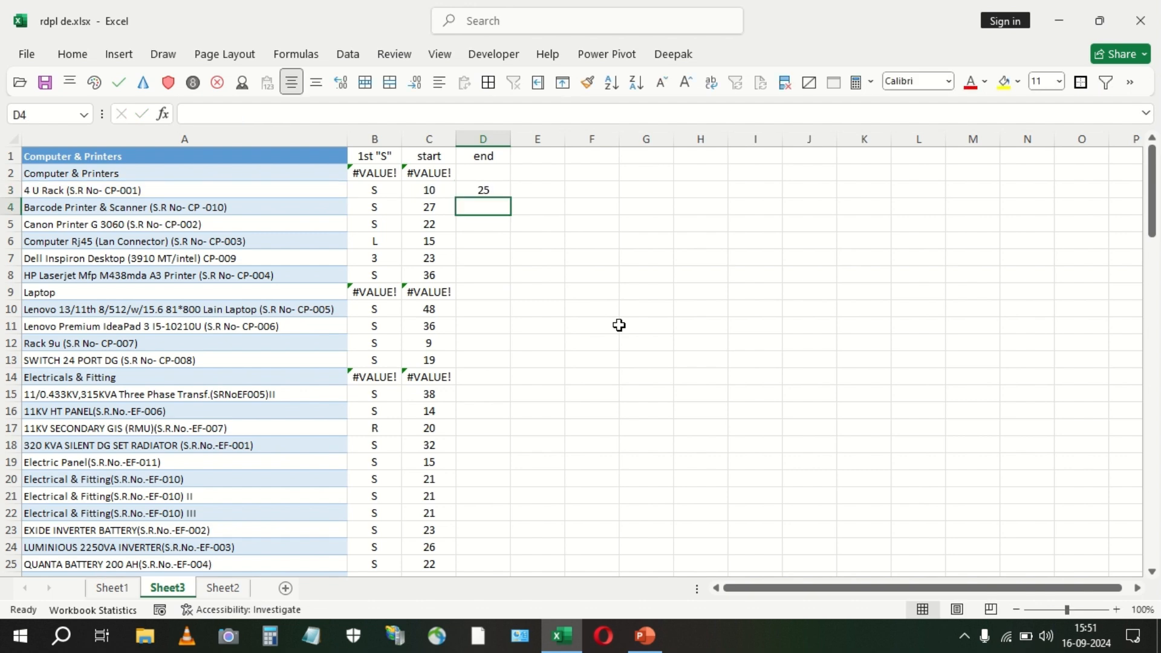
# Fill the closing-bracket SEARCH formula from D3 down column D to the last data row.
pyautogui.press('Up')
pyautogui.press('Left')
pyautogui.hotkey('ctrl', 'Down')
pyautogui.press('Right')
pyautogui.hotkey('ctrl', 'shift', 'Up')
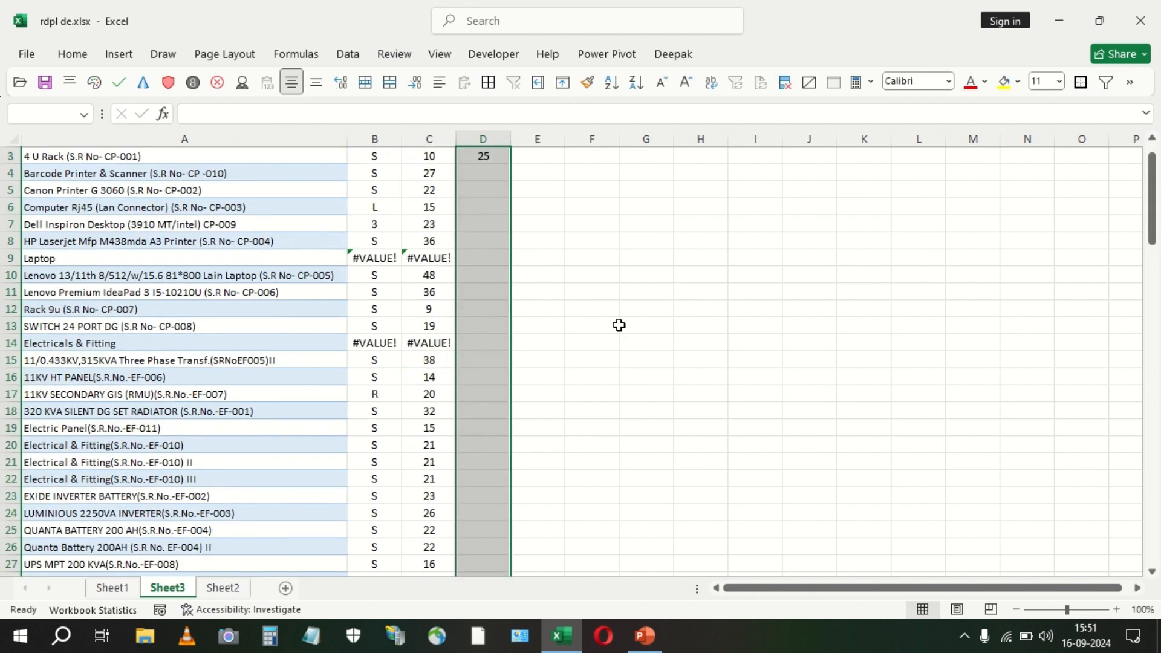
pyautogui.hotkey('ctrl', 'd')
# Copy the closing-bracket SEARCH formula from column D into D2.
pyautogui.hotkey('ctrl', 'Up')
pyautogui.press('Down')
pyautogui.hotkey('ctrl', 'c')
pyautogui.press('Down')
pyautogui.hotkey('ctrl', 'c')
pyautogui.press('Up')
pyautogui.press('Return')
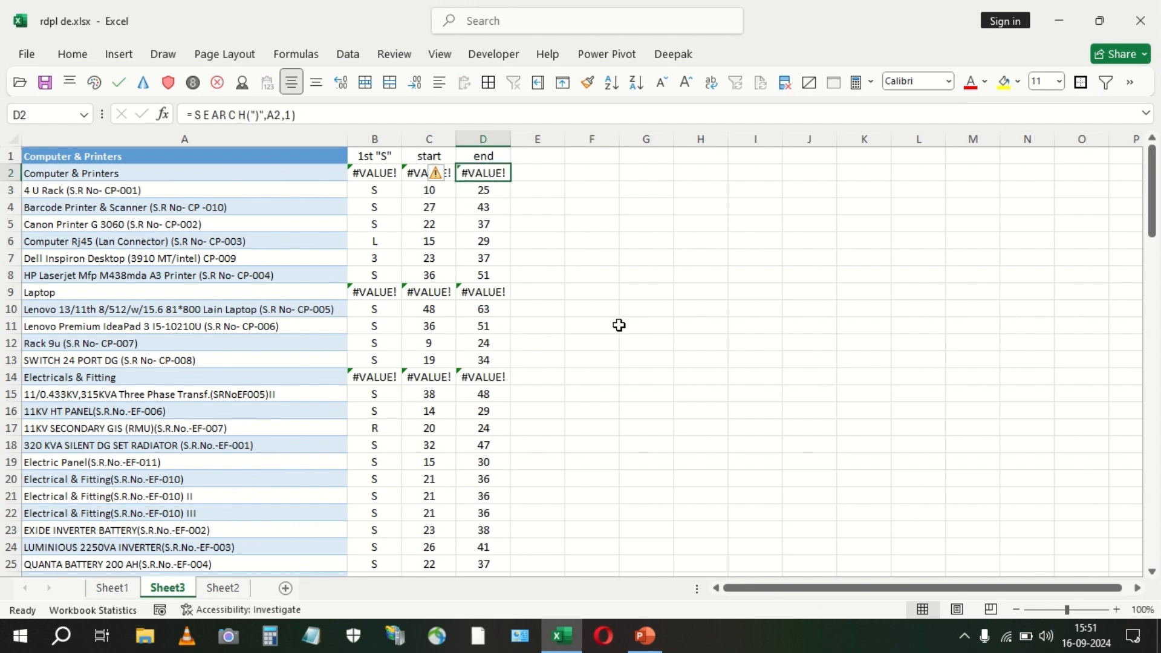
# Copy the text of C3's opening-bracket SEARCH formula and paste it unchanged into E3.
pyautogui.press('Down')
pyautogui.press('Left')
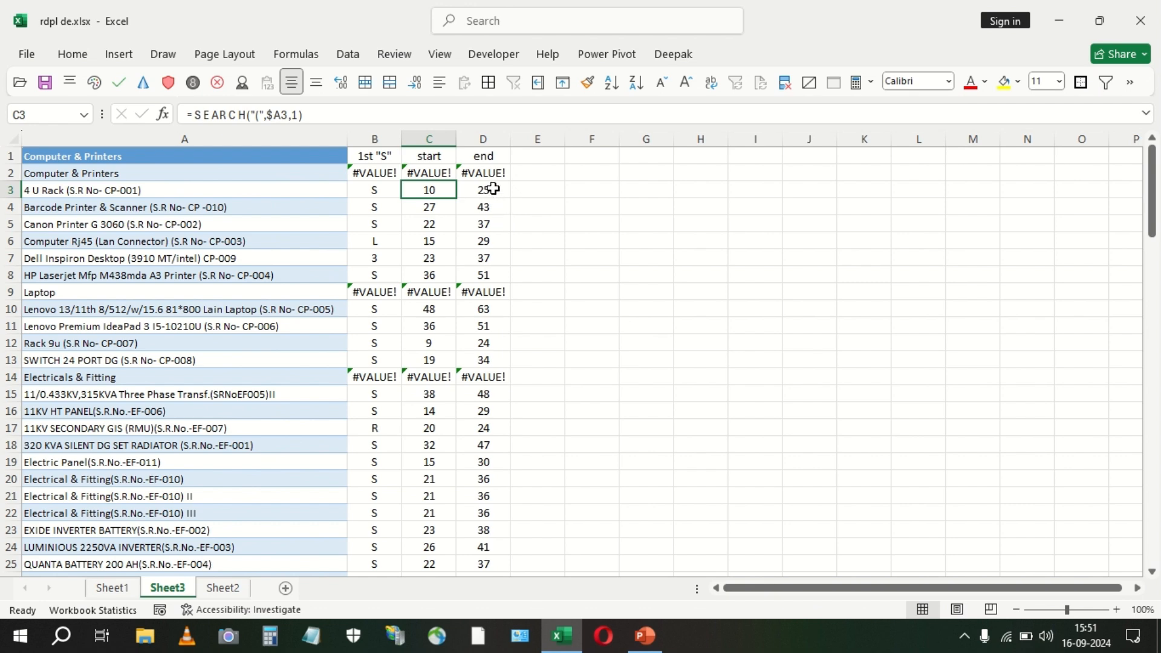
pyautogui.click(494, 189)
pyautogui.click(528, 191)
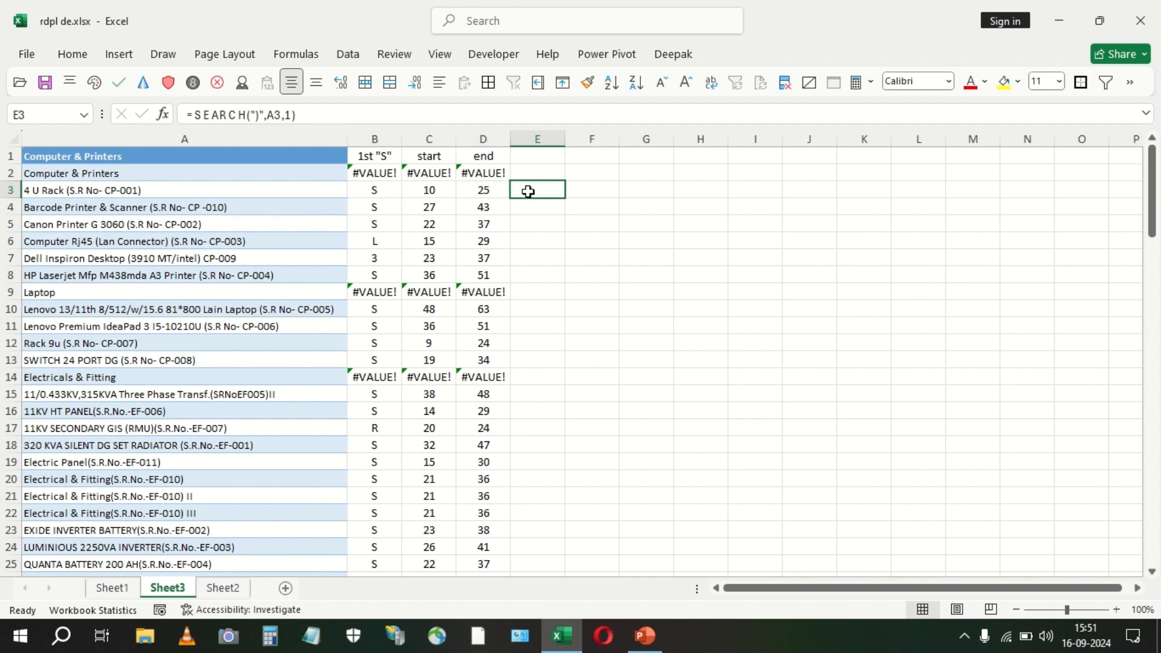
pyautogui.click(441, 191)
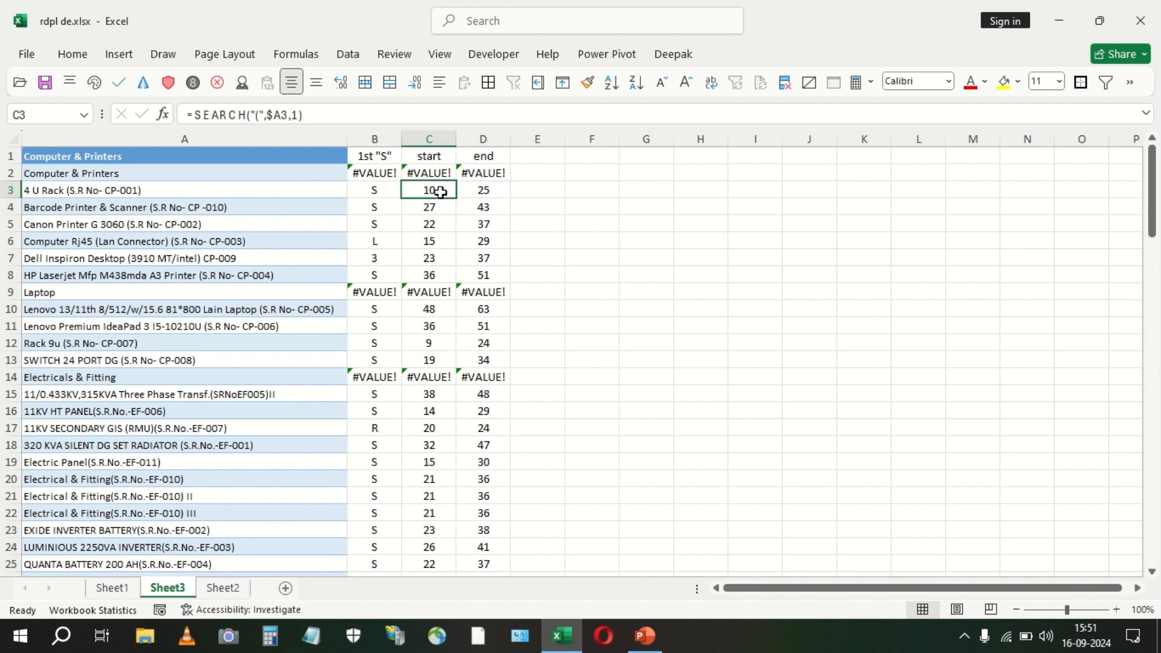
pyautogui.click(328, 115)
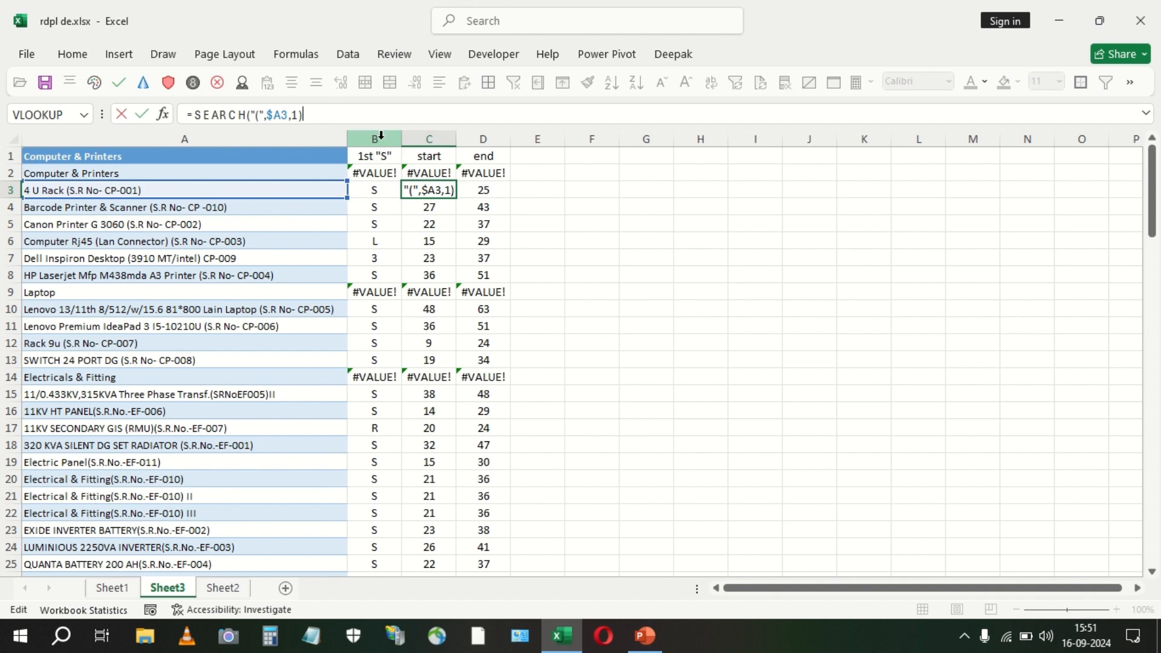
pyautogui.moveTo(359, 115); pyautogui.dragTo(79, 124)
pyautogui.hotkey('ctrl', 'c')
pyautogui.press('Escape')
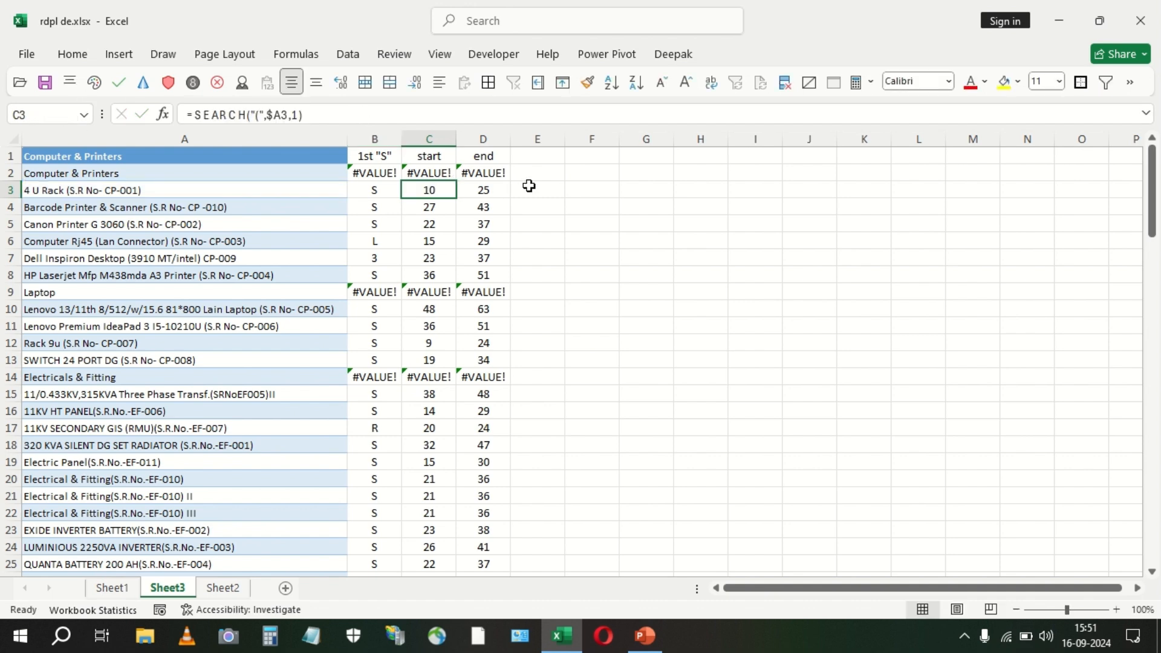
pyautogui.click(530, 186)
pyautogui.hotkey('ctrl', 'v')
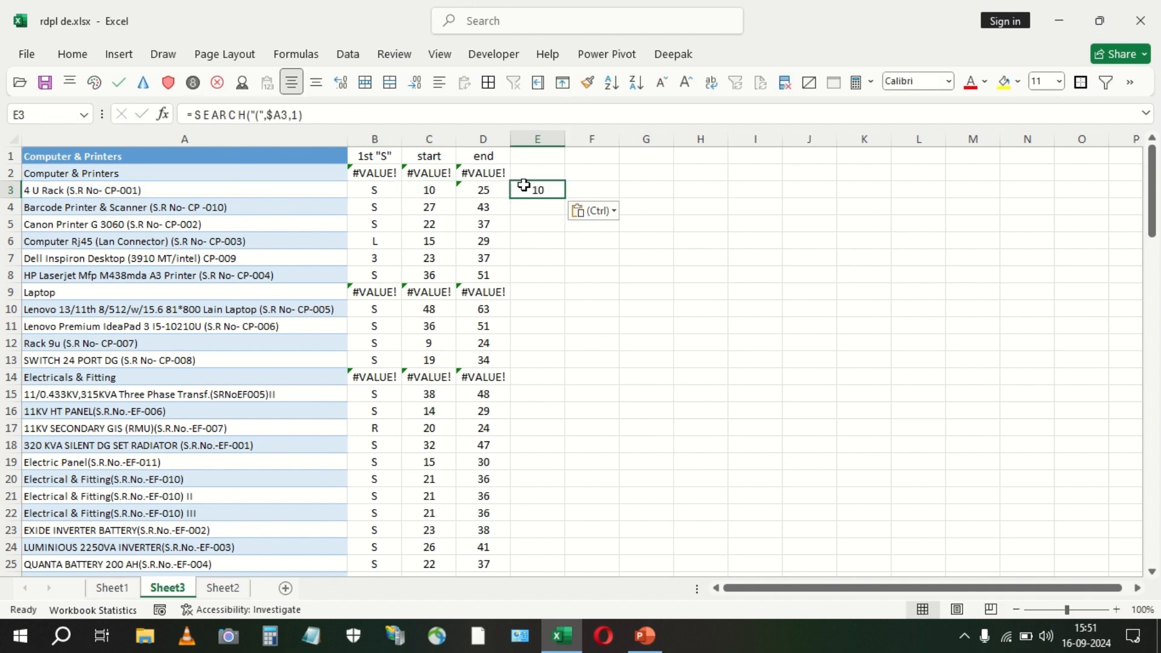
# Put D3's SEARCH expression and a minus sign in front of E3's, giving =SEARCH(")",A3,1)-SEARCH("(",$A3,1).
pyautogui.click(491, 189)
pyautogui.moveTo(299, 114); pyautogui.dragTo(194, 110)
pyautogui.hotkey('ctrl', 'c')
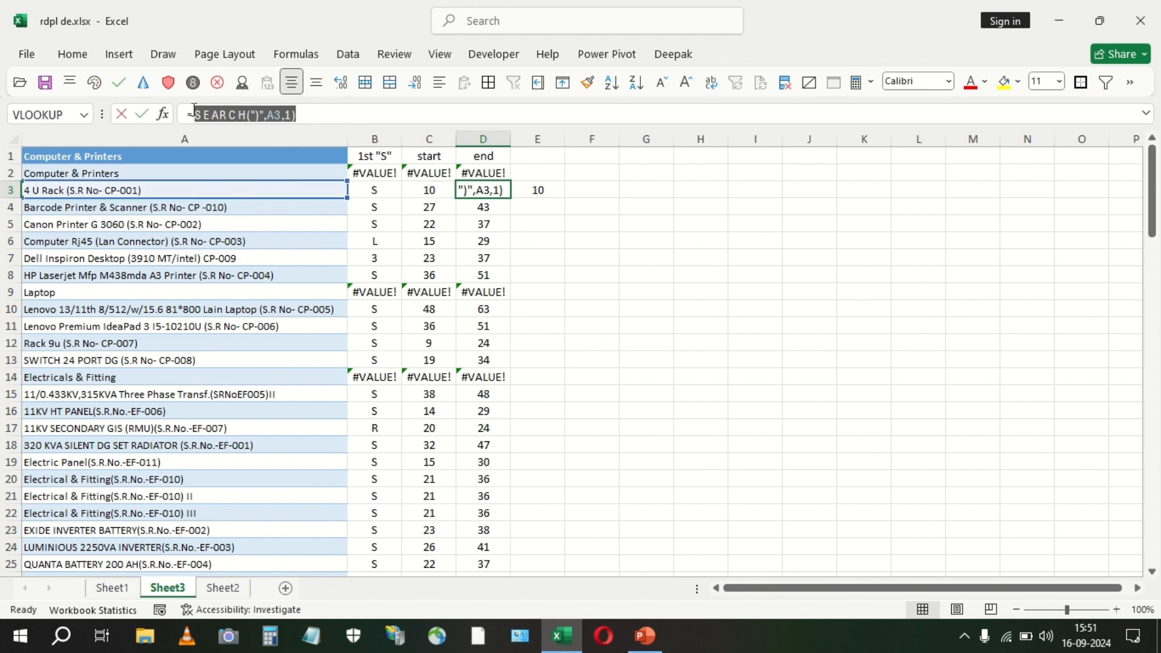
pyautogui.press('Tab')
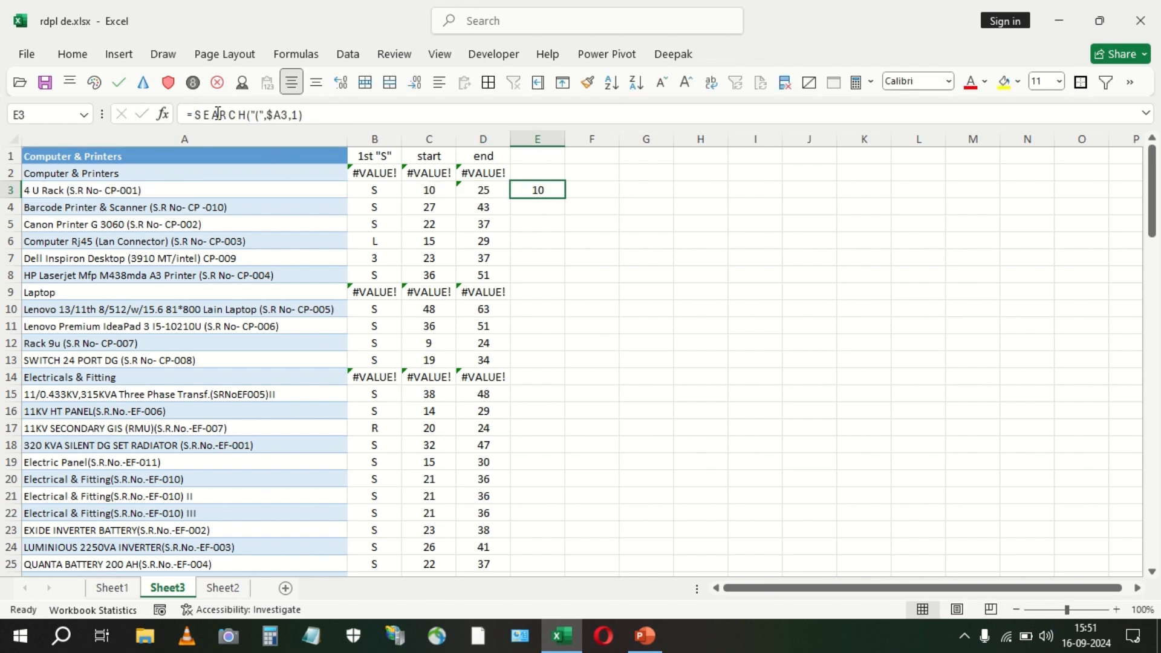
pyautogui.click(197, 115)
pyautogui.hotkey('ctrl', 'v')
pyautogui.write('-')
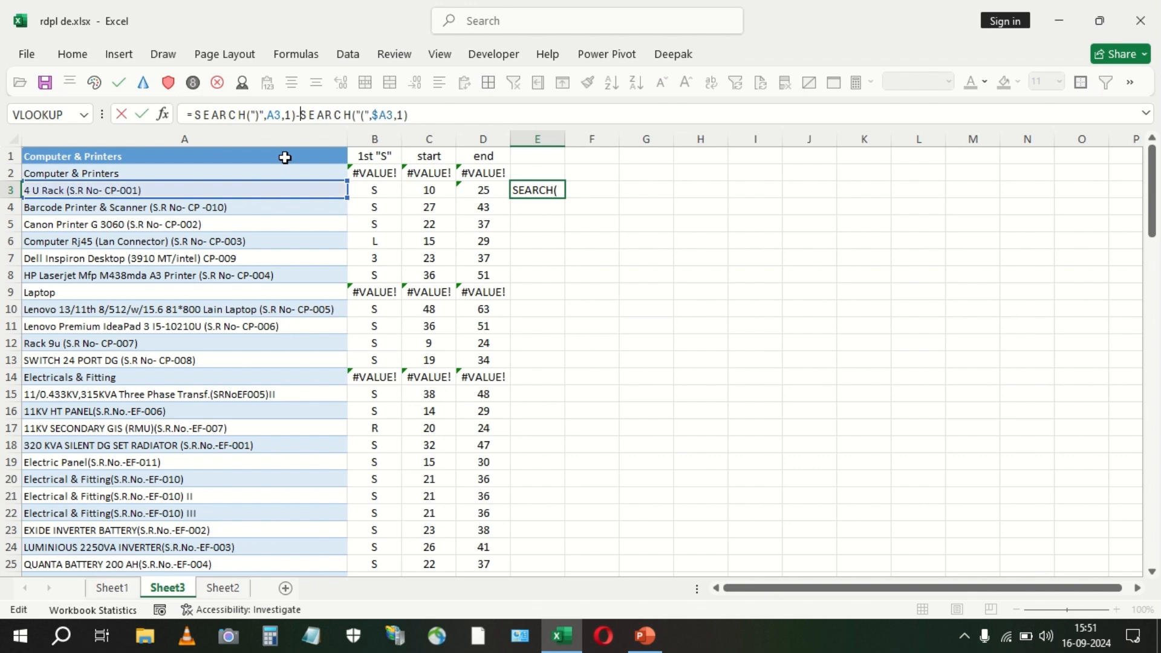
pyautogui.press('Return')
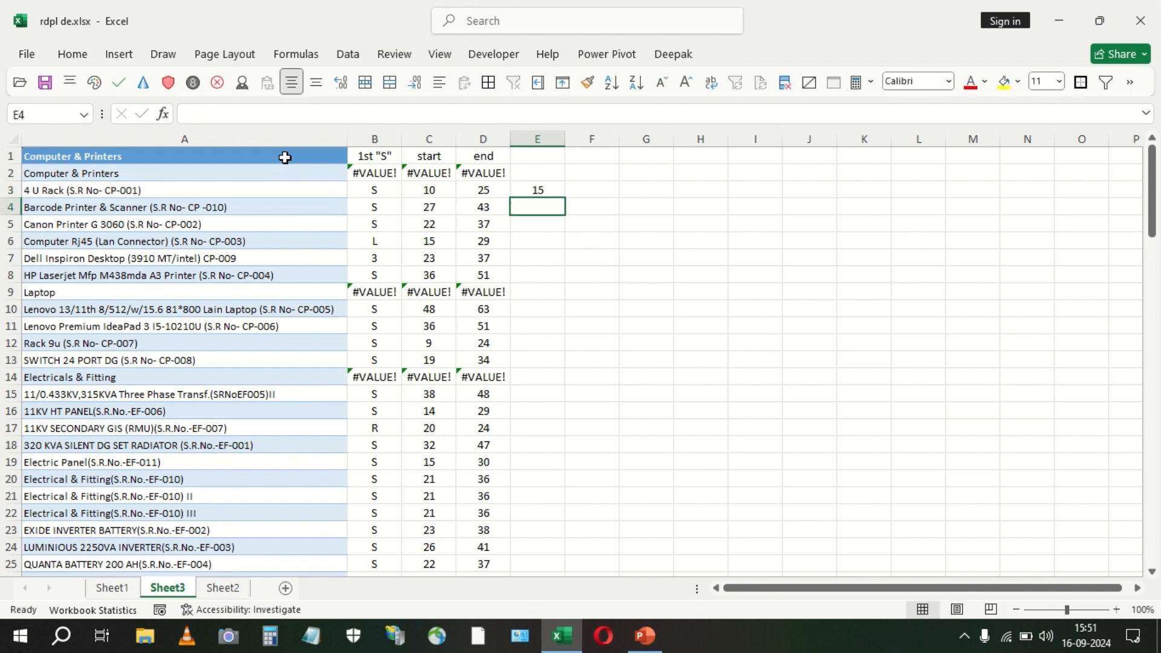
# Fill the bracket-difference formula from E3 down column E and up into E2.
pyautogui.press('Up')
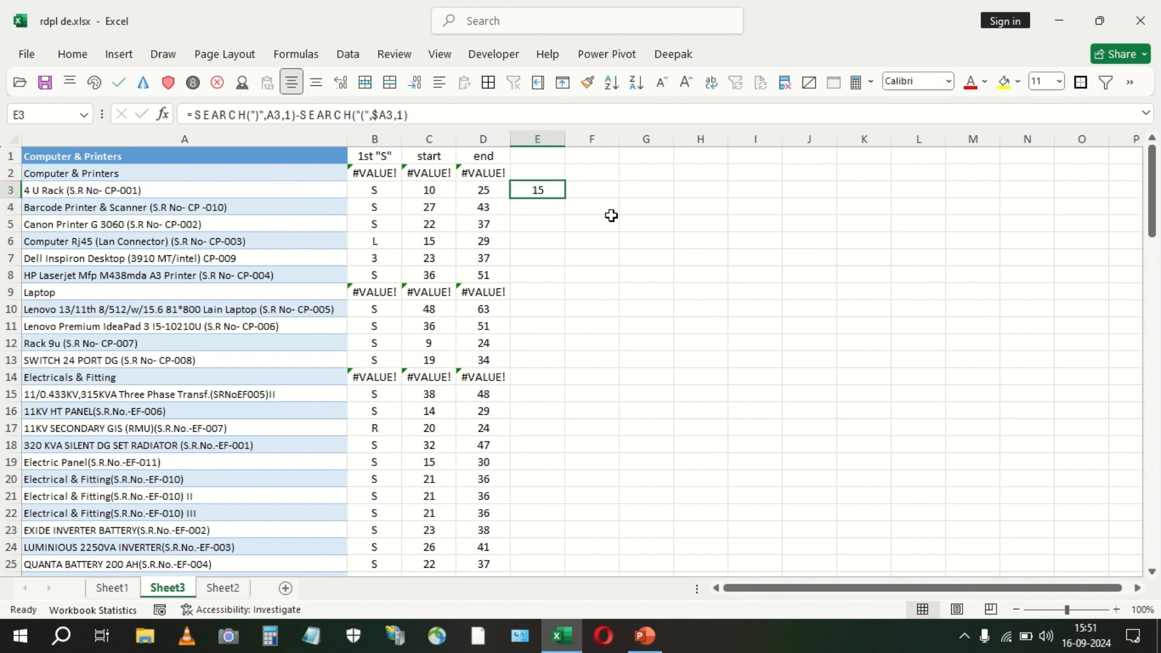
pyautogui.doubleClick(564, 196)
pyautogui.click(531, 161)
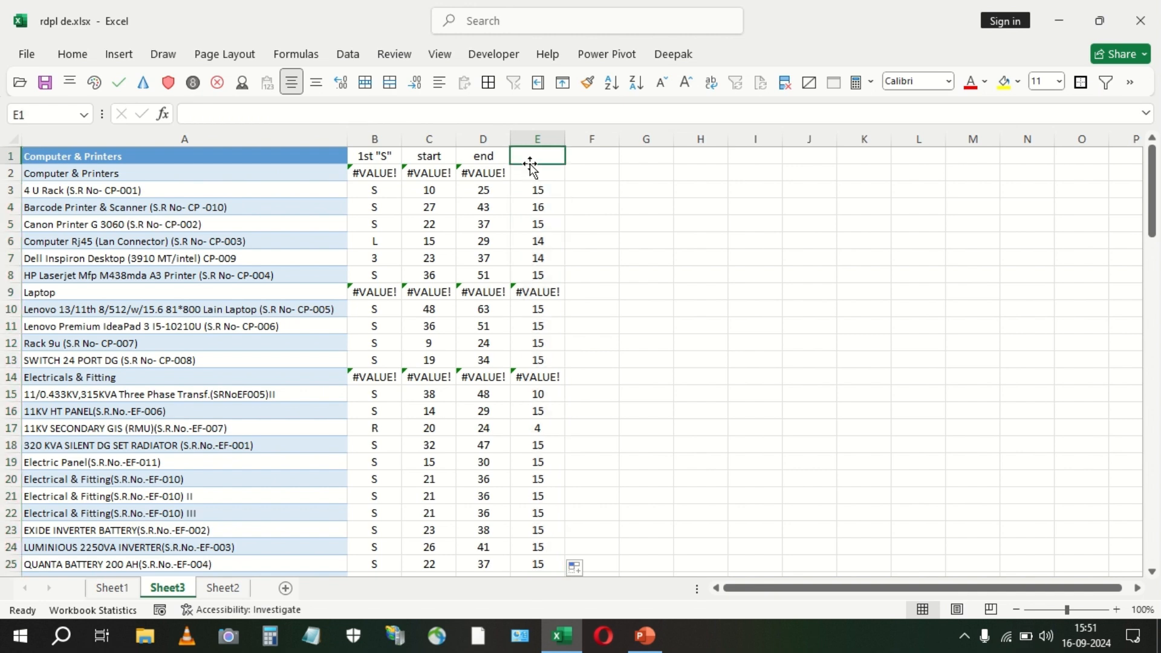
pyautogui.click(563, 190)
pyautogui.moveTo(564, 197); pyautogui.dragTo(561, 169)
# Enter the heading chart's in E1.
pyautogui.click(548, 156)
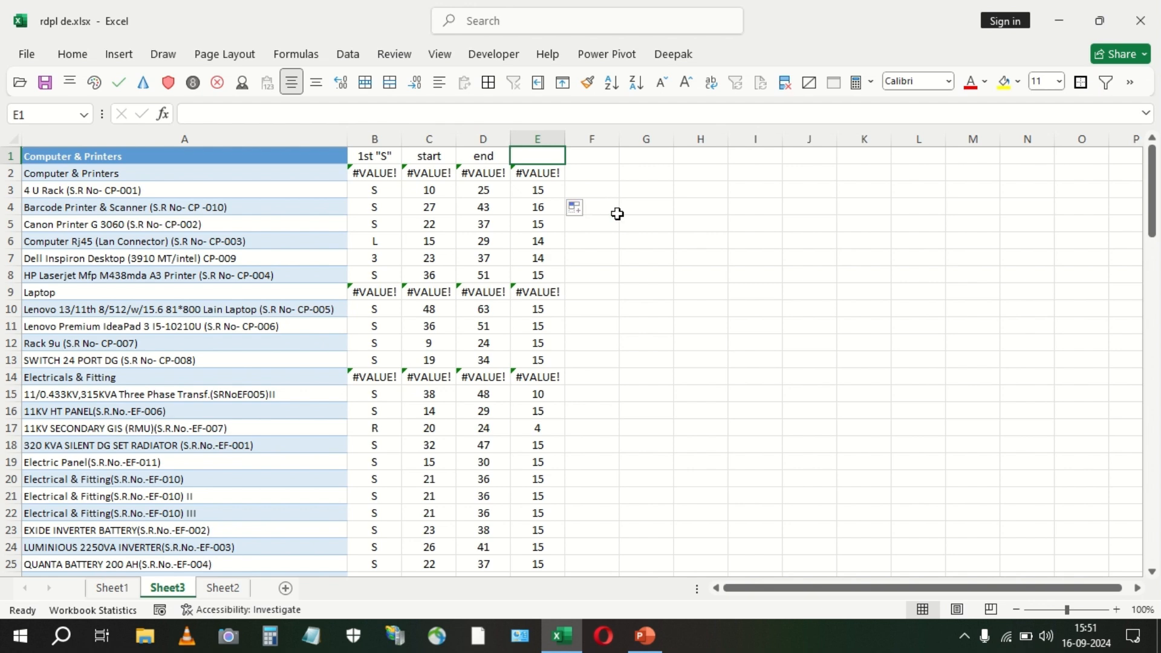
pyautogui.write('chart')
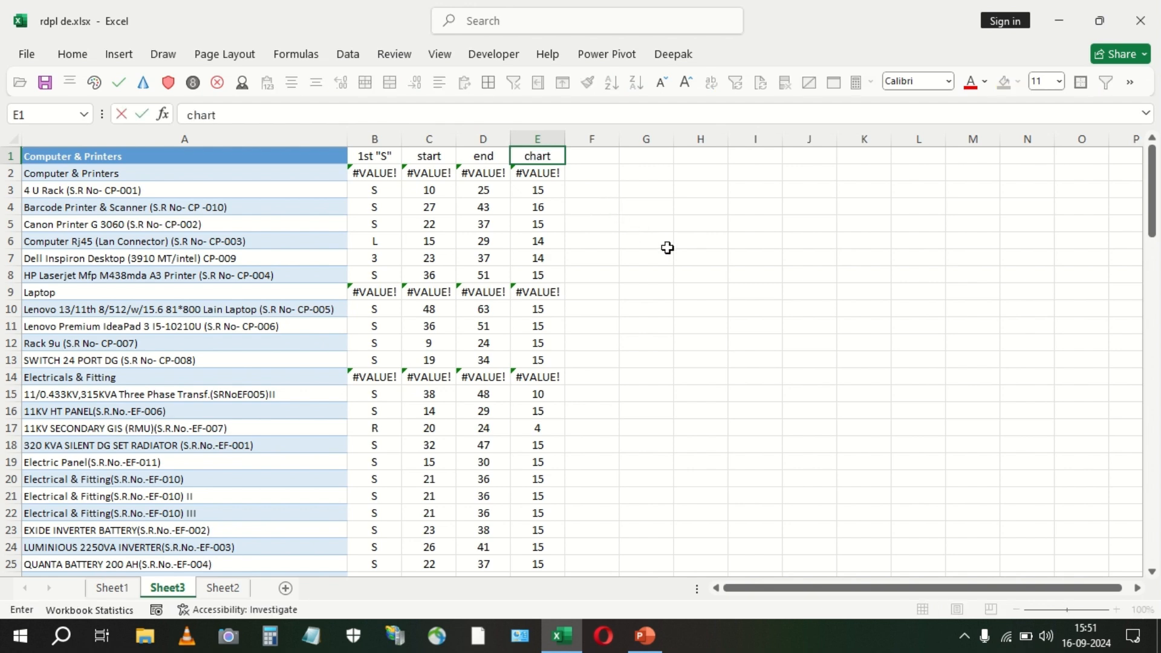
pyautogui.write("'s")
pyautogui.press('Return')
# Enter the formula =MID(A3,C3,E3) in F3 to extract the bracketed code.
pyautogui.click(587, 190)
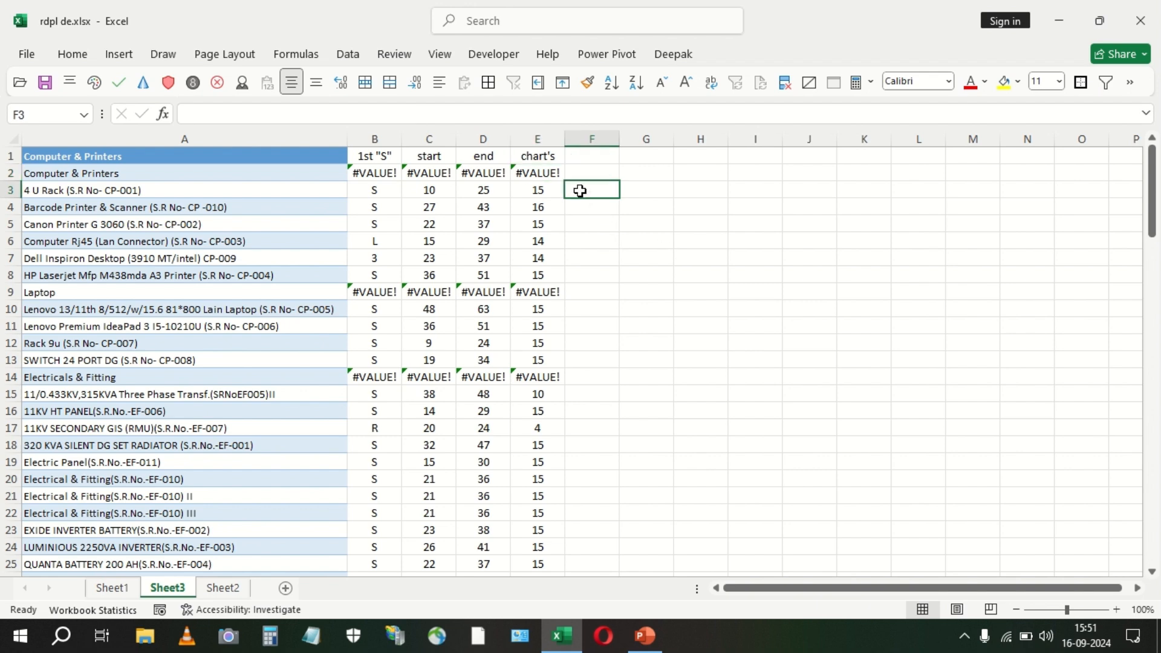
pyautogui.write('=mid')
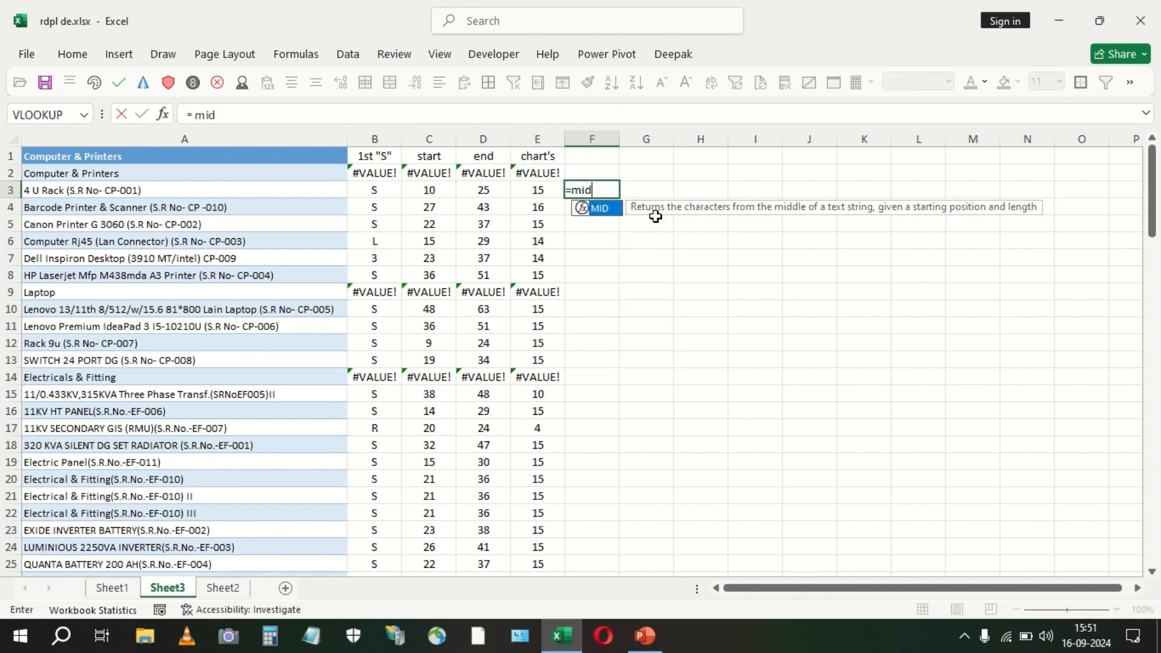
pyautogui.press('Tab')
pyautogui.press('Left')
pyautogui.press('Left')
pyautogui.press('Left')
pyautogui.press('Left')
pyautogui.press('Left')
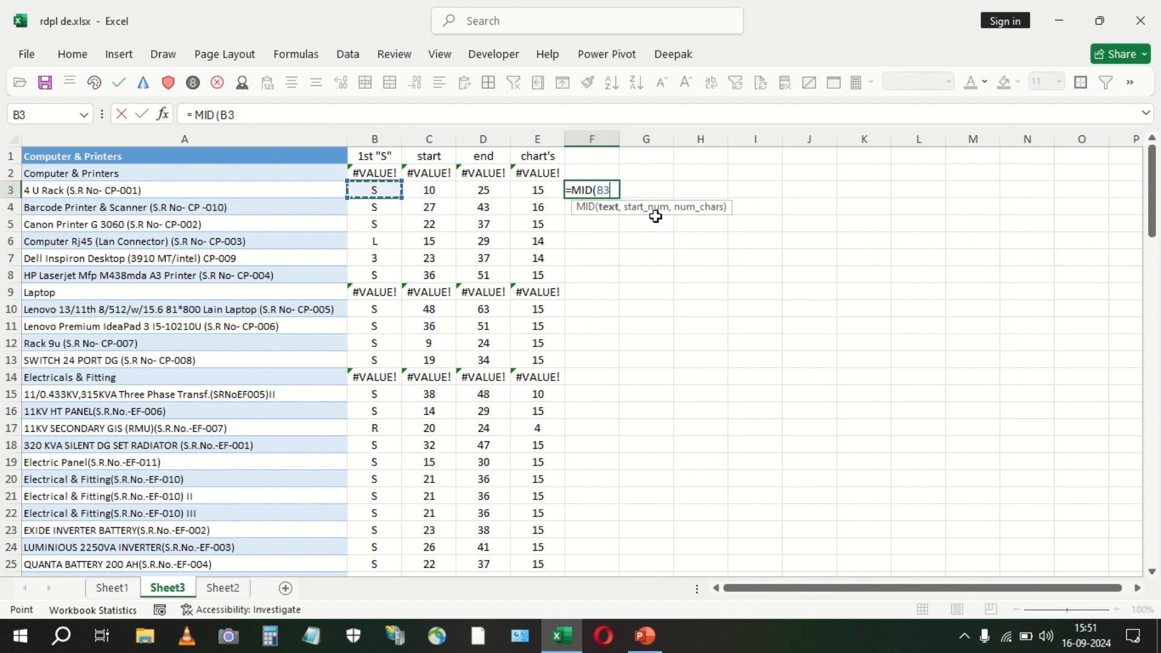
pyautogui.write(',')
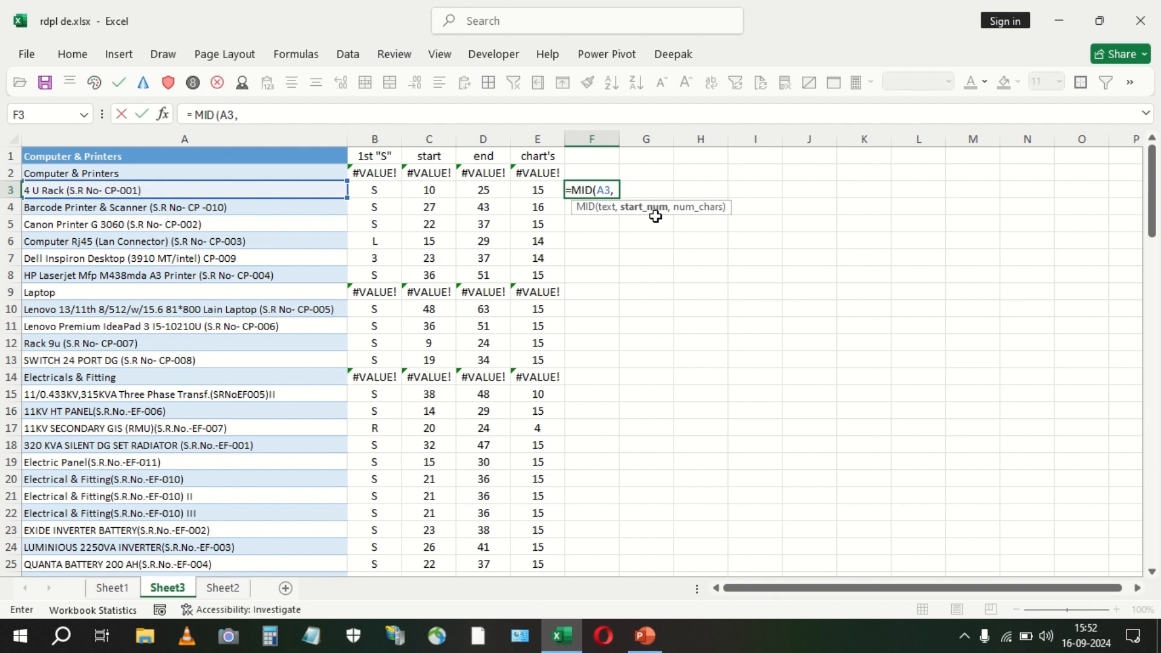
pyautogui.press('Left')
pyautogui.press('Left')
pyautogui.press('Left')
pyautogui.write(',')
pyautogui.press('Left')
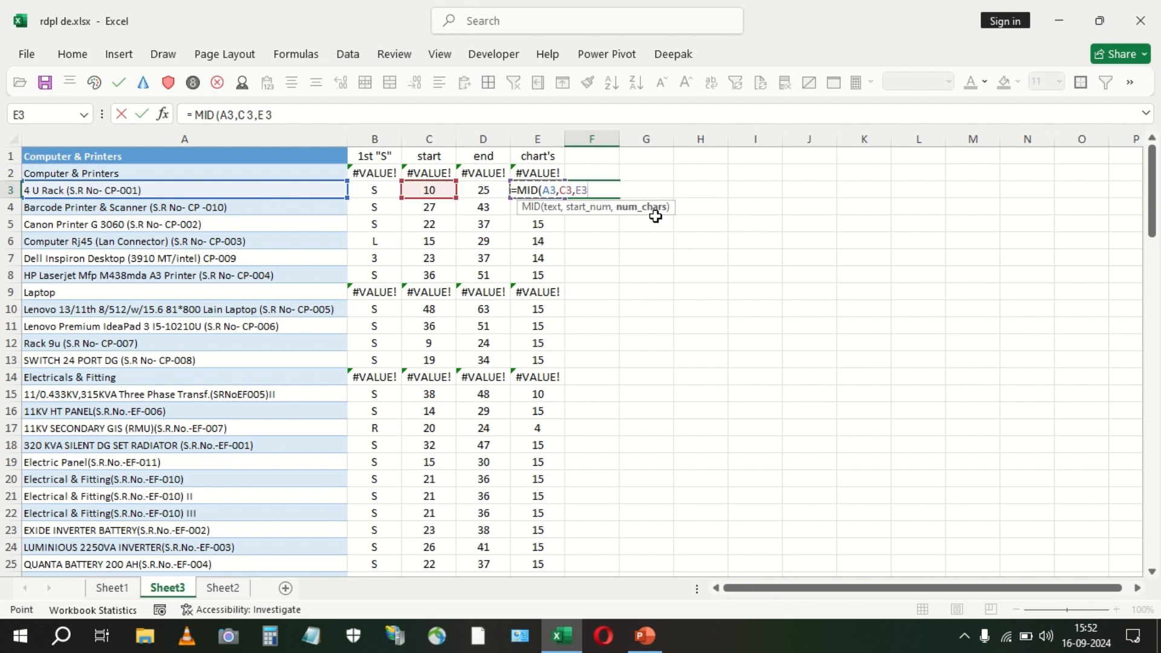
pyautogui.press('Return')
pyautogui.press('Up')
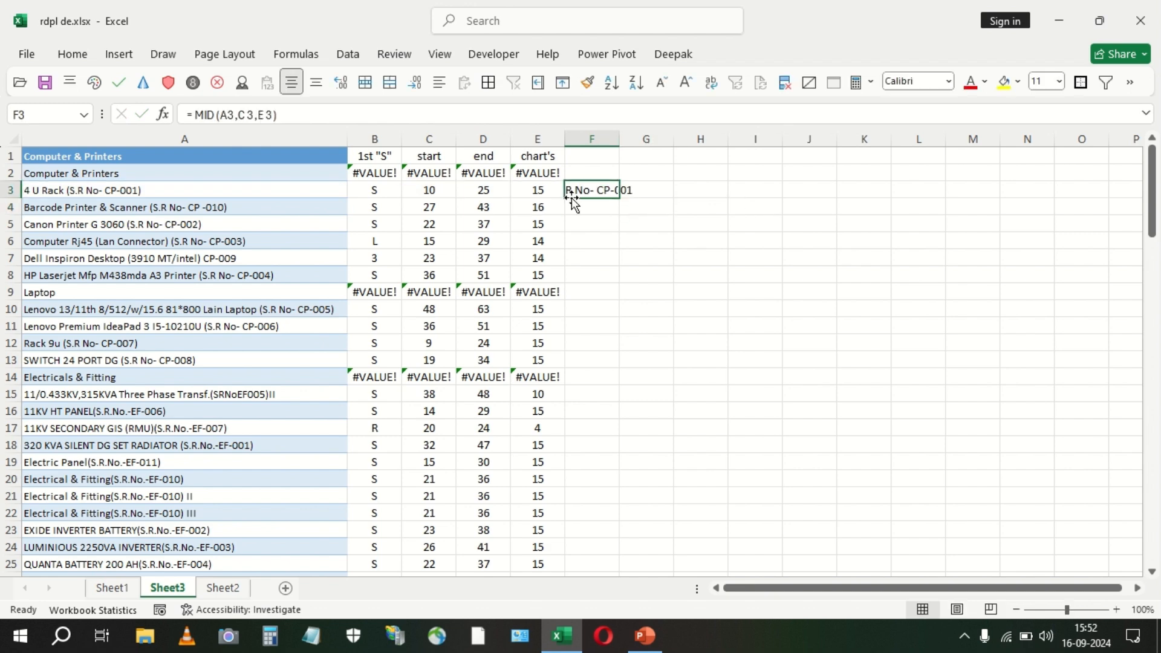
# Autofit column F to its contents.
pyautogui.click(434, 192)
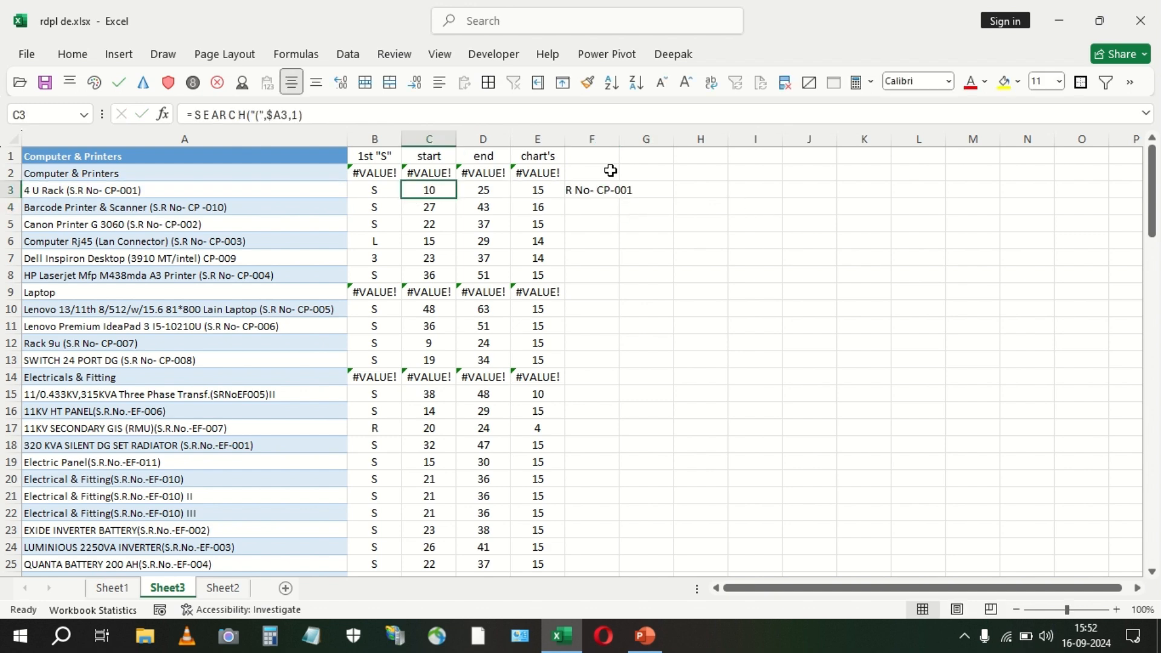
pyautogui.click(605, 189)
pyautogui.doubleClick(620, 140)
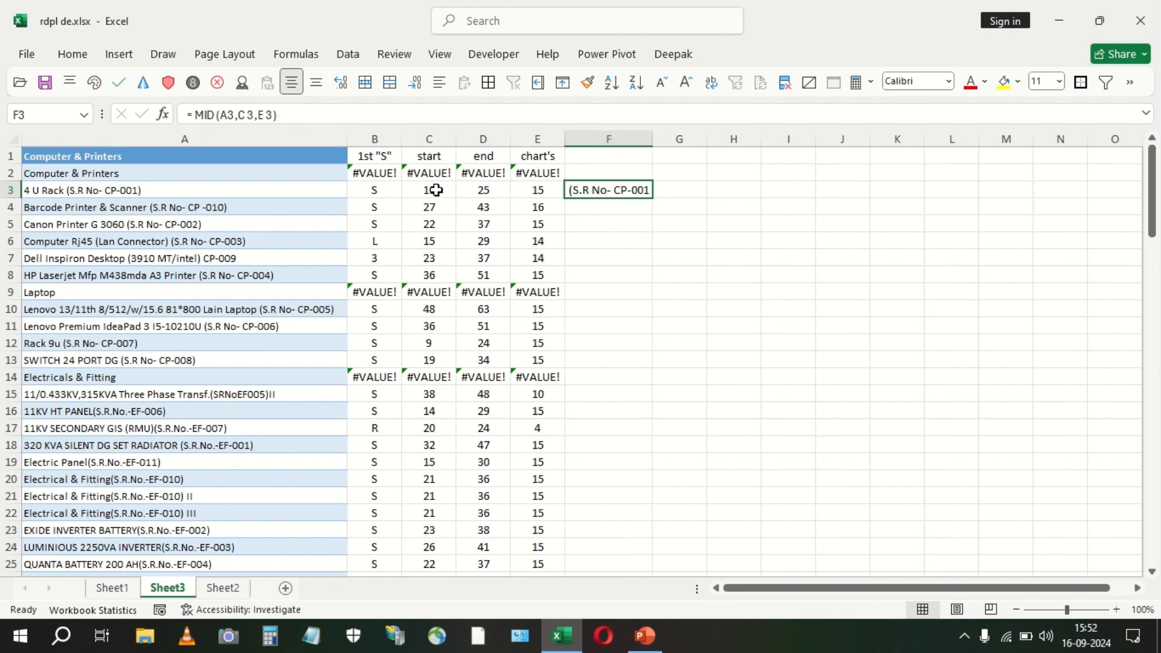
# Copy the expression SEARCH("(",$A3,1) from the formula in C3.
pyautogui.press('F2')
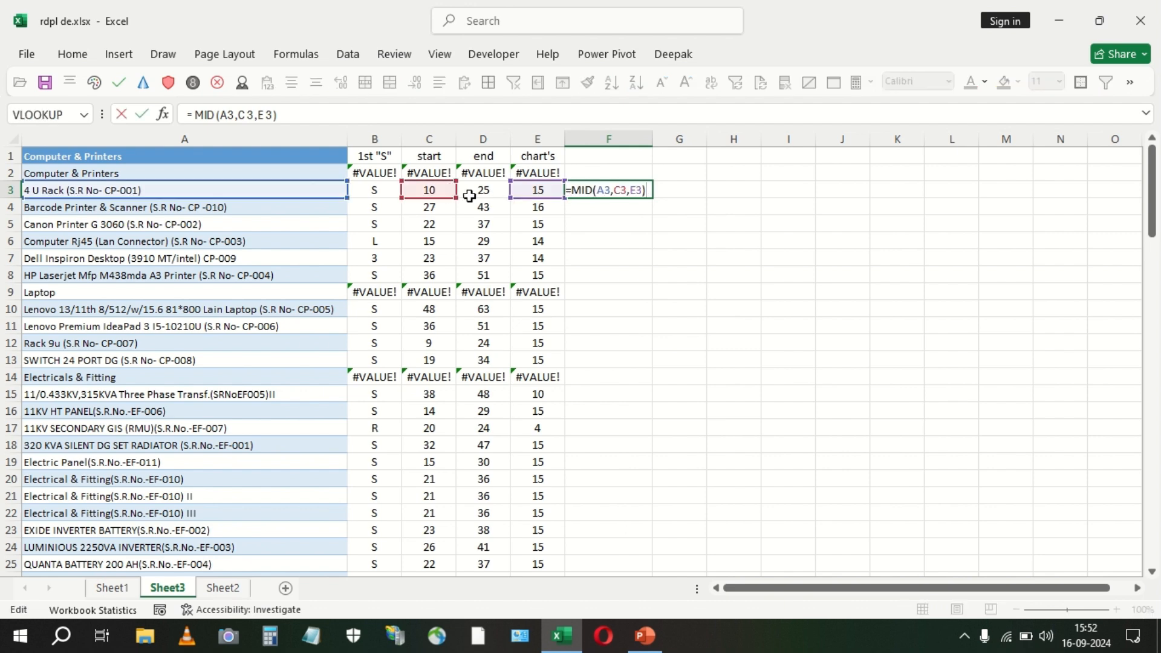
pyautogui.press('Escape')
pyautogui.click(436, 192)
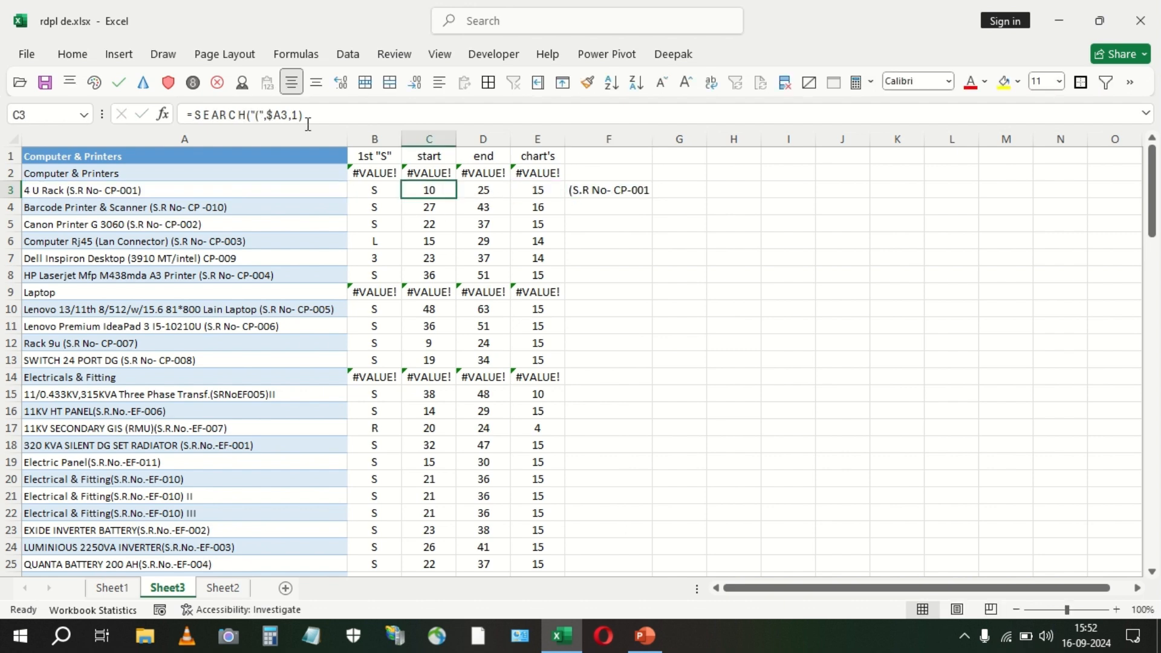
pyautogui.moveTo(306, 118); pyautogui.dragTo(195, 115)
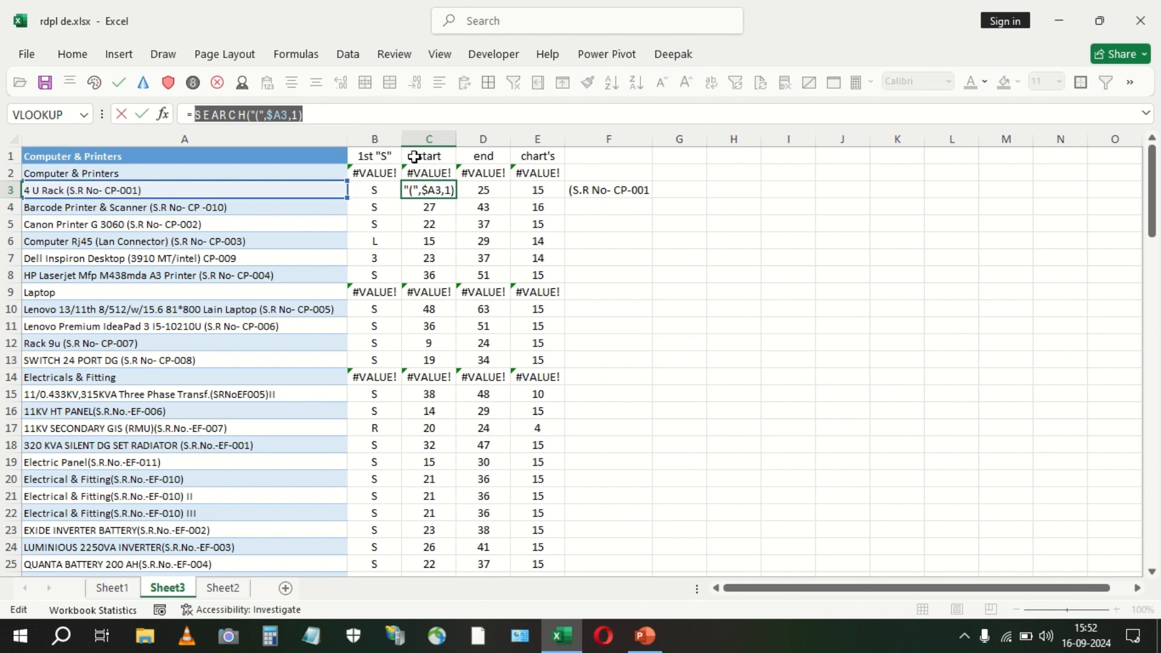
pyautogui.press('Escape')
pyautogui.click(605, 191)
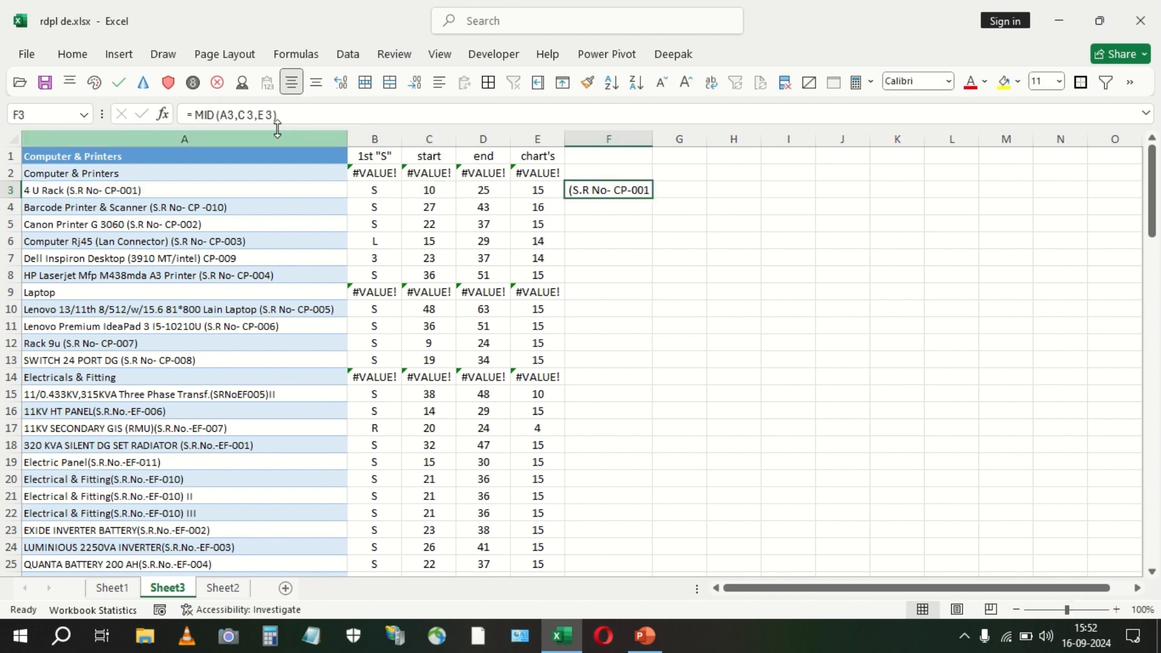
# Replace the C3 reference in F3's MID formula with SEARCH("(",$A3,1)+1 as the start position.
pyautogui.click(251, 115)
pyautogui.press('BackSpace')
pyautogui.press('Delete')
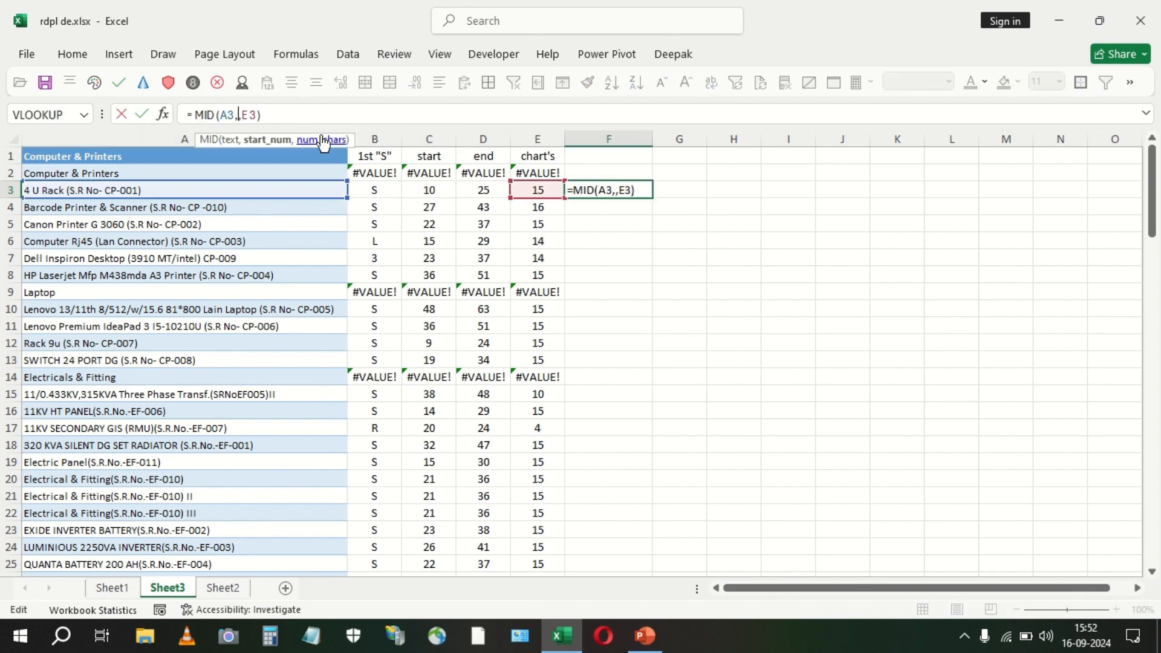
pyautogui.write('SEARCH("(",$A3,1)')
pyautogui.write('+1')
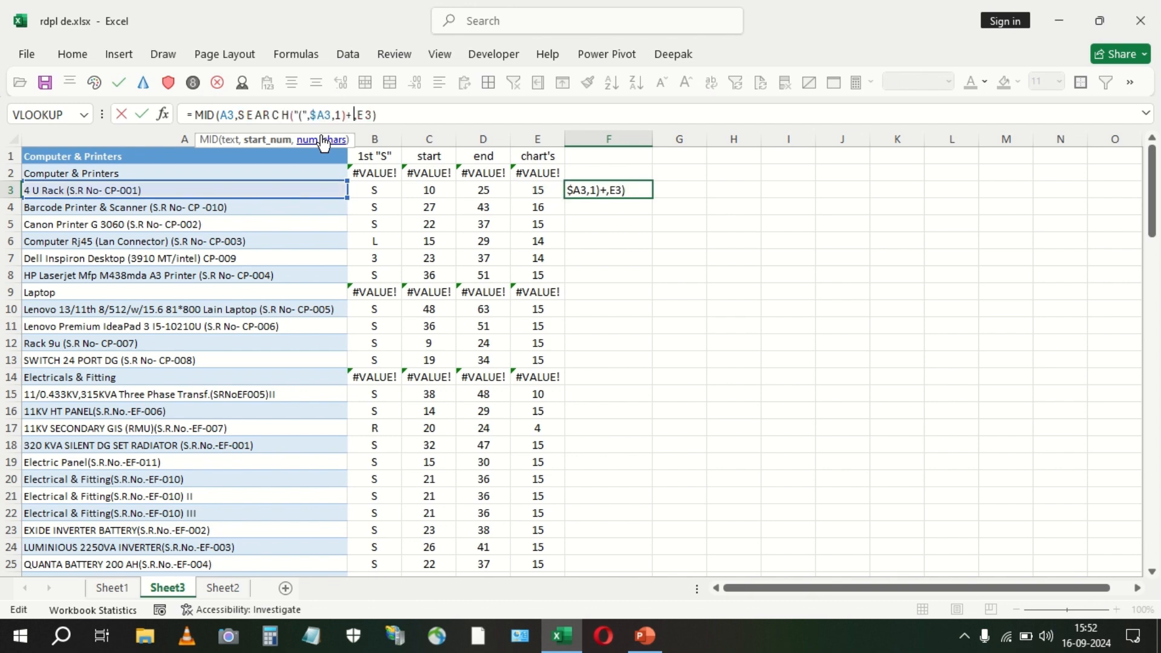
pyautogui.press('Return')
pyautogui.press('Up')
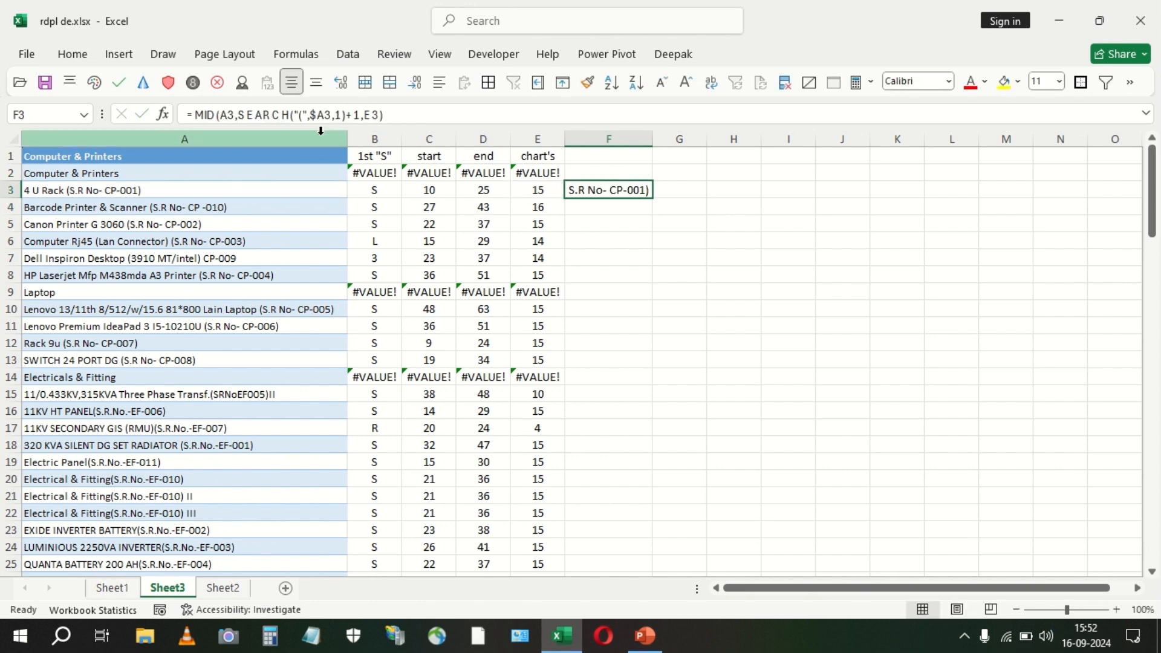
pyautogui.doubleClick(616, 190)
pyautogui.press('Escape')
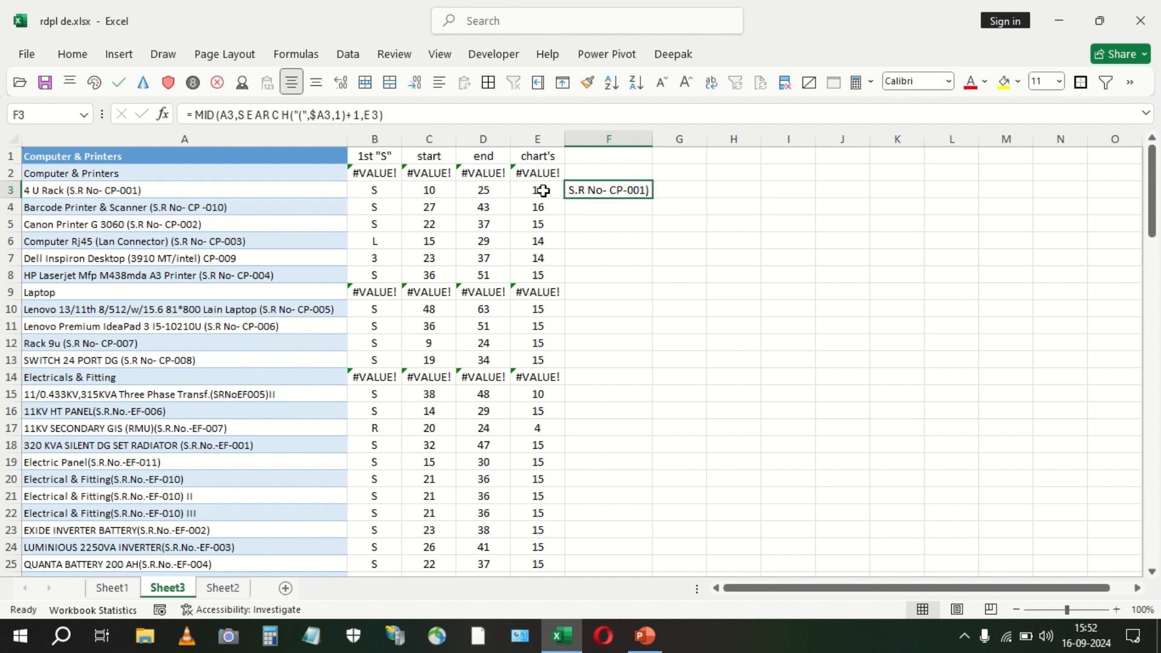
# Change A3 to $A3 in E3's first SEARCH and copy the expression SEARCH(")",$A3,1)-SEARCH("(",$A3,1).
pyautogui.click(543, 190)
pyautogui.click(438, 117)
pyautogui.moveTo(437, 116); pyautogui.dragTo(192, 115)
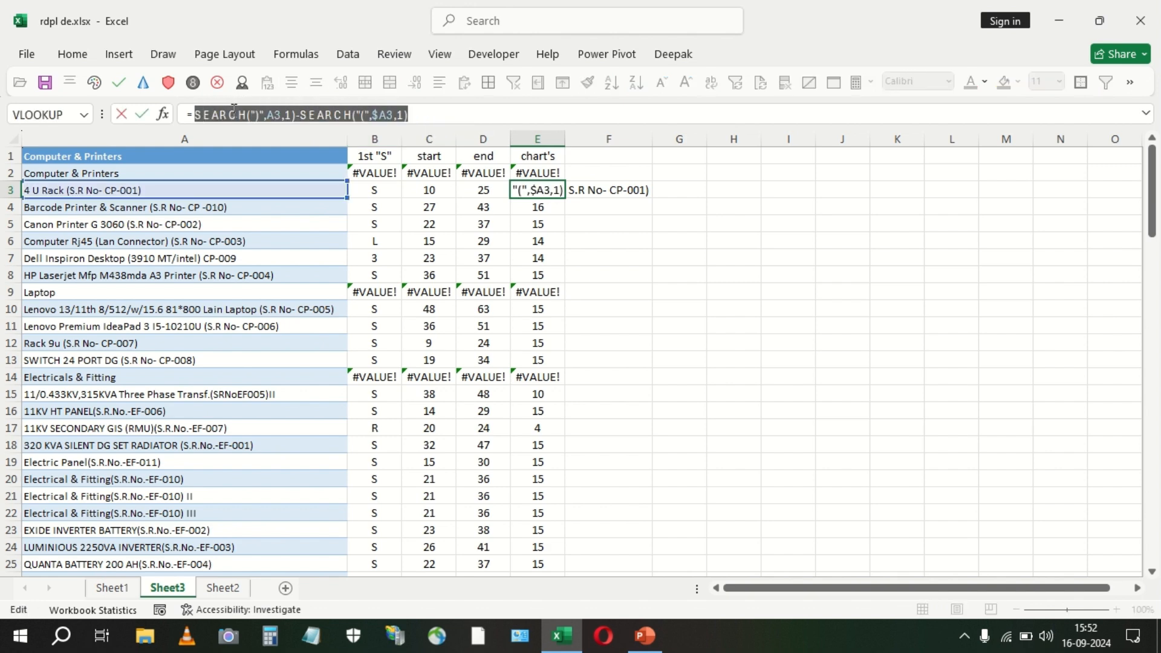
pyautogui.click(273, 116)
pyautogui.write('$')
pyautogui.moveTo(457, 118); pyautogui.dragTo(201, 106)
pyautogui.hotkey('ctrl', 'c')
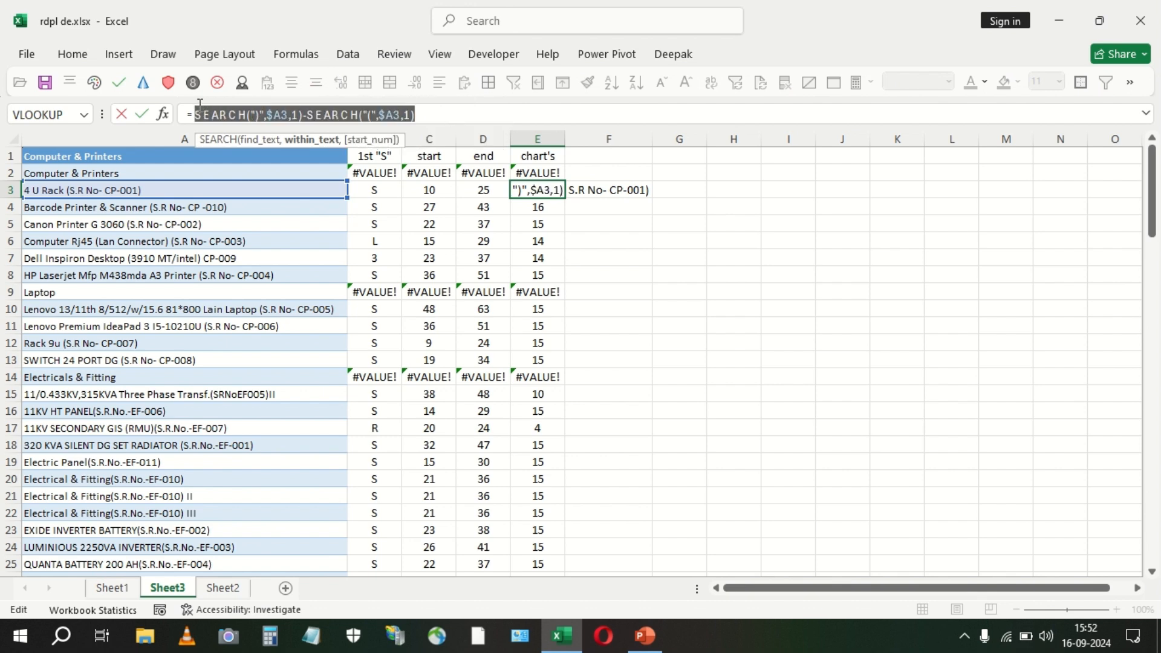
pyautogui.press('Return')
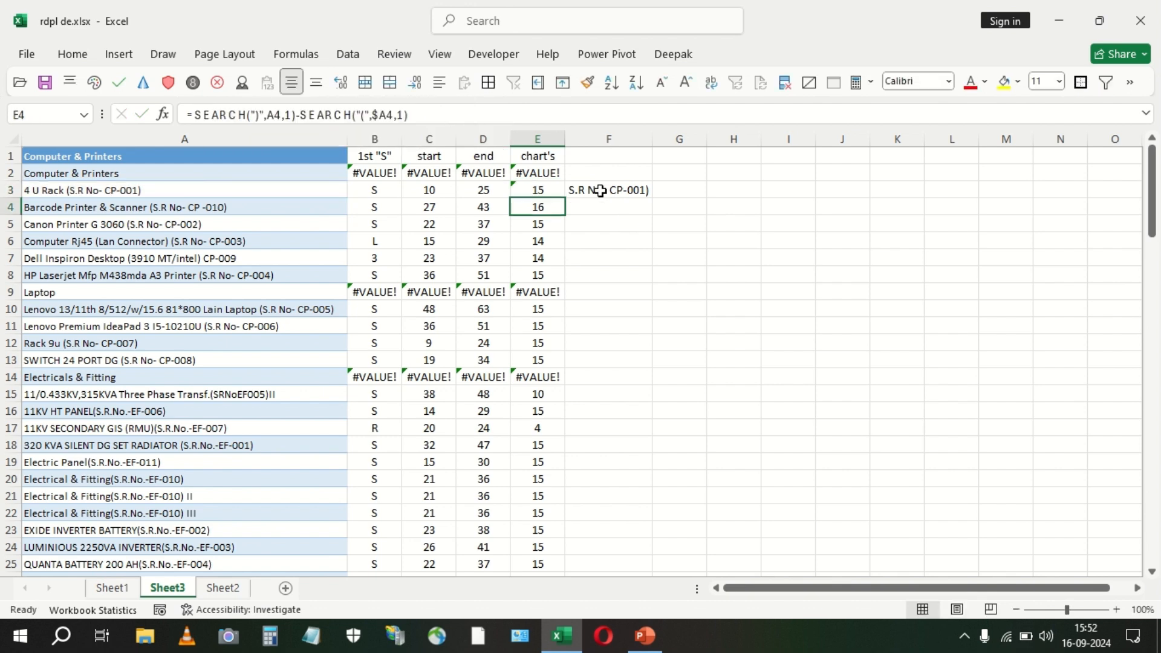
# Replace the E3 reference in F3's MID formula with SEARCH(")",$A3,1)-SEARCH("(",$A3,1)-1 as the character count.
pyautogui.click(599, 190)
pyautogui.doubleClick(601, 190)
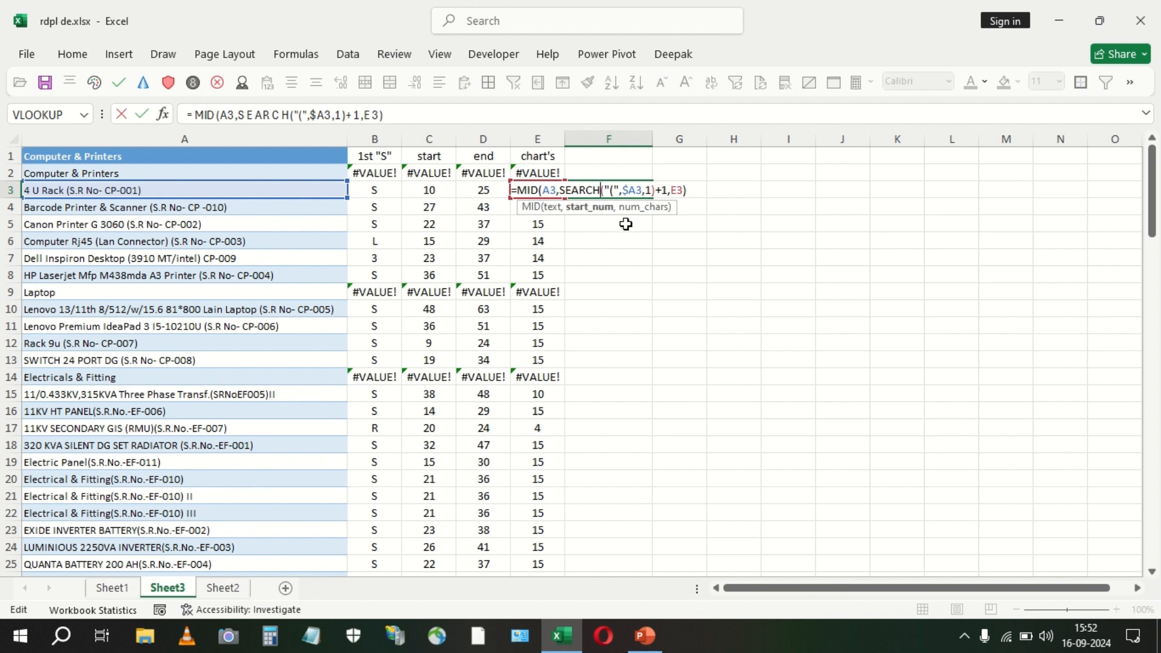
pyautogui.hotkey('ctrl', 'Return')
pyautogui.click(367, 118)
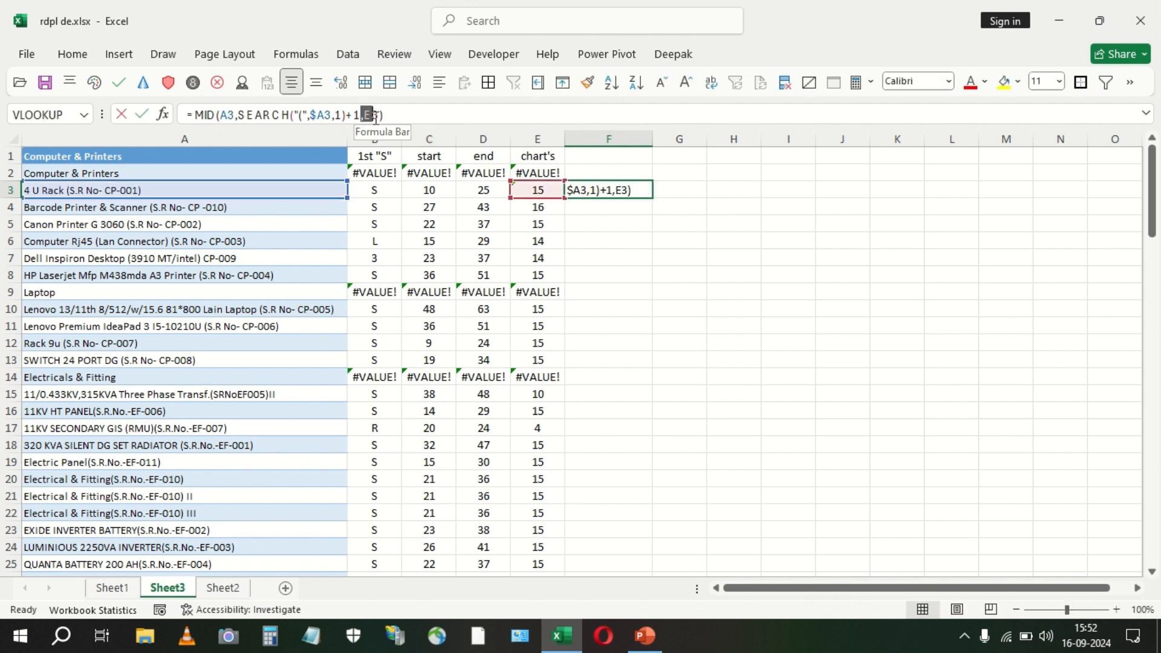
pyautogui.doubleClick(368, 115)
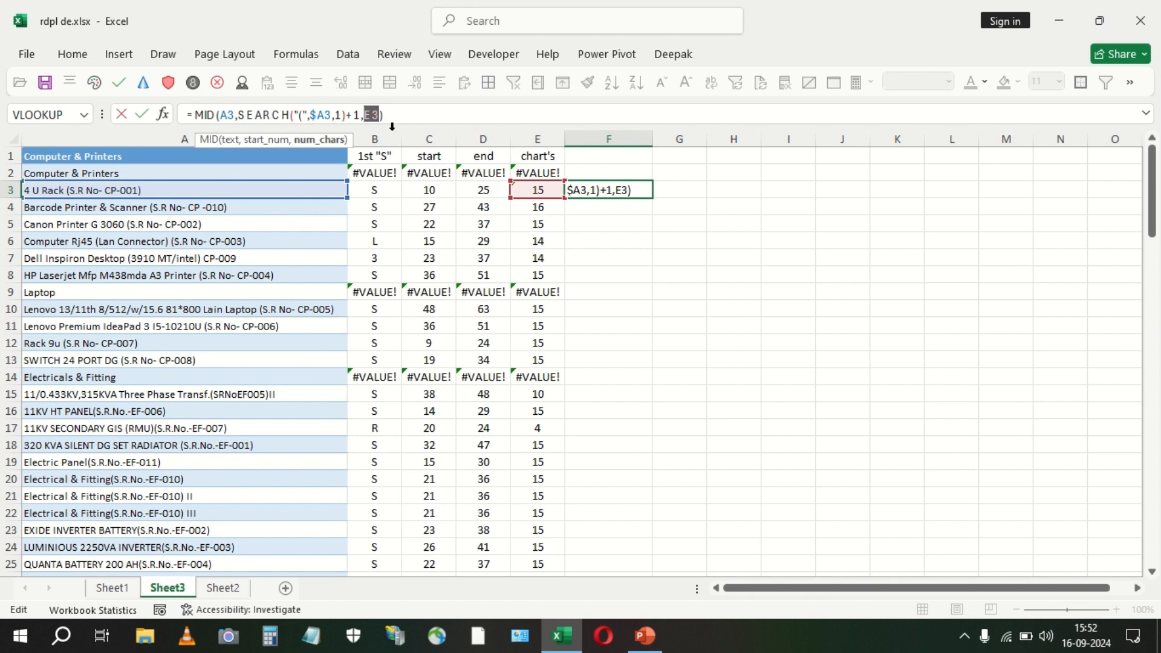
pyautogui.hotkey('ctrl', 'v')
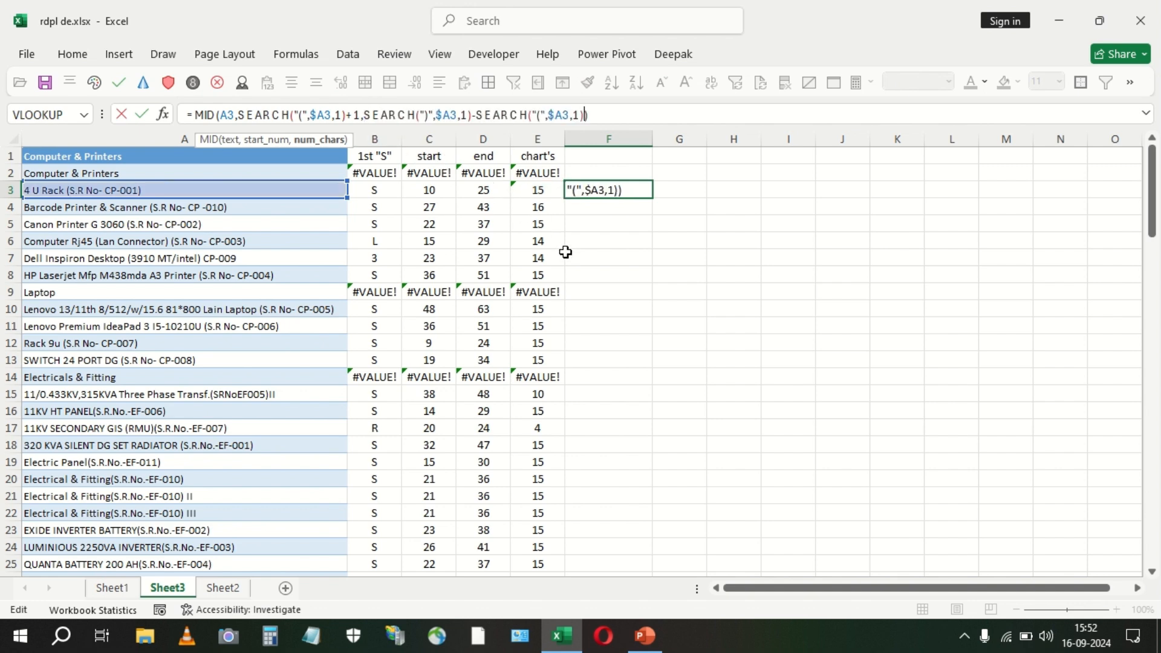
pyautogui.write('-1')
pyautogui.hotkey('ctrl', 'Return')
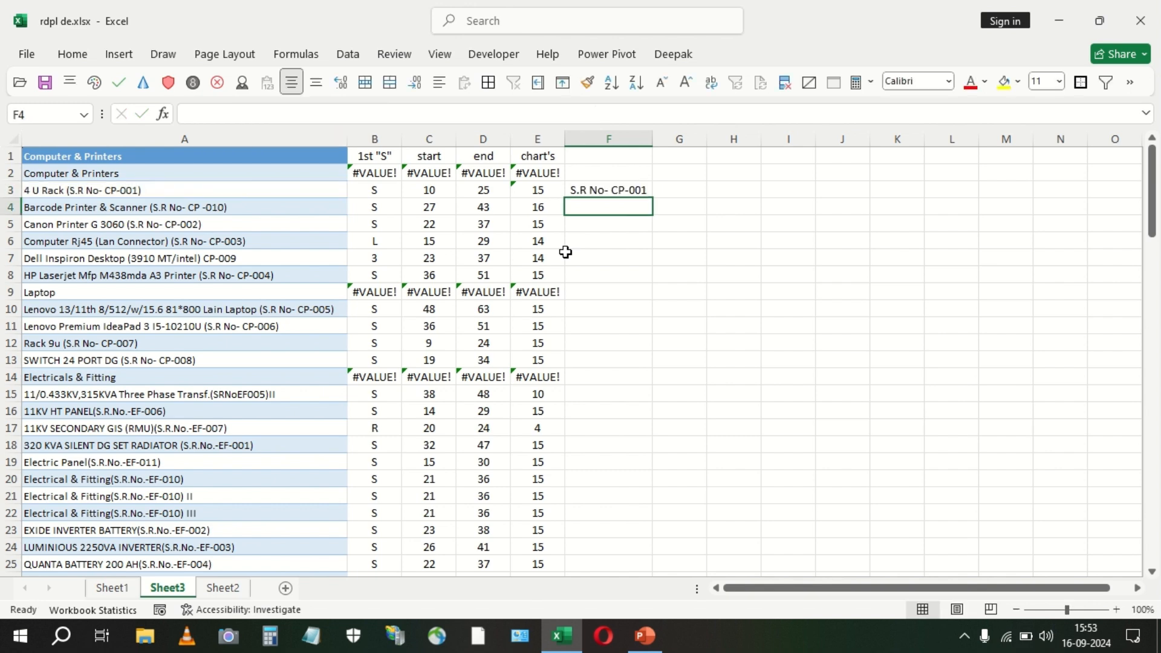
# Fill the combined MID formula from F3 down column F and up into F2.
pyautogui.doubleClick(652, 201)
pyautogui.click(643, 195)
pyautogui.moveTo(653, 197); pyautogui.dragTo(650, 158)
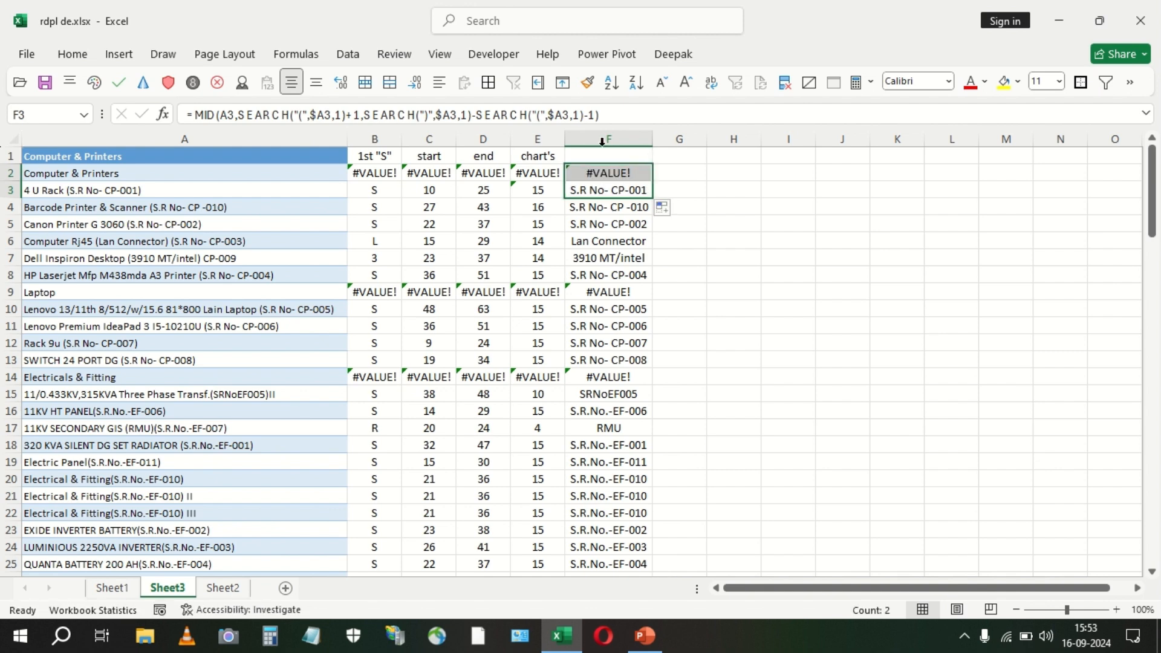
# Enter the heading 1st extract in F1.
pyautogui.click(641, 158)
pyautogui.write('1st extract')
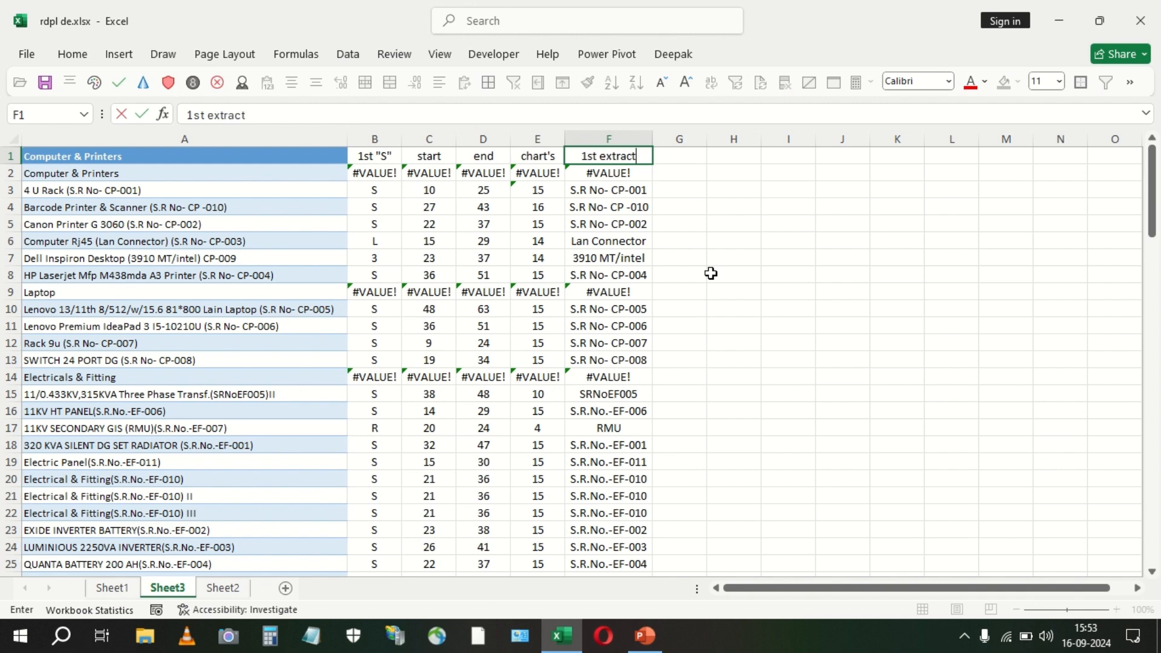
pyautogui.click(632, 221)
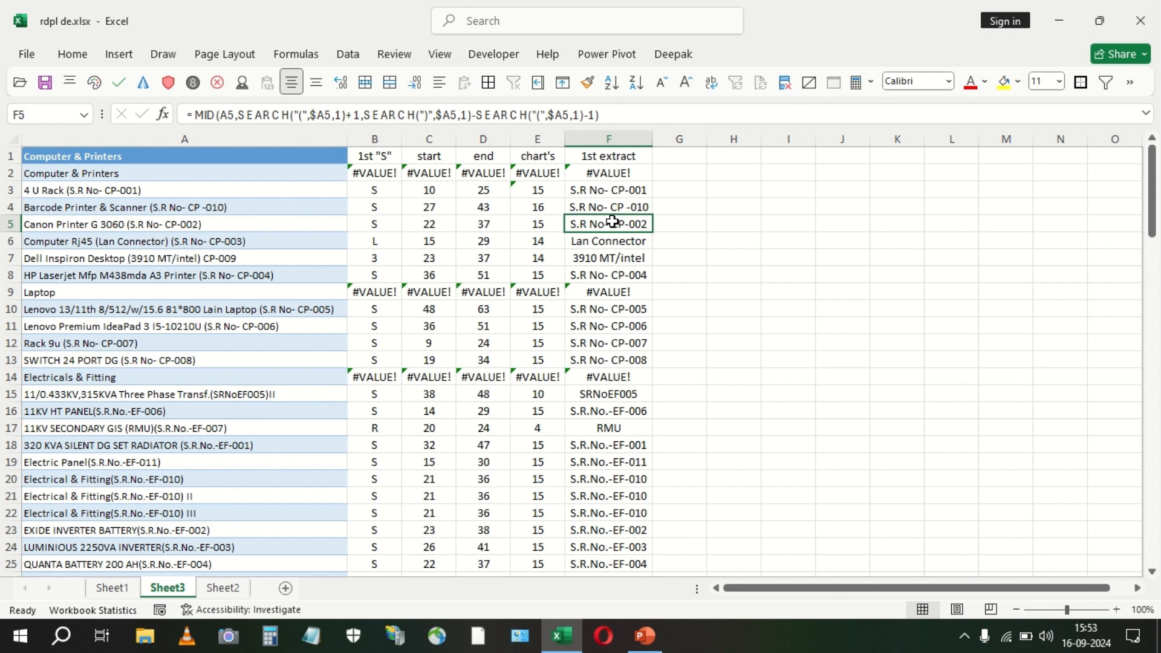
# Examine the extraction formula in F3, the row 7 values, and the helper formulas in columns E and B.
pyautogui.click(608, 190)
pyautogui.doubleClick(607, 190)
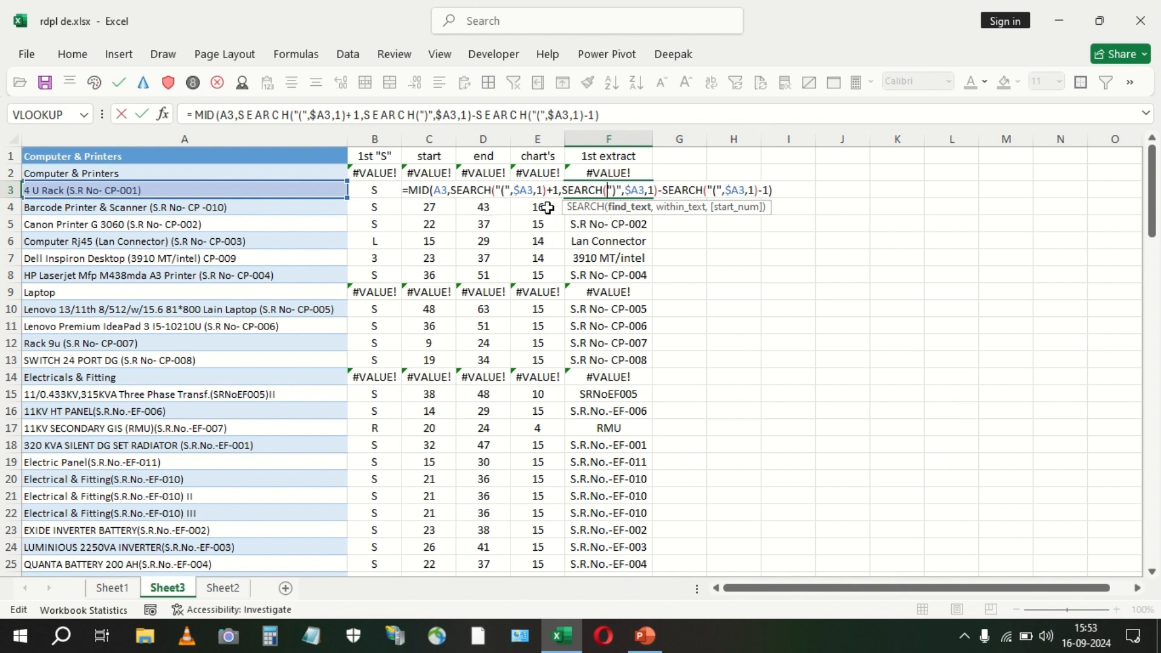
pyautogui.press('Escape')
pyautogui.click(596, 256)
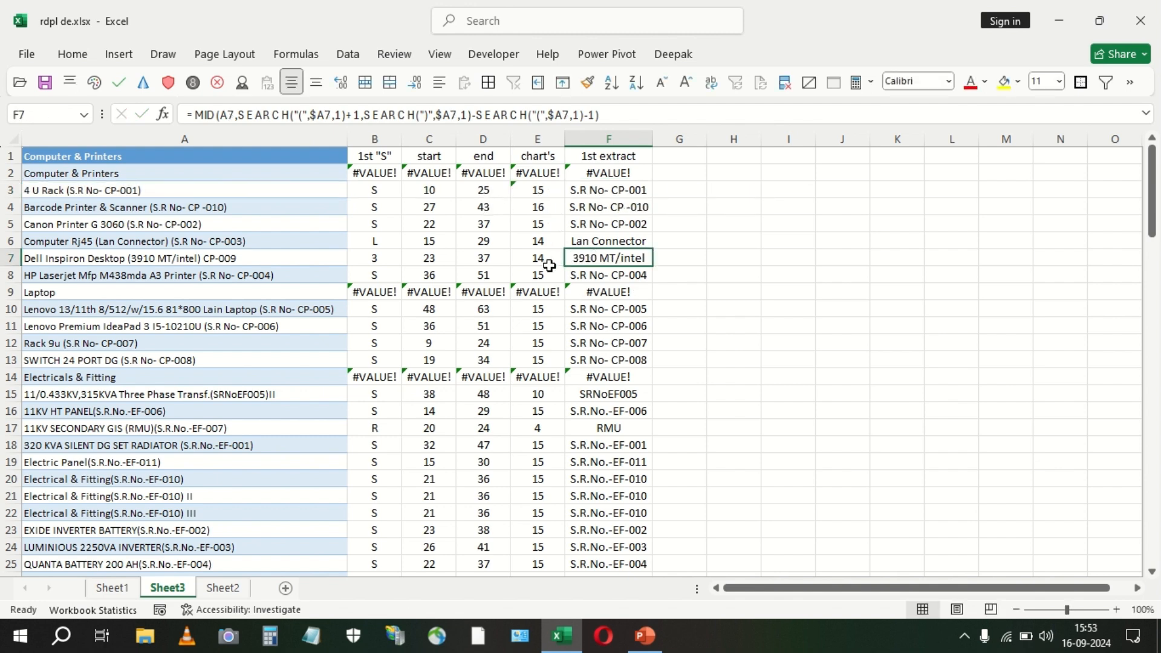
pyautogui.hotkey('shift', 'space')
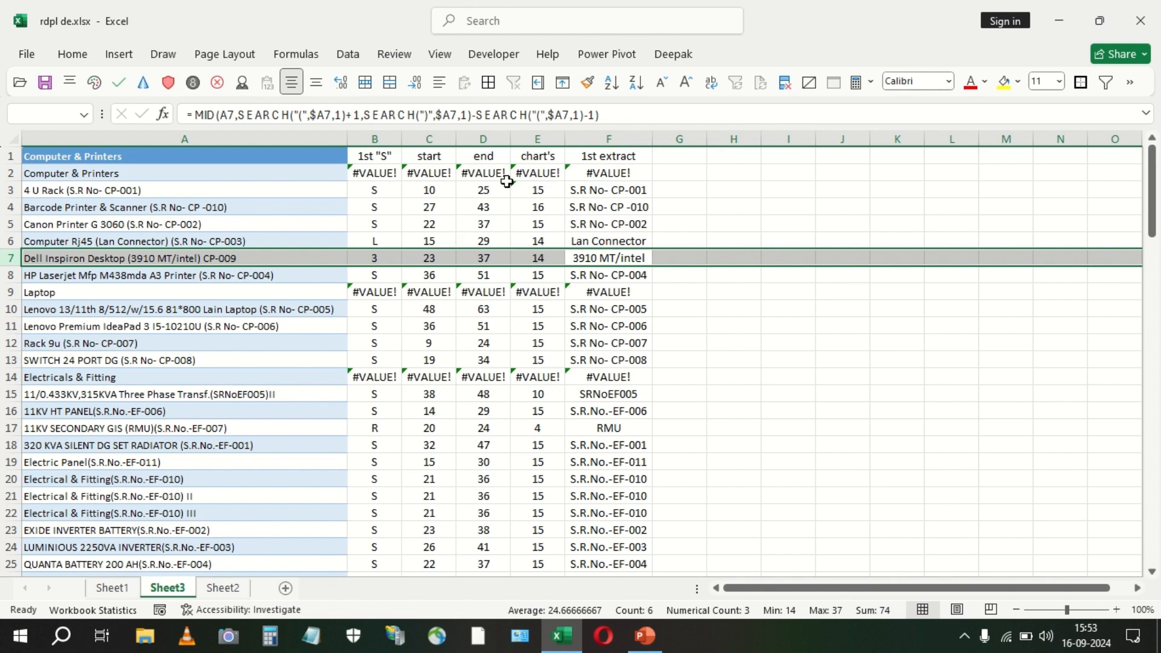
pyautogui.click(545, 190)
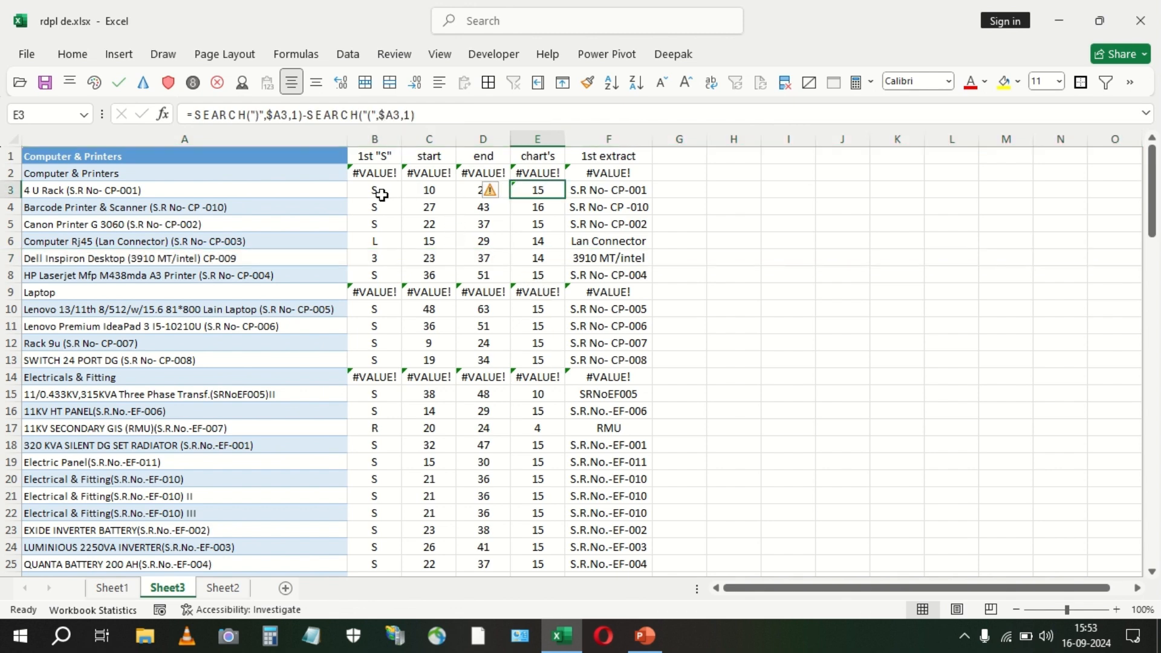
pyautogui.click(381, 277)
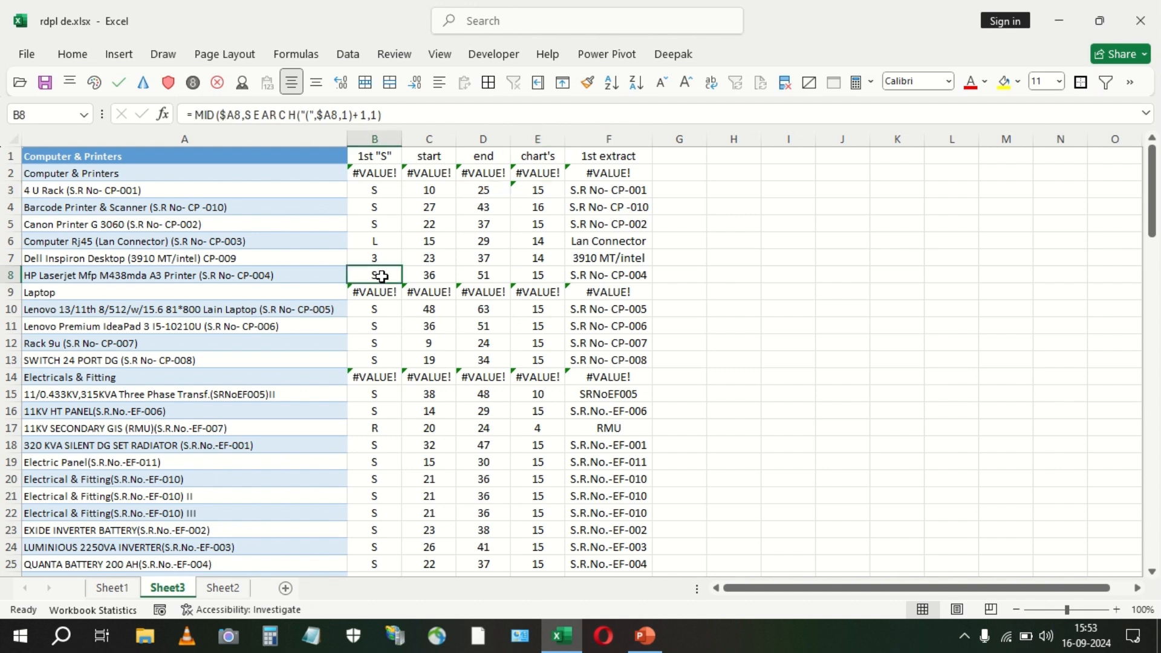
pyautogui.click(382, 258)
# Copy the full first-character MID formula from B3.
pyautogui.click(378, 189)
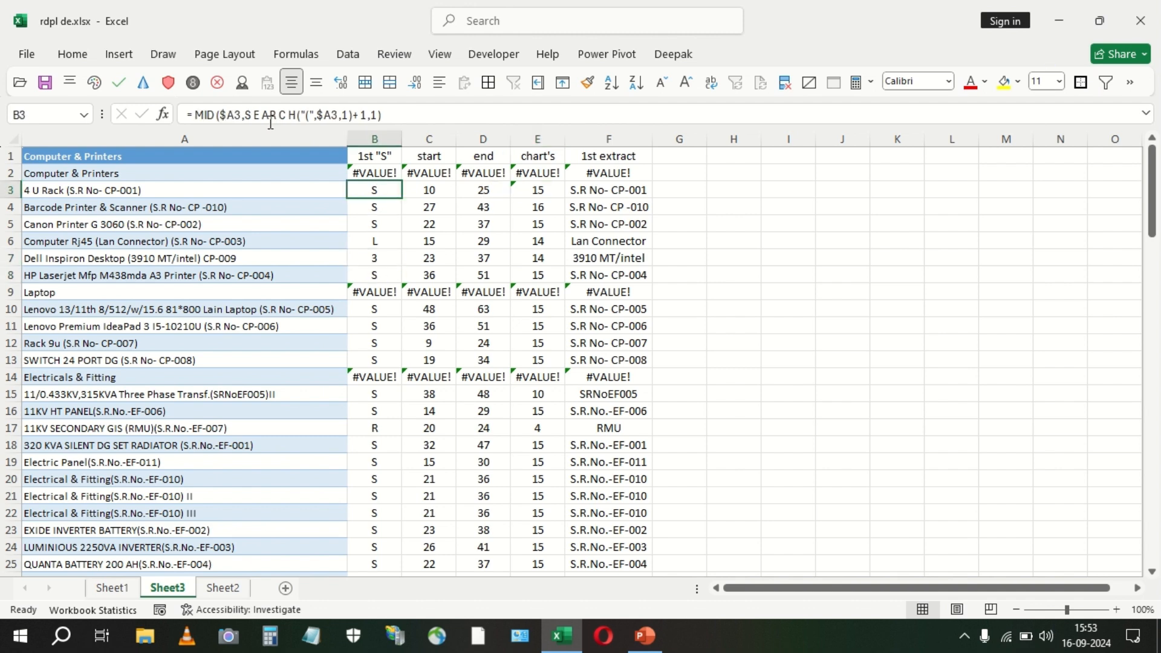
pyautogui.click(195, 112)
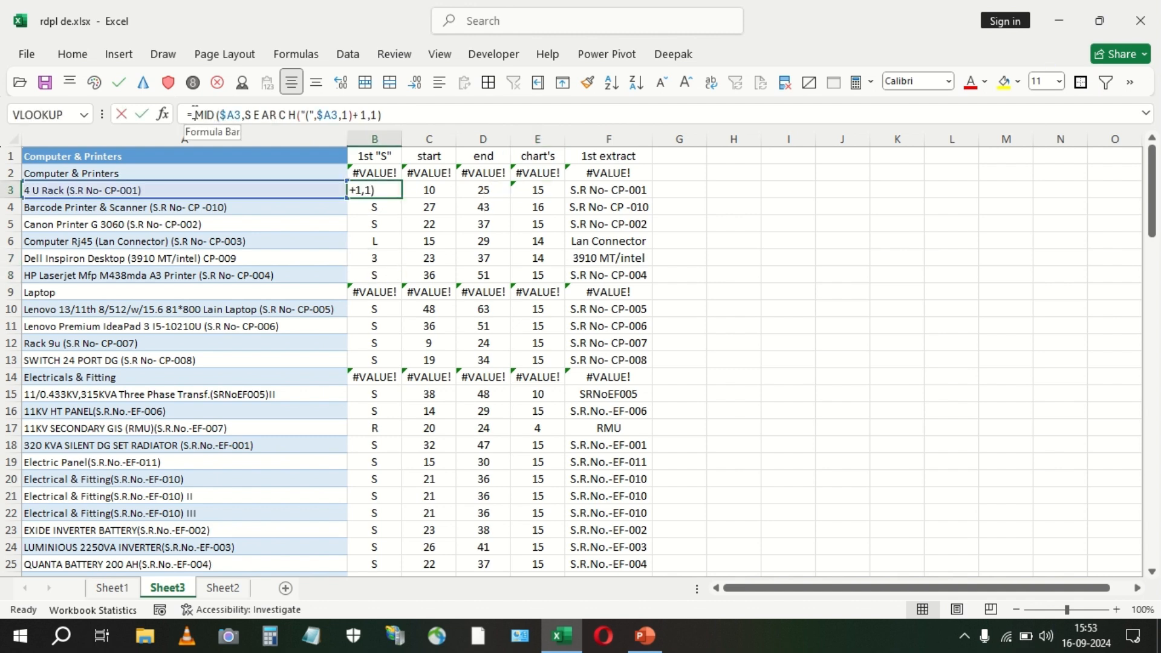
pyautogui.moveTo(391, 114); pyautogui.dragTo(185, 115)
pyautogui.hotkey('ctrl', 'c')
pyautogui.press('Escape')
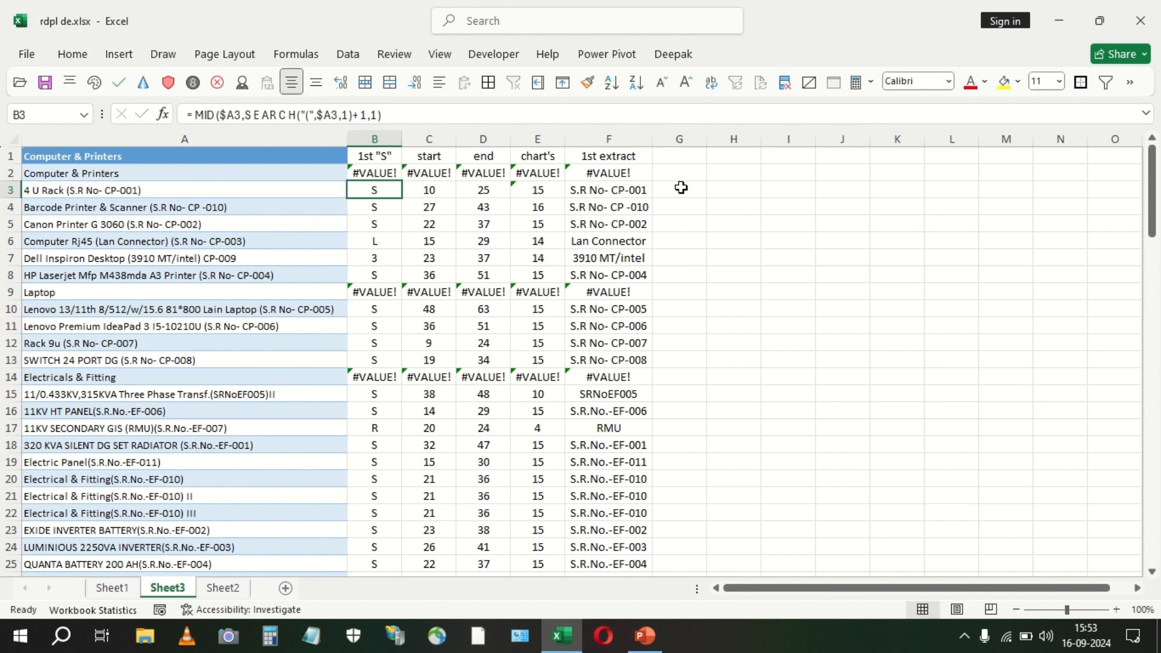
# Enter the formula =IF(MID($A3,SEARCH("(",$A3,1)+1,1)="S",,) in G3, leaving both result arguments empty.
pyautogui.click(679, 190)
pyautogui.hotkey('ctrl', 'v')
pyautogui.click(195, 115)
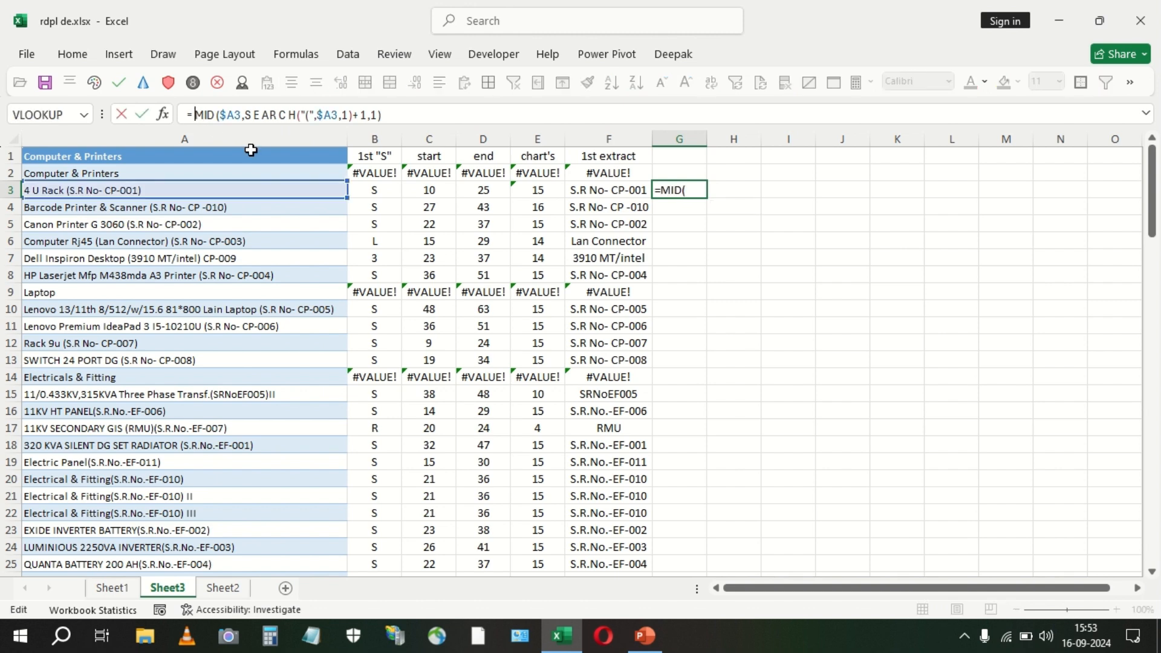
pyautogui.write('if')
pyautogui.press('Tab')
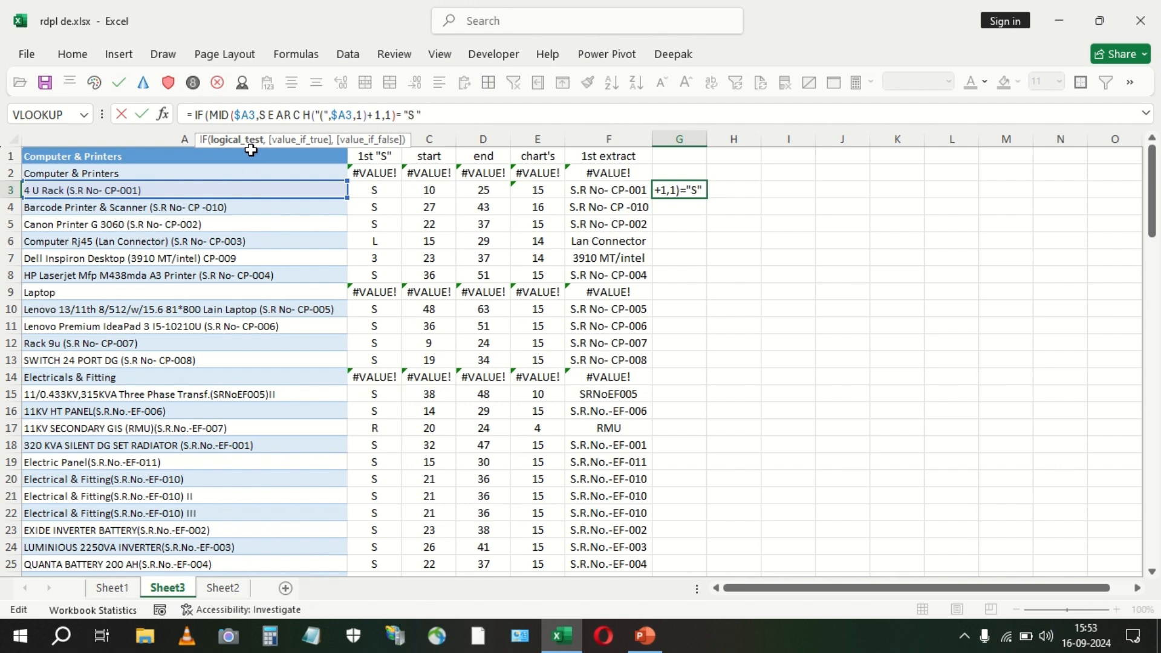
pyautogui.write(',,')
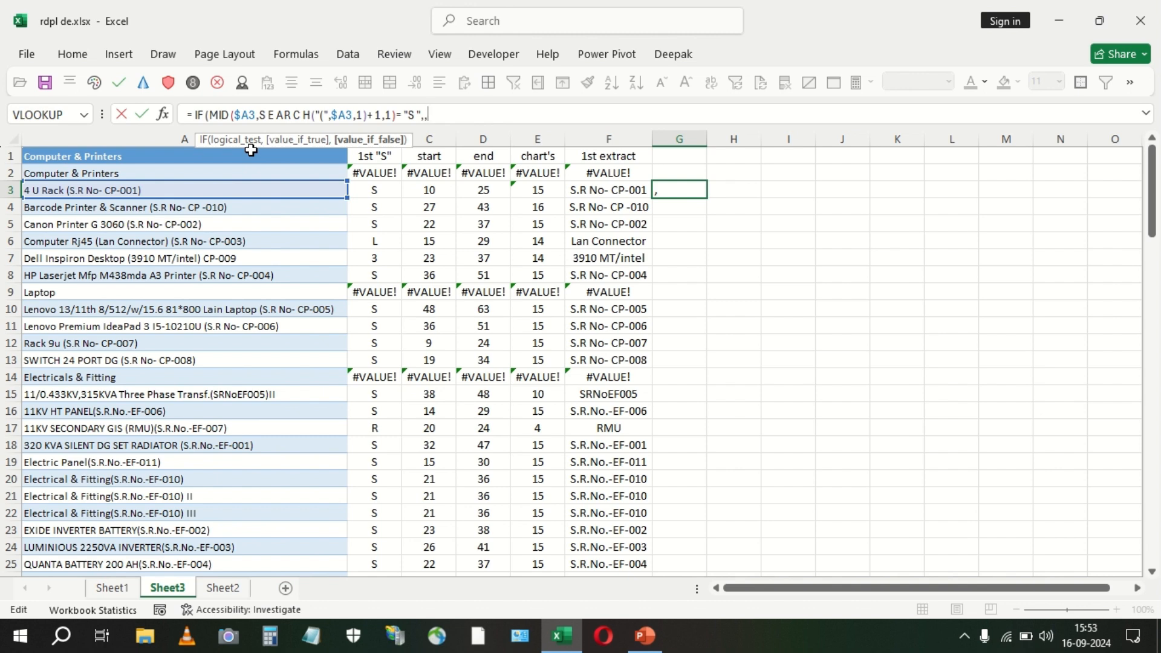
pyautogui.press('Return')
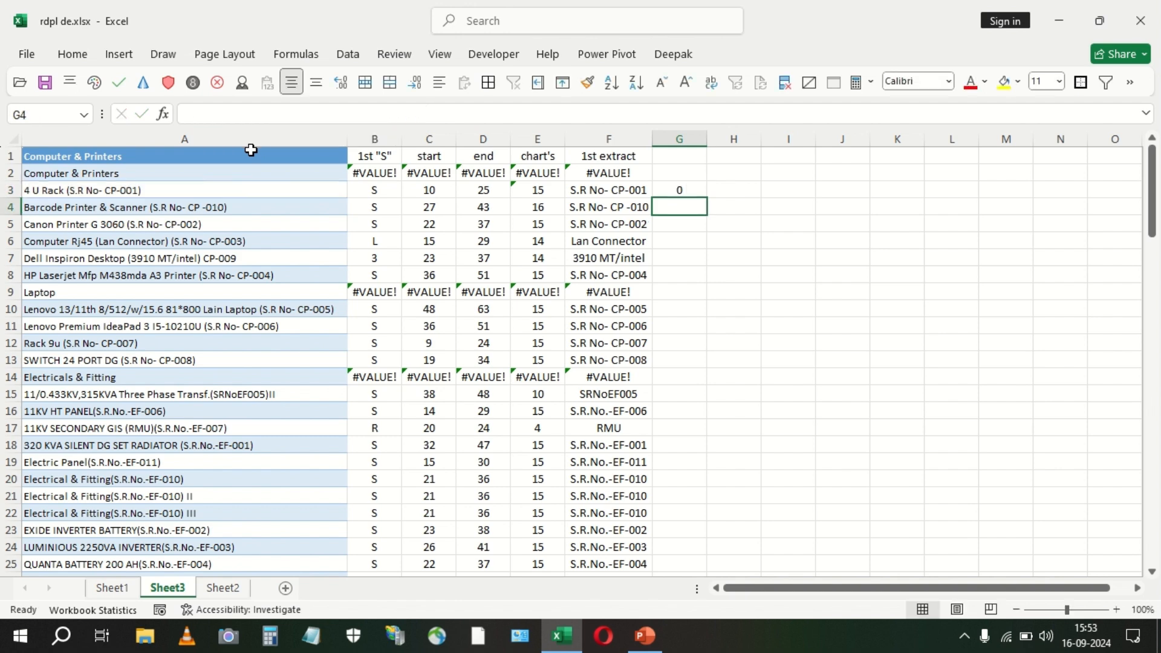
# Copy the full bracket-text MID formula from F3 without its equals sign, leaving the cell unchanged.
pyautogui.click(588, 191)
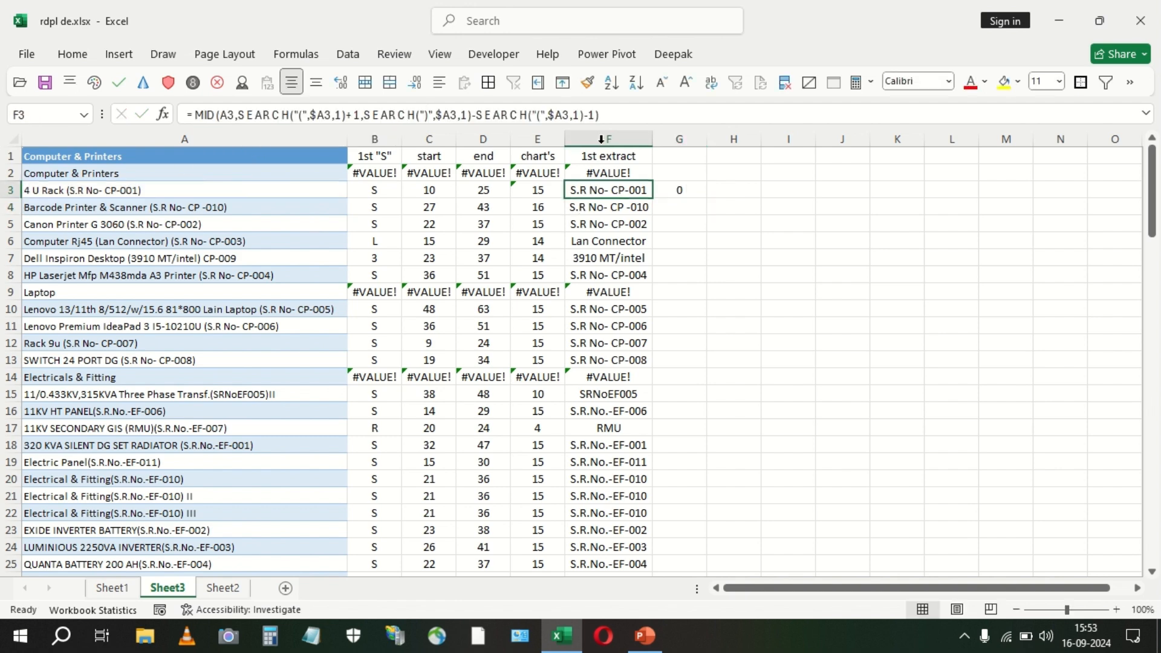
pyautogui.moveTo(599, 115); pyautogui.dragTo(195, 115)
pyautogui.hotkey('ctrl', 'c')
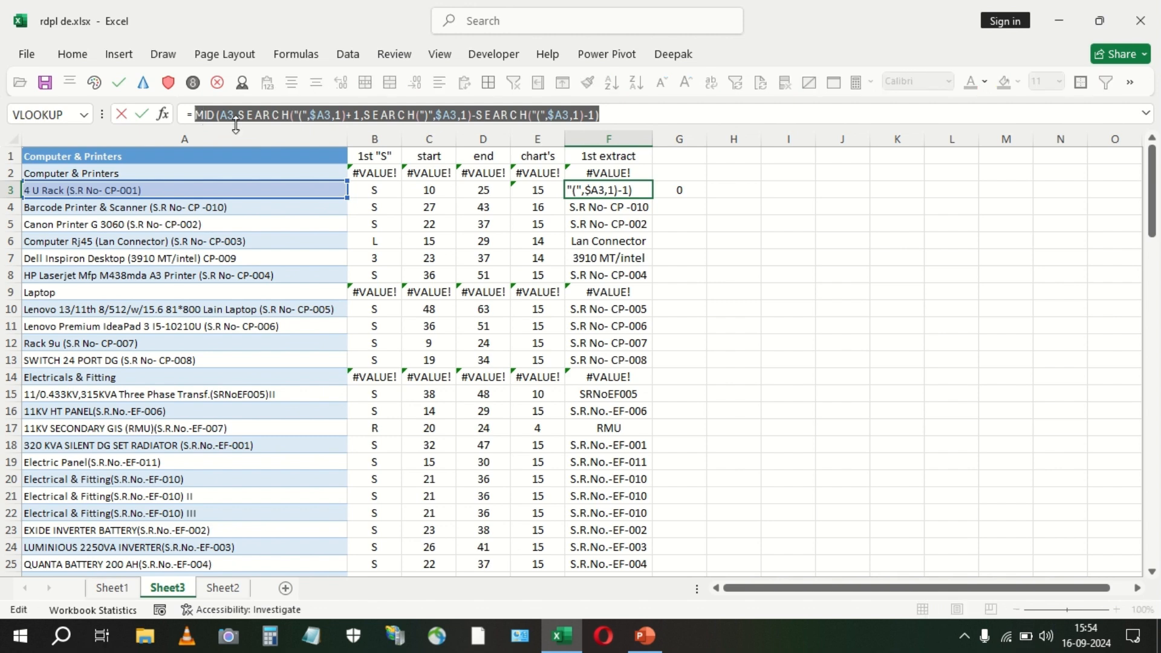
pyautogui.press('Escape')
# Insert the copied MID formula as the value-if-true argument of the IF formula in G3, keeping the value-if-false argument empty.
pyautogui.click(695, 193)
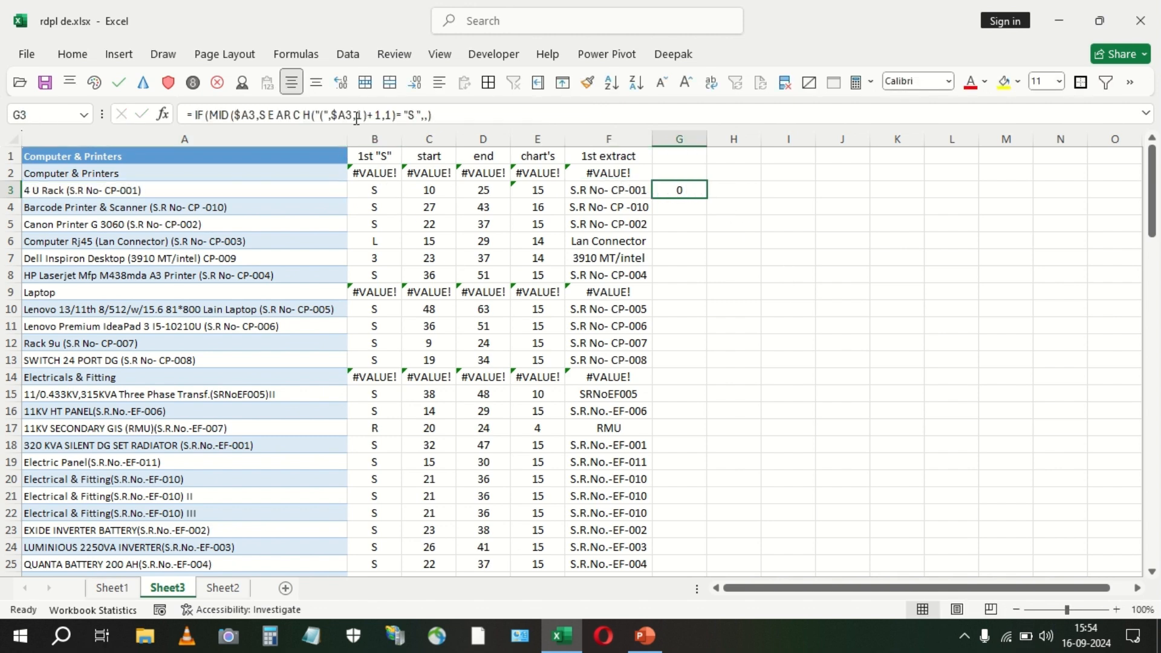
pyautogui.click(274, 114)
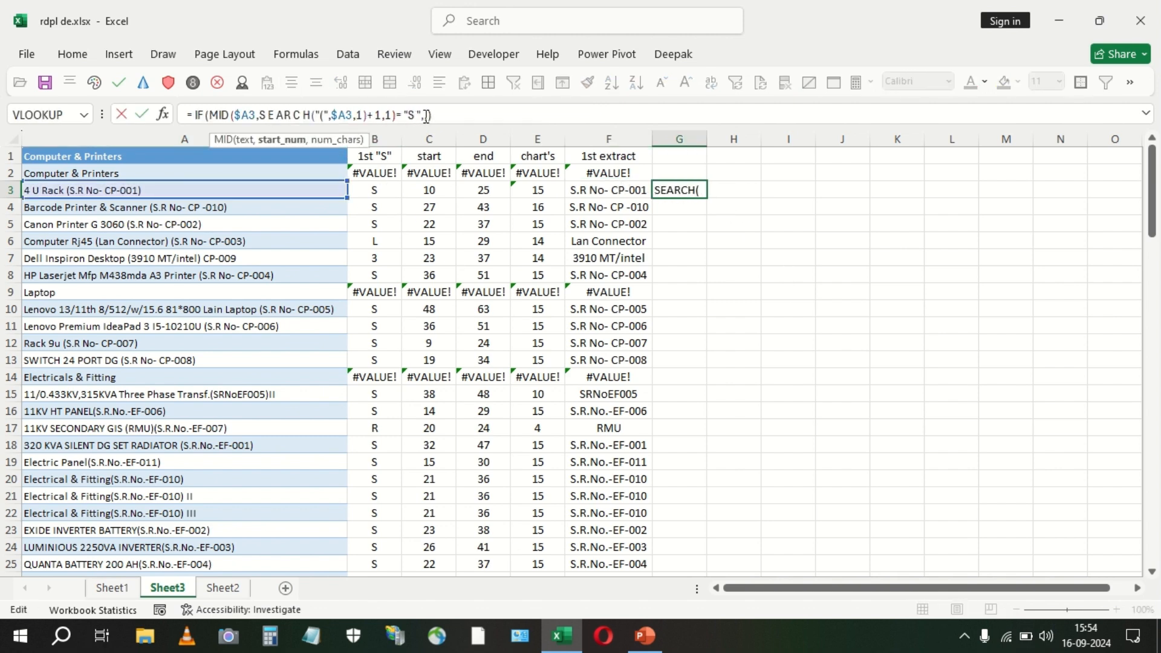
pyautogui.hotkey('ctrl', 'v')
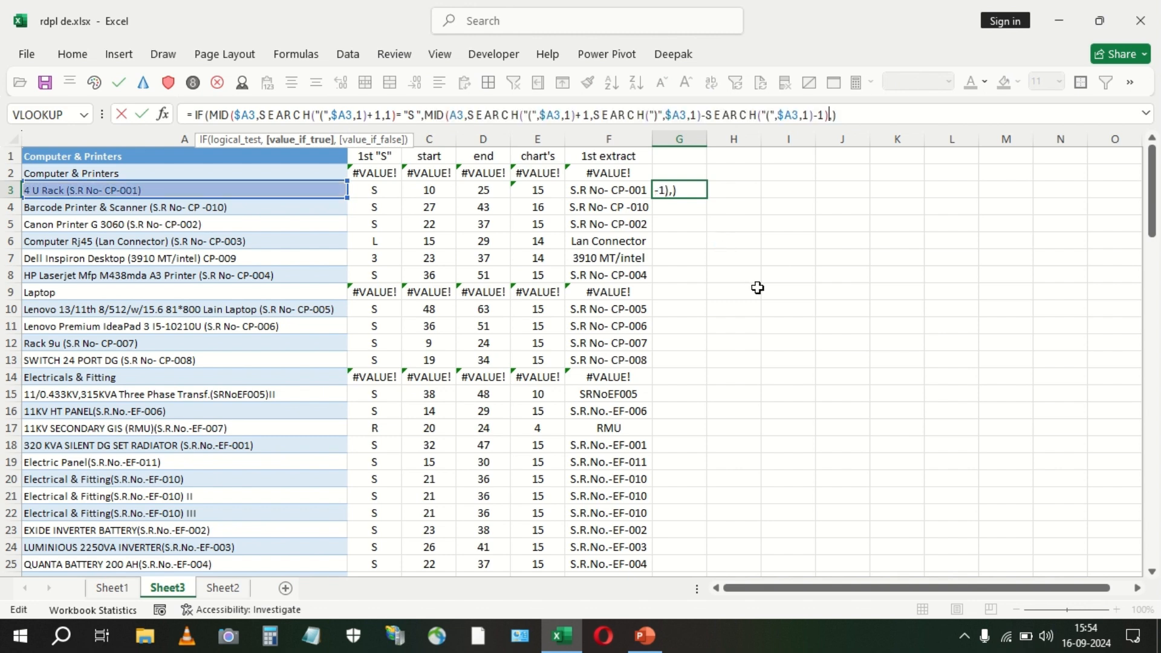
pyautogui.hotkey('ctrl', 'Return')
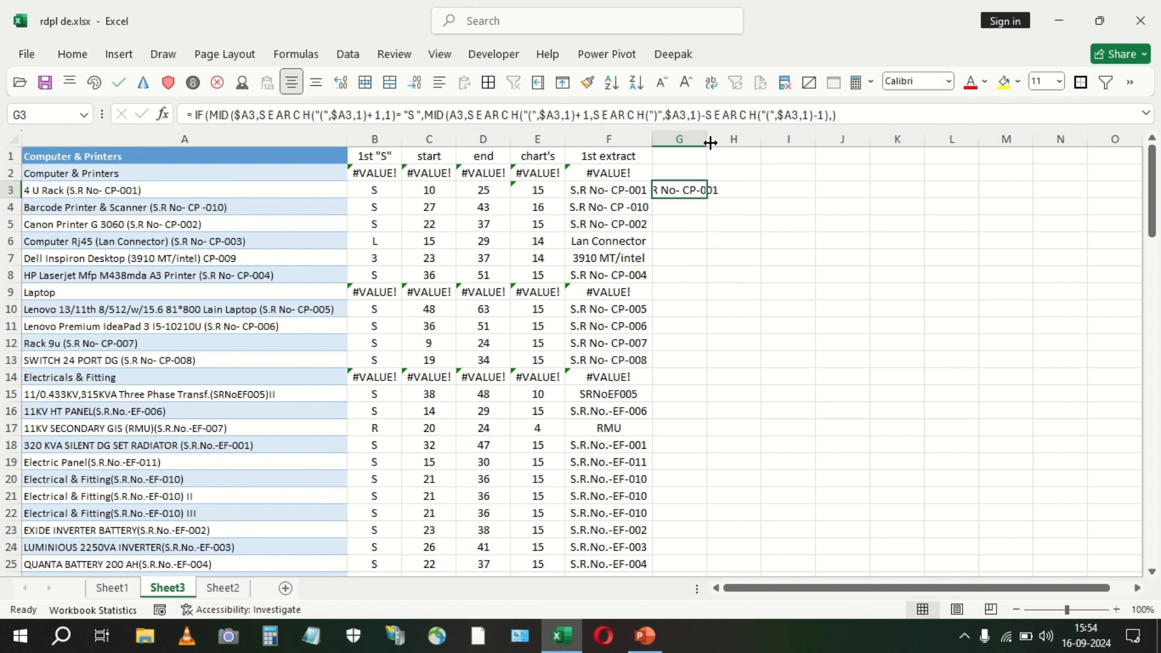
# Autofit column G and fill the G3 formula down the asset list, checking it against rows 6 and 7.
pyautogui.doubleClick(709, 138)
pyautogui.doubleClick(736, 197)
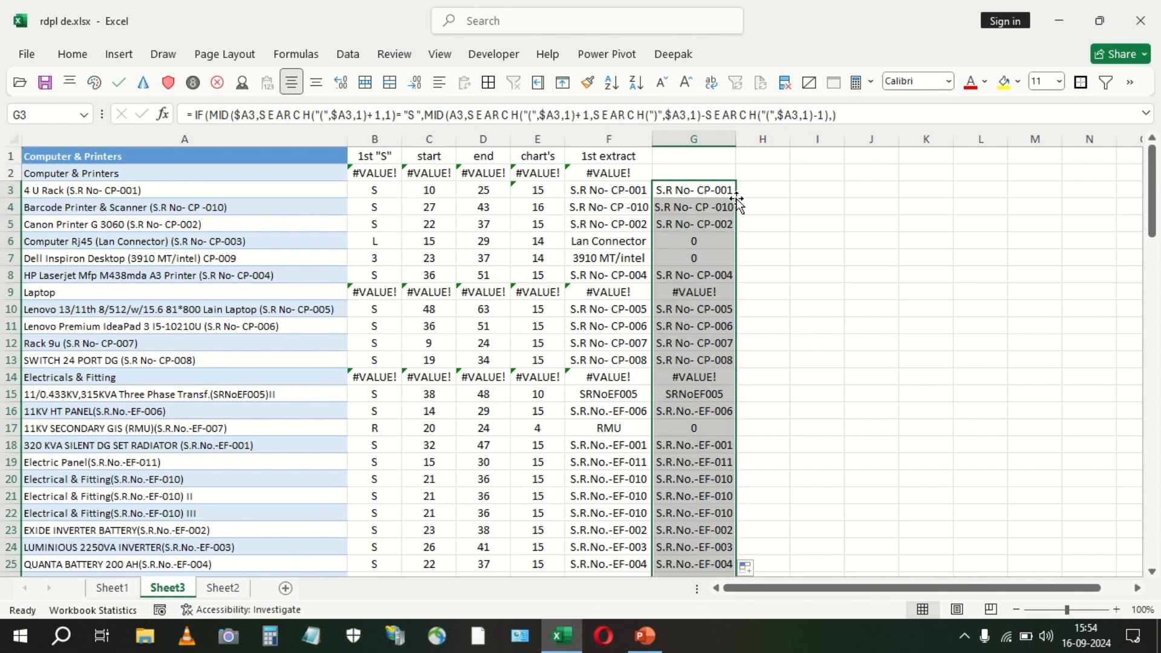
pyautogui.moveTo(394, 241); pyautogui.dragTo(394, 252)
pyautogui.hotkey('shift', 'space')
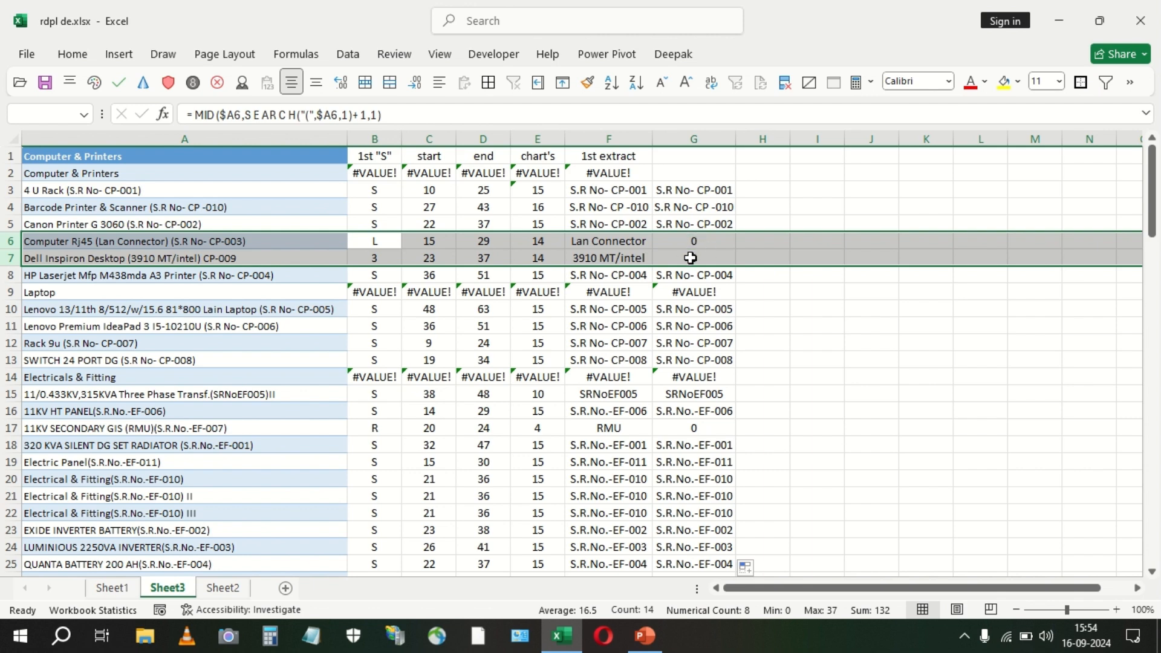
pyautogui.click(700, 240)
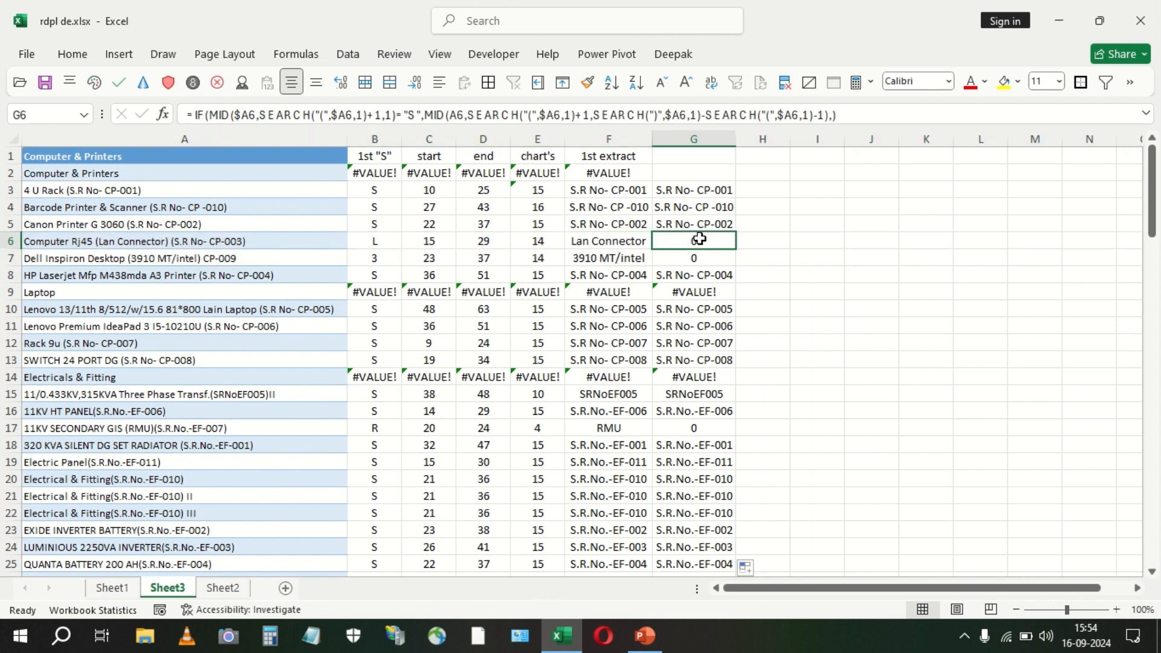
# Extend the G3 formula up into G2 and enter the heading 2nd extr in G1.
pyautogui.click(675, 185)
pyautogui.moveTo(733, 198); pyautogui.dragTo(735, 165)
pyautogui.click(693, 157)
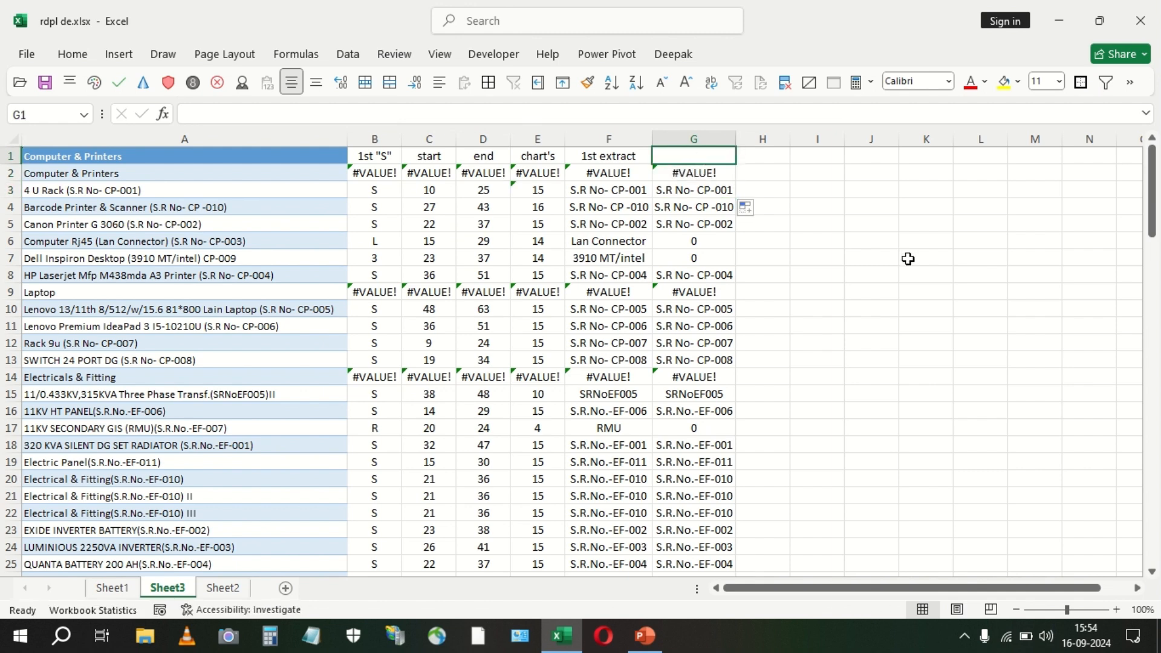
pyautogui.write('2nd extr')
pyautogui.press('Return')
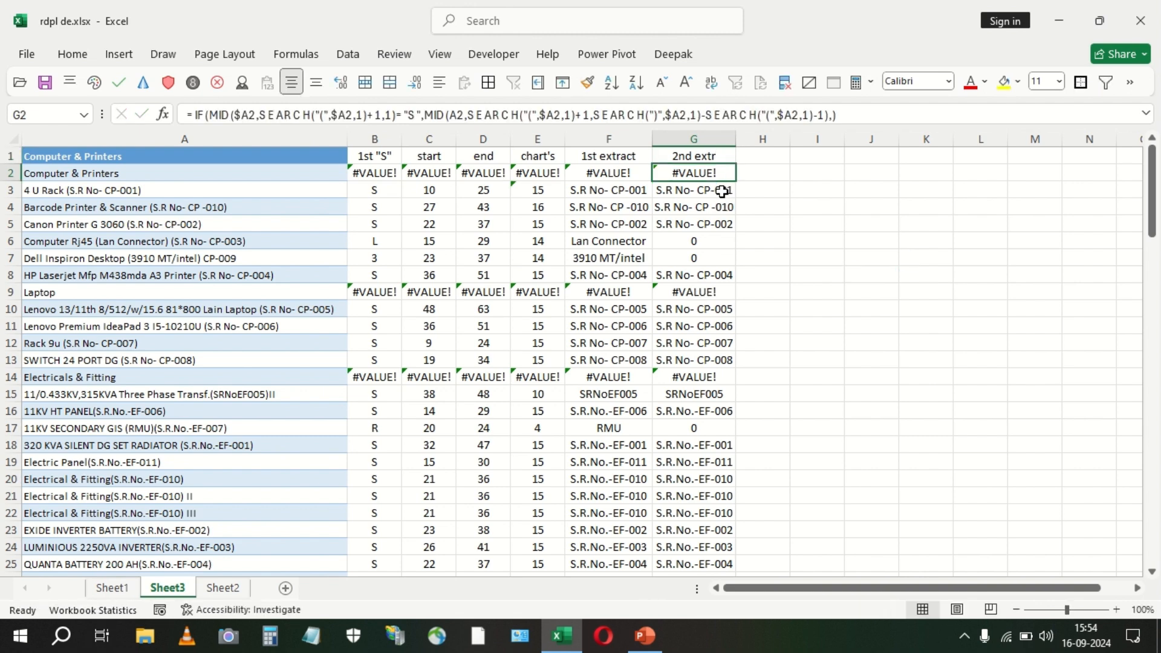
# Examine the nested IF formula in G3 and the first-character MID formula in B3.
pyautogui.click(721, 191)
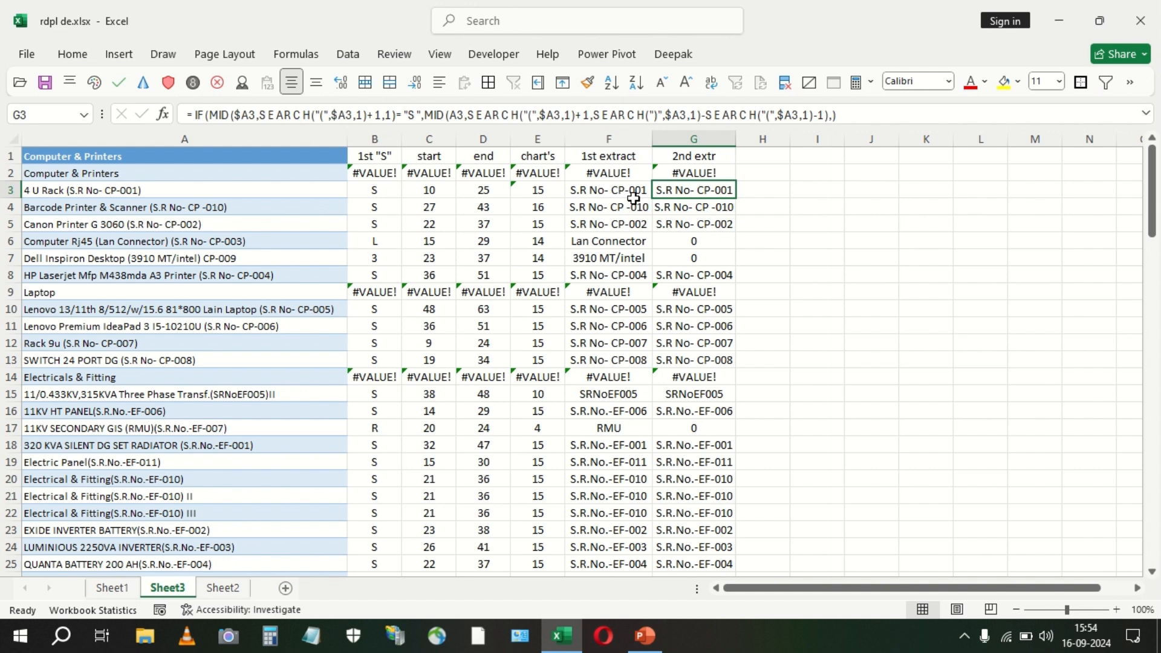
pyautogui.click(390, 189)
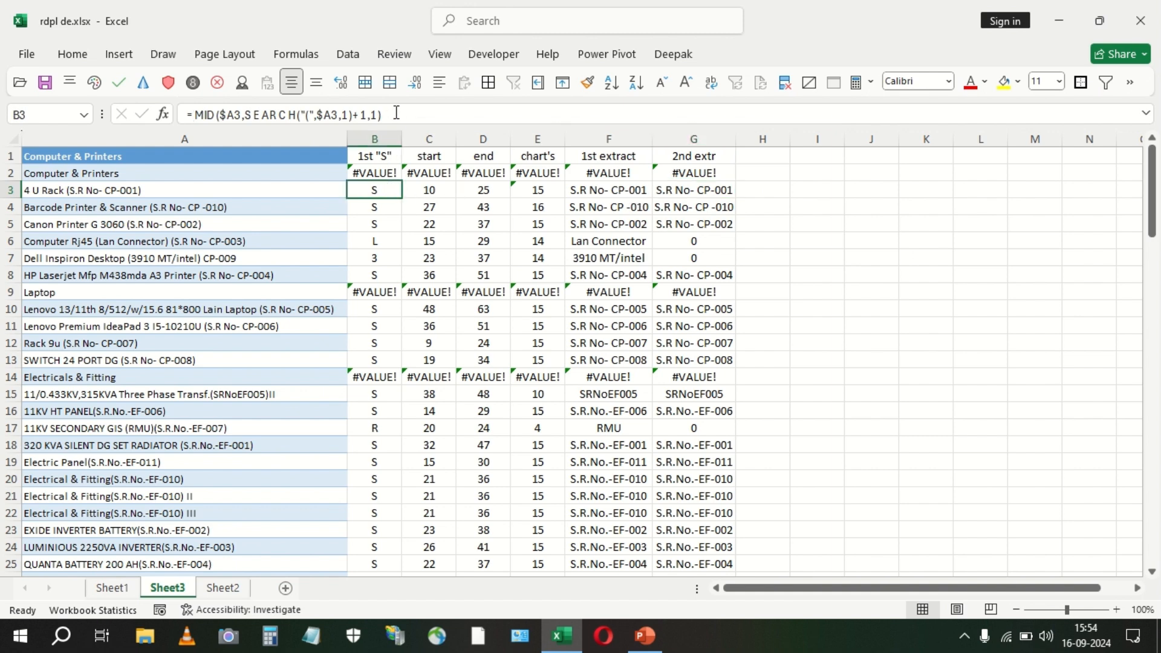
# Review the formulas in B3 and G3.
pyautogui.moveTo(396, 113); pyautogui.dragTo(194, 115)
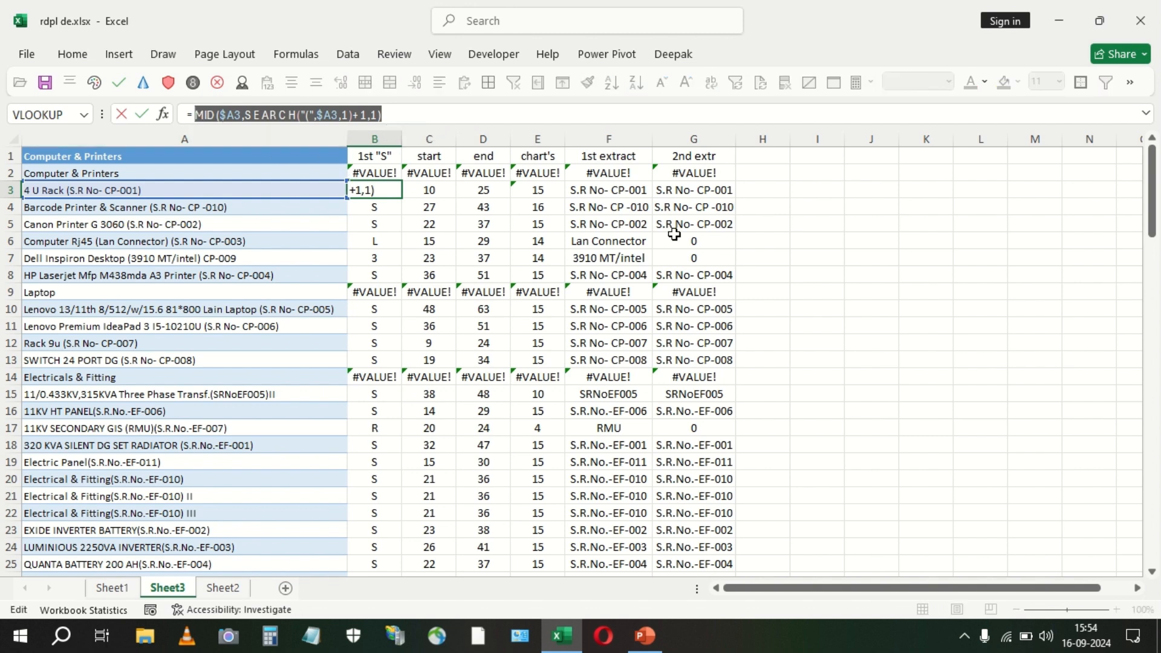
pyautogui.press('Escape')
pyautogui.click(760, 190)
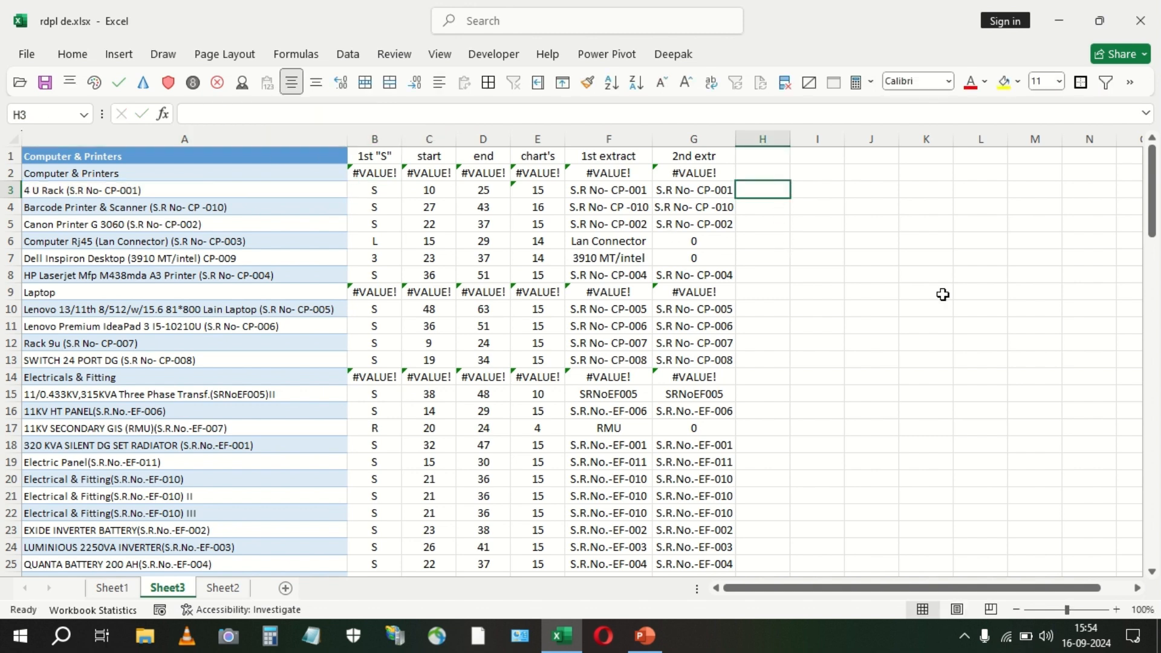
pyautogui.press('Left')
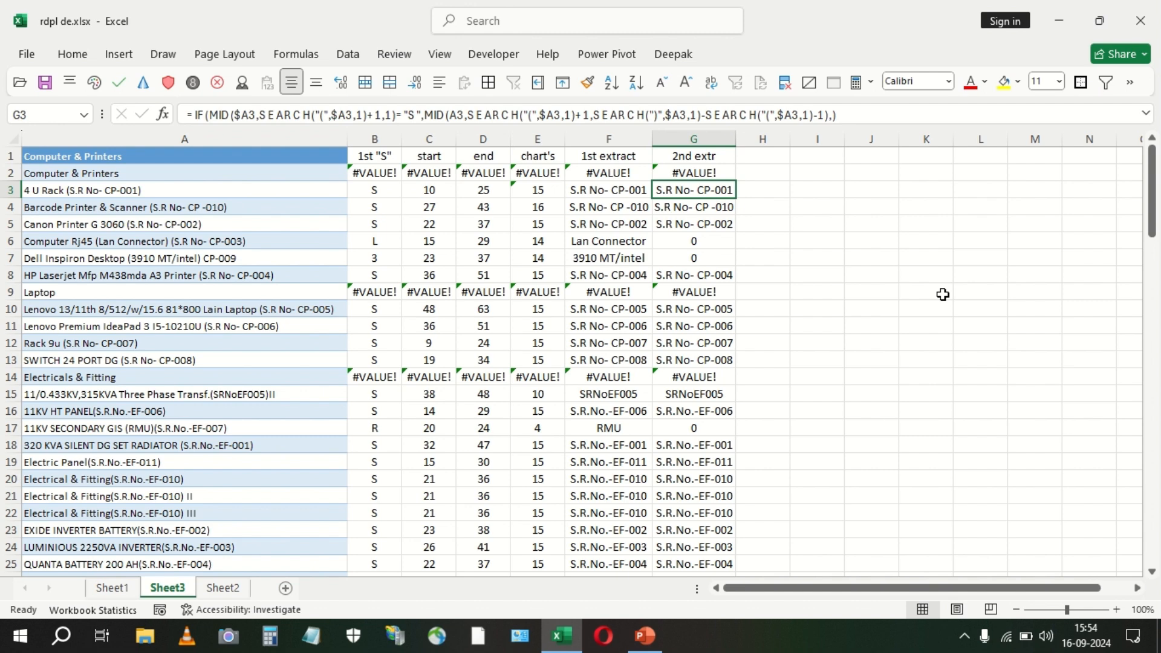
# Enter =SUBSTITUTE(A3,"(","") in H3 to remove the opening bracket, and fit column H to its content.
pyautogui.press('Right')
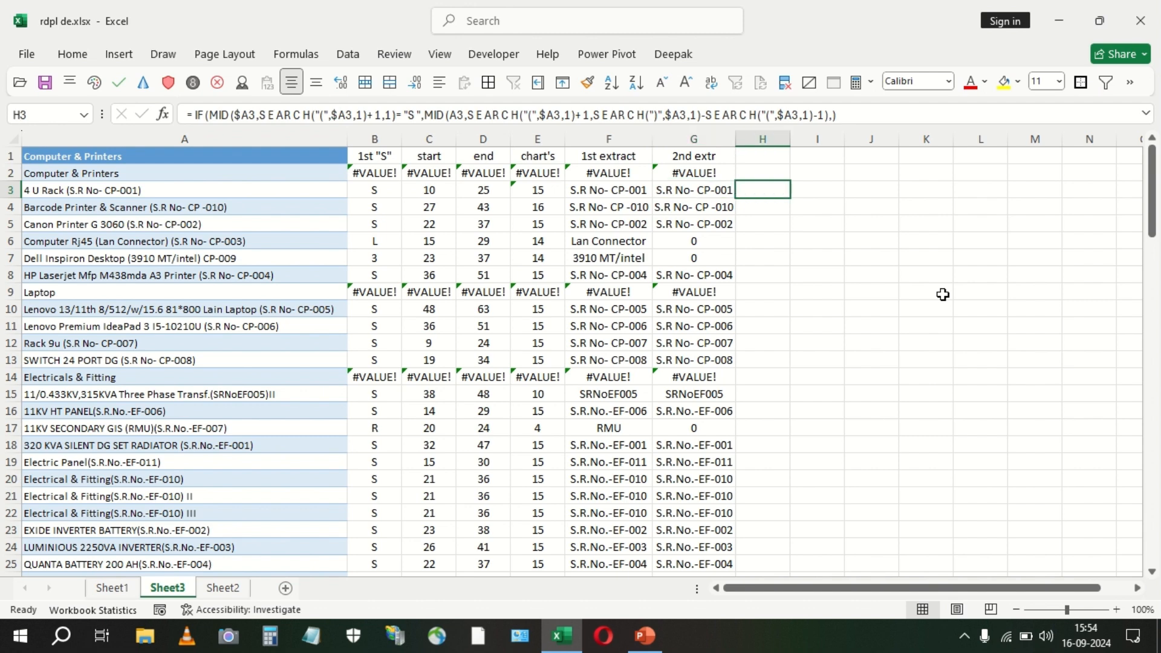
pyautogui.write('=sub')
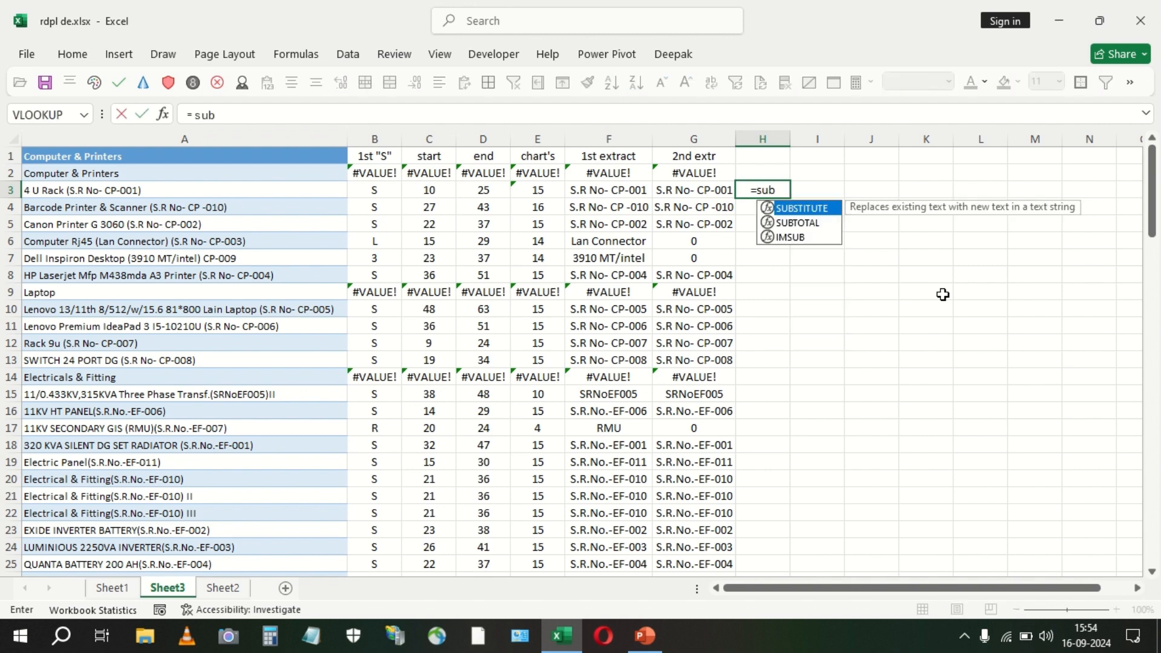
pyautogui.press('Tab')
pyautogui.press('Left')
pyautogui.press('Left')
pyautogui.press('Left')
pyautogui.press('Left')
pyautogui.press('Left')
pyautogui.press('Left')
pyautogui.press('Left')
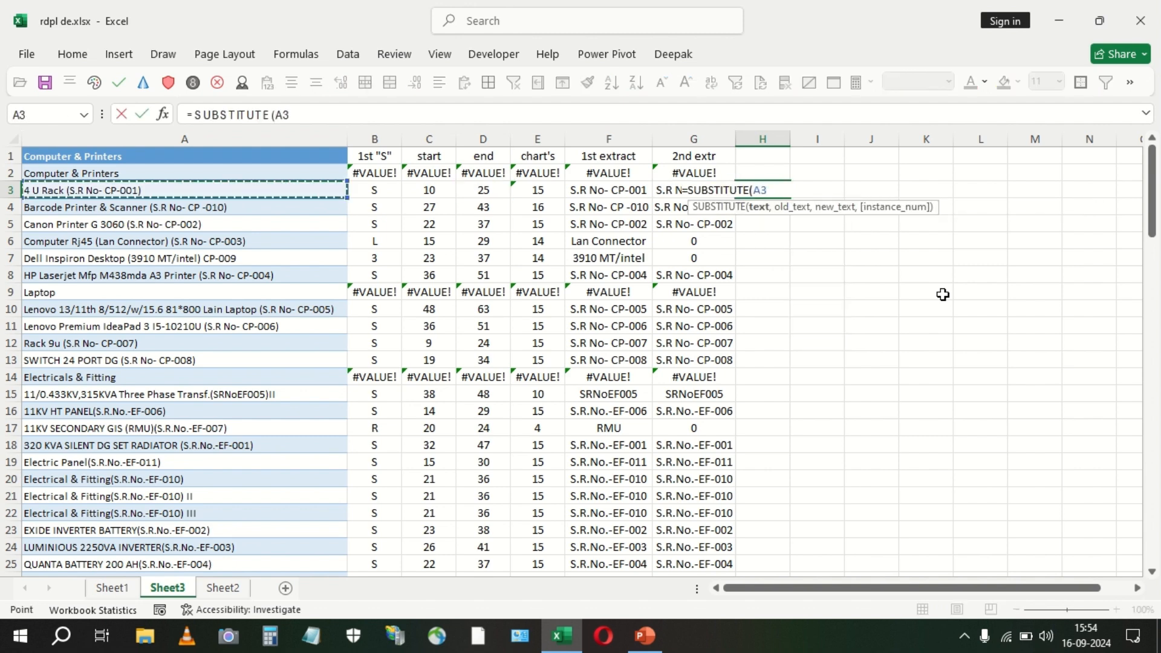
pyautogui.write(',')
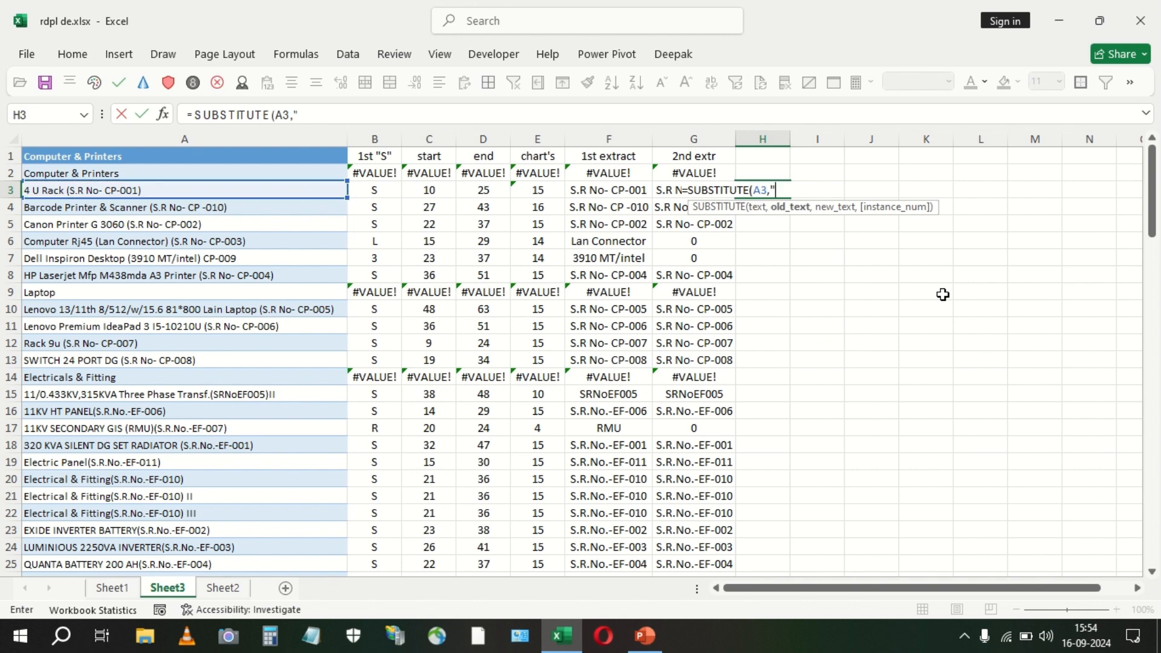
pyautogui.write('"(",')
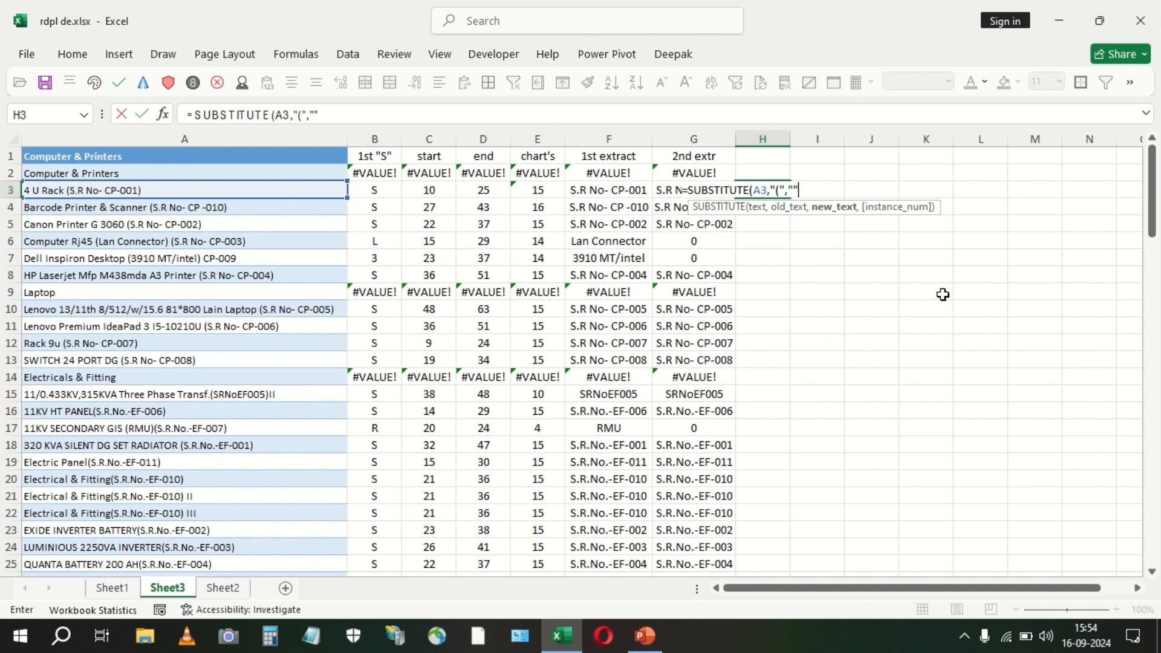
pyautogui.write('"")')
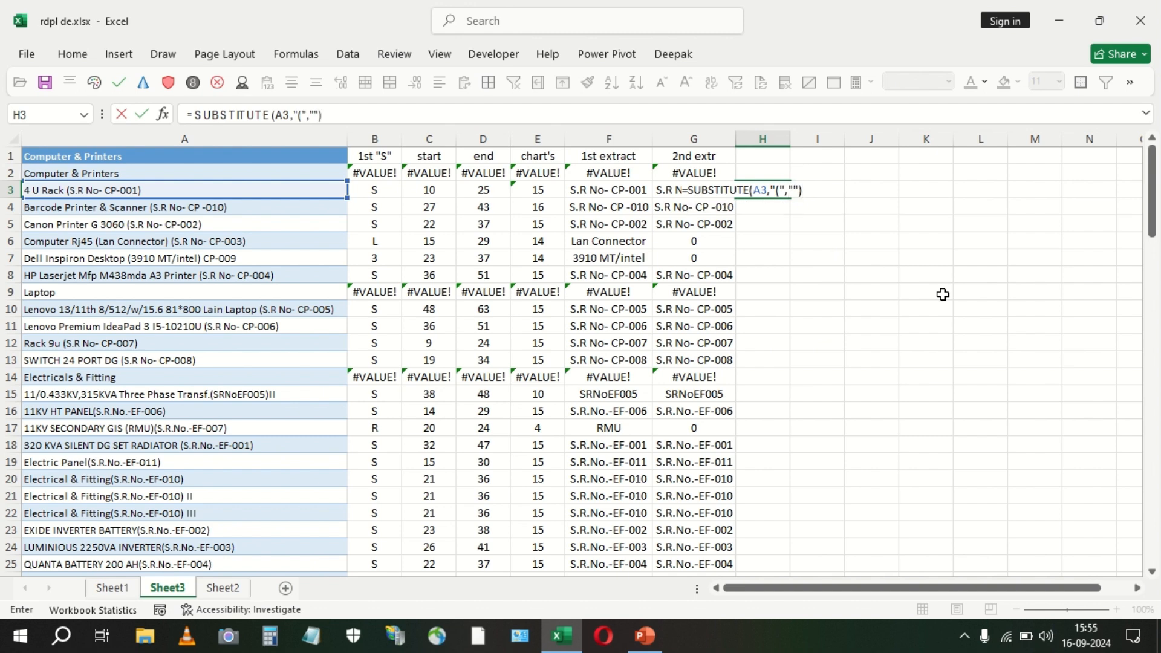
pyautogui.press('Return')
pyautogui.press('Up')
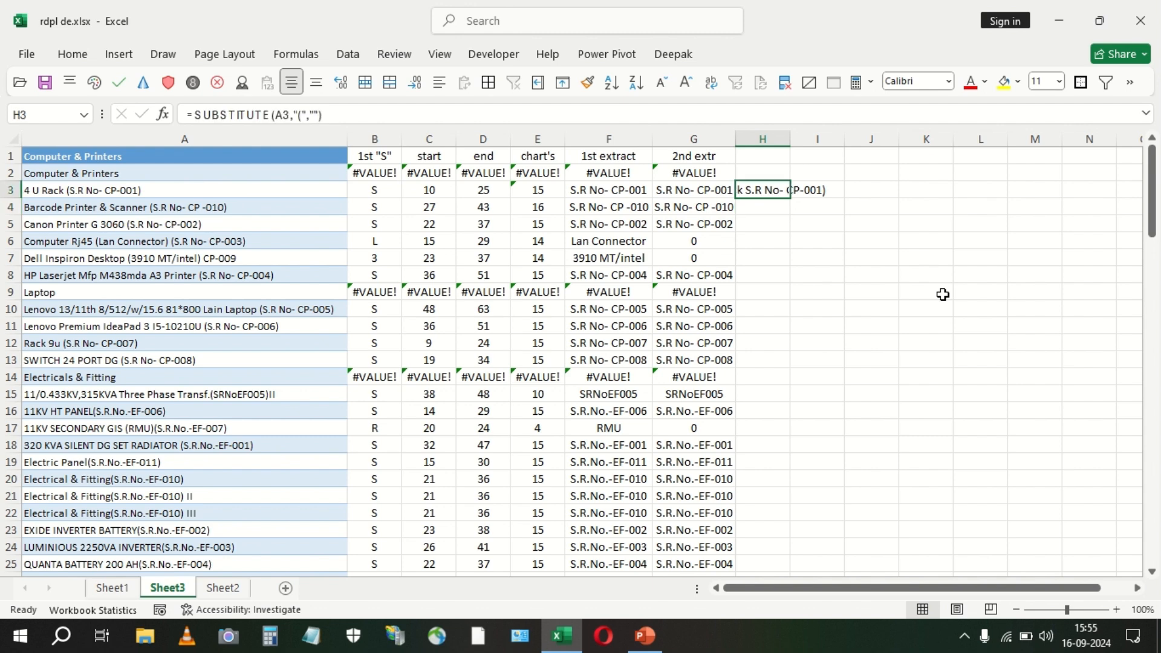
pyautogui.doubleClick(790, 139)
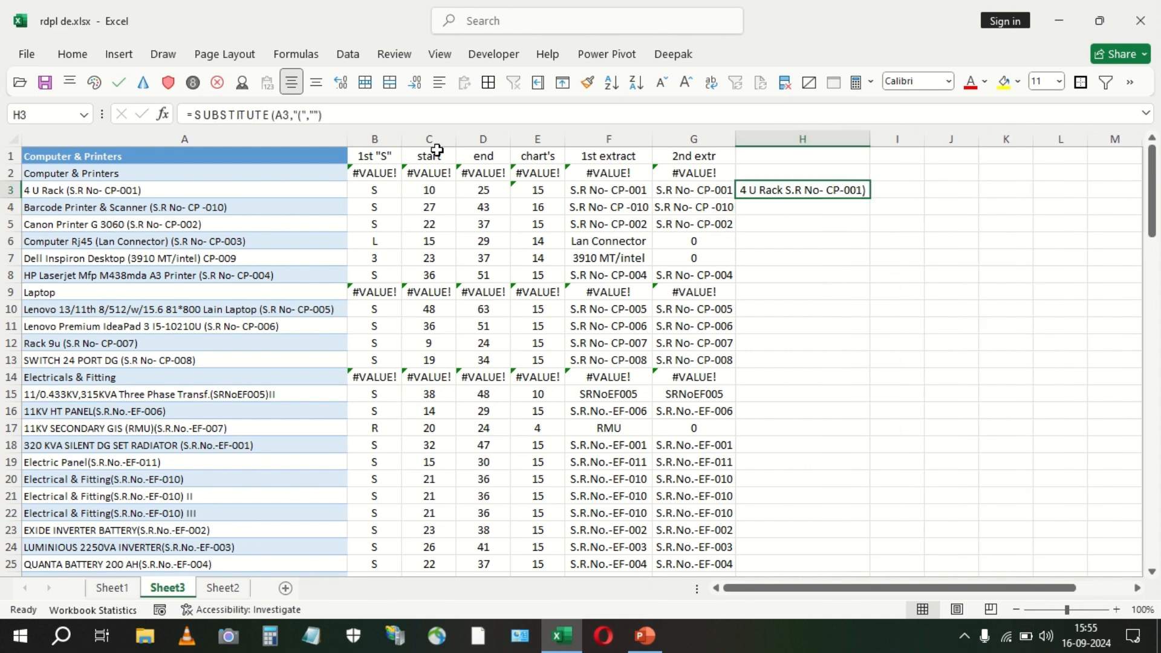
# Add instance number 1 to the H3 formula so it reads =SUBSTITUTE(A3,"(","",1).
pyautogui.press('F2')
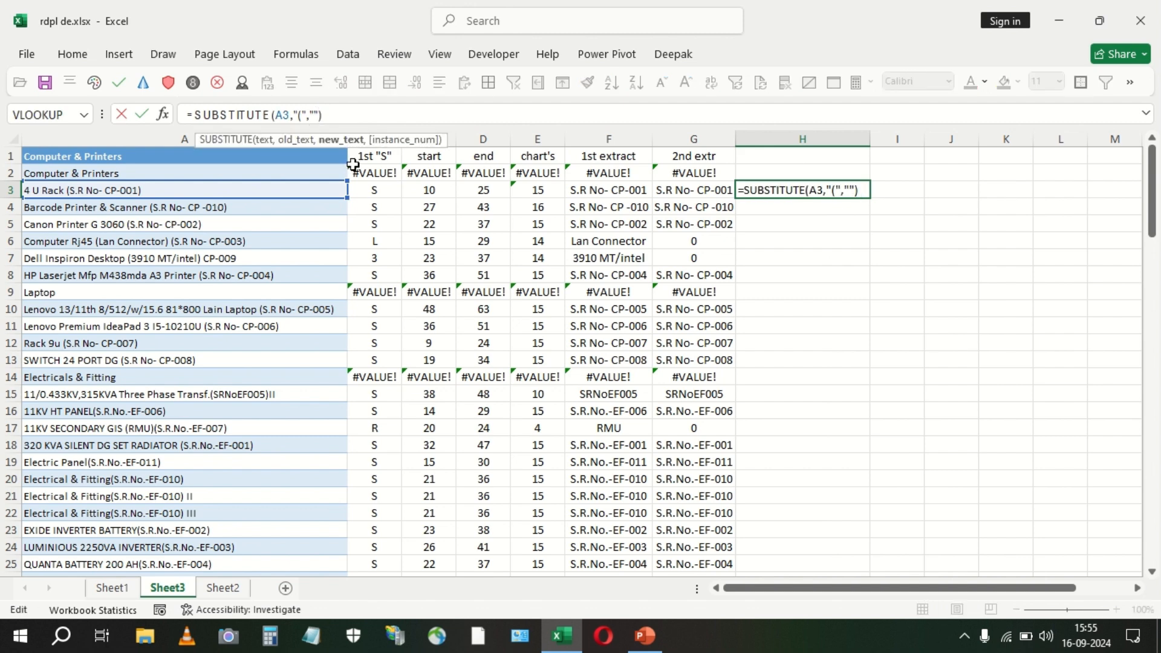
pyautogui.write(',1')
pyautogui.press('Return')
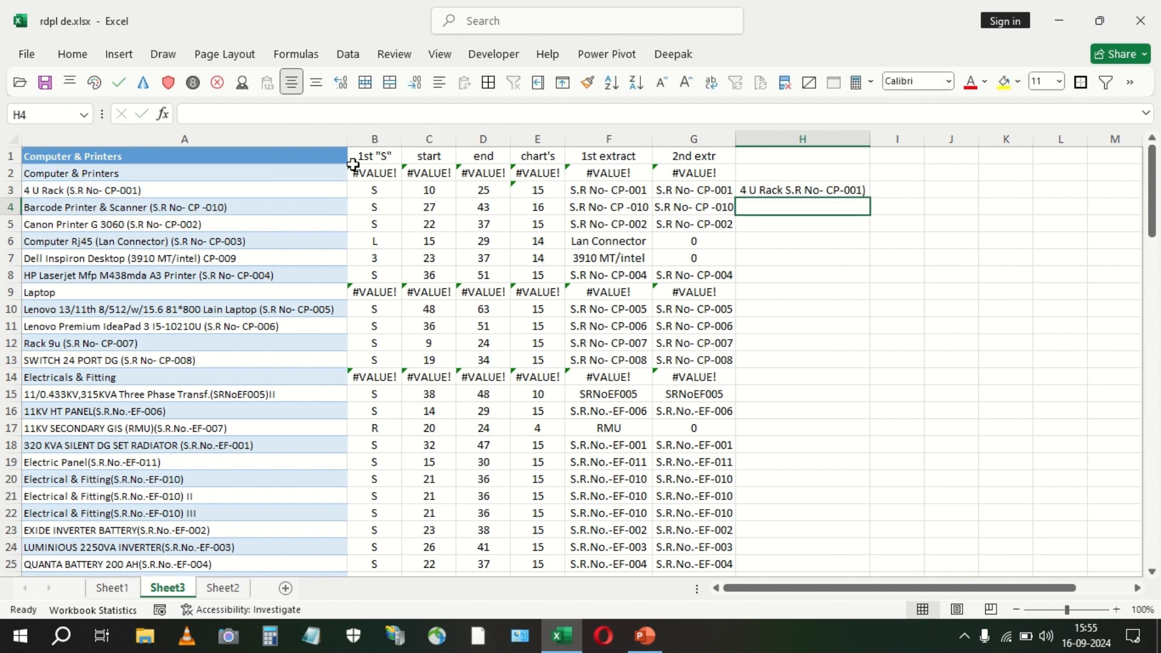
# Fill the H3 formula down column H and format the results with fitted column width and left alignment.
pyautogui.click(800, 189)
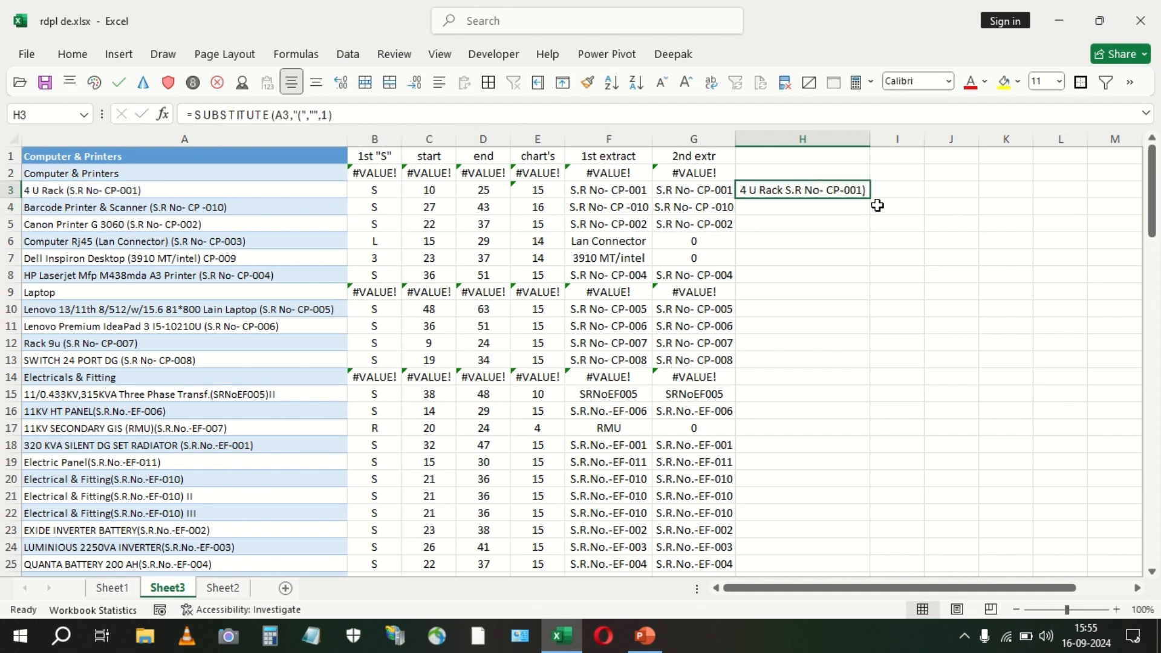
pyautogui.doubleClick(872, 198)
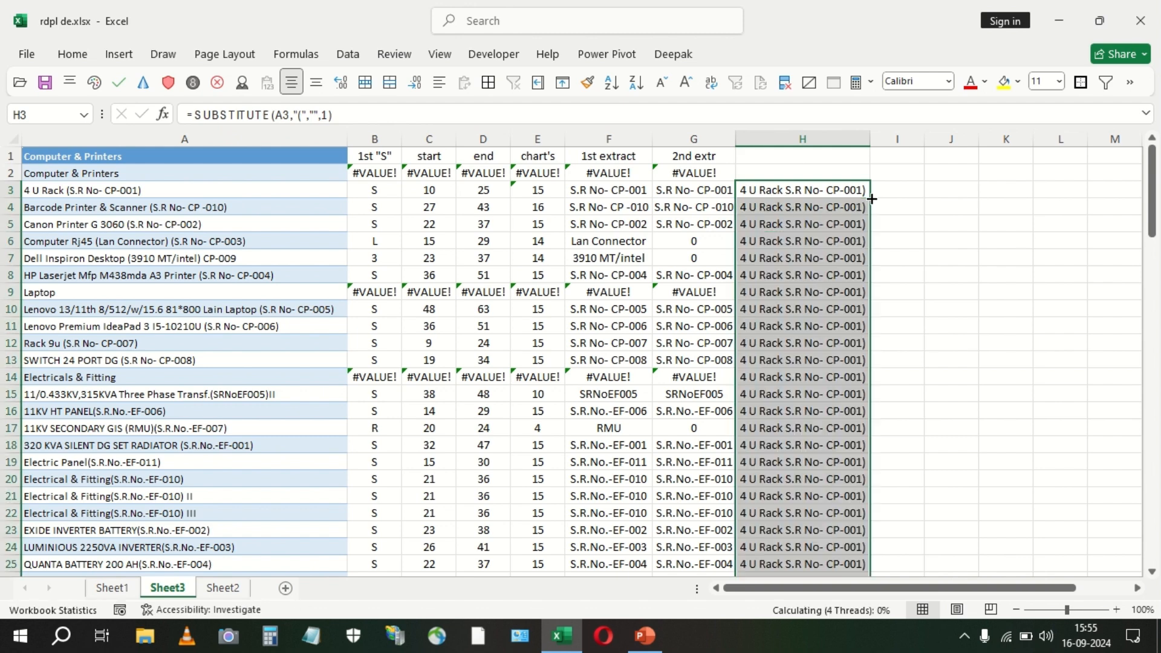
pyautogui.doubleClick(870, 138)
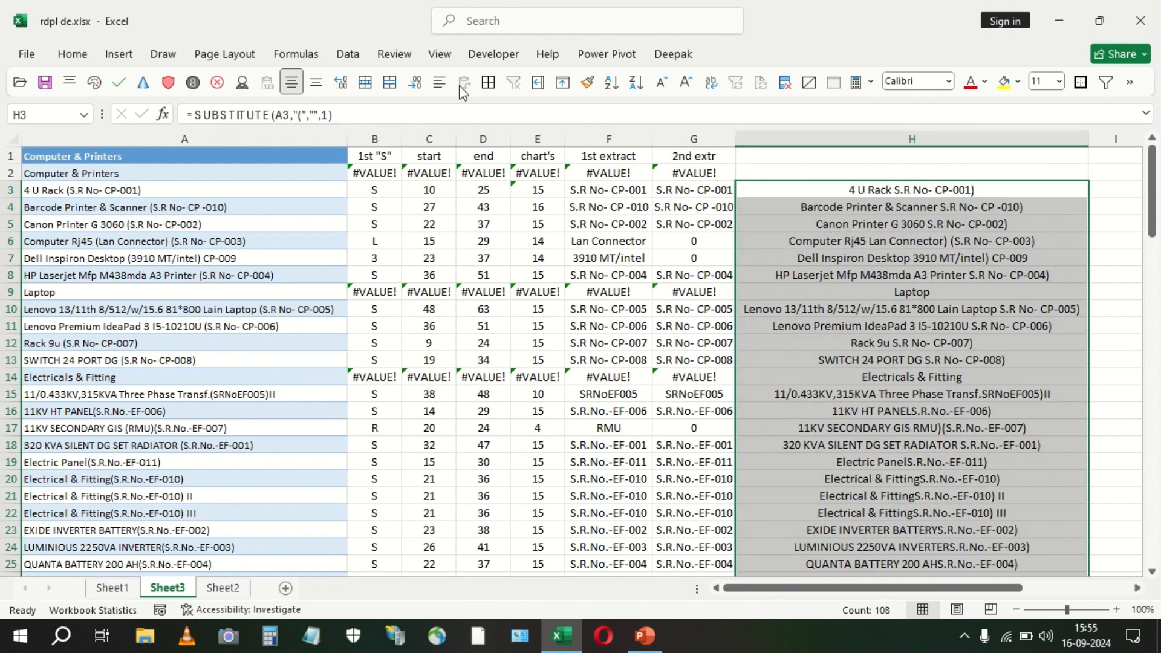
pyautogui.click(439, 82)
# Compare the substituted text in H6 with the original description in A6.
pyautogui.click(760, 242)
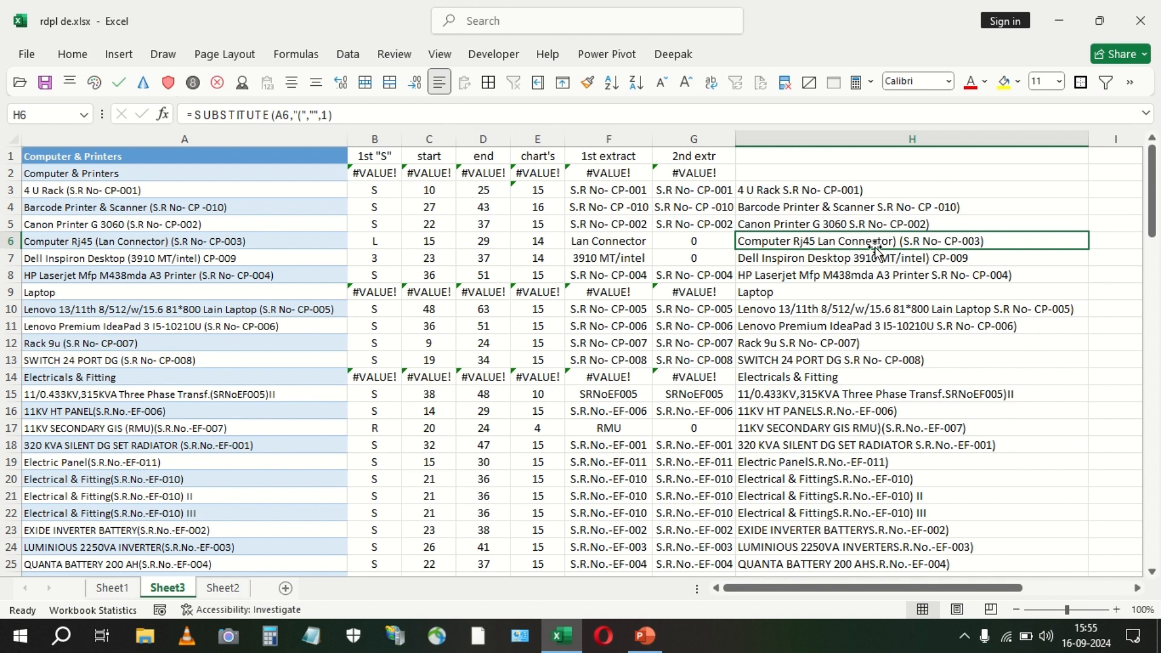
pyautogui.click(126, 223)
pyautogui.click(142, 239)
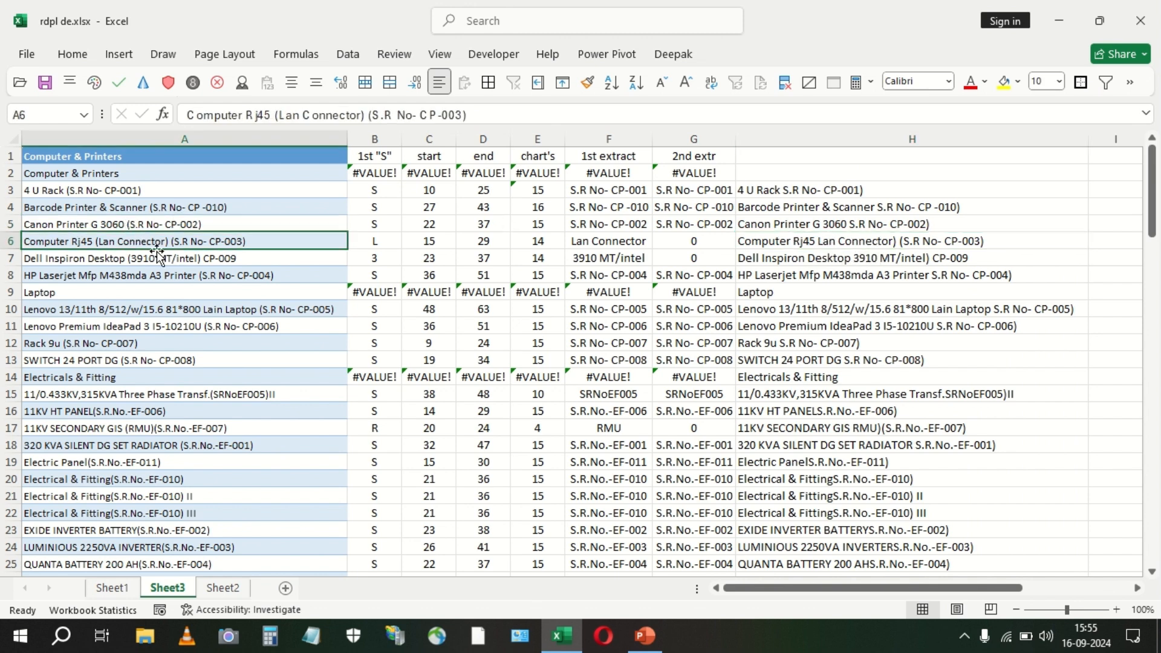
pyautogui.hotkey('shift', 'space')
pyautogui.scroll(-1, 275, 263)
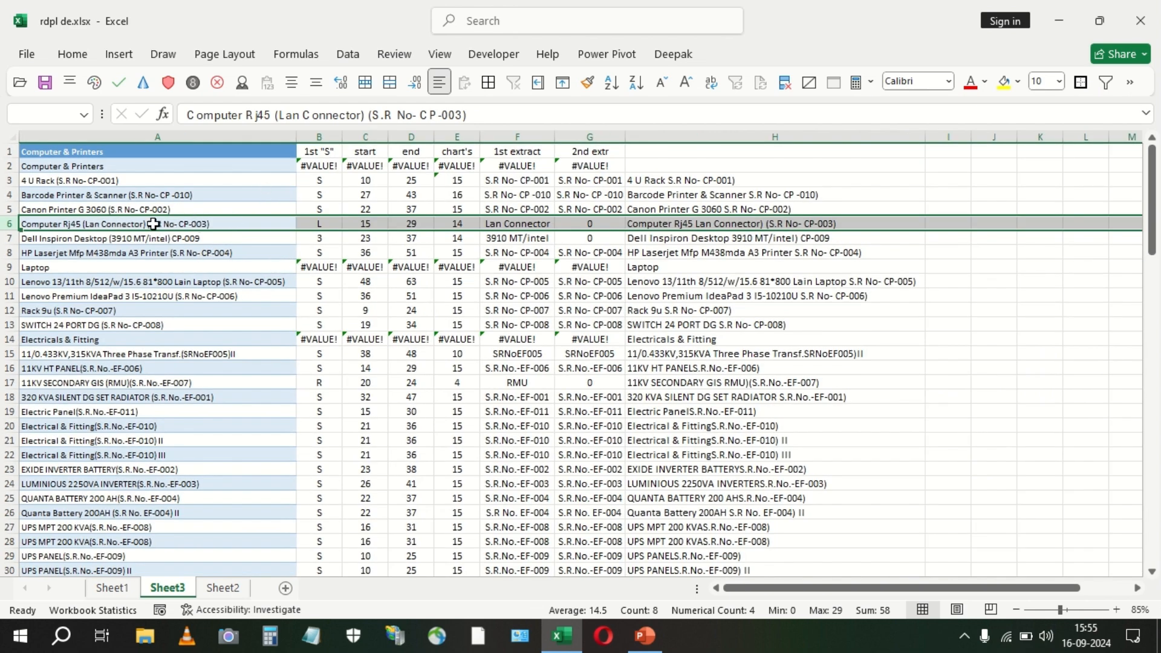
# Extend the H3 formula upward into H2.
pyautogui.click(643, 183)
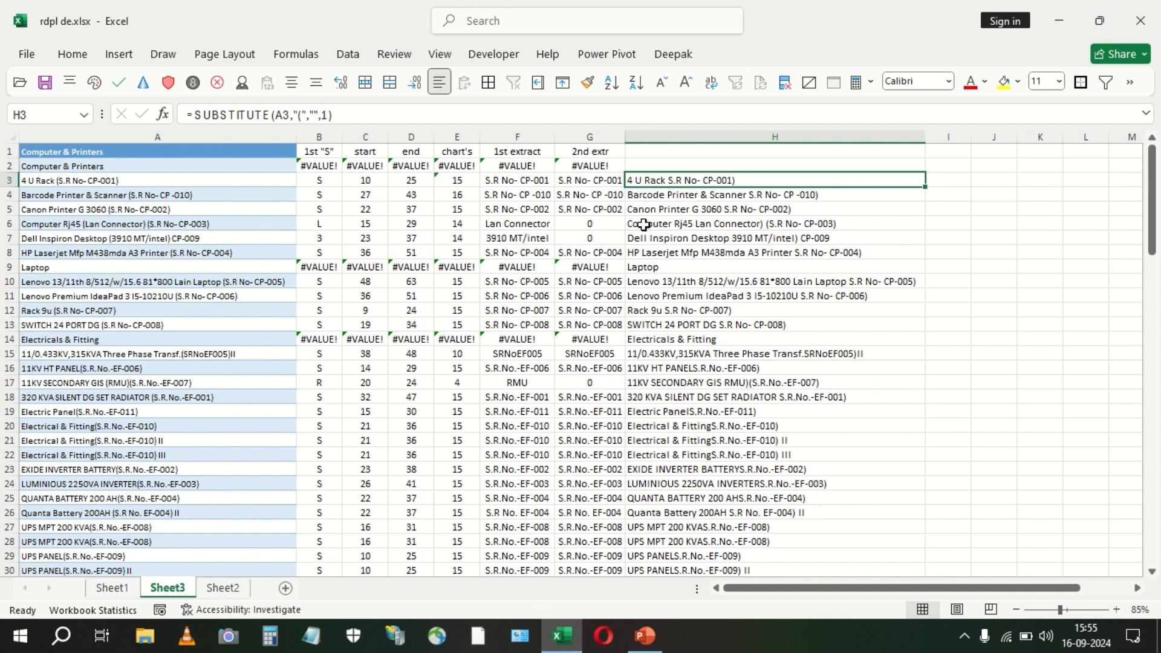
pyautogui.moveTo(929, 188); pyautogui.dragTo(928, 166)
# Nest the H6 formula in a second SUBSTITUTE that removes the closing bracket: =SUBSTITUTE(SUBSTITUTE(A6,"(","",1),")","",1).
pyautogui.click(672, 222)
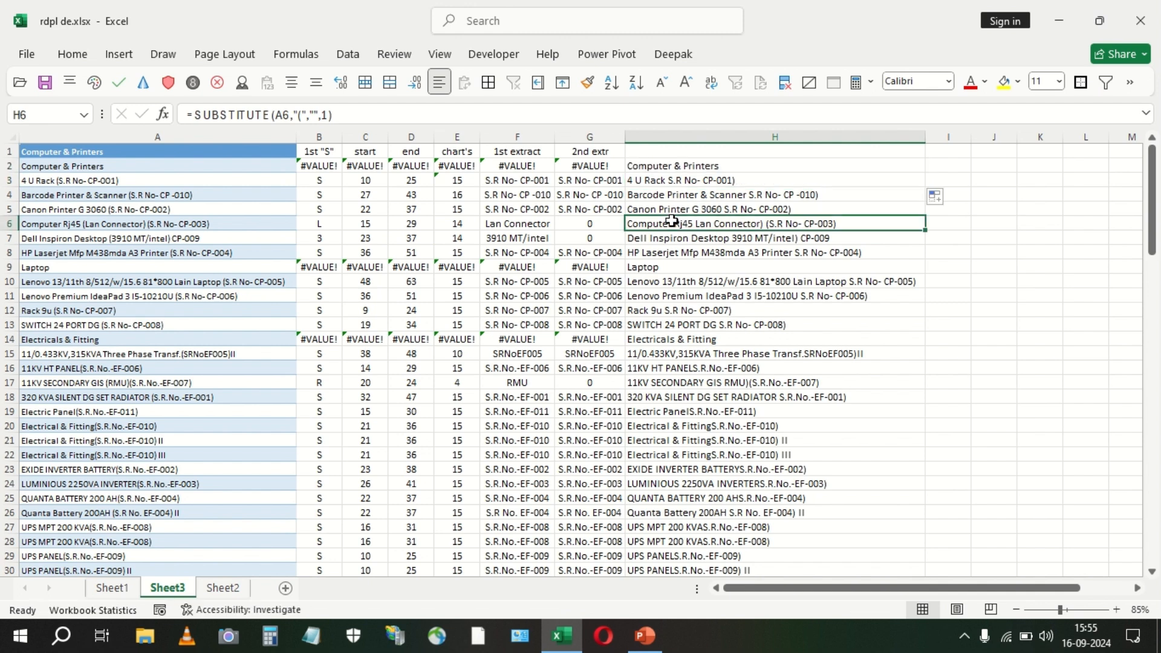
pyautogui.moveTo(331, 115); pyautogui.dragTo(190, 114)
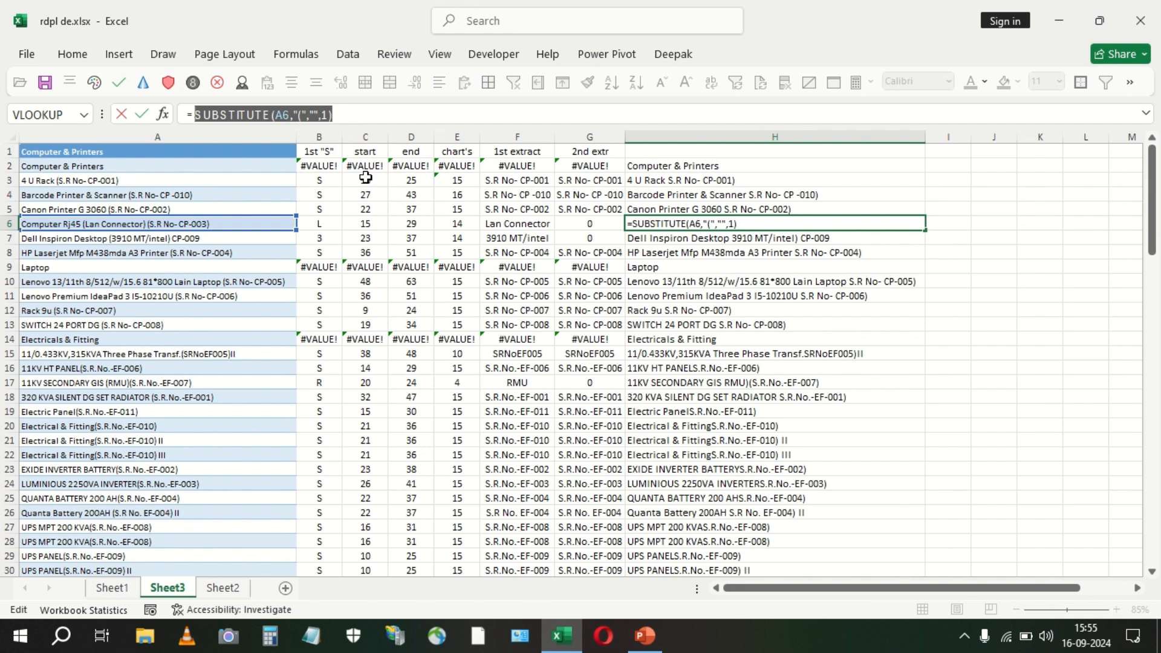
pyautogui.click(199, 115)
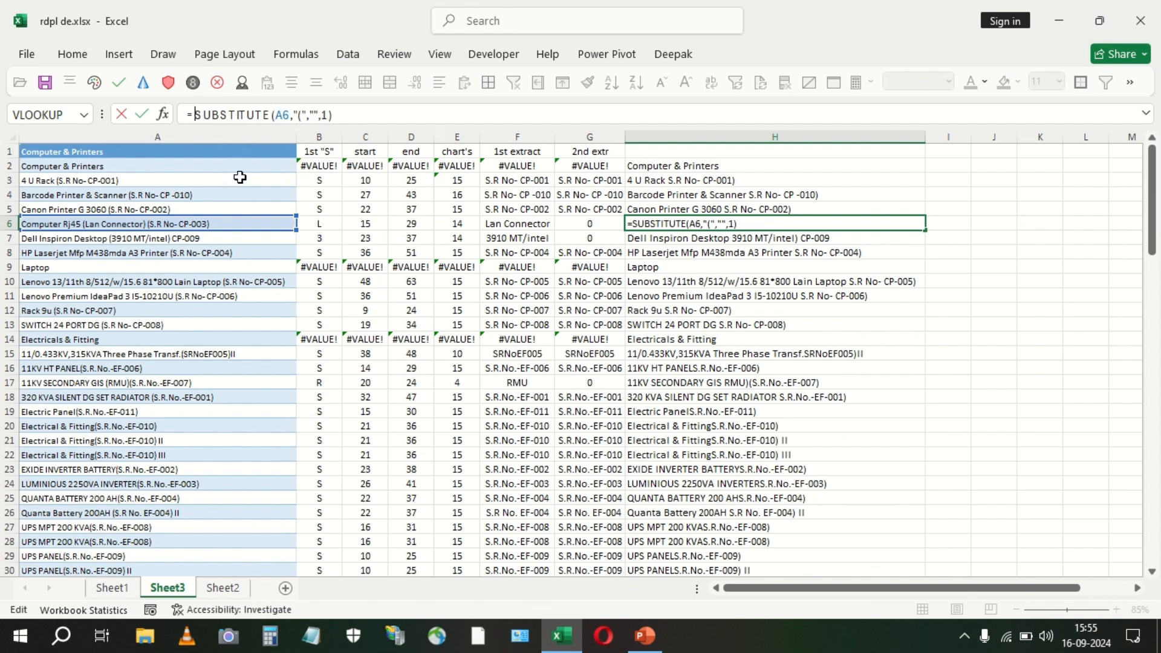
pyautogui.write('sub')
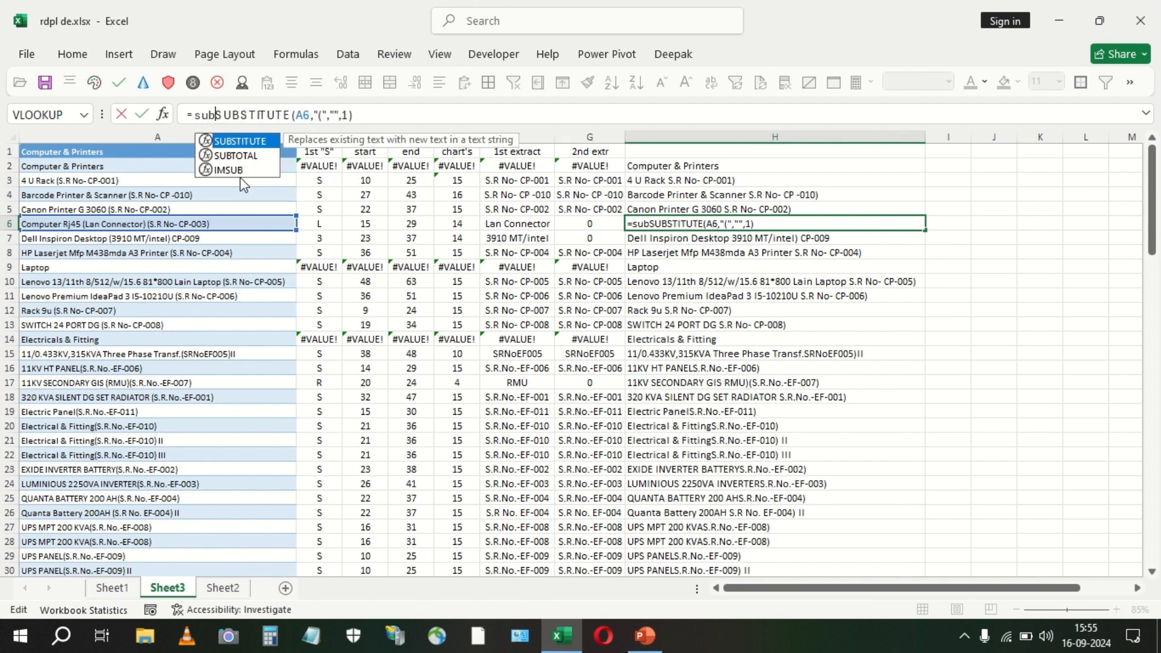
pyautogui.press('Tab')
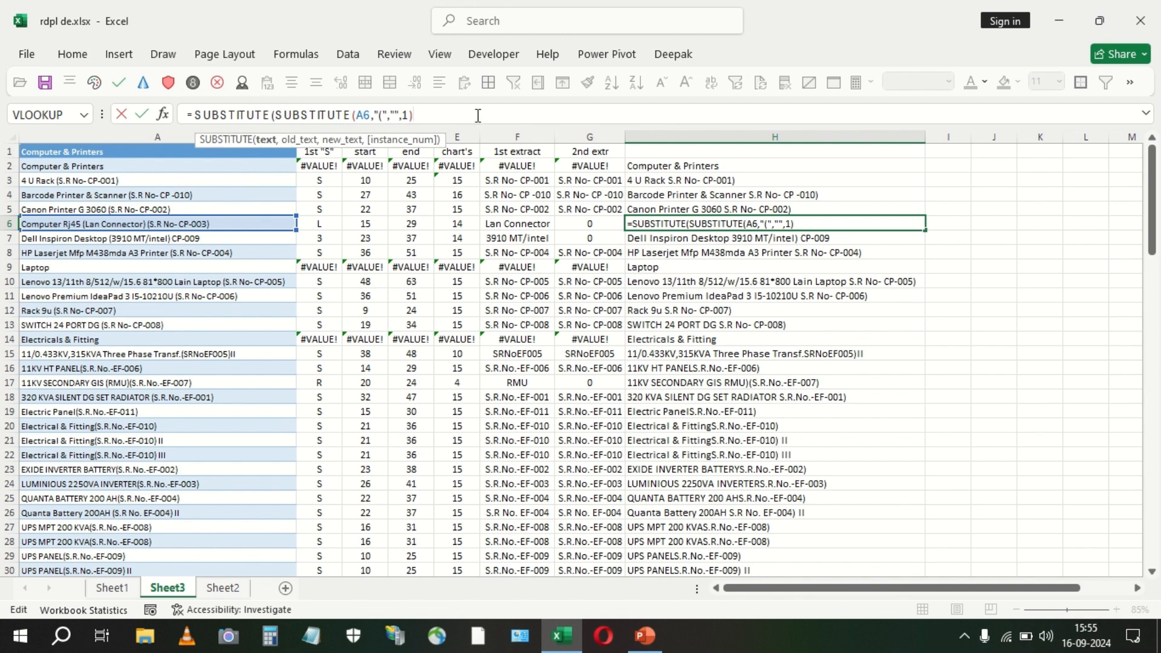
pyautogui.write(',")","",1)')
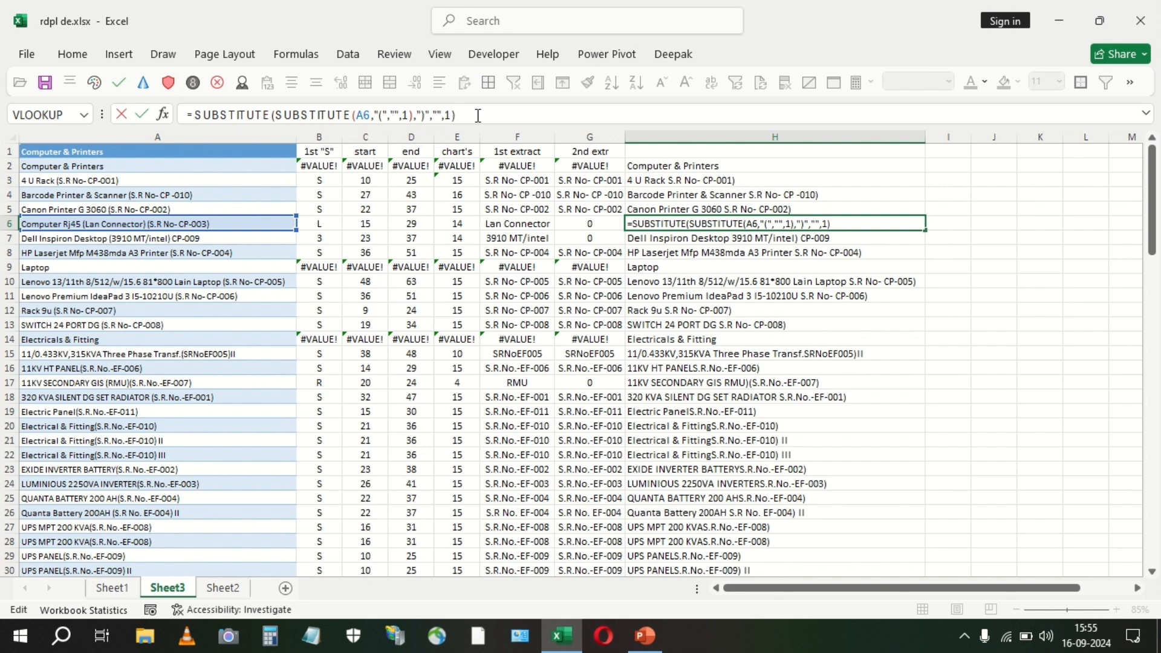
pyautogui.press('Return')
# Copy the nested SUBSTITUTE formula from H6 to the cells above it, up to H2.
pyautogui.press('Up')
pyautogui.hotkey('ctrl', 'c')
pyautogui.hotkey('shift', 'Up')
pyautogui.hotkey('shift', 'Up')
pyautogui.hotkey('shift', 'Up')
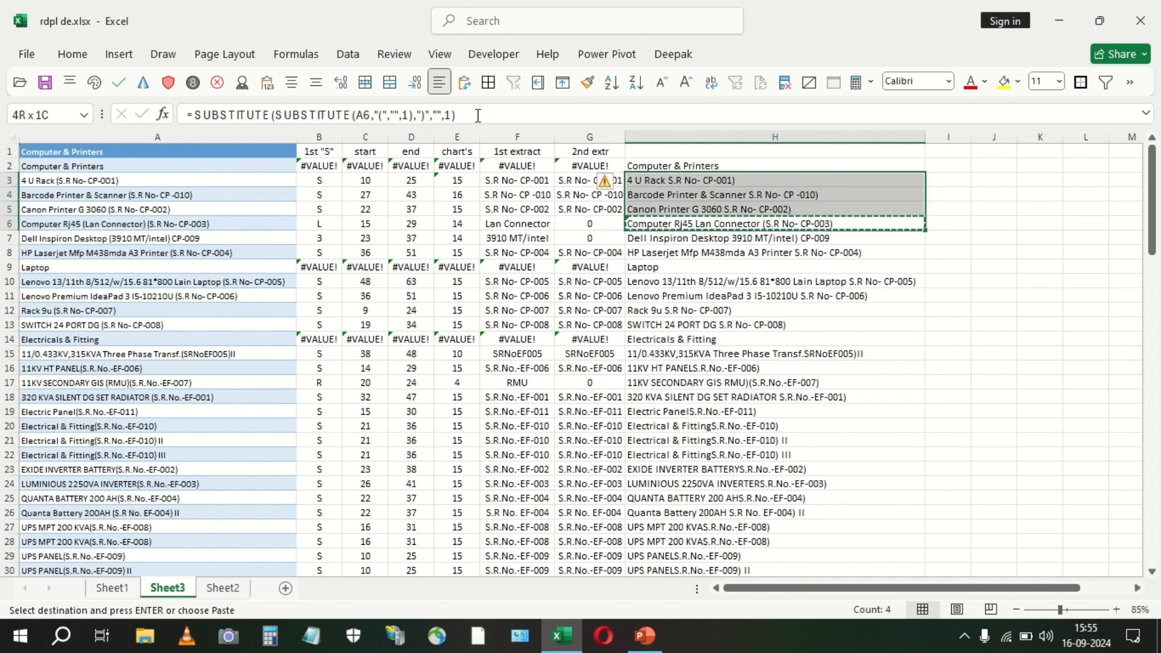
pyautogui.press('Return')
# Fill the nested SUBSTITUTE formula from H6 down to the end of the data in column H.
pyautogui.press('Down')
pyautogui.press('Up')
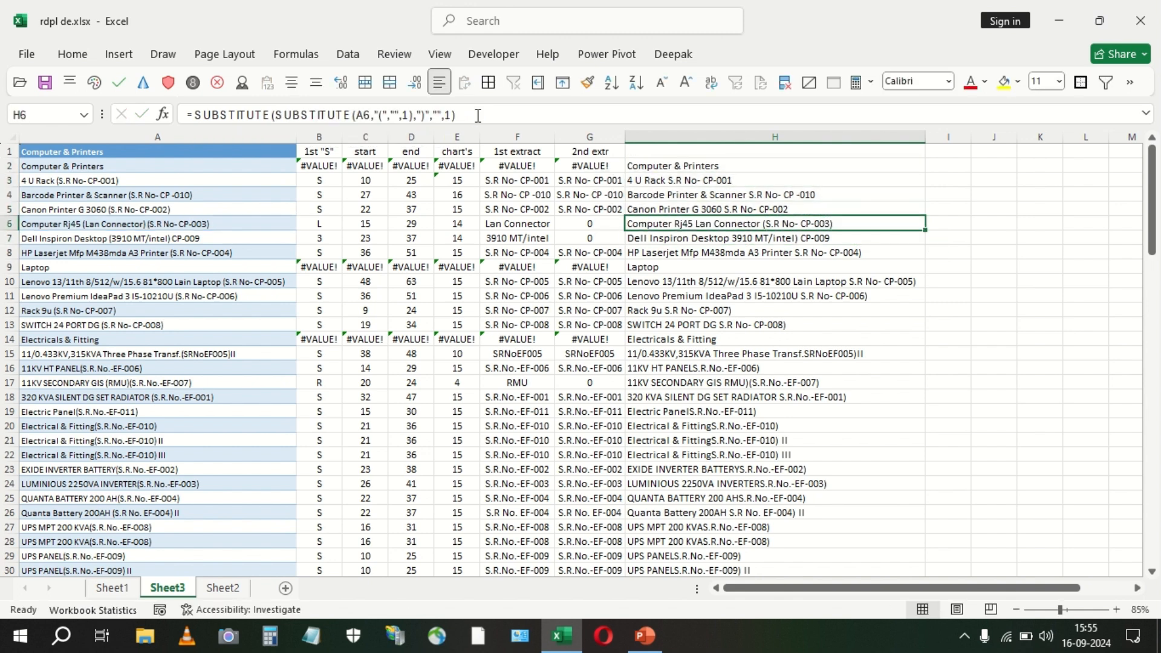
pyautogui.hotkey('ctrl', 'shift', 'Down')
pyautogui.hotkey('ctrl', 'd')
pyautogui.hotkey('ctrl', 'Up')
pyautogui.hotkey('ctrl', 'Up')
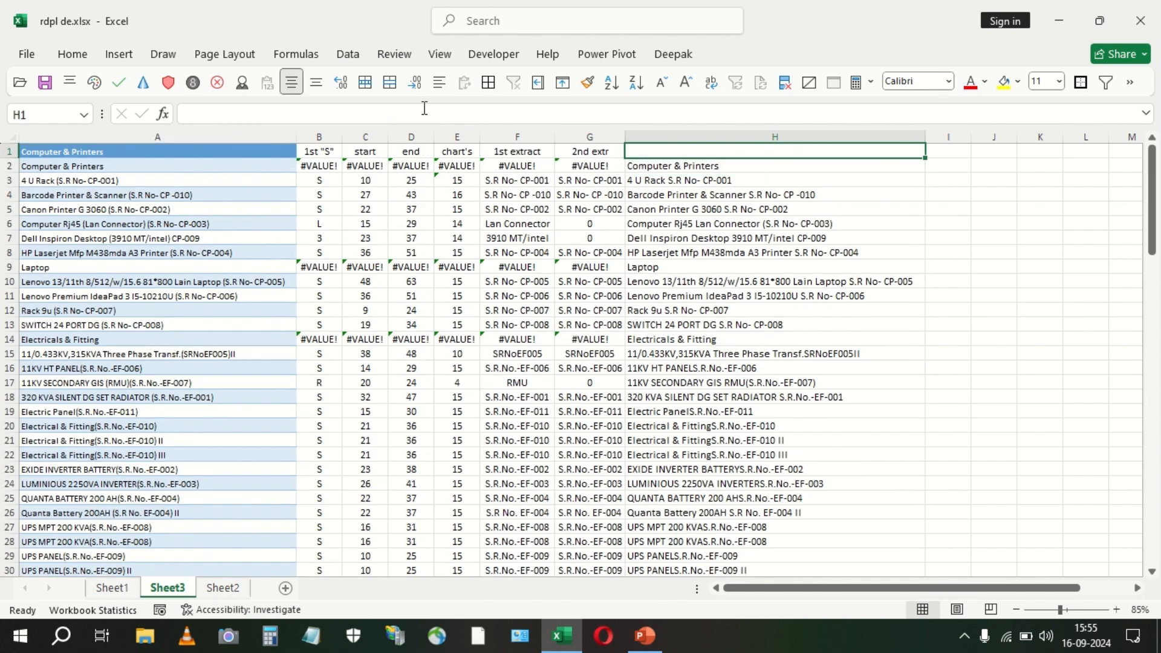
# Review the nested SUBSTITUTE formulas and their results in H2 and H6.
pyautogui.click(653, 172)
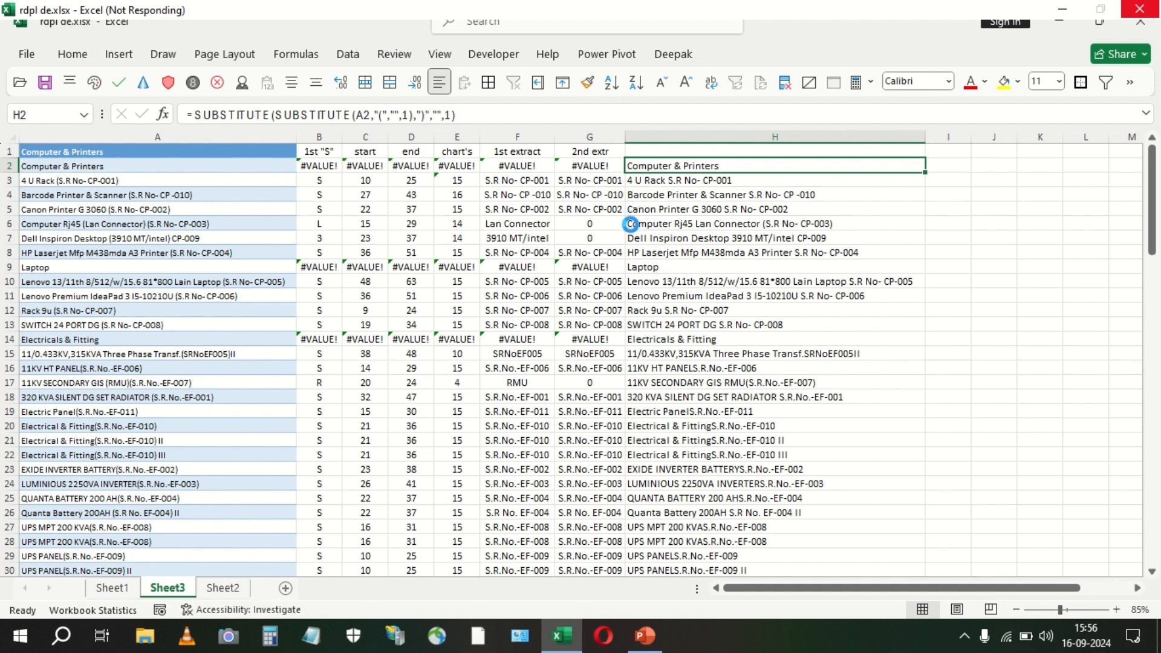
pyautogui.moveTo(517, 2)
pyautogui.click(470, 45)
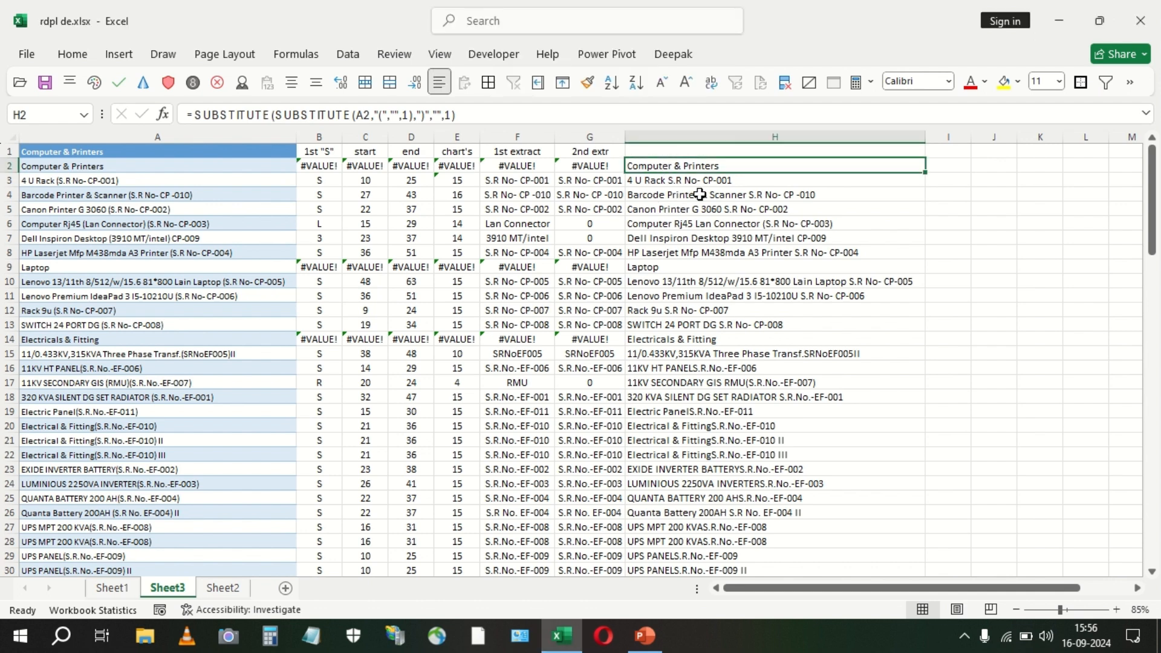
pyautogui.click(721, 191)
pyautogui.click(664, 223)
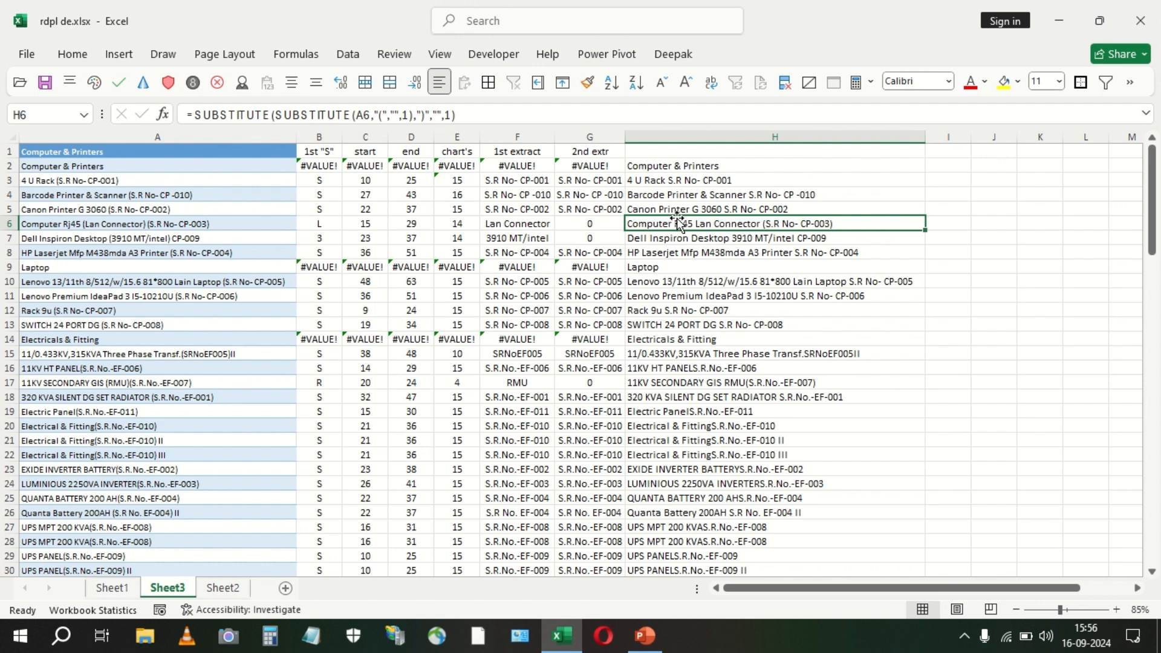
pyautogui.click(669, 163)
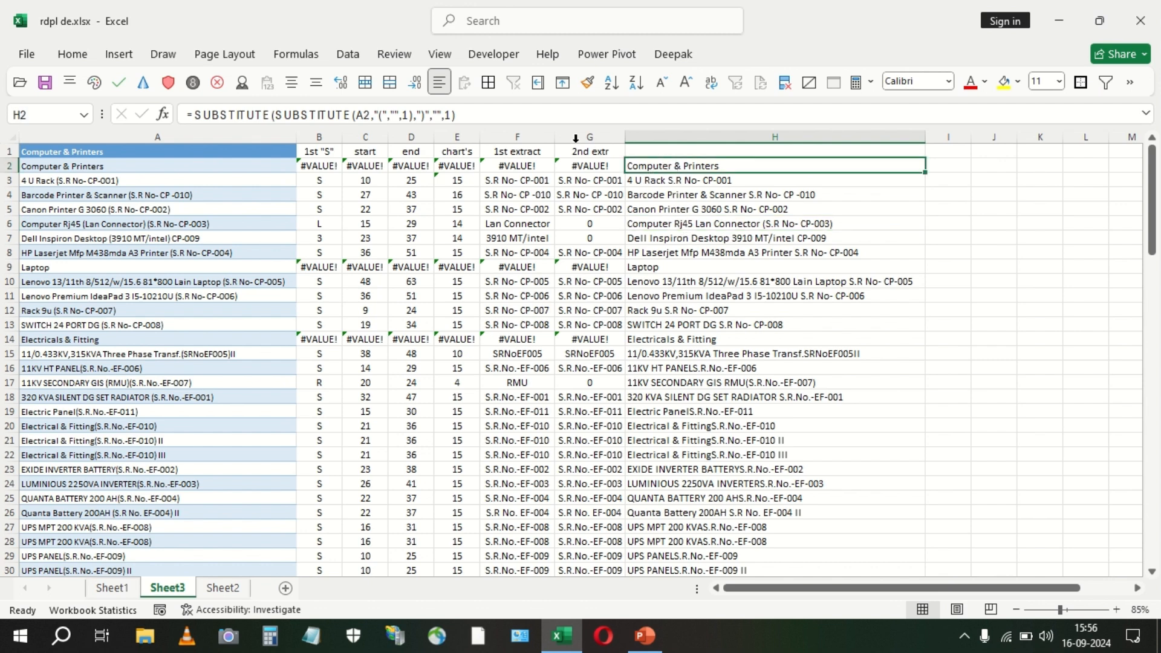
pyautogui.moveTo(488, 114); pyautogui.dragTo(185, 115)
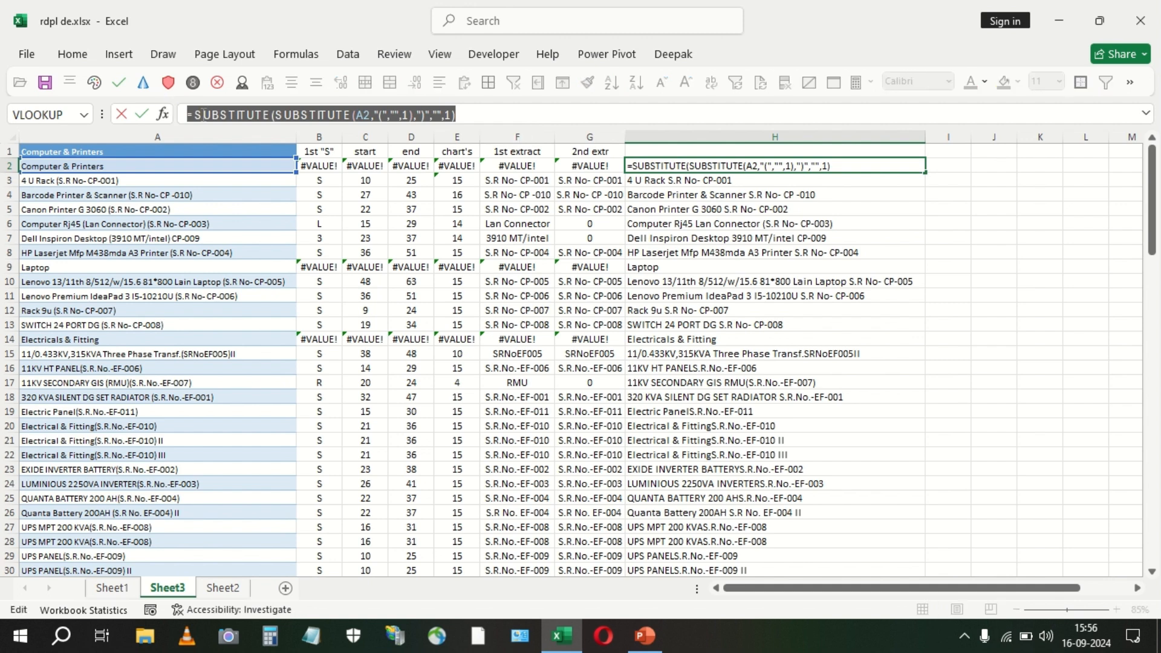
pyautogui.press('Escape')
pyautogui.click(763, 152)
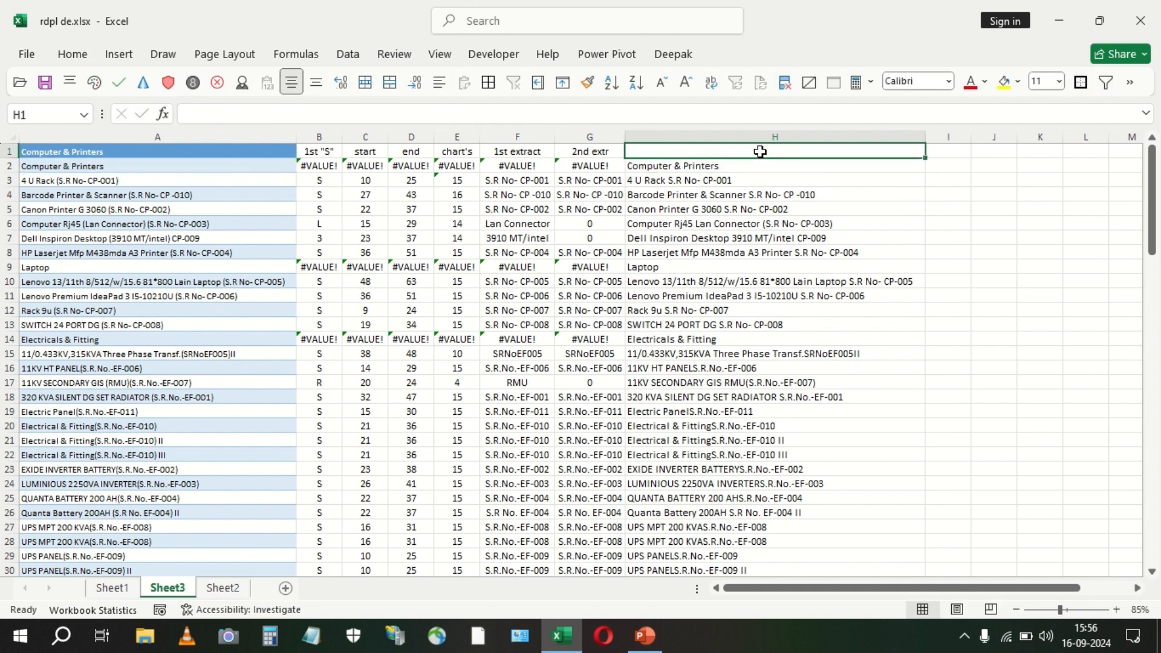
# Enter the column header "3rd ext" in H1.
pyautogui.write('3rd ext')
pyautogui.press('Return')
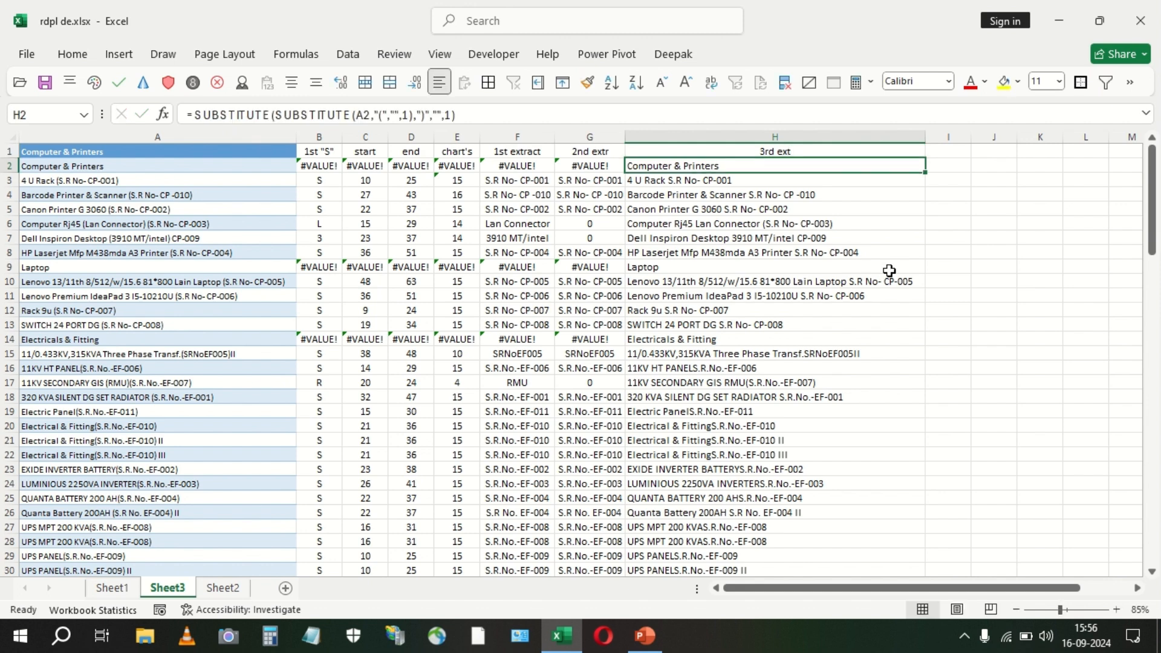
pyautogui.click(938, 166)
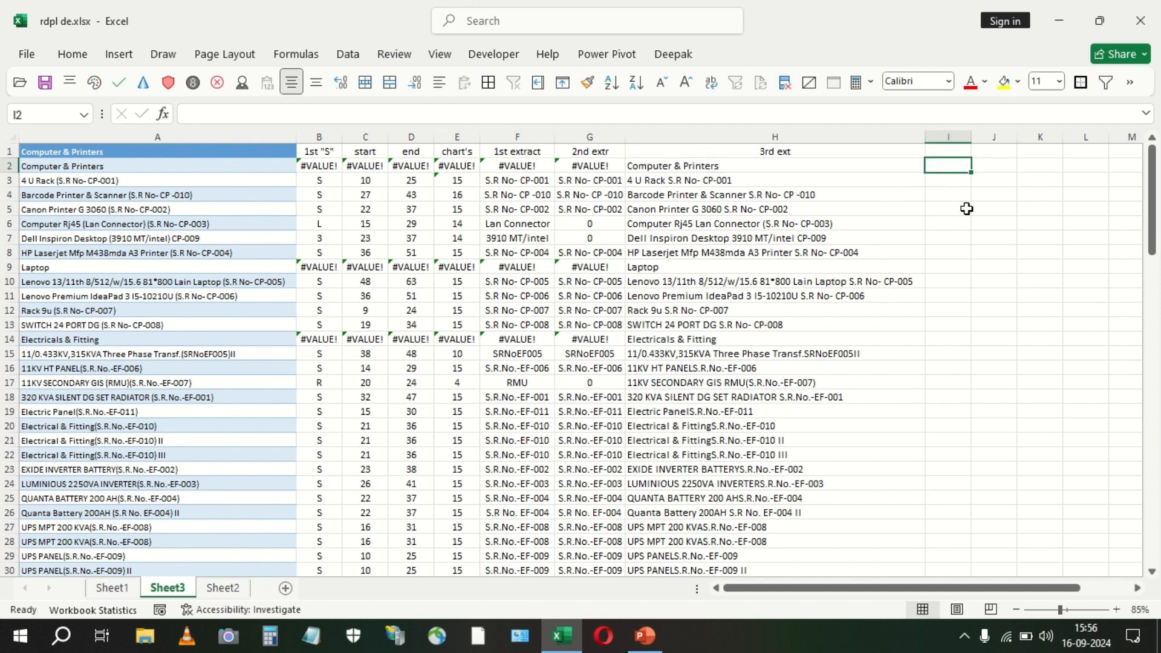
# Copy the nested SUBSTITUTE formula from H6 into I6 with its A6 reference intact, and autofit column I's width.
pyautogui.click(739, 163)
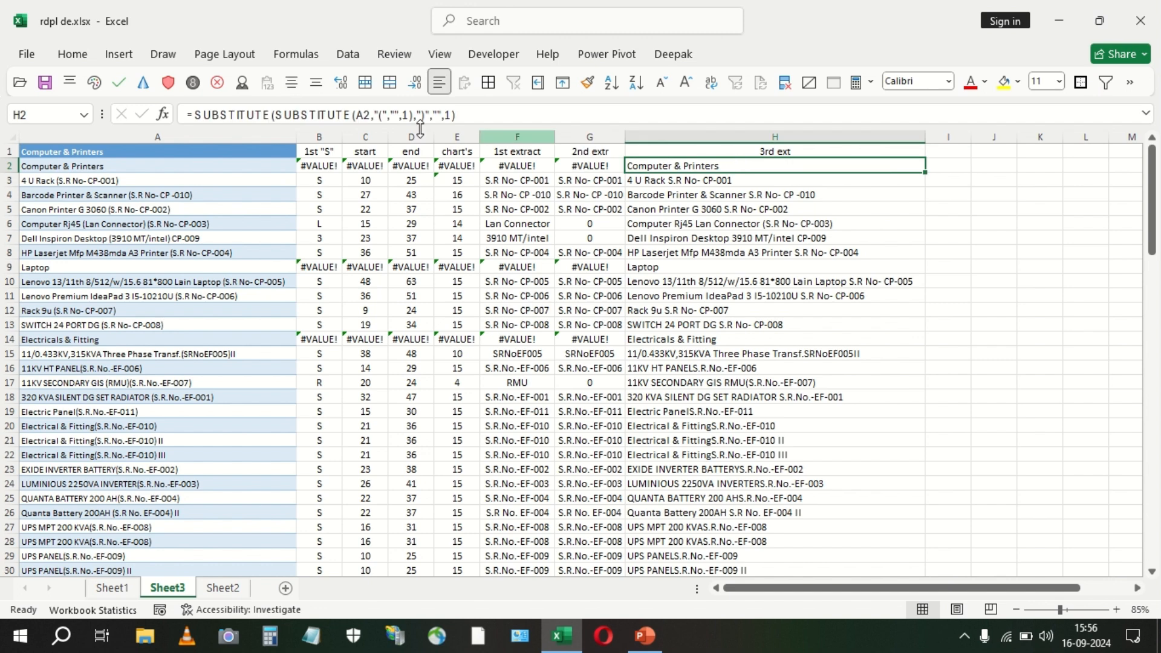
pyautogui.moveTo(457, 114); pyautogui.dragTo(218, 115)
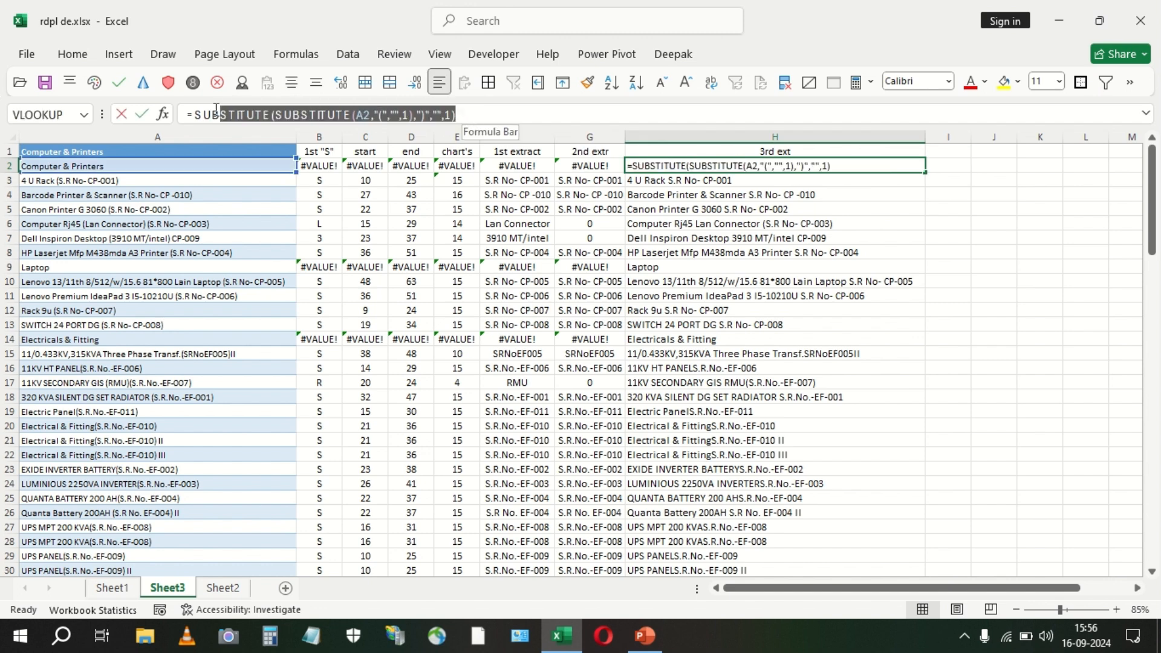
pyautogui.press('Escape')
pyautogui.click(716, 224)
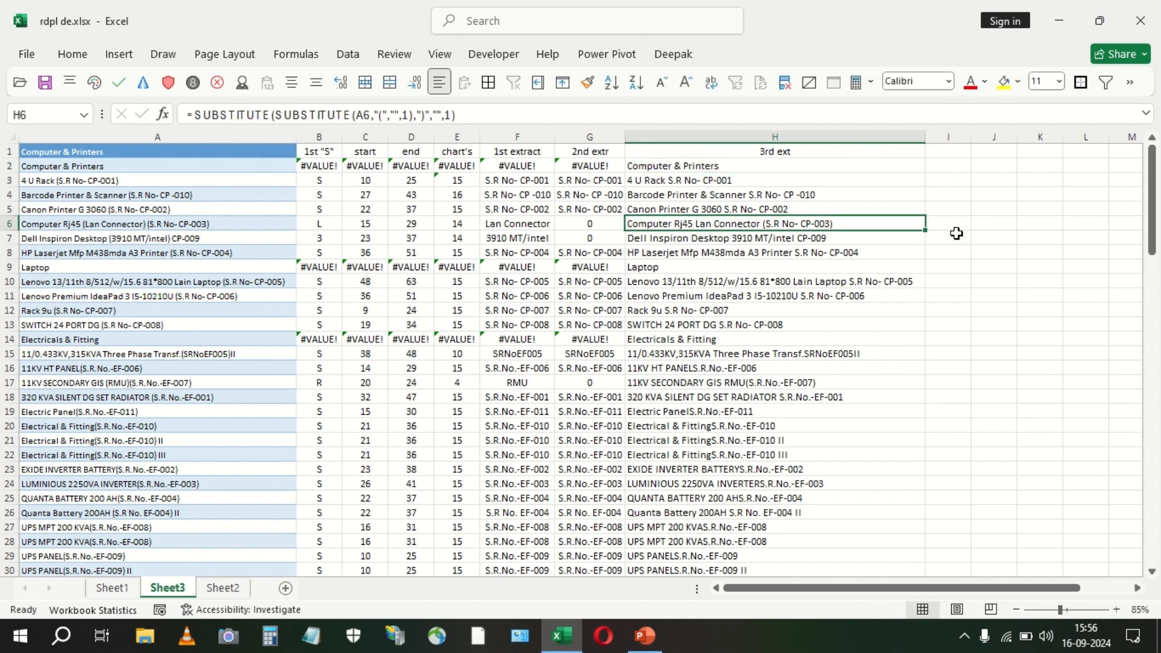
pyautogui.moveTo(463, 114); pyautogui.dragTo(187, 114)
pyautogui.hotkey('ctrl', 'c')
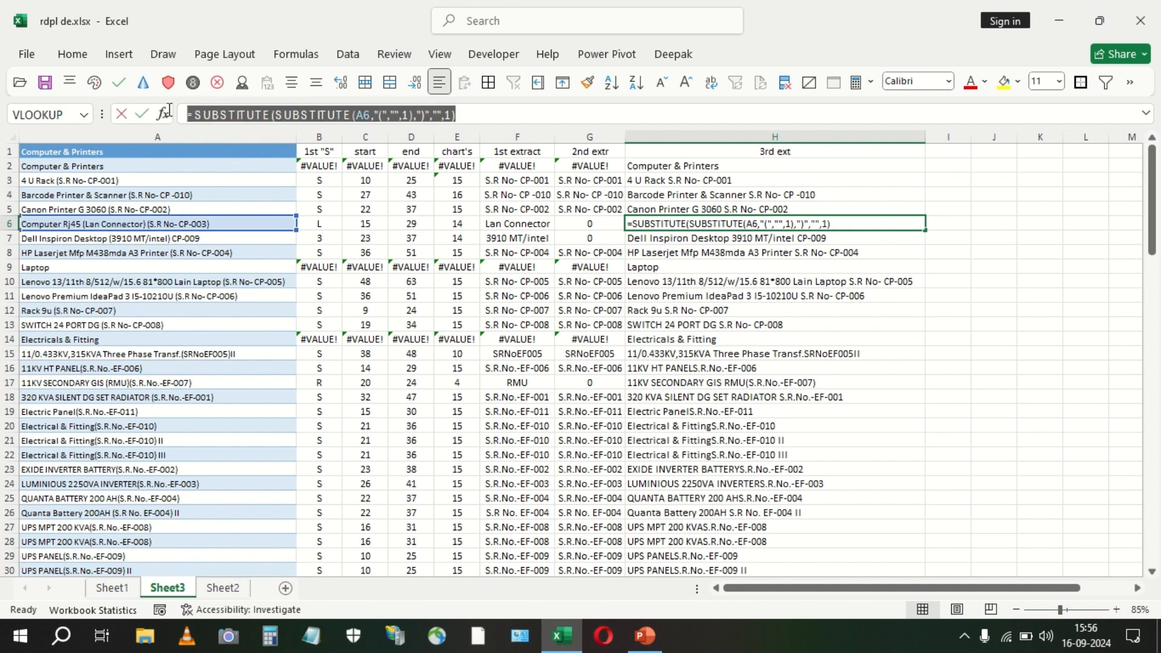
pyautogui.click(953, 223)
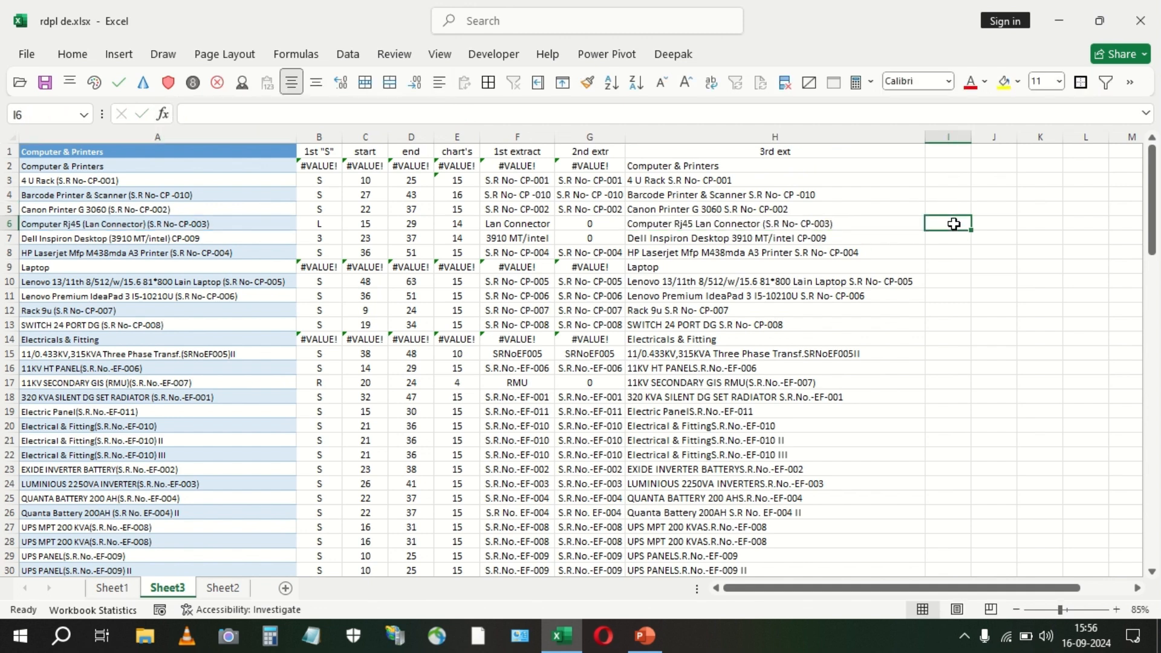
pyautogui.hotkey('ctrl', 'v')
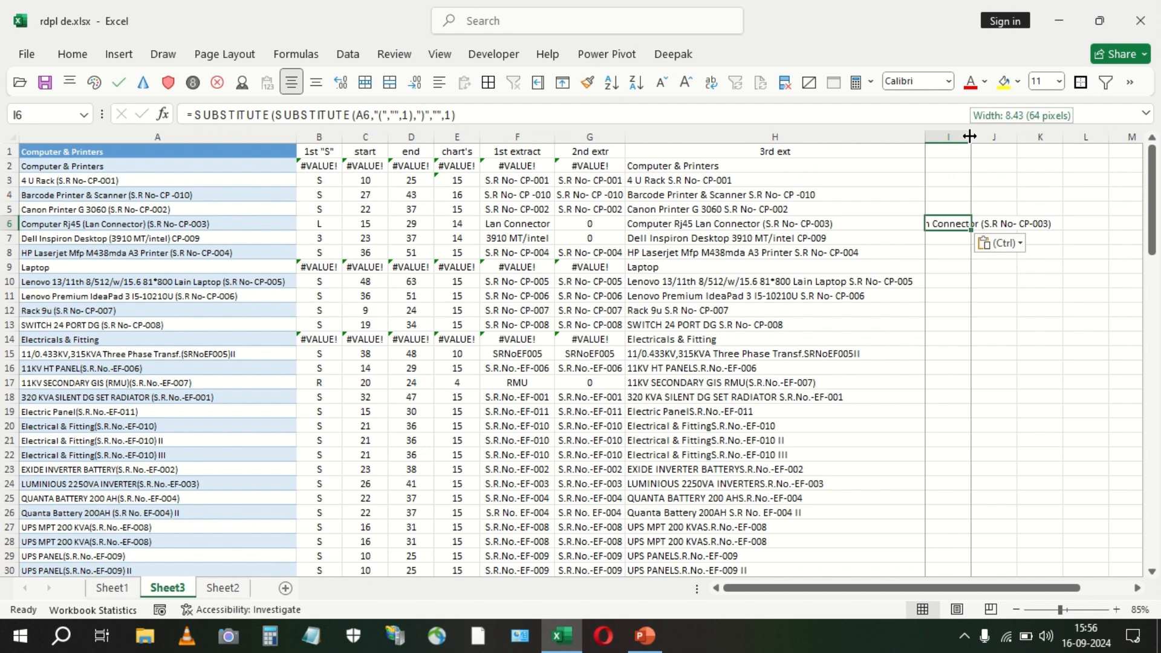
pyautogui.doubleClick(971, 137)
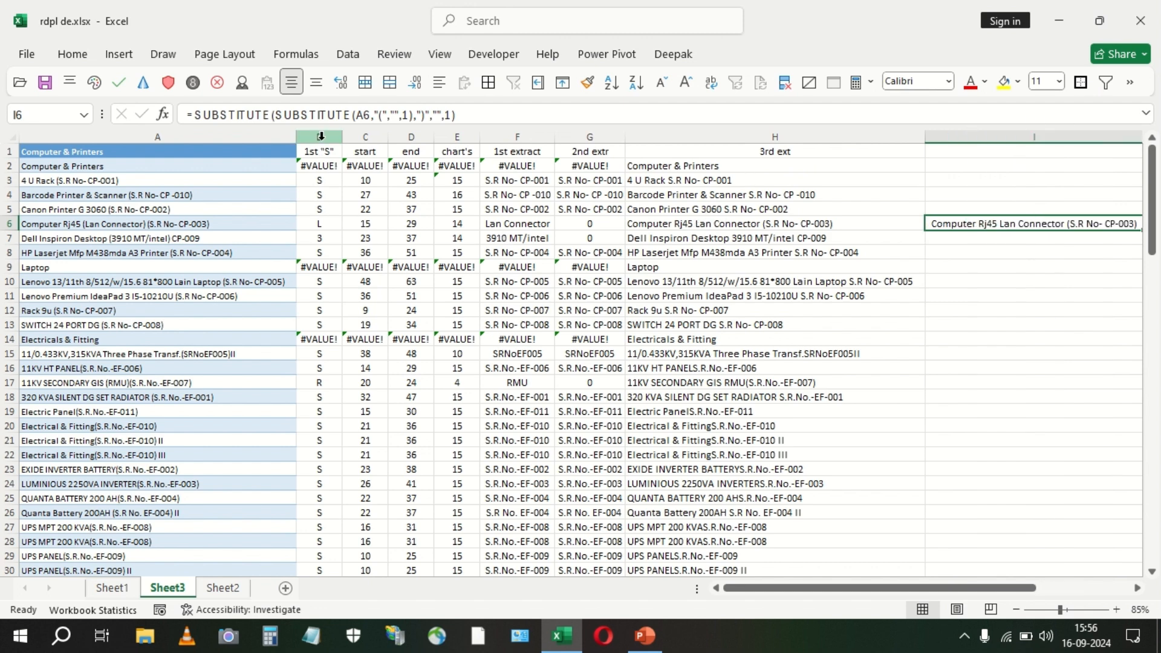
pyautogui.moveTo(321, 134); pyautogui.dragTo(455, 136)
pyautogui.scroll(-1, 408, 201)
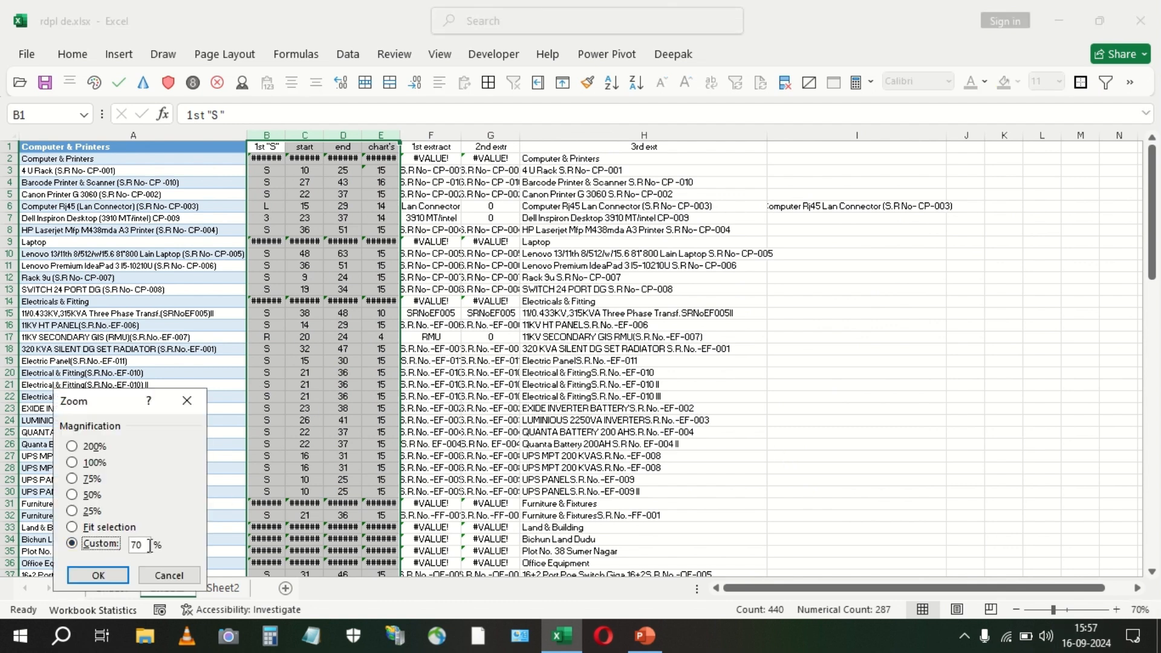
pyautogui.click(135, 540)
pyautogui.write('2')
pyautogui.click(115, 578)
pyautogui.click(437, 207)
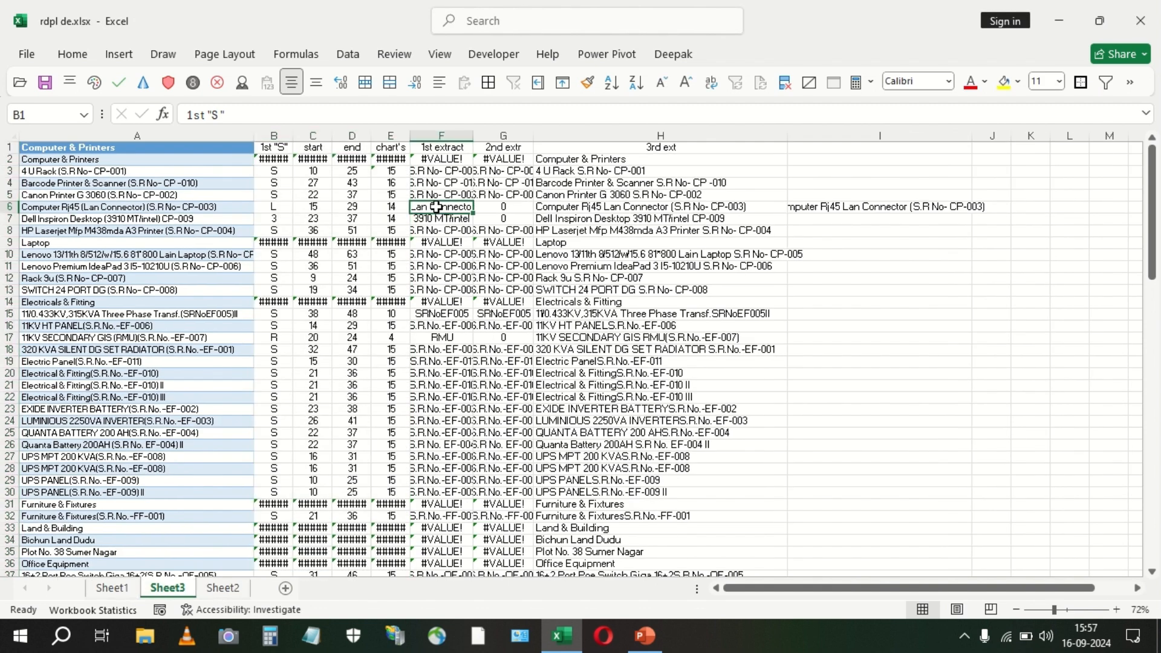
pyautogui.keyDown('ctrl'); pyautogui.scroll(2, 440, 207); pyautogui.keyUp('ctrl')
pyautogui.scroll(2, 440, 207)
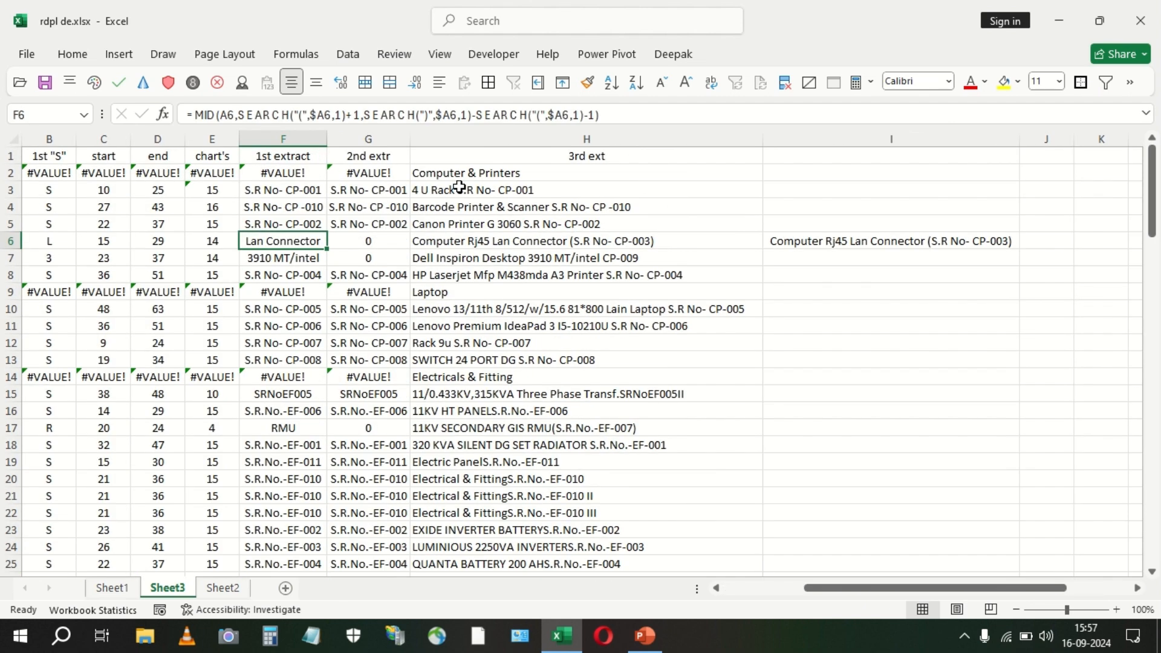
pyautogui.press('Home')
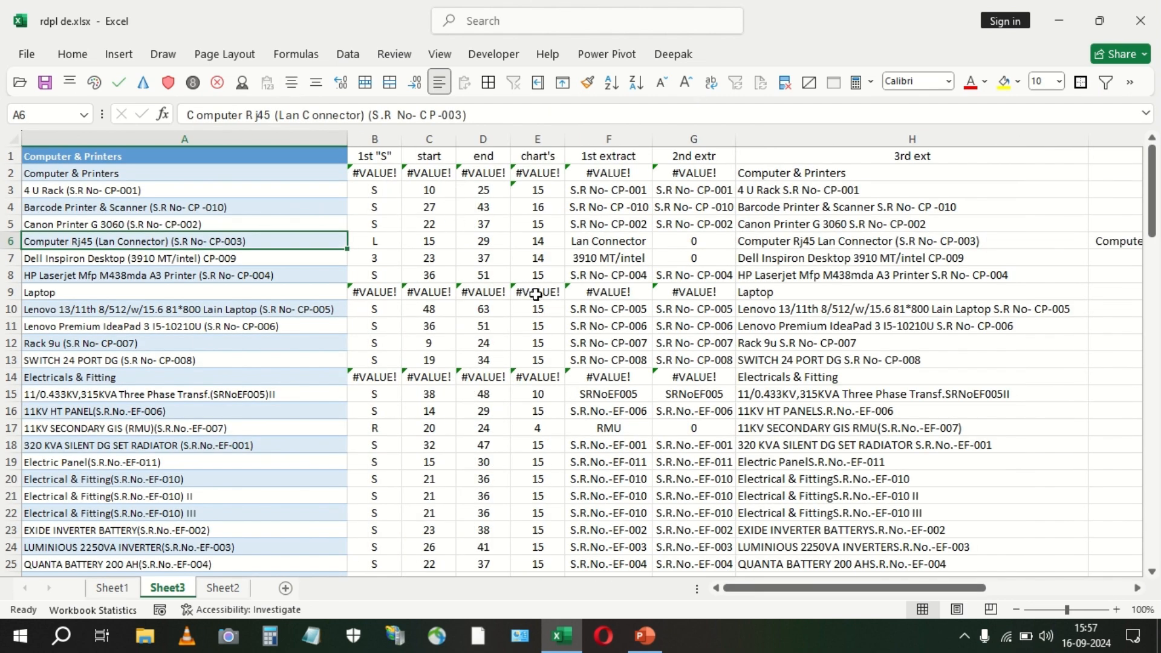
pyautogui.scroll(-1, 536, 294)
# Narrow column H slightly and hide the helper columns C through E.
pyautogui.moveTo(921, 137); pyautogui.dragTo(907, 138)
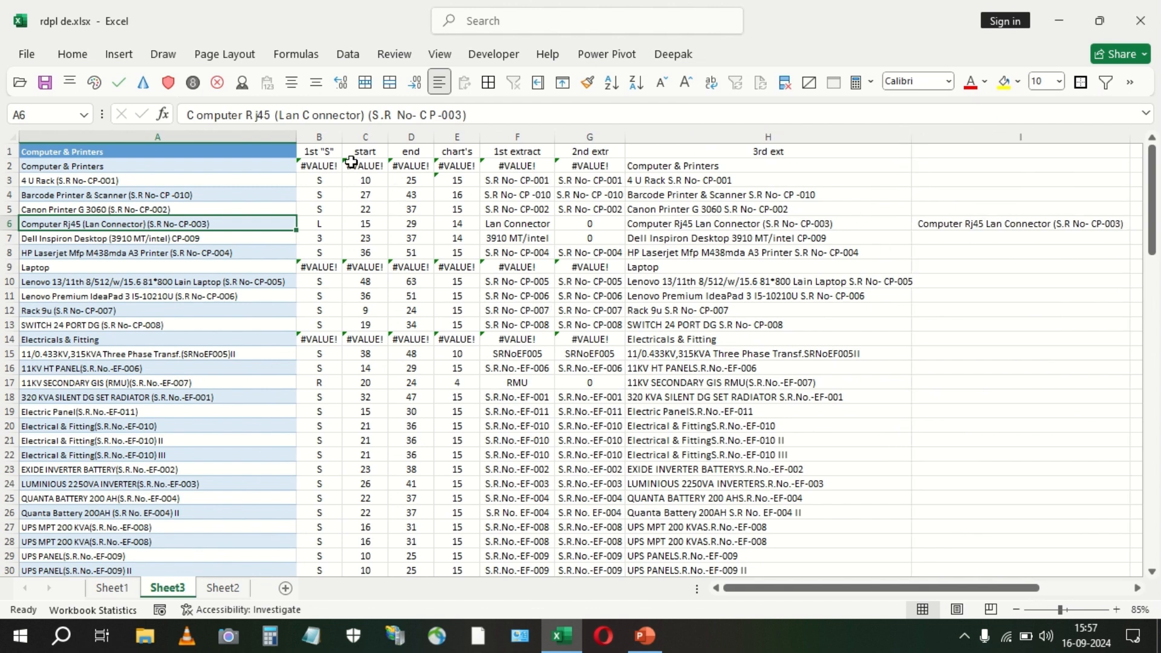
pyautogui.moveTo(354, 165); pyautogui.dragTo(450, 167)
pyautogui.hotkey('ctrl', '0')
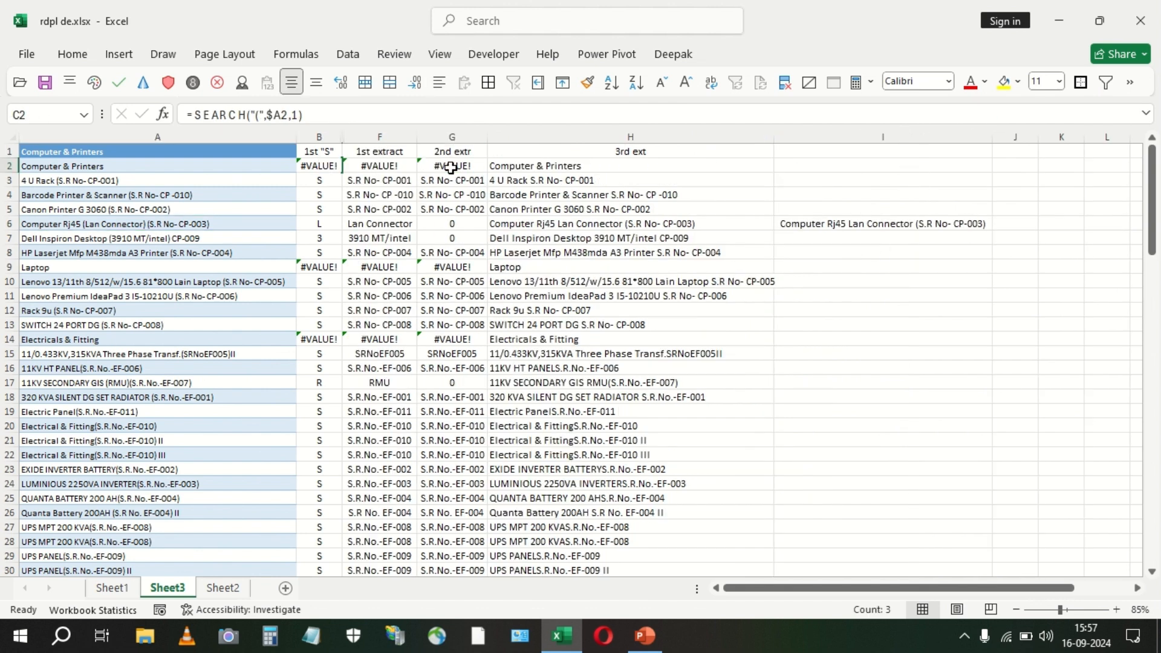
pyautogui.click(787, 224)
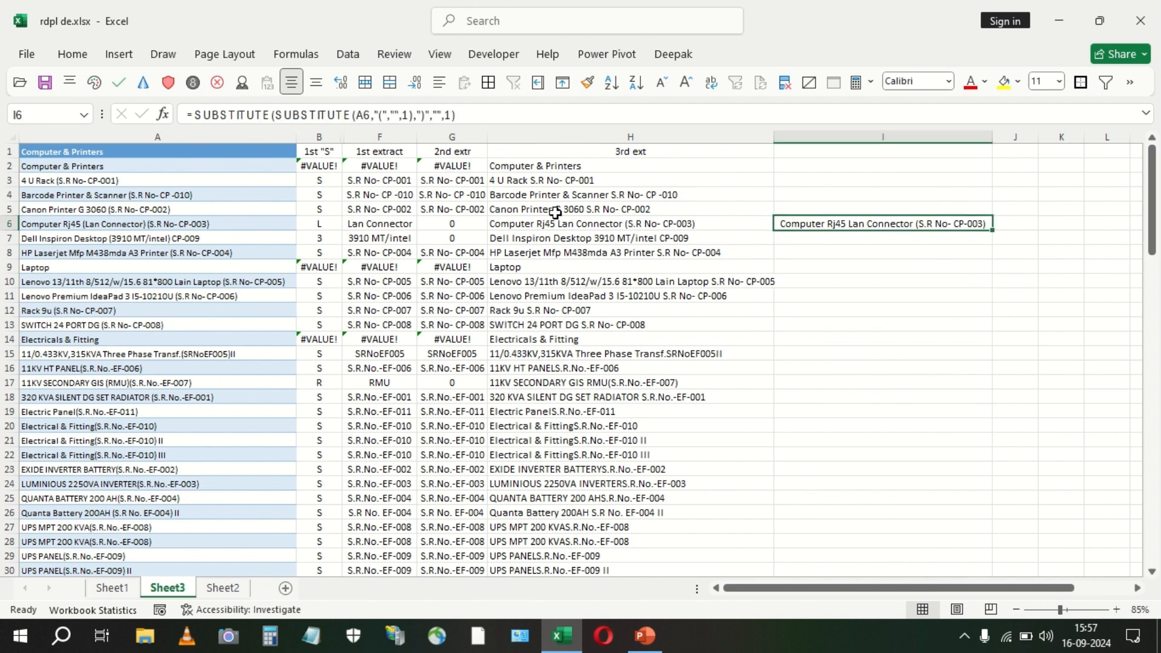
pyautogui.click(329, 223)
pyautogui.moveTo(408, 115); pyautogui.dragTo(195, 115)
pyautogui.hotkey('ctrl', 'c')
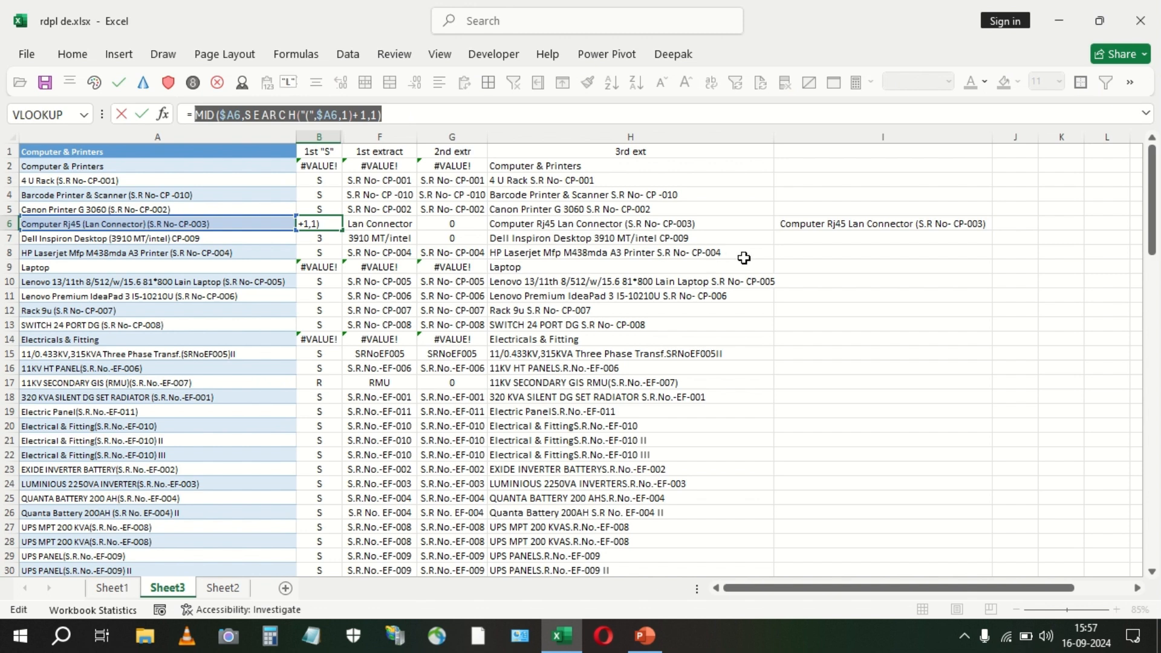
pyautogui.press('Escape')
pyautogui.click(808, 224)
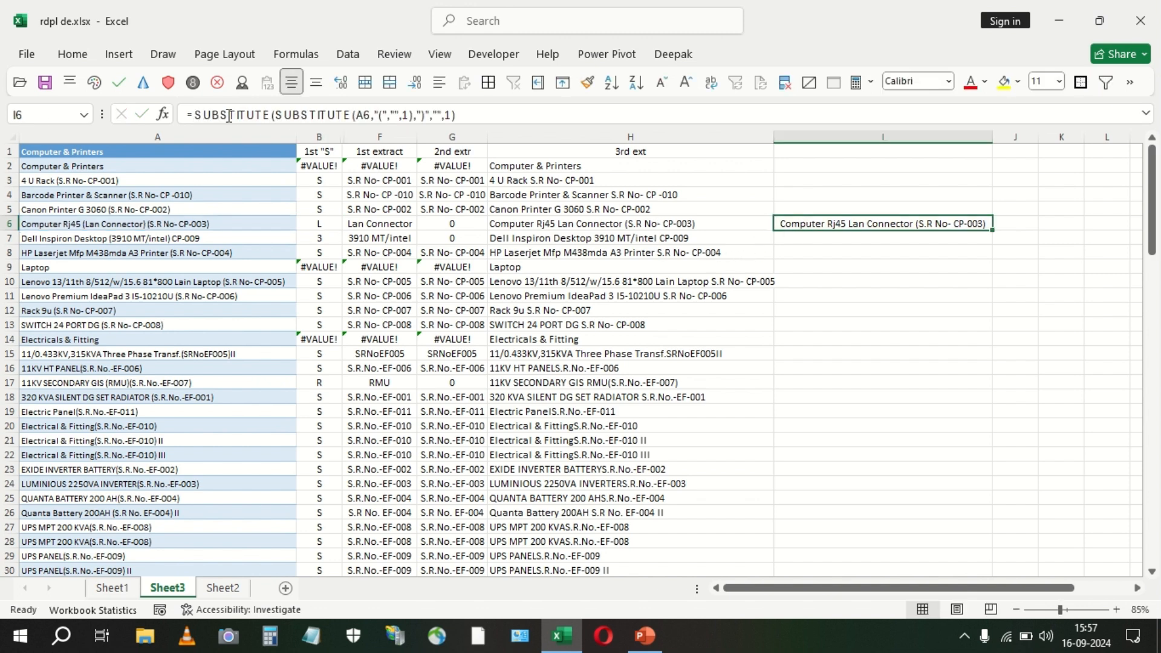
pyautogui.click(200, 115)
pyautogui.write('IF(')
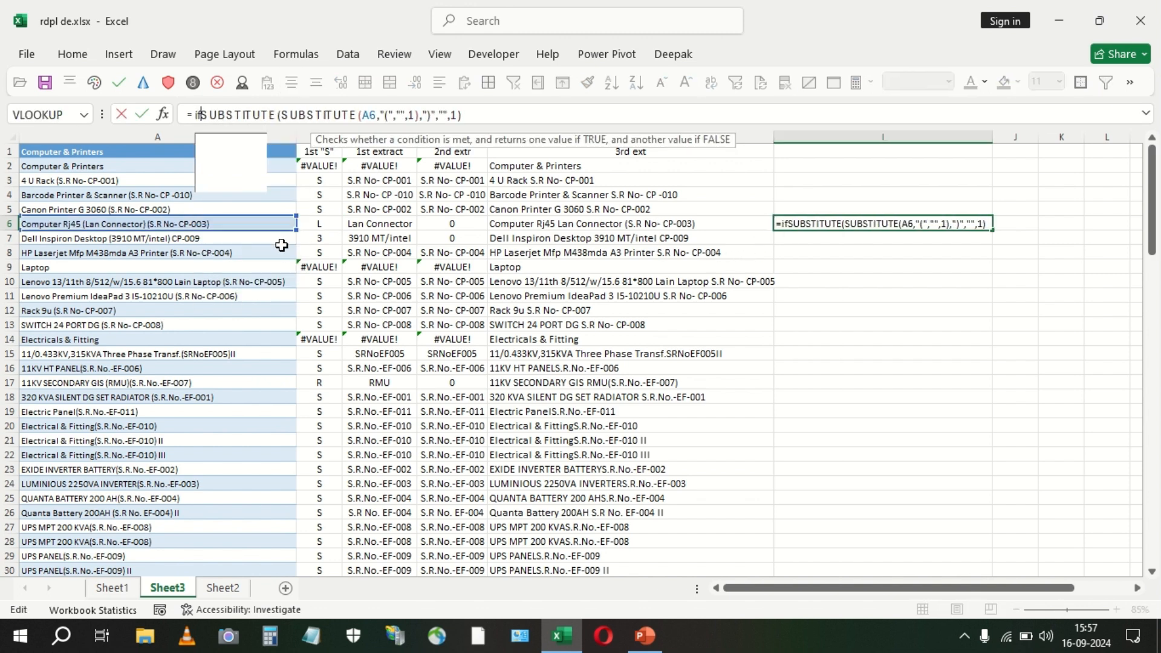
pyautogui.hotkey('ctrl', 'v')
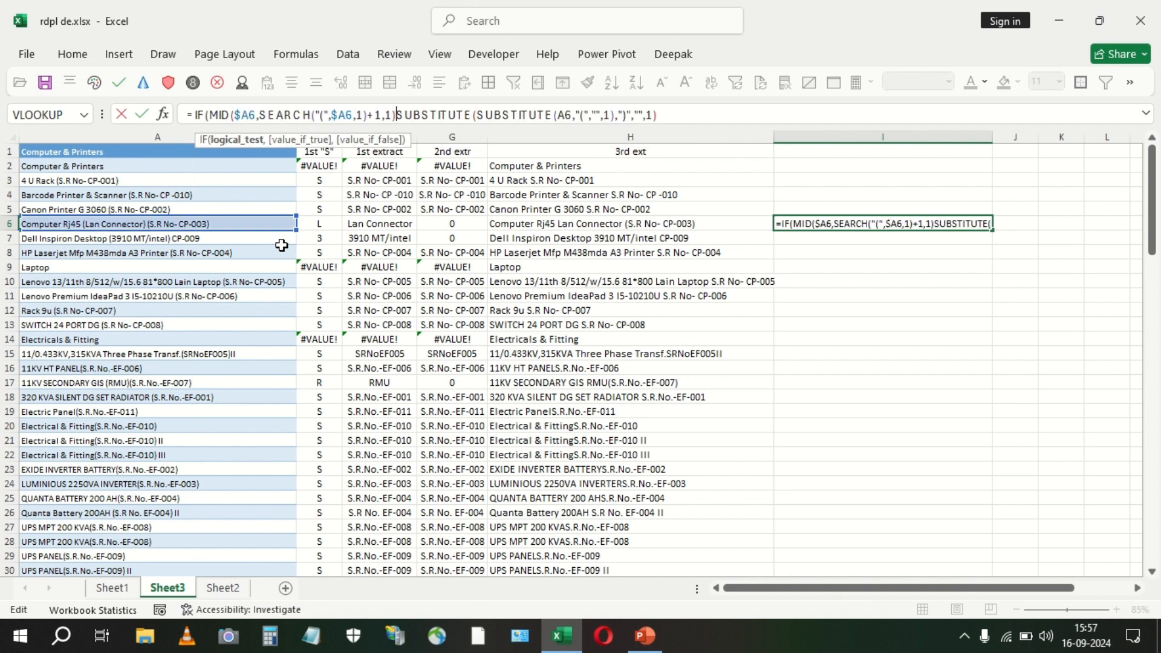
pyautogui.press('Escape')
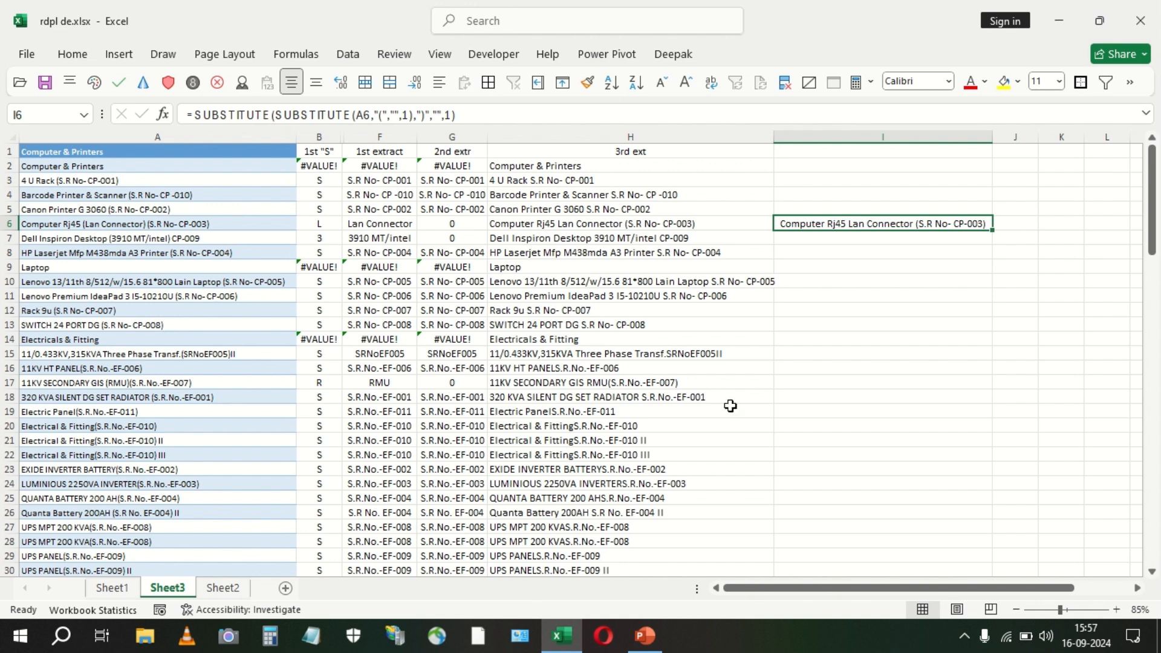
# Fill the nested SUBSTITUTE formula from I6 up to I2 and down to the end of the data in column I.
pyautogui.moveTo(448, 114); pyautogui.dragTo(192, 114)
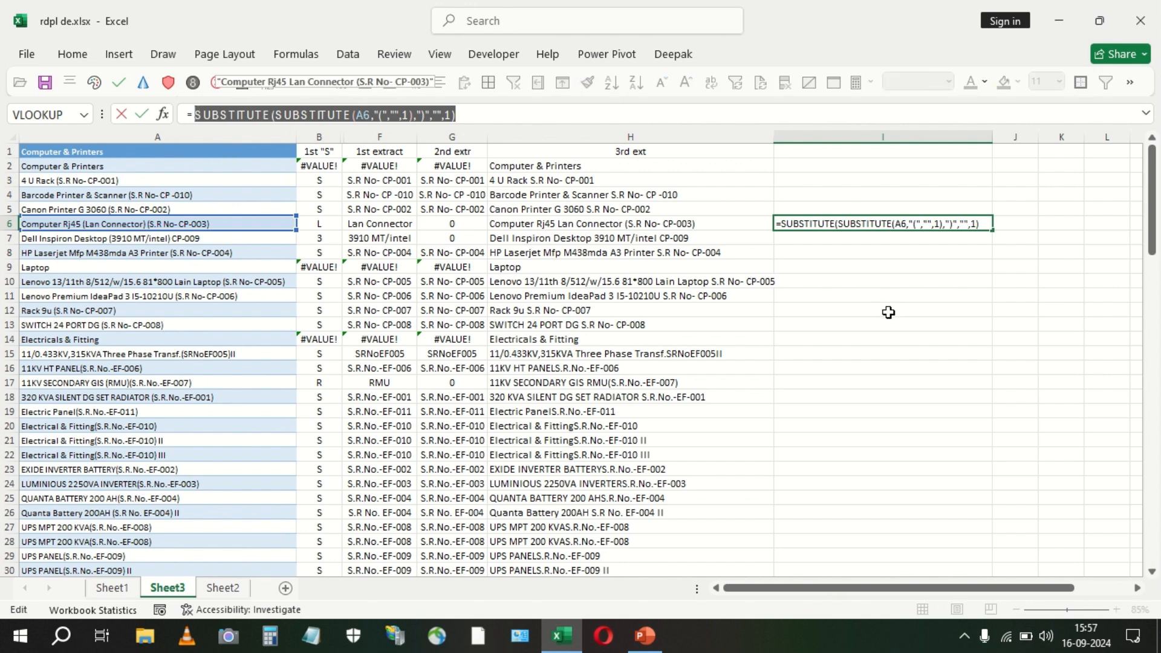
pyautogui.press('Escape')
pyautogui.moveTo(992, 231); pyautogui.dragTo(990, 158)
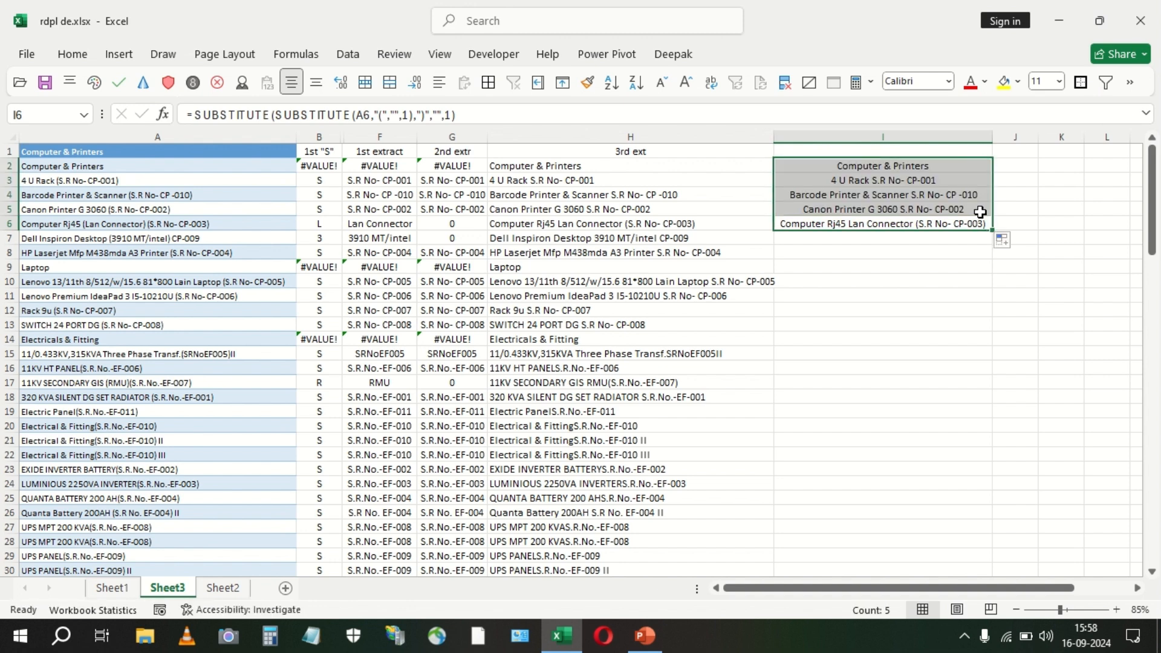
pyautogui.doubleClick(994, 231)
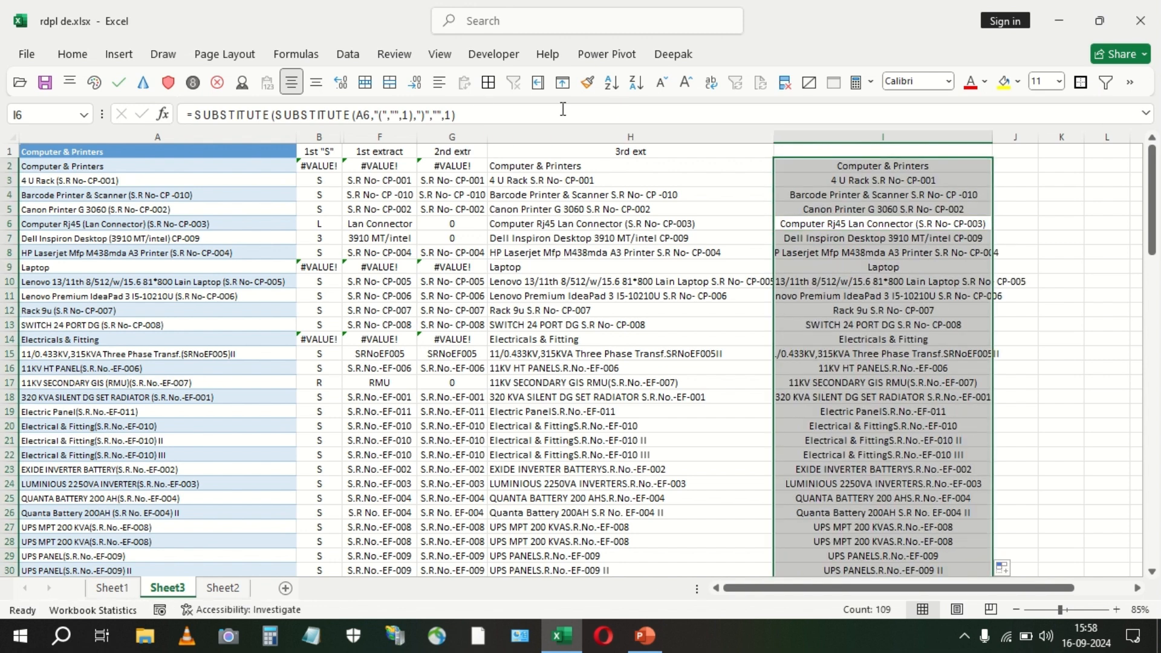
# Left-align the filled results in column I and autofit the column's width.
pyautogui.click(439, 82)
pyautogui.click(868, 226)
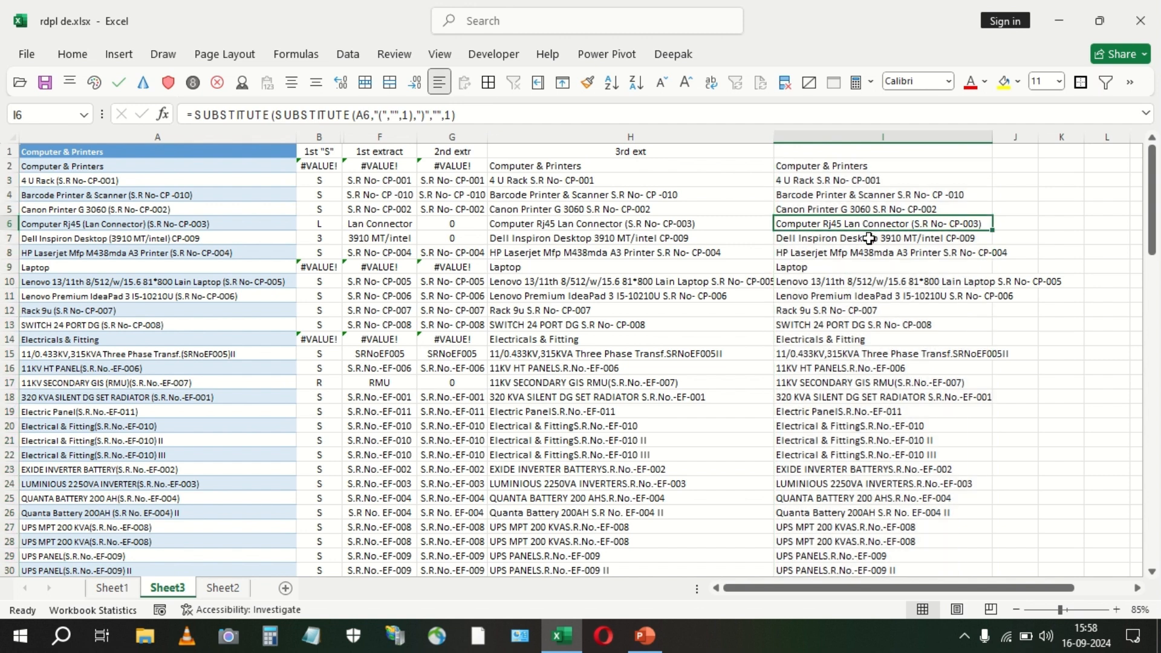
pyautogui.doubleClick(994, 137)
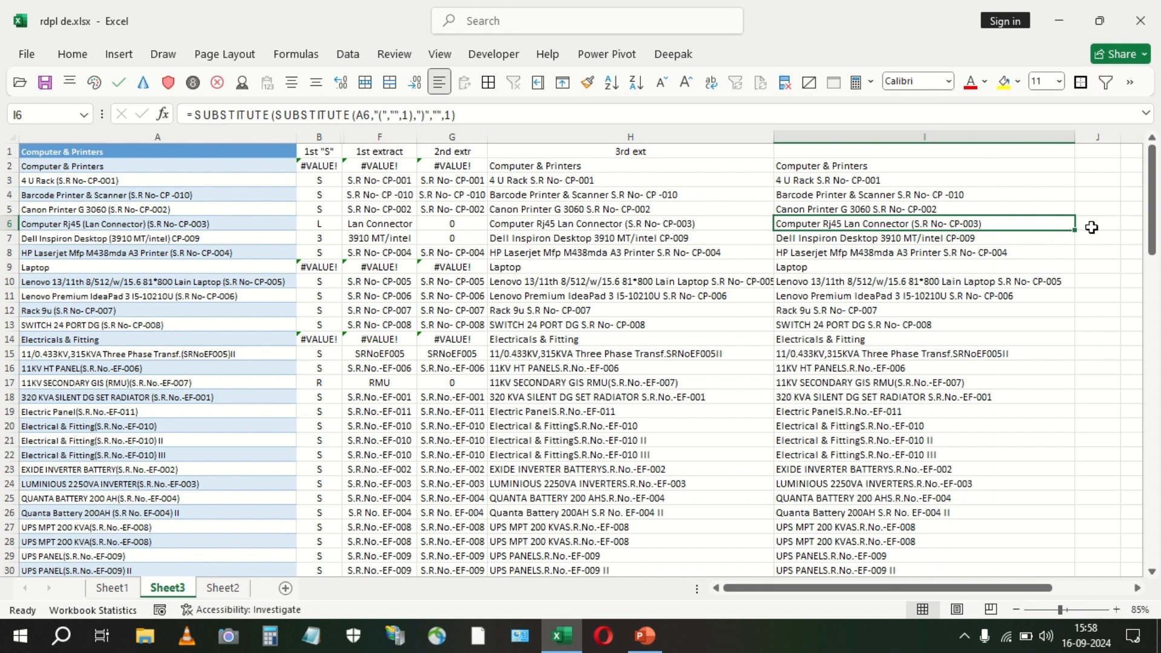
# Wrap the I6 formula in SEARCH to locate the remaining closing bracket: =SEARCH(")",SUBSTITUTE(SUBSTITUTE(A6,"(","",1),")","",1),1).
pyautogui.moveTo(471, 107); pyautogui.dragTo(194, 123)
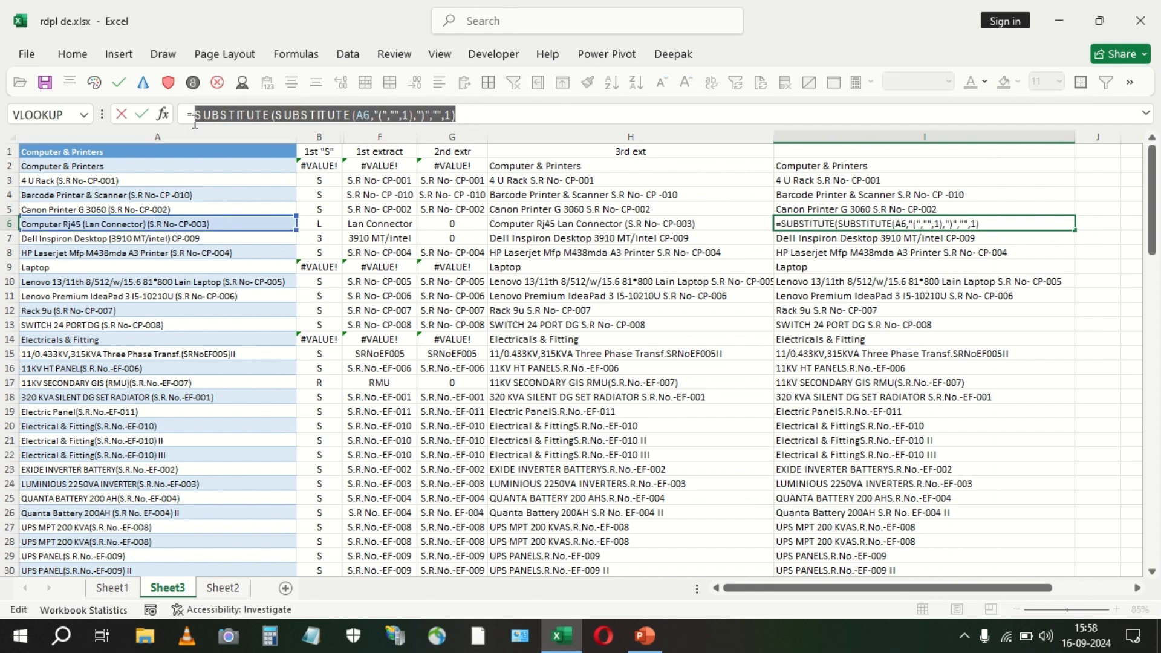
pyautogui.click(195, 114)
pyautogui.write('ser')
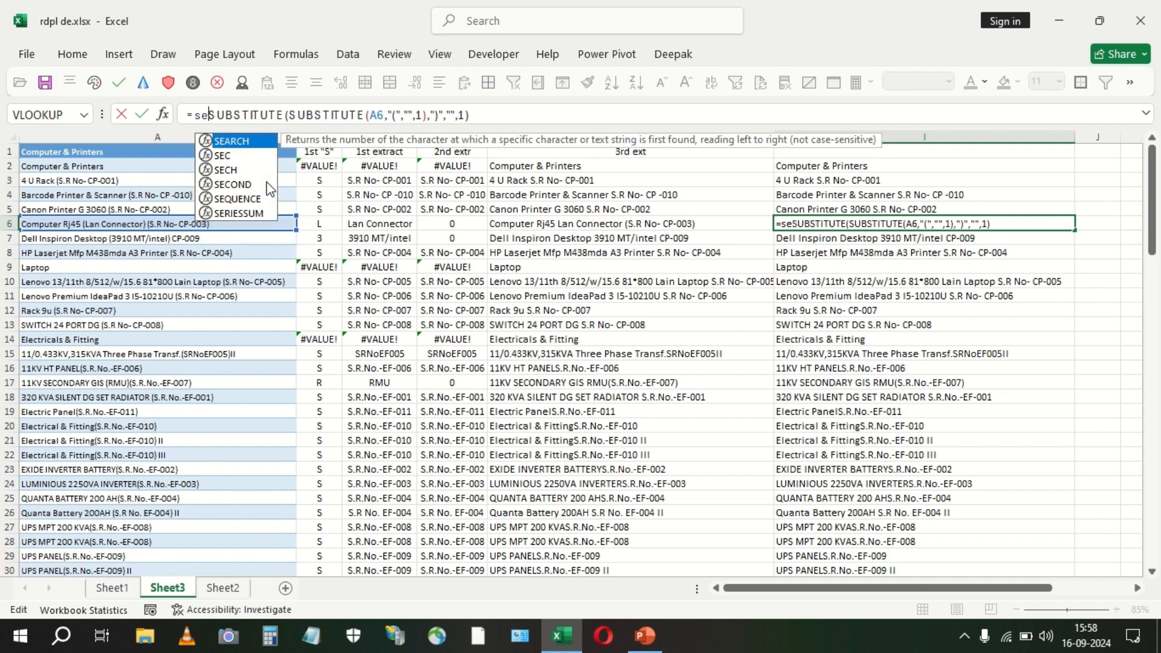
pyautogui.press('Tab')
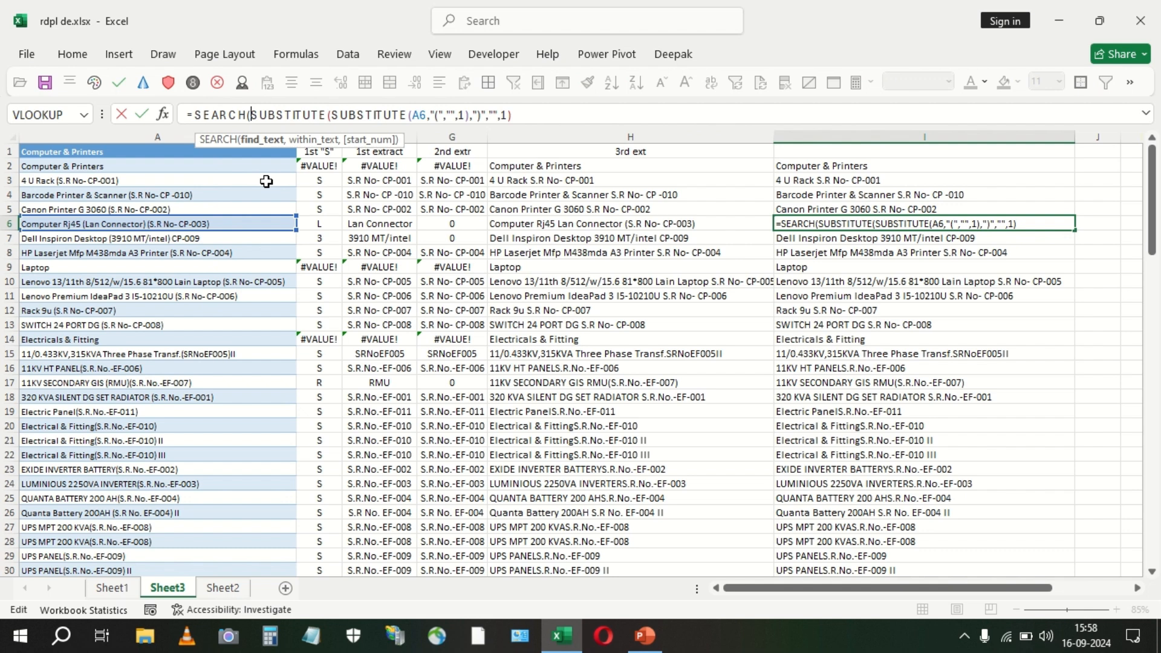
pyautogui.write('"')
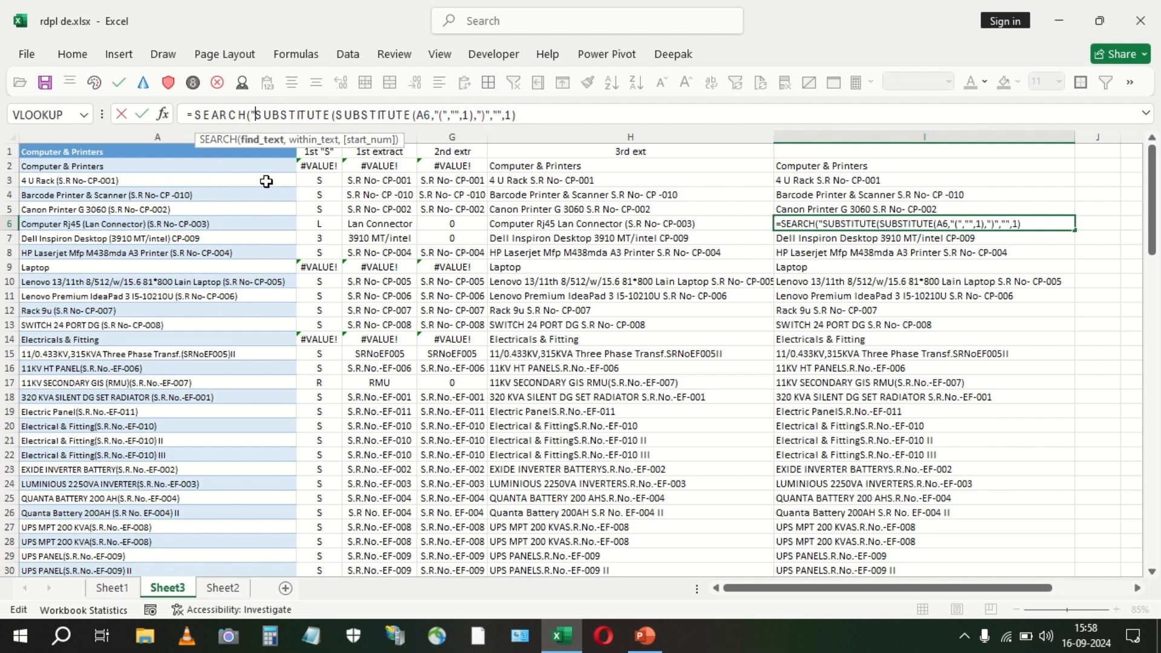
pyautogui.write(')')
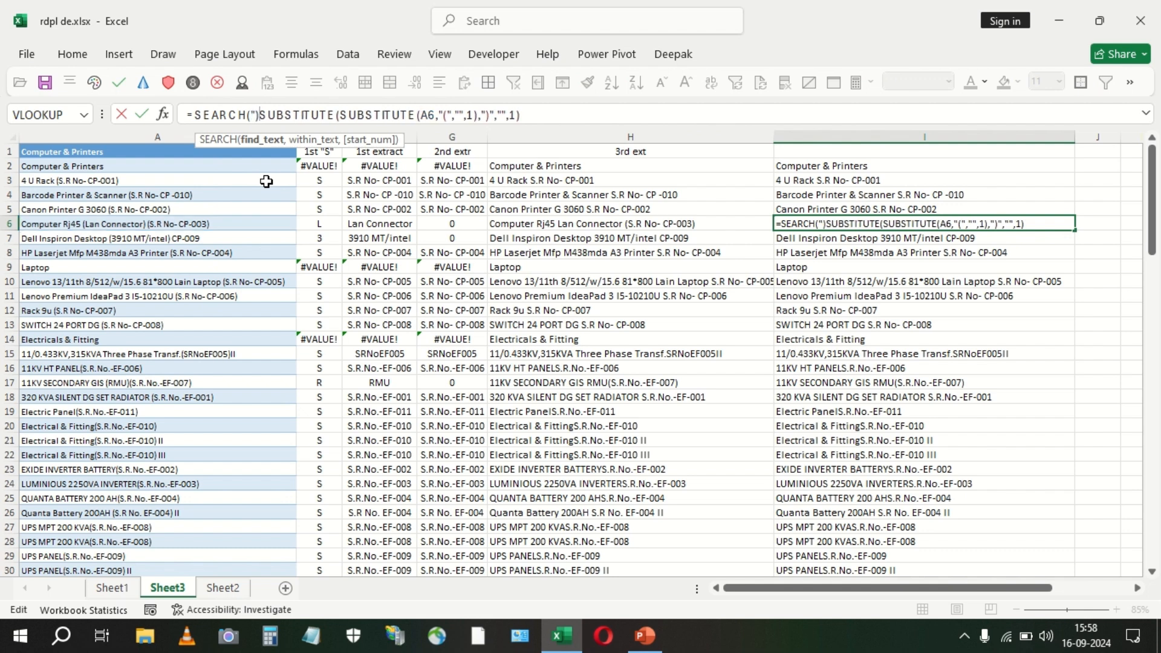
pyautogui.write('",""')
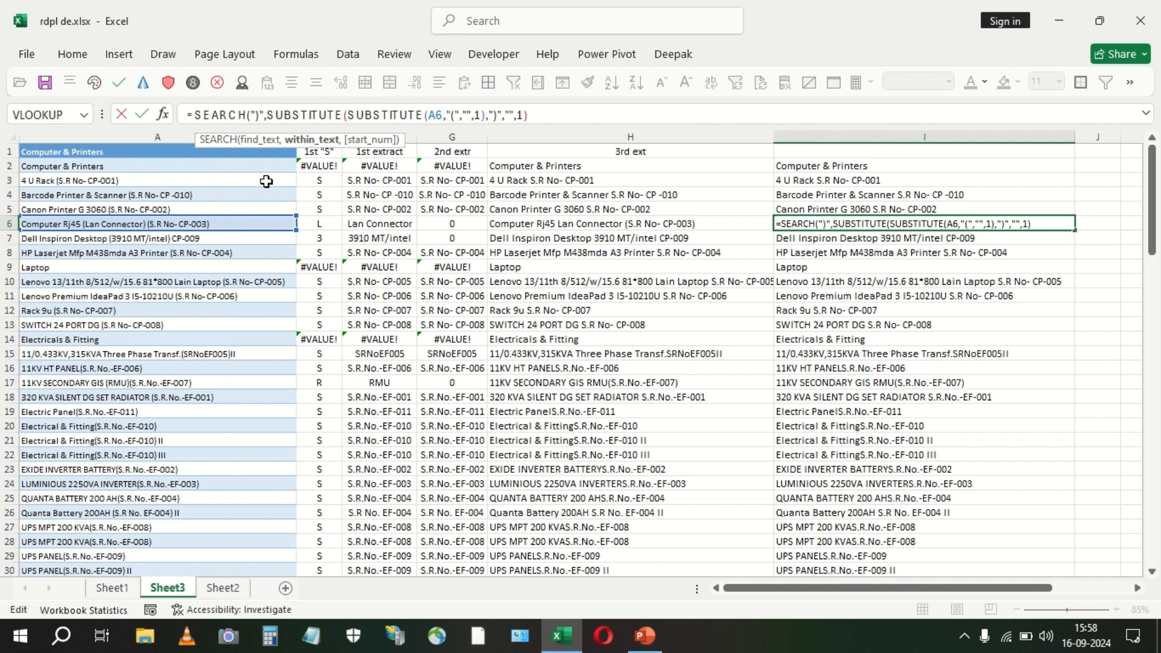
pyautogui.write(',1')
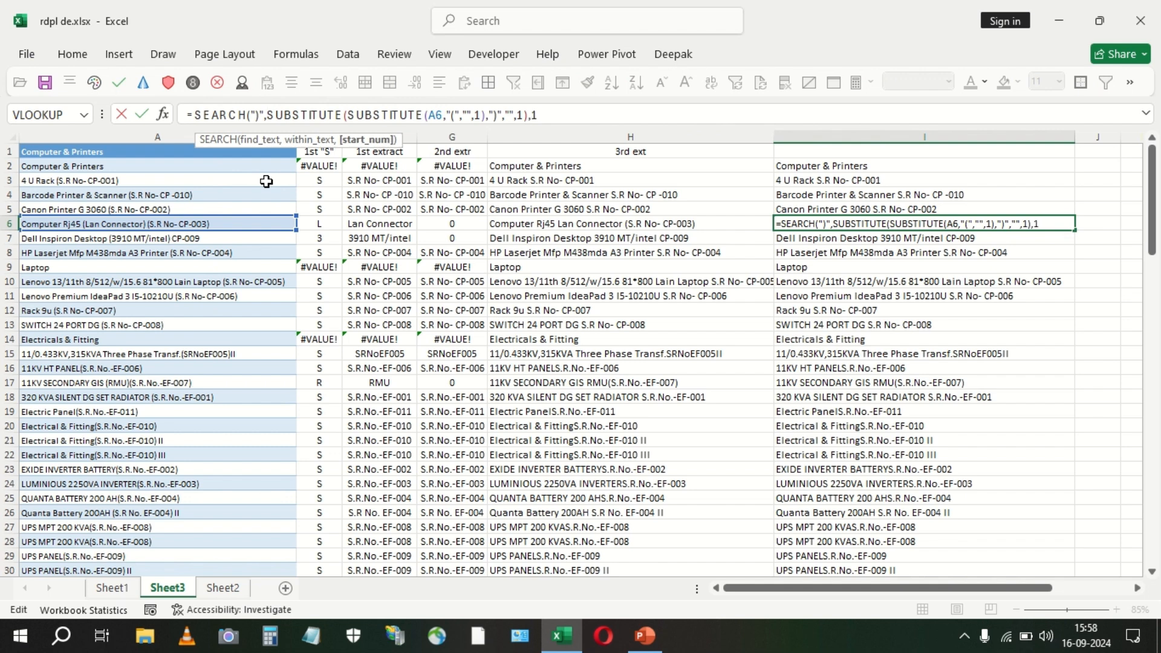
pyautogui.write(')')
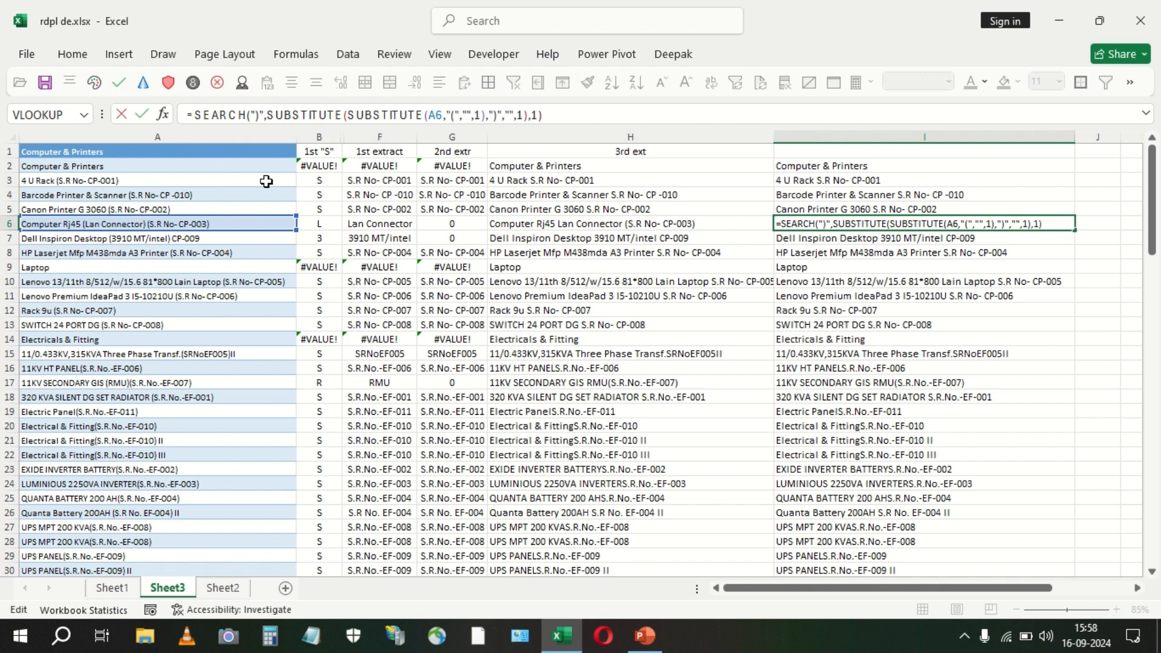
pyautogui.press('Return')
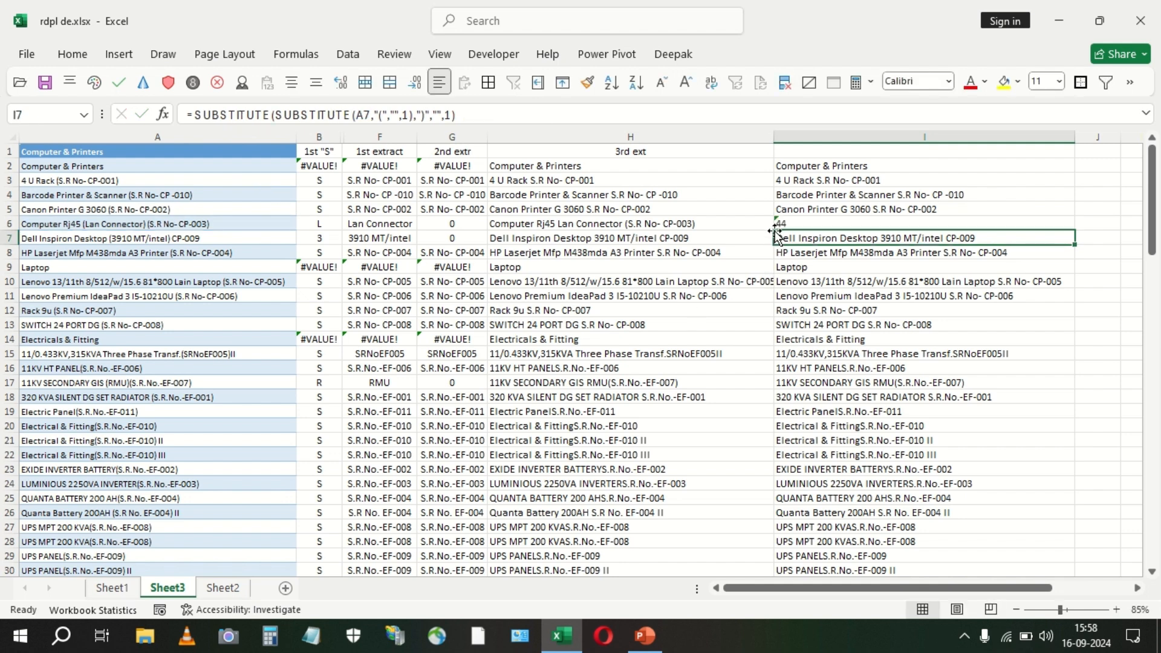
# Undo the SEARCH edit in I6 and copy its nested SUBSTITUTE formula into J6.
pyautogui.click(816, 222)
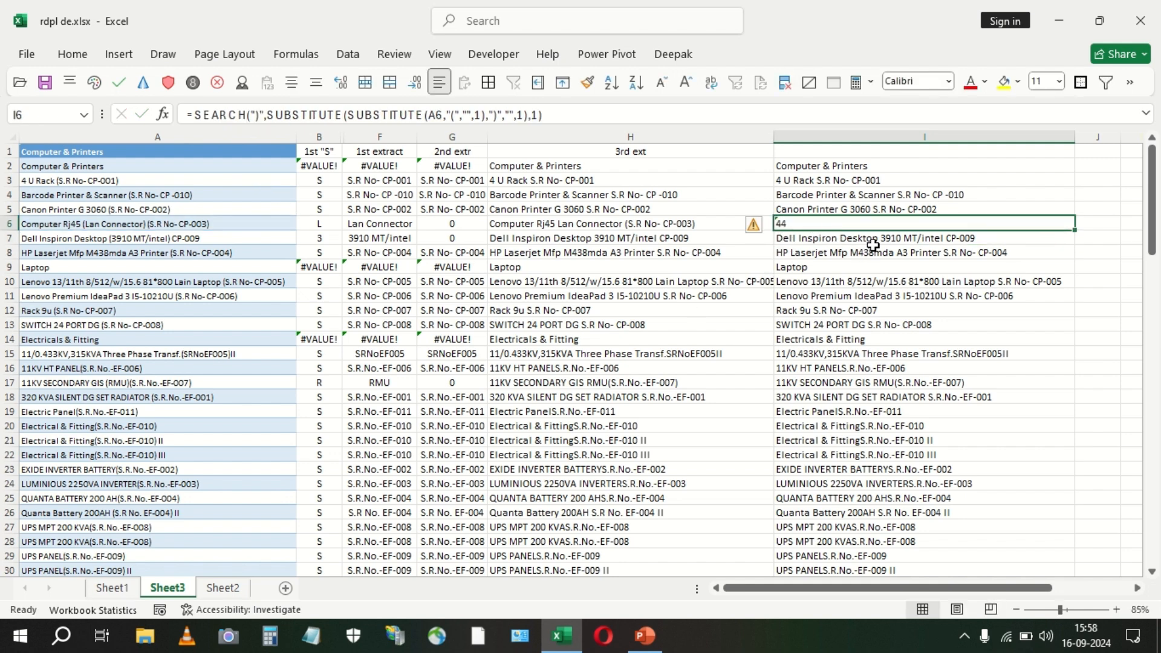
pyautogui.hotkey('ctrl', 'z')
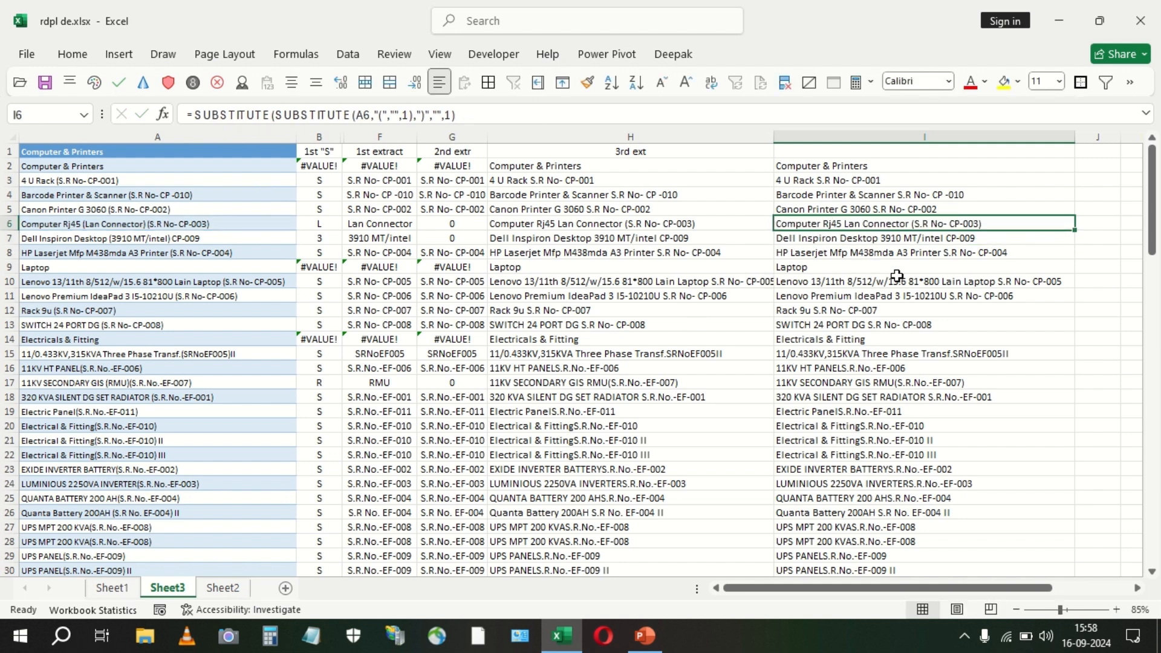
pyautogui.click(1097, 223)
pyautogui.moveTo(909, 589); pyautogui.dragTo(988, 589)
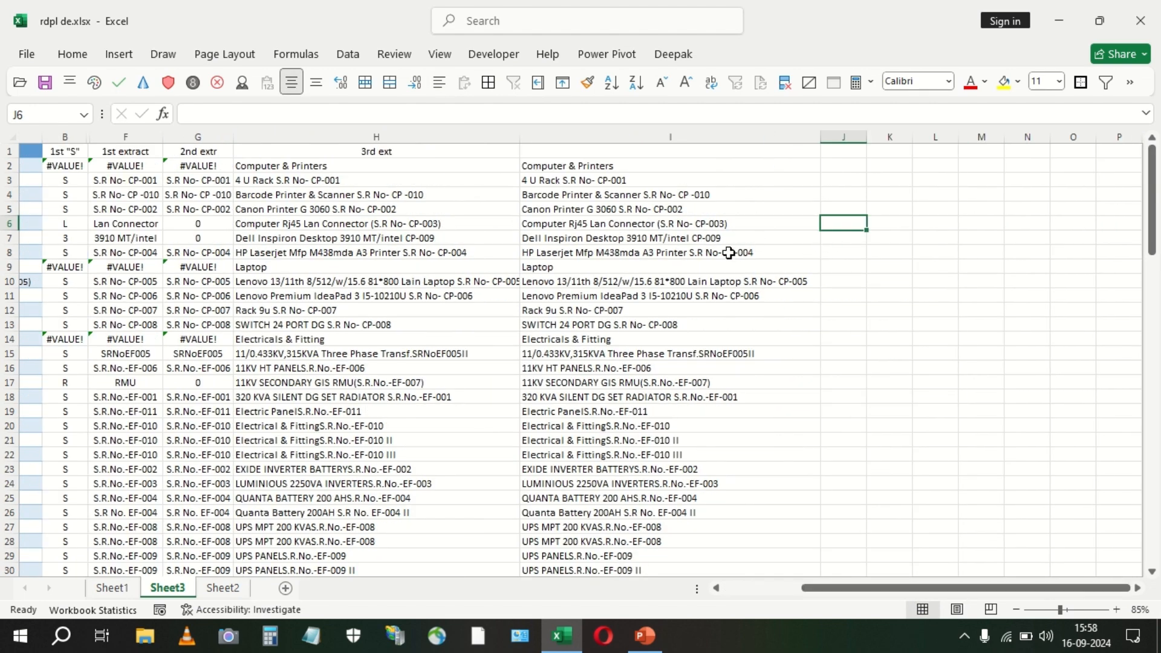
pyautogui.click(640, 222)
pyautogui.moveTo(481, 115); pyautogui.dragTo(187, 115)
pyautogui.hotkey('ctrl', 'c')
pyautogui.click(845, 224)
pyautogui.hotkey('ctrl', 'v')
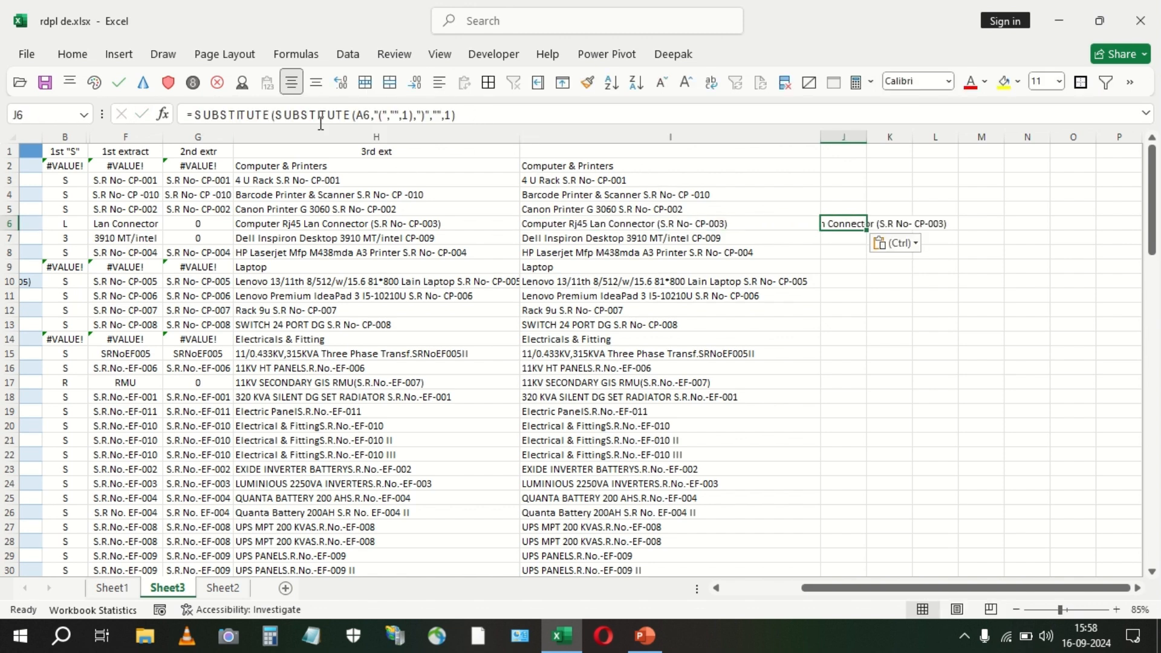
# Autofit column J and wrap the J6 formula to locate the remaining opening bracket: =SEARCH("(",SUBSTITUTE(SUBSTITUTE(A6,"(","",1),")","",1),1).
pyautogui.doubleClick(866, 138)
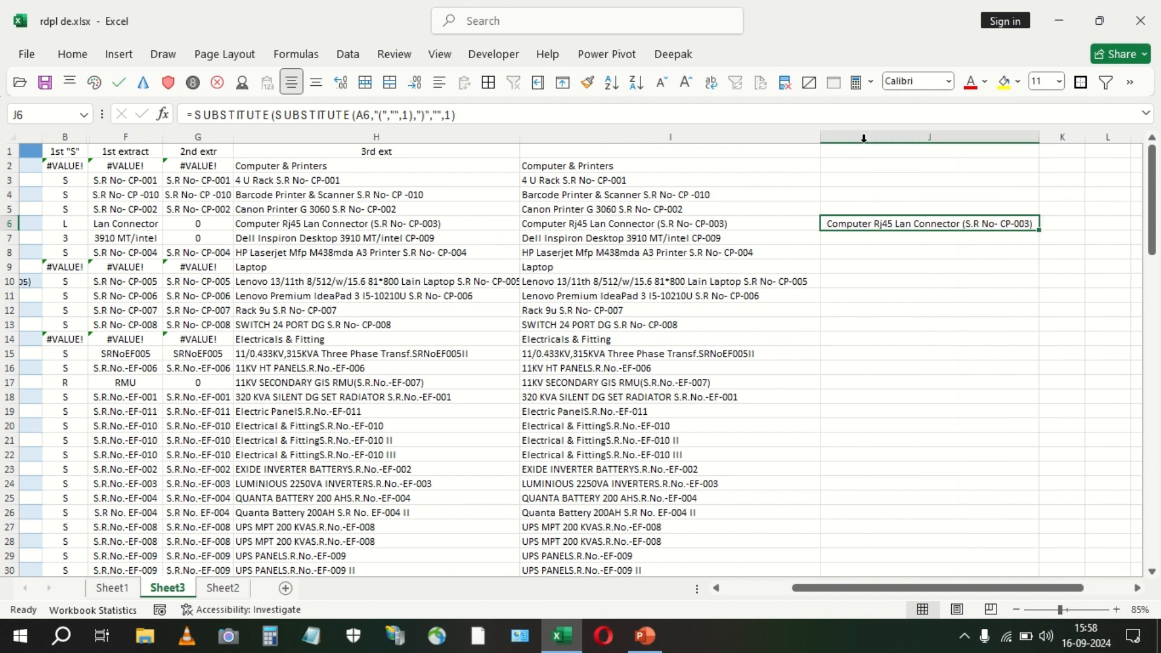
pyautogui.click(196, 111)
pyautogui.press('Escape')
pyautogui.write('=se')
pyautogui.press('Tab')
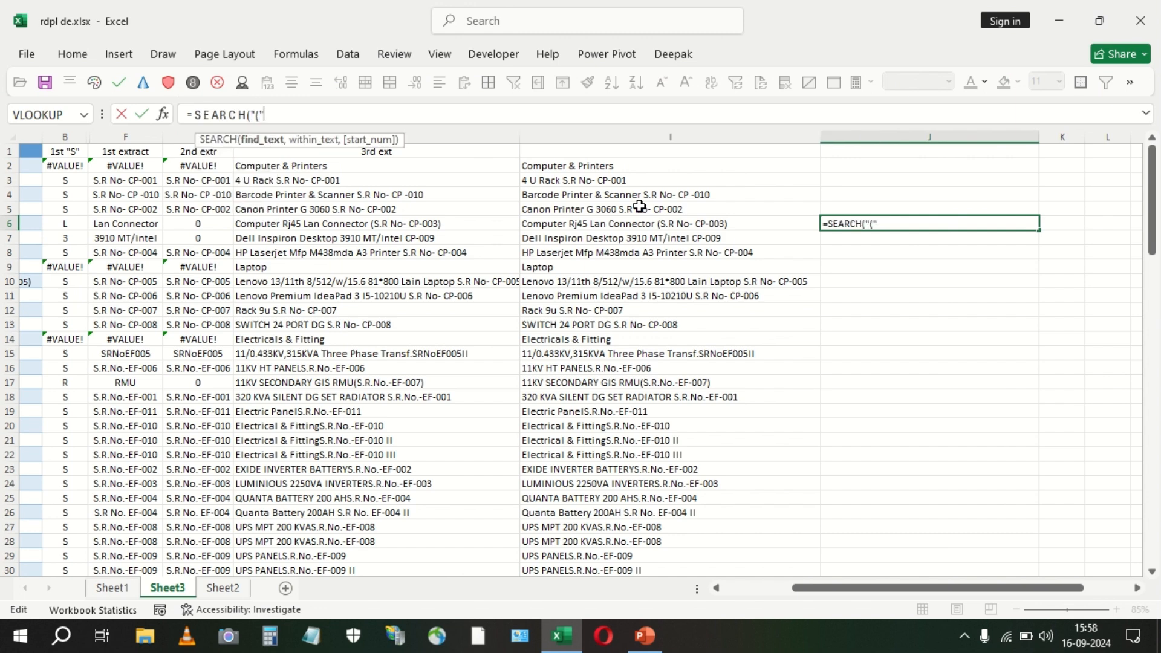
pyautogui.write('"(",')
pyautogui.write('SUBSTITUTE(SUBSTITUTE(A6,"(","",1),")","",1)')
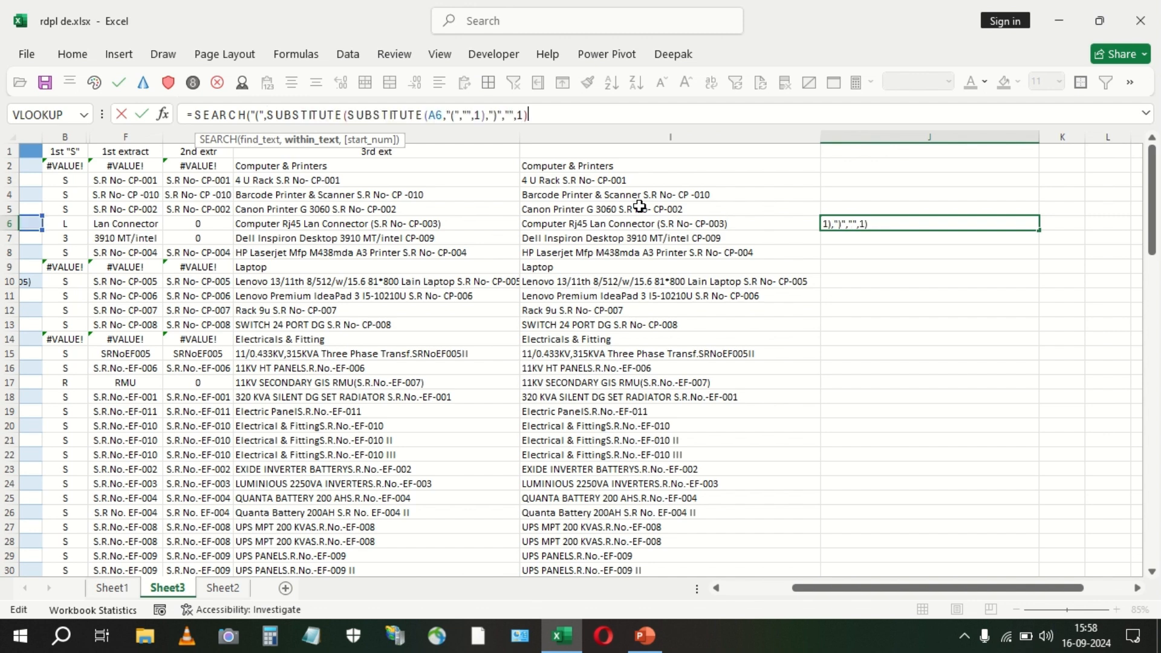
pyautogui.write(',1)')
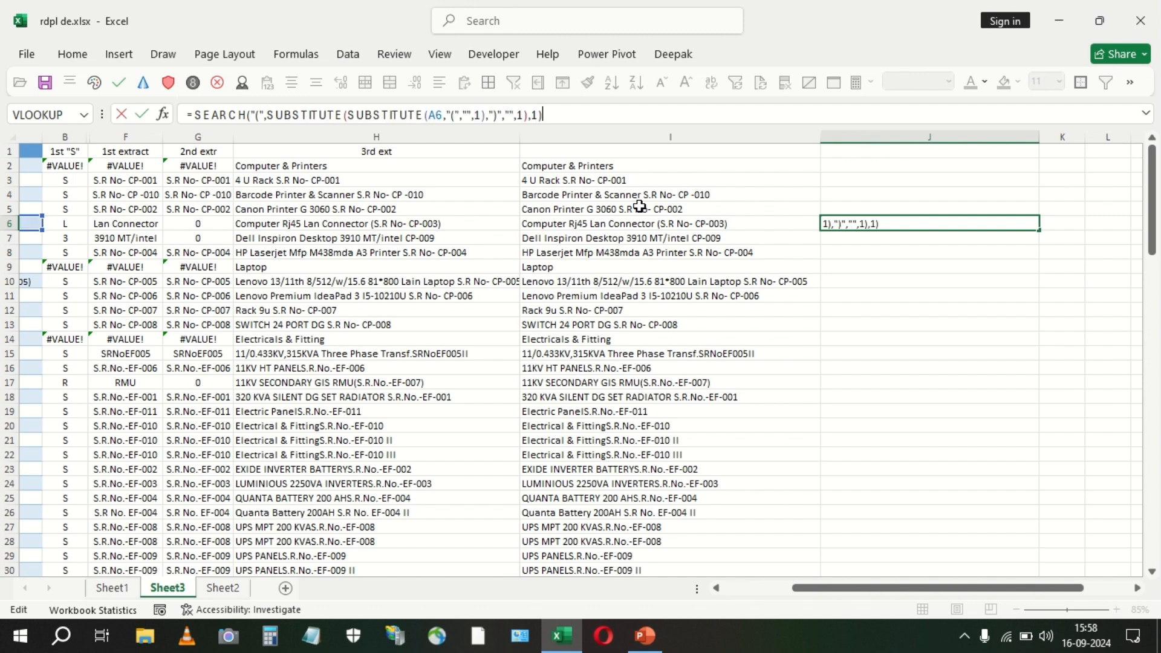
pyautogui.hotkey('ctrl', 'Return')
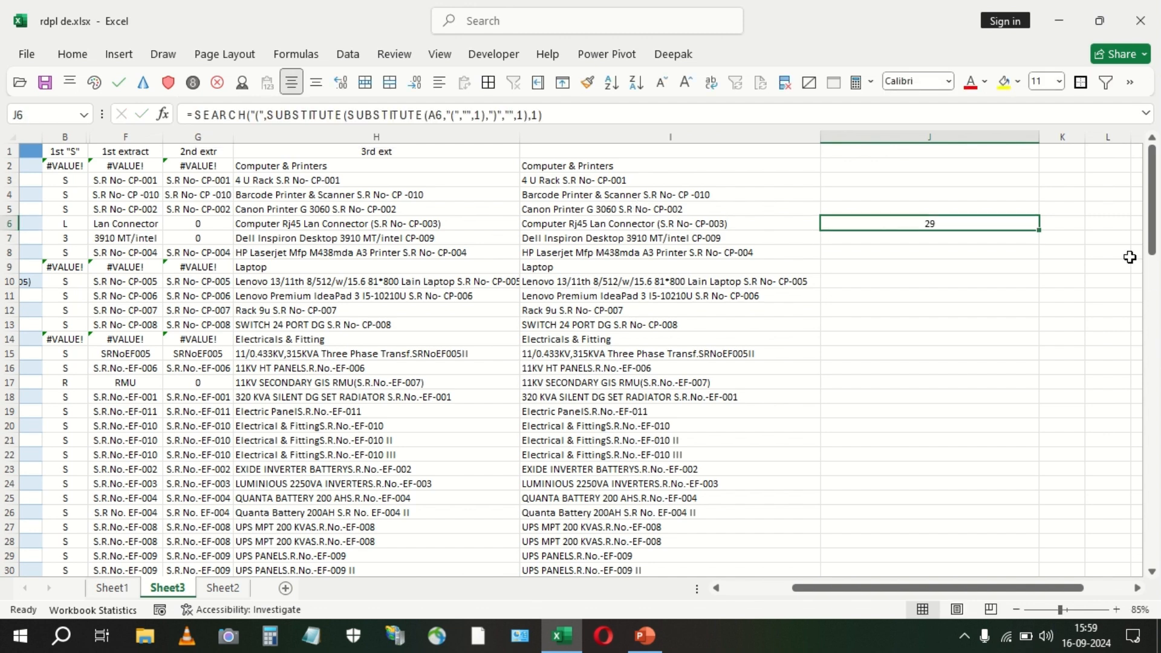
# Fill the J6 SEARCH formula up to J2 and down to the end of the data, and autofit column J.
pyautogui.moveTo(1039, 229); pyautogui.dragTo(1024, 165)
pyautogui.doubleClick(1040, 230)
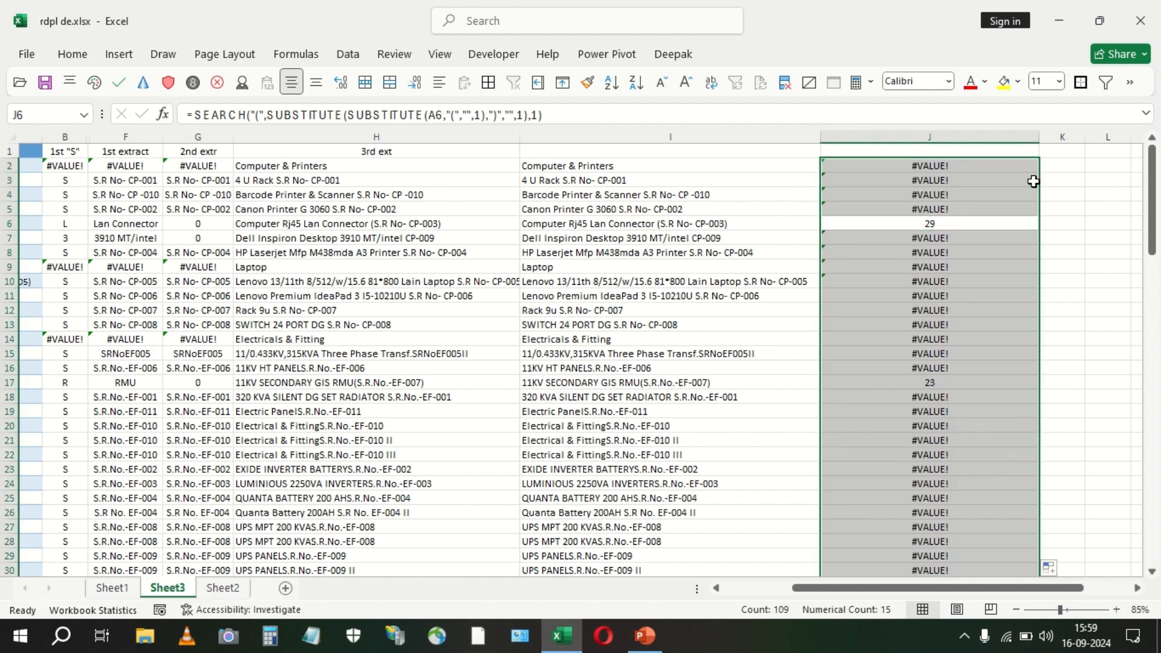
pyautogui.doubleClick(1040, 138)
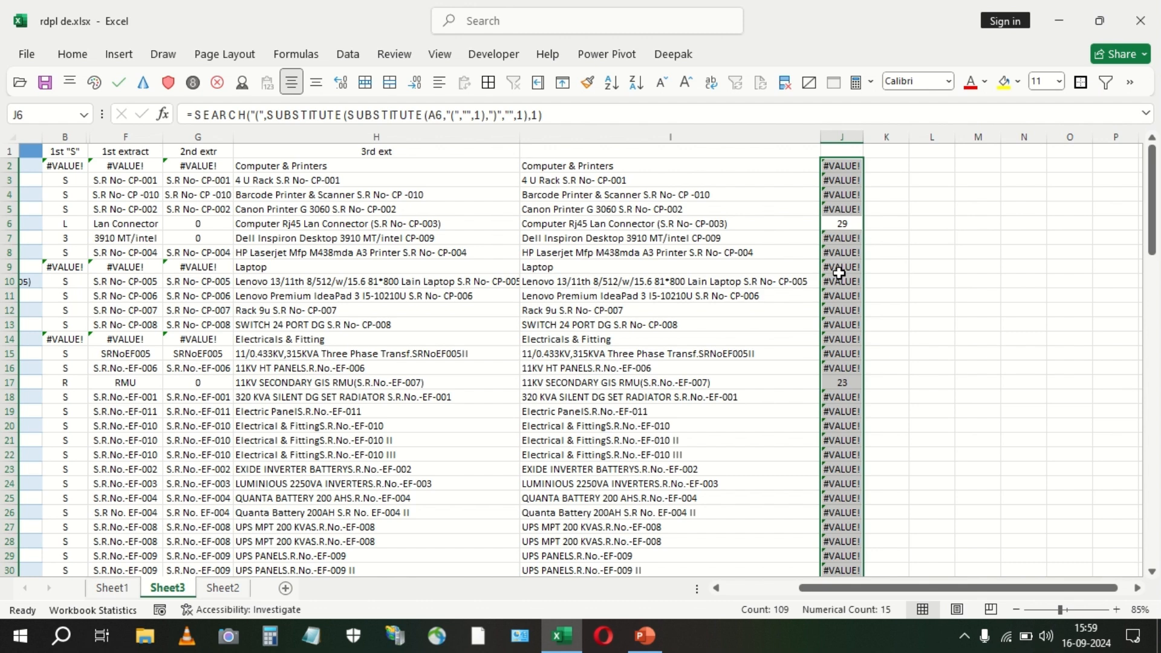
# Hide the 1st extract column F and inspect the opening-bracket formulas in J17 and J6.
pyautogui.click(841, 382)
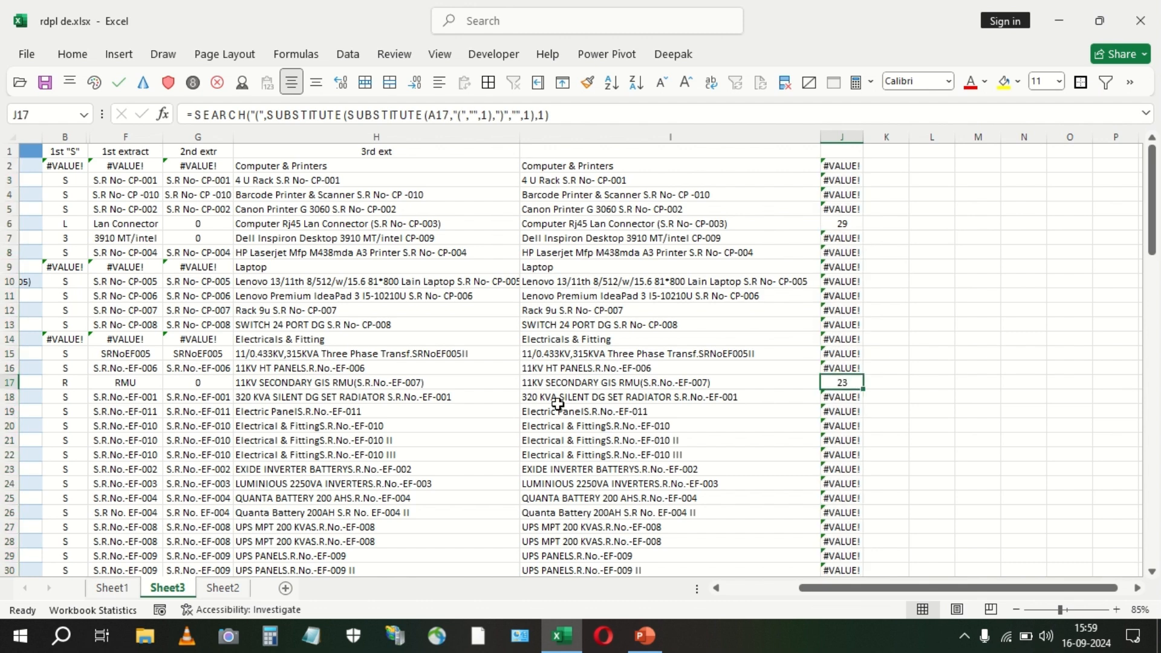
pyautogui.click(108, 385)
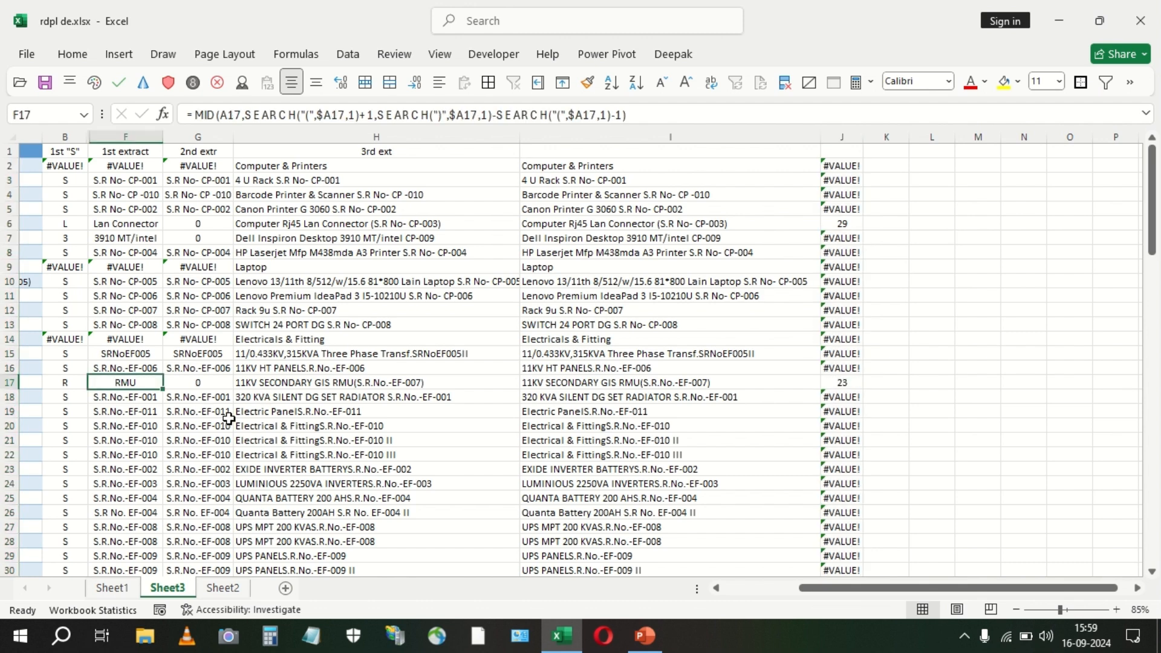
pyautogui.hscroll(1, 228, 419)
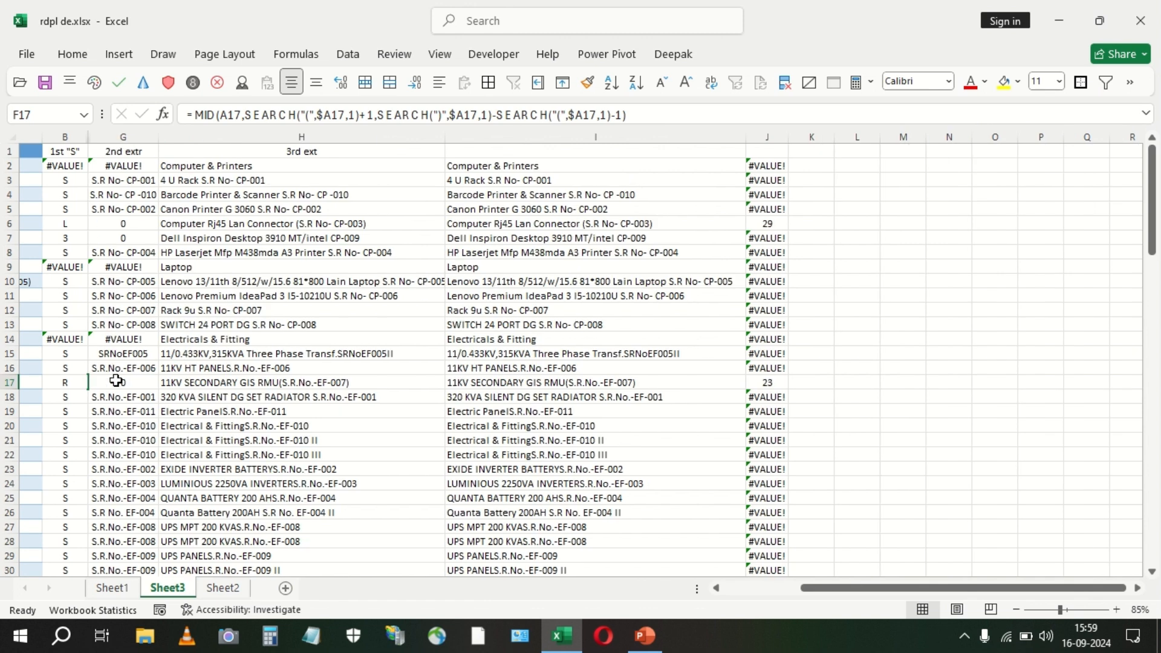
pyautogui.click(68, 383)
pyautogui.click(776, 380)
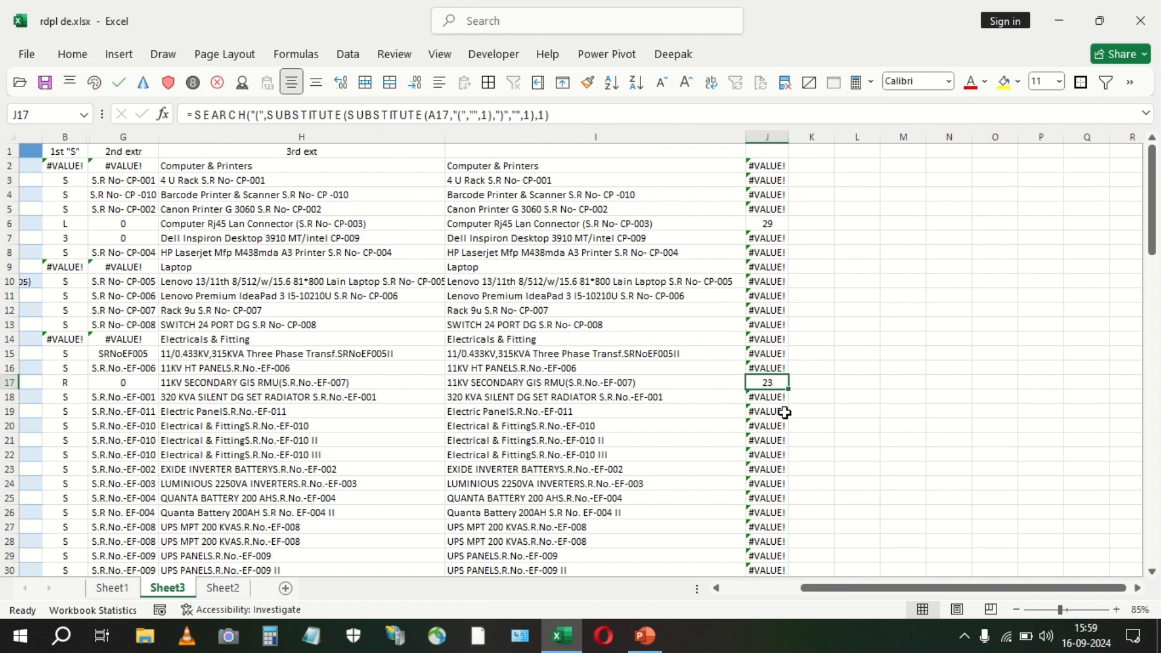
pyautogui.click(757, 224)
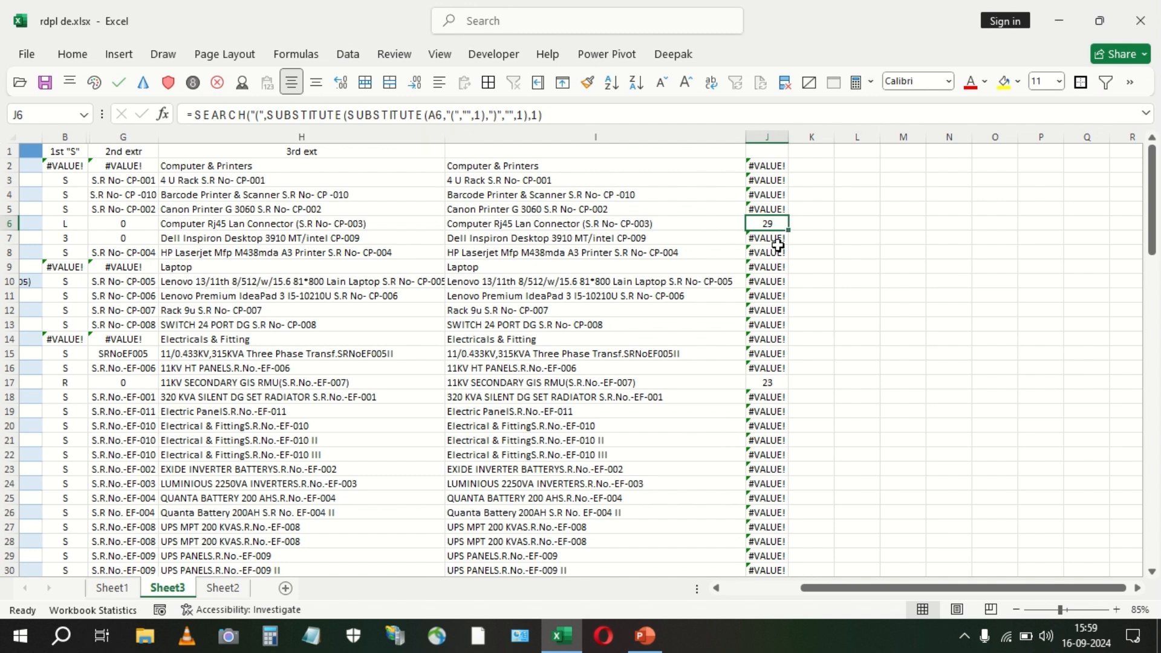
# Copy the text of the nested SUBSTITUTE formula from I6 without changing the cell.
pyautogui.click(617, 228)
pyautogui.moveTo(494, 122); pyautogui.dragTo(185, 115)
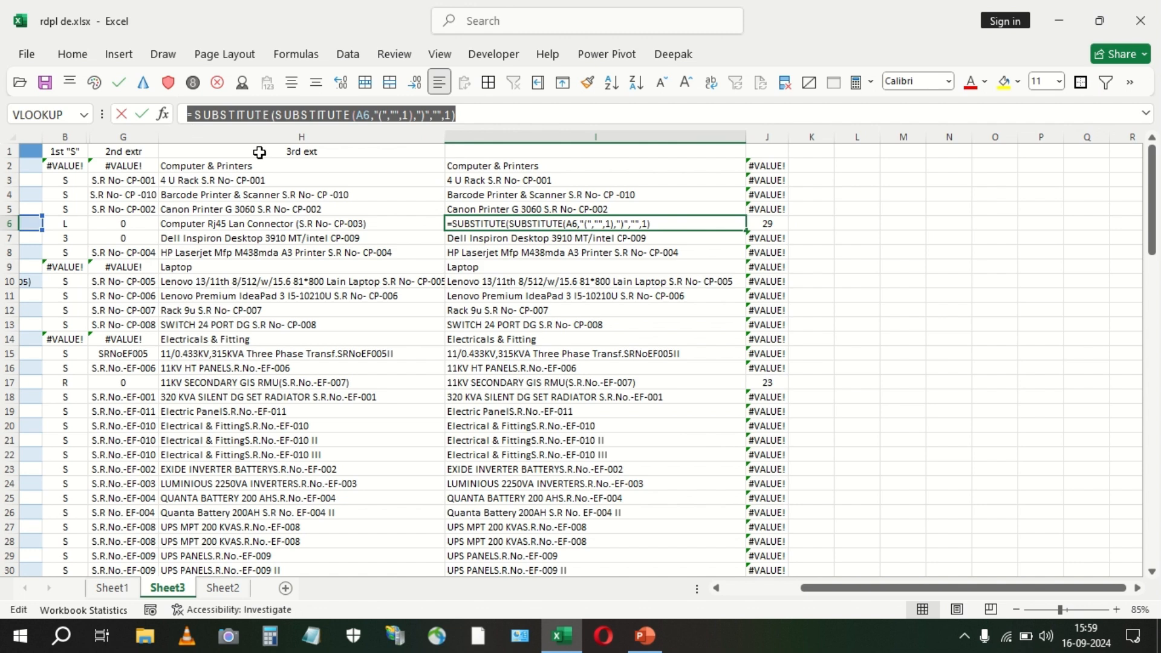
pyautogui.press('Escape')
# Enter the header "3rd start" in J1 and "4th end" in K1.
pyautogui.click(774, 148)
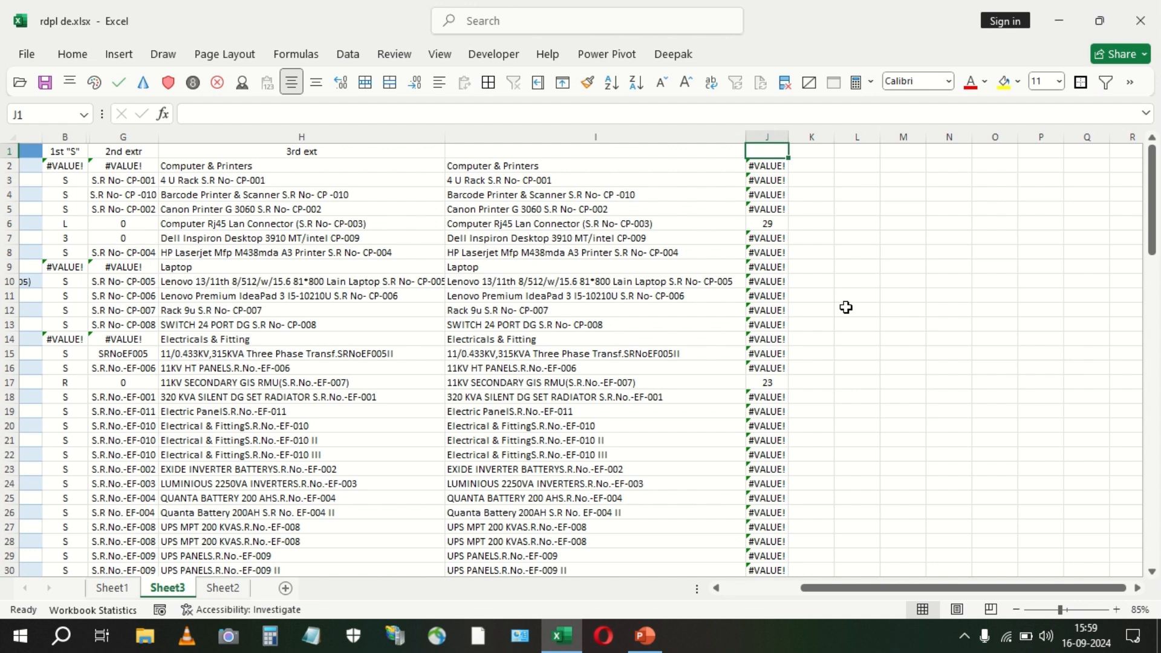
pyautogui.write('3rd start')
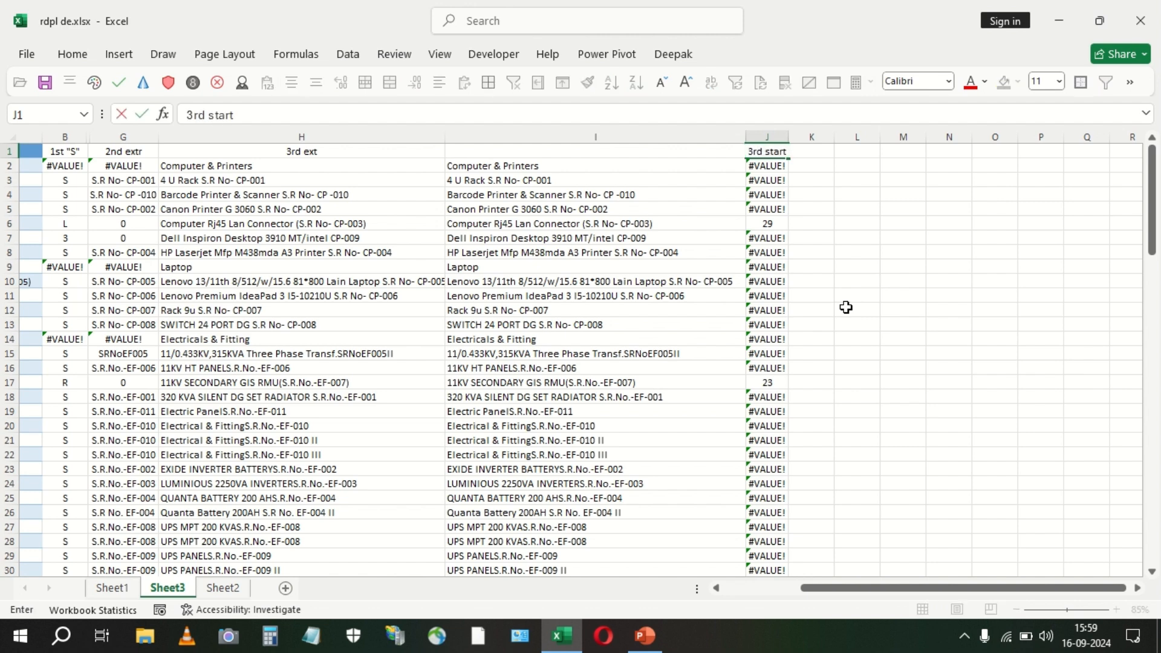
pyautogui.press('Return')
pyautogui.press('Up')
pyautogui.press('Right')
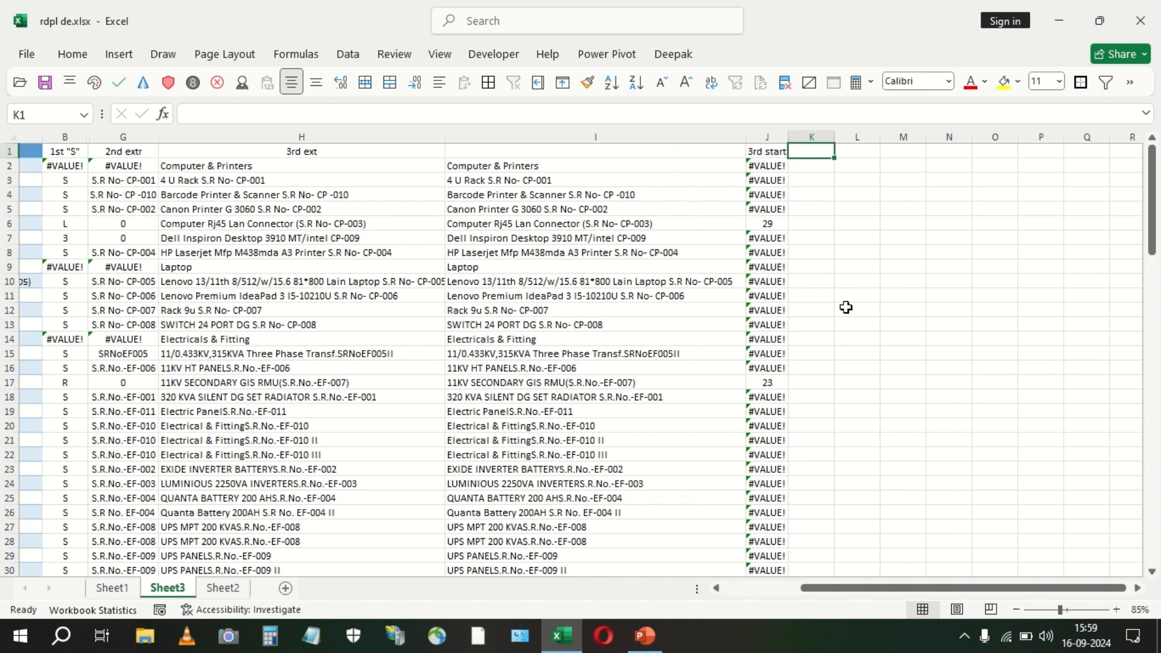
pyautogui.write('4th end')
pyautogui.press('Return')
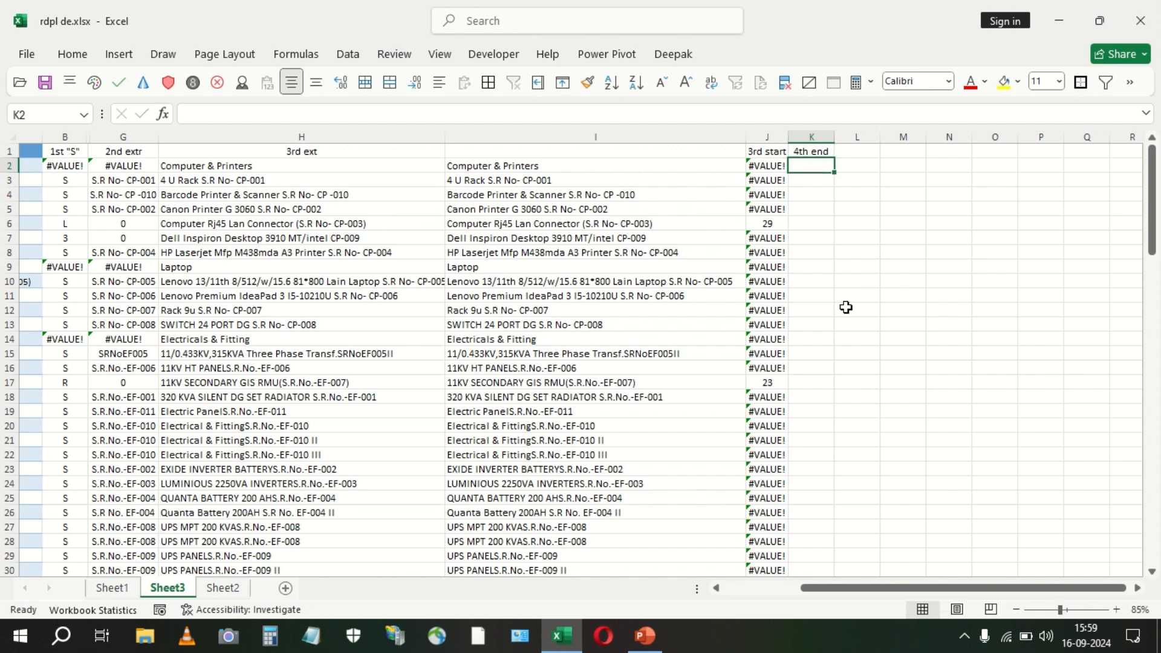
# Paste the copied nested SUBSTITUTE formula into K6 and check its contents.
pyautogui.click(817, 223)
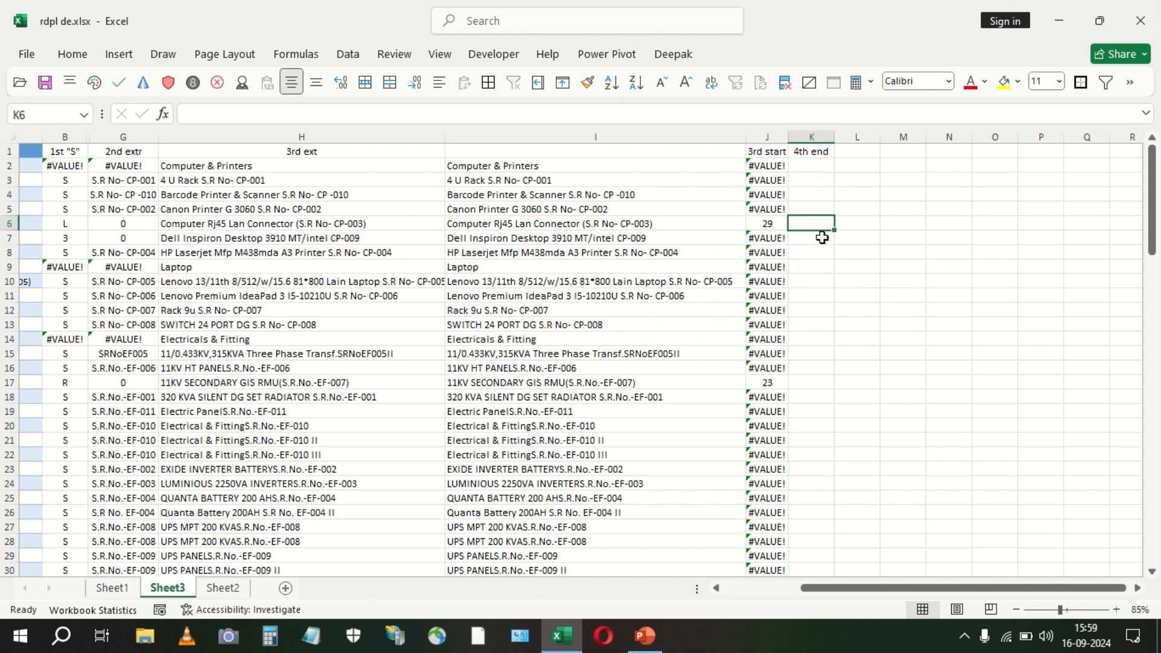
pyautogui.hotkey('ctrl', 'v')
pyautogui.doubleClick(827, 224)
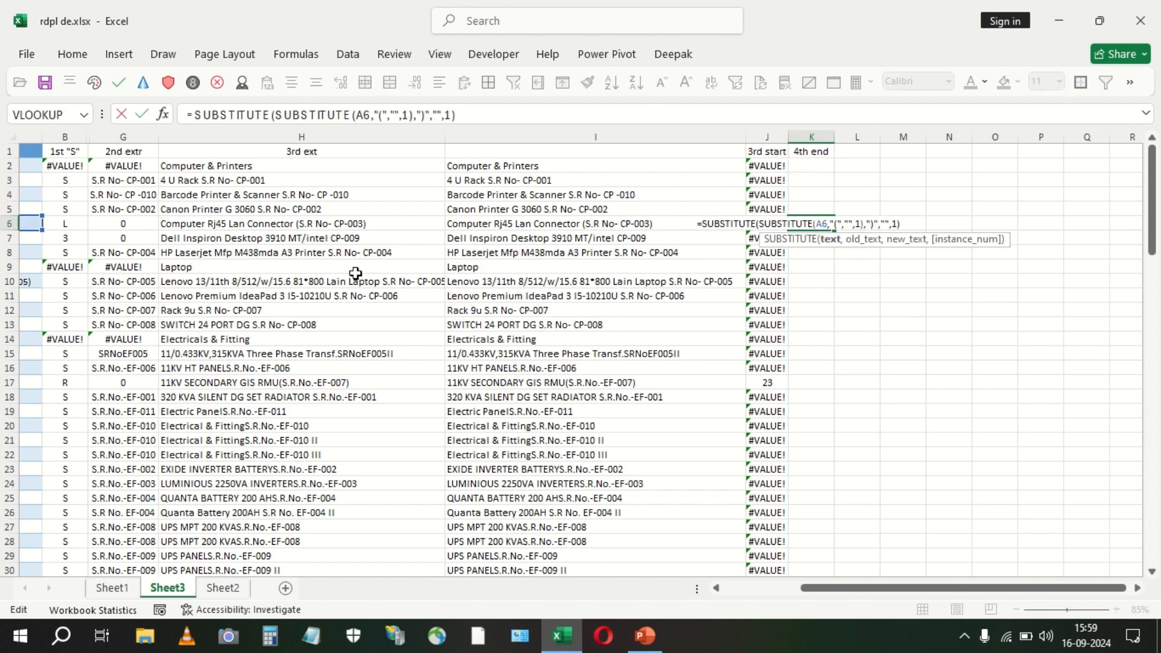
pyautogui.press('Escape')
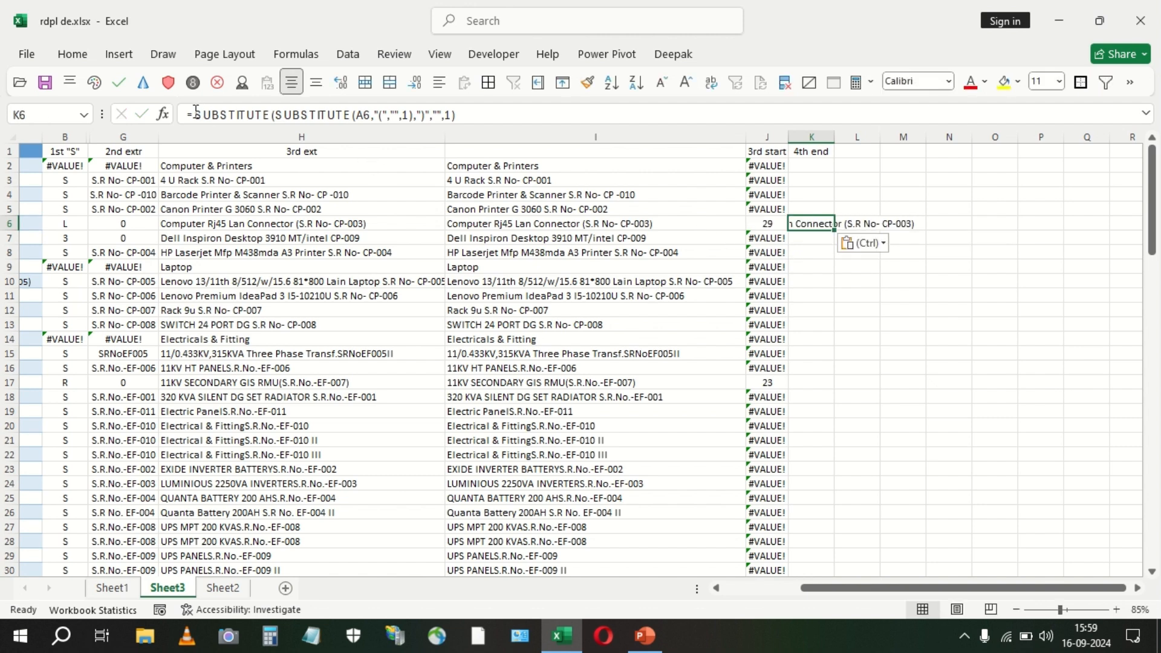
# Wrap the K6 formula in SEARCH to locate the remaining closing bracket: =SEARCH(")",SUBSTITUTE(SUBSTITUTE(A6,"(","",1),")","",1),1).
pyautogui.click(195, 112)
pyautogui.write('se')
pyautogui.press('Tab')
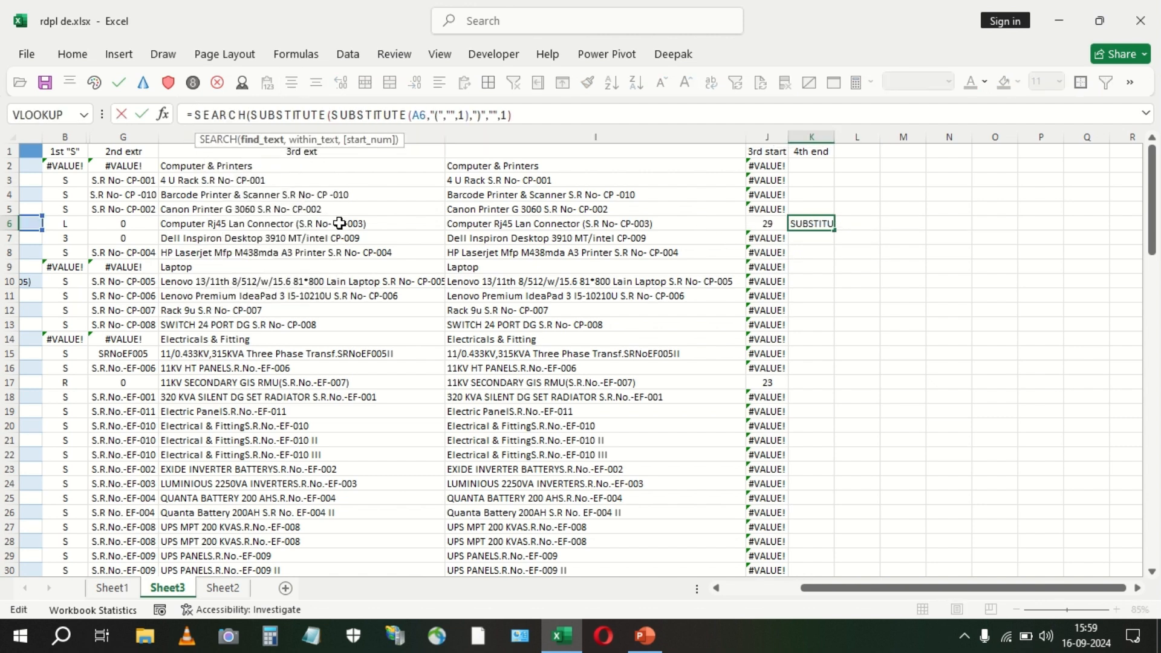
pyautogui.write('"')
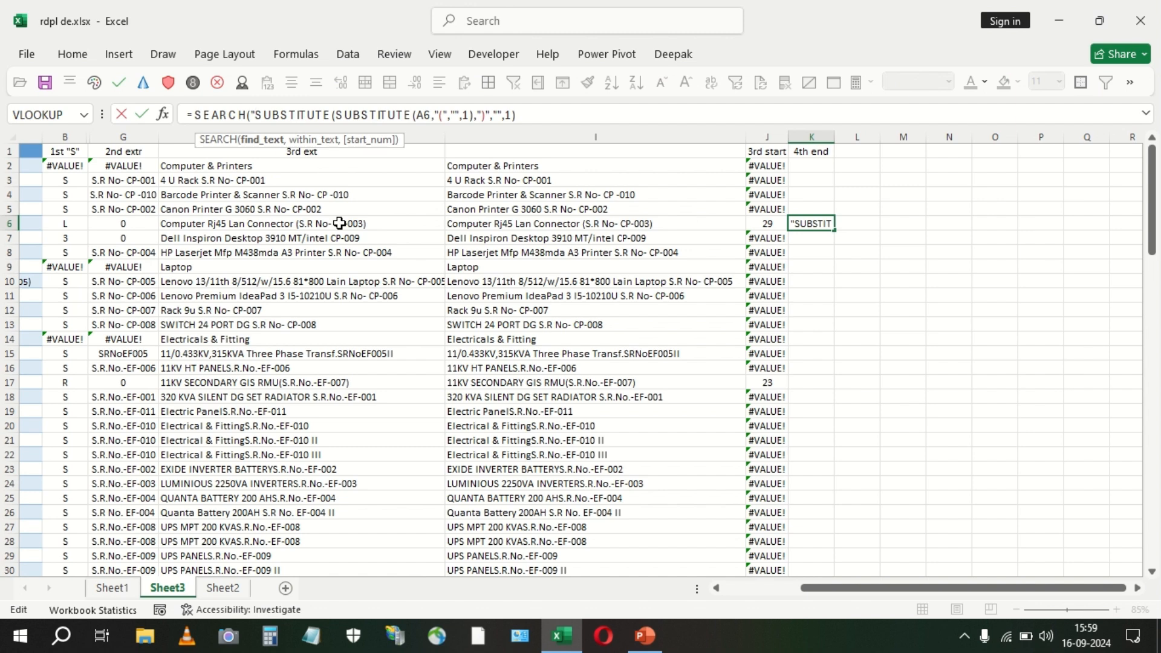
pyautogui.write(')",""')
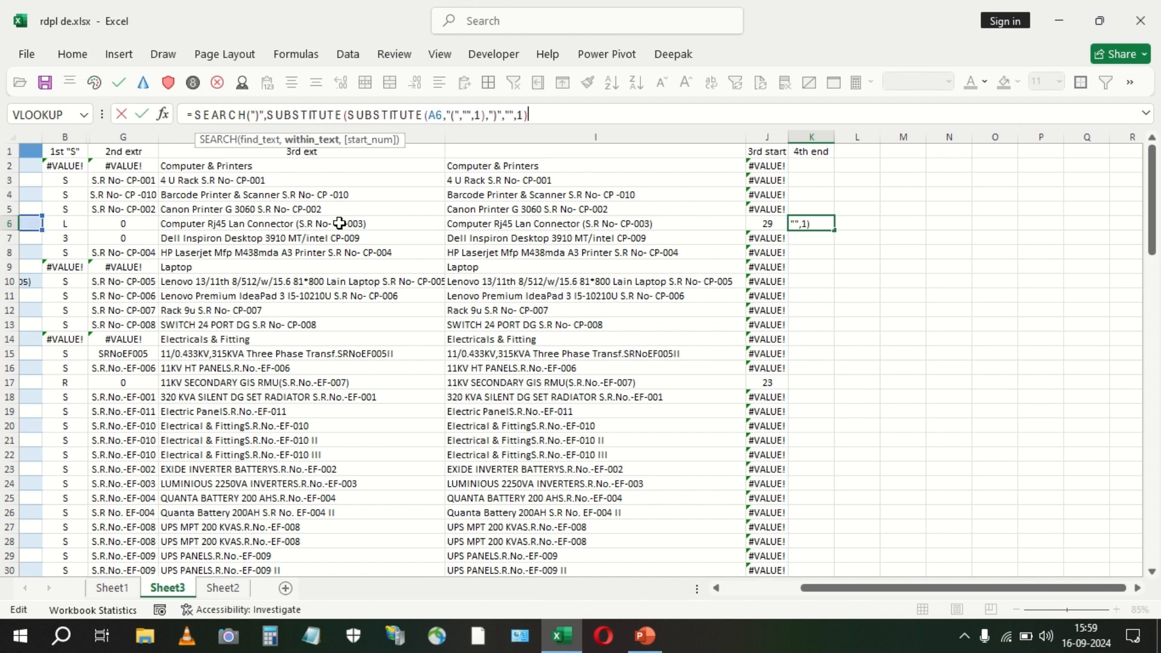
pyautogui.write(',1)')
pyautogui.press('Return')
pyautogui.press('Up')
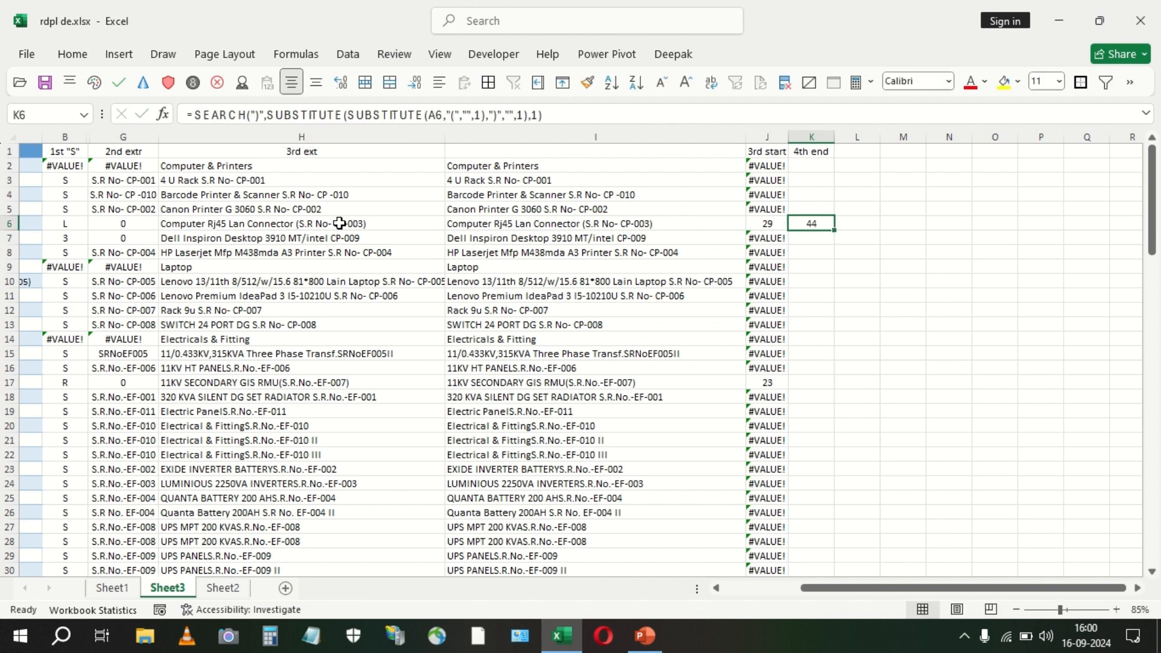
# Fill the K6 closing-bracket formula down to the end of the data and up to K2.
pyautogui.doubleClick(837, 233)
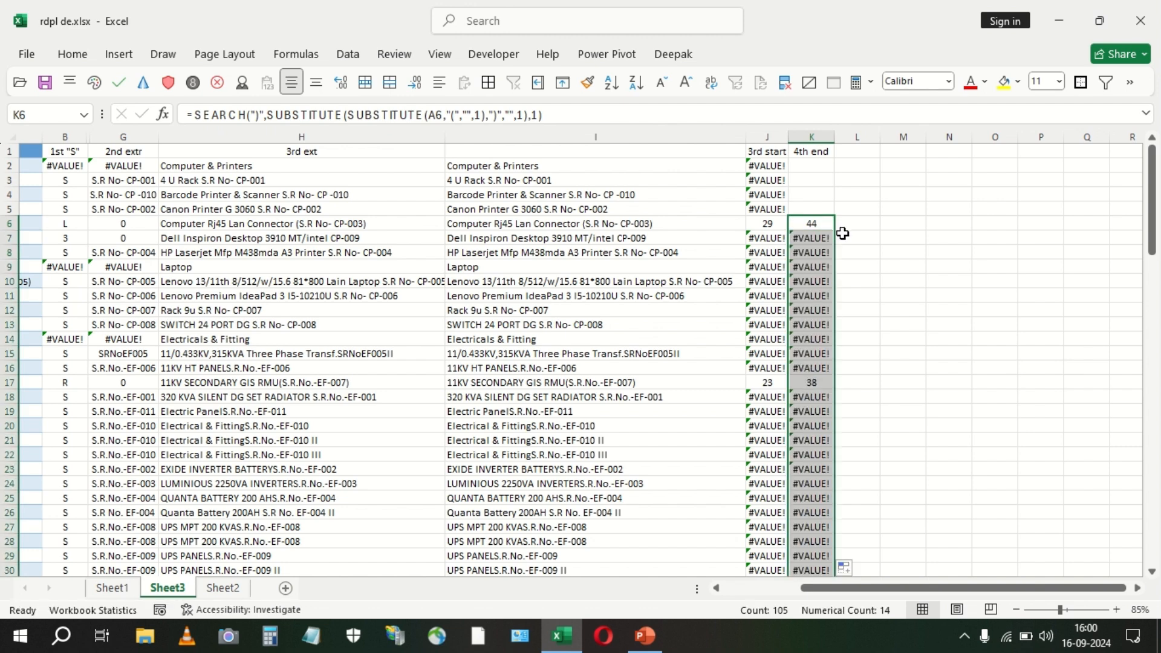
pyautogui.click(827, 223)
pyautogui.moveTo(837, 232); pyautogui.dragTo(842, 161)
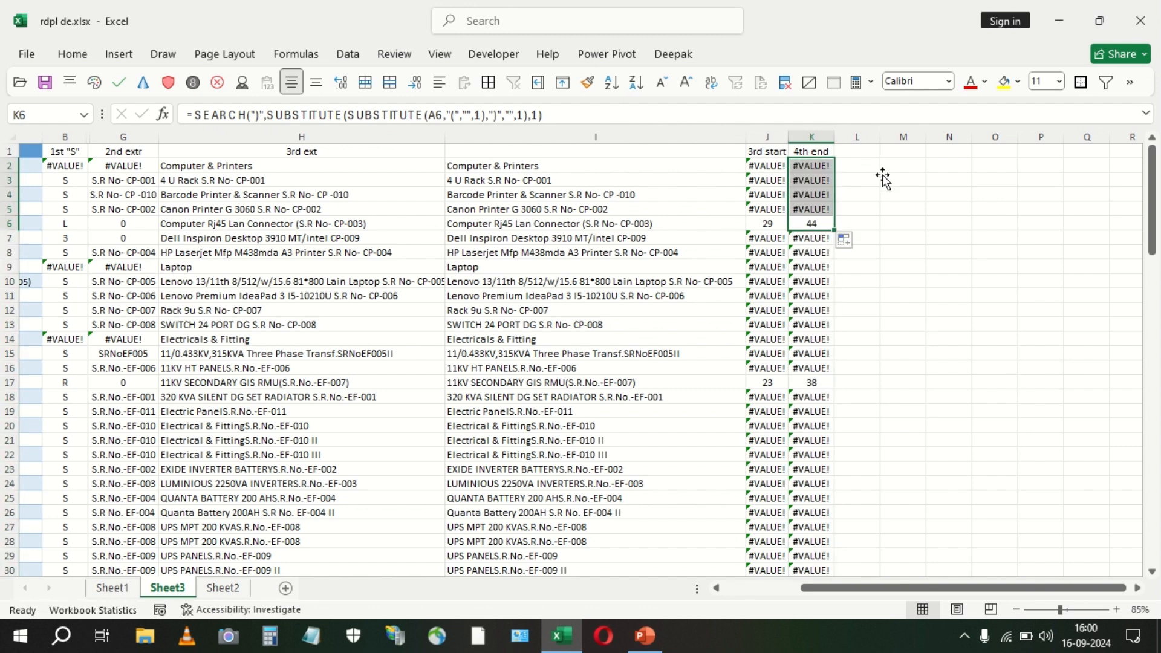
# Enter the header "no of char" in L1 and select L6.
pyautogui.click(852, 148)
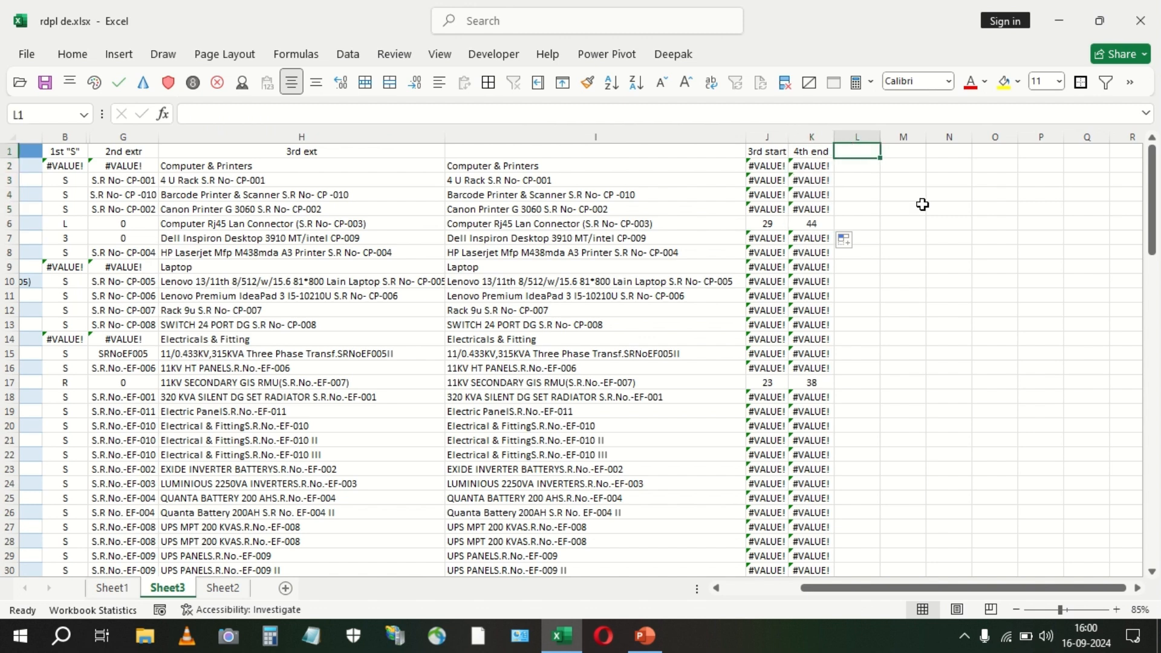
pyautogui.write('no of char')
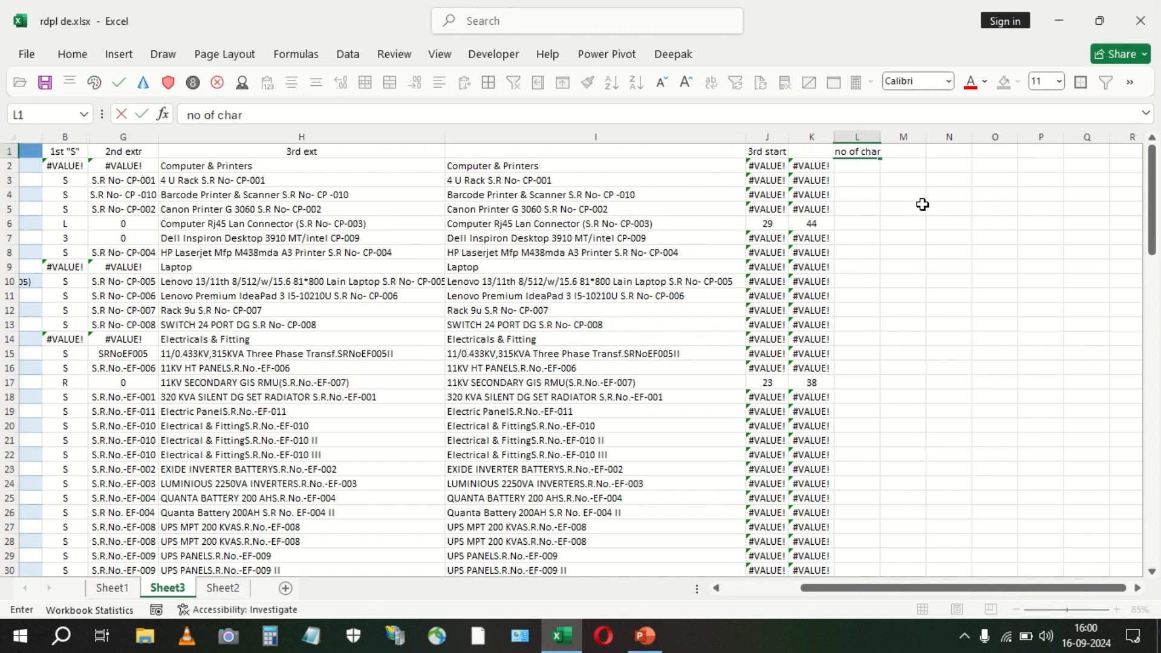
pyautogui.press('Return')
pyautogui.press('Down')
pyautogui.press('Down')
pyautogui.press('Down')
pyautogui.press('Down')
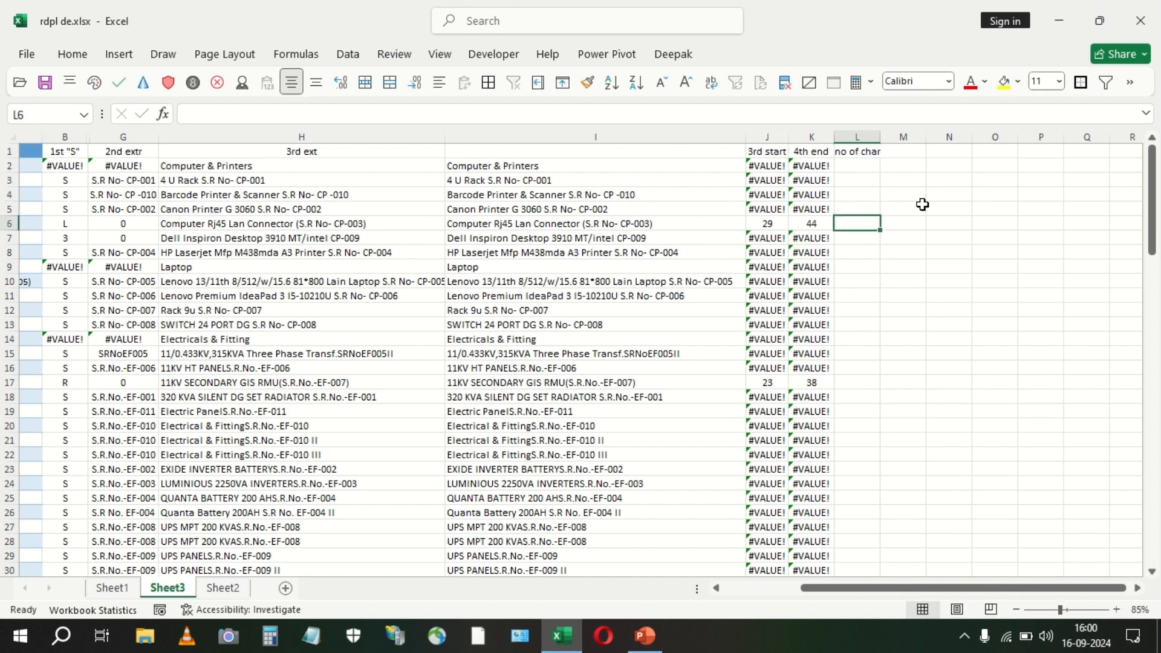
# Copy the closing-bracket SEARCH expression from K6, without its equals sign, into L6.
pyautogui.click(818, 227)
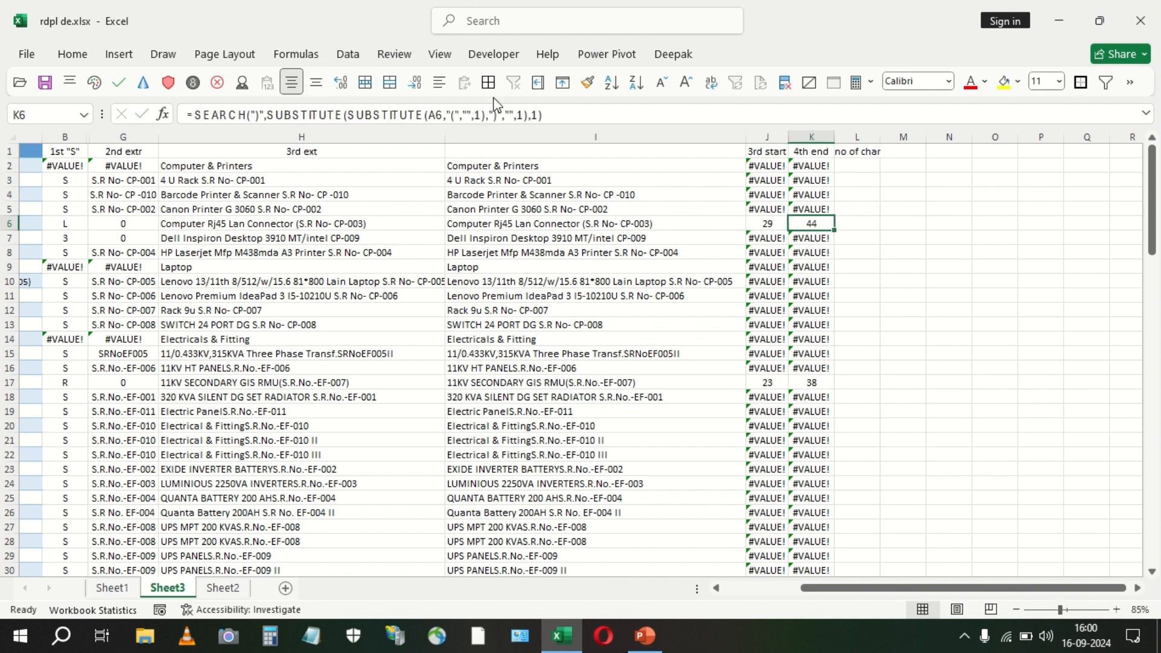
pyautogui.moveTo(559, 116); pyautogui.dragTo(188, 103)
pyautogui.hotkey('ctrl', 'c')
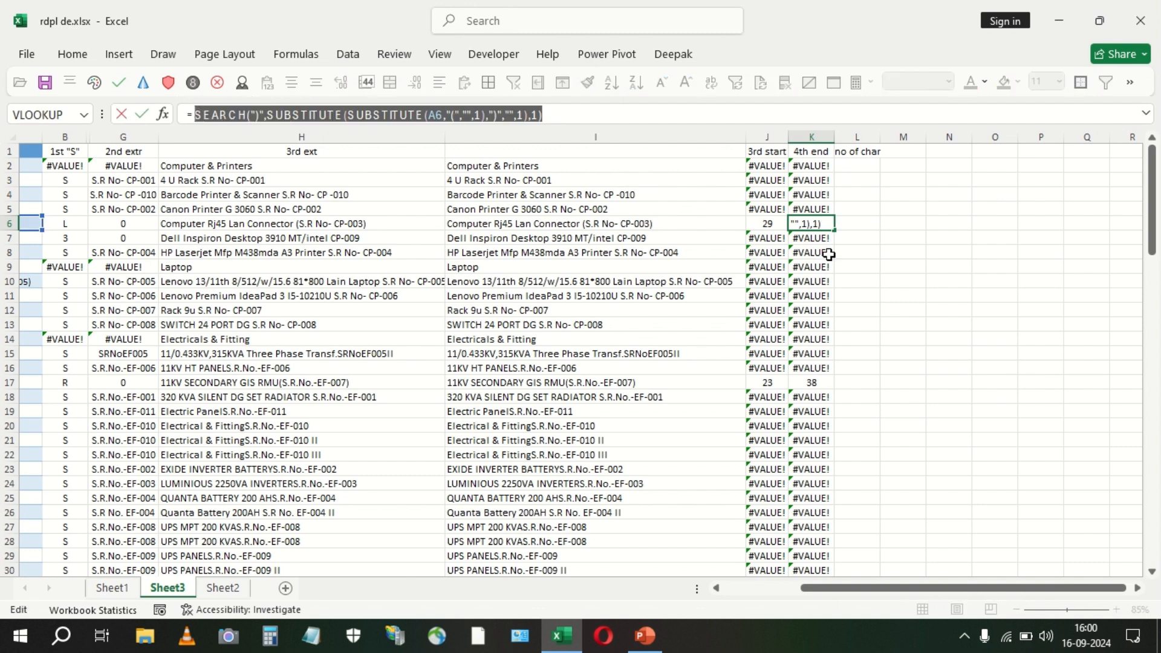
pyautogui.press('Escape')
pyautogui.click(849, 226)
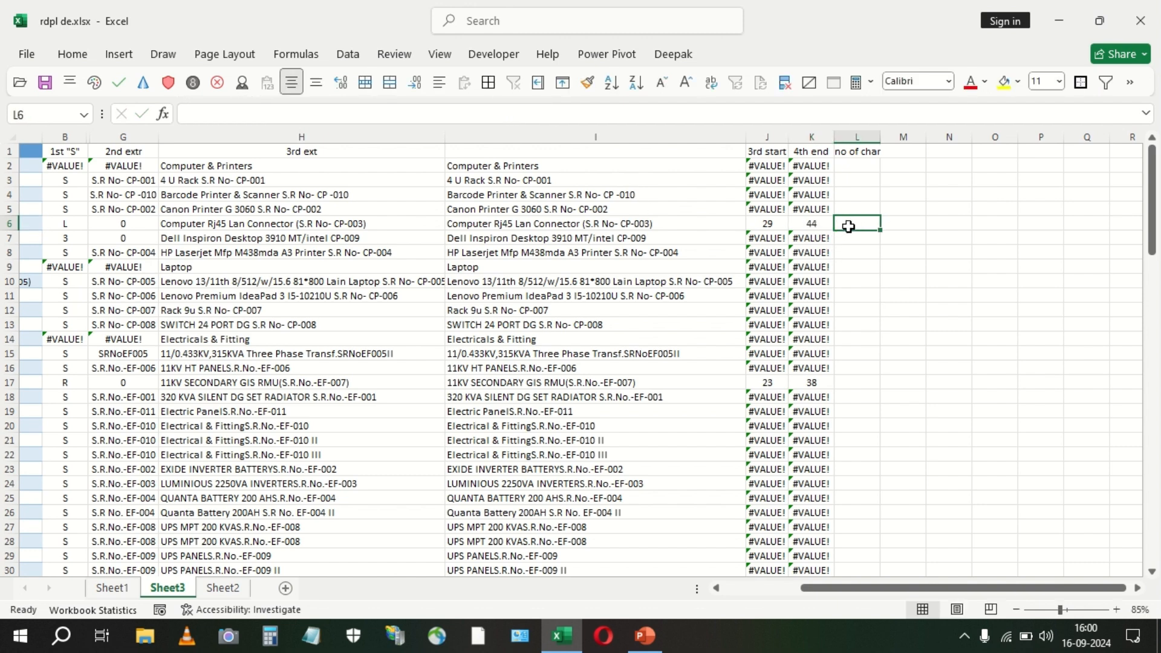
pyautogui.hotkey('ctrl', 'v')
# Complete L6 as a formula that subtracts the opening-bracket SEARCH expression copied from J6 from the closing-bracket SEARCH expression.
pyautogui.click(783, 224)
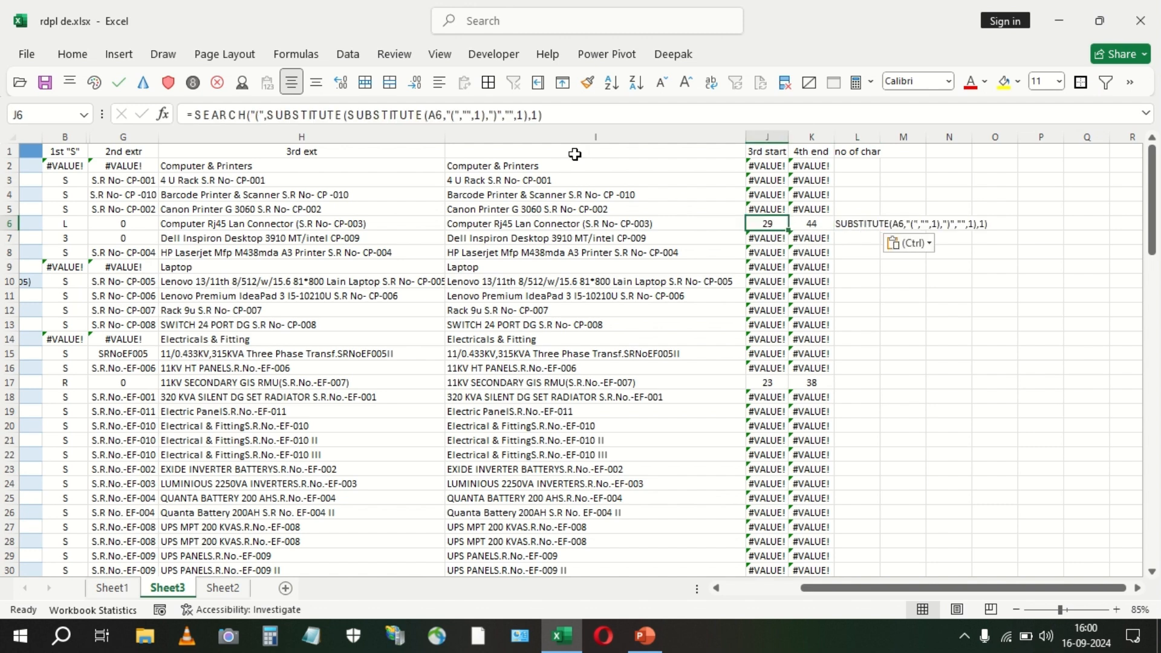
pyautogui.moveTo(566, 119); pyautogui.dragTo(162, 119)
pyautogui.hotkey('ctrl', 'c')
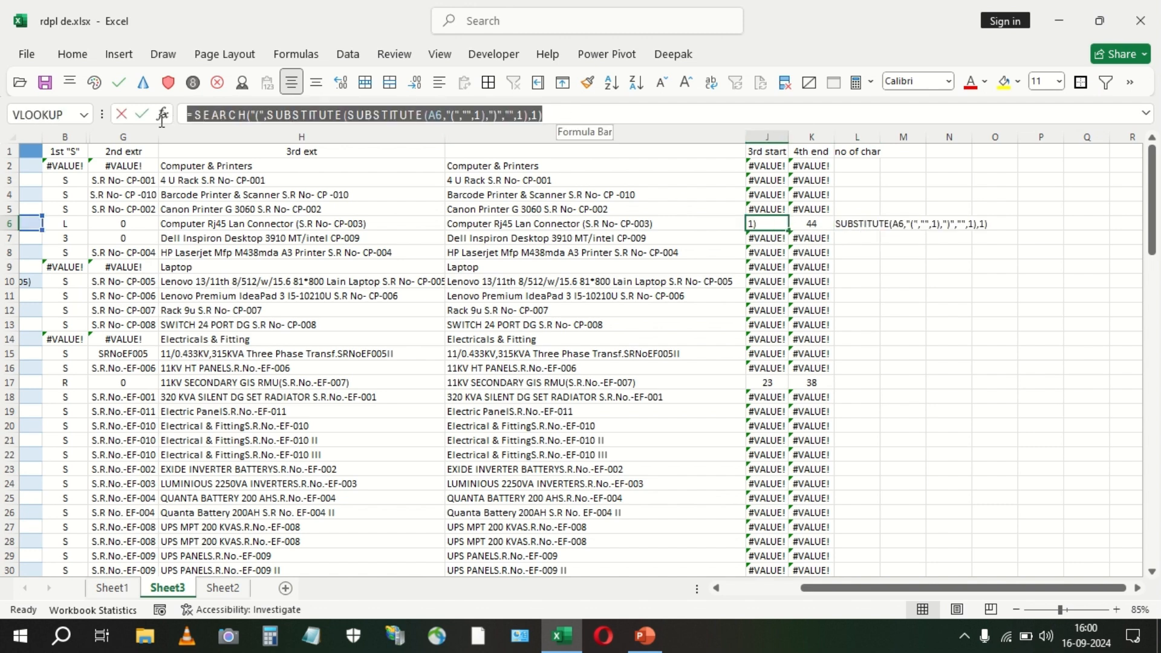
pyautogui.press('Escape')
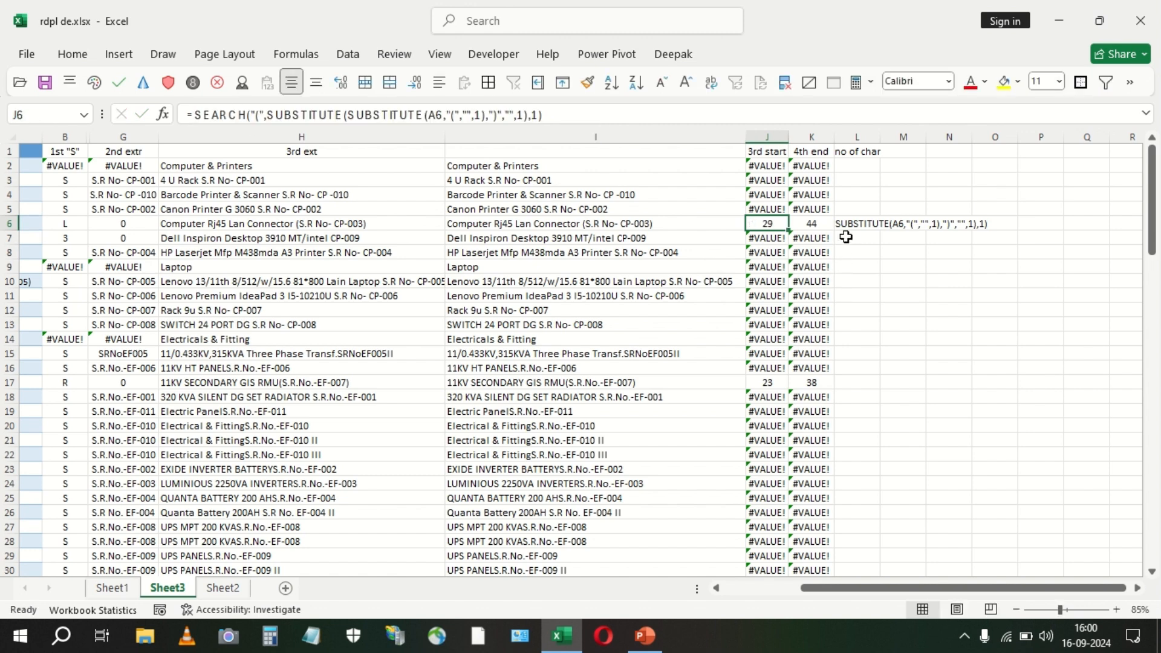
pyautogui.click(849, 225)
pyautogui.click(595, 114)
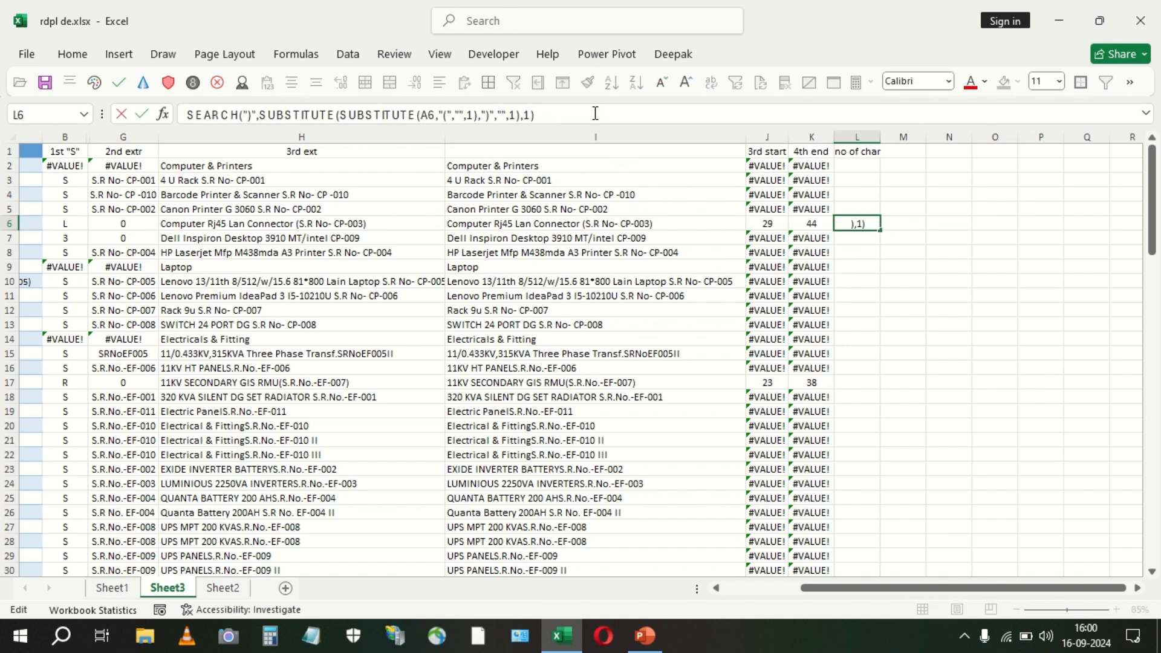
pyautogui.hotkey('ctrl', 'v')
pyautogui.click(595, 114)
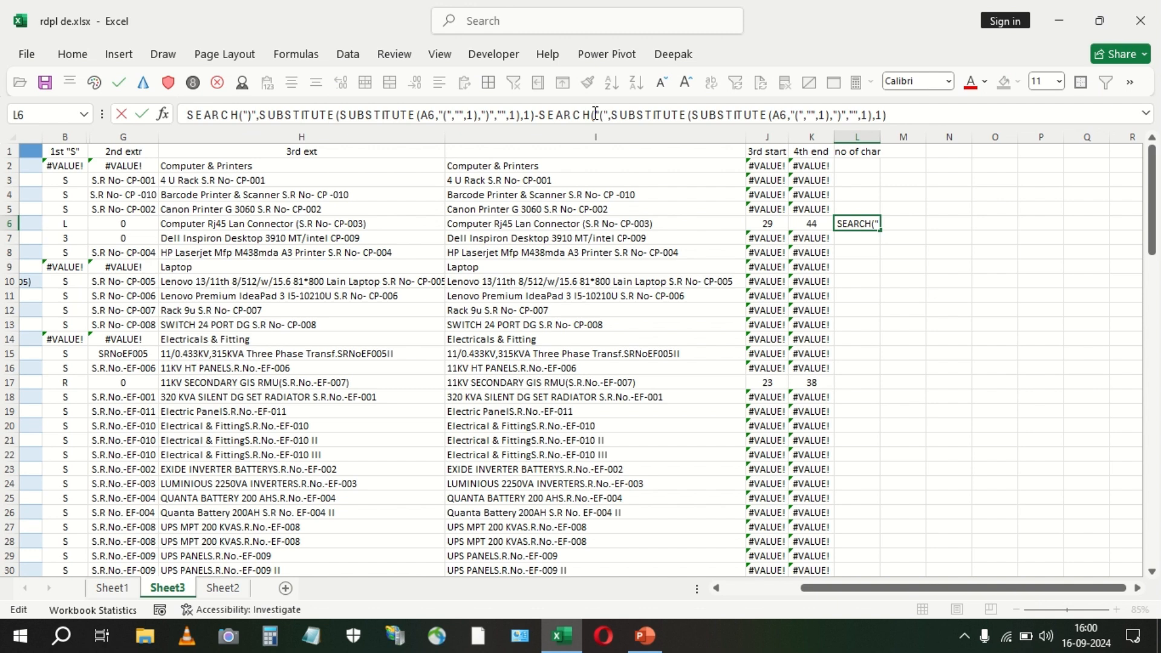
pyautogui.press('Return')
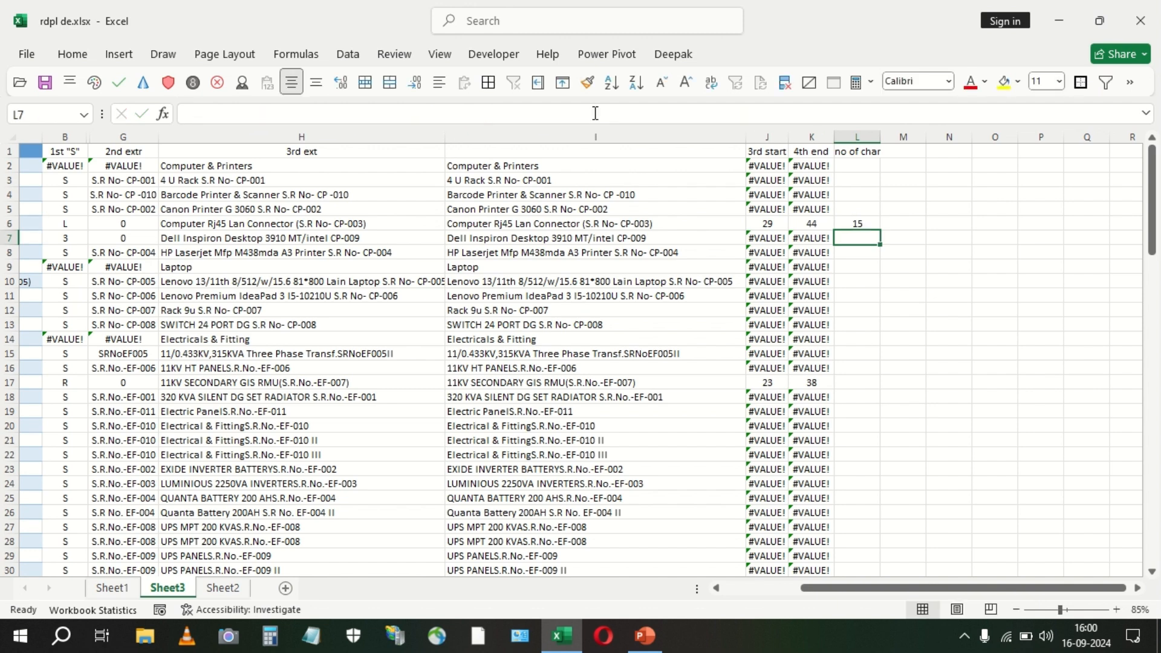
# Fill the L6 character-count formula up to L2 and down to the end of the data.
pyautogui.moveTo(881, 231); pyautogui.dragTo(876, 156)
pyautogui.doubleClick(879, 233)
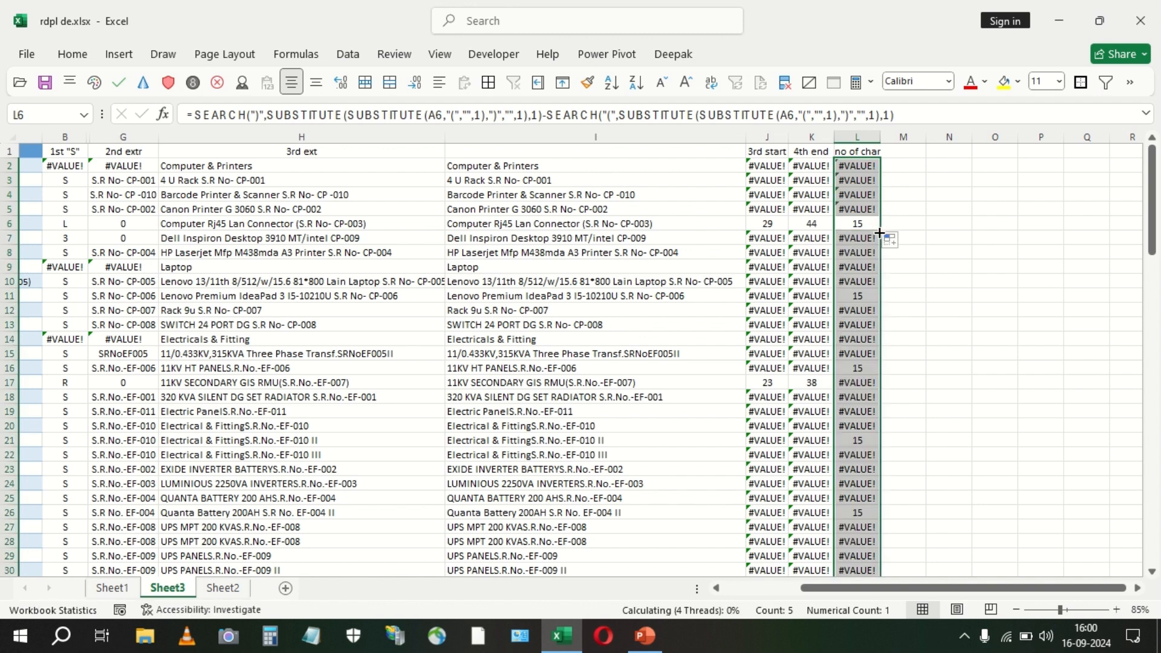
pyautogui.click(862, 223)
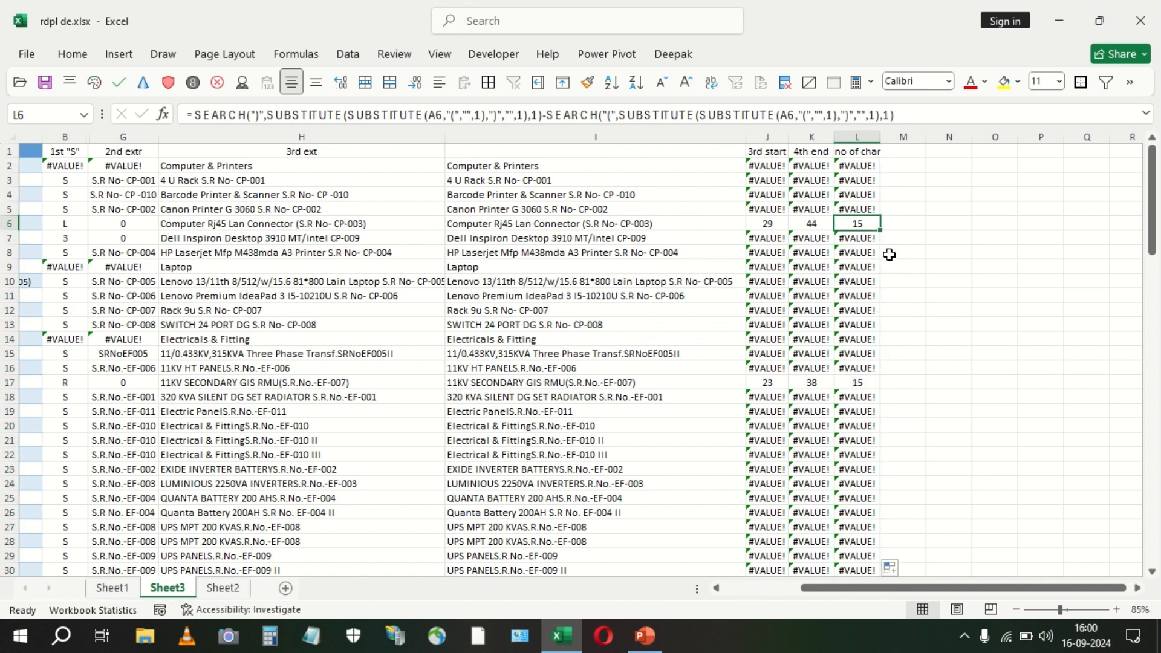
pyautogui.doubleClick(863, 223)
pyautogui.press('Escape')
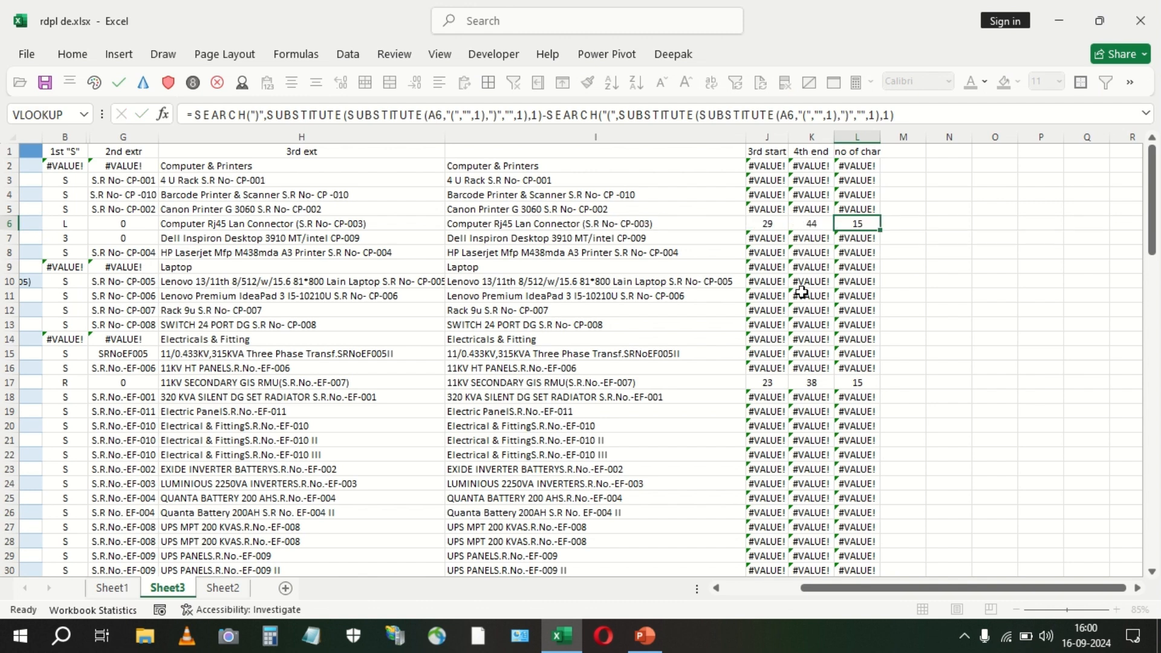
pyautogui.click(897, 229)
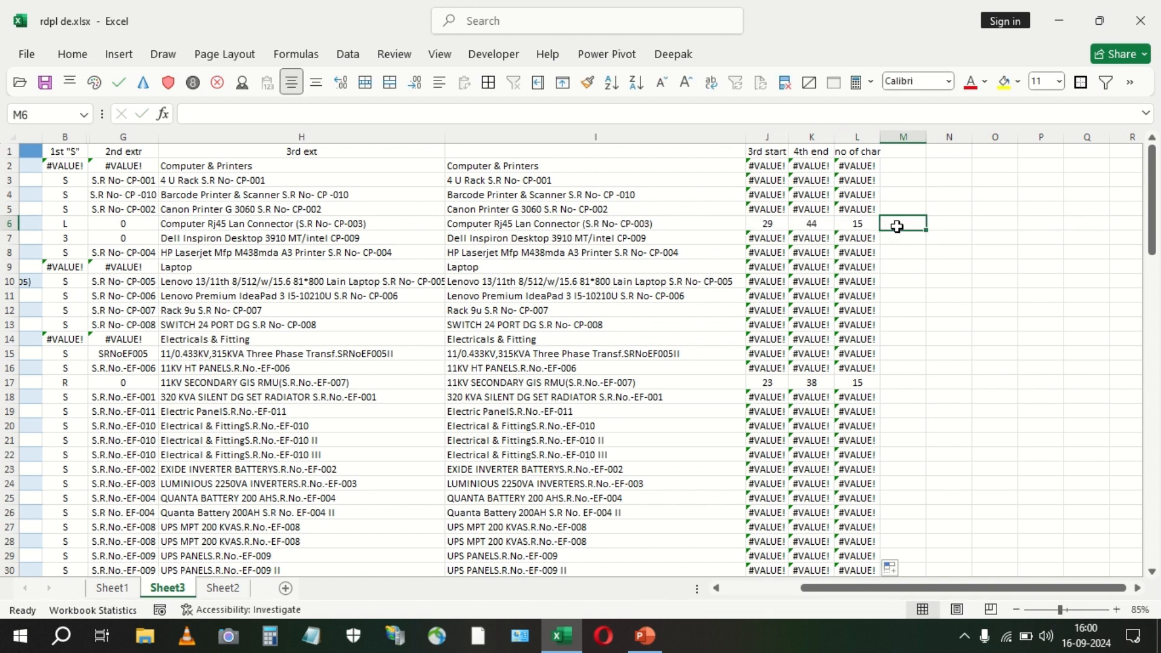
pyautogui.write('=mid')
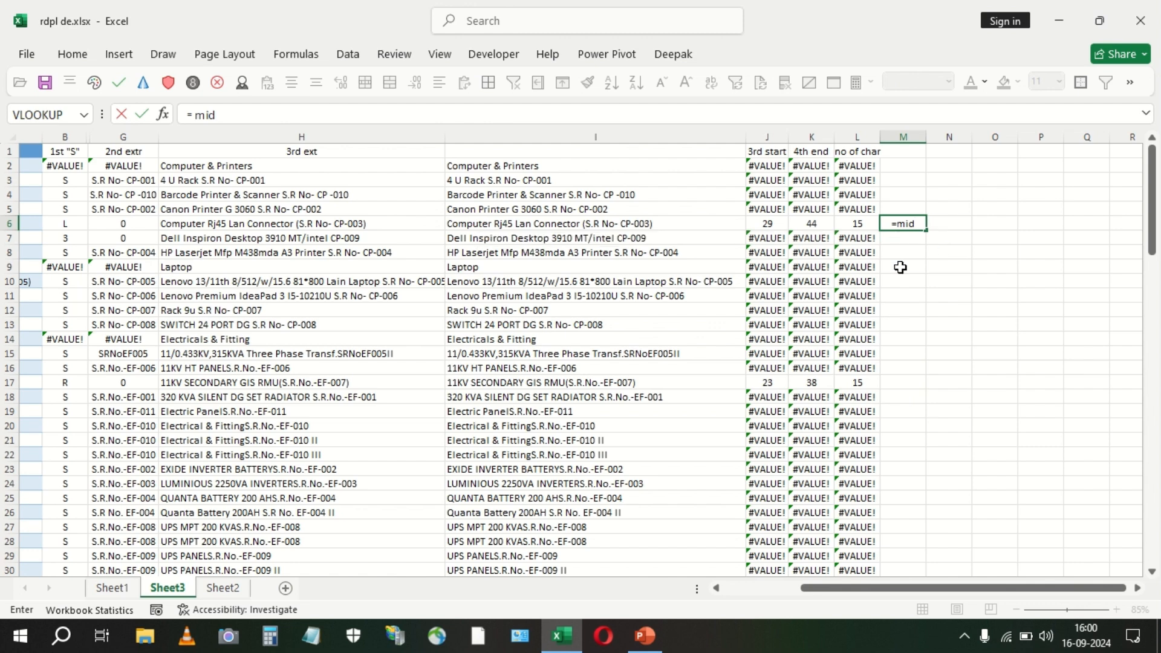
pyautogui.press('Escape')
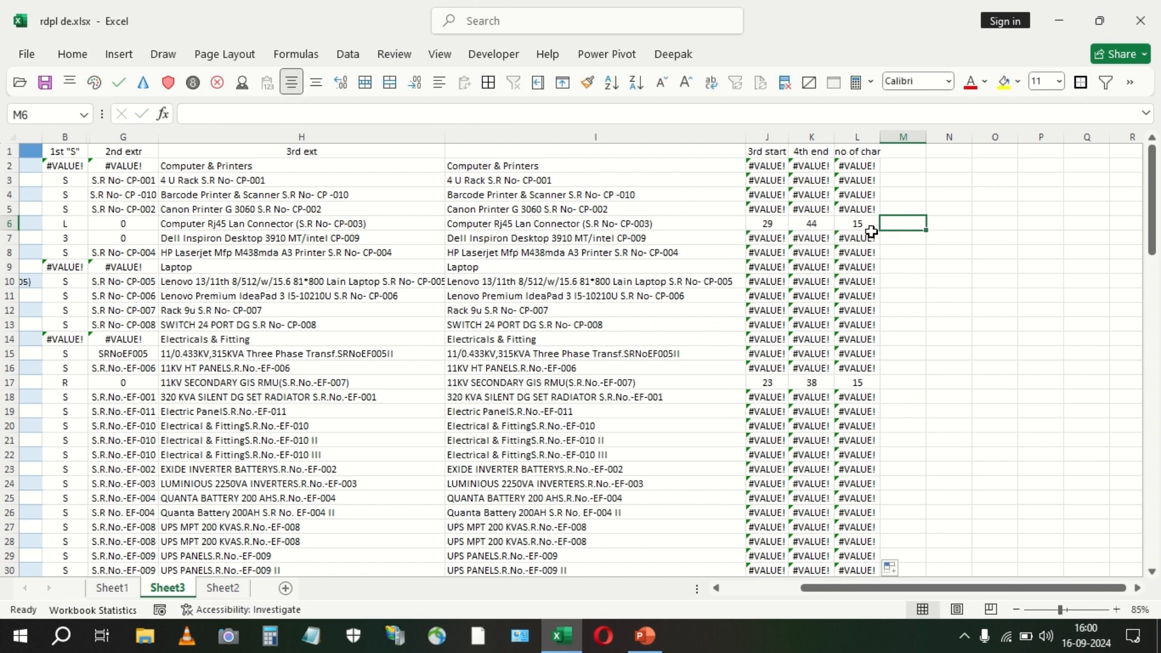
pyautogui.write('=mid')
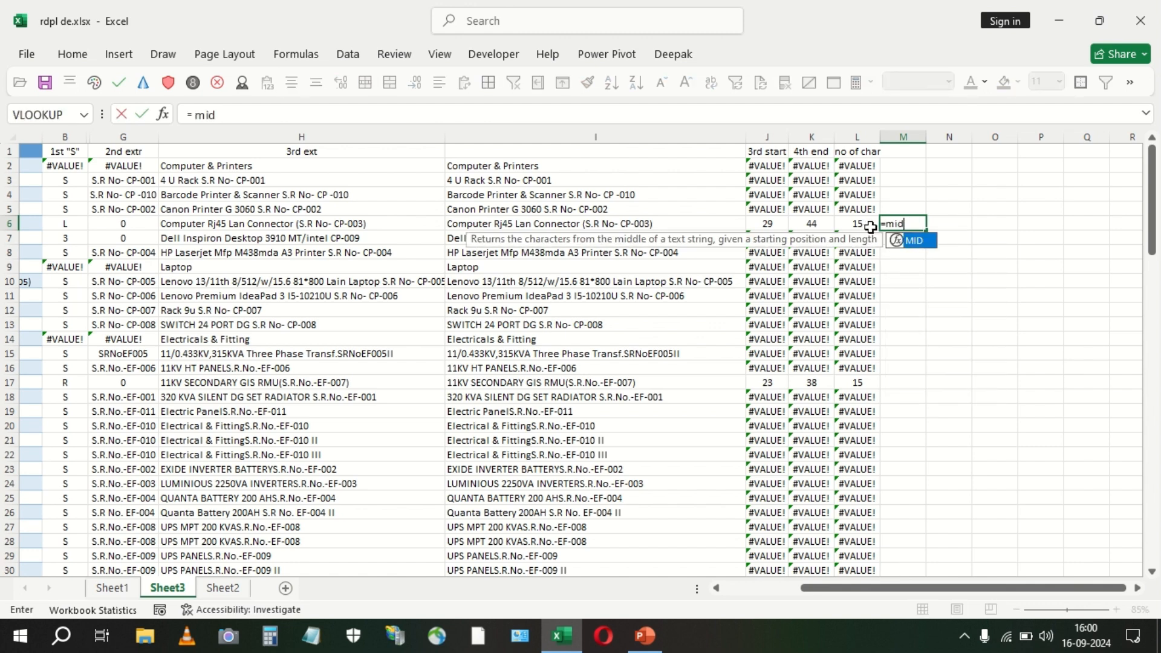
pyautogui.press('Tab')
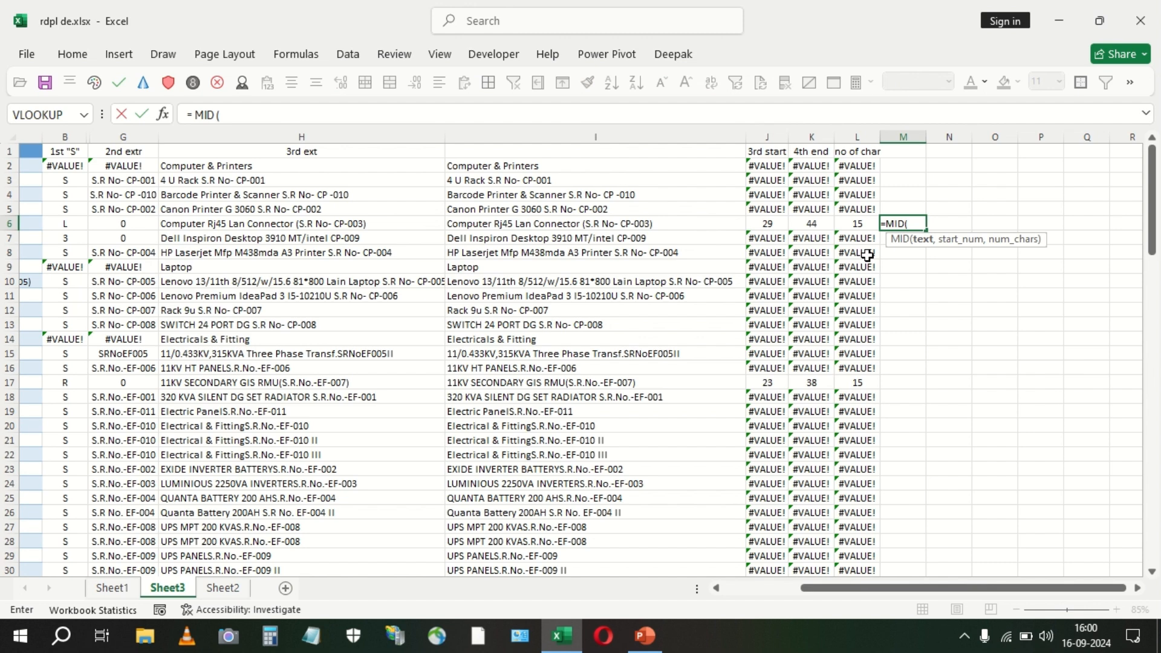
pyautogui.press('Escape')
# Start a MID formula in M6 with I6's nested SUBSTITUTE expression as text: SUBSTITUTE(SUBSTITUTE(A6,"(","",1),")","",1).
pyautogui.click(637, 225)
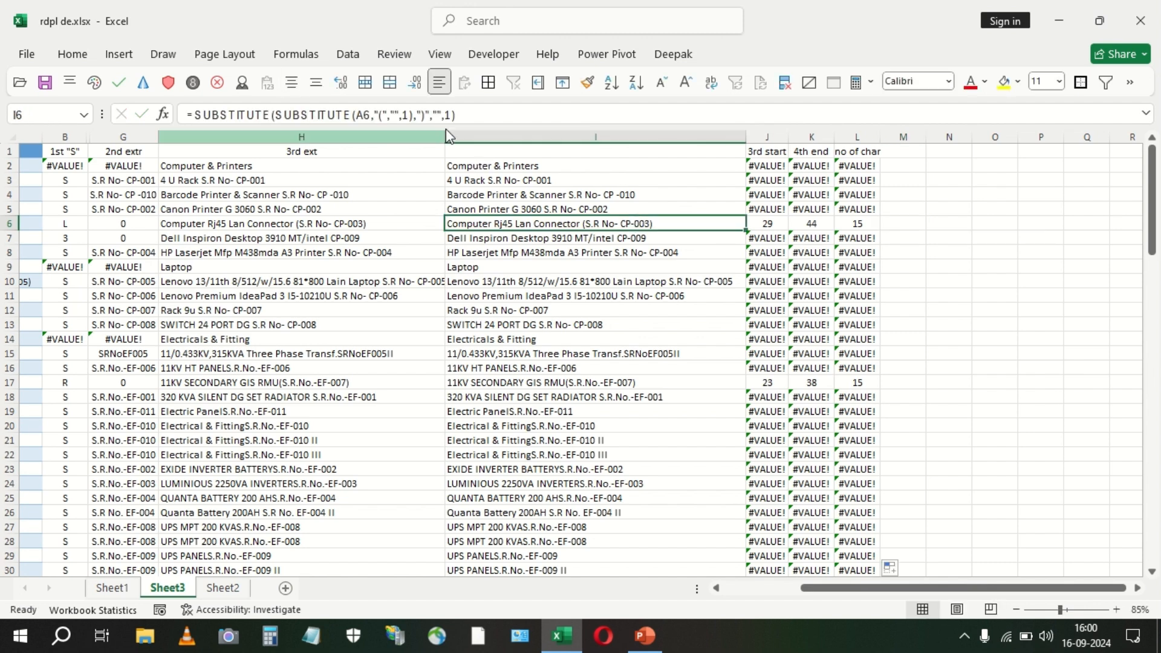
pyautogui.moveTo(456, 114); pyautogui.dragTo(203, 110)
pyautogui.press('F9')
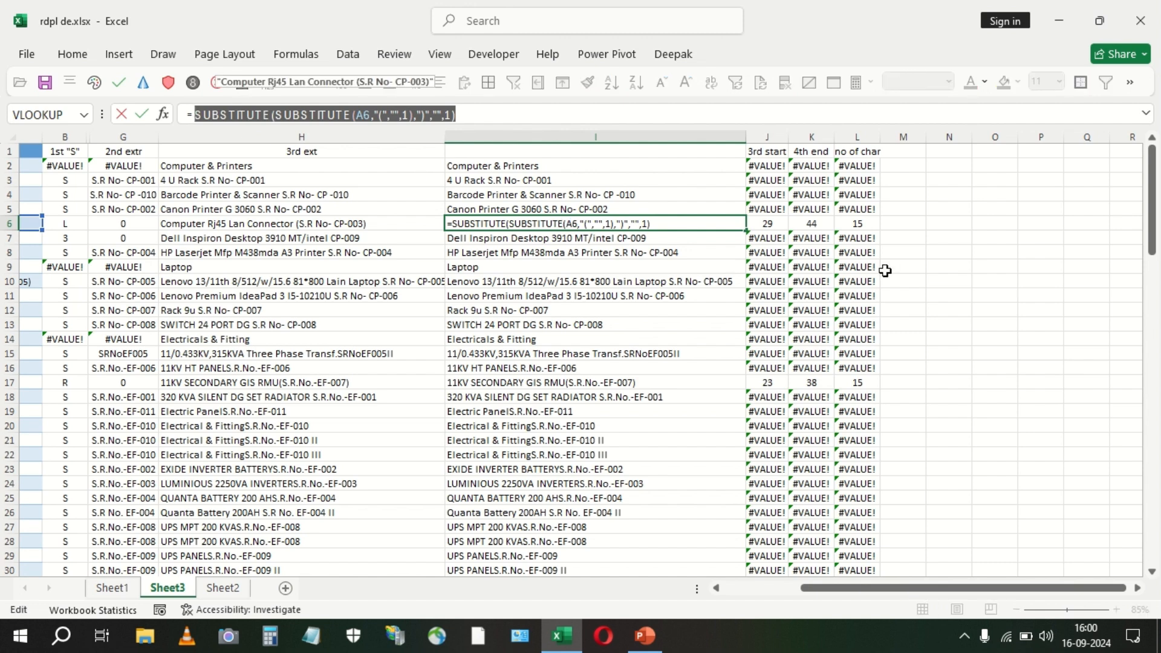
pyautogui.press('Escape')
pyautogui.click(907, 225)
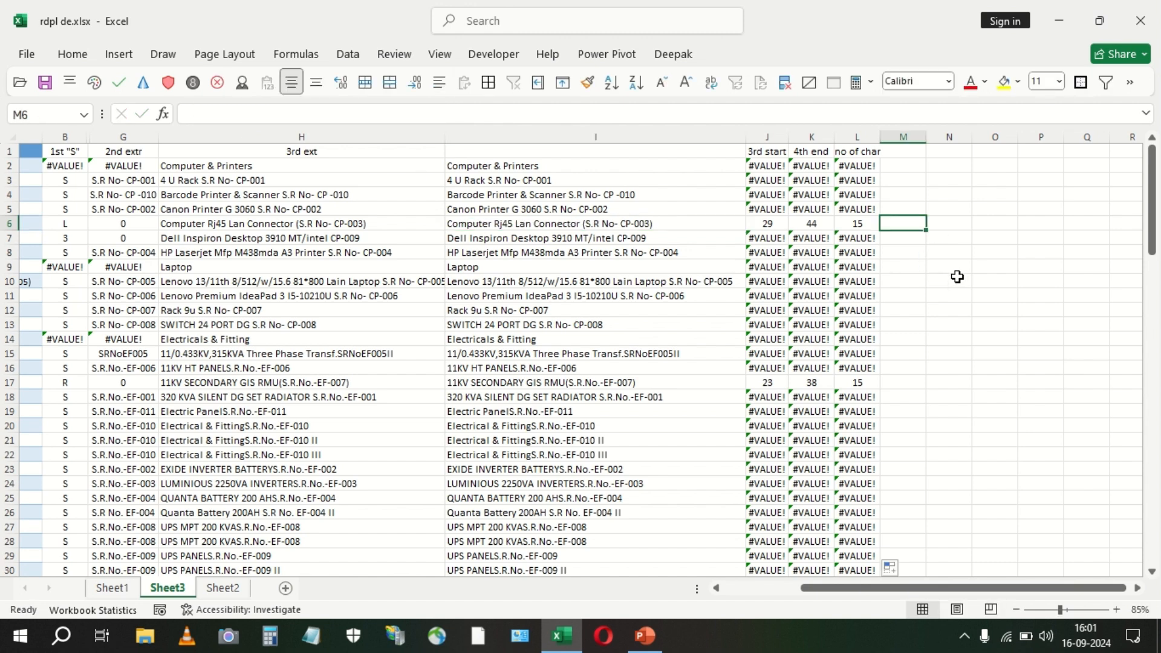
pyautogui.write('=mid')
pyautogui.press('Tab')
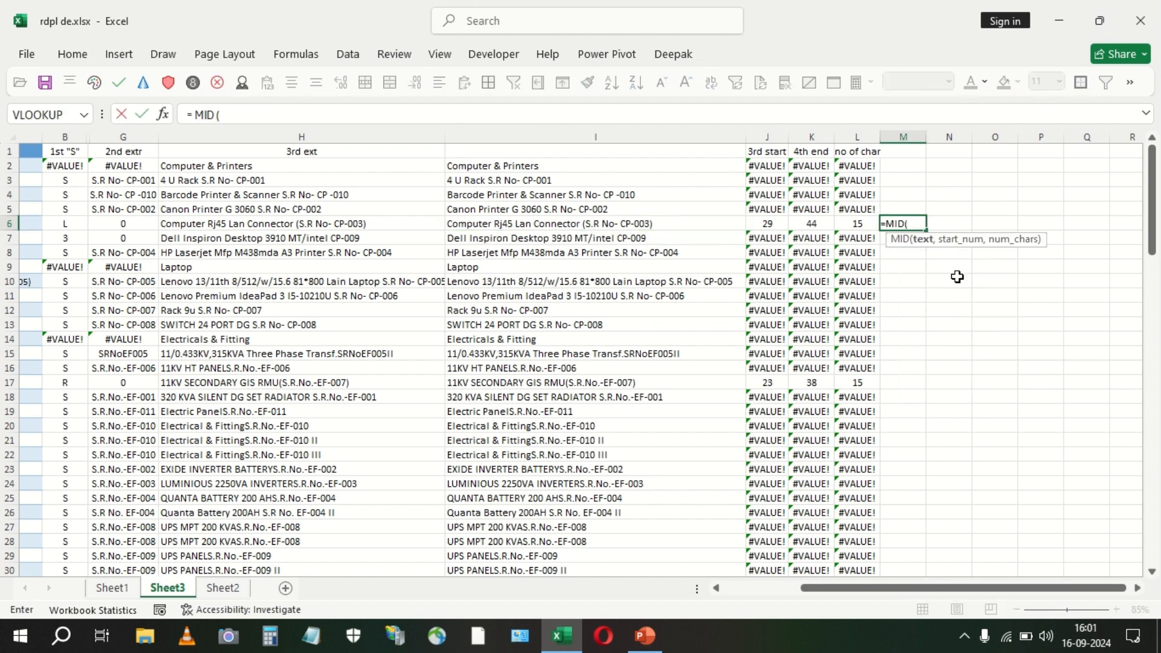
pyautogui.write('SUBSTITUTE(SUBSTITUTE(A6,"(","",1),")","",1)')
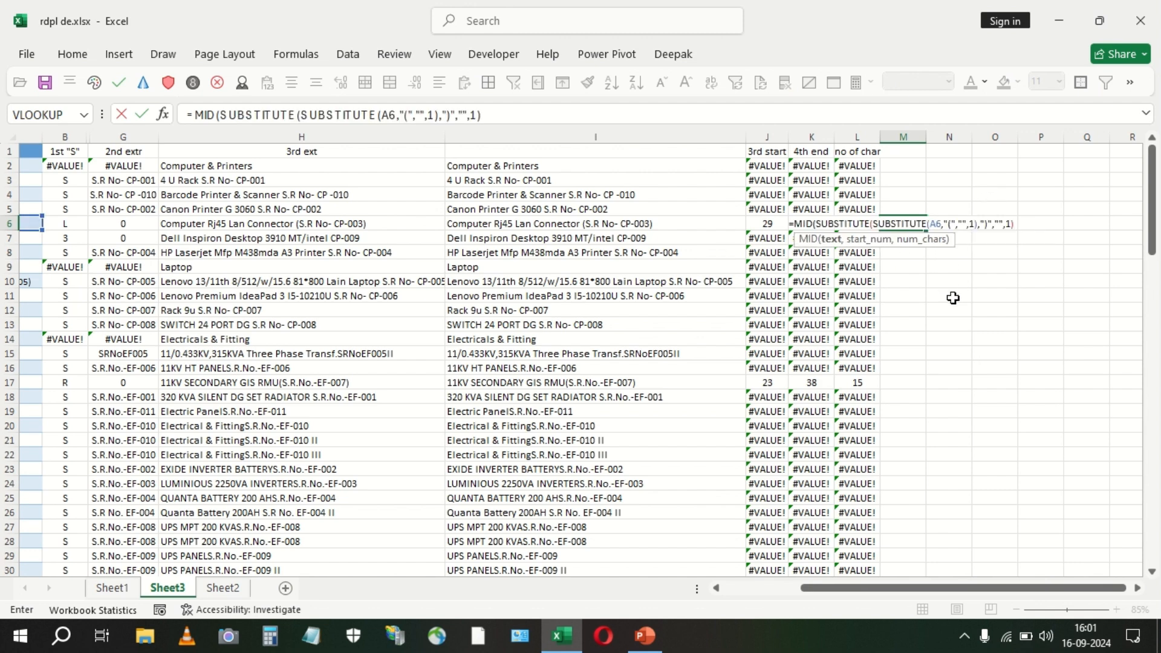
# Complete the M6 MID formula with J6 as start number and L6 as character count, and autofit column M's width.
pyautogui.write(',')
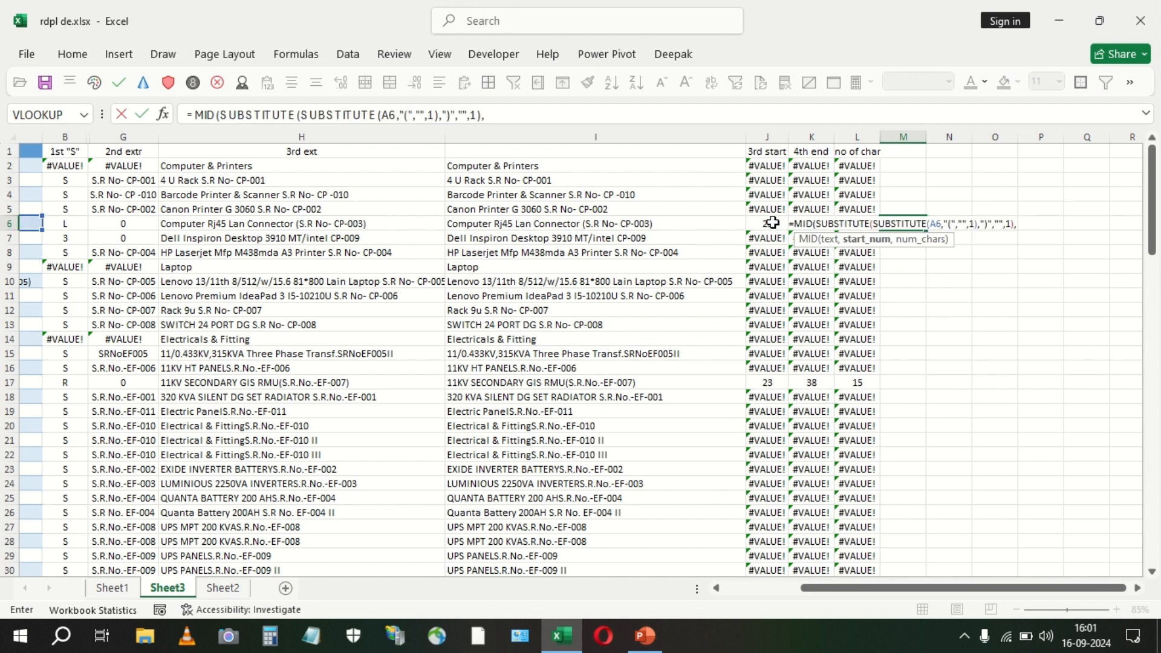
pyautogui.click(772, 223)
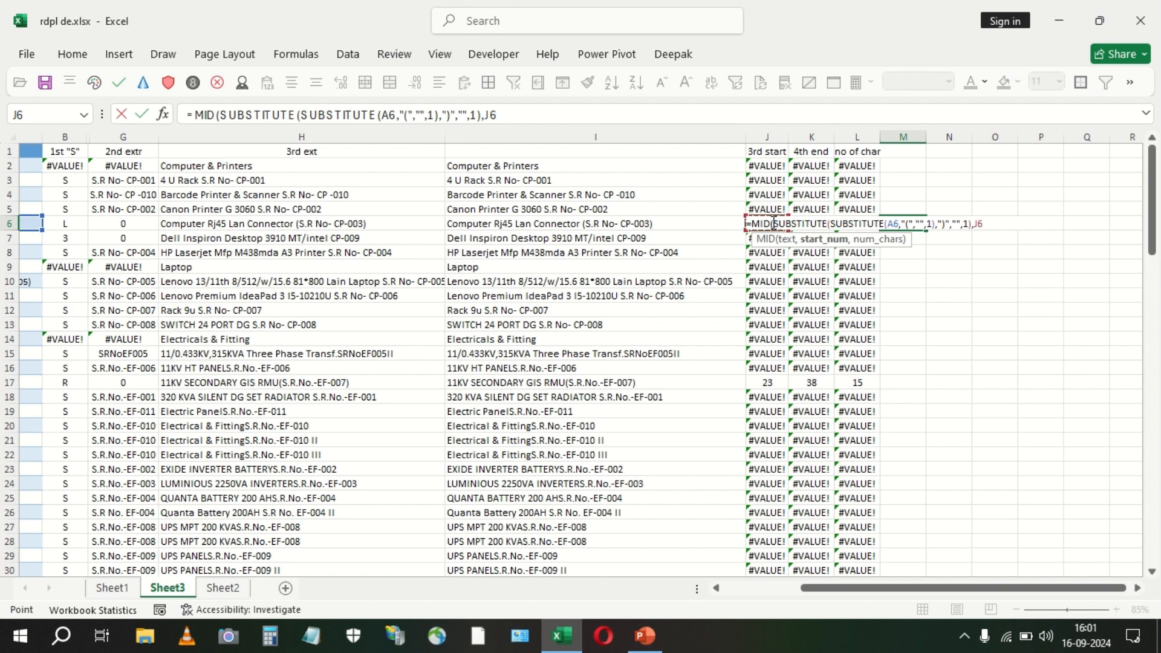
pyautogui.write(',')
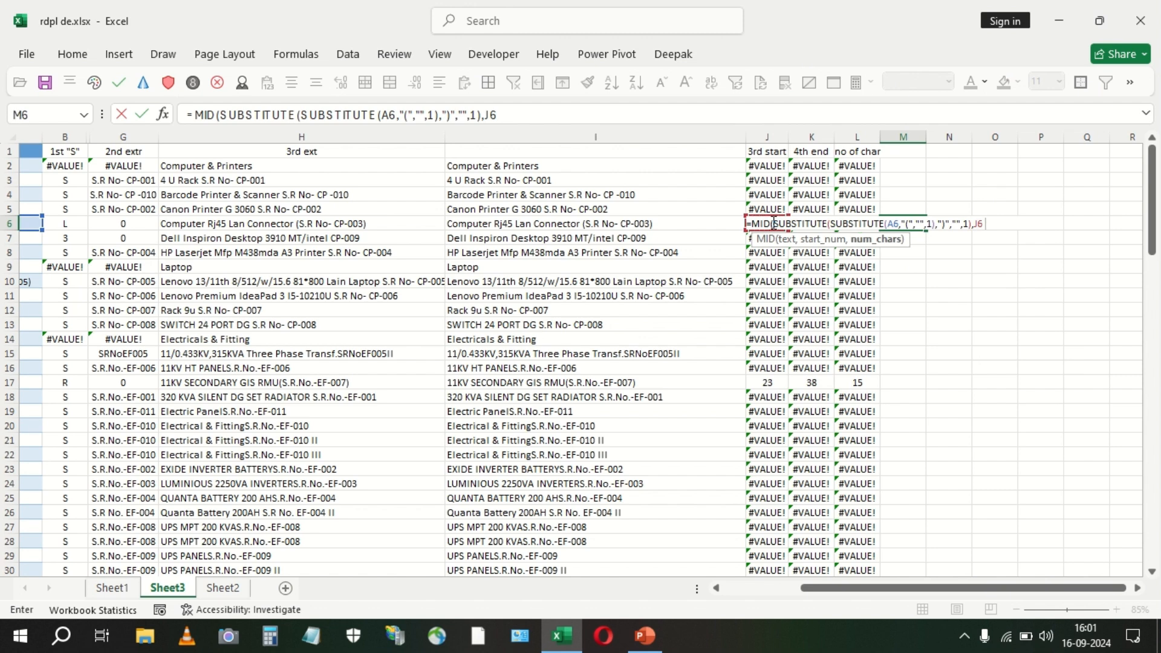
pyautogui.click(856, 254)
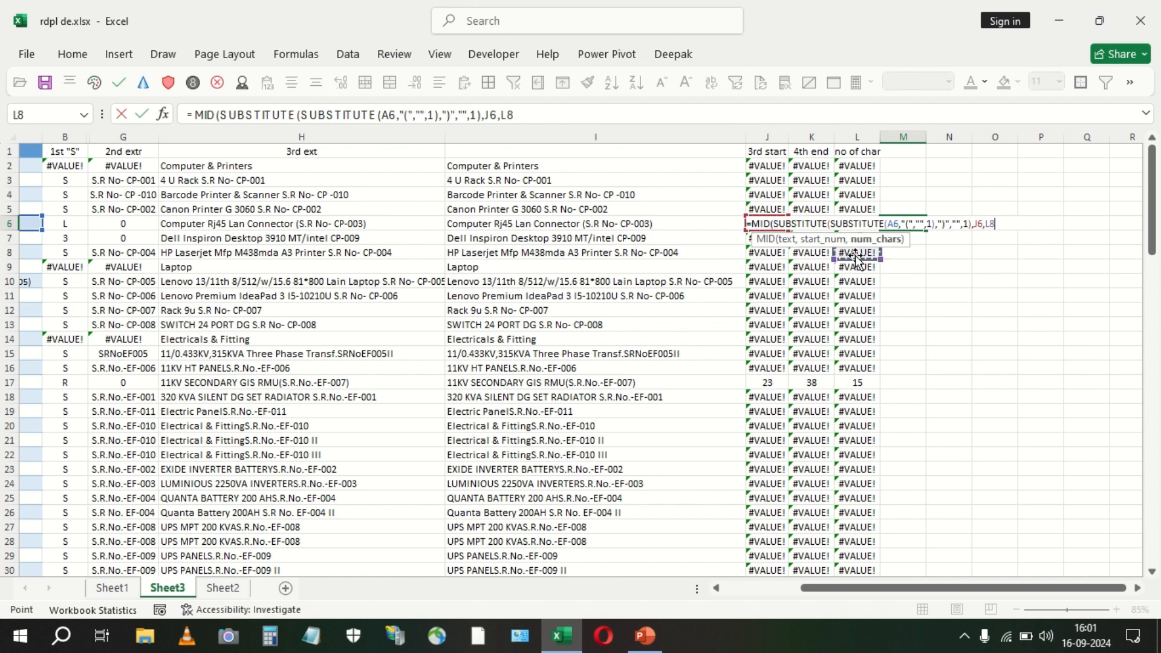
pyautogui.press('Up')
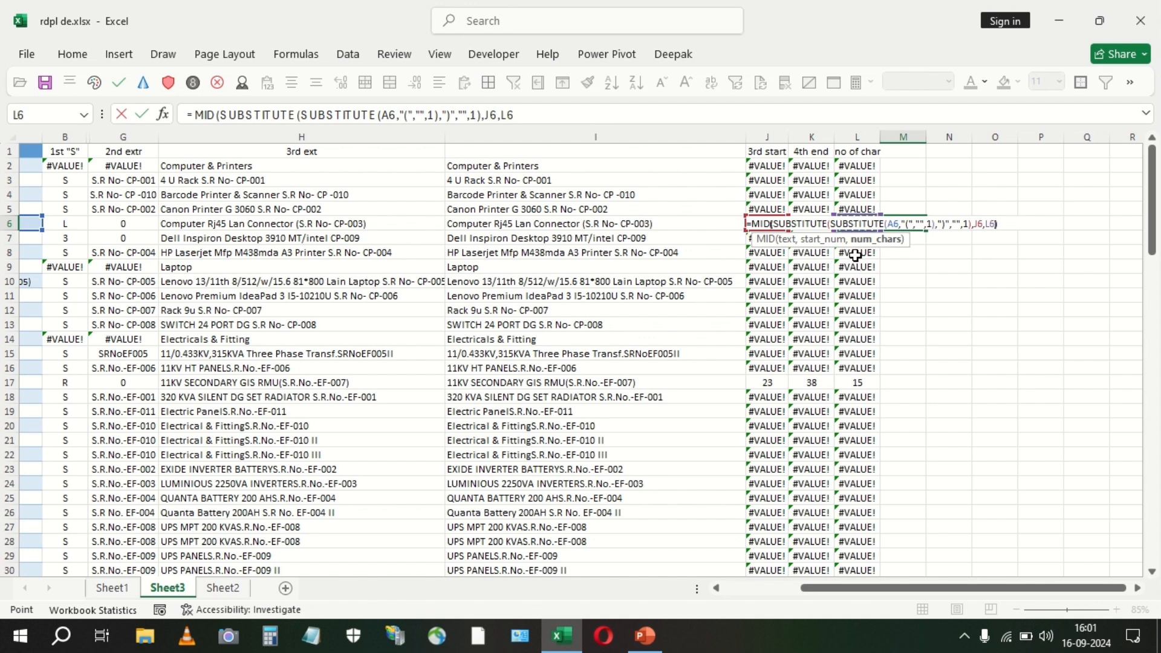
pyautogui.press('Return')
pyautogui.press('Up')
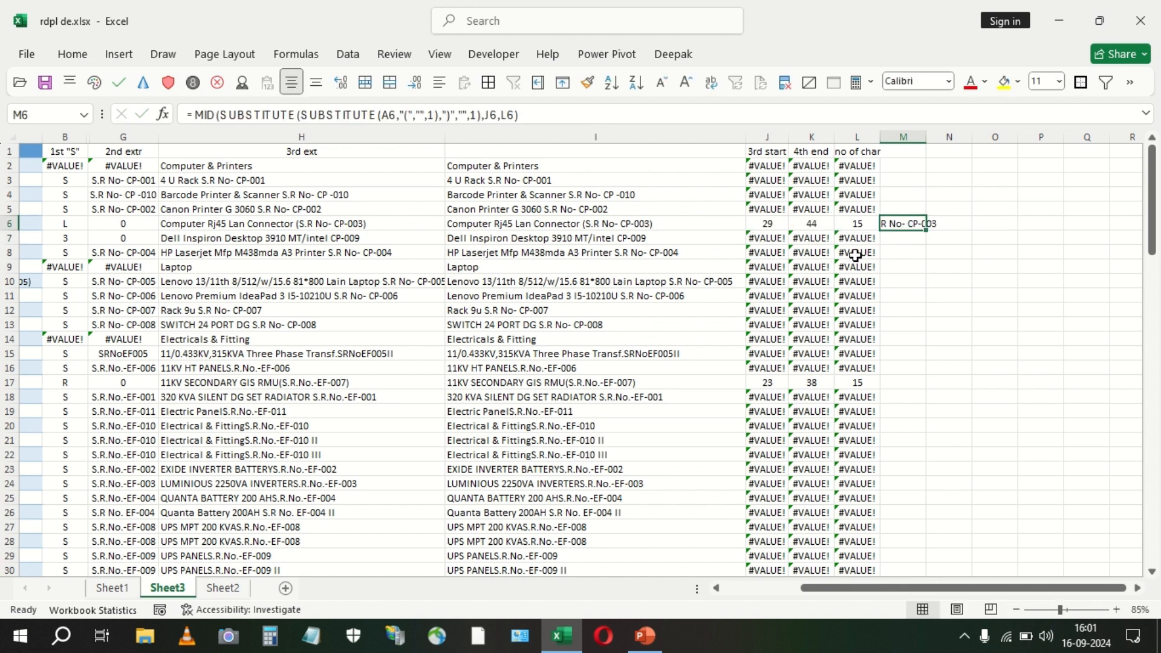
pyautogui.doubleClick(926, 137)
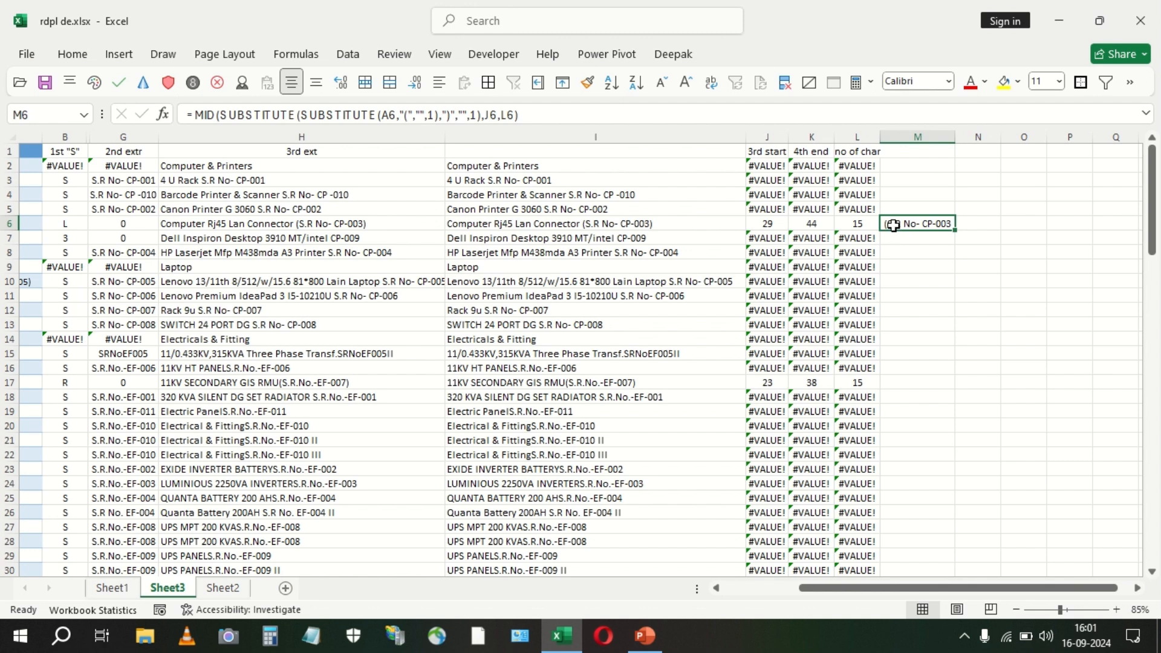
# Copy the opening-bracket SEARCH expression from J6's formula without its equals sign.
pyautogui.click(764, 225)
pyautogui.moveTo(558, 118); pyautogui.dragTo(194, 116)
pyautogui.hotkey('ctrl', 'c')
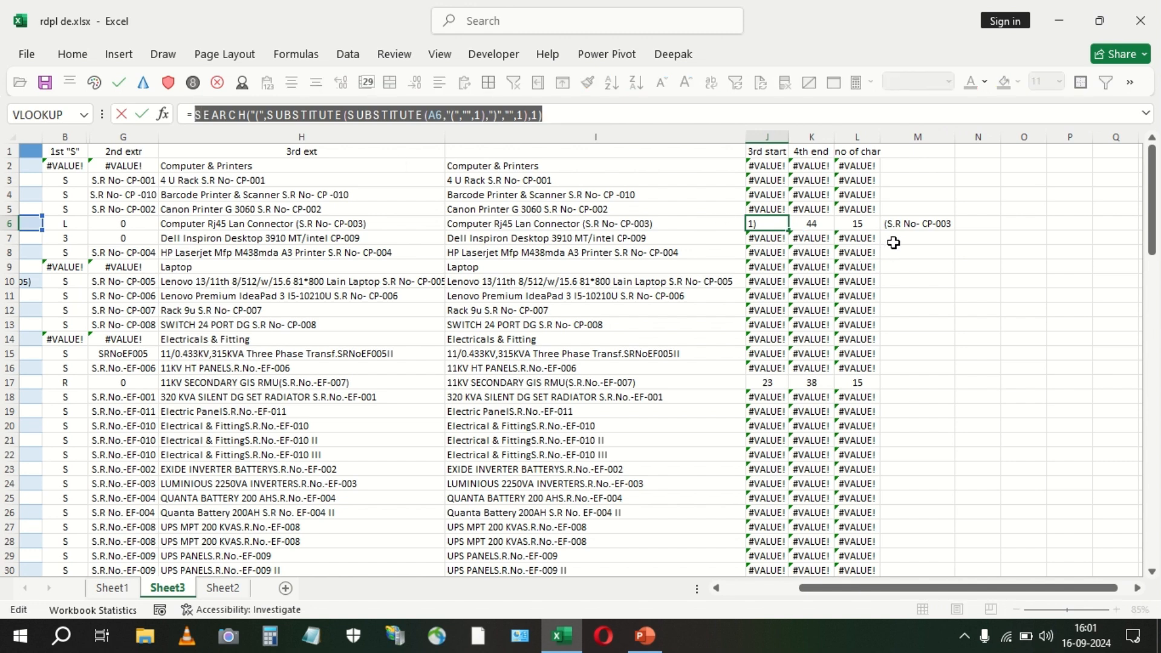
pyautogui.press('Escape')
# Replace the J6 reference in M6's MID formula with the copied SEARCH expression plus 1.
pyautogui.moveTo(908, 226); pyautogui.dragTo(965, 225)
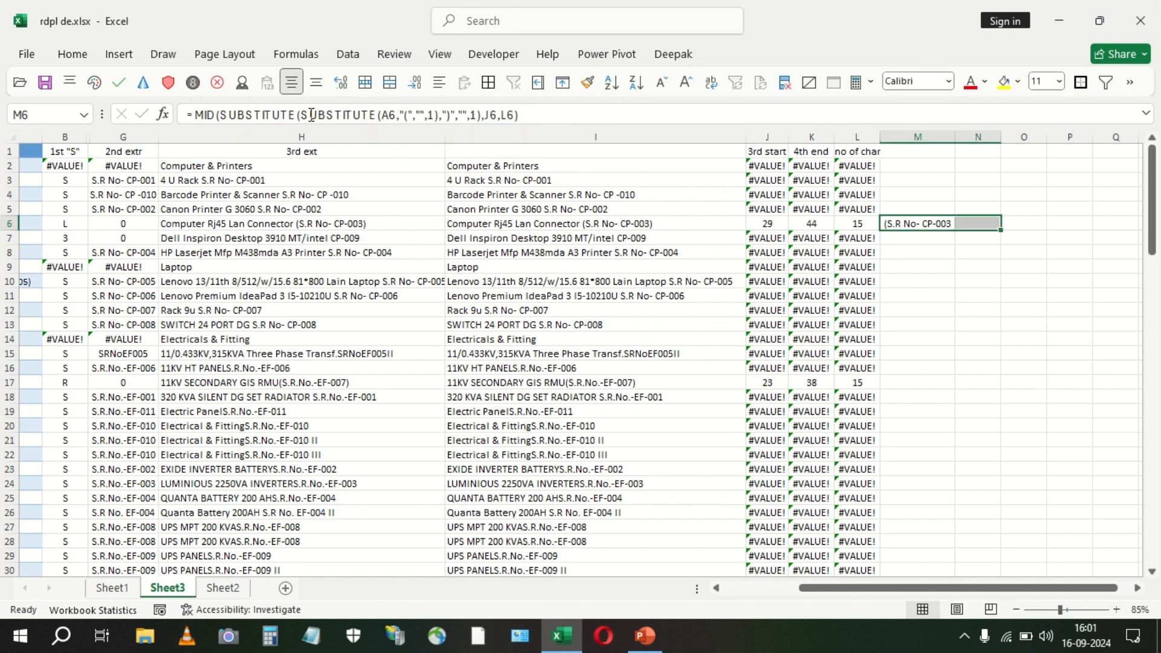
pyautogui.click(499, 114)
pyautogui.press('BackSpace')
pyautogui.press('BackSpace')
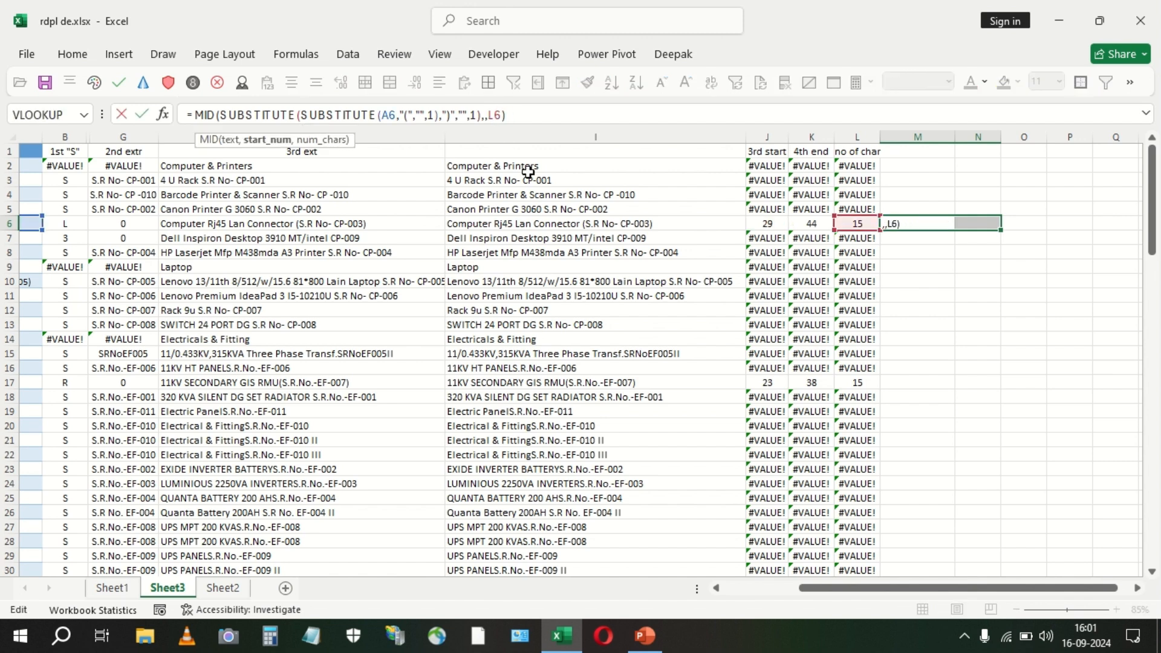
pyautogui.hotkey('ctrl', 'v')
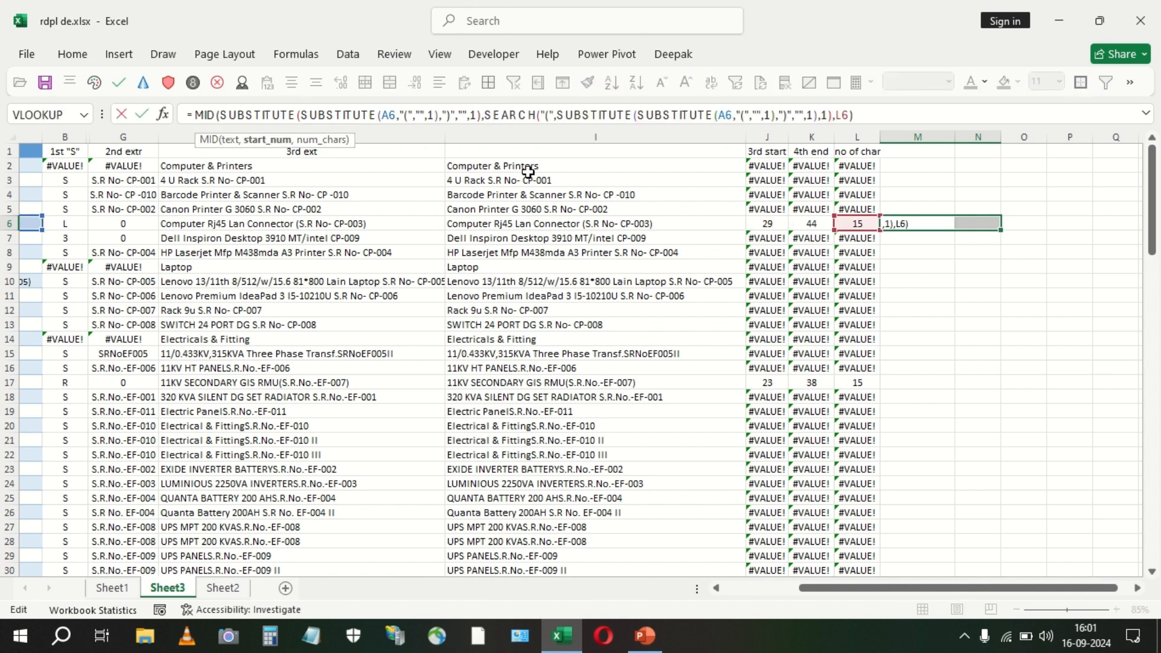
pyautogui.press('Tab')
pyautogui.press('Up')
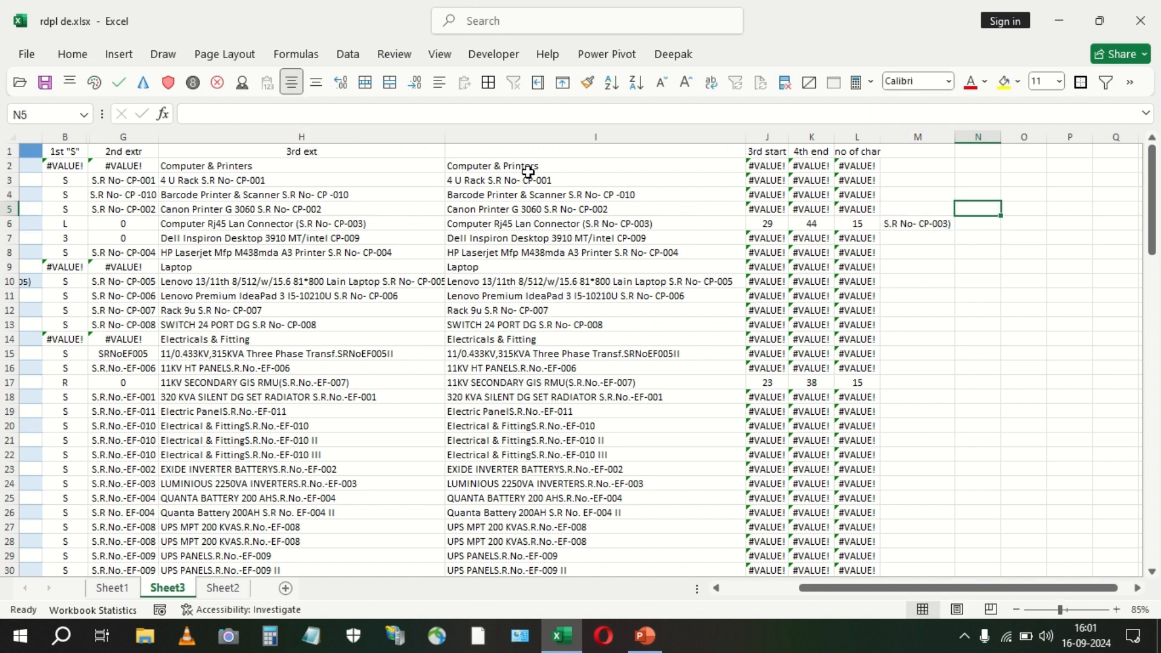
pyautogui.press('Down')
pyautogui.press('Left')
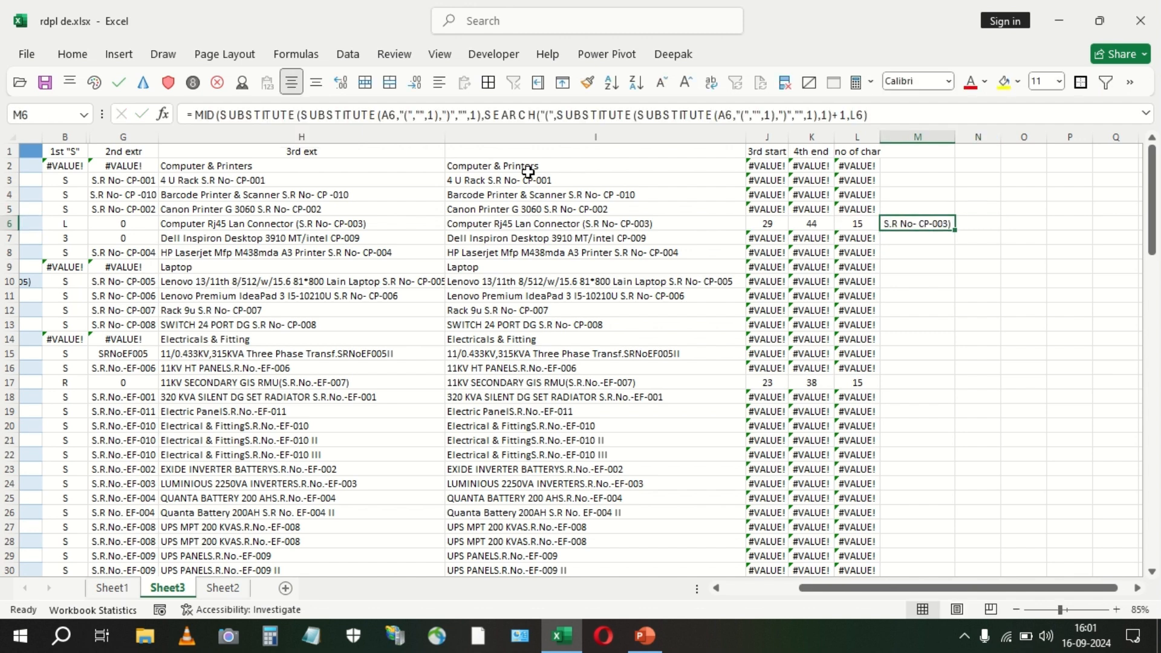
# Copy the closing-minus-opening-bracket SEARCH expression from L6's formula without its equals sign.
pyautogui.doubleClick(906, 225)
pyautogui.press('Escape')
pyautogui.click(862, 225)
pyautogui.moveTo(906, 119); pyautogui.dragTo(181, 98)
pyautogui.hotkey('ctrl', 'c')
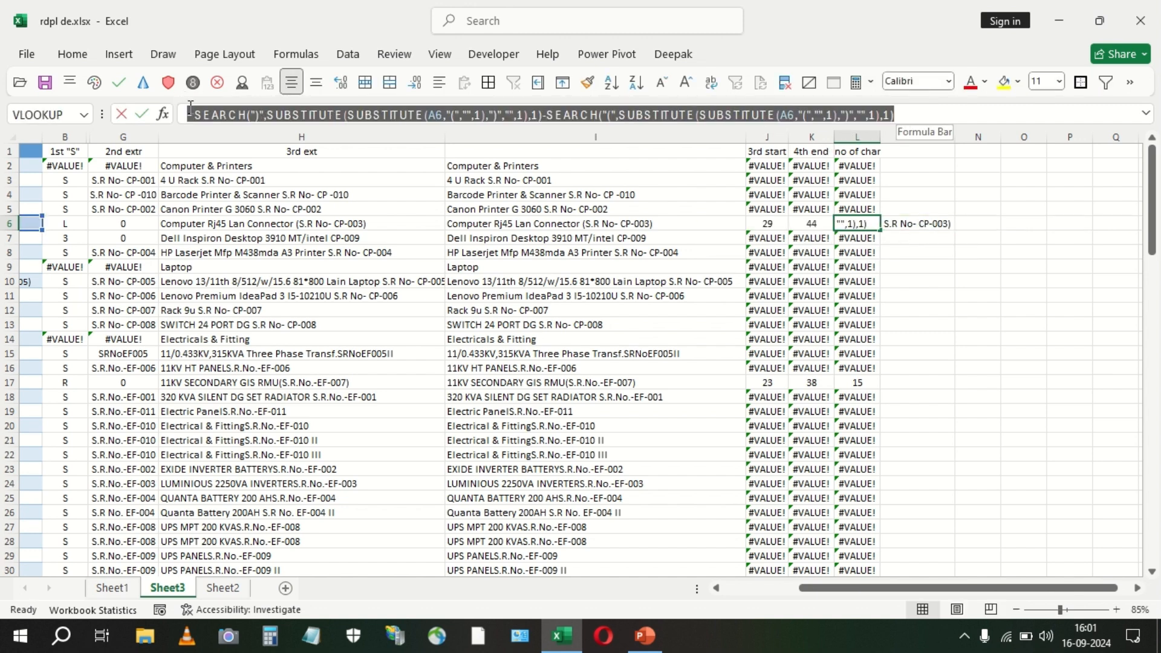
pyautogui.press('Escape')
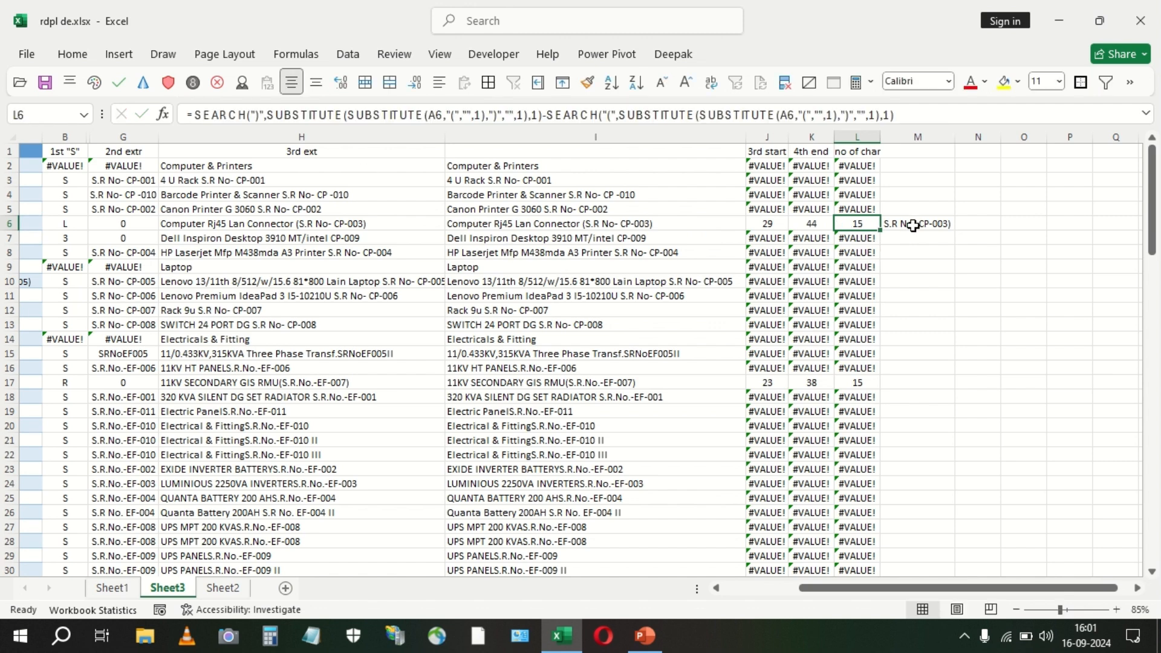
# Replace the L6 reference in M6's MID formula with the copied SEARCH expression minus 1.
pyautogui.click(905, 224)
pyautogui.click(868, 117)
pyautogui.press('BackSpace')
pyautogui.press('BackSpace')
pyautogui.hotkey('ctrl', 'v')
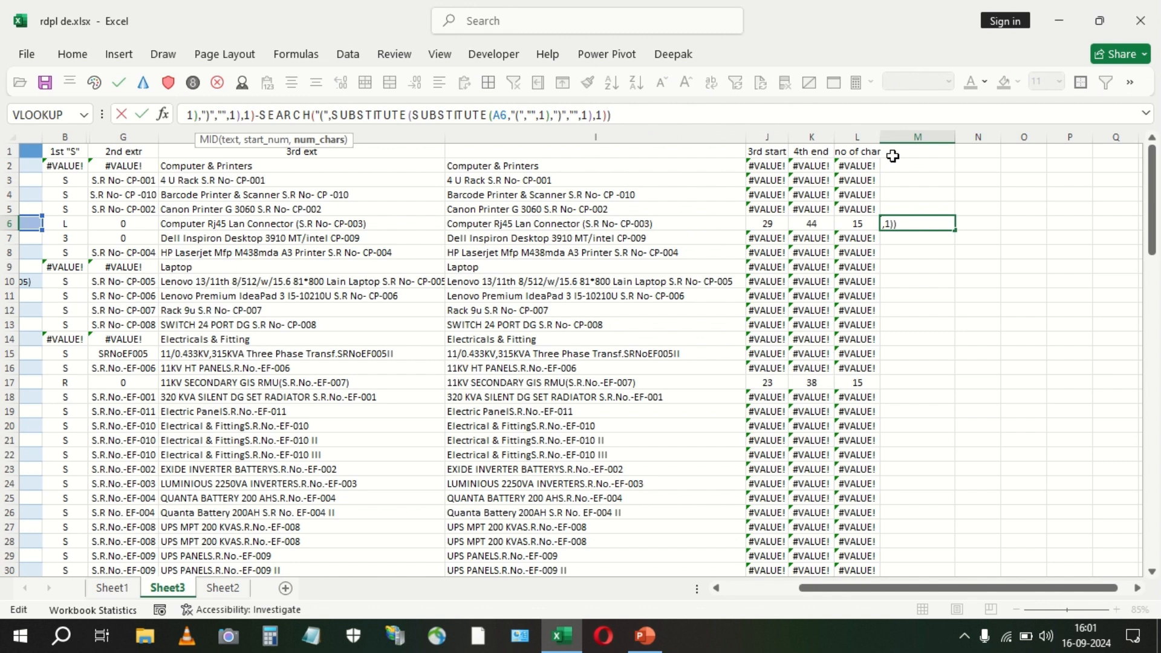
pyautogui.press('Return')
pyautogui.press('Up')
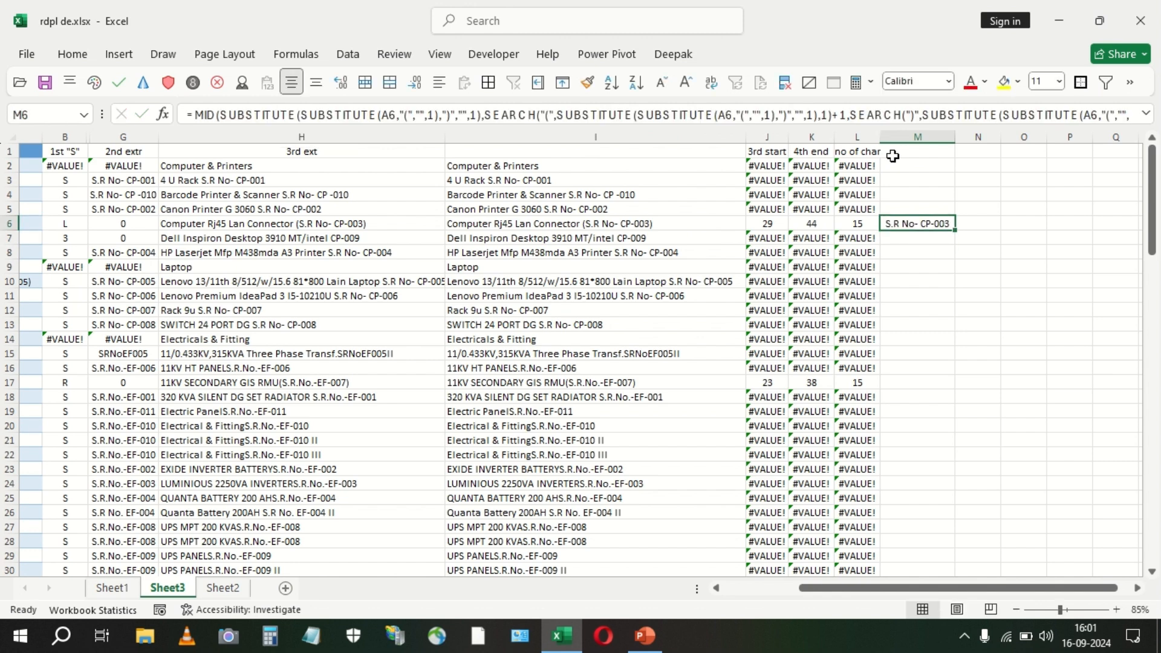
# Fill M6's MID formula down the rest of column M and up to M2.
pyautogui.doubleClick(955, 231)
pyautogui.click(844, 376)
pyautogui.click(924, 383)
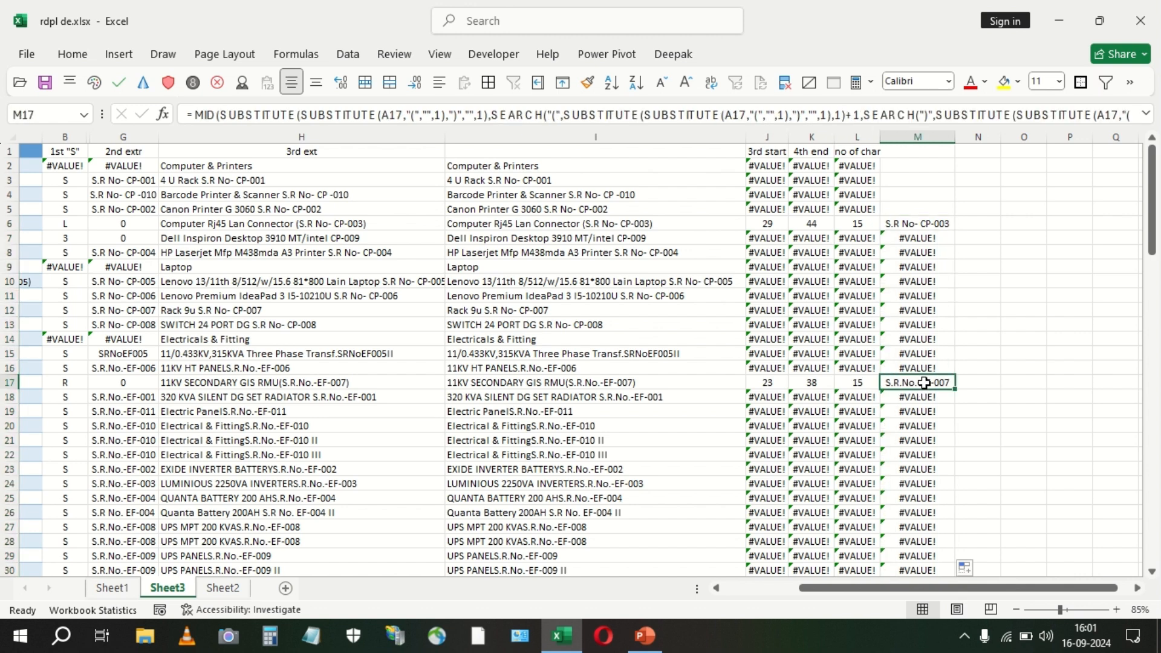
pyautogui.click(920, 223)
pyautogui.moveTo(957, 231); pyautogui.dragTo(954, 163)
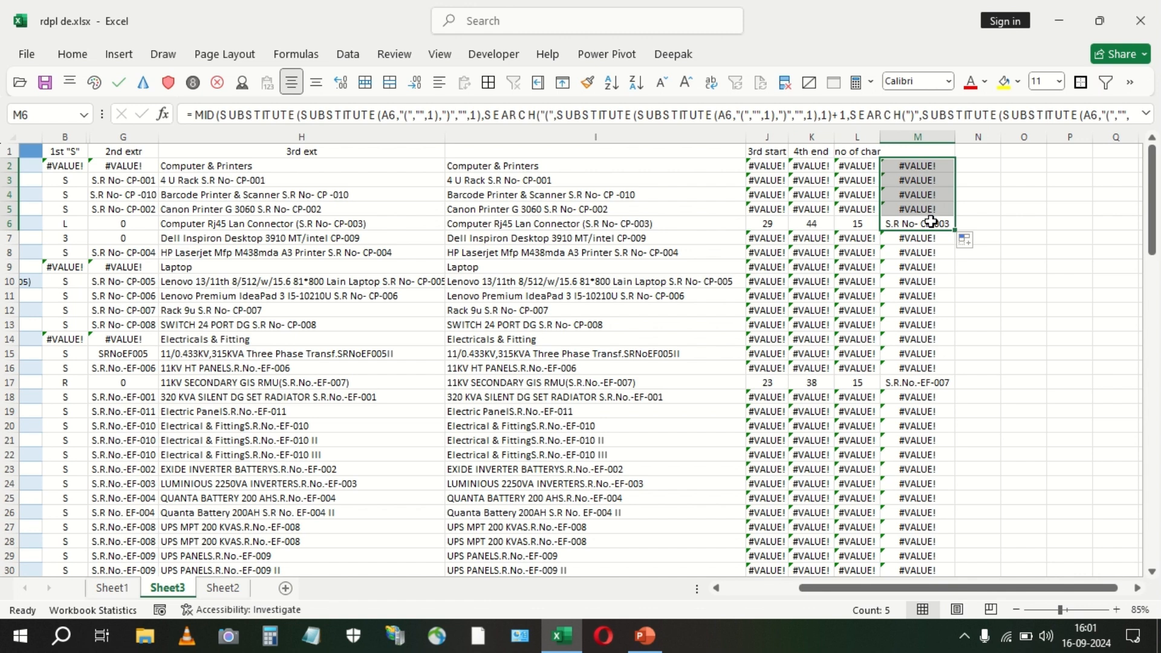
pyautogui.click(931, 223)
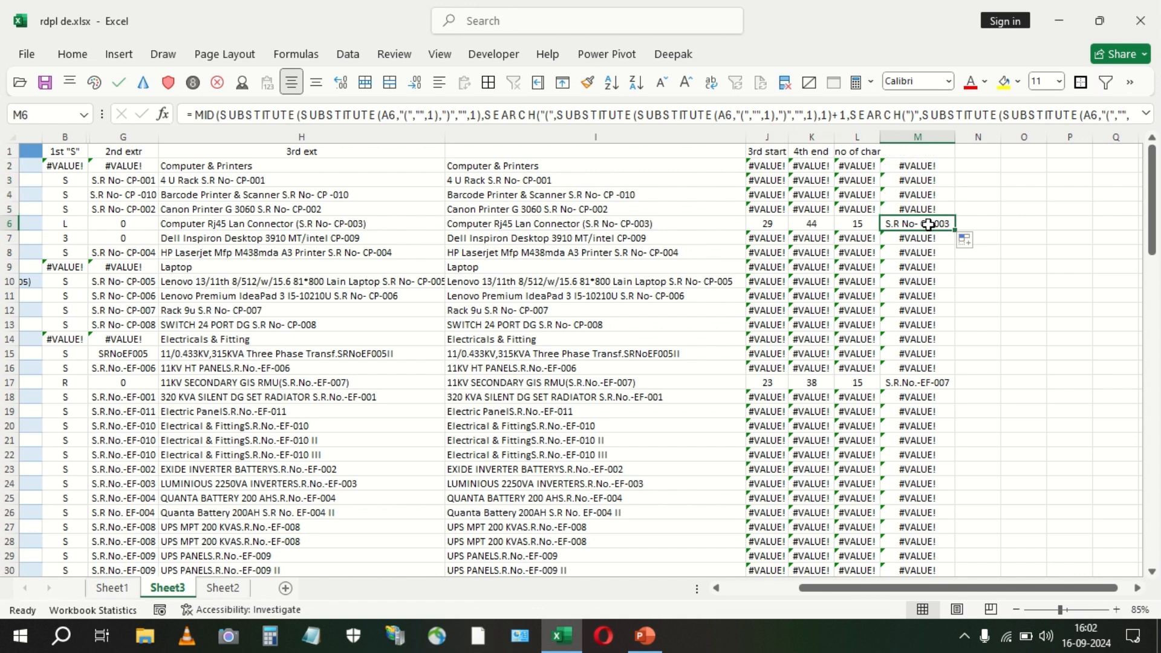
pyautogui.click(127, 225)
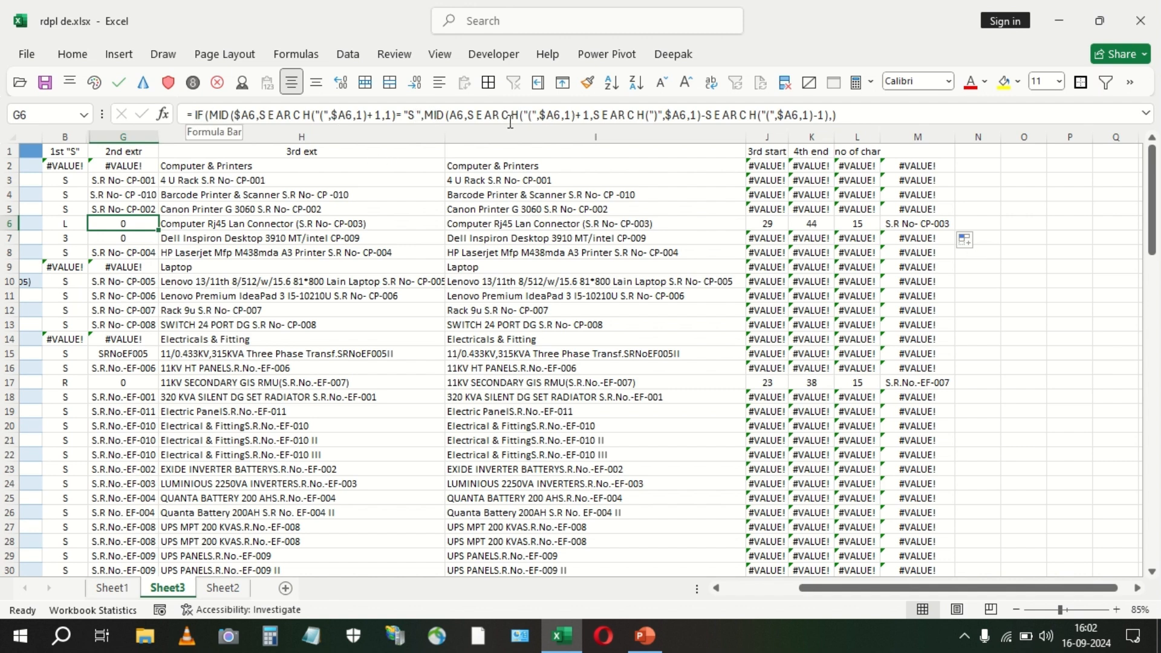
pyautogui.click(833, 116)
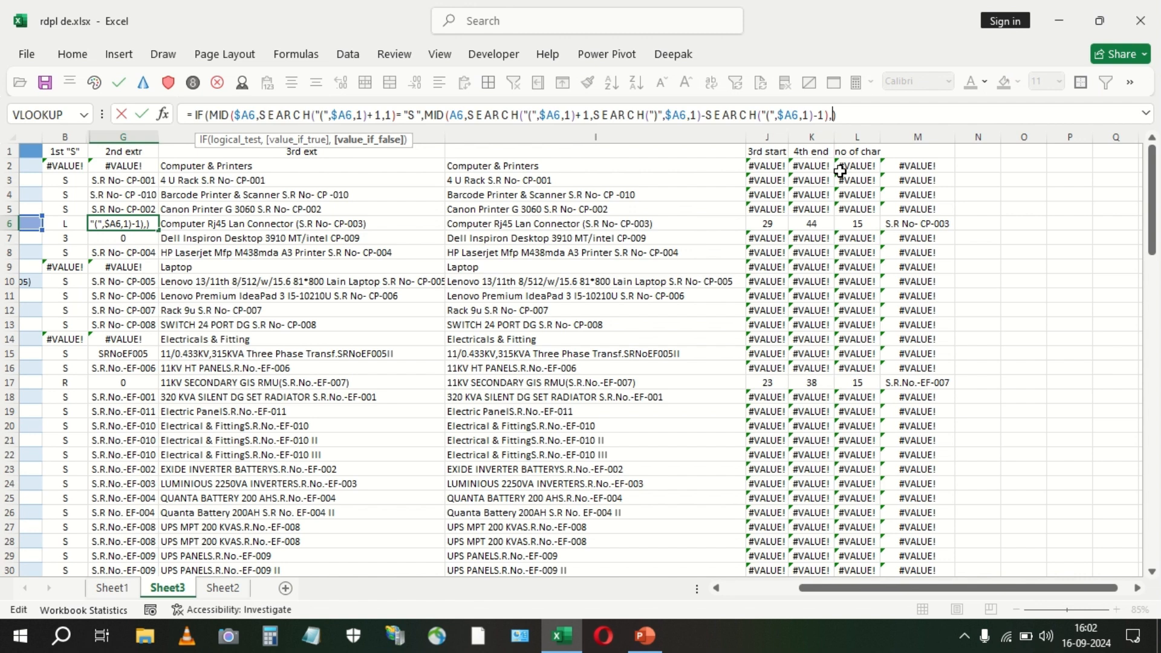
pyautogui.press('Escape')
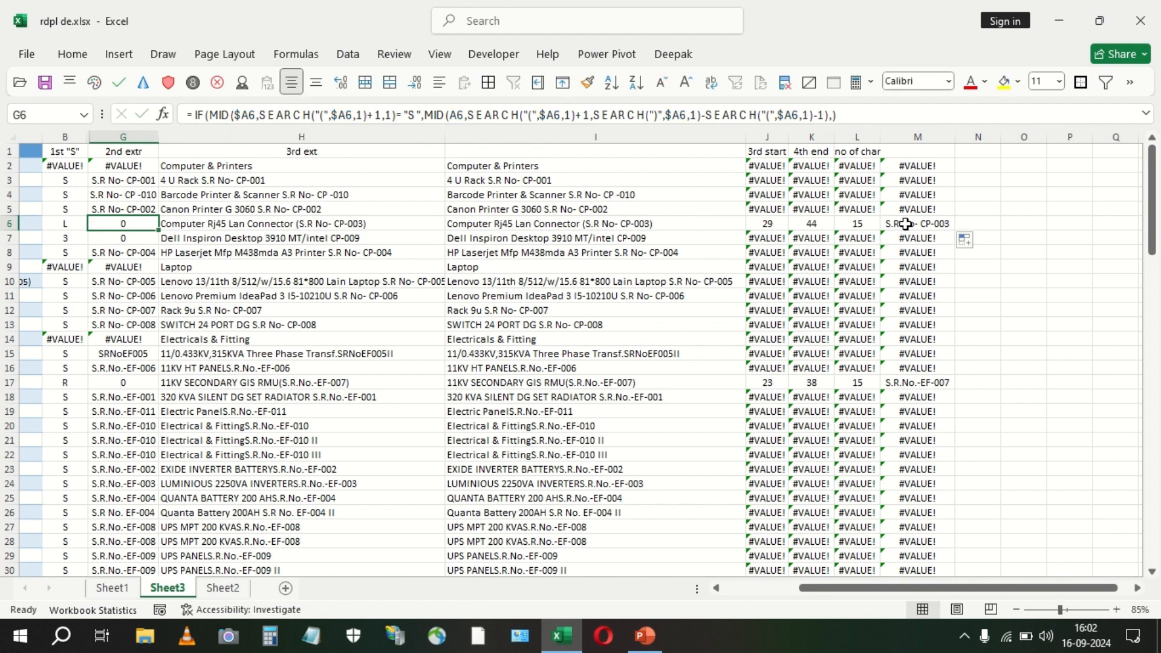
# Copy M6's complete MID formula without its equals sign.
pyautogui.click(906, 224)
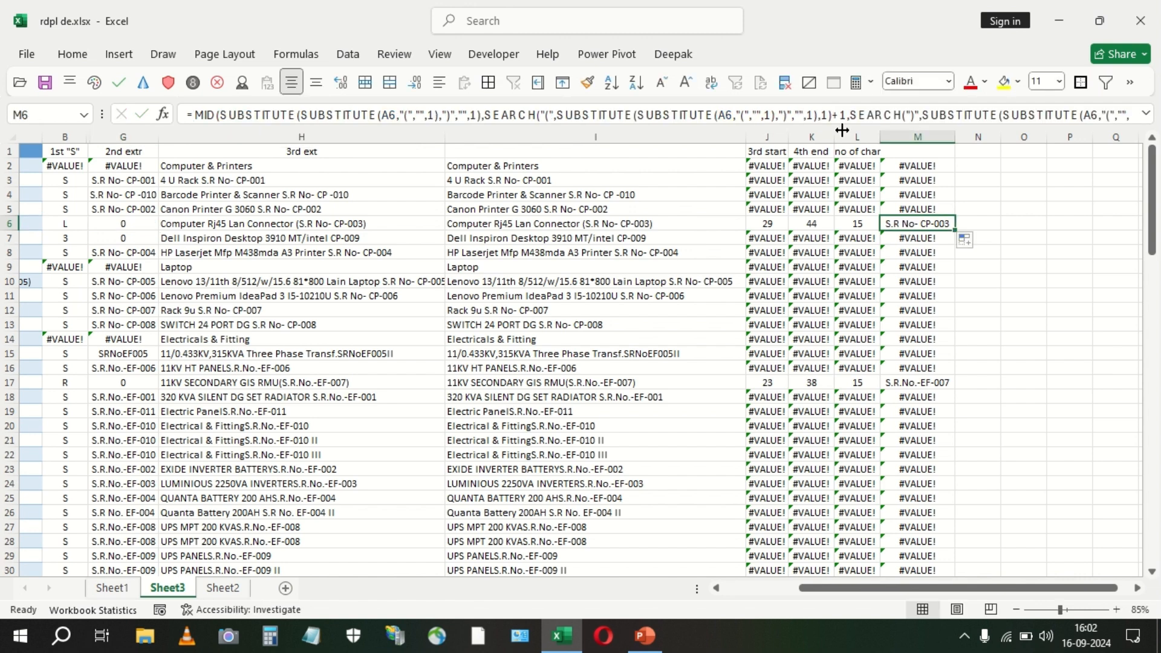
pyautogui.click(1139, 116)
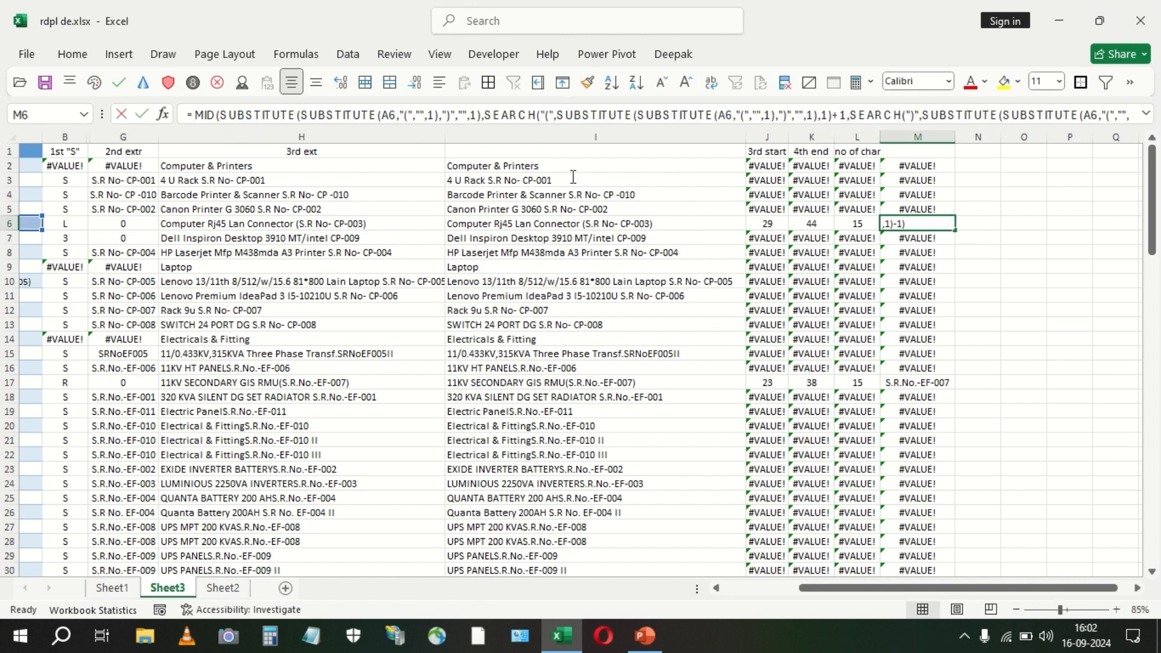
pyautogui.press('Escape')
pyautogui.click(1148, 113)
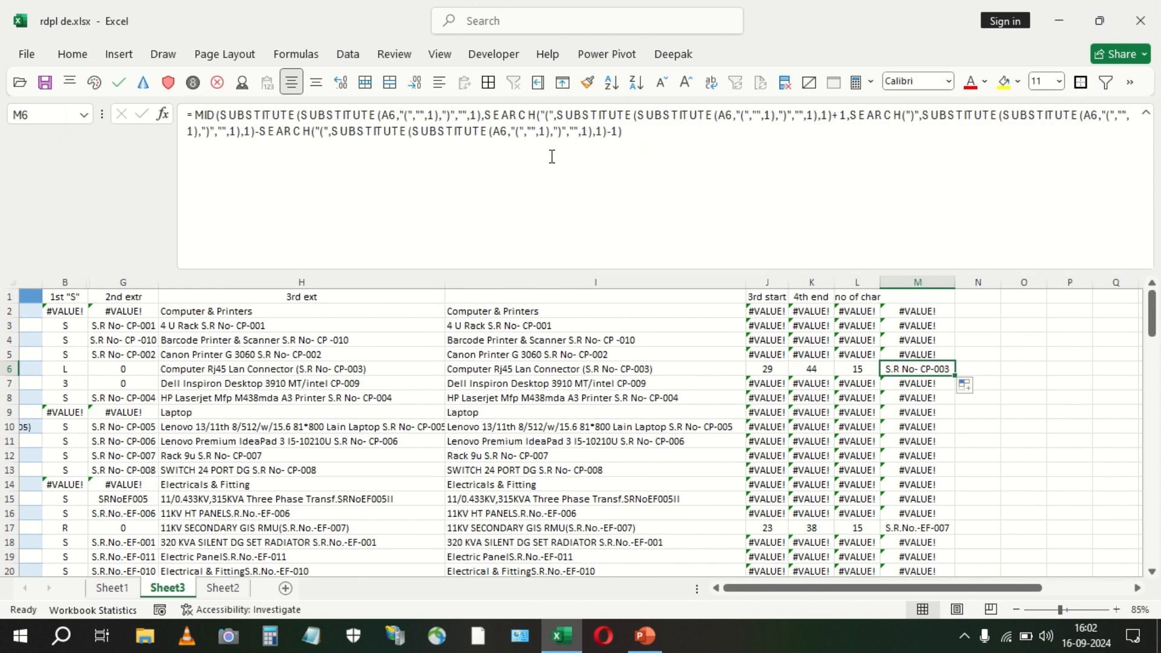
pyautogui.moveTo(673, 131); pyautogui.dragTo(203, 110)
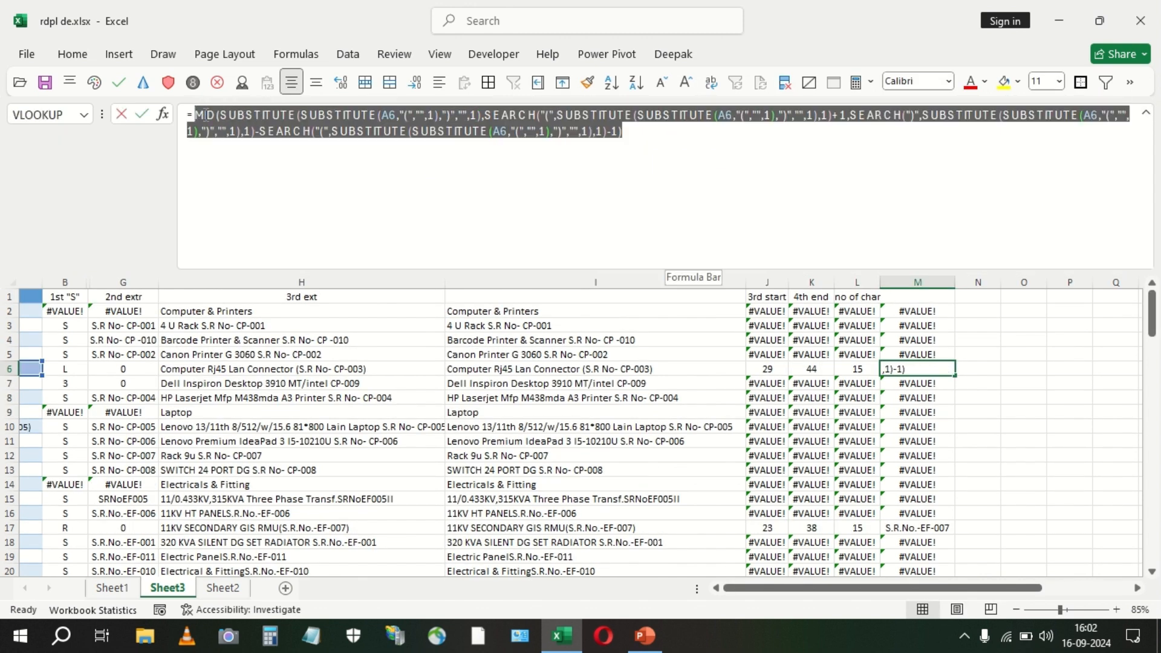
pyautogui.press('Escape')
pyautogui.click(1146, 113)
# Add the copied MID expression as the value-if-false argument of G6's IF formula and fill it through column G from row 2.
pyautogui.click(124, 223)
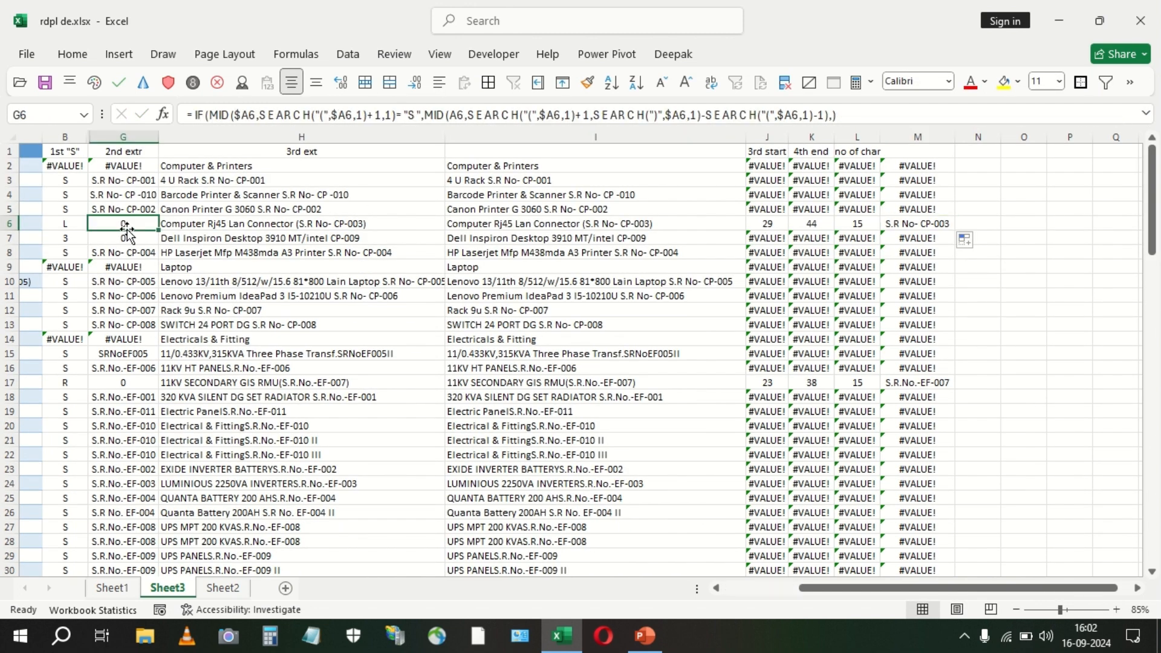
pyautogui.click(827, 121)
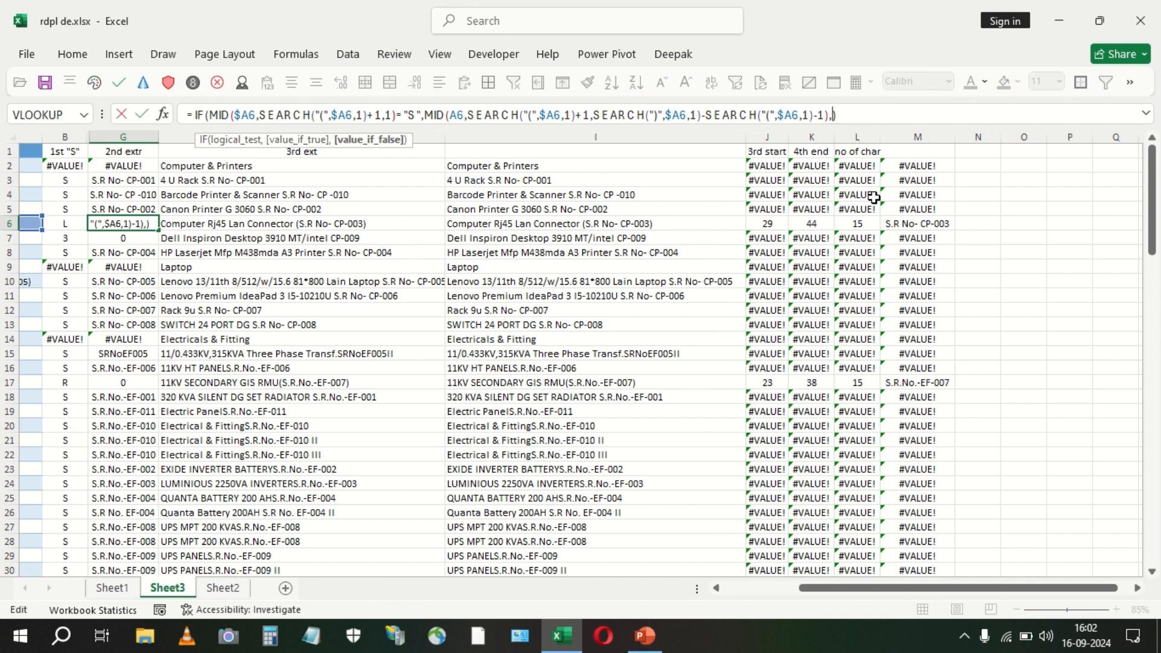
pyautogui.press('Escape')
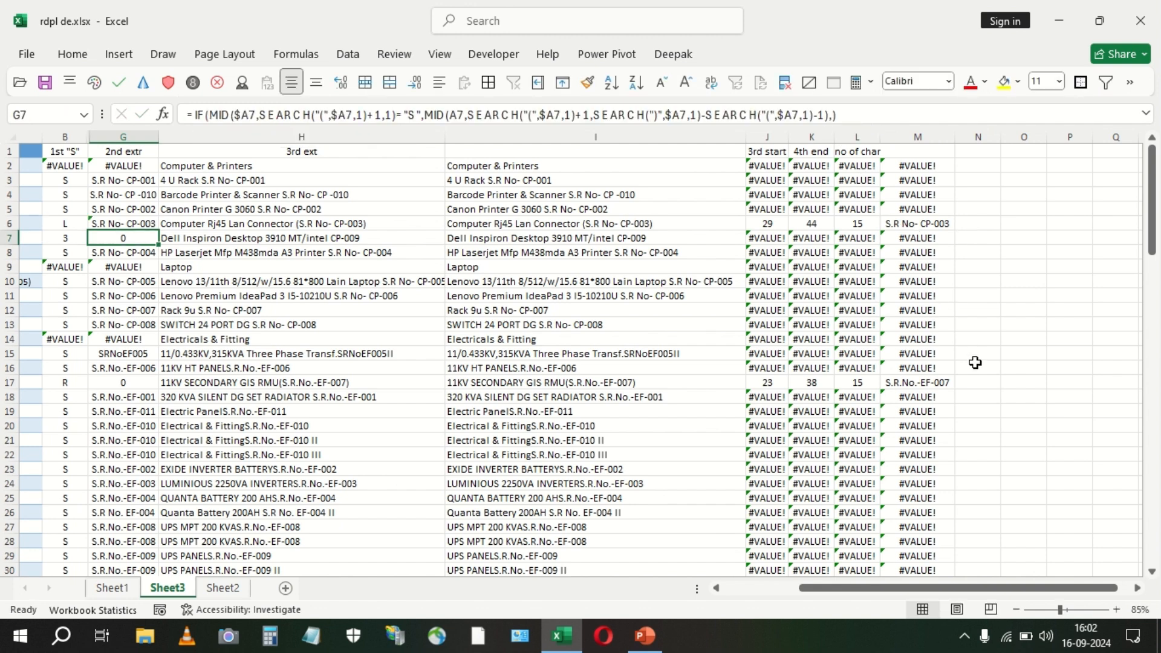
pyautogui.moveTo(159, 230); pyautogui.dragTo(161, 162)
pyautogui.doubleClick(160, 231)
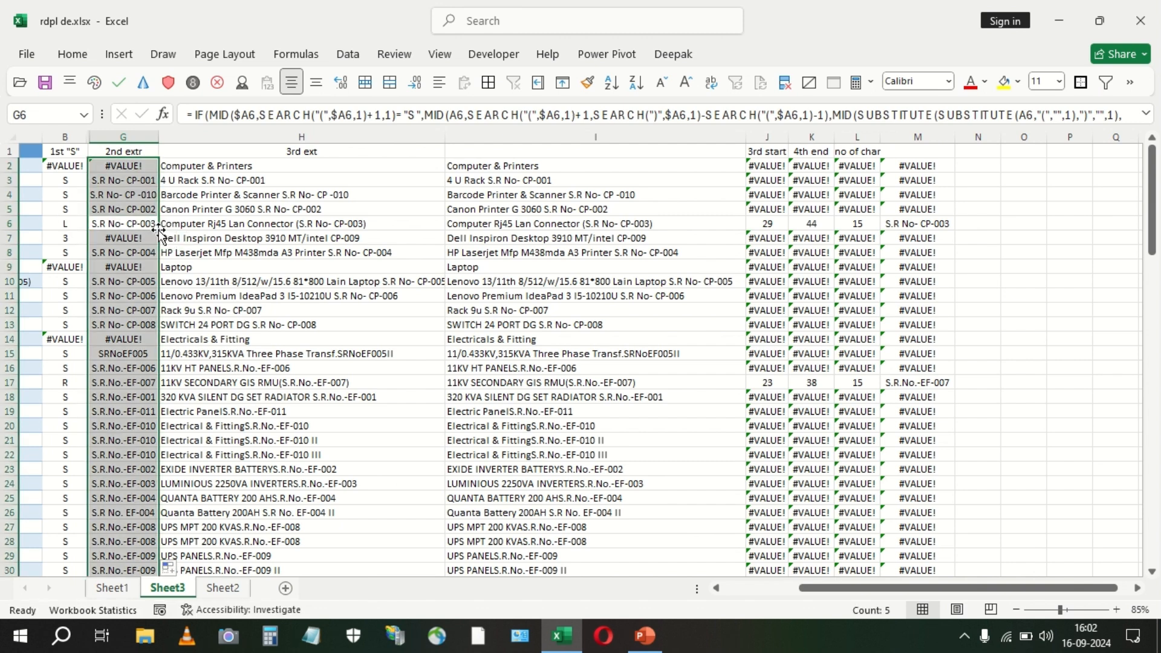
# Hide helper columns H through M and column B, keeping the descriptions and the 2nd extr column.
pyautogui.click(183, 167)
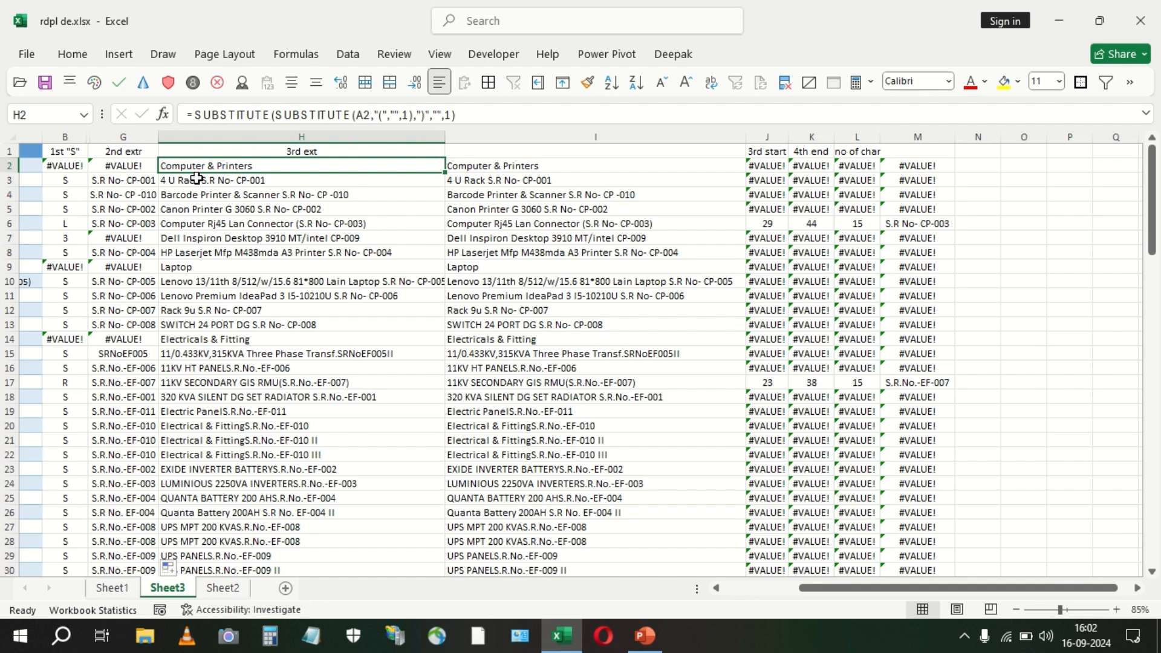
pyautogui.hotkey('ctrl', 'shift', 'Right')
pyautogui.hotkey('ctrl', '0')
pyautogui.press('Home')
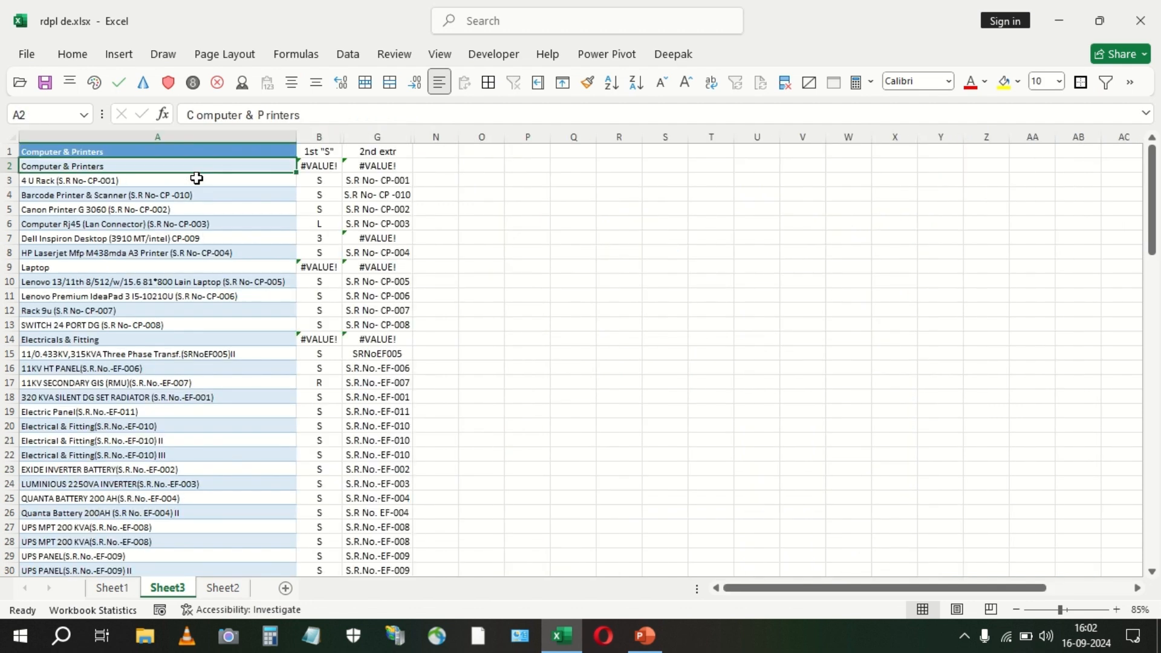
pyautogui.press('Down')
pyautogui.press('Right')
pyautogui.hotkey('ctrl', '0')
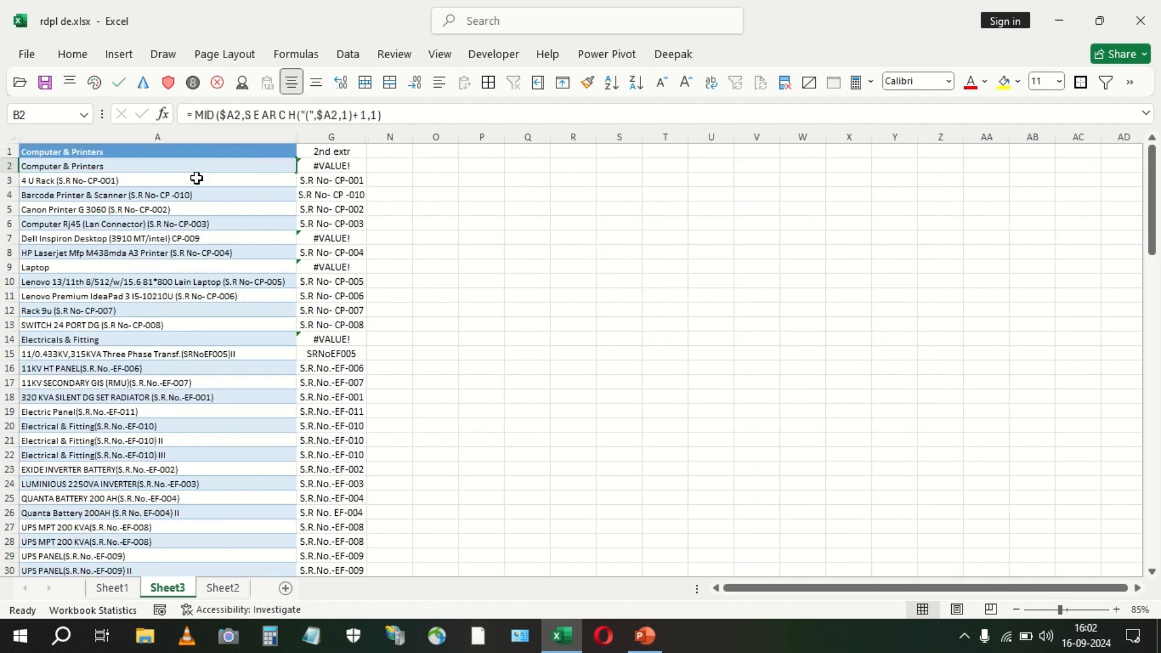
# Widen column G holding the extracted serial numbers.
pyautogui.press('Right')
pyautogui.press('Up')
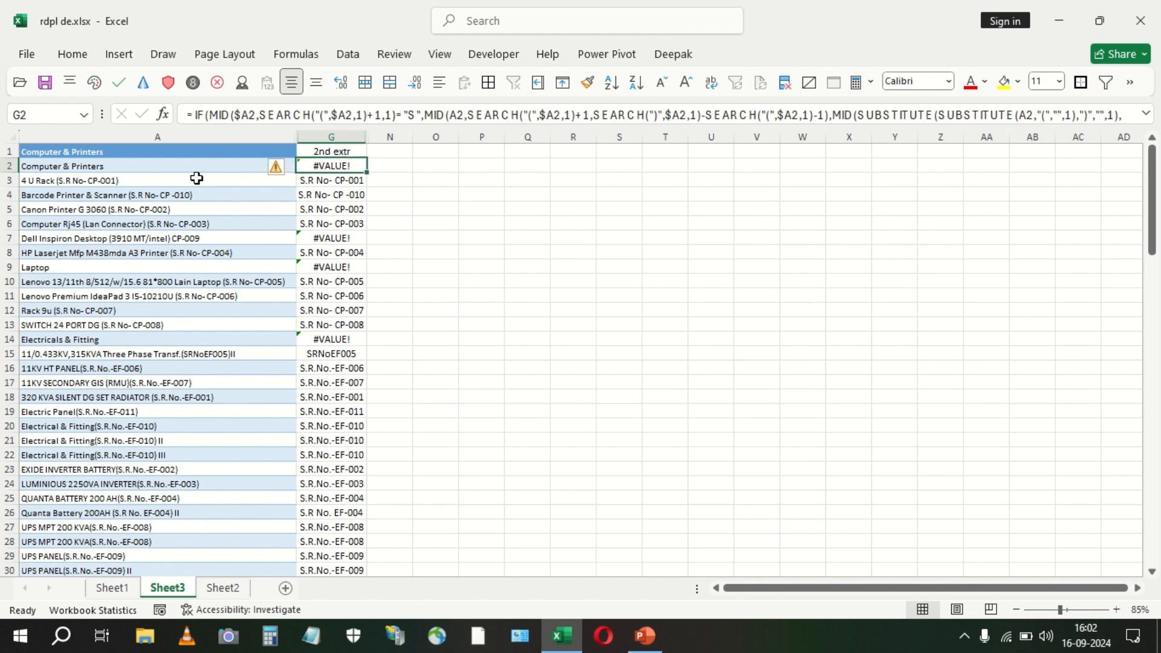
pyautogui.moveTo(361, 136); pyautogui.dragTo(416, 135)
pyautogui.scroll(-6, 357, 291)
pyautogui.scroll(6, 346, 305)
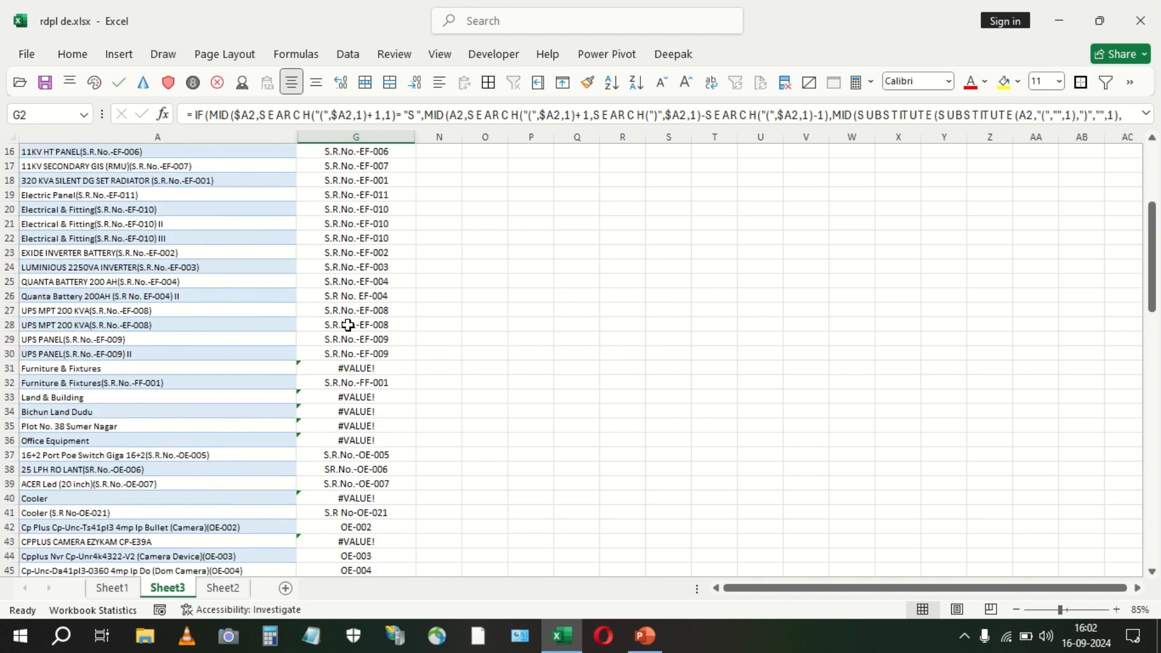
# Freeze the header row above row 2.
pyautogui.click(9, 166)
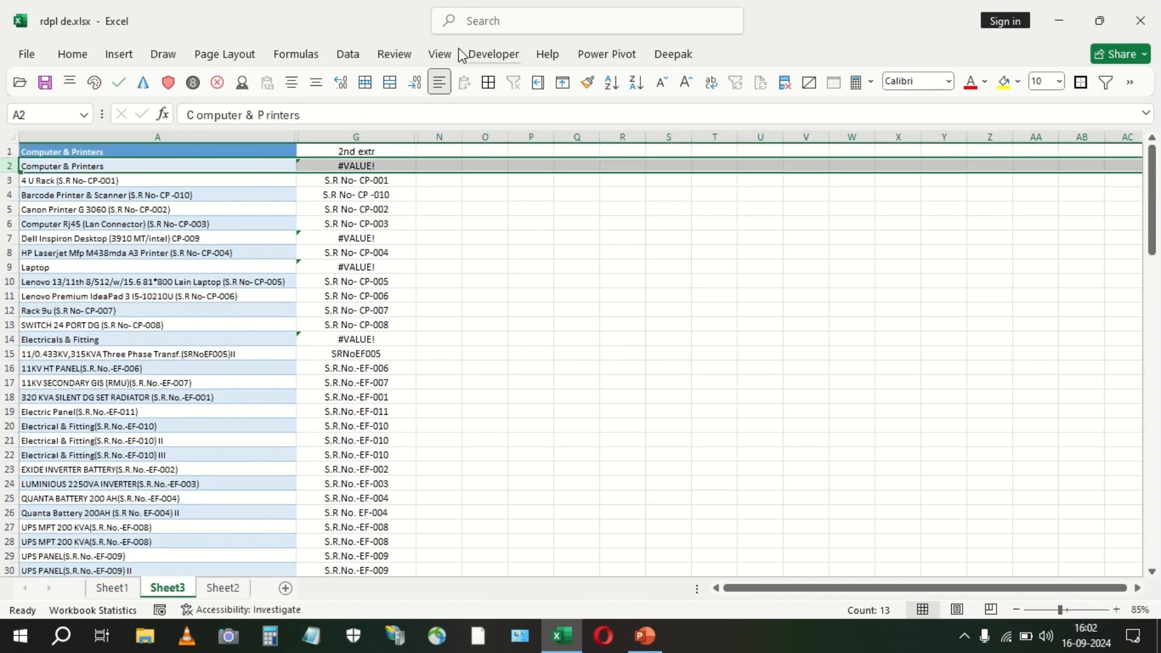
pyautogui.click(440, 54)
pyautogui.click(601, 103)
pyautogui.click(632, 150)
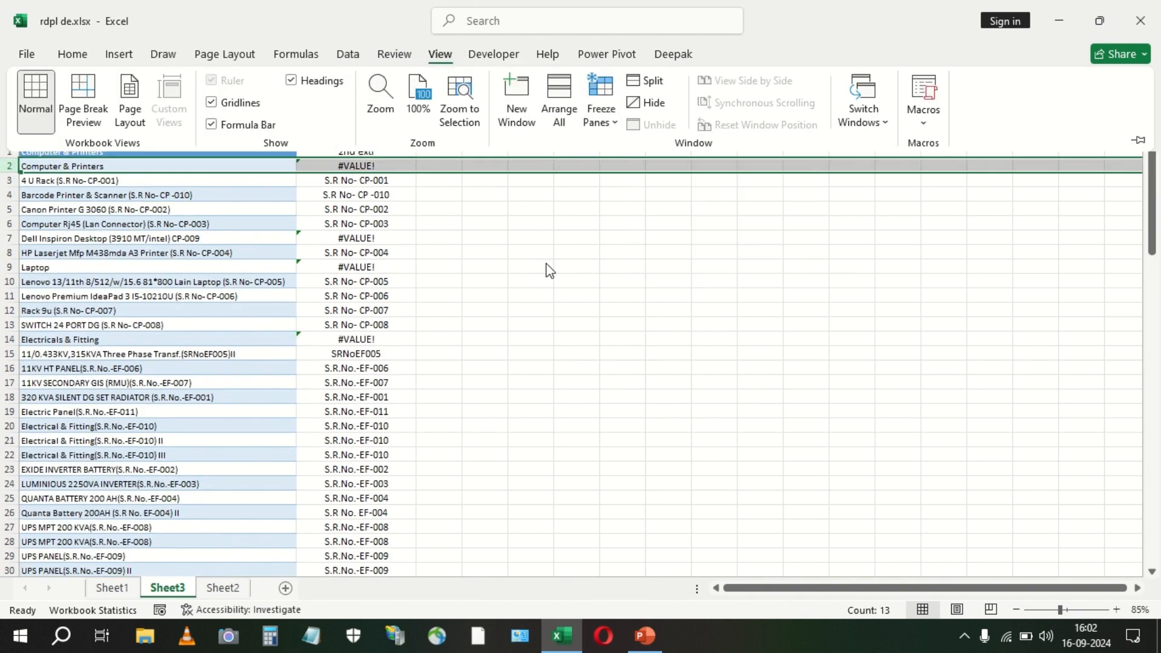
pyautogui.click(317, 194)
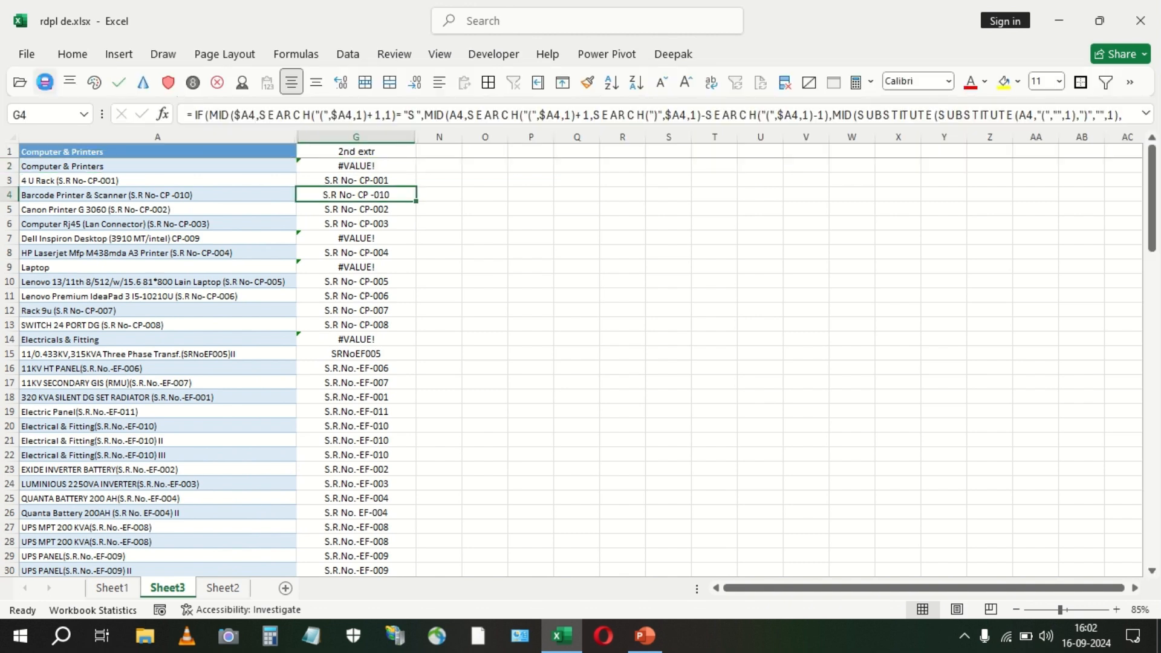
# Compare the extracted serial numbers in column G with the item descriptions down to the last row, 110.
pyautogui.scroll(-5, 194, 255)
pyautogui.scroll(-20, 270, 443)
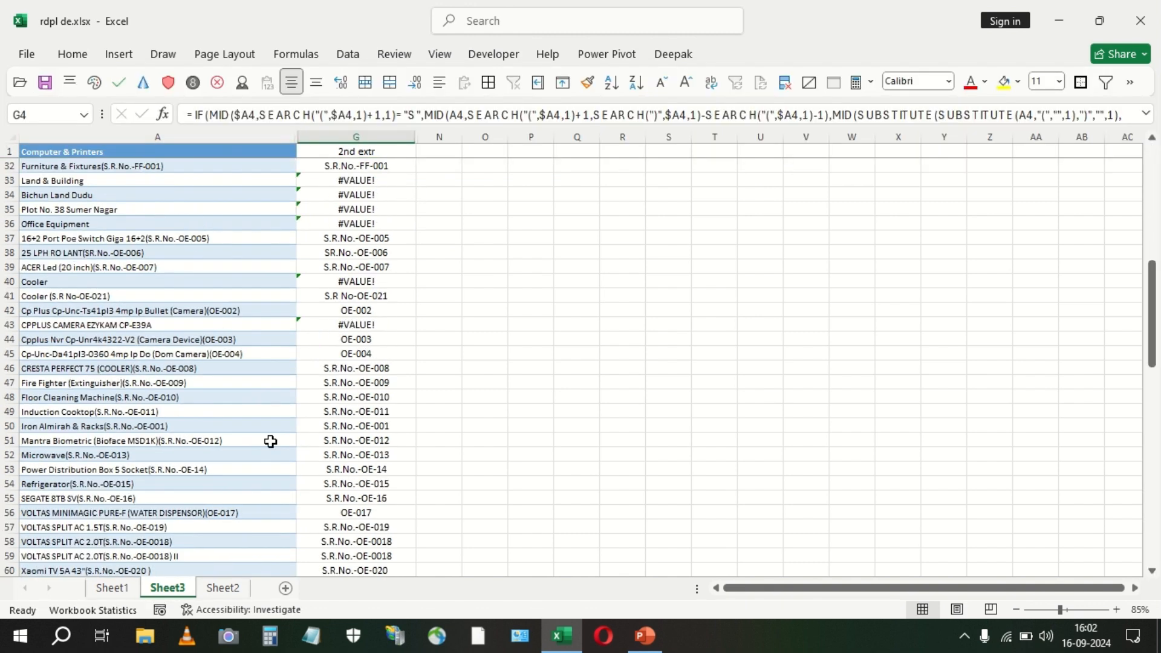
pyautogui.scroll(-3, 295, 454)
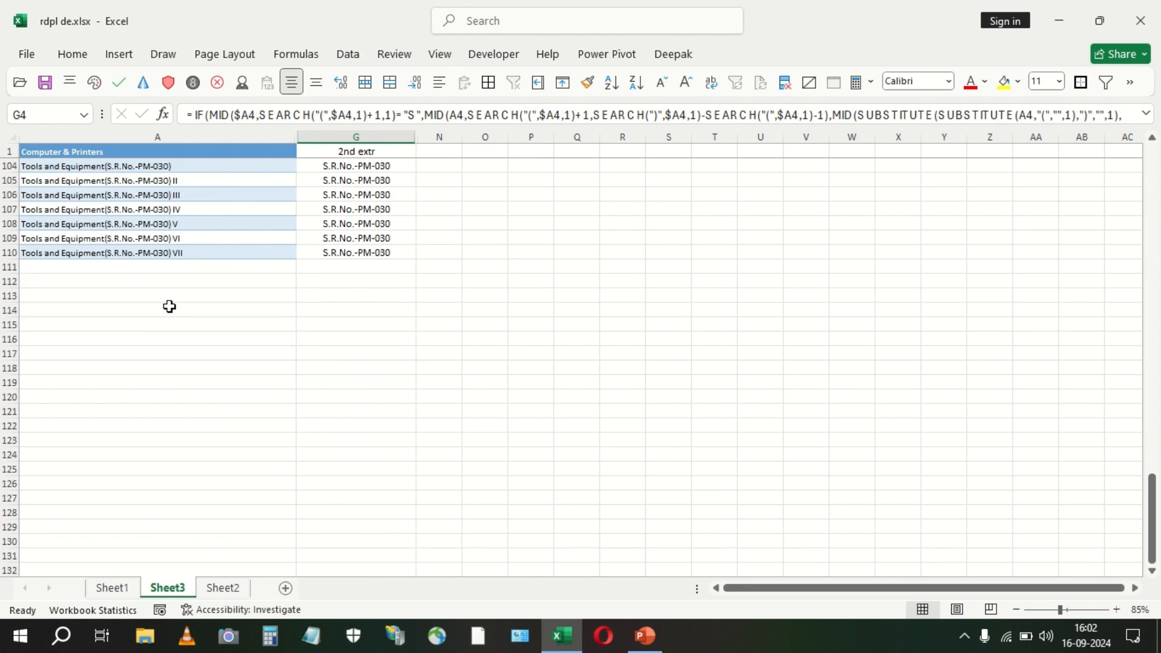
pyautogui.click(173, 251)
pyautogui.scroll(4, 333, 332)
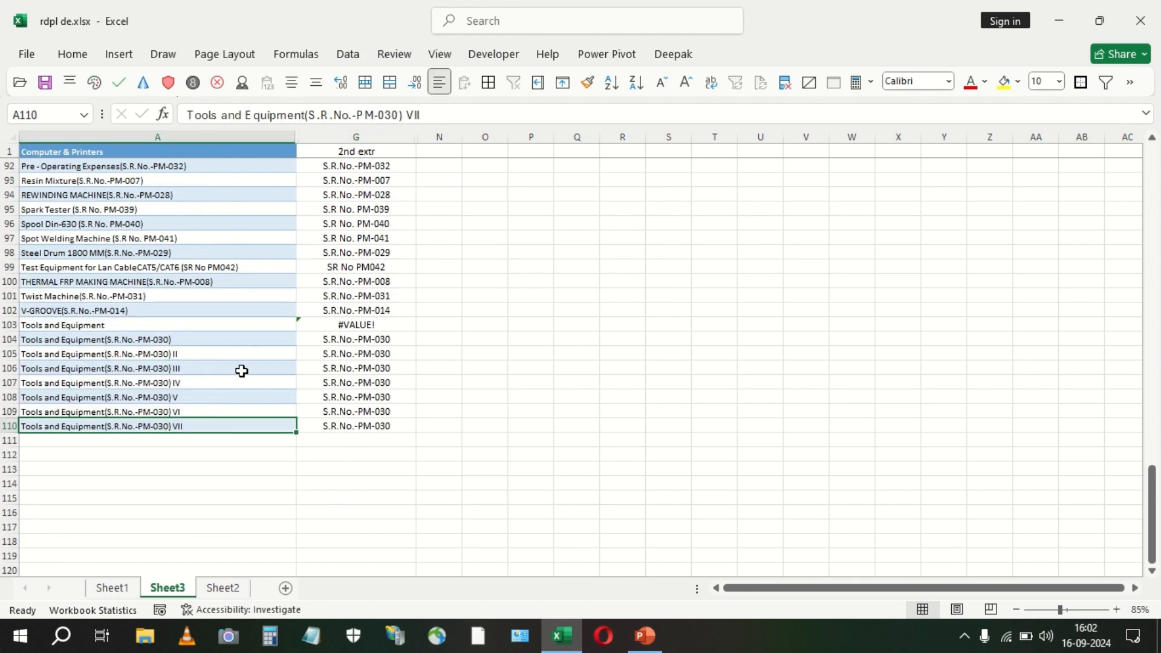
pyautogui.scroll(20, 242, 369)
pyautogui.scroll(8, 249, 358)
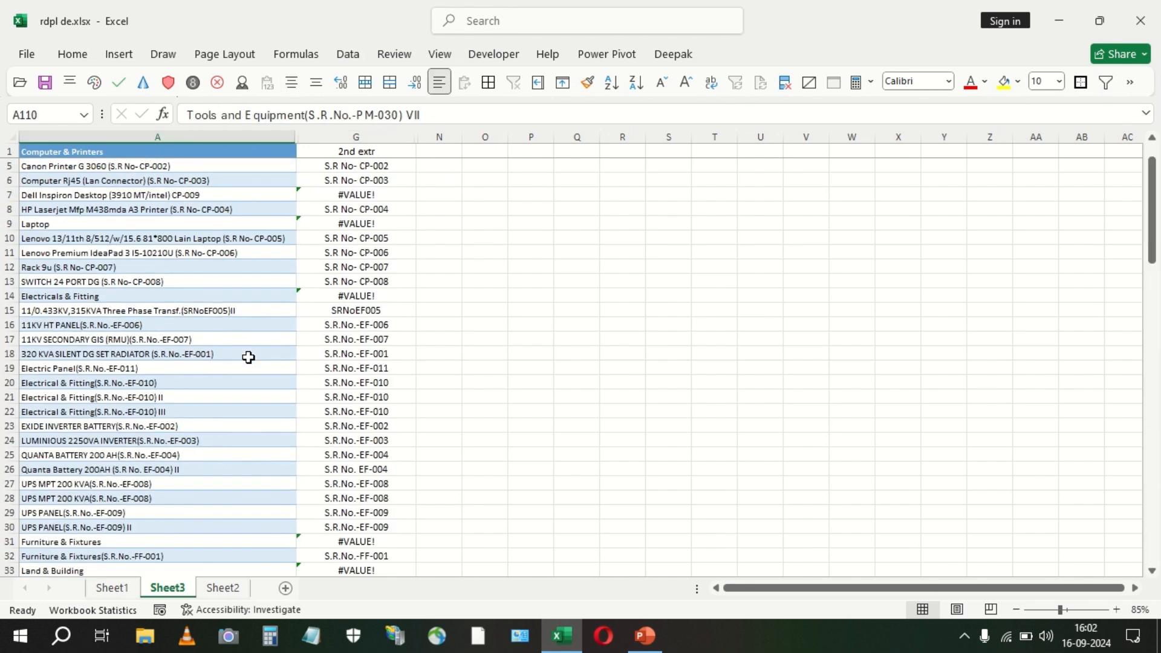
# Wrap the existing extraction formula in G2 in IFERROR, returning the description from A2 when an error occurs.
pyautogui.click(354, 166)
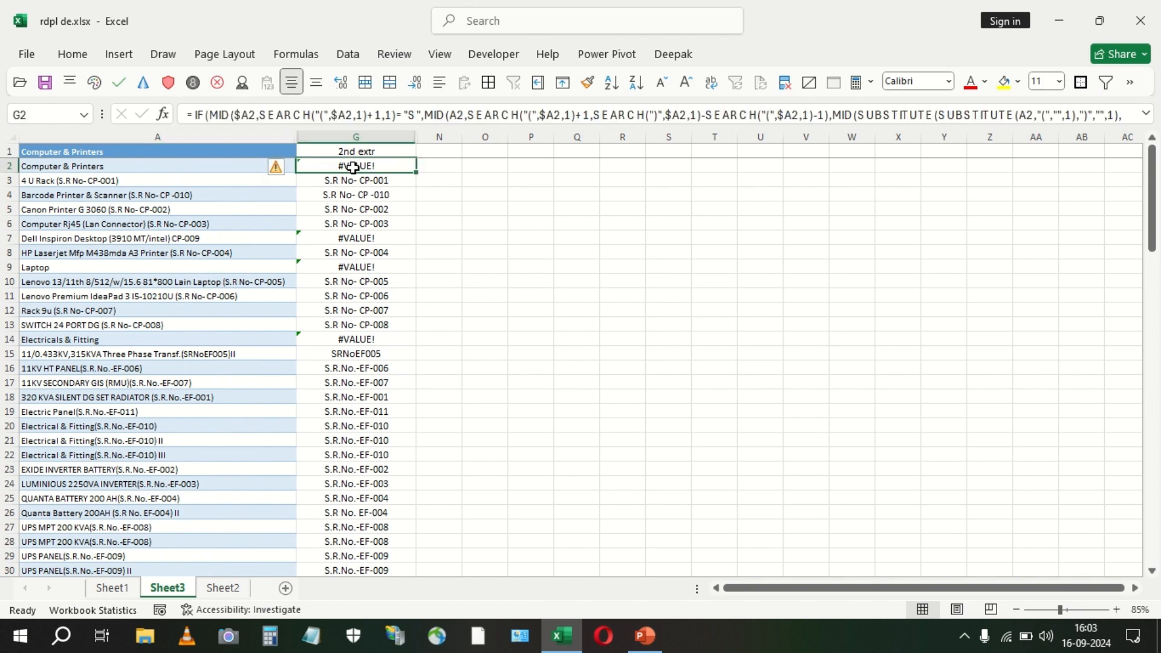
pyautogui.click(1147, 113)
pyautogui.moveTo(409, 162); pyautogui.dragTo(174, 117)
pyautogui.hotkey('ctrl', 'c')
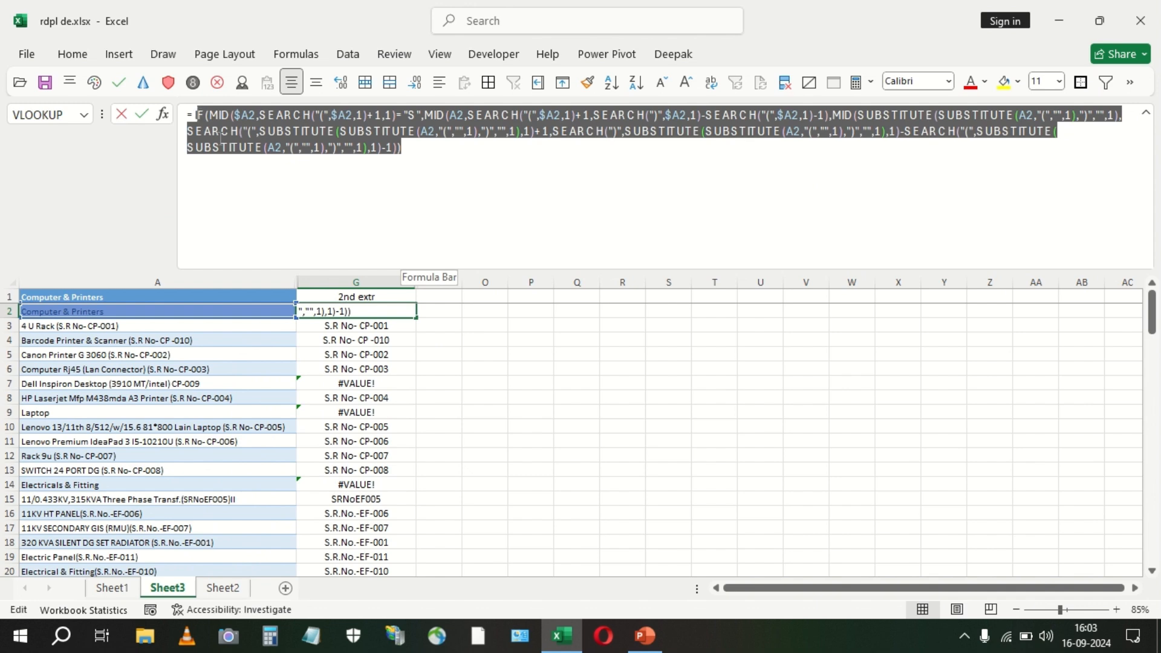
pyautogui.press('BackSpace')
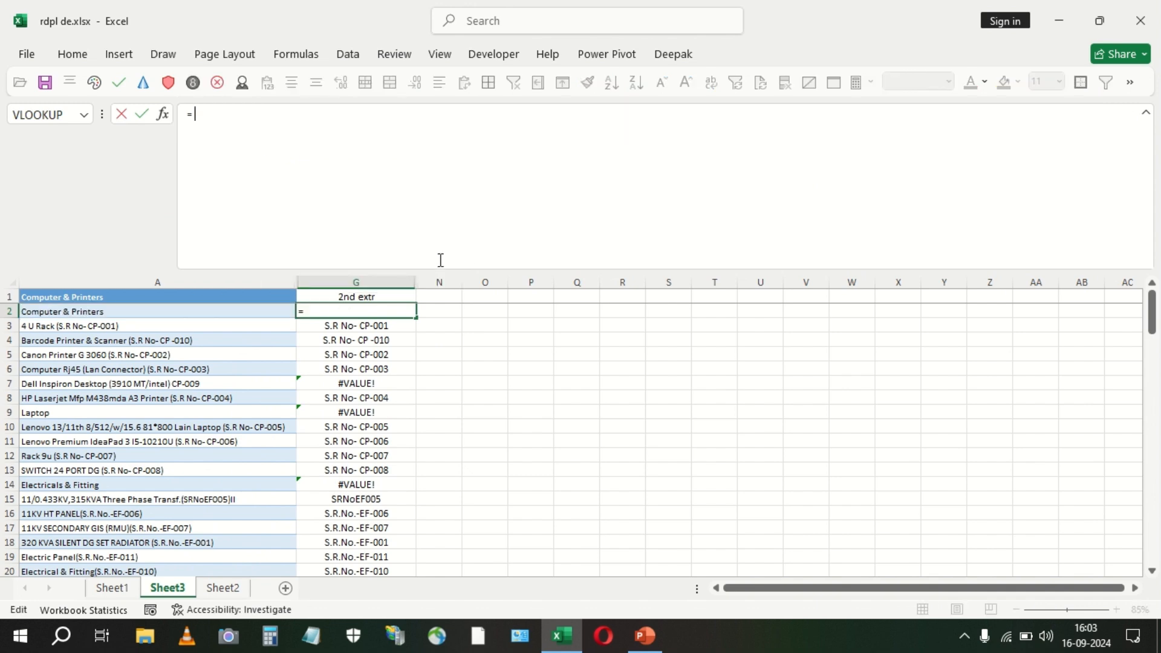
pyautogui.write('if')
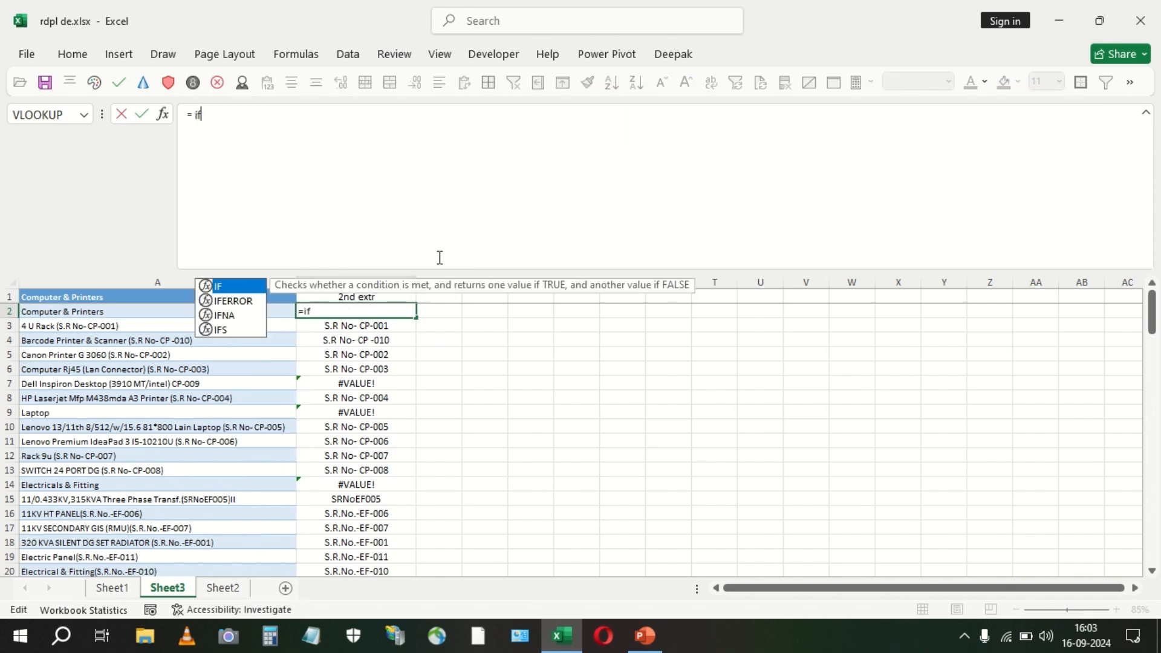
pyautogui.doubleClick(233, 302)
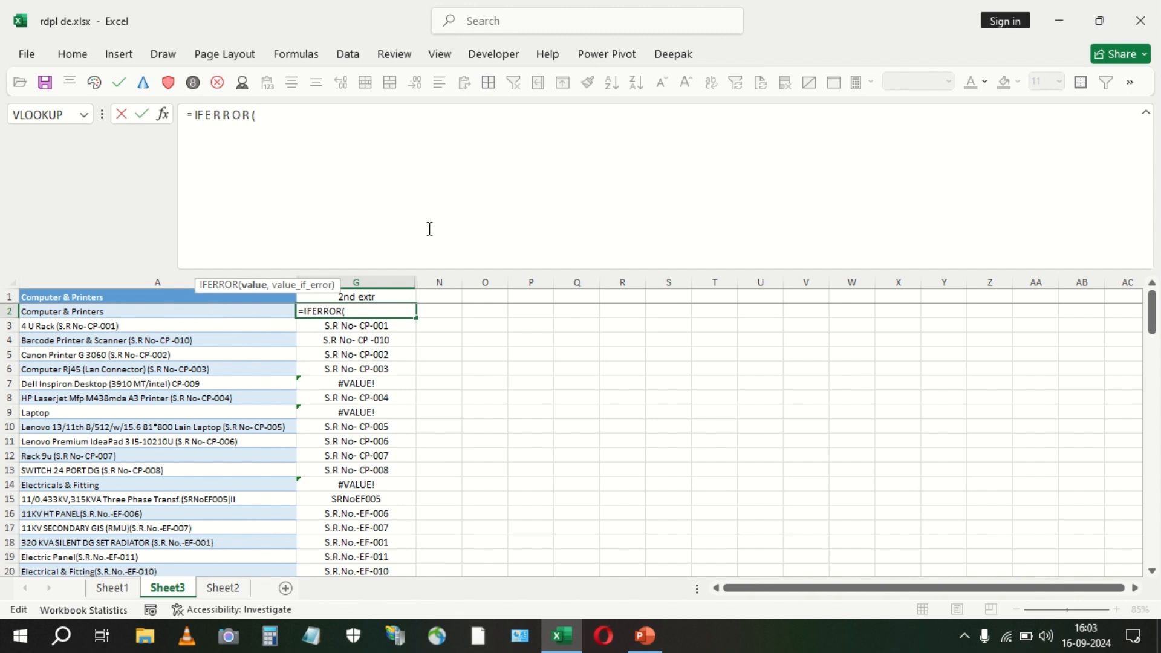
pyautogui.hotkey('ctrl', 'v')
pyautogui.write(',')
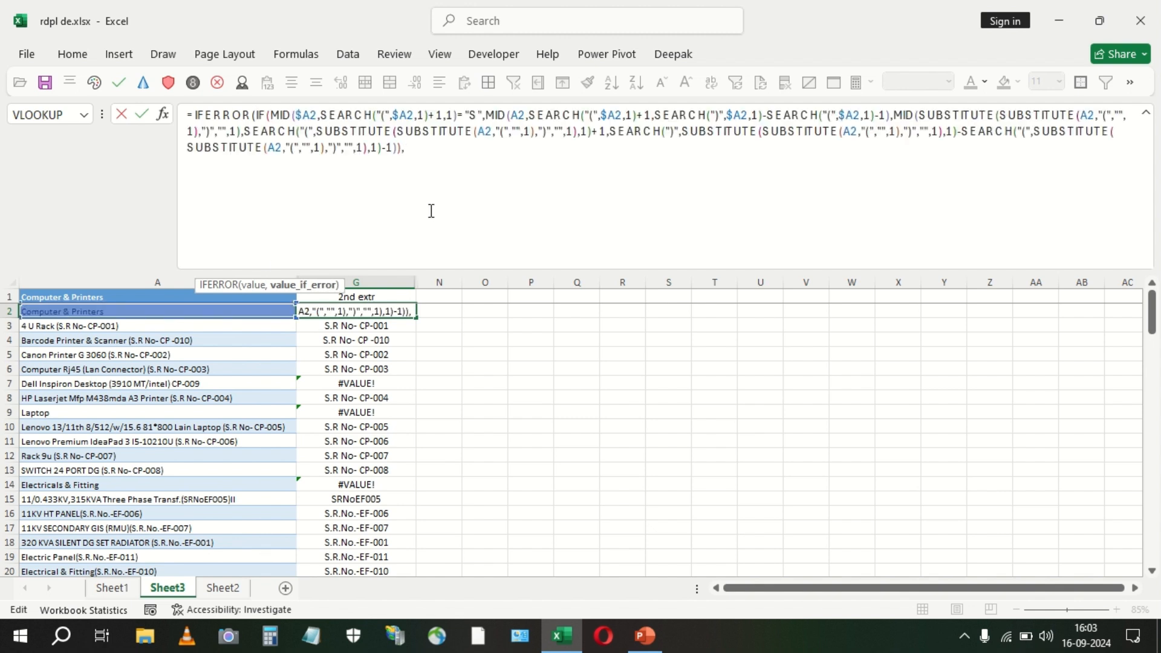
pyautogui.click(271, 311)
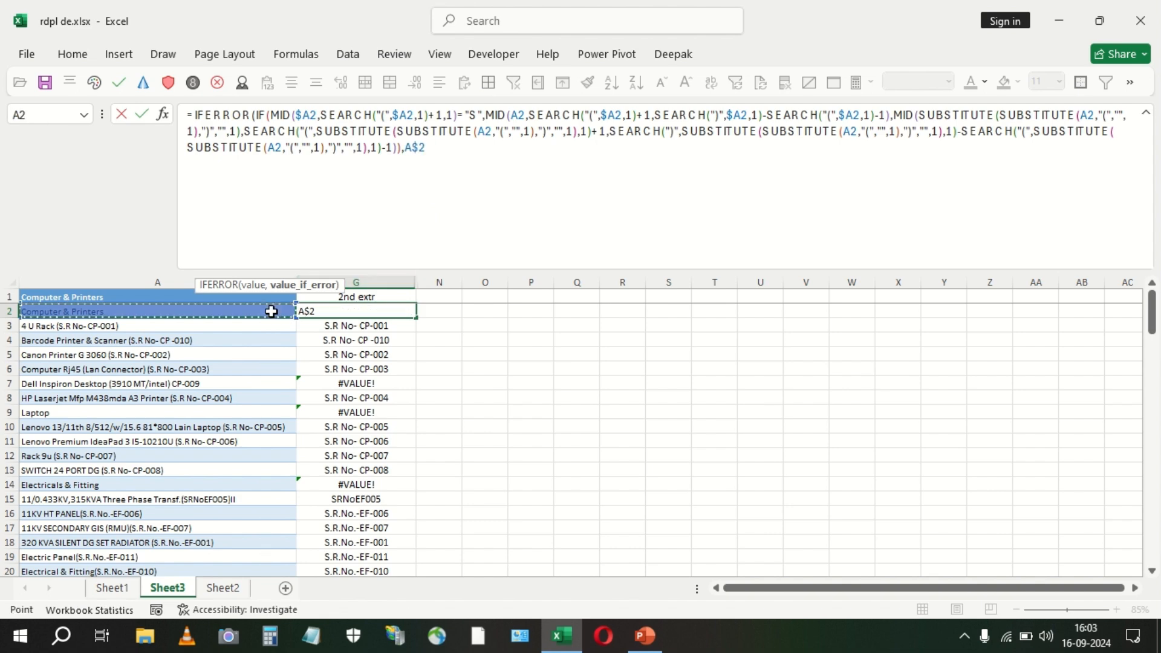
pyautogui.write(')')
pyautogui.press('Return')
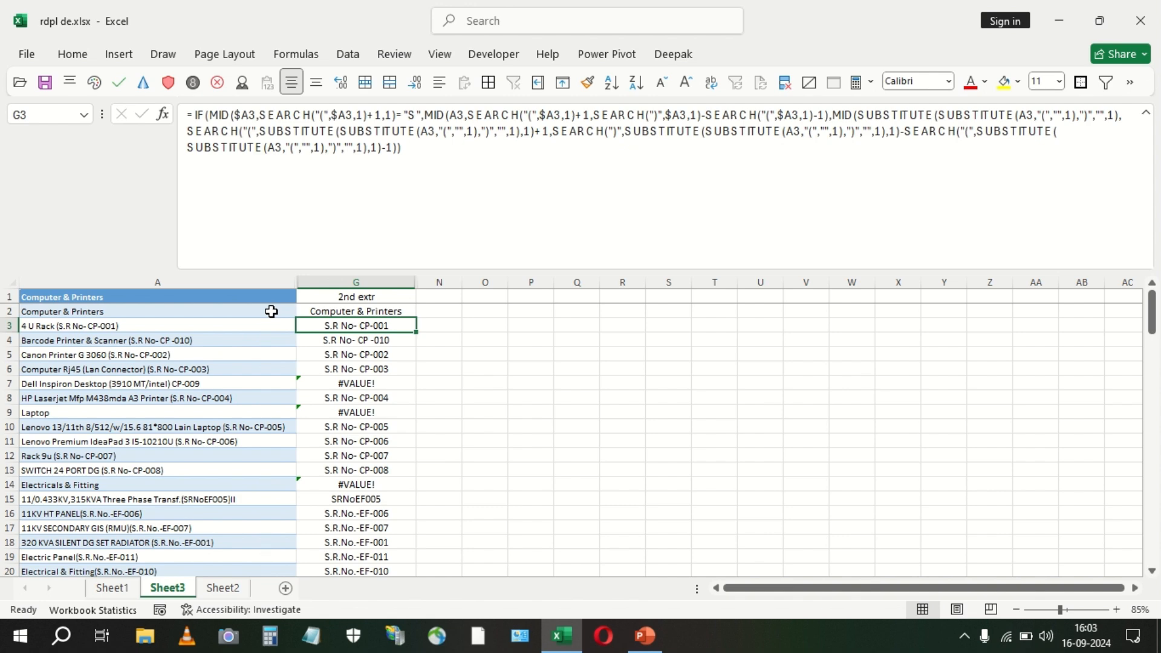
# Fill the IFERROR formula from G2 down to the last row of the 2nd extr column.
pyautogui.click(1146, 113)
pyautogui.click(366, 168)
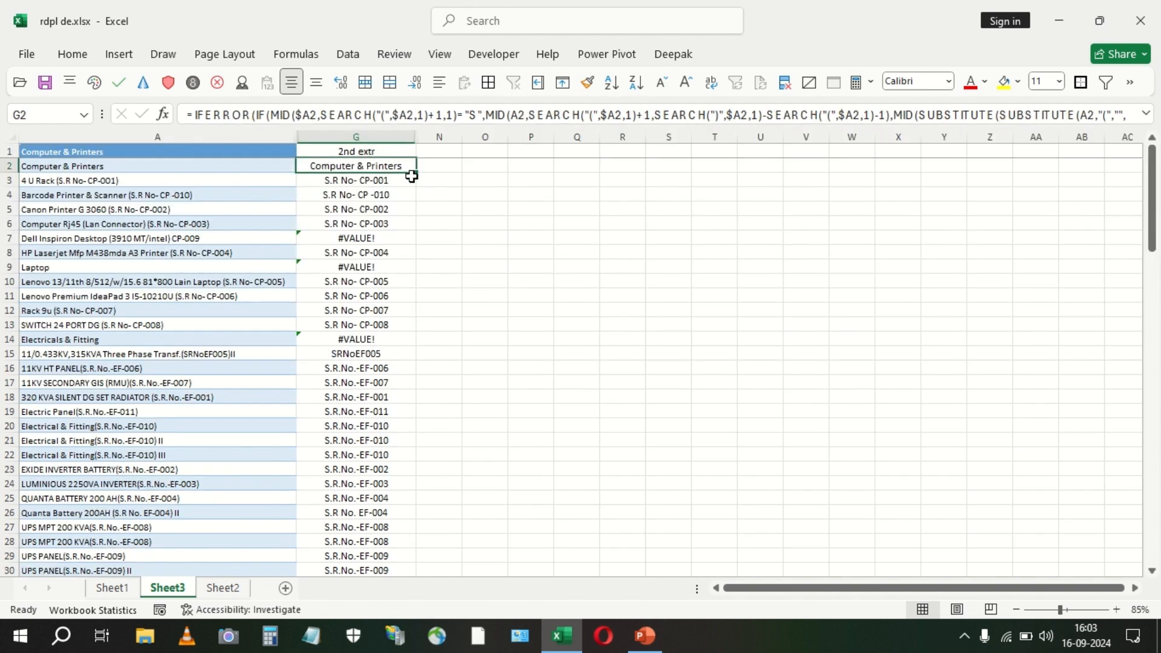
pyautogui.doubleClick(414, 175)
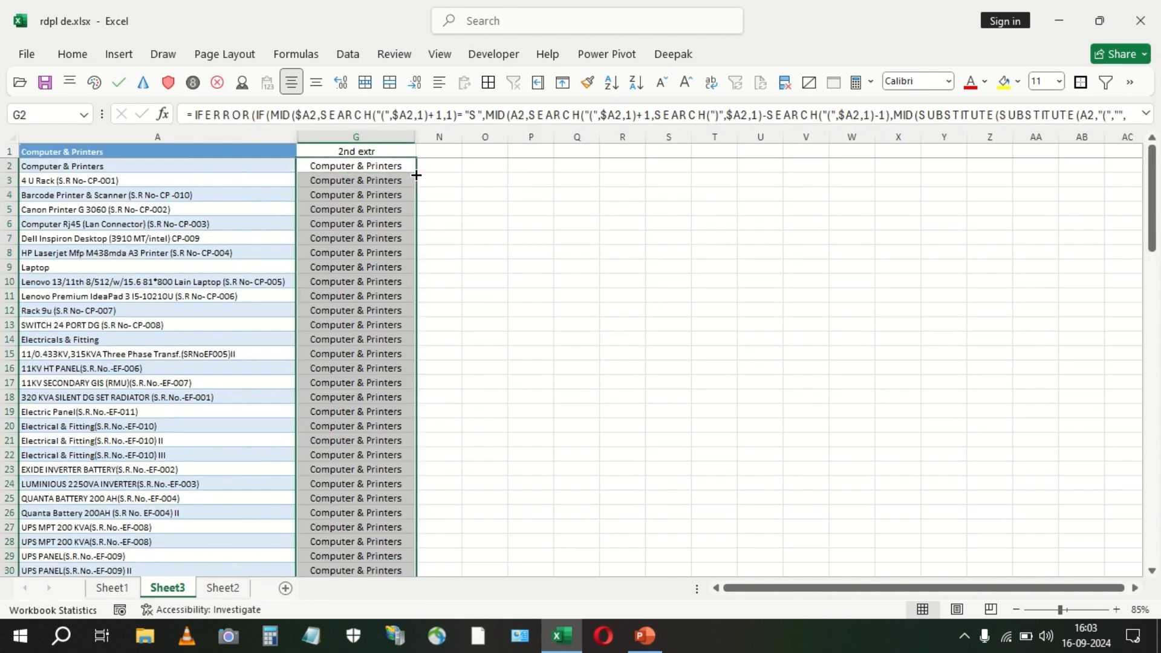
# Auto-fit the width of column G and left-align its extracted values.
pyautogui.doubleClick(412, 135)
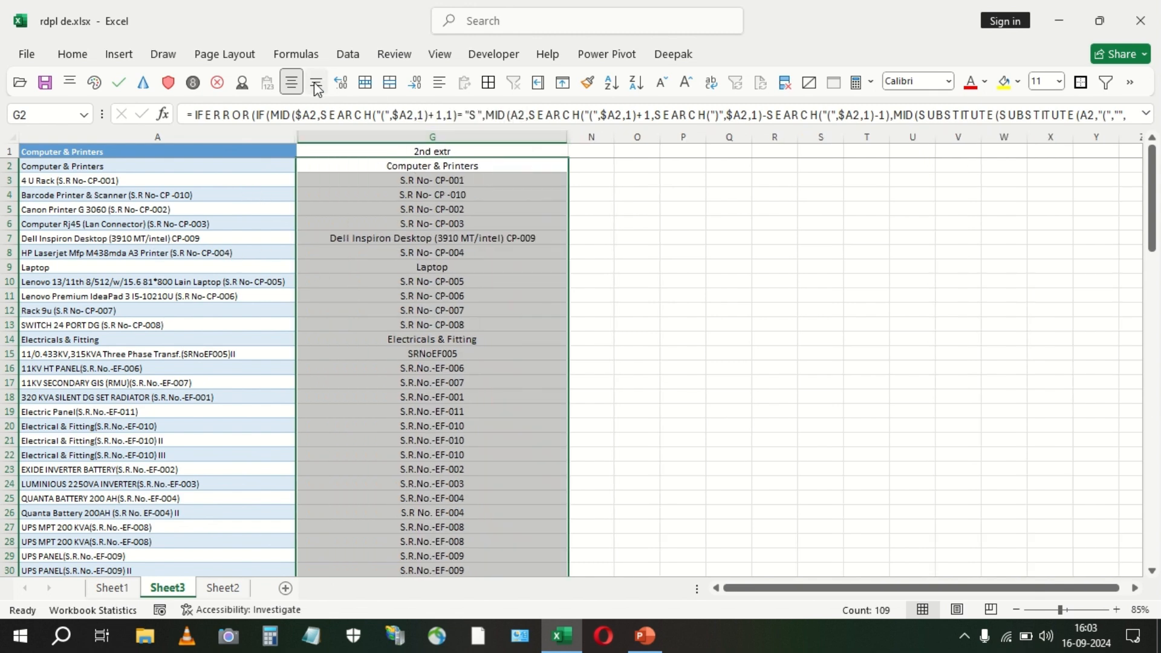
pyautogui.click(439, 83)
pyautogui.click(358, 238)
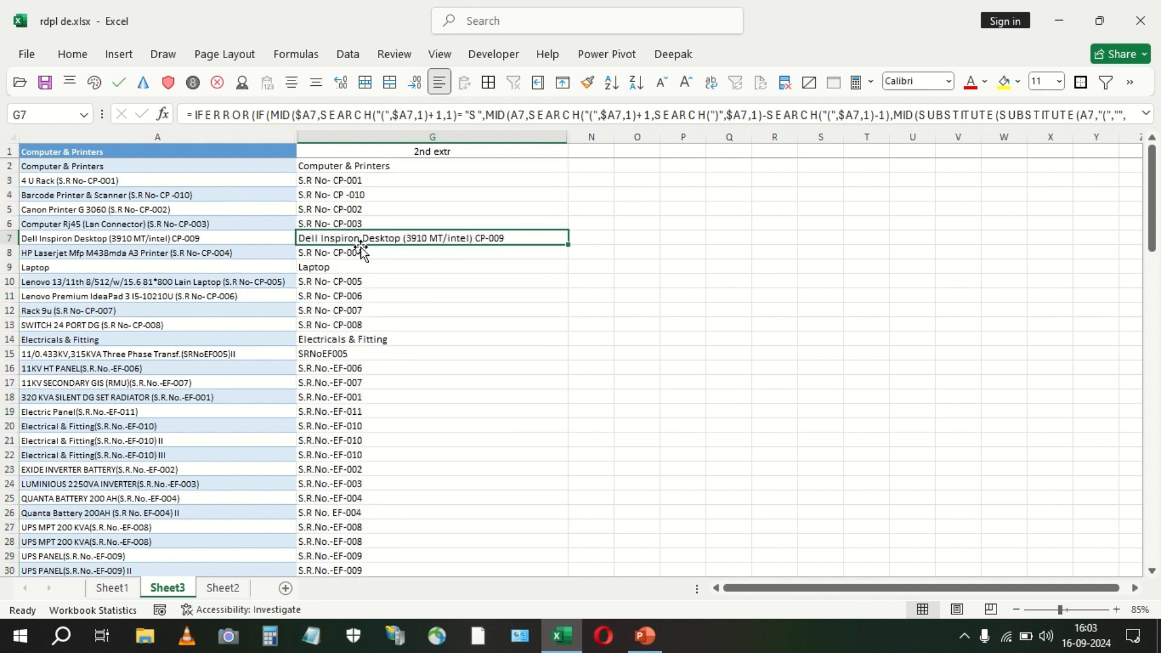
# Format the whole table with black font colour and a white fill.
pyautogui.click(169, 165)
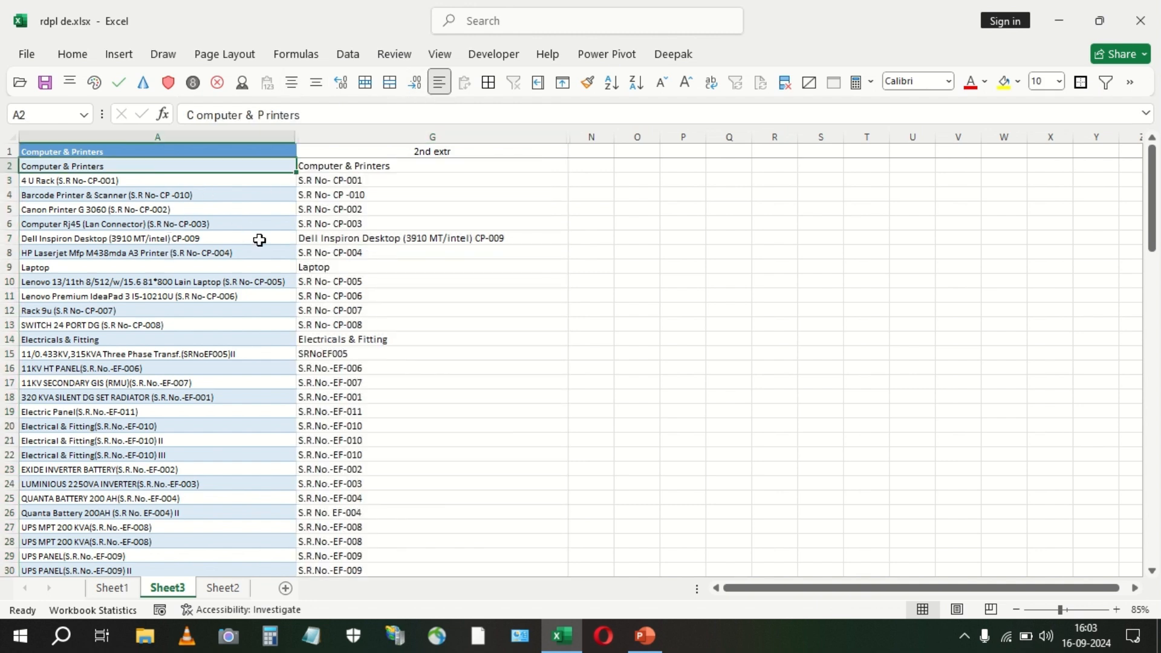
pyautogui.hotkey('ctrl', 'a')
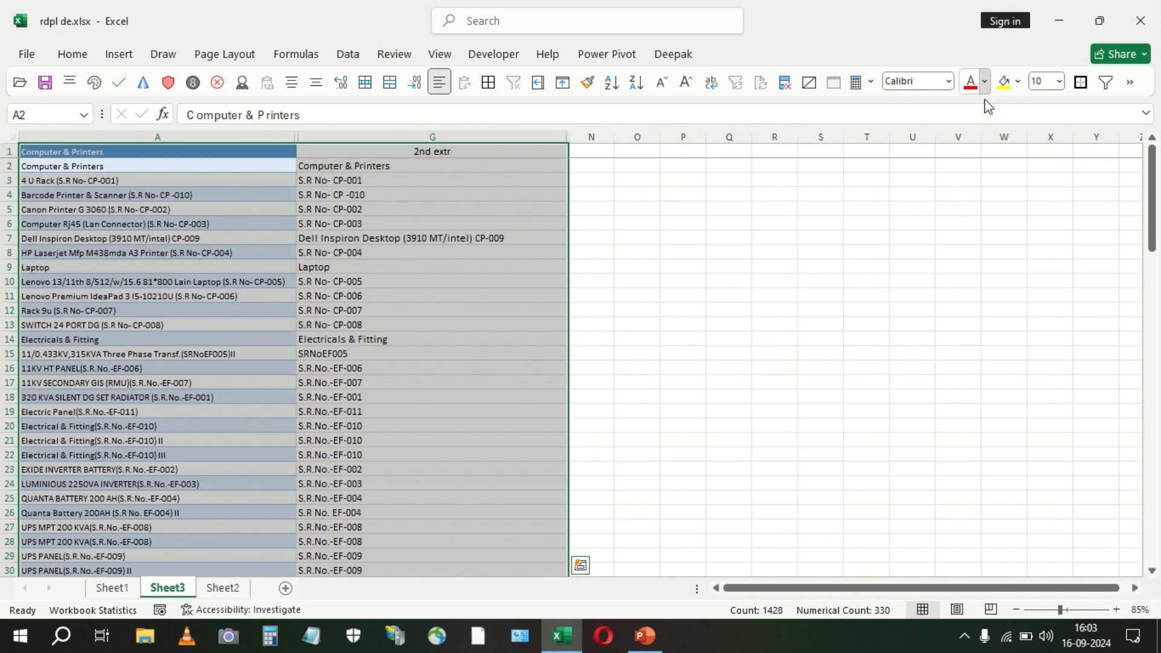
pyautogui.click(984, 81)
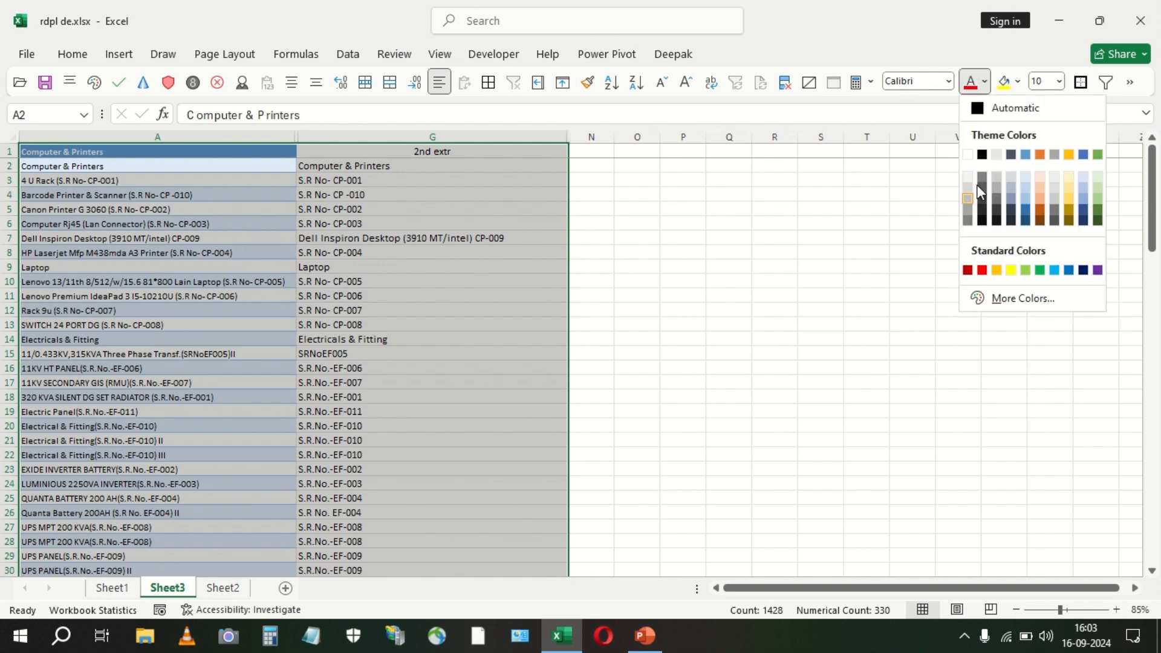
pyautogui.click(983, 156)
pyautogui.click(1018, 81)
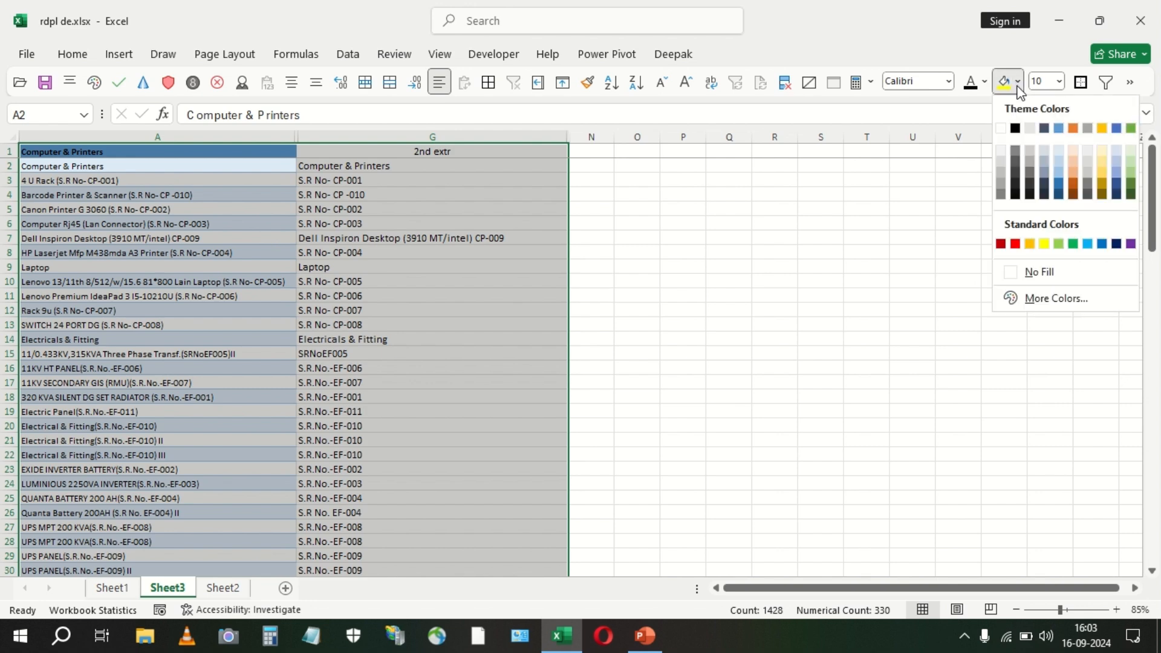
pyautogui.click(1011, 128)
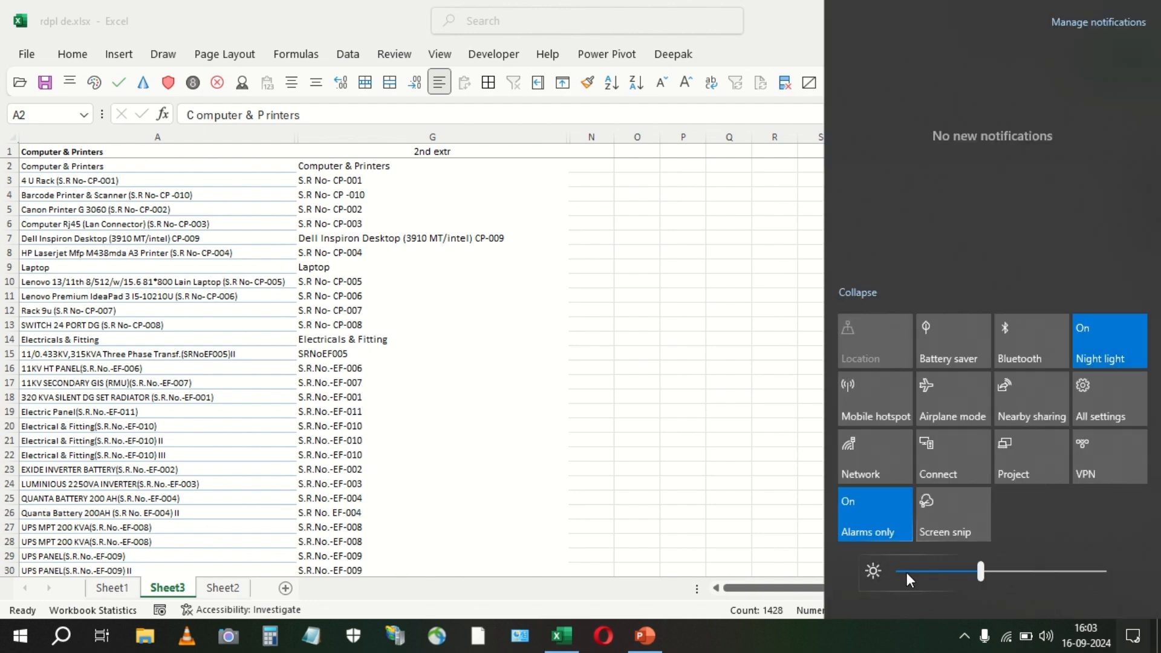
# Raise the display brightness to maximum in the Windows quick settings and return to the worksheet.
pyautogui.click(1076, 571)
pyautogui.moveTo(1075, 570); pyautogui.dragTo(1143, 572)
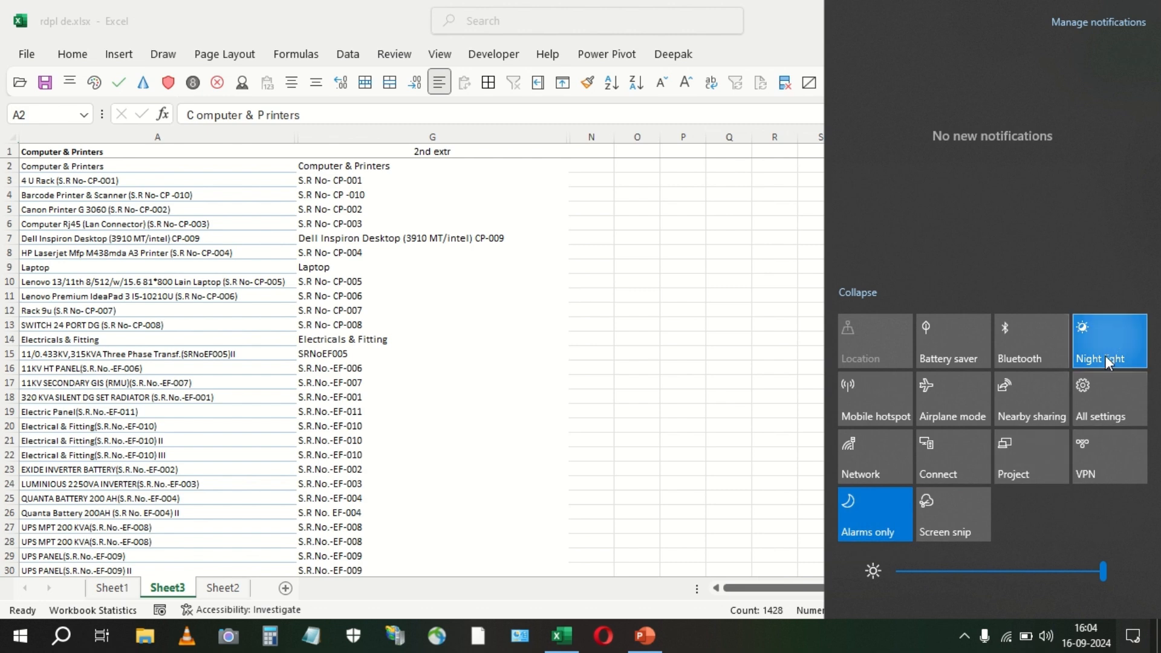
pyautogui.click(522, 312)
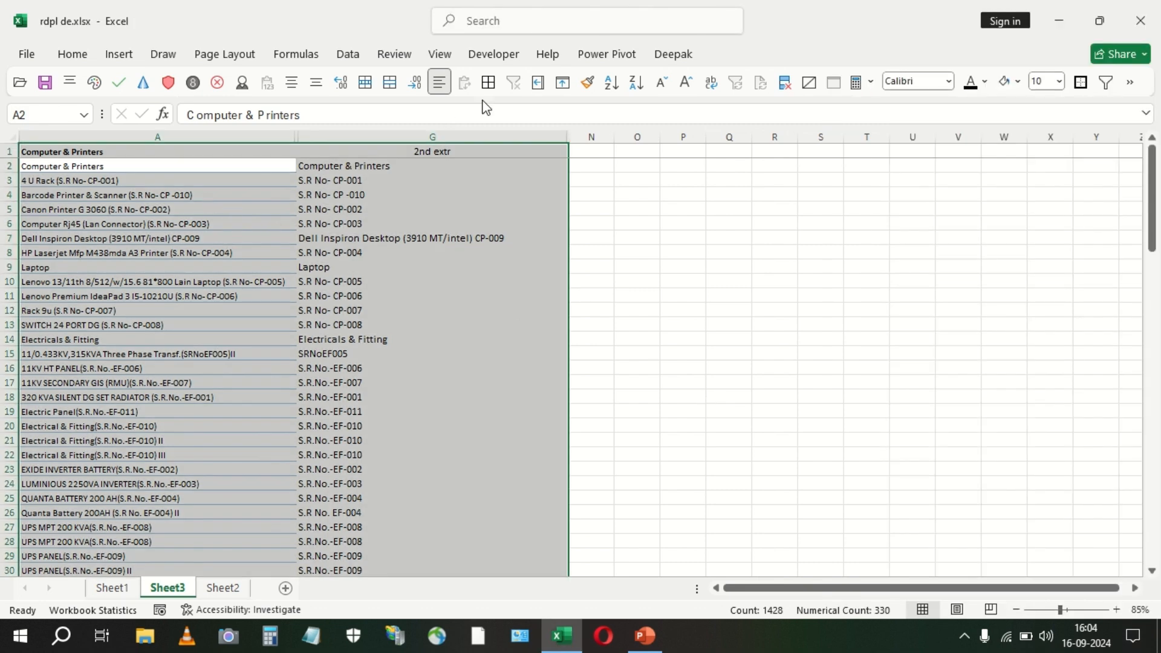
# Apply borders to all cells of the table in columns A and G.
pyautogui.click(213, 182)
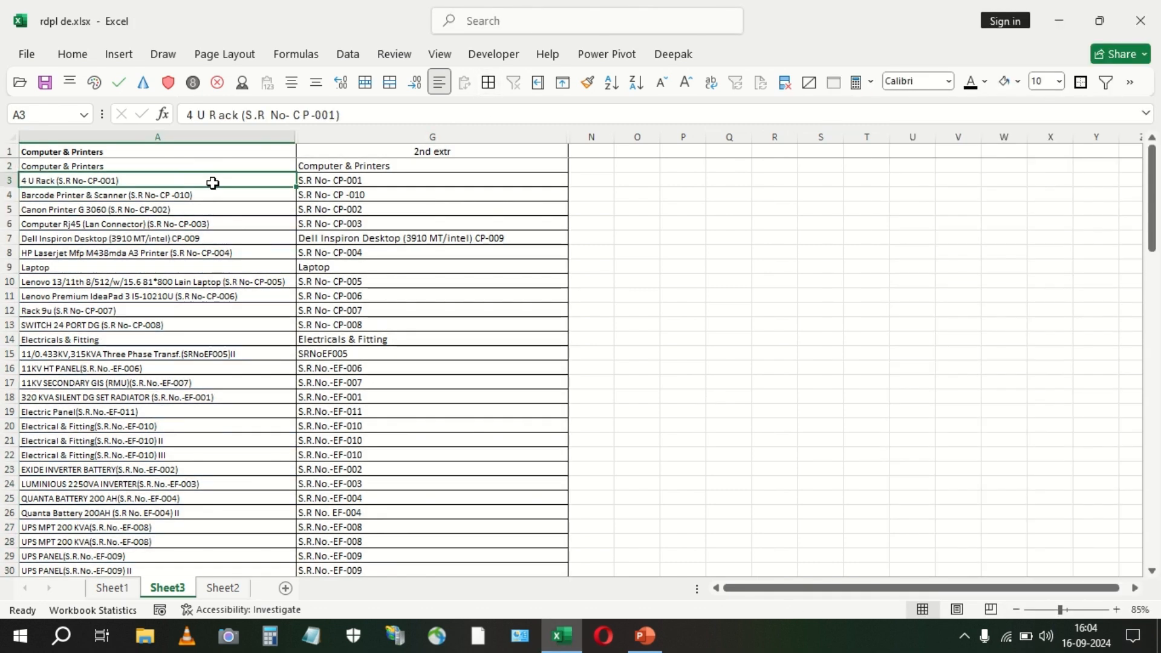
pyautogui.click(341, 164)
# Compare the column G results with the descriptions down to row 84 and widen column A slightly.
pyautogui.scroll(-6, 345, 294)
pyautogui.scroll(-15, 345, 296)
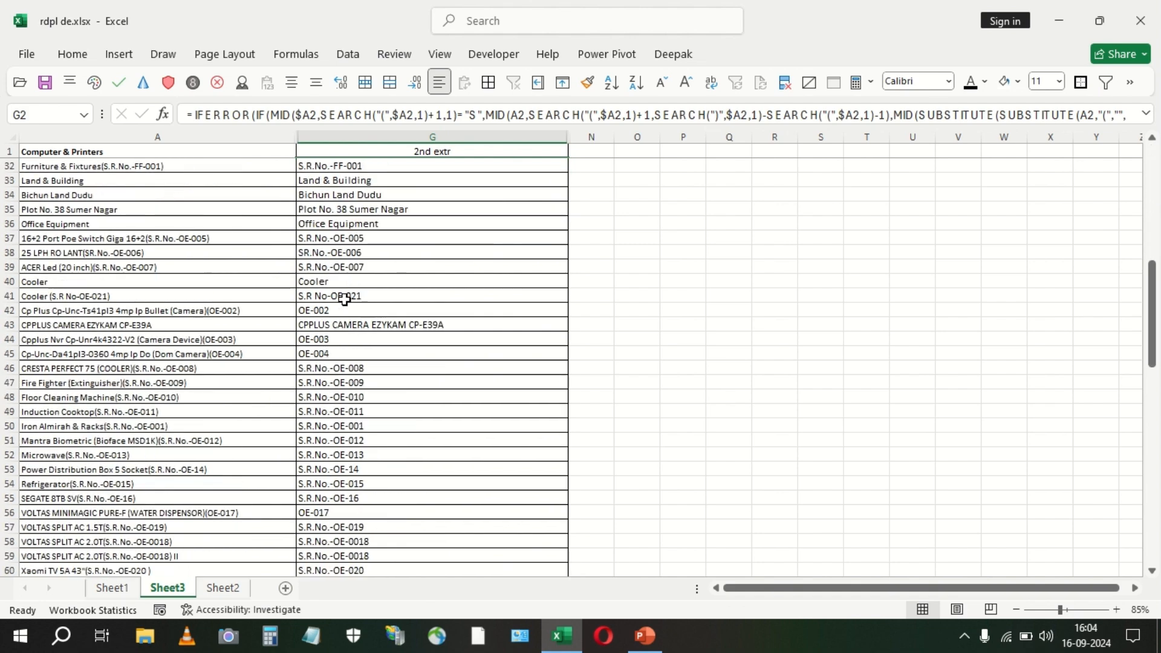
pyautogui.scroll(-4, 345, 300)
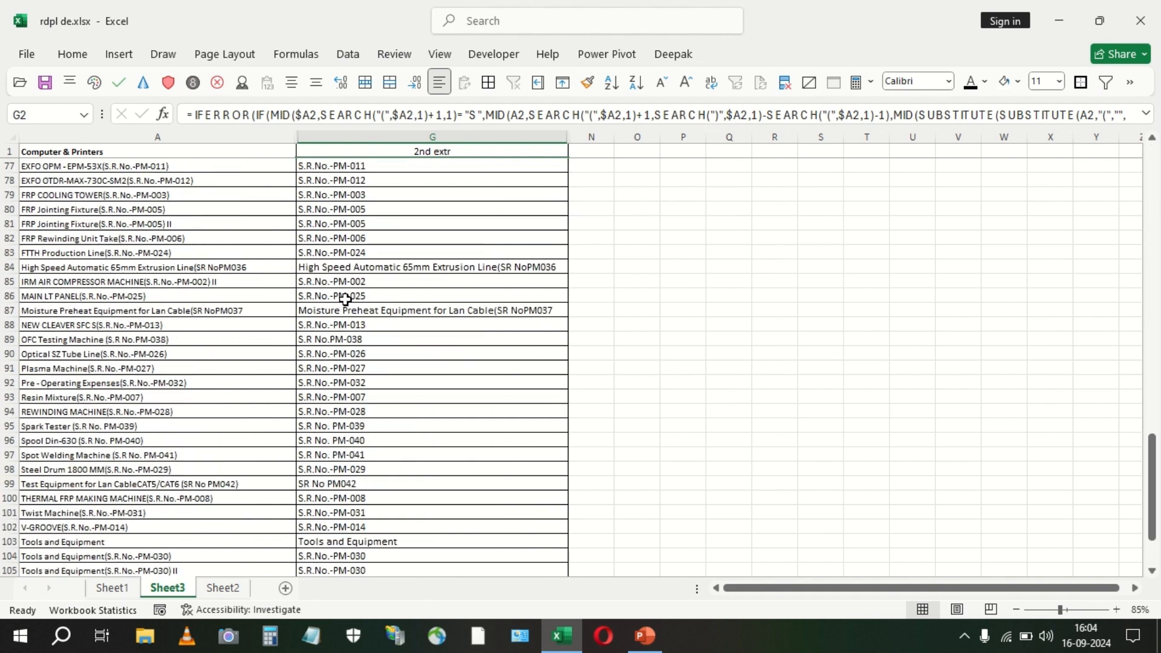
pyautogui.click(321, 267)
pyautogui.click(217, 265)
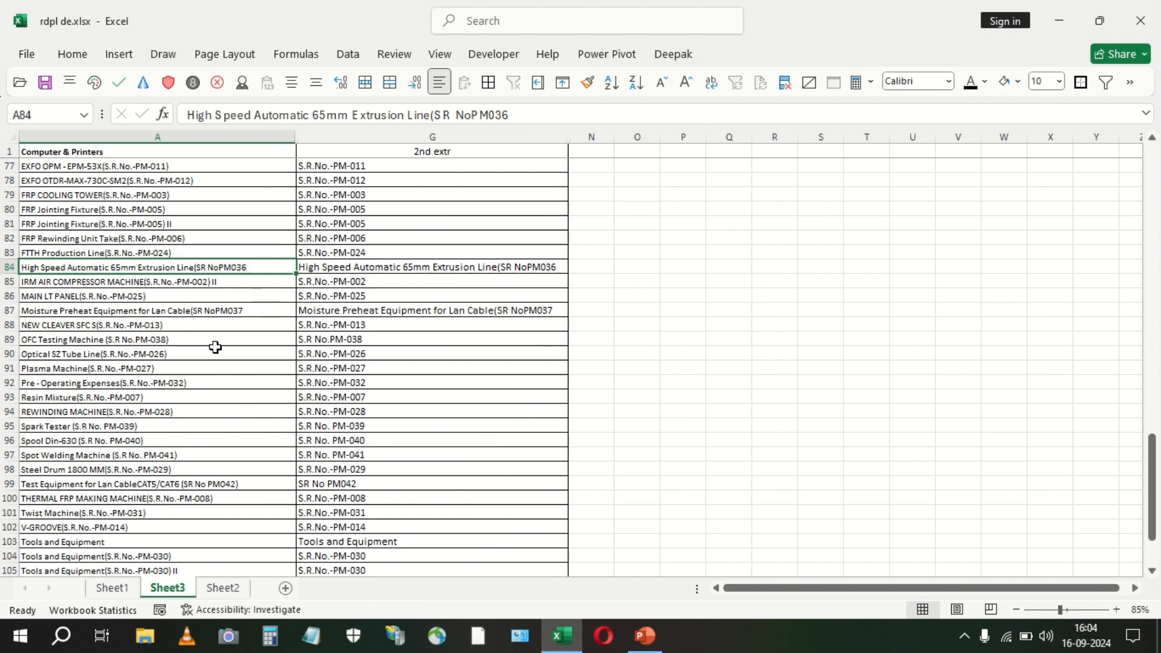
pyautogui.moveTo(296, 137); pyautogui.dragTo(318, 154)
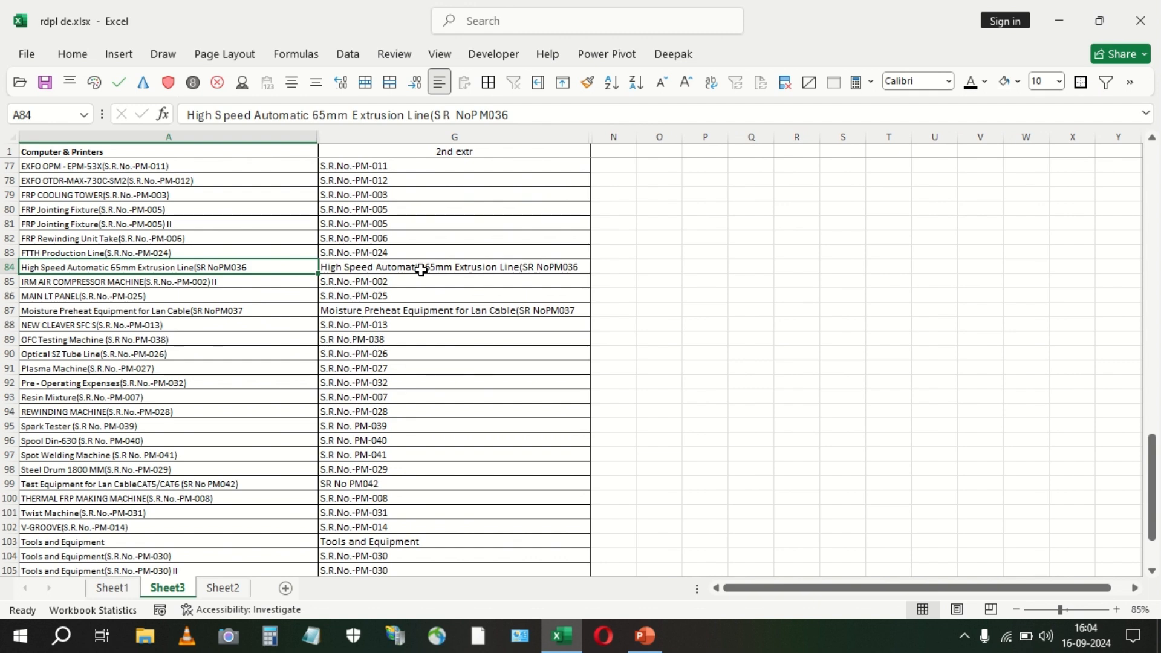
# Examine the results for rows 84 and 87 and the Tools and Equipment entries in rows 104 to 110 against their descriptions.
pyautogui.scroll(-1, 421, 269)
pyautogui.click(270, 270)
pyautogui.click(506, 269)
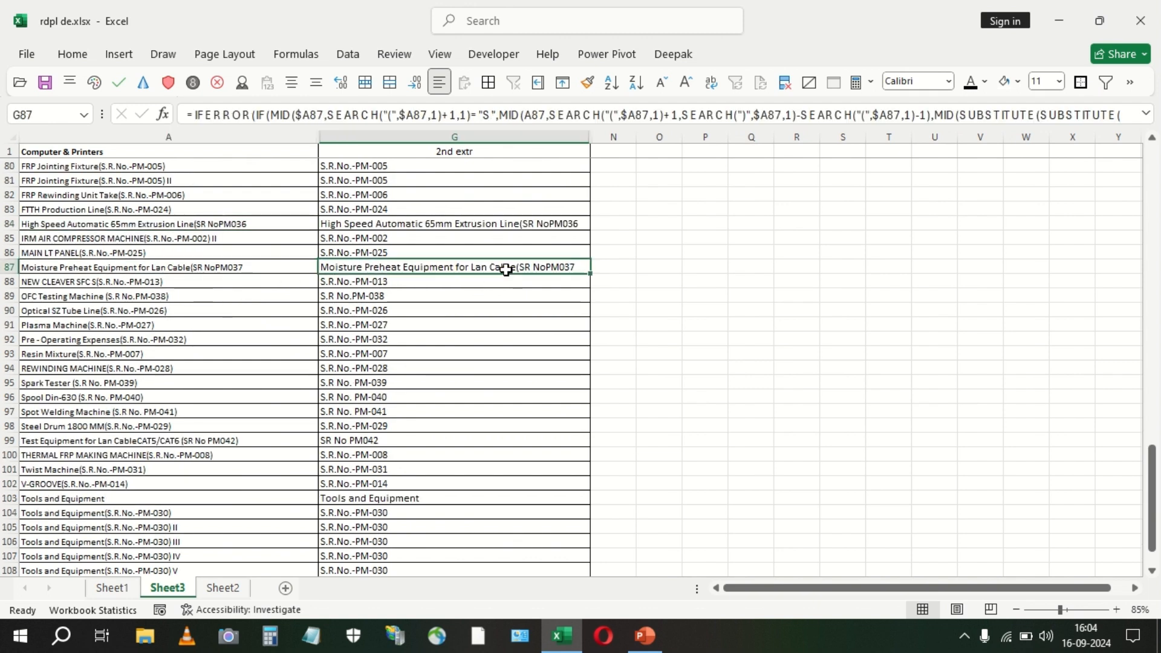
pyautogui.scroll(-4, 429, 358)
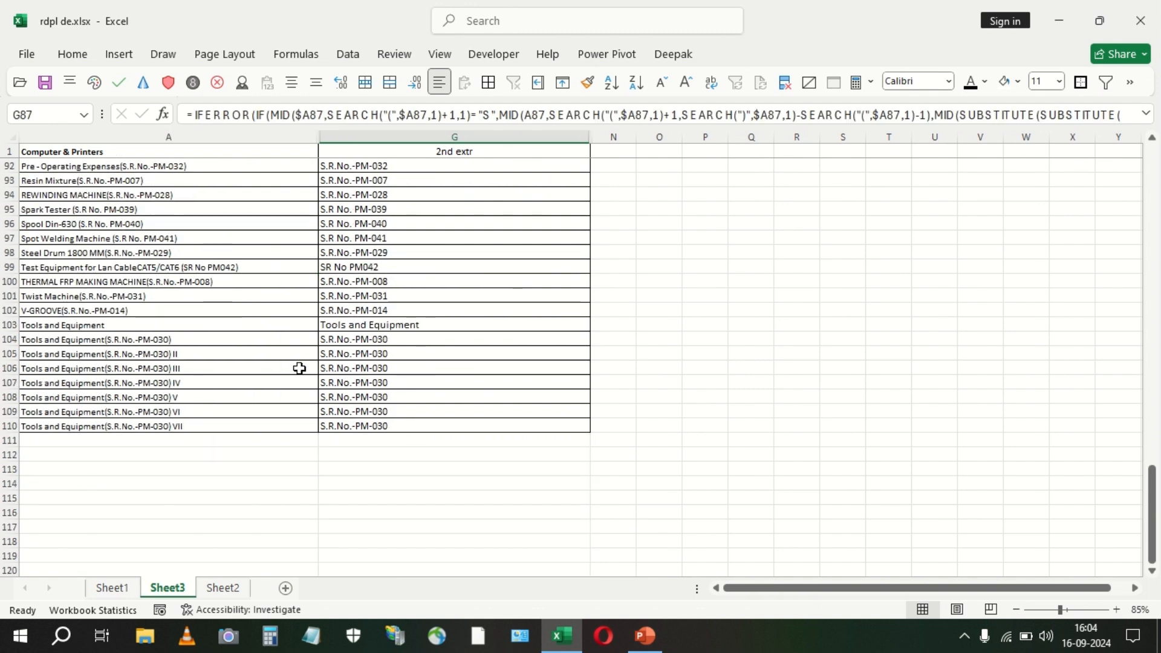
pyautogui.moveTo(156, 341); pyautogui.dragTo(162, 426)
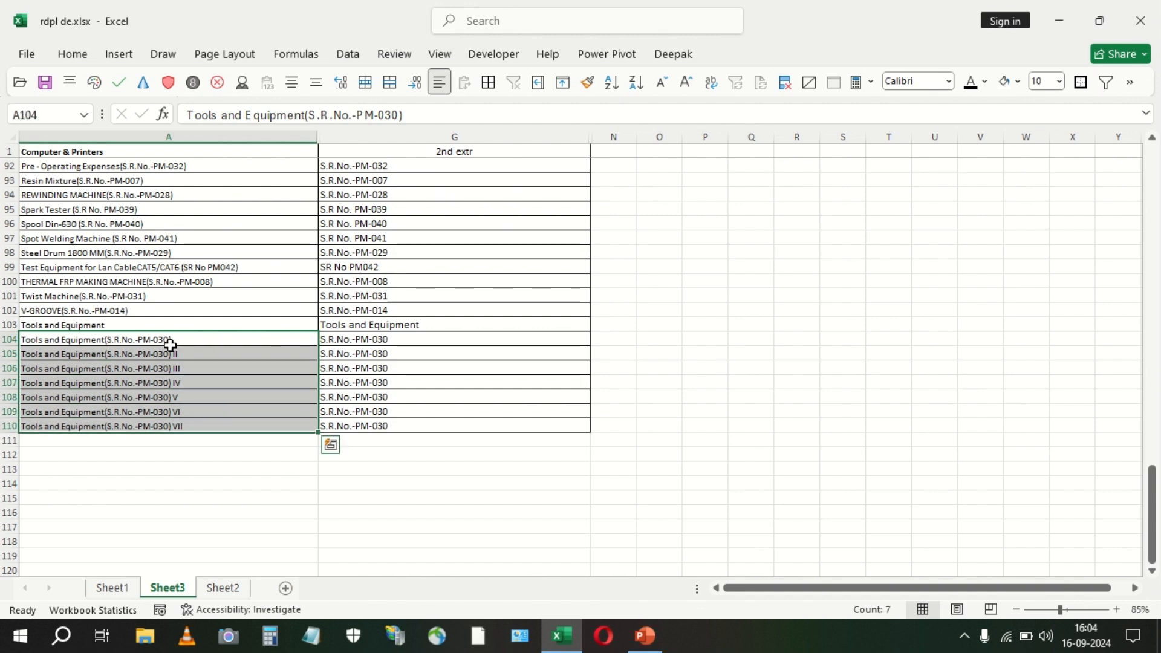
pyautogui.click(340, 280)
pyautogui.scroll(8, 342, 314)
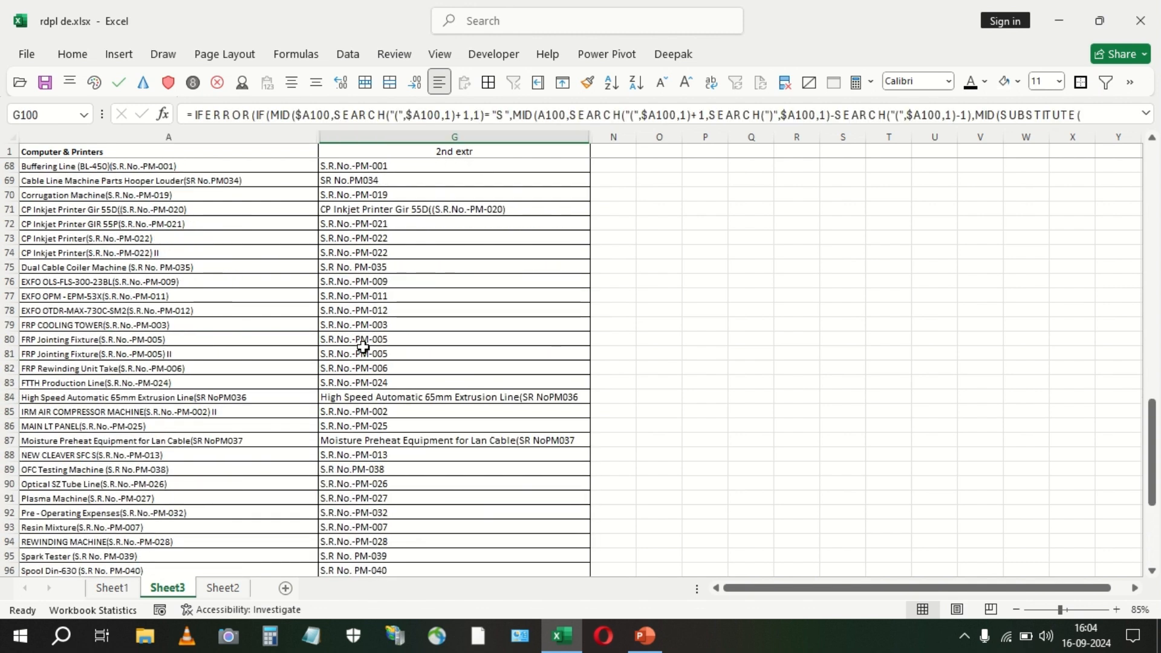
pyautogui.click(227, 400)
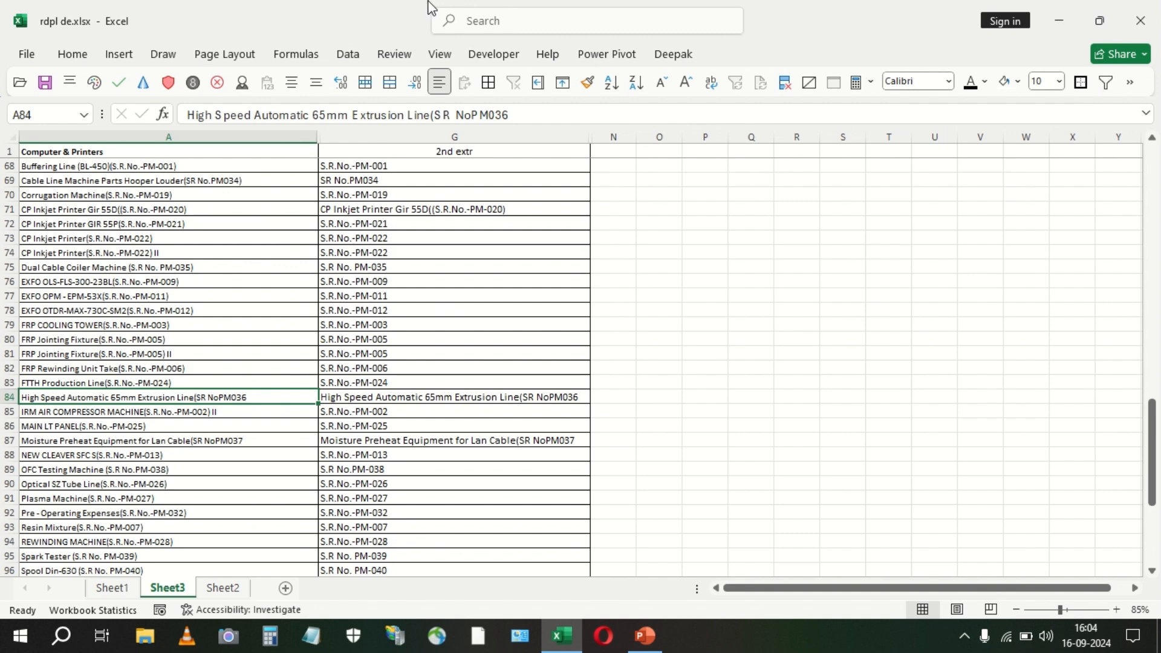
# Enter =SUBSTITUTE($G71,"(","",1) in cell N71 to remove the first opening bracket, and fit column N to its content.
pyautogui.moveTo(430, 5)
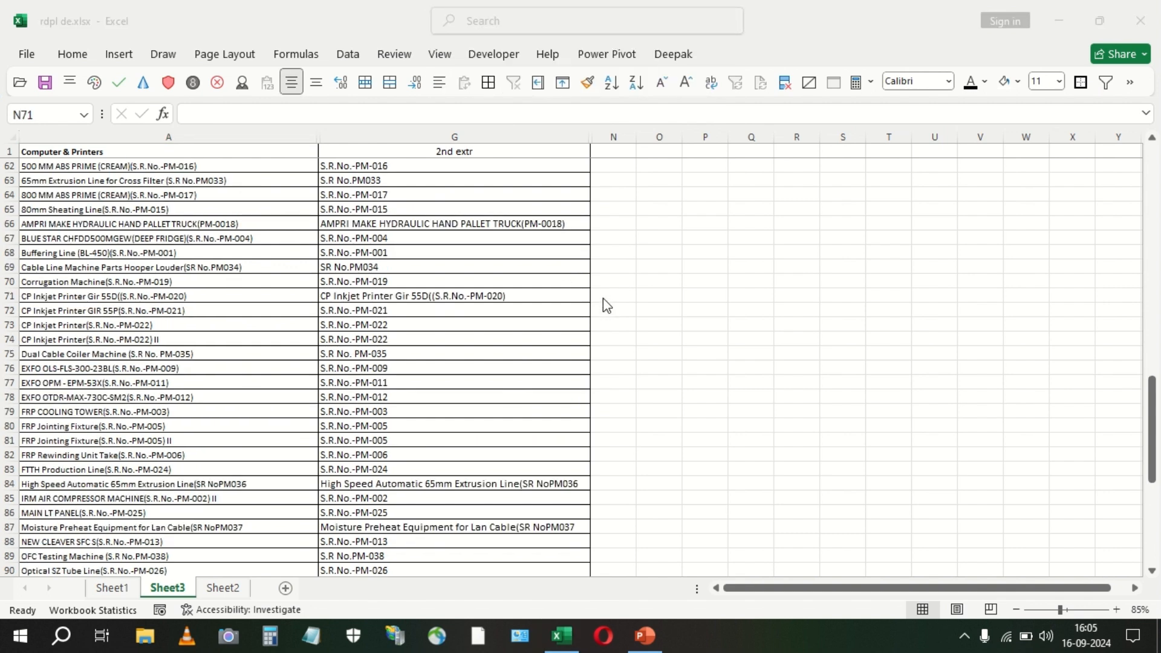
pyautogui.click(605, 300)
pyautogui.write('=')
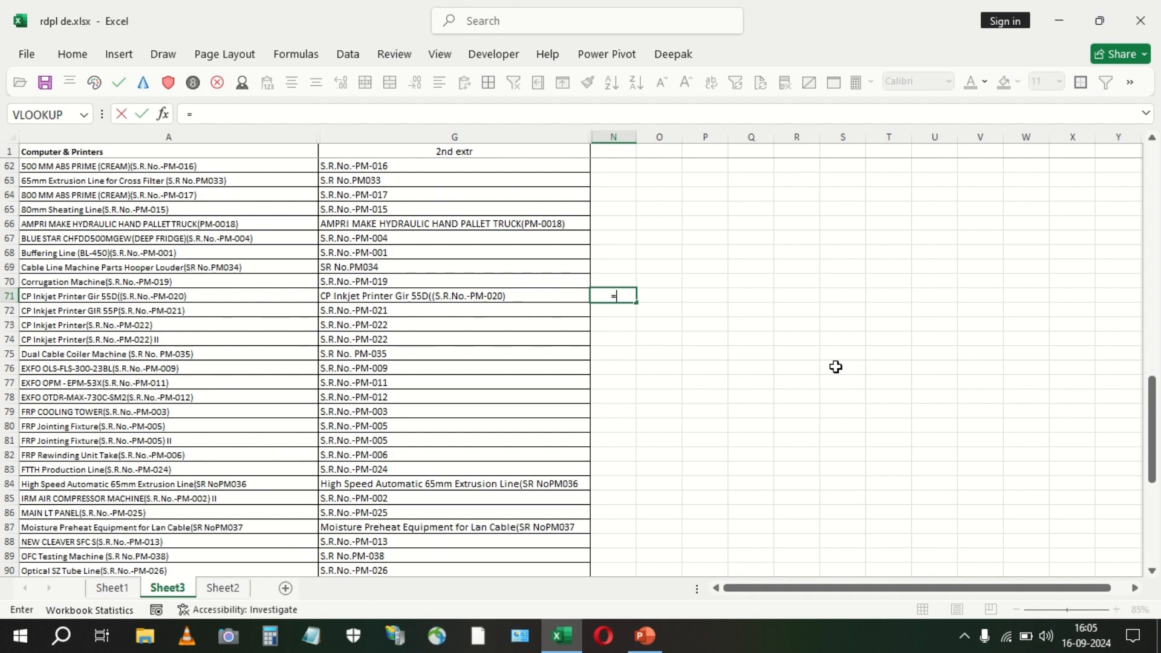
pyautogui.write('sub')
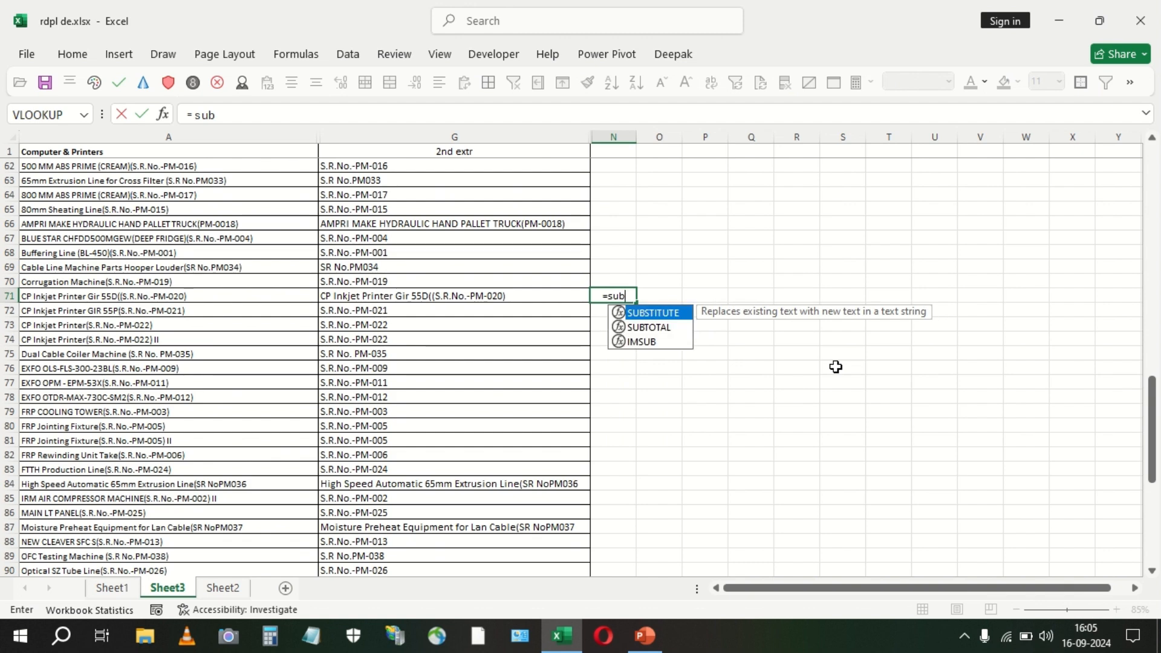
pyautogui.press('Tab')
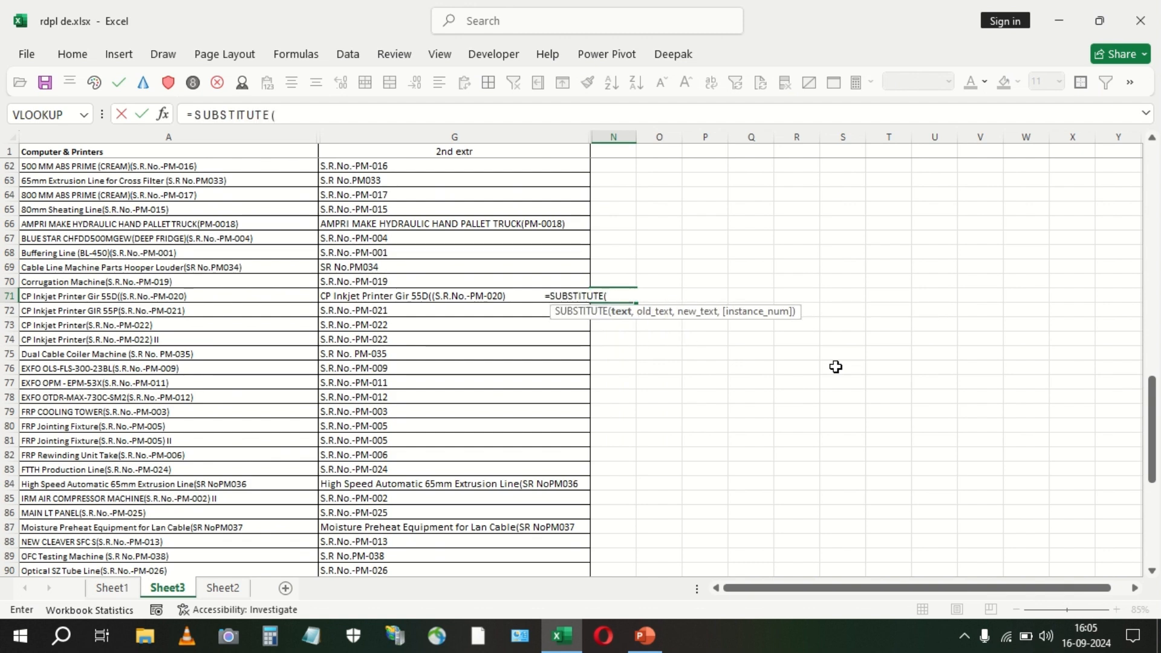
pyautogui.press('Left')
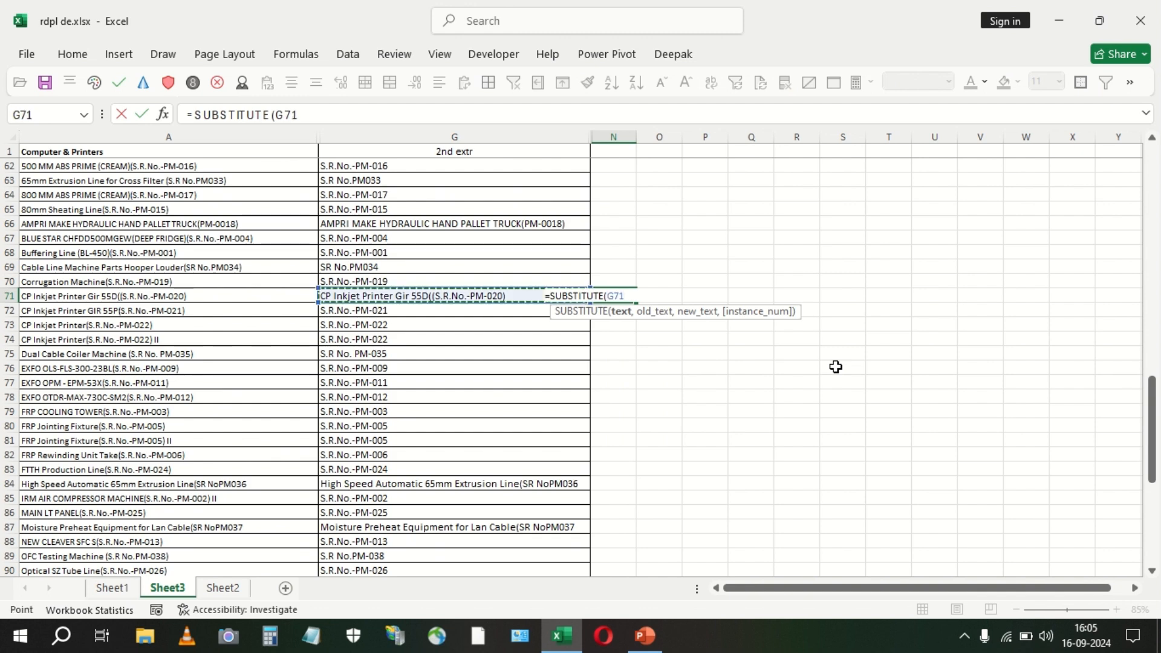
pyautogui.press('F4')
pyautogui.press('F4')
pyautogui.press('F4')
pyautogui.write(',')
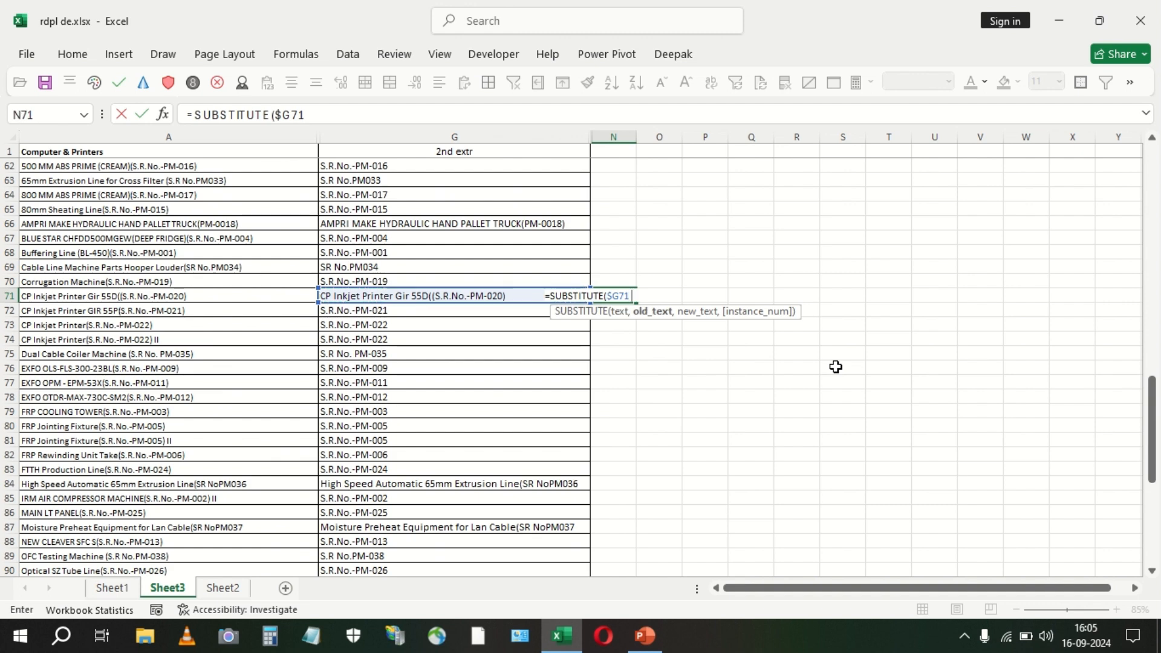
pyautogui.write('"(",')
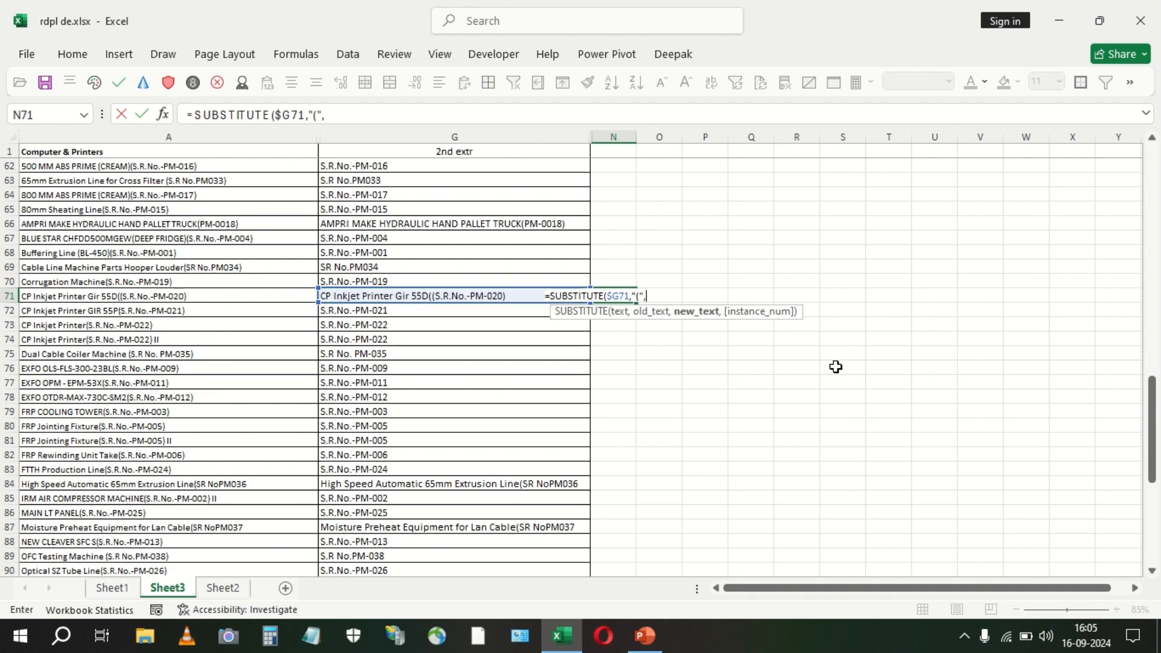
pyautogui.write('"",')
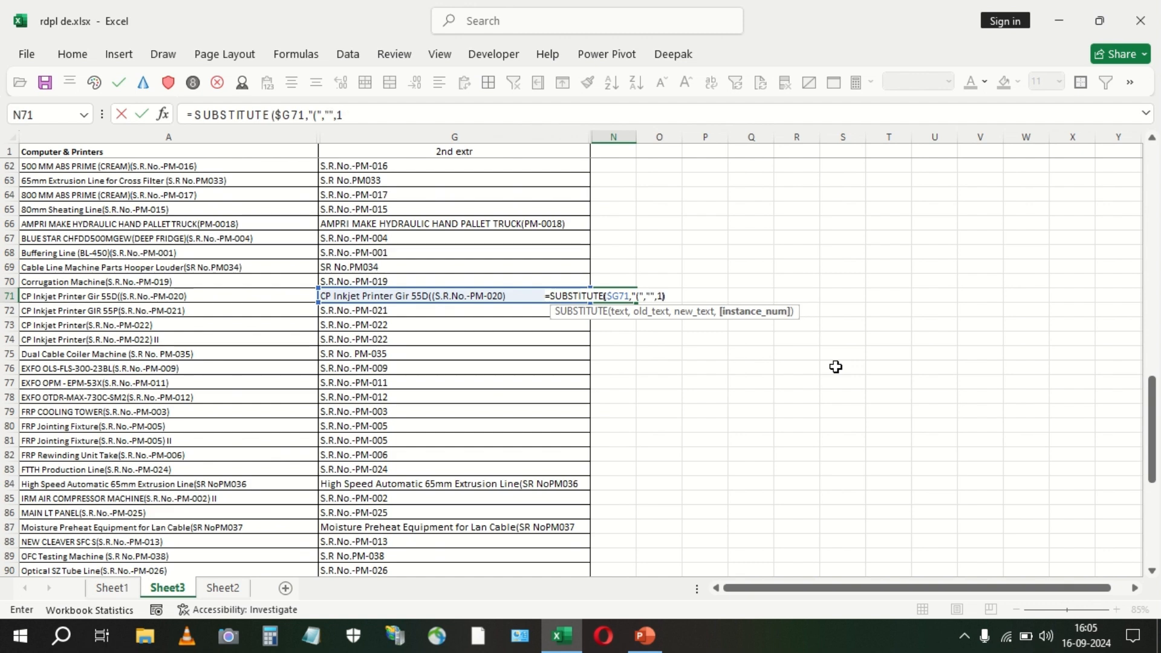
pyautogui.write('1)')
pyautogui.press('Return')
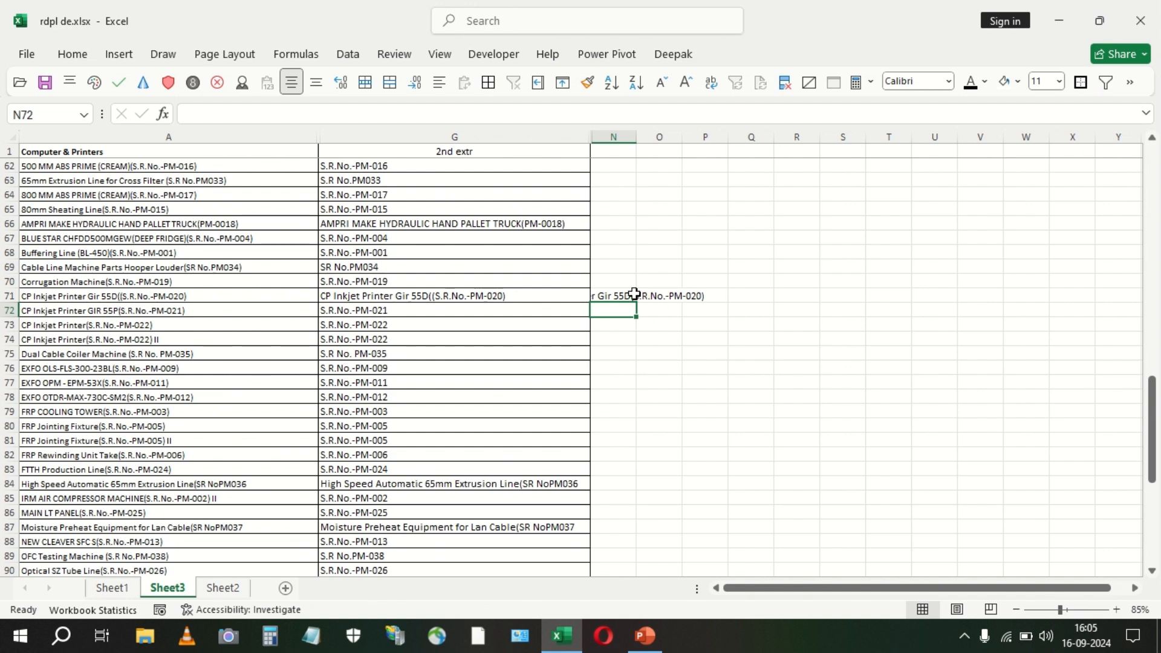
pyautogui.click(633, 295)
pyautogui.doubleClick(634, 134)
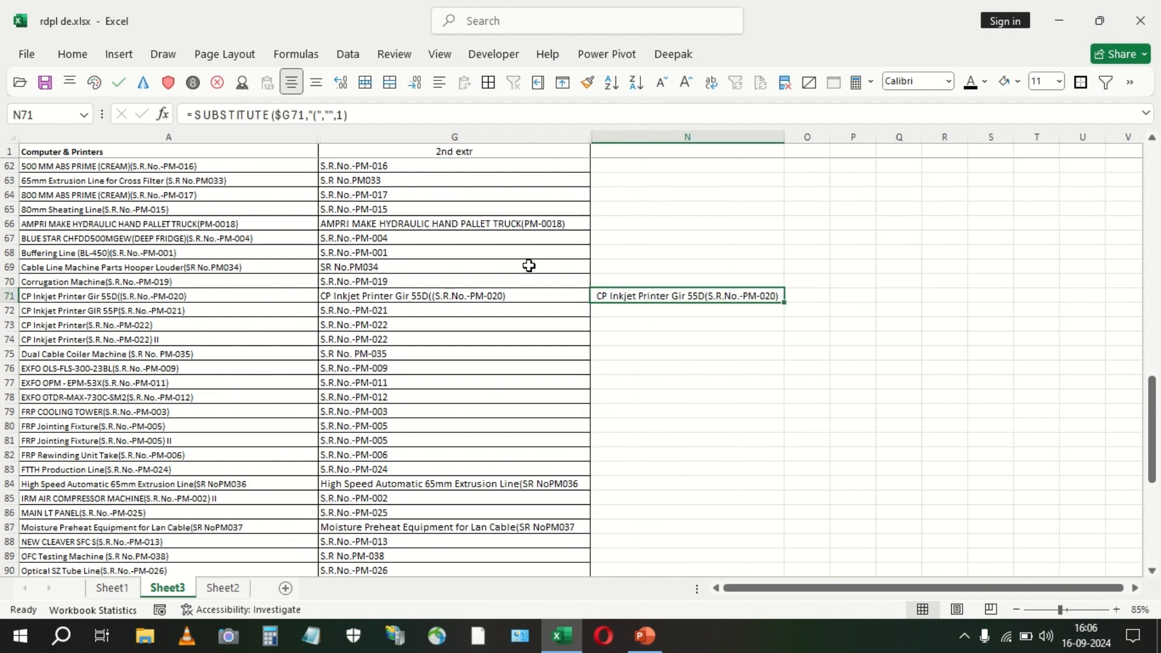
# Wrap the N71 formula as =SEARCH("(",SUBSTITUTE($G71,"(","",1),1), copying the SUBSTITUTE part for reuse.
pyautogui.click(196, 114)
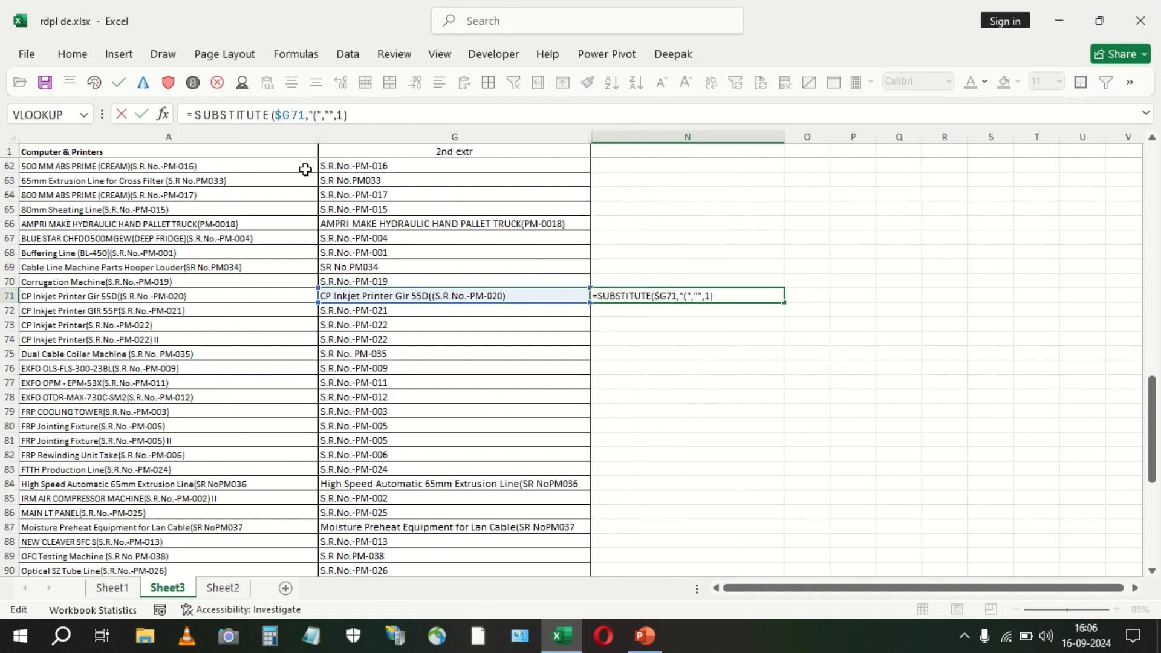
pyautogui.write('se')
pyautogui.press('Tab')
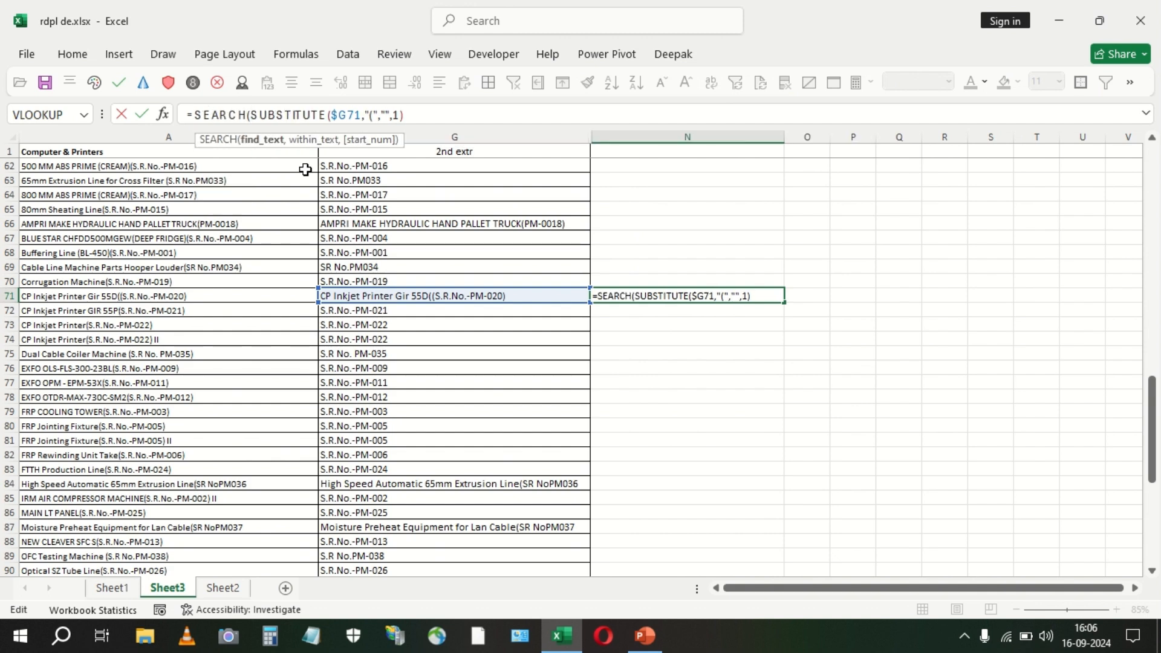
pyautogui.write('"(",')
pyautogui.hotkey('shift', 'End')
pyautogui.hotkey('ctrl', 'c')
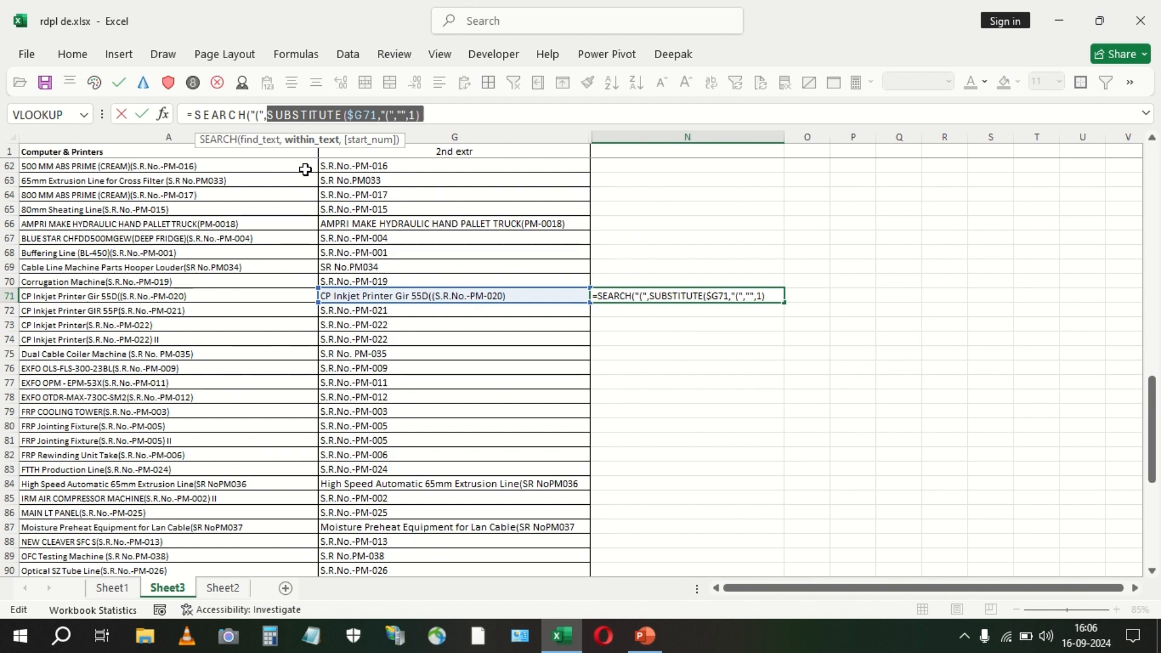
pyautogui.press('End')
pyautogui.write(',')
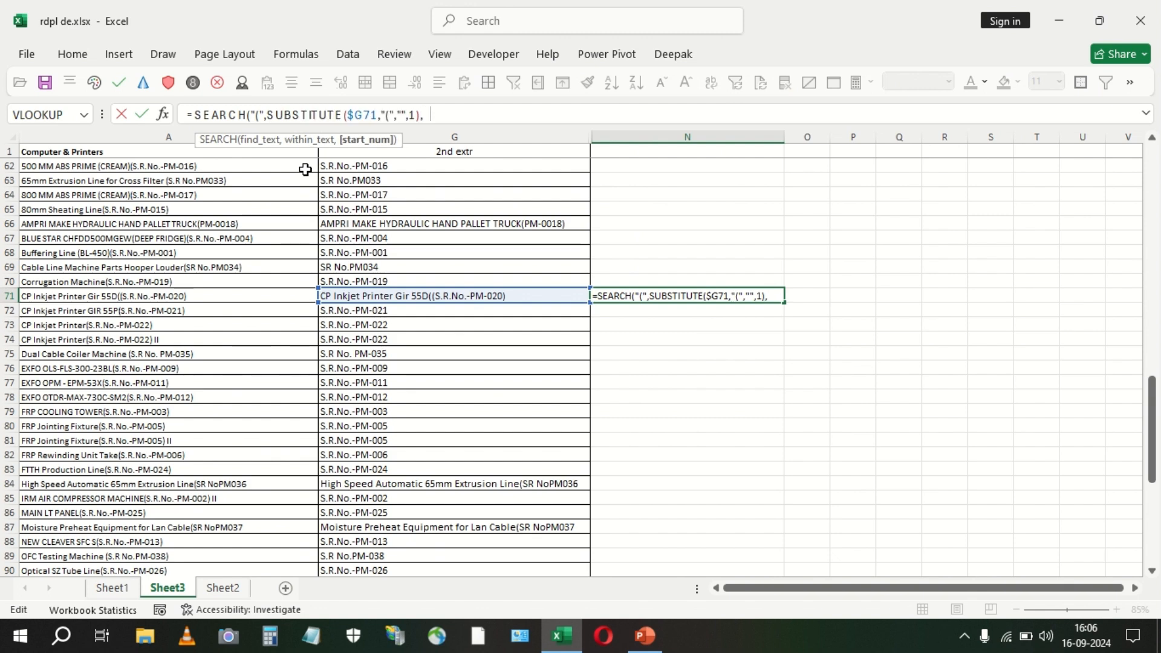
pyautogui.press('Return')
pyautogui.press('Up')
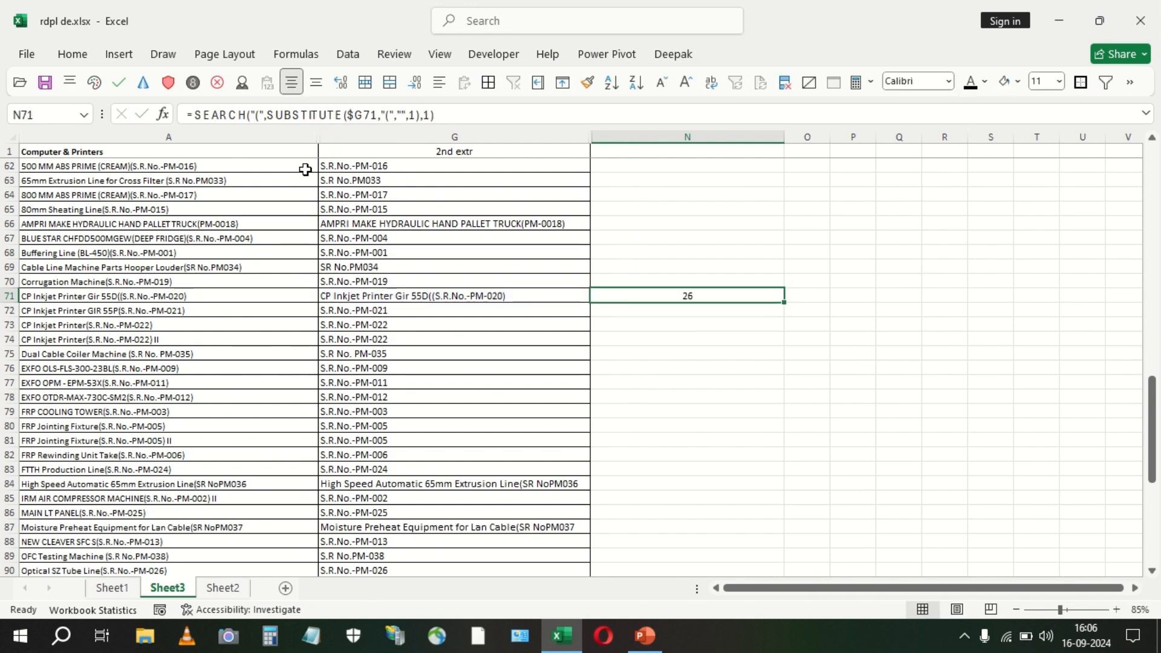
# Insert a second SEARCH function in front of the existing SEARCH in the N71 formula.
pyautogui.click(196, 115)
pyautogui.write('sea')
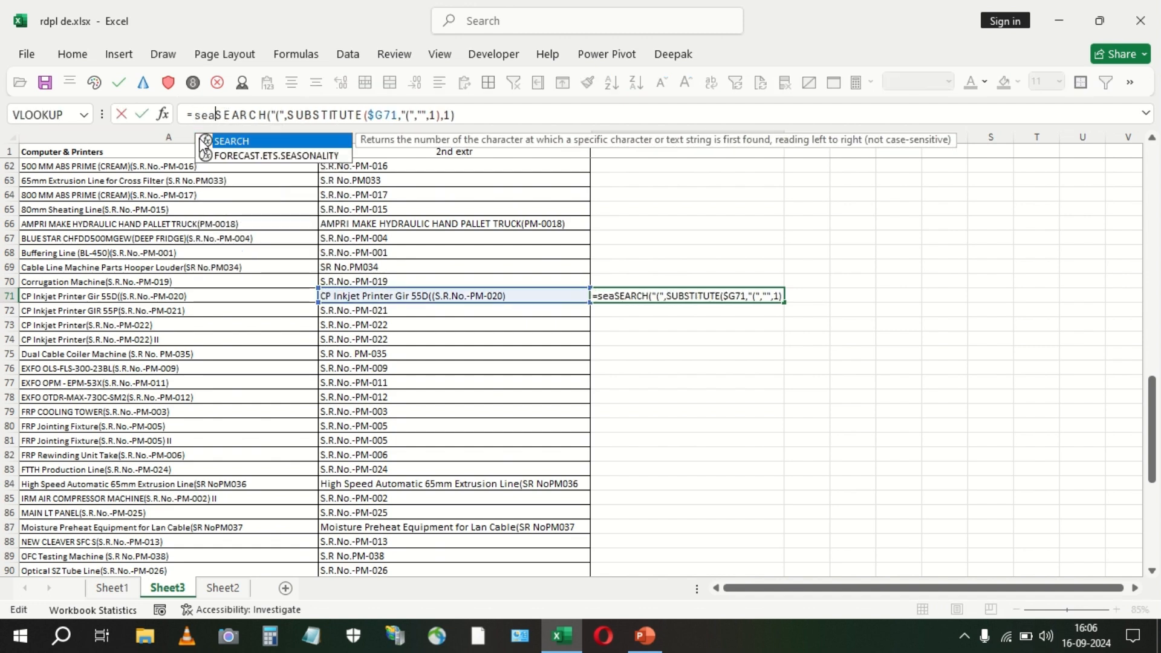
pyautogui.doubleClick(204, 141)
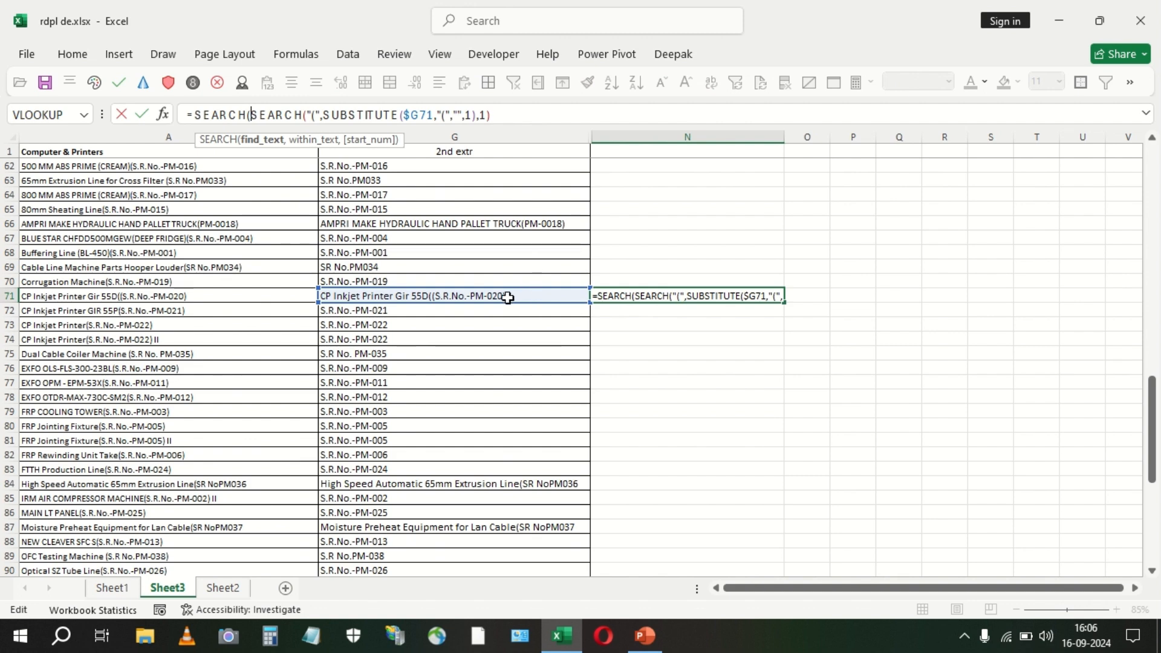
pyautogui.hotkey('ctrl', 'v')
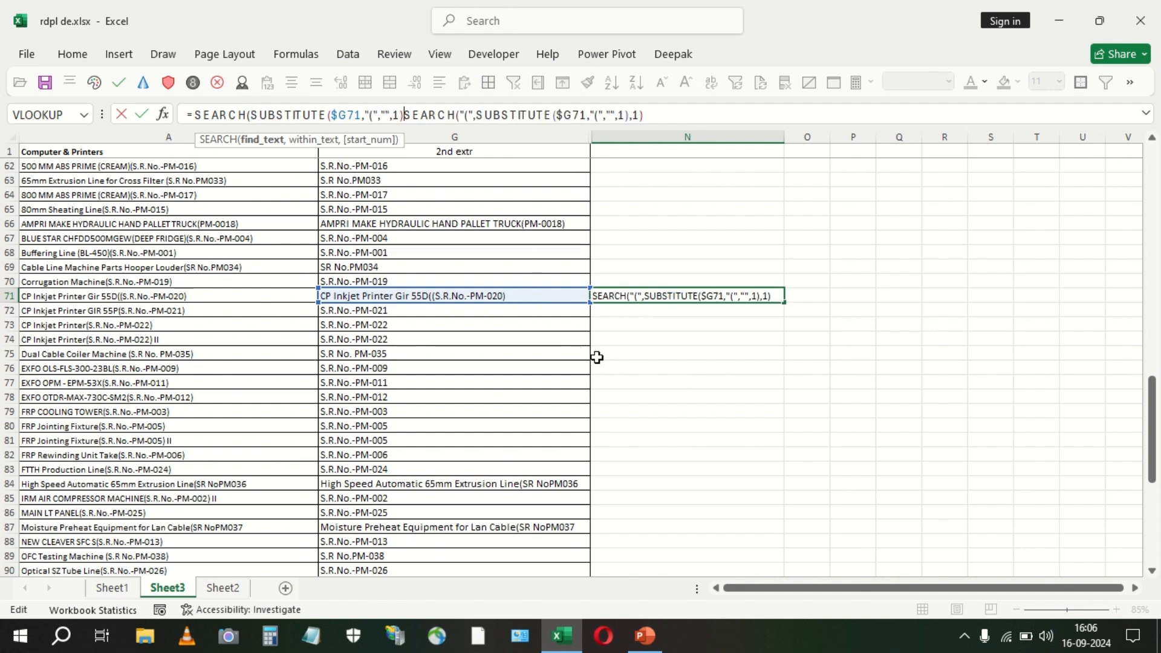
pyautogui.press('BackSpace')
pyautogui.press('BackSpace')
pyautogui.press('BackSpace')
pyautogui.press('BackSpace')
pyautogui.press('BackSpace')
pyautogui.press('BackSpace')
pyautogui.press('BackSpace')
pyautogui.press('BackSpace')
pyautogui.press('BackSpace')
pyautogui.press('BackSpace')
pyautogui.press('BackSpace')
pyautogui.press('BackSpace')
pyautogui.press('BackSpace')
pyautogui.press('BackSpace')
pyautogui.press('BackSpace')
pyautogui.press('BackSpace')
pyautogui.press('BackSpace')
pyautogui.press('BackSpace')
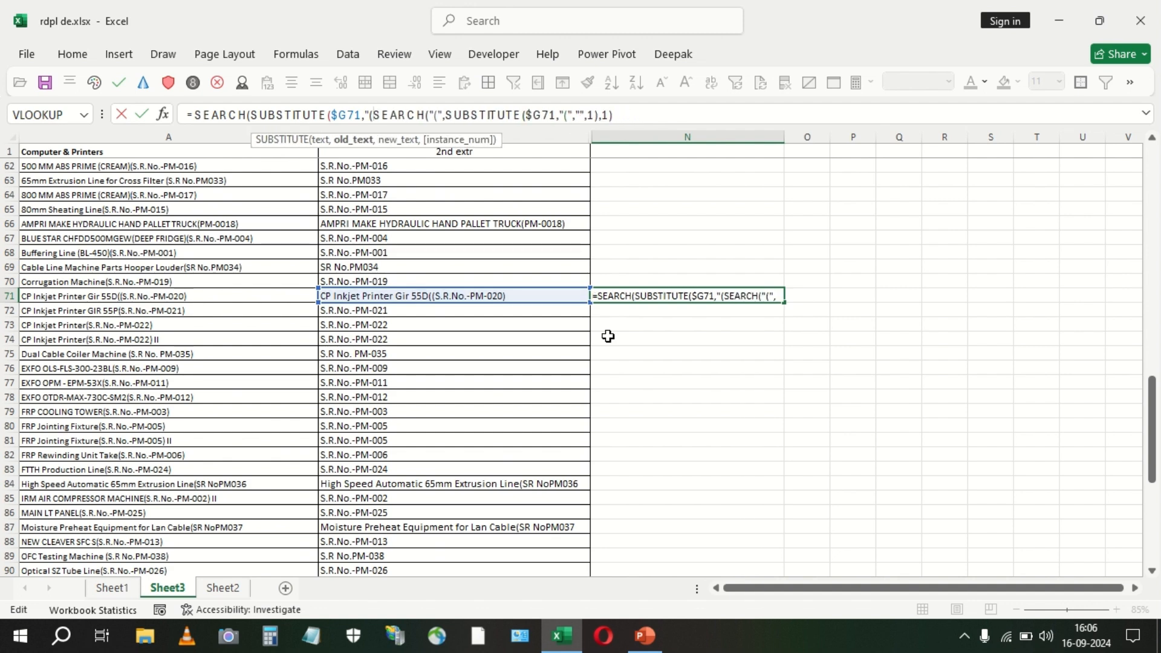
pyautogui.press('BackSpace')
pyautogui.press('BackSpace')
pyautogui.press('BackSpace')
pyautogui.press('BackSpace')
pyautogui.press('BackSpace')
pyautogui.press('BackSpace')
pyautogui.press('BackSpace')
pyautogui.press('BackSpace')
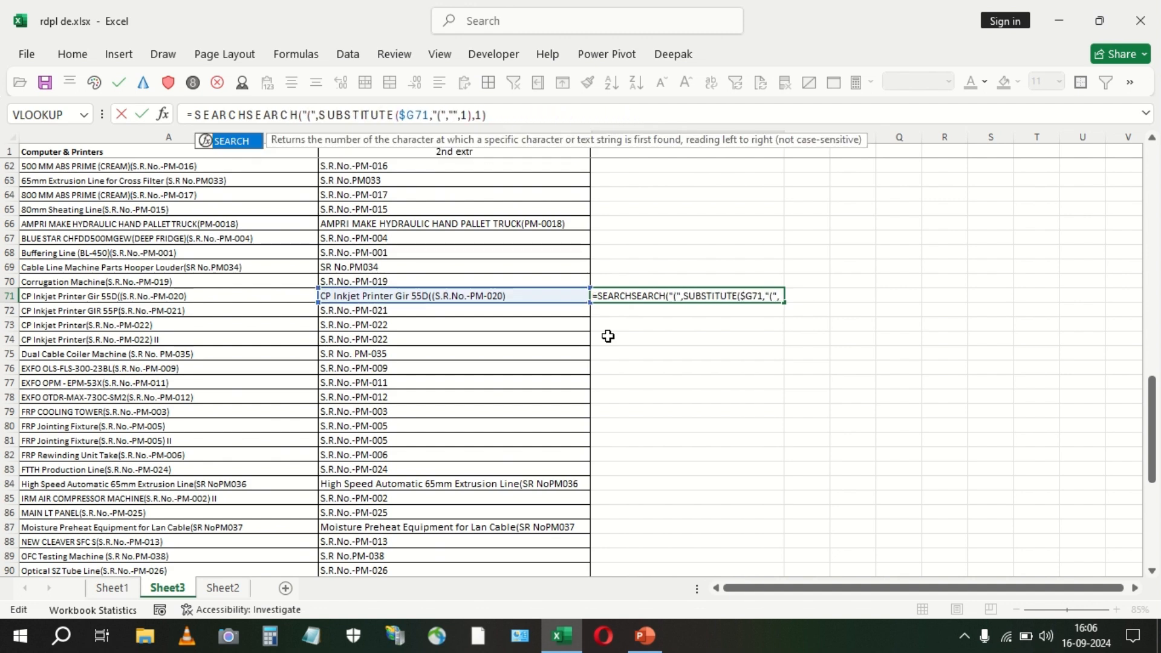
# Complete the leading part as SEARCH(")",SUBSTITUTE($G71,"(","",1),1) and subtract the existing "(" search from it in N71.
pyautogui.write('(")')
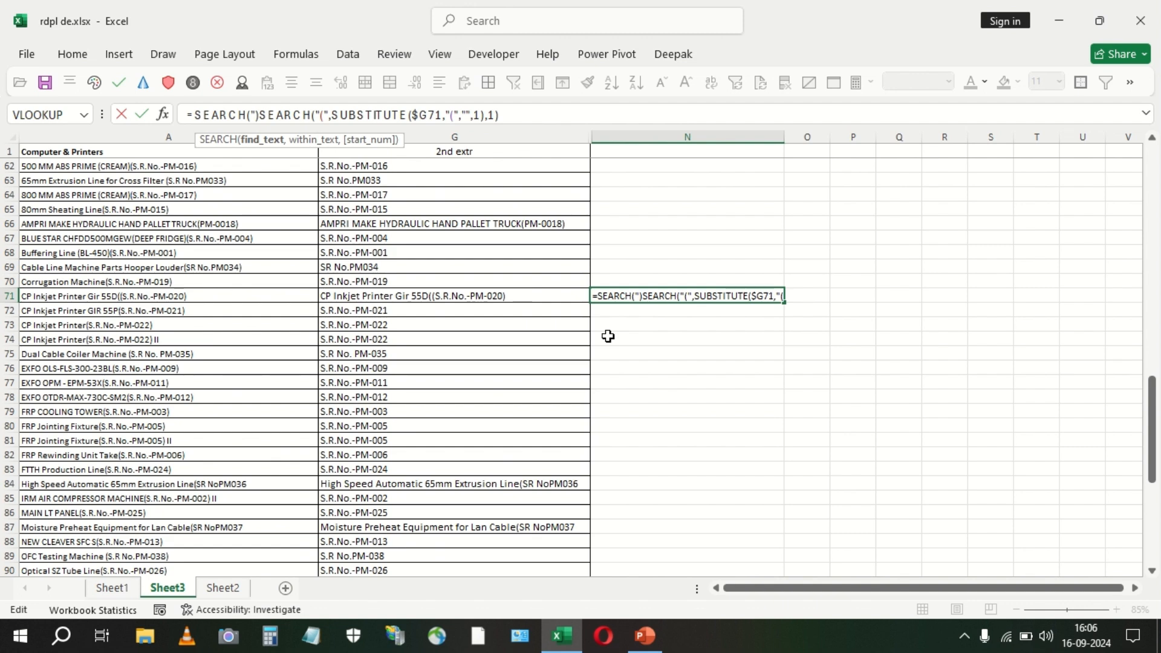
pyautogui.write('",')
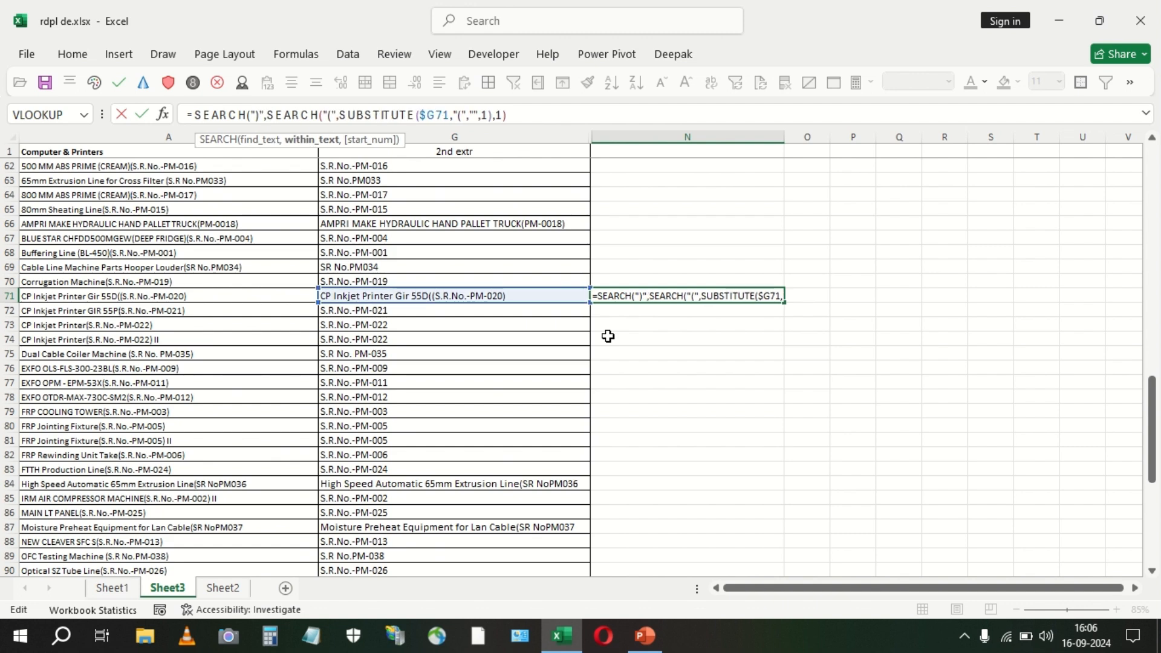
pyautogui.write('SUBSTITUTE($G71,"(","",1)')
pyautogui.write(',1)-')
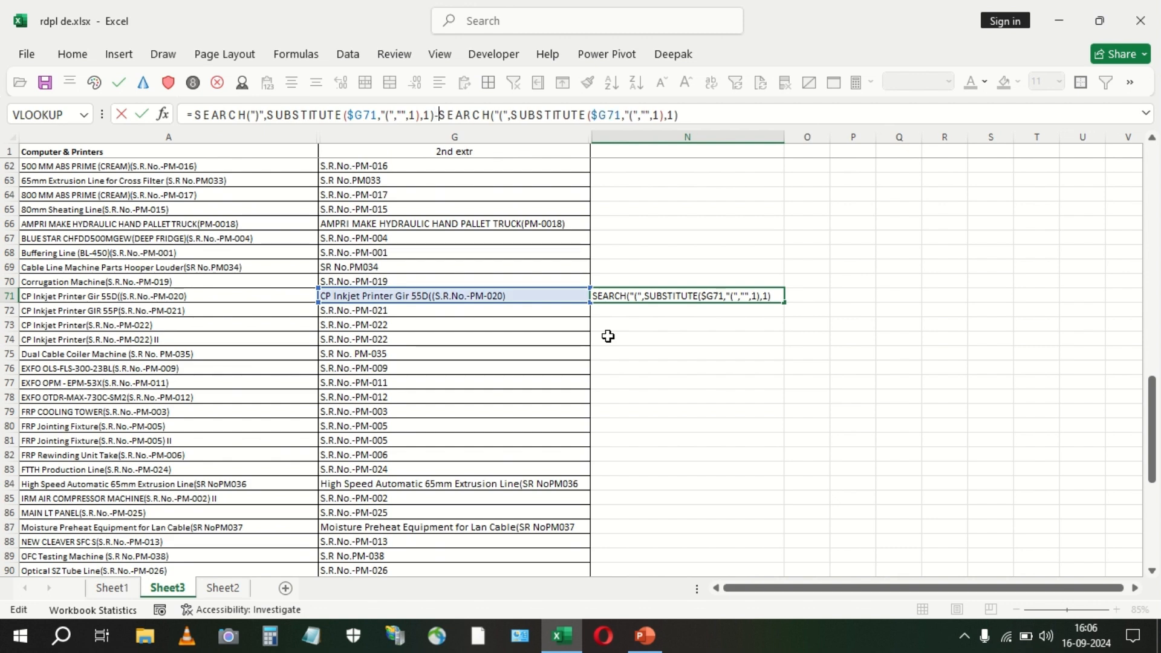
pyautogui.hotkey('ctrl', 'Return')
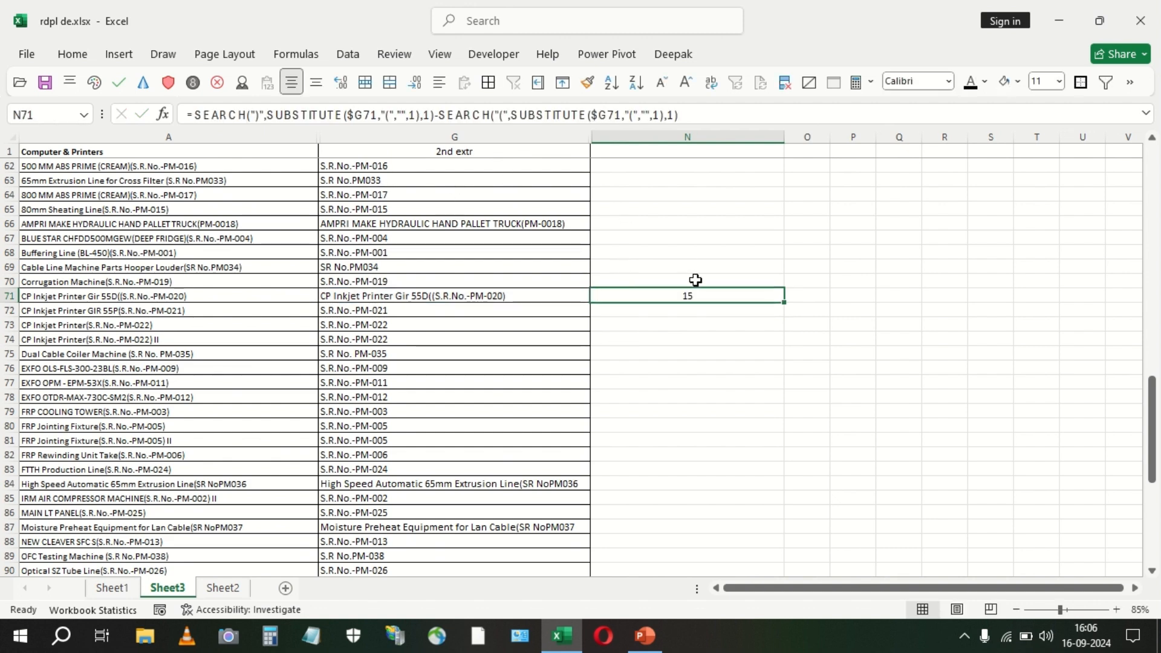
# Start a MID function around the N71 formula with SUBSTITUTE($G71,"(","",1) as its text argument.
pyautogui.click(199, 115)
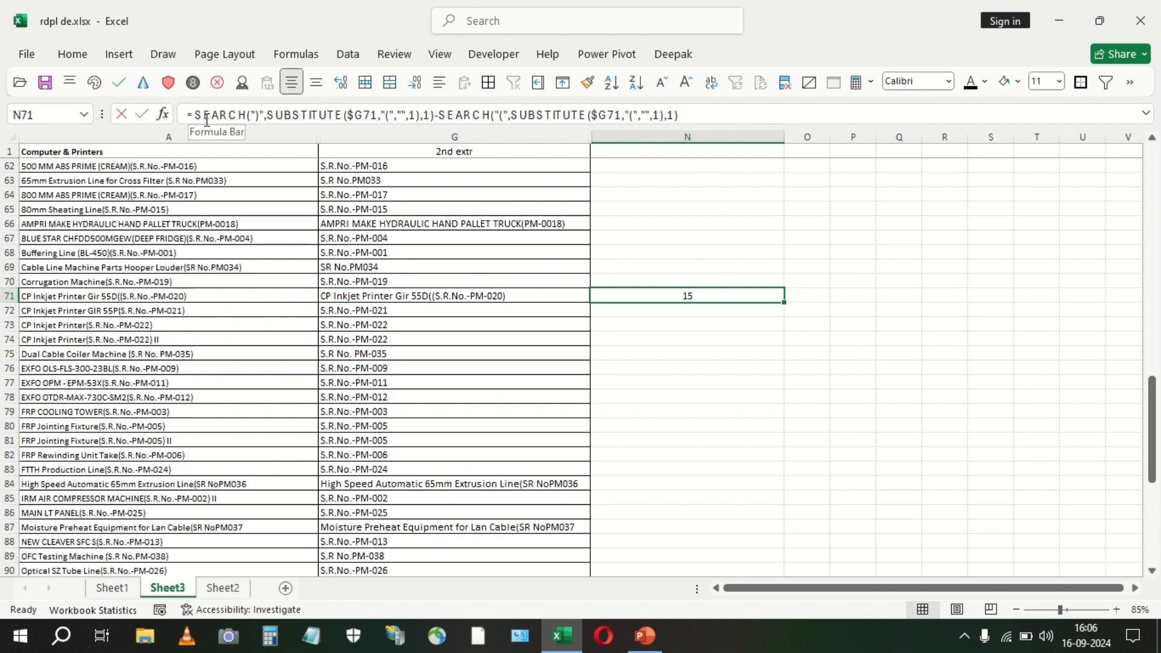
pyautogui.write('MID(')
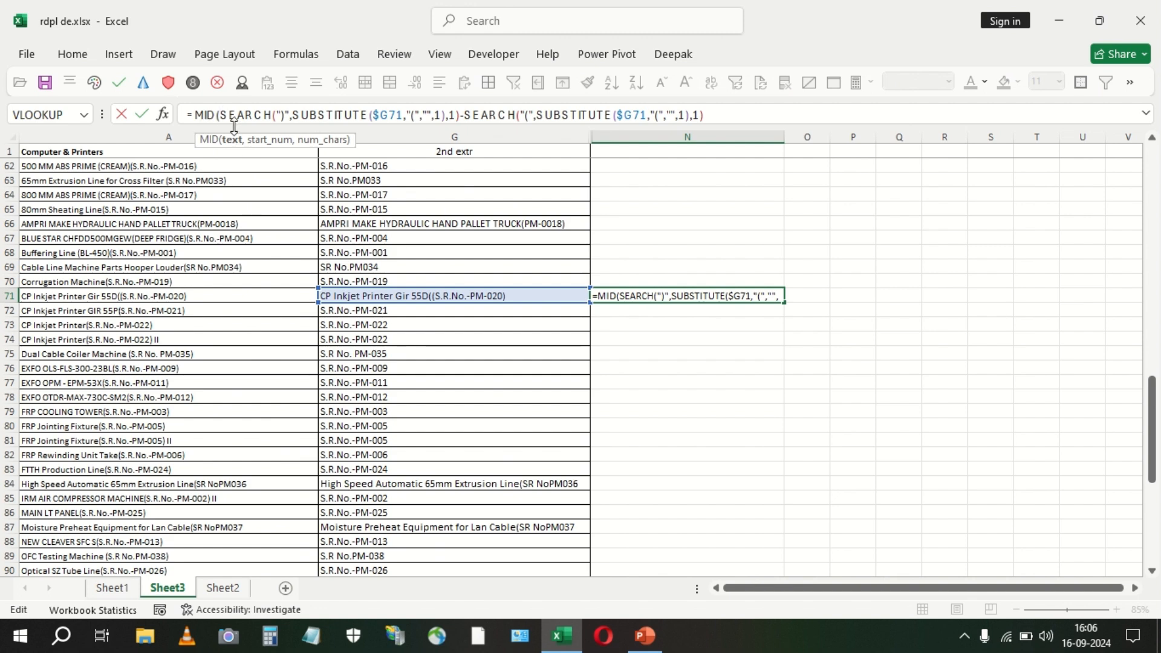
pyautogui.write('SUBSTITUTE($G71,"(","",1)')
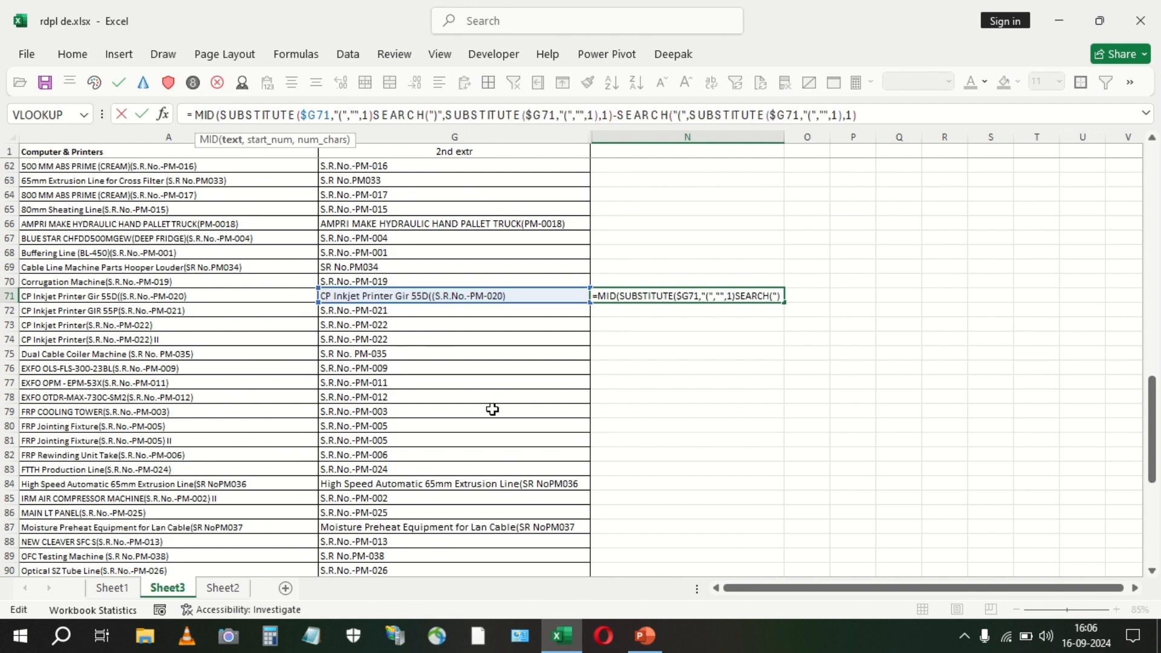
pyautogui.write(',')
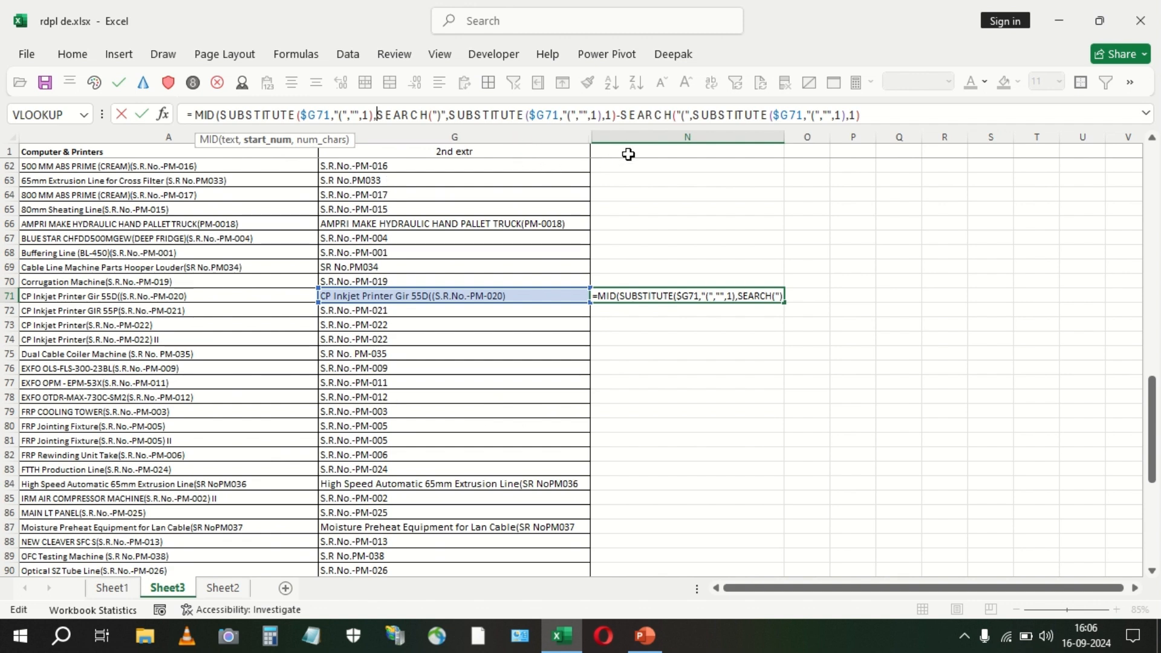
pyautogui.click(621, 115)
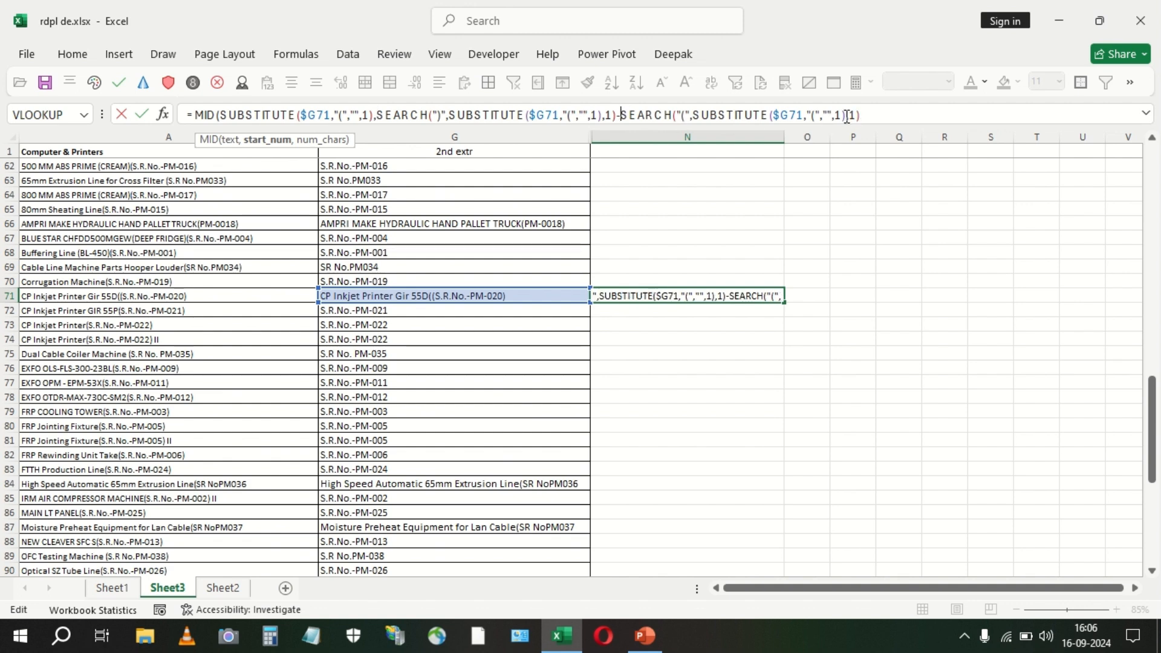
pyautogui.keyDown('shift'); pyautogui.click(847, 115); pyautogui.keyUp('shift')
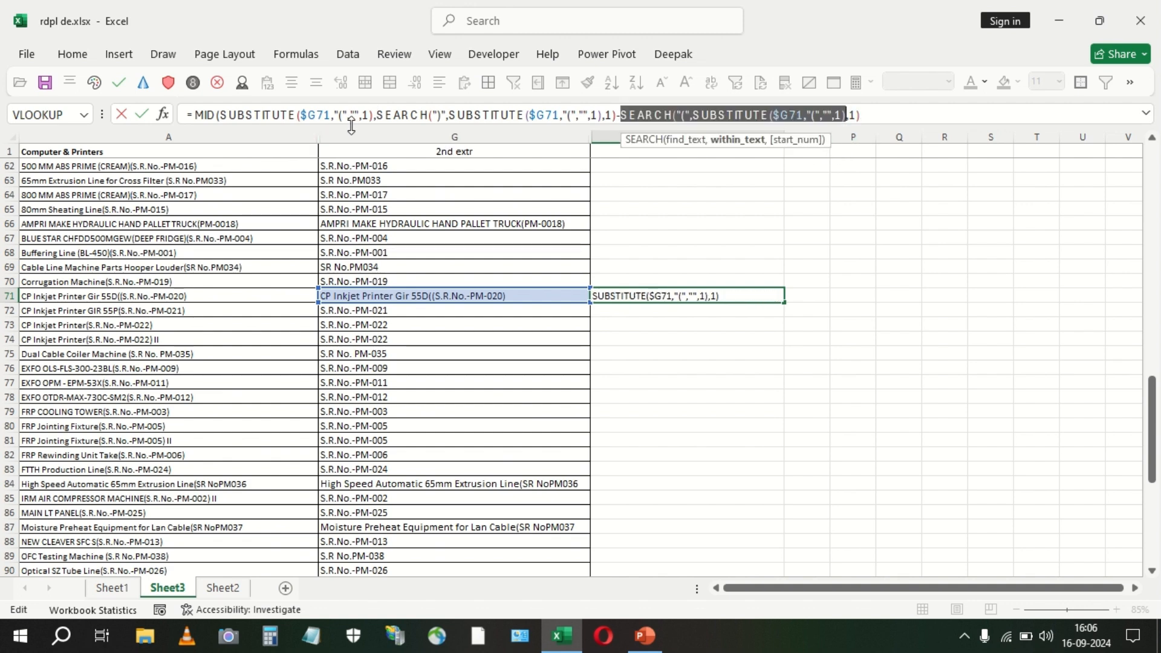
pyautogui.click(222, 115)
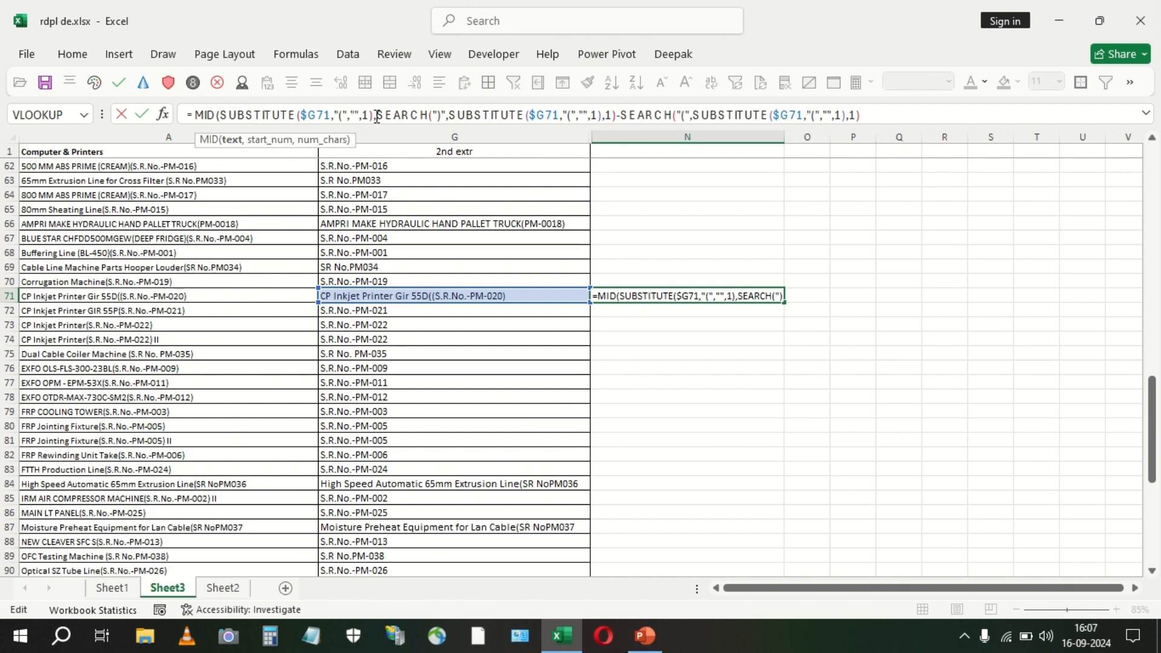
pyautogui.click(376, 115)
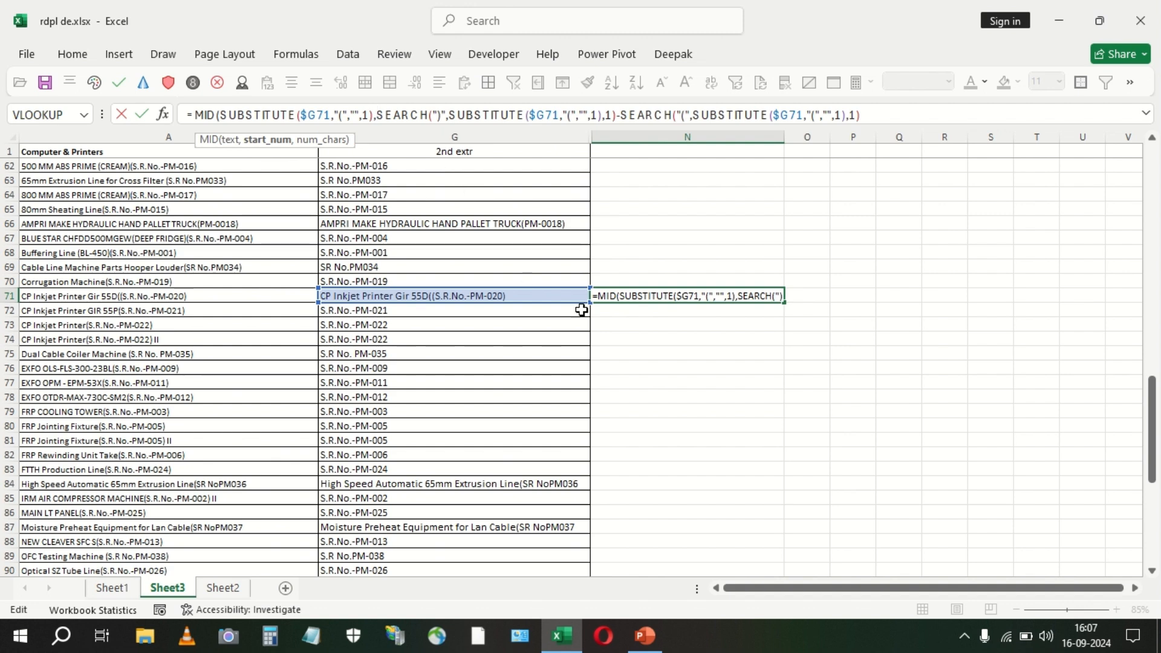
pyautogui.write('SEARCH("(",SUBSTITUTE($G71,"(","",1)+')
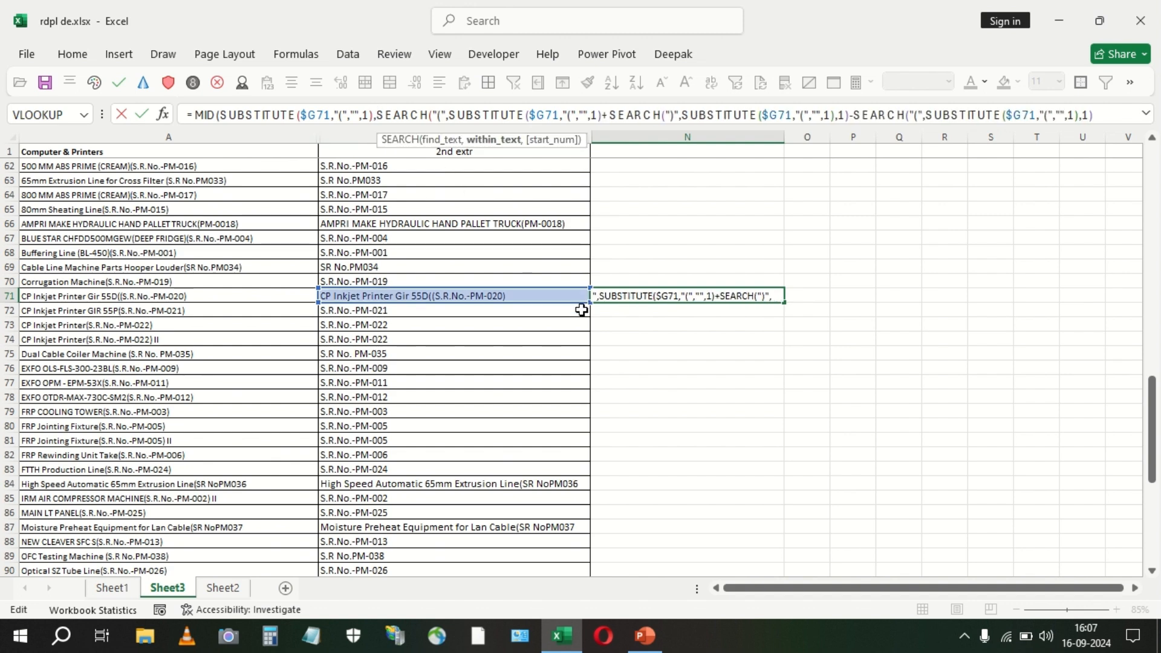
pyautogui.write('1,')
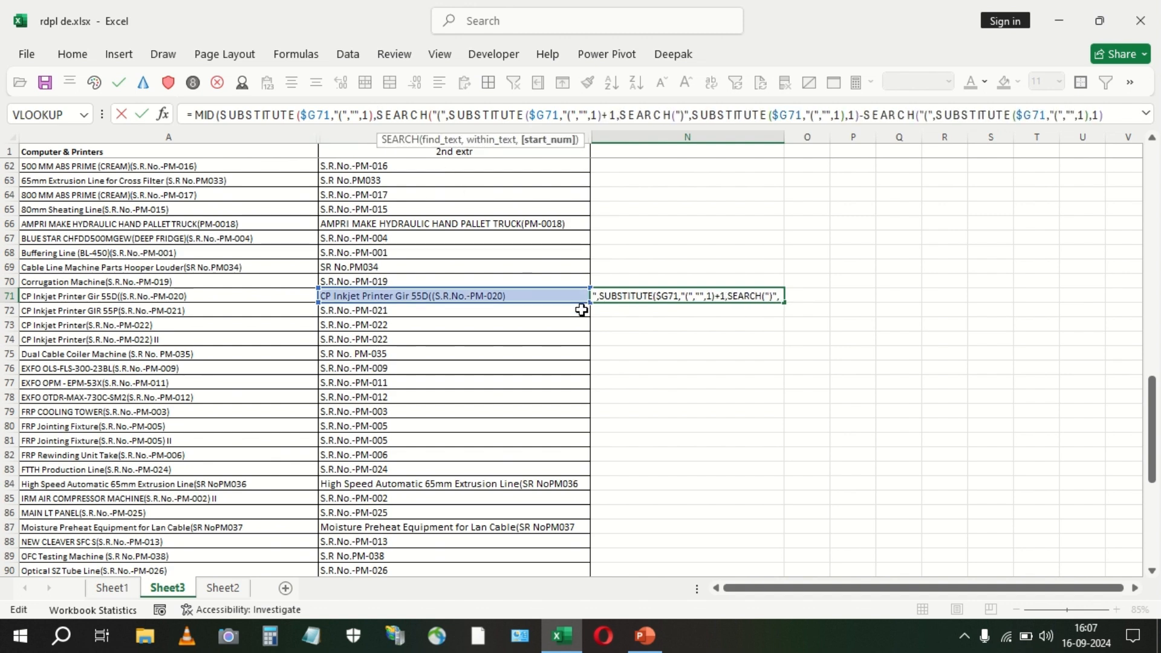
pyautogui.click(1146, 116)
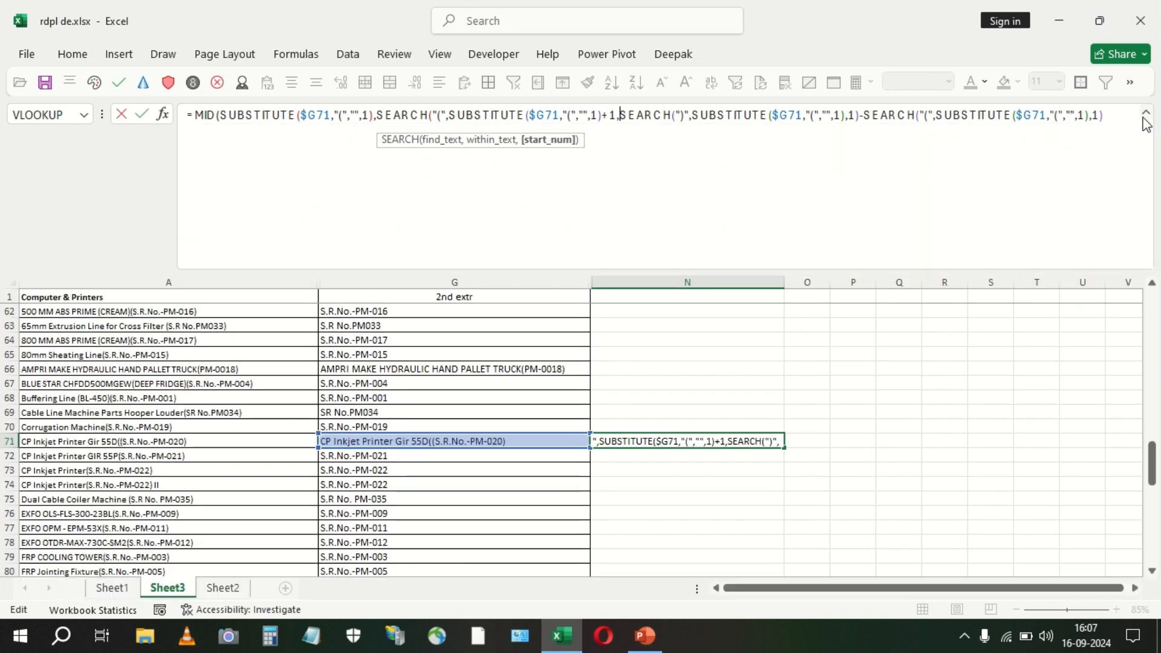
pyautogui.click(1105, 119)
pyautogui.write('-')
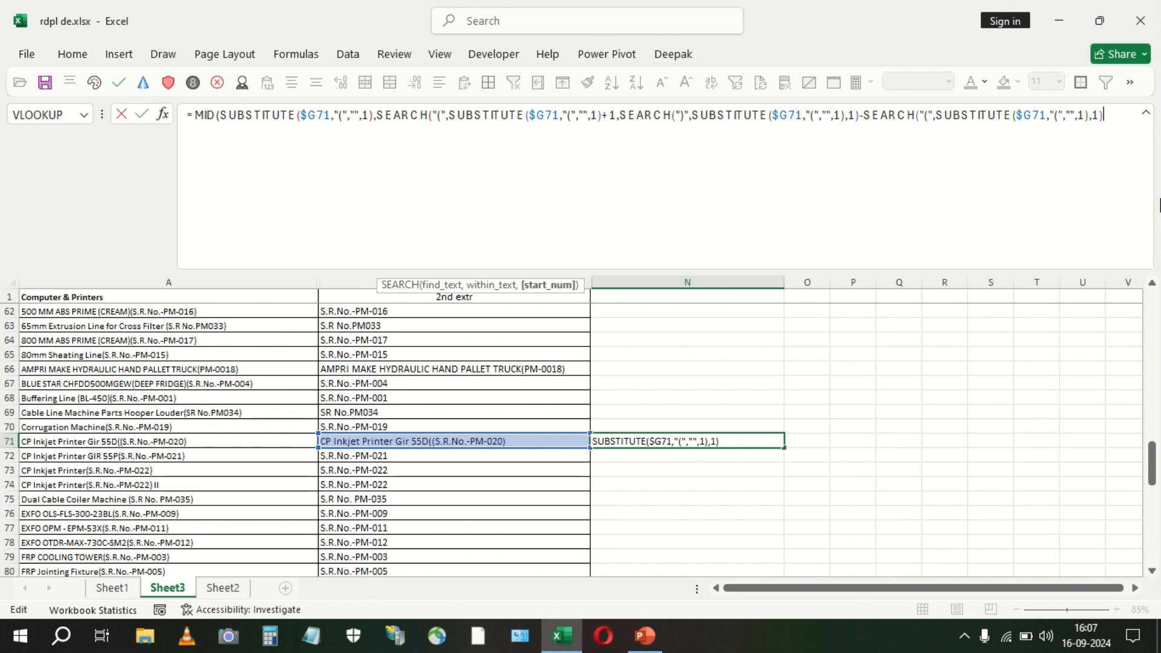
pyautogui.write('1)')
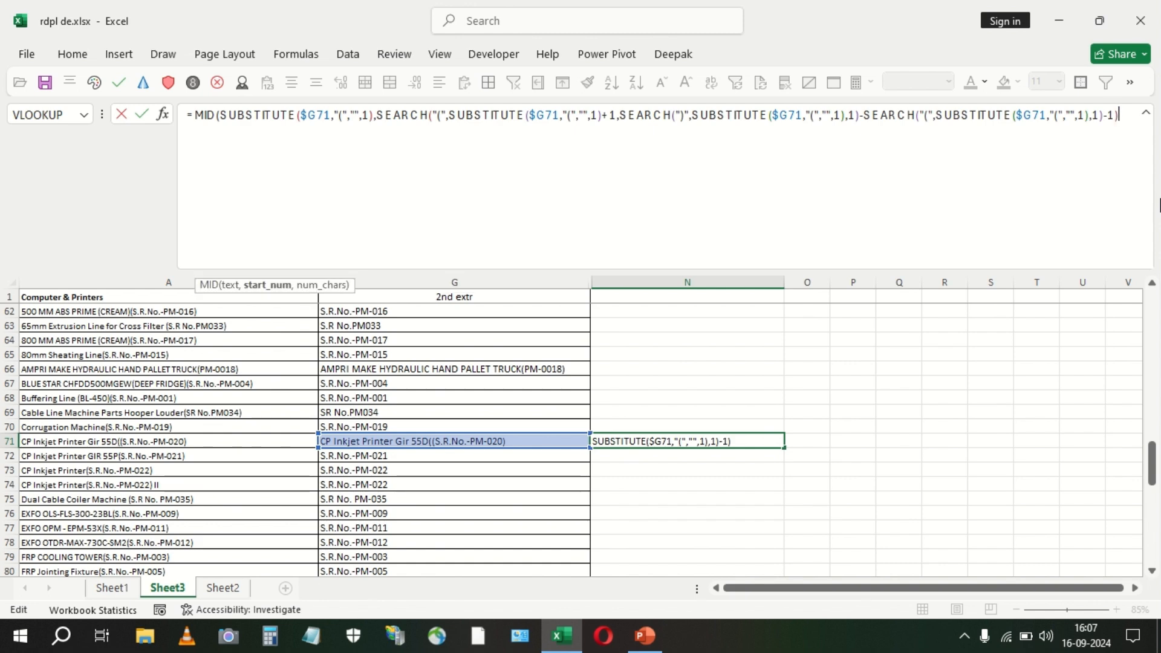
pyautogui.press('Return')
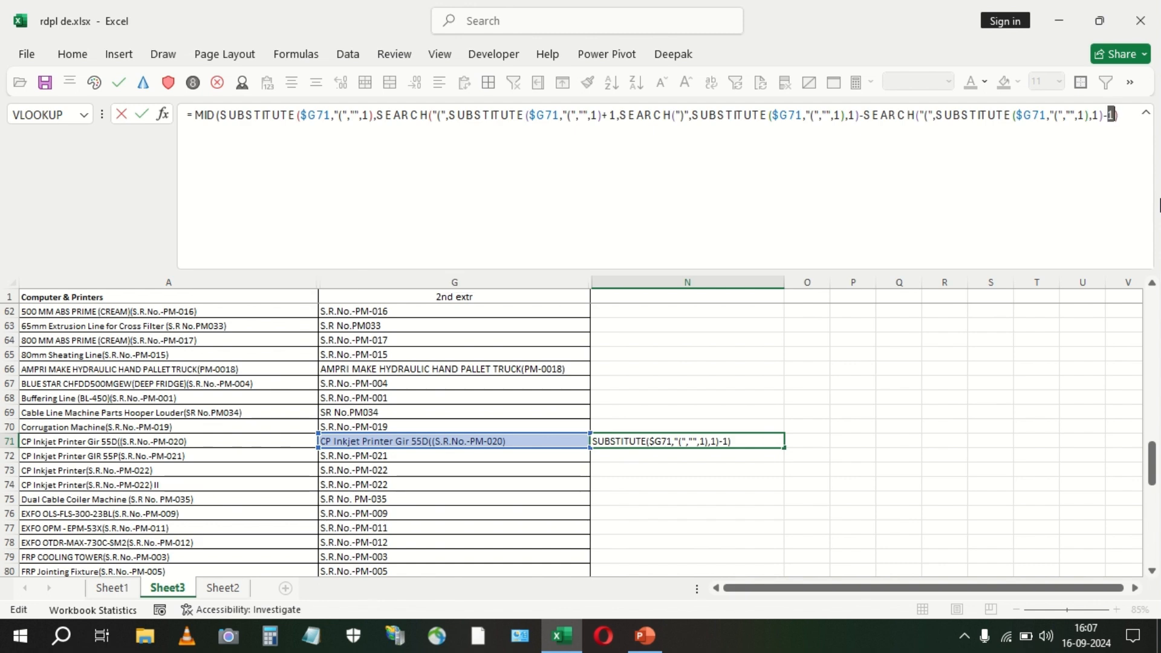
pyautogui.press('End')
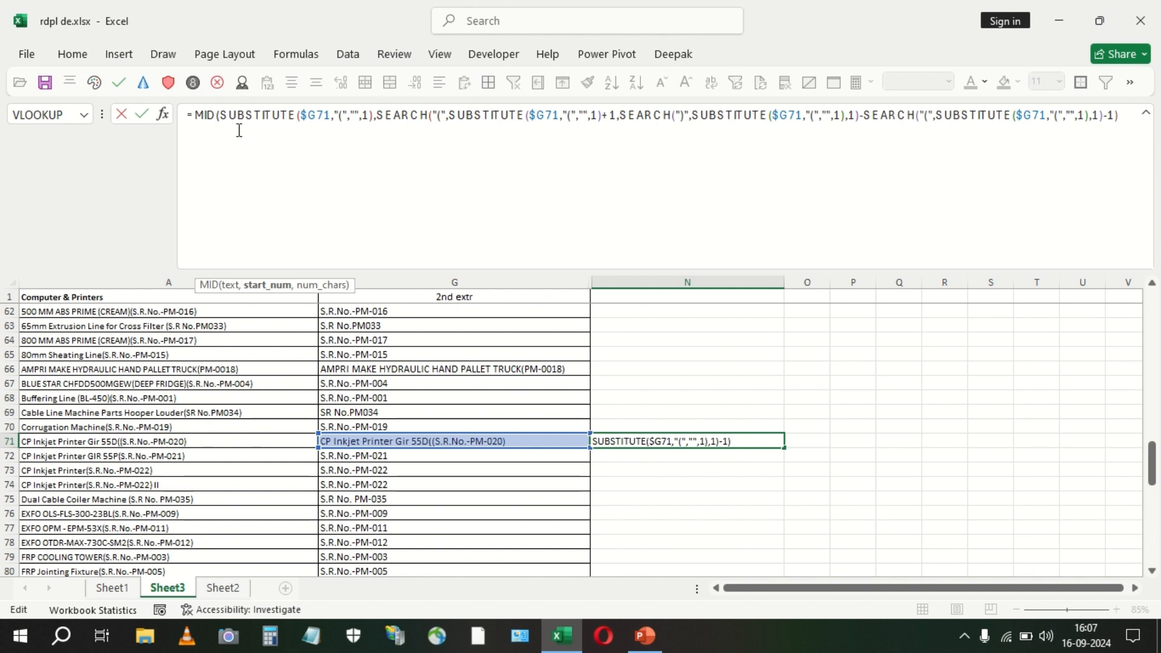
pyautogui.moveTo(222, 115); pyautogui.dragTo(378, 116)
pyautogui.press('Escape')
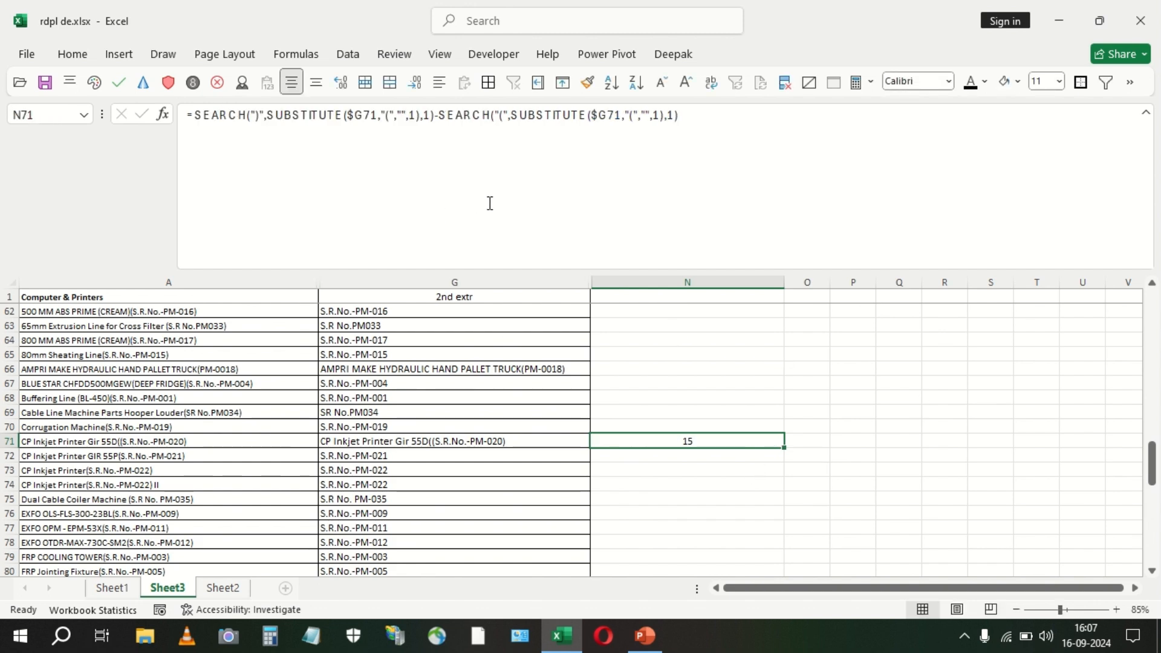
# Copy SUBSTITUTE($G71,"(","",1) from the N71 formula and wrap the whole formula in a MID function.
pyautogui.click(197, 117)
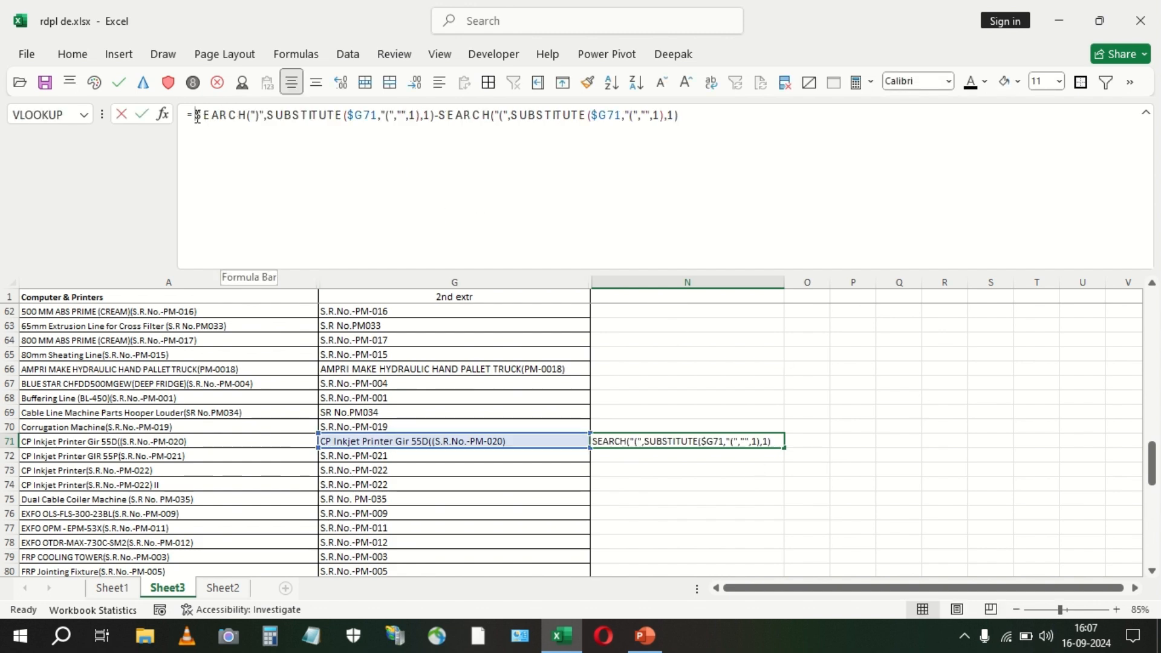
pyautogui.moveTo(269, 115); pyautogui.dragTo(425, 117)
pyautogui.hotkey('ctrl', 'c')
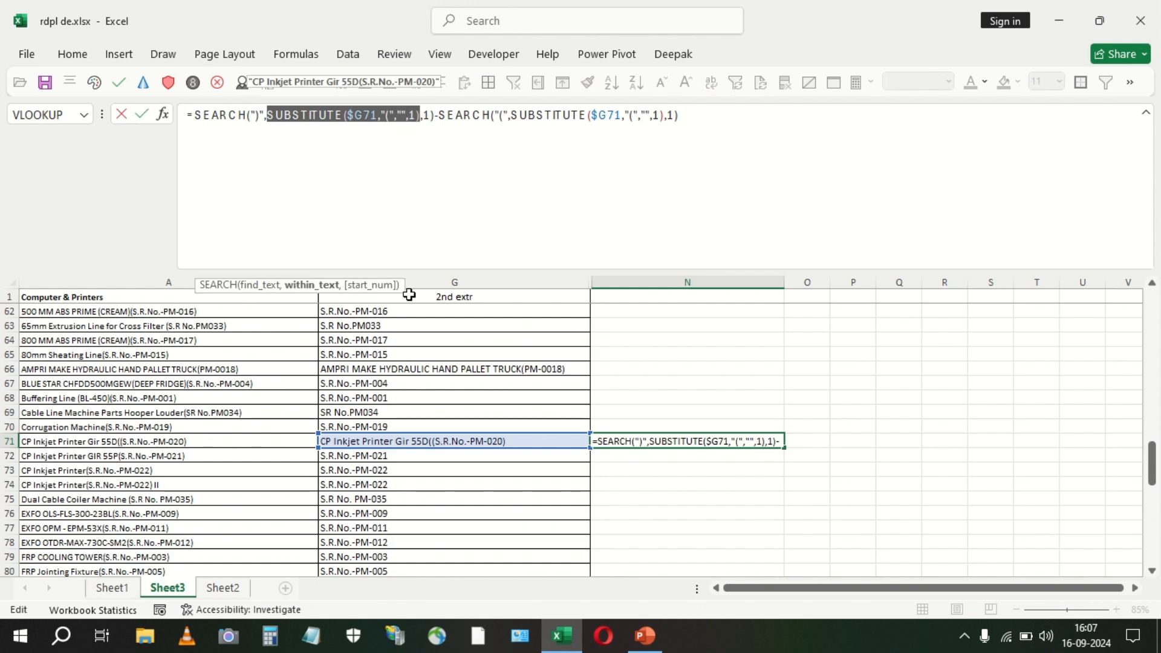
pyautogui.press('Escape')
pyautogui.click(195, 115)
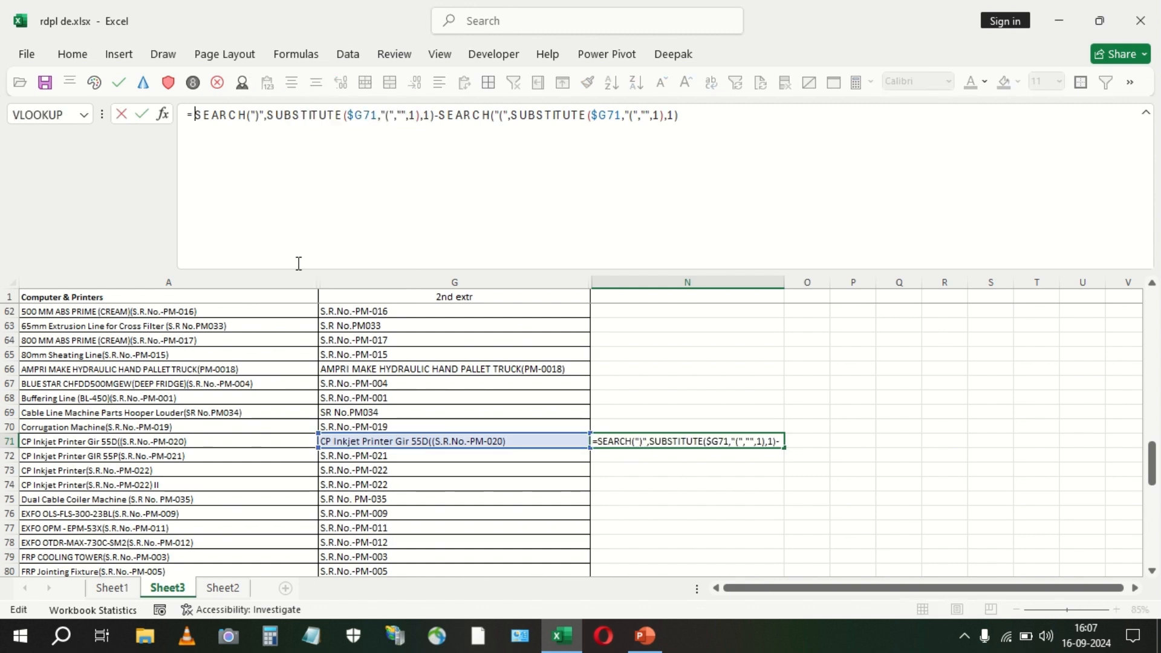
pyautogui.write('mid')
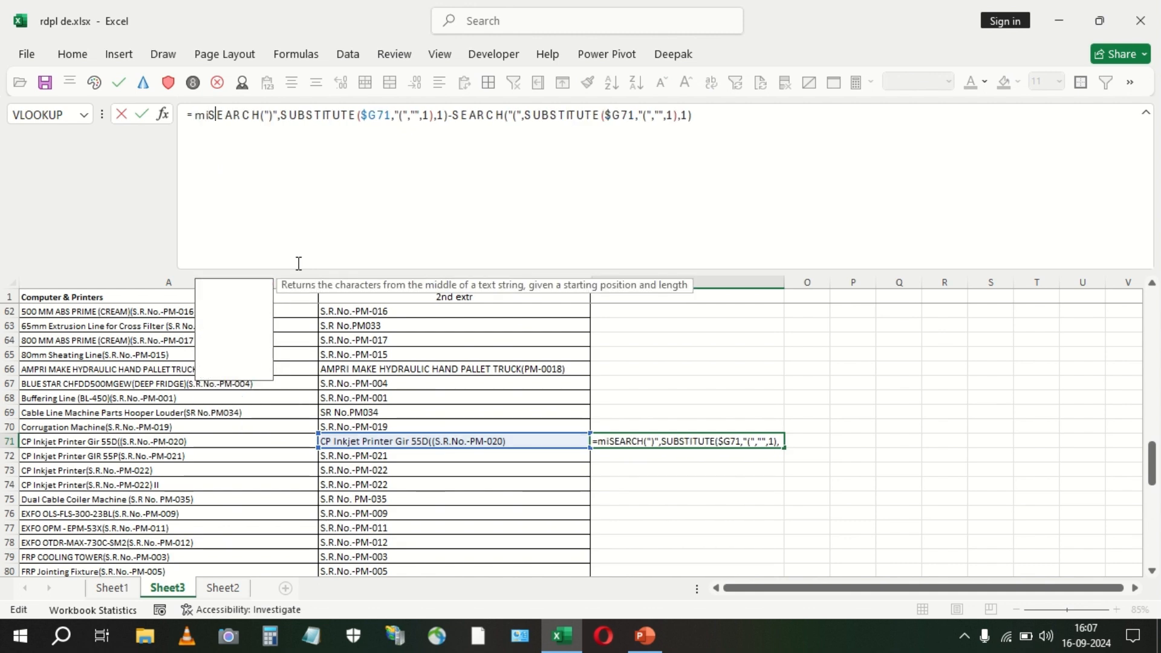
pyautogui.press('Tab')
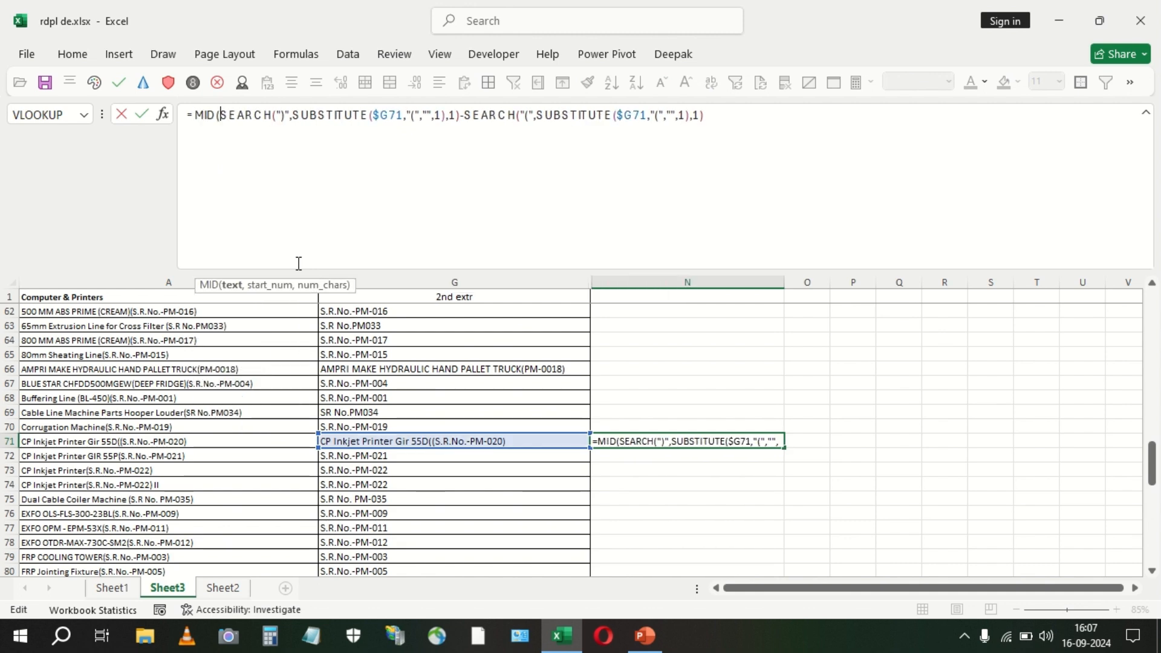
pyautogui.press('End')
pyautogui.write(')')
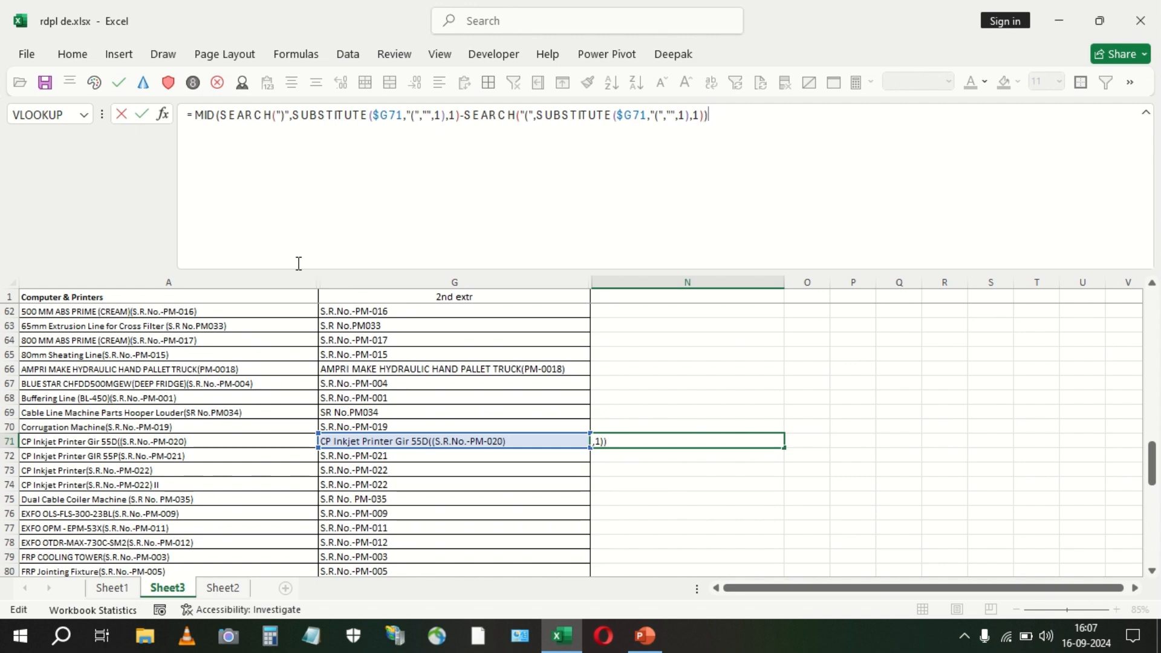
# Insert the copied SUBSTITUTE as MID's text argument, leave start_num empty, and append -1 to the character-count argument in N71.
pyautogui.click(223, 115)
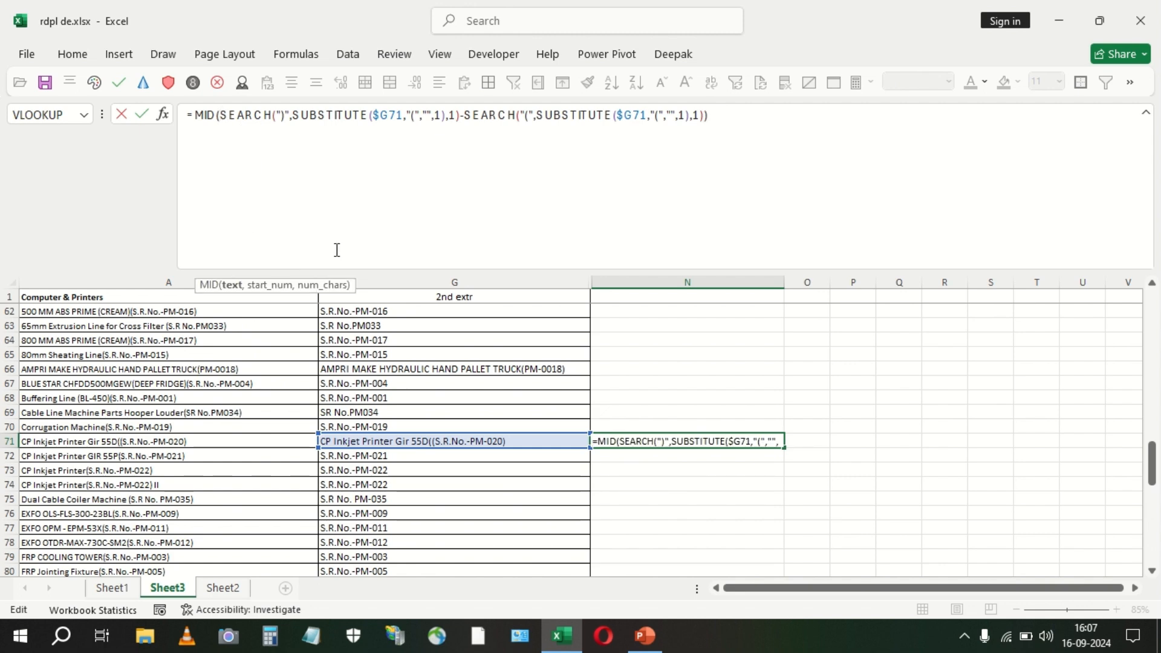
pyautogui.hotkey('ctrl', 'v')
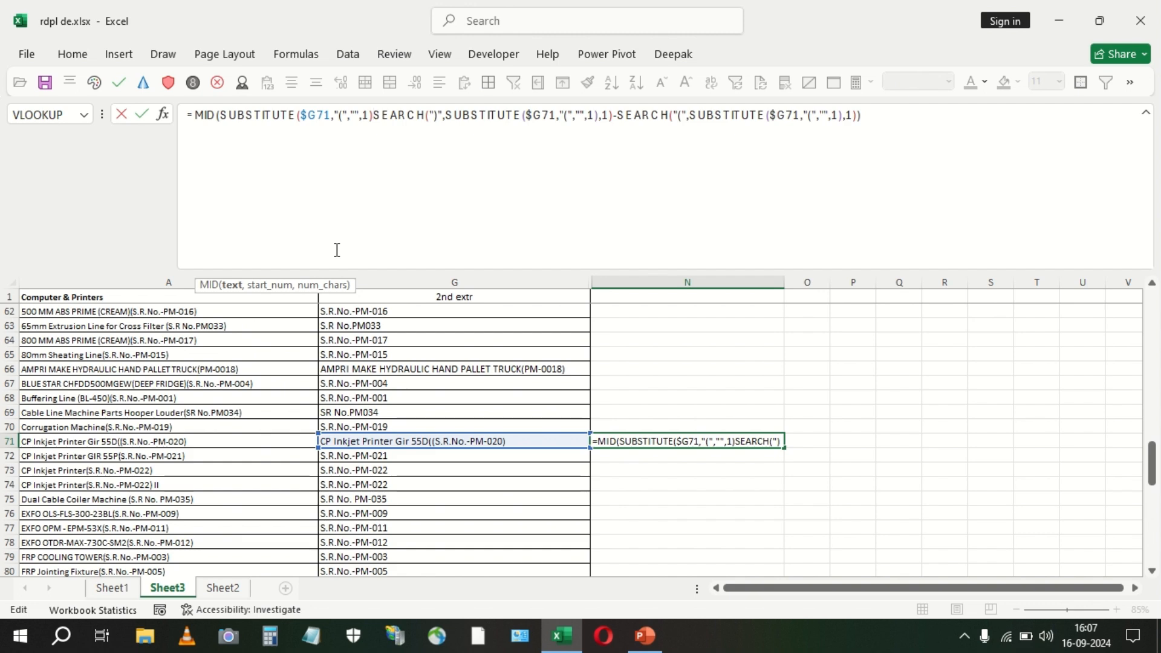
pyautogui.write(',')
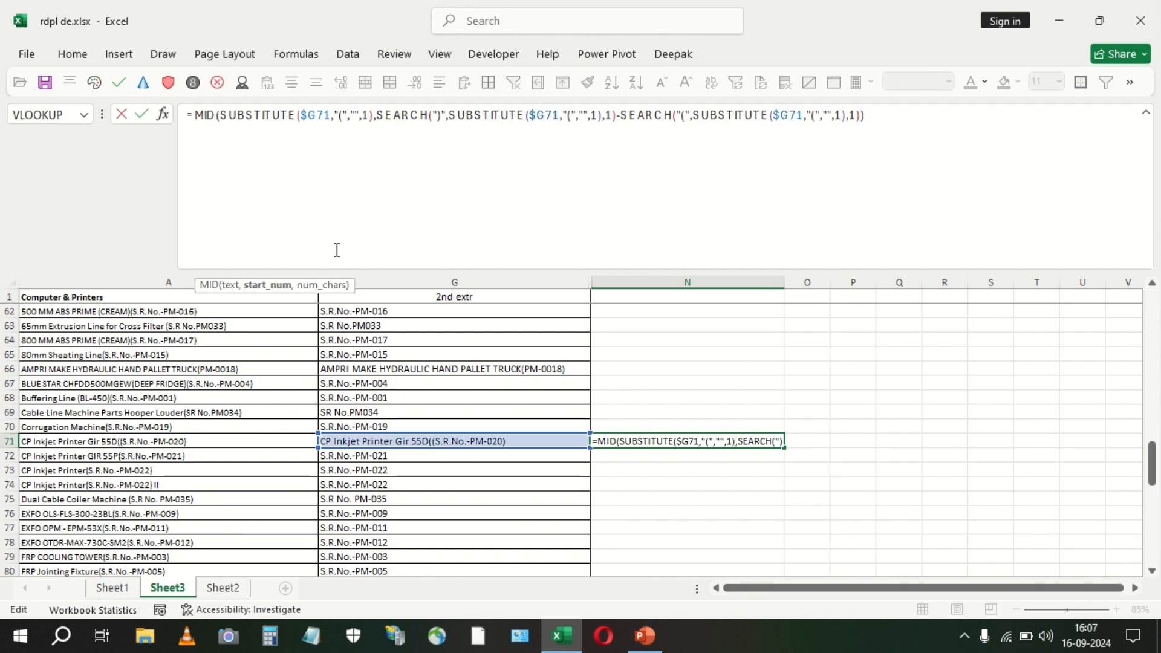
pyautogui.write(',')
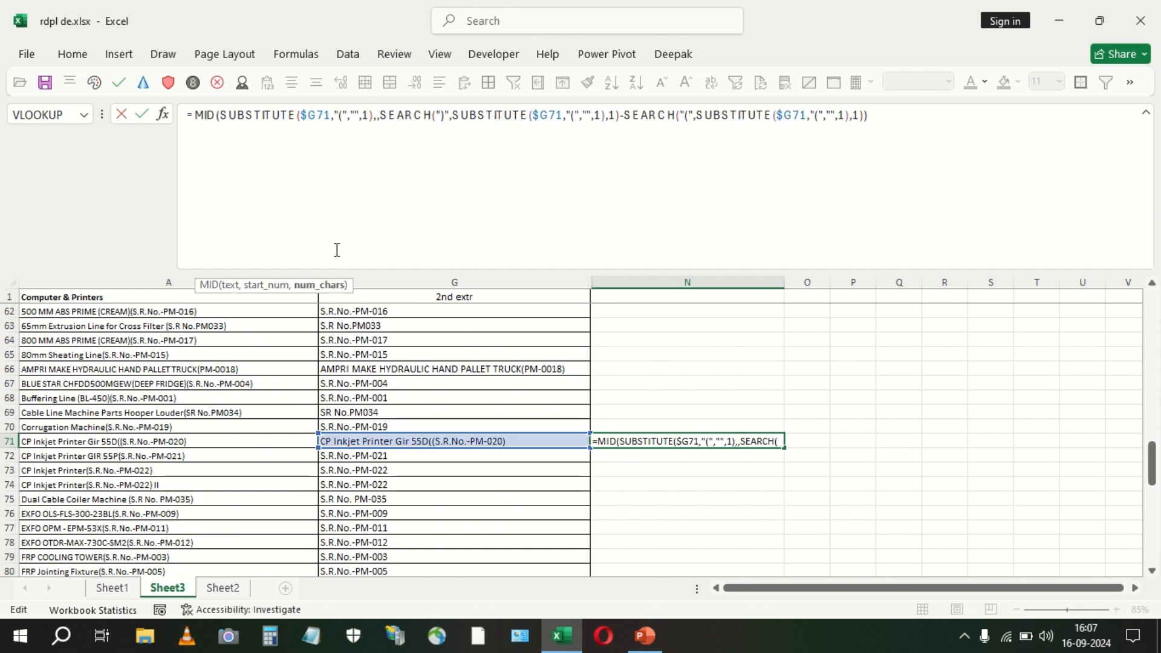
pyautogui.press('End')
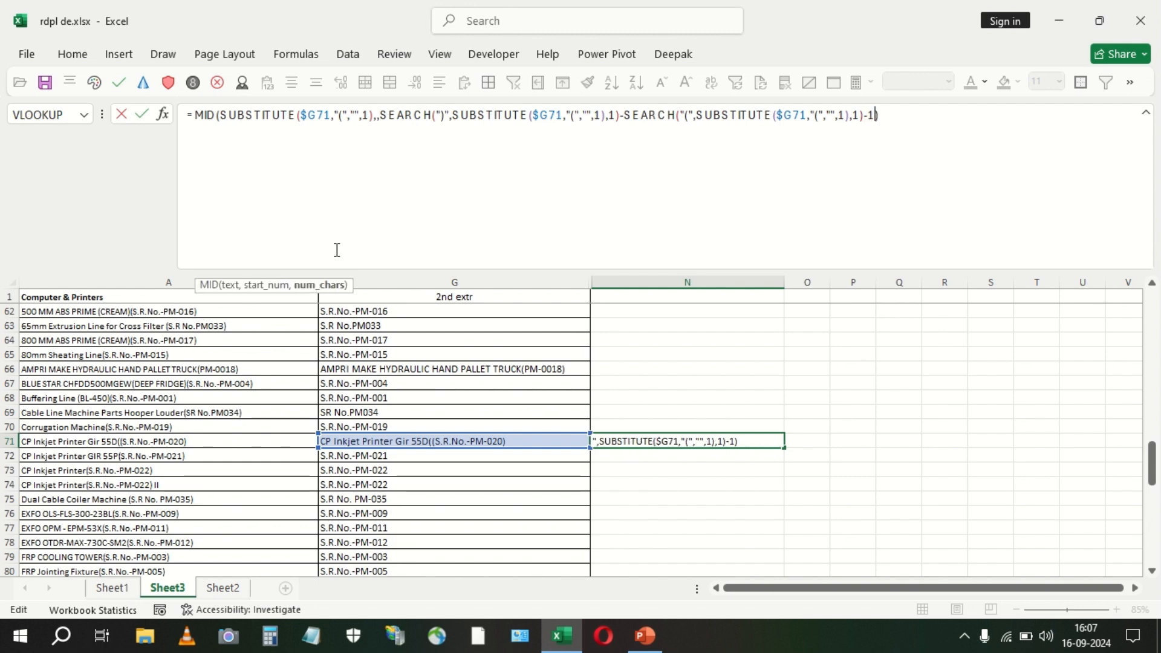
# Reuse SEARCH("(",SUBSTITUTE($G71,"(","",1),1) plus 1 as MID's start_num argument and enter the completed formula in N71.
pyautogui.click(378, 119)
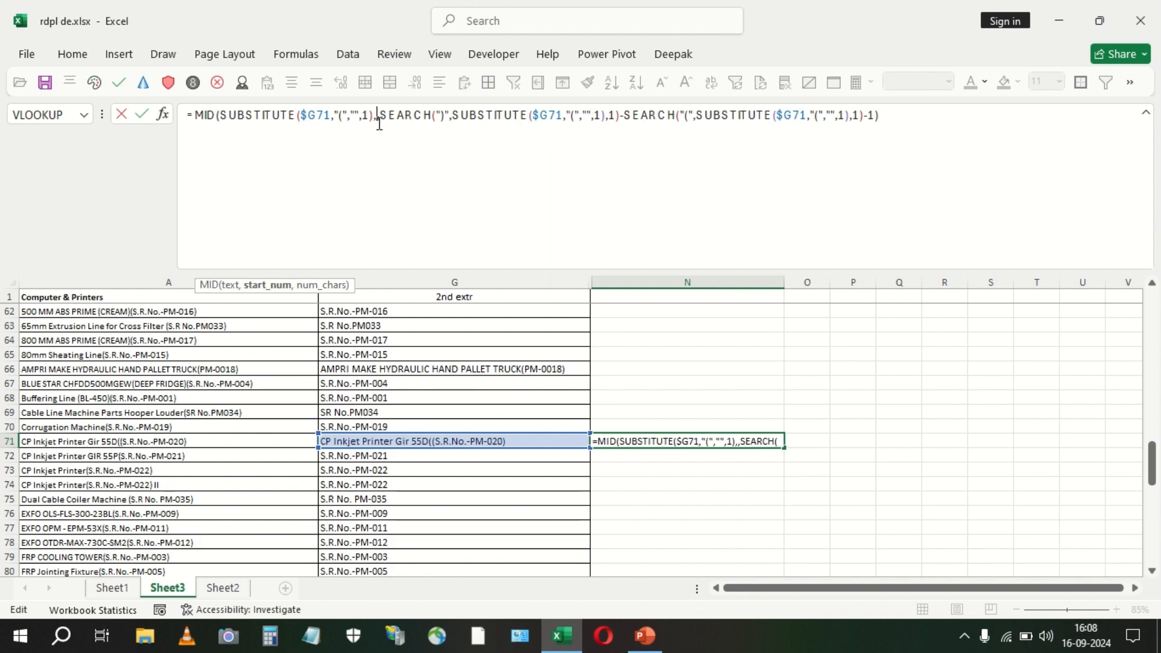
pyautogui.click(623, 114)
pyautogui.write('-')
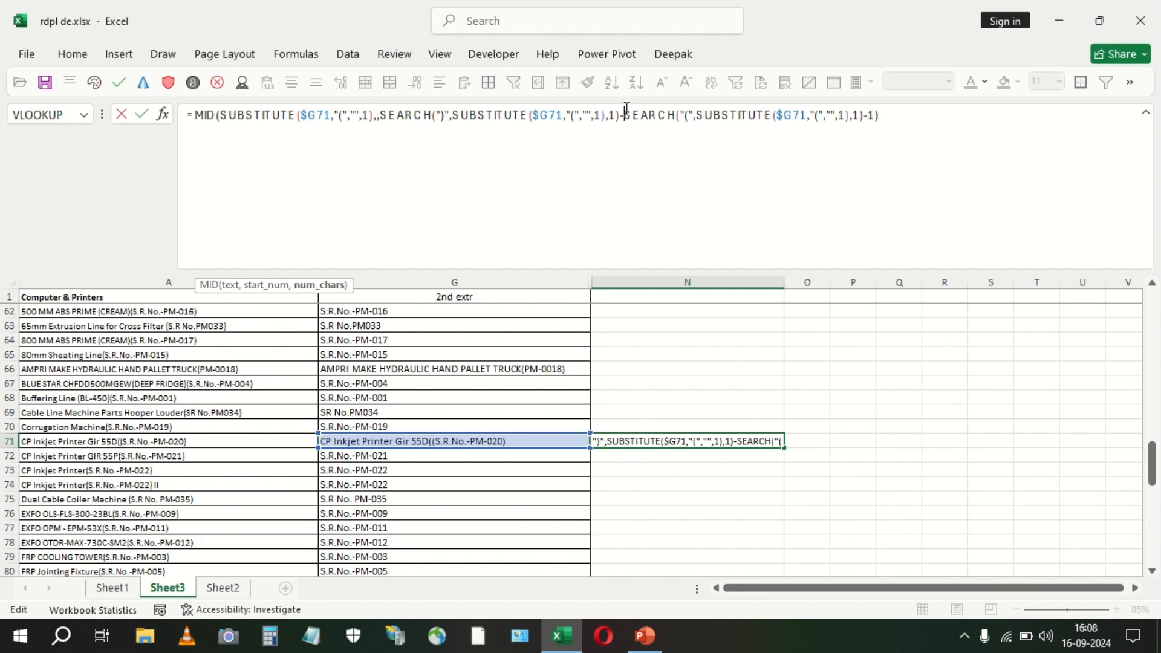
pyautogui.keyDown('shift'); pyautogui.click(866, 118); pyautogui.keyUp('shift')
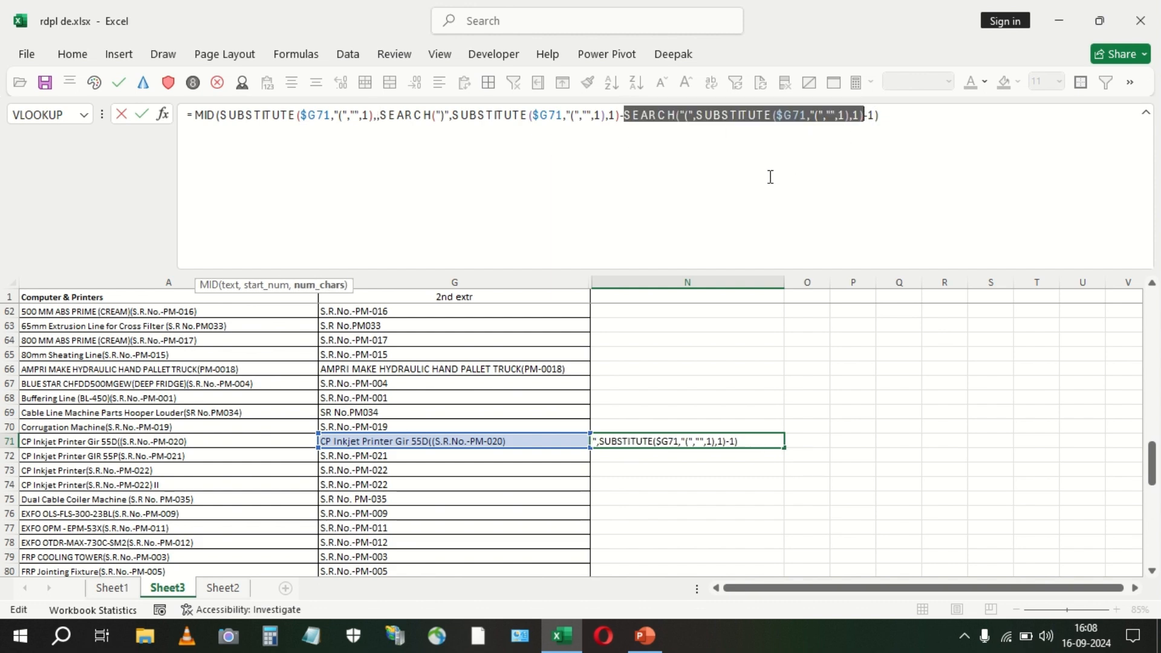
pyautogui.click(836, 129)
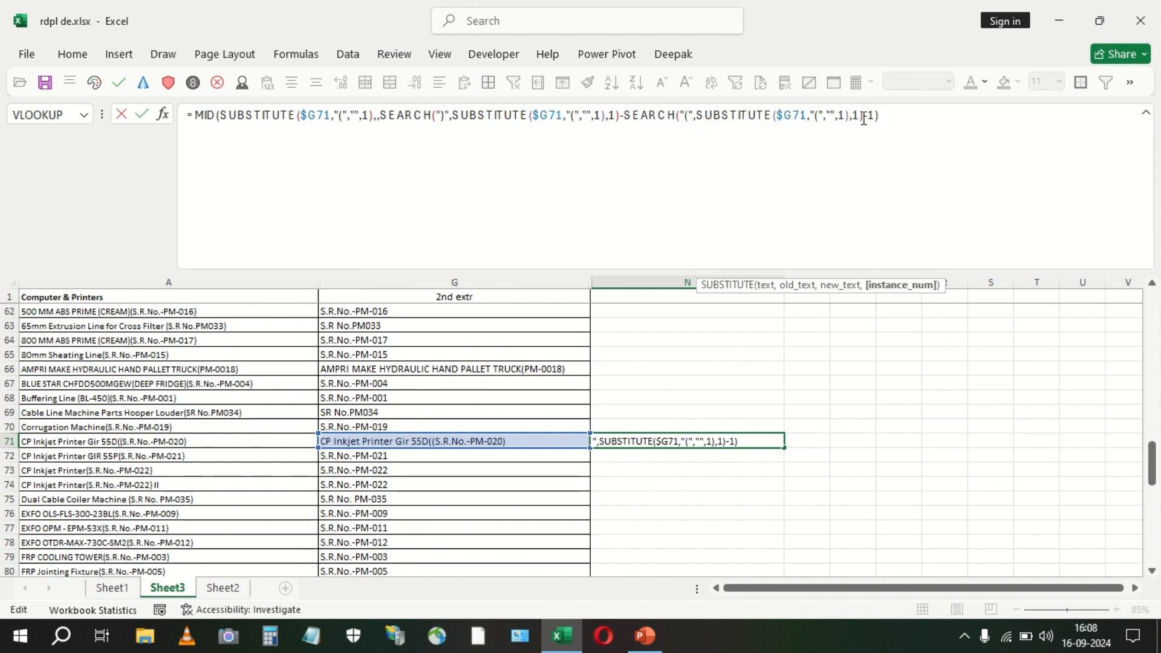
pyautogui.moveTo(865, 119); pyautogui.dragTo(593, 133)
pyautogui.hotkey('ctrl', 'c')
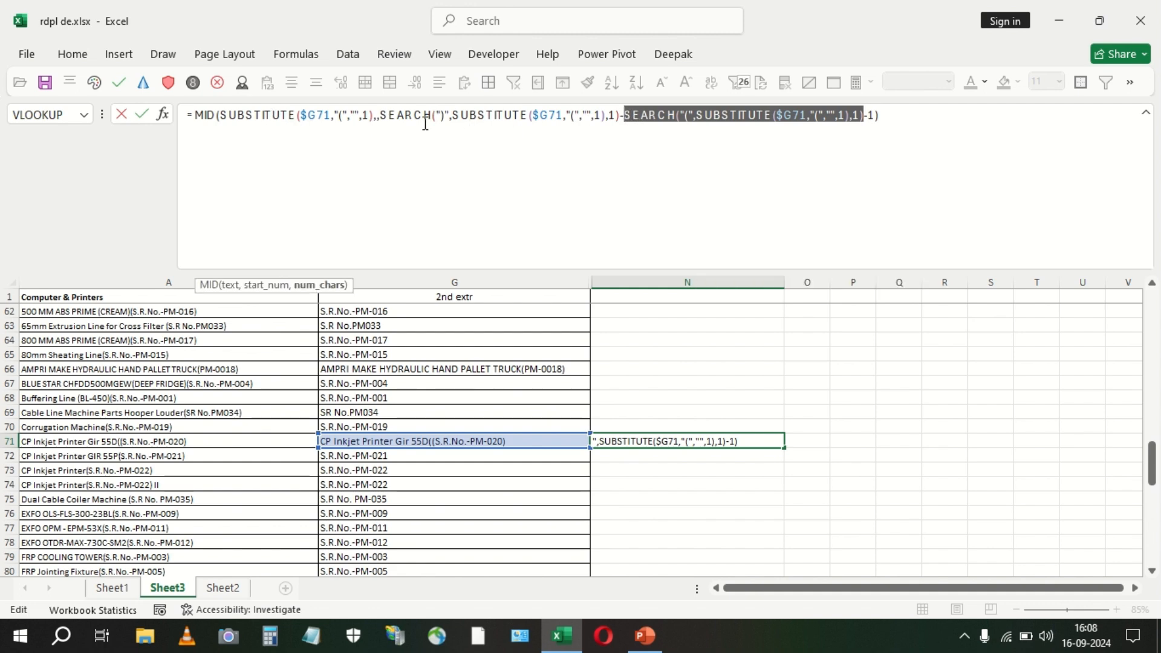
pyautogui.click(378, 117)
pyautogui.write(',')
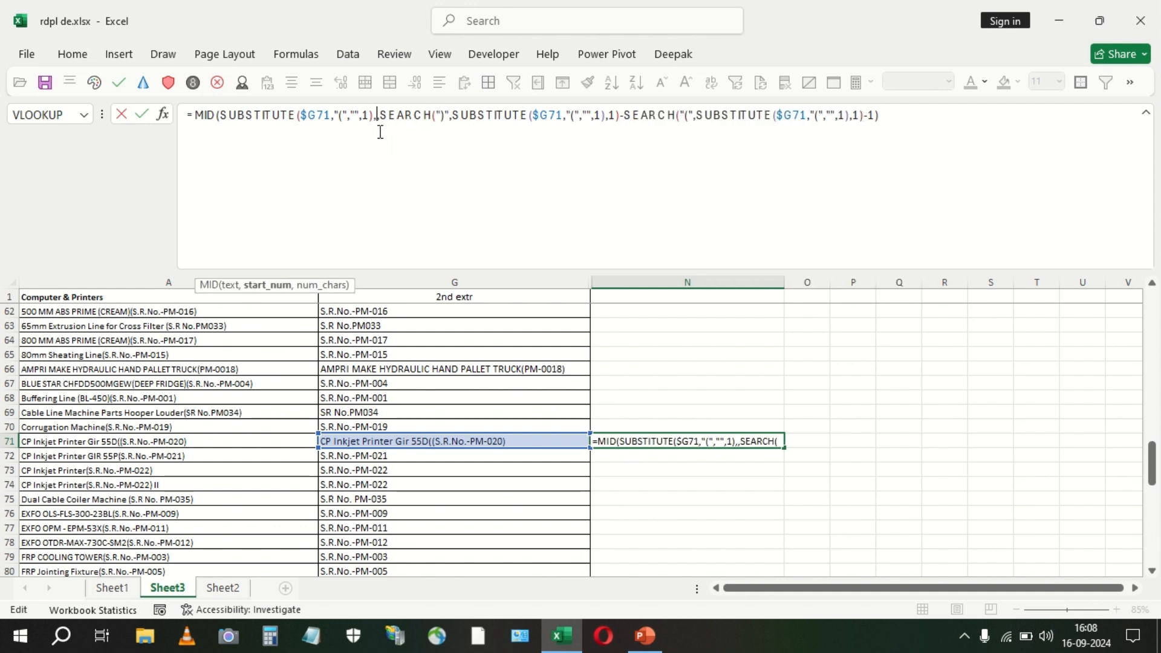
pyautogui.hotkey('ctrl', 'v')
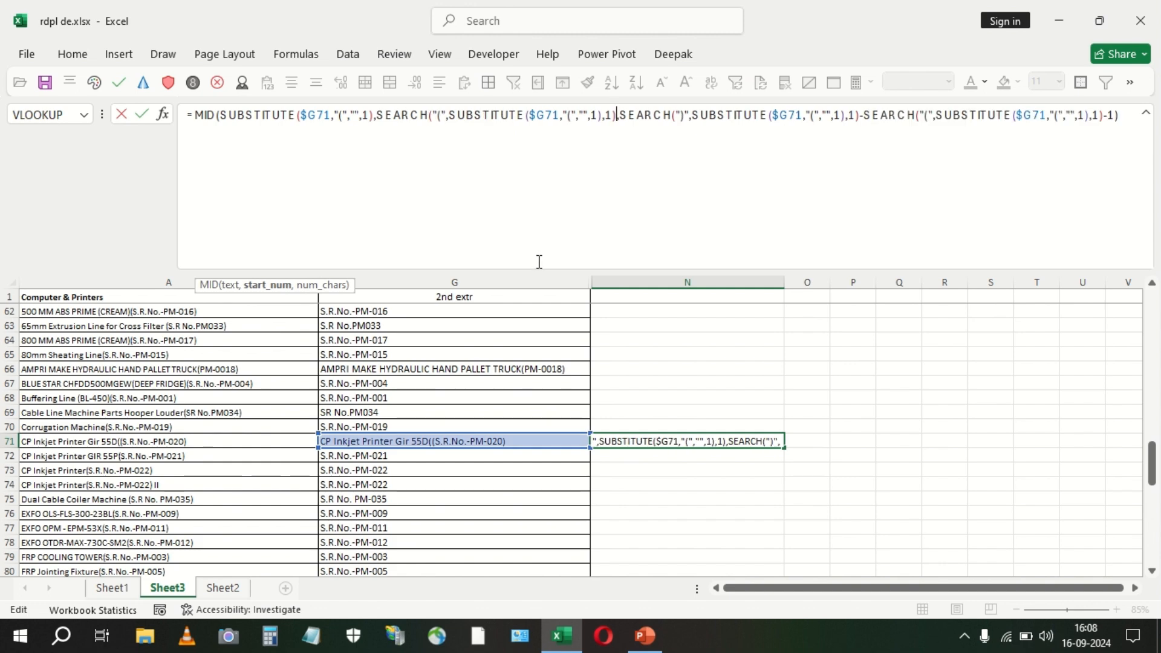
pyautogui.write('+1,')
pyautogui.hotkey('ctrl', 'Return')
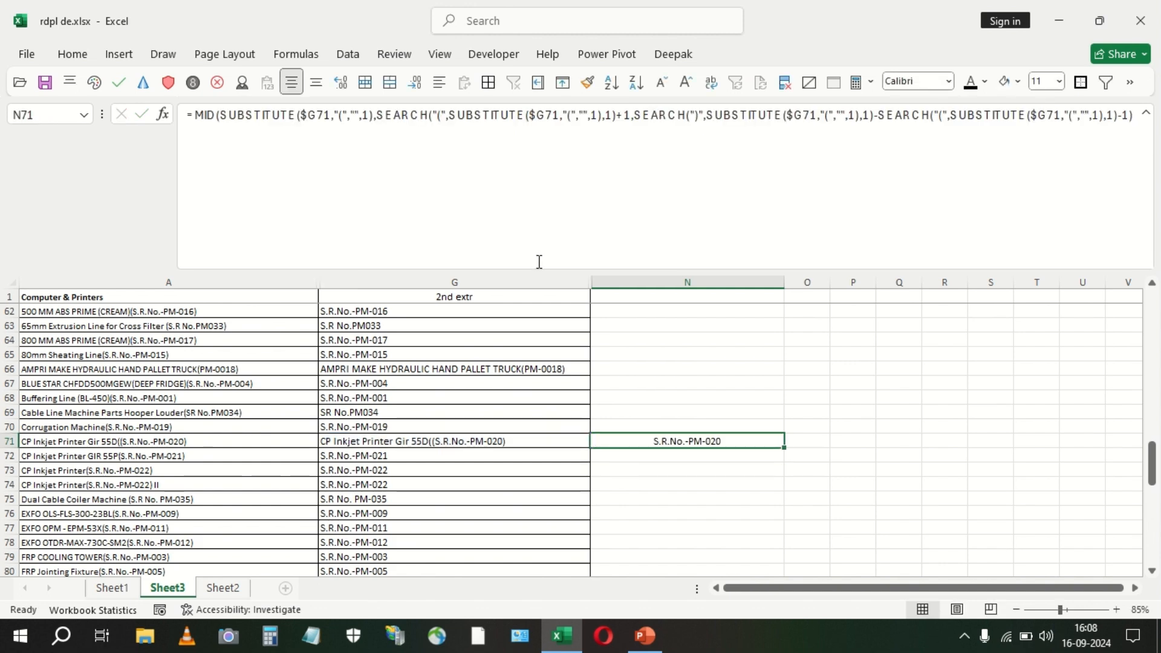
# Fit column N's width to its contents and fill the N71 formula down the remaining rows.
pyautogui.doubleClick(783, 284)
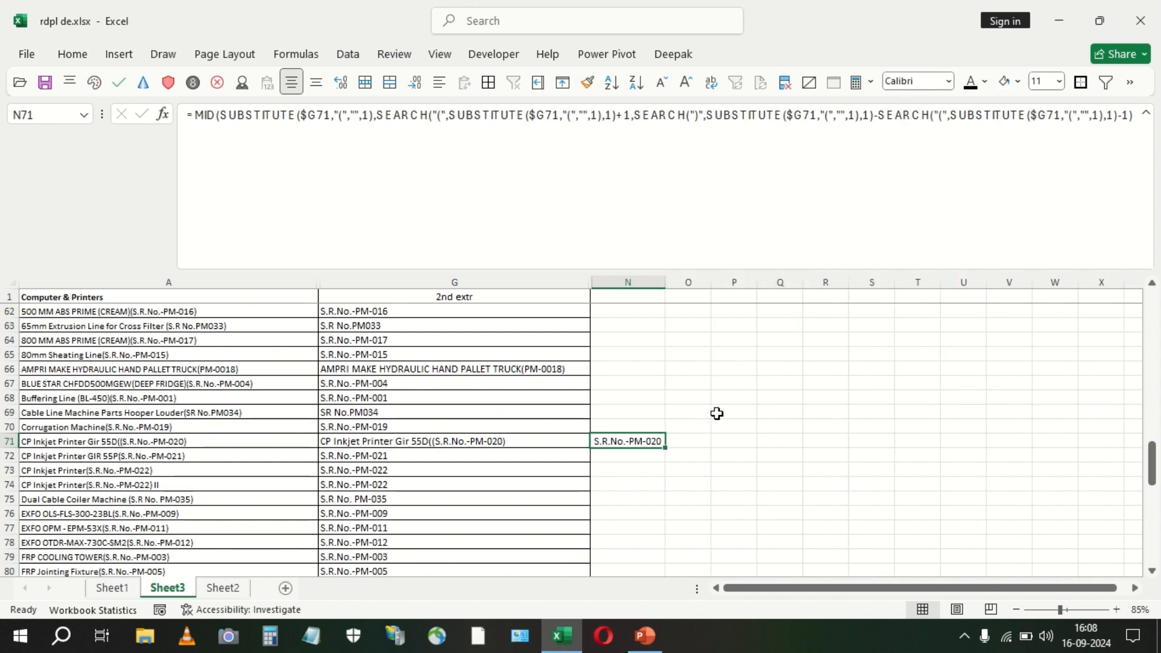
pyautogui.hotkey('ctrl', 'shift', 'u')
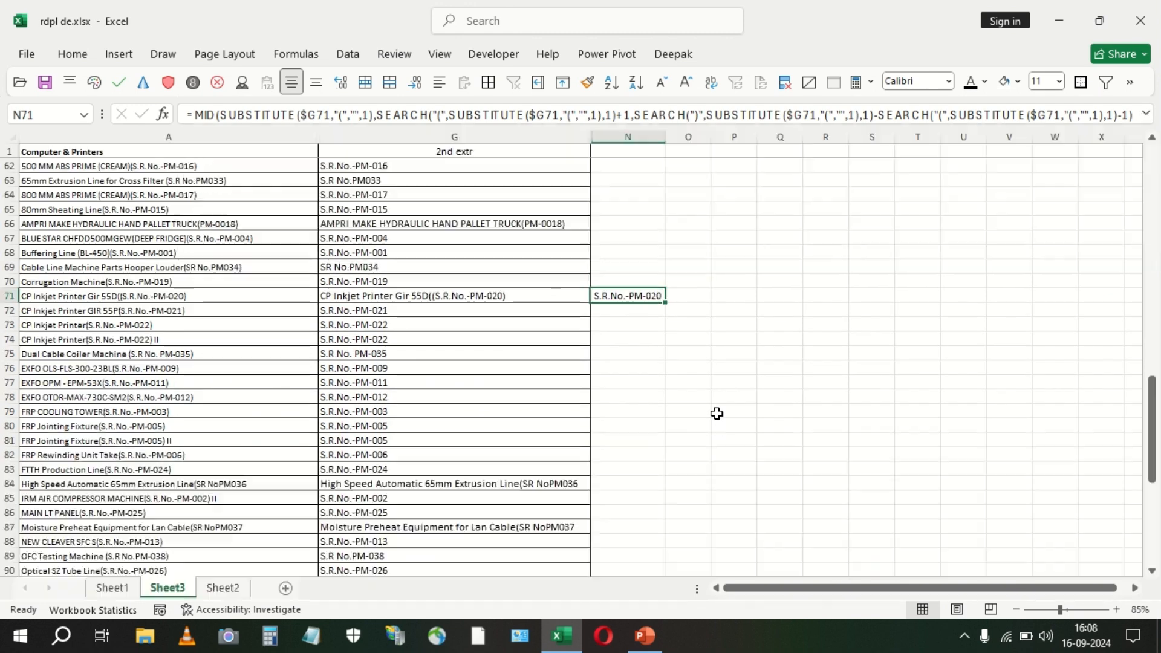
pyautogui.doubleClick(667, 303)
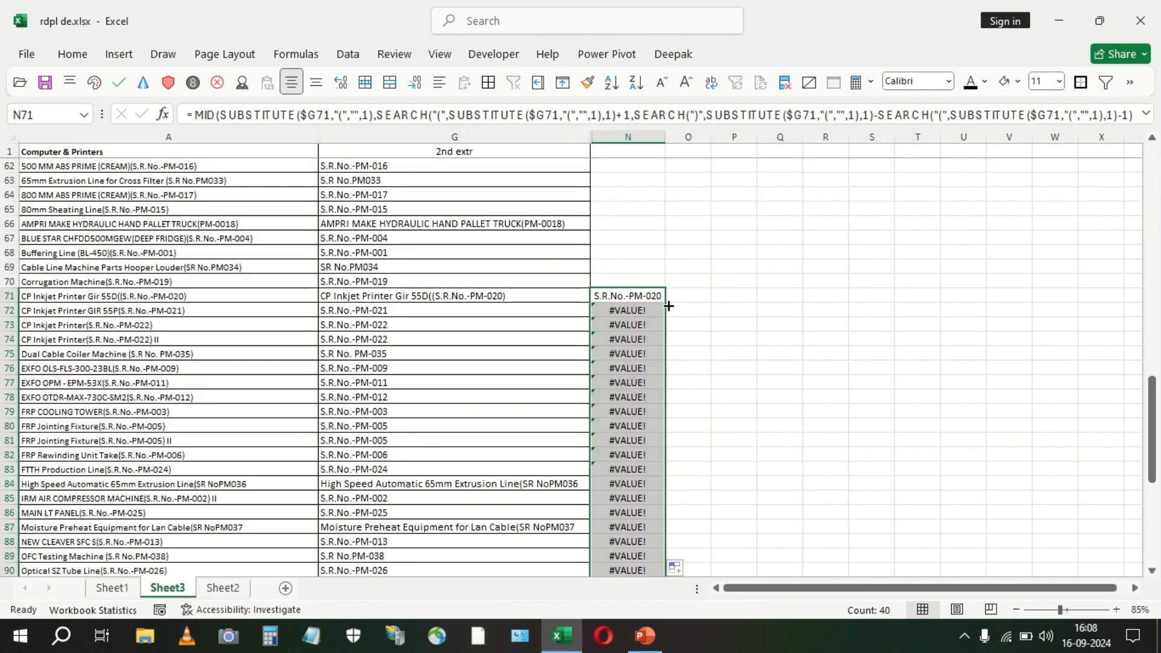
pyautogui.click(643, 292)
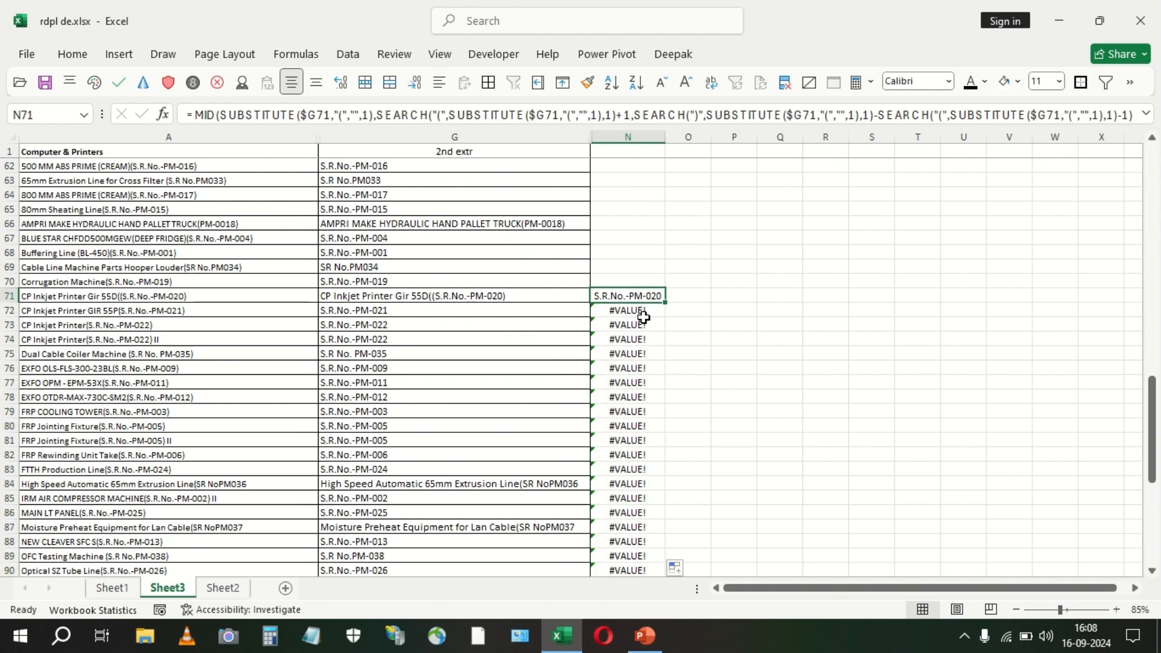
# Undo the last fill down column N and inspect the full IFERROR formula in G71.
pyautogui.hotkey('ctrl', 'z')
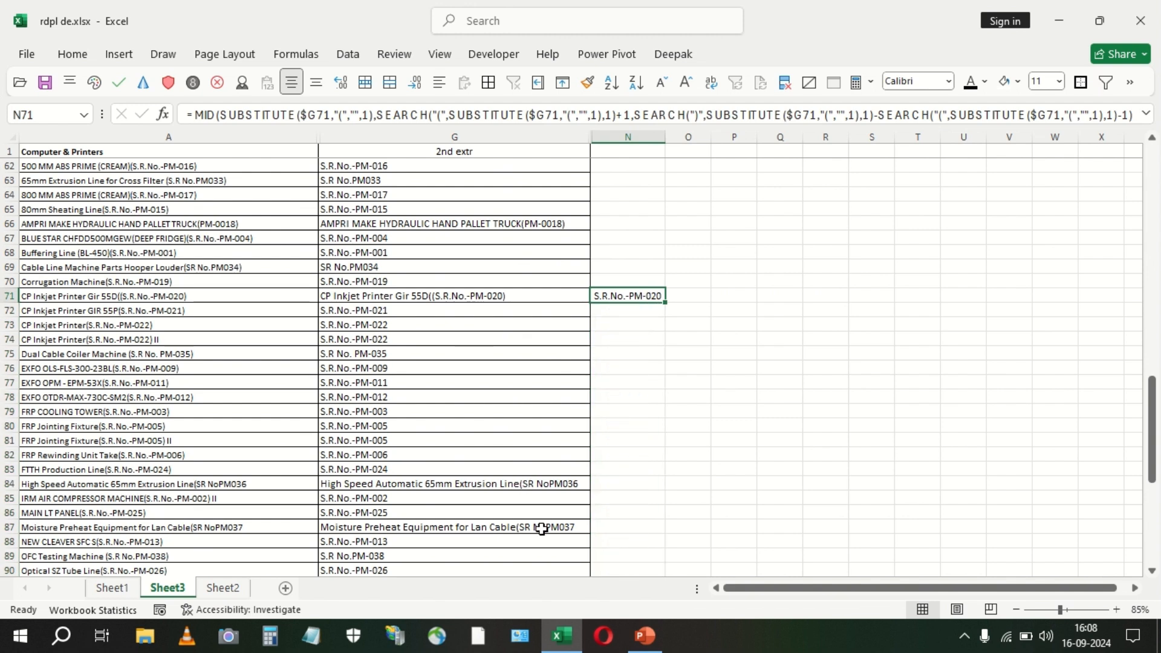
pyautogui.click(537, 295)
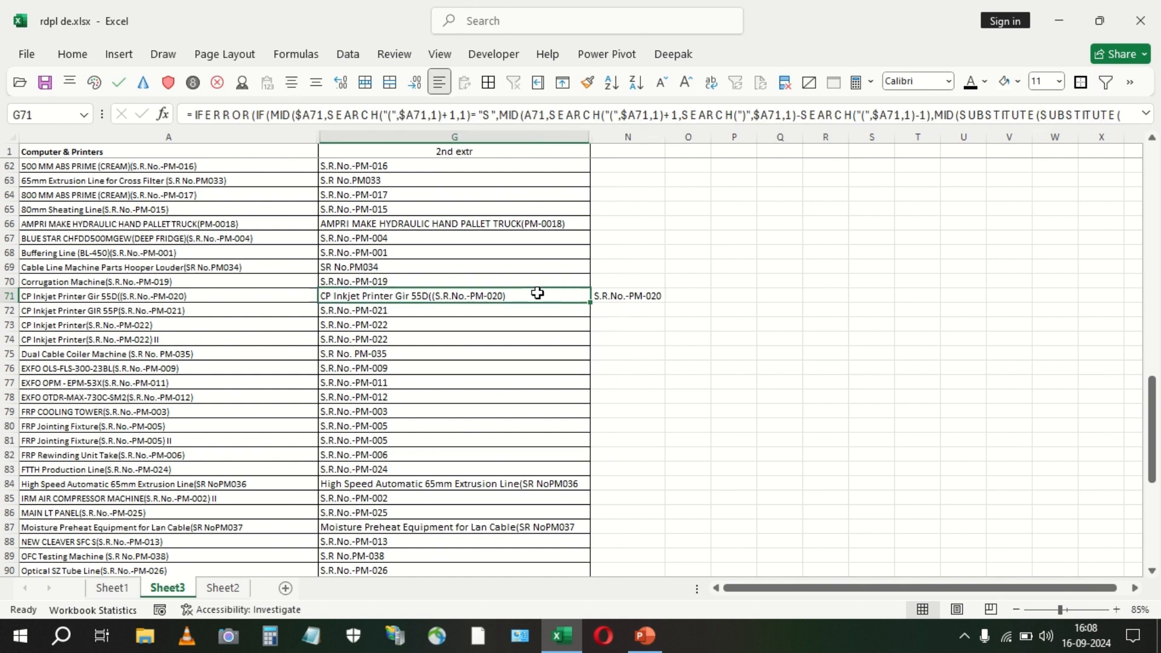
pyautogui.click(1146, 115)
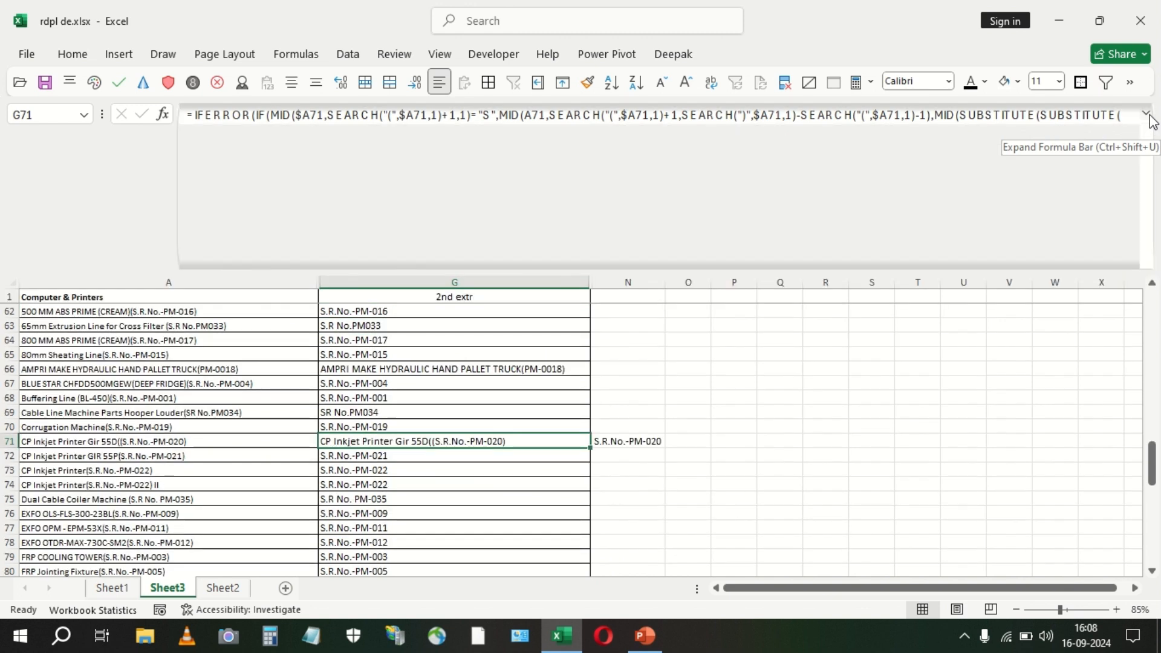
pyautogui.moveTo(562, 160); pyautogui.dragTo(193, 113)
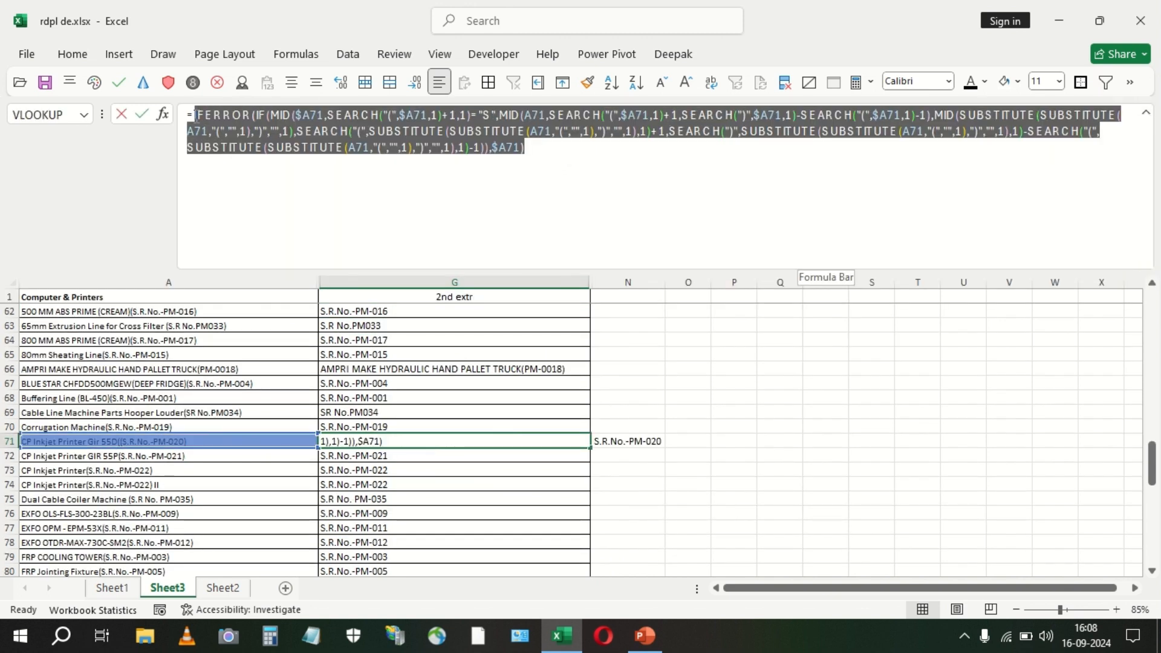
pyautogui.press('Escape')
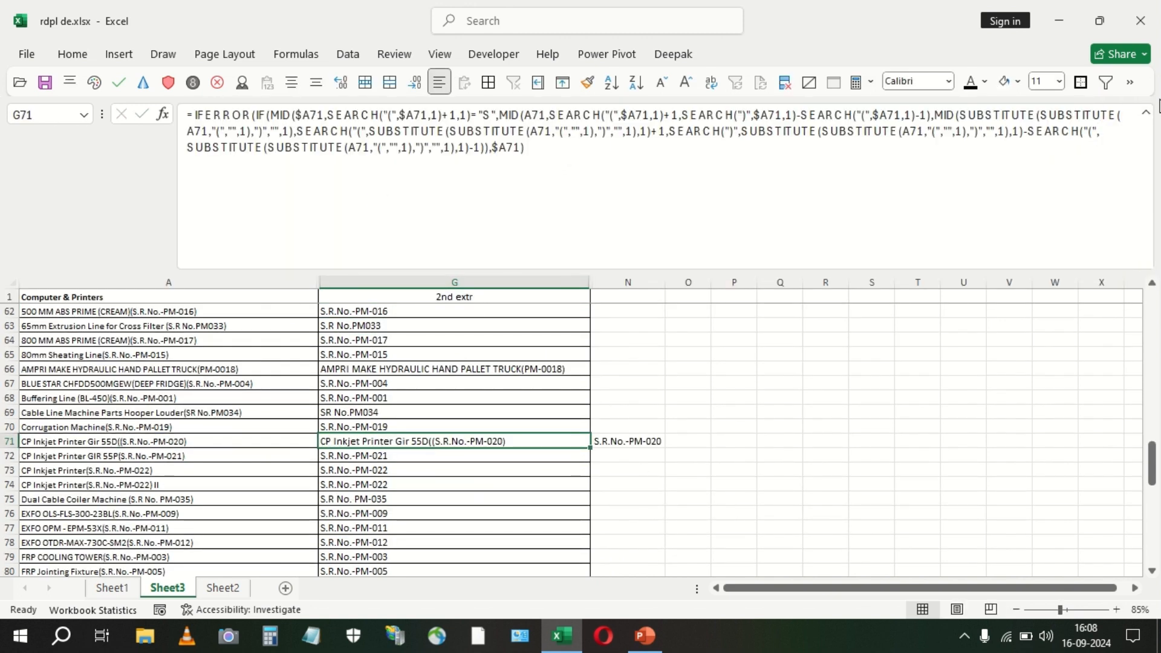
pyautogui.click(1147, 114)
pyautogui.click(603, 293)
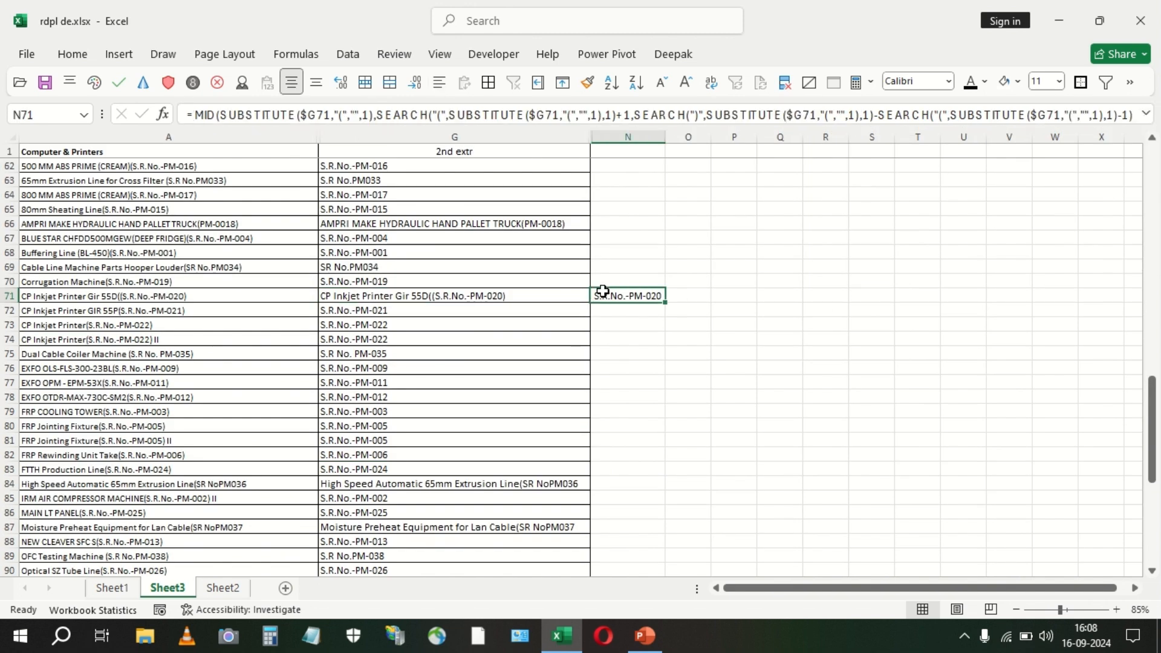
pyautogui.click(1146, 114)
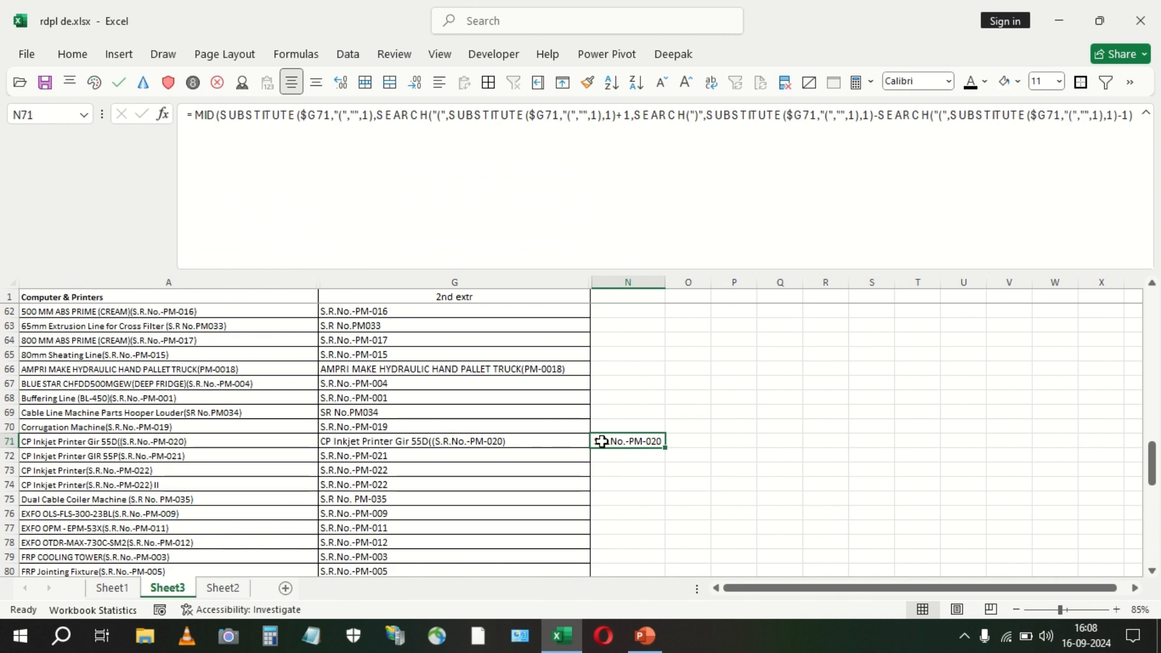
pyautogui.hotkey('ctrl', 'h')
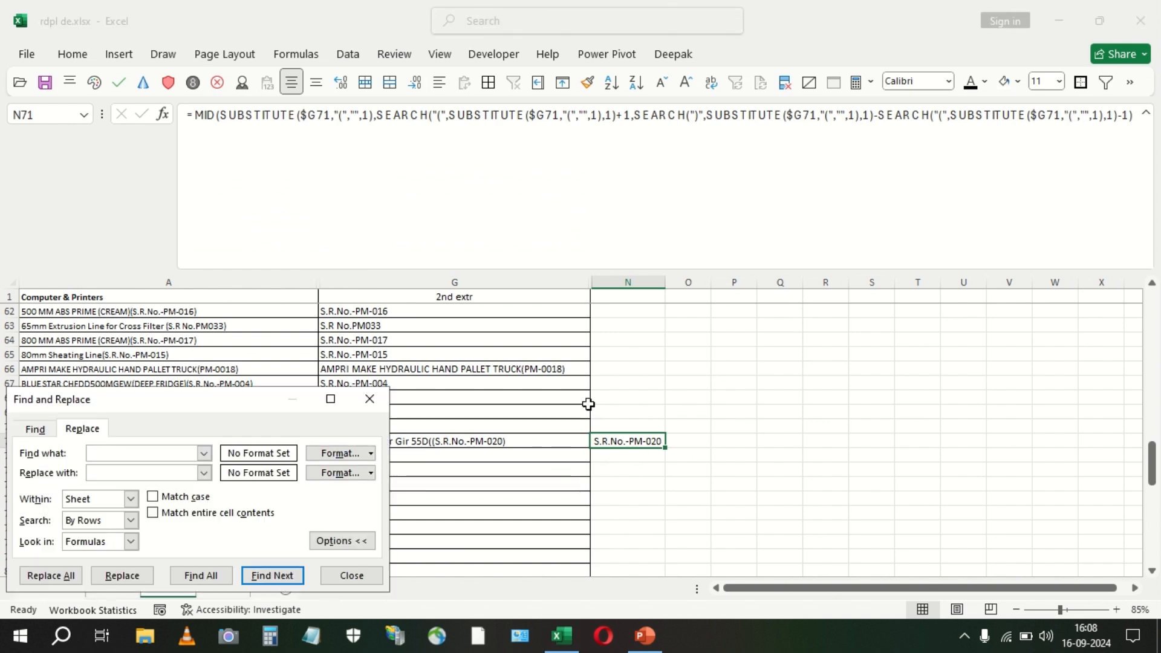
pyautogui.press('Escape')
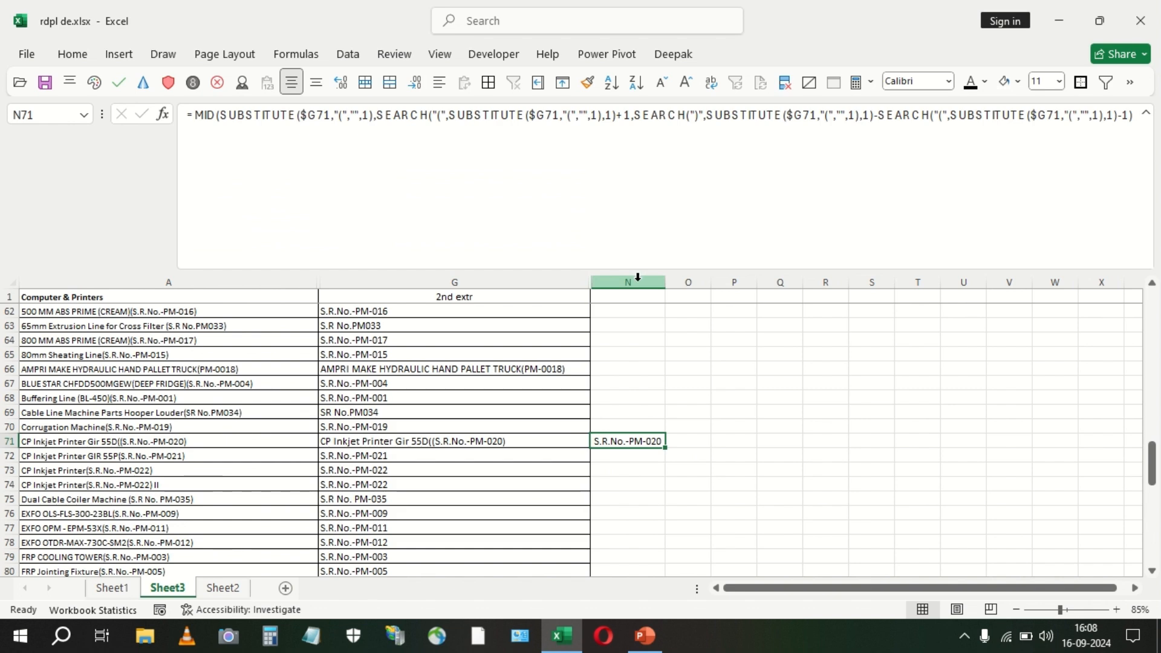
pyautogui.click(638, 277)
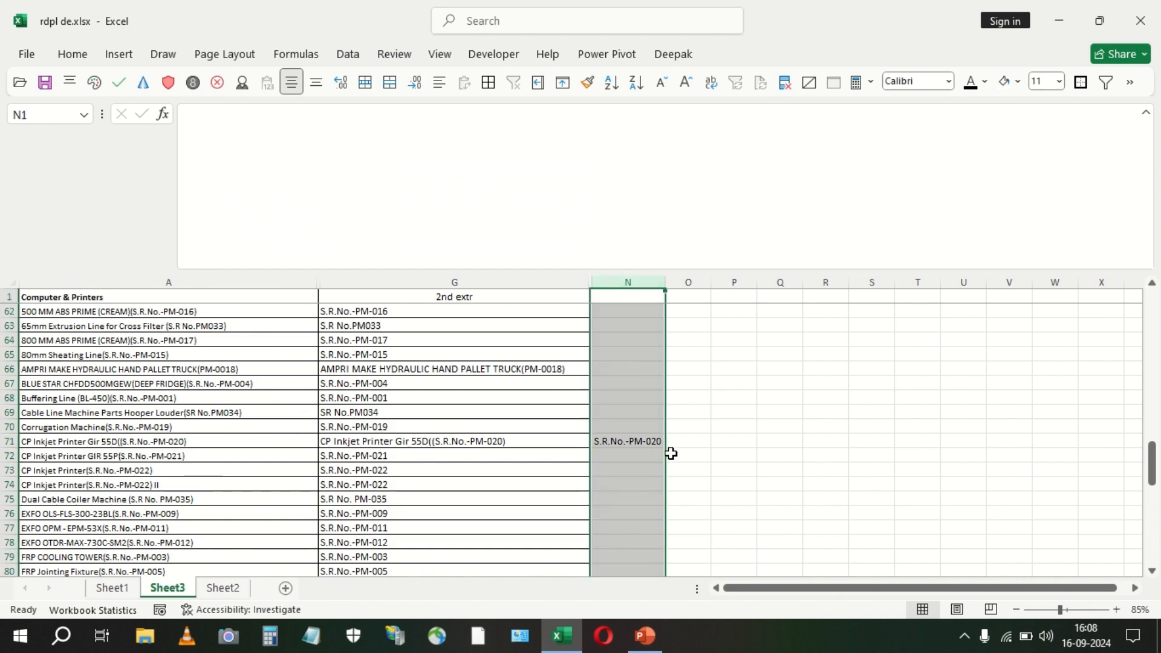
pyautogui.hotkey('ctrl', 'h')
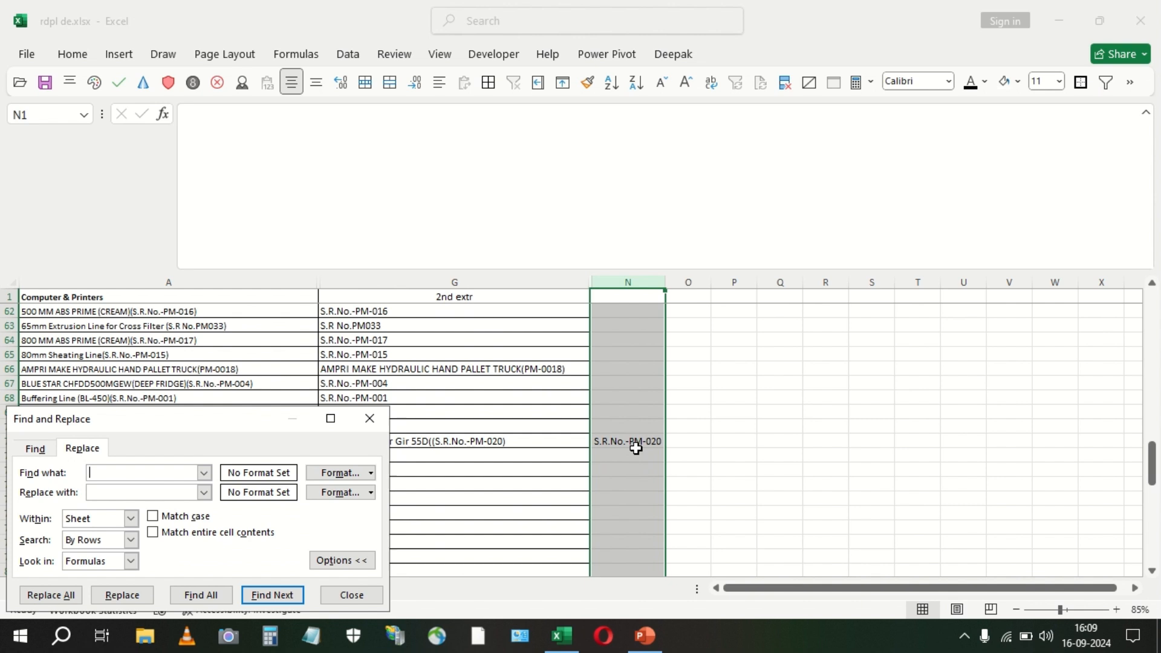
pyautogui.click(631, 441)
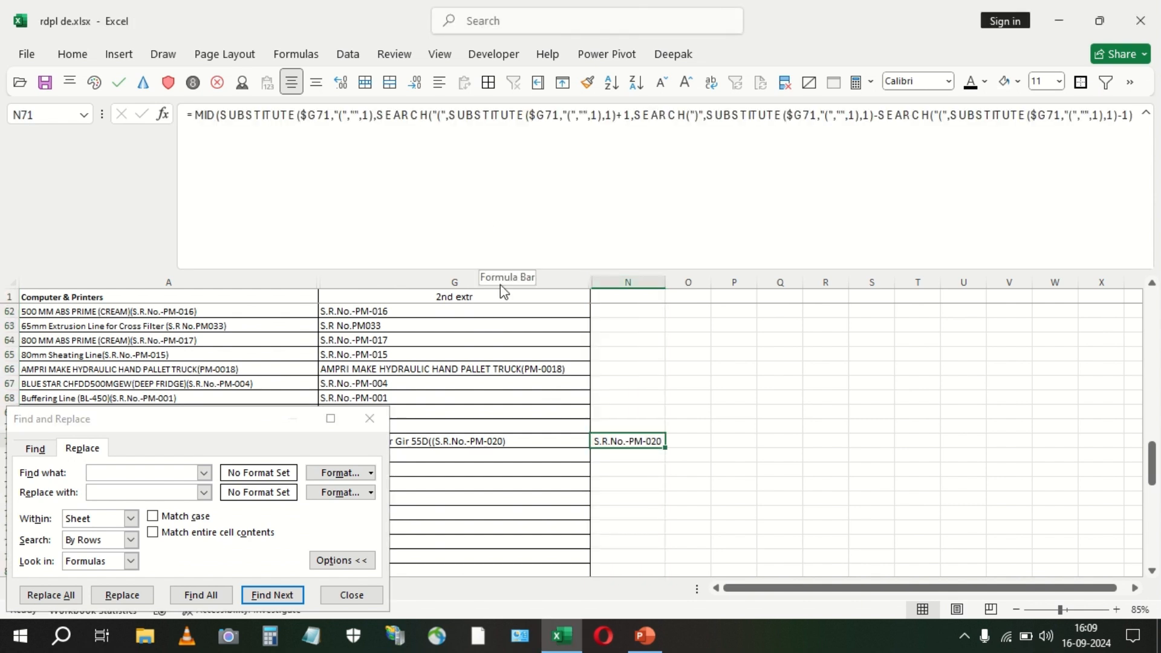
pyautogui.moveTo(332, 115); pyautogui.dragTo(302, 115)
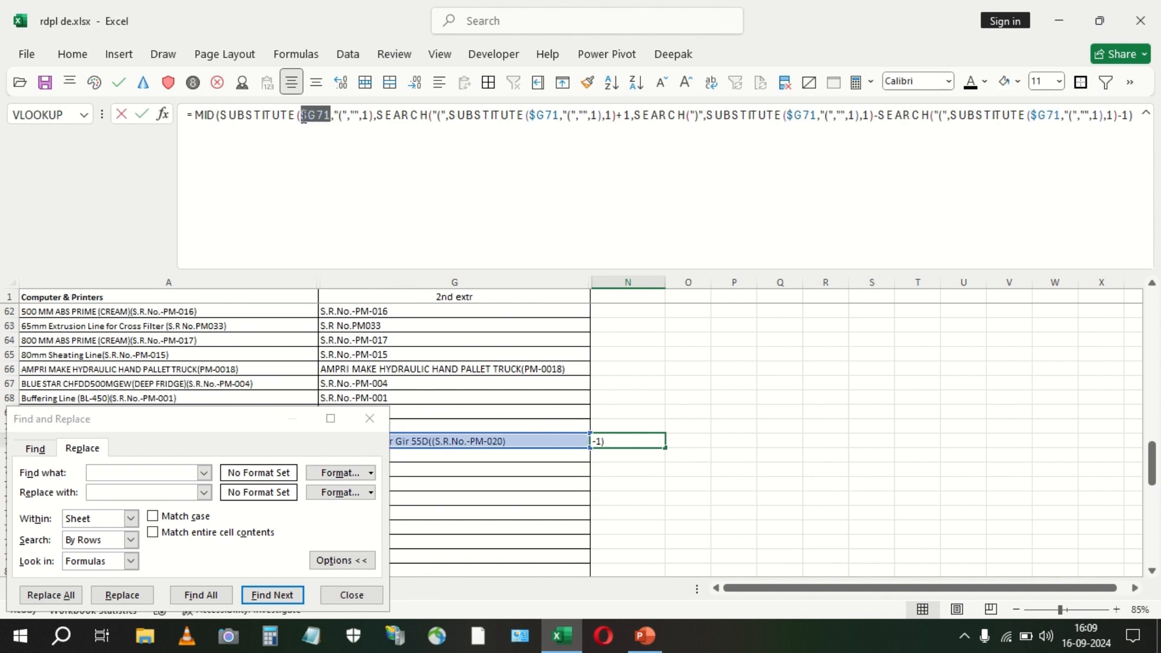
pyautogui.press('Escape')
pyautogui.click(128, 472)
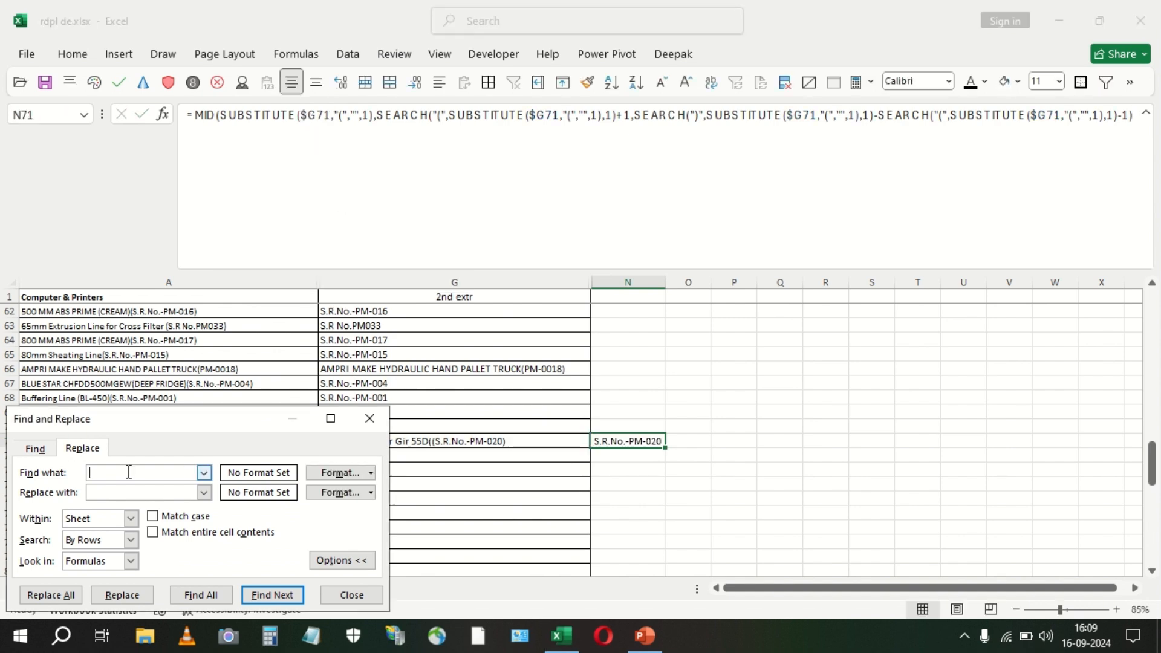
pyautogui.click(370, 419)
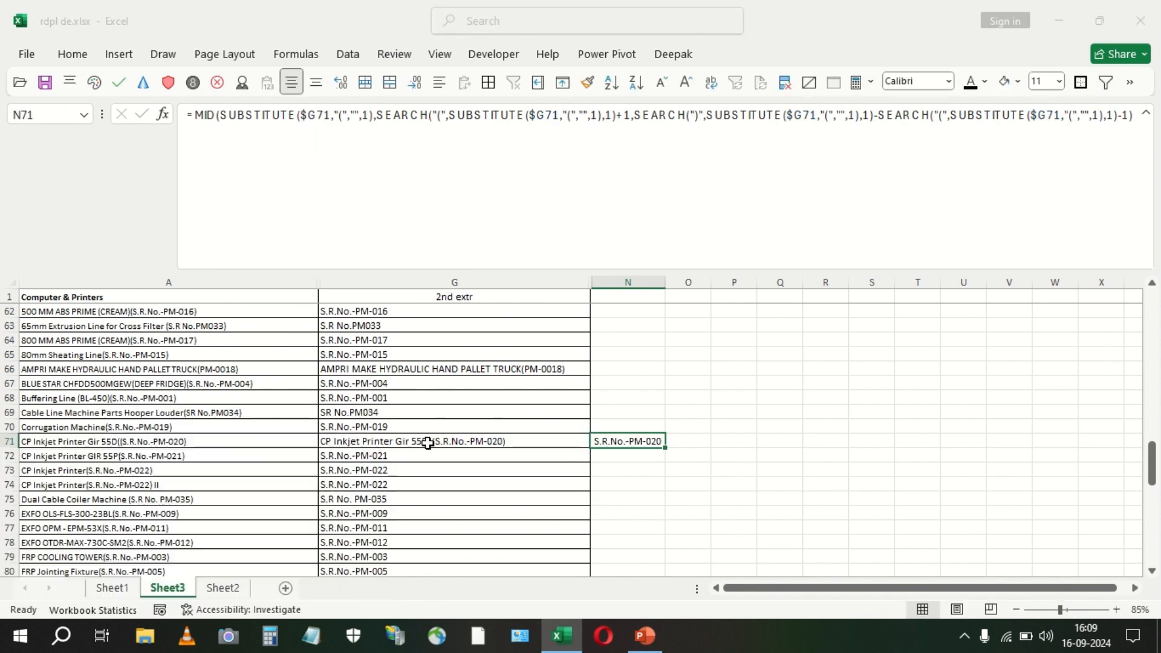
pyautogui.click(501, 447)
pyautogui.moveTo(565, 160); pyautogui.dragTo(193, 115)
pyautogui.press('Escape')
pyautogui.click(629, 441)
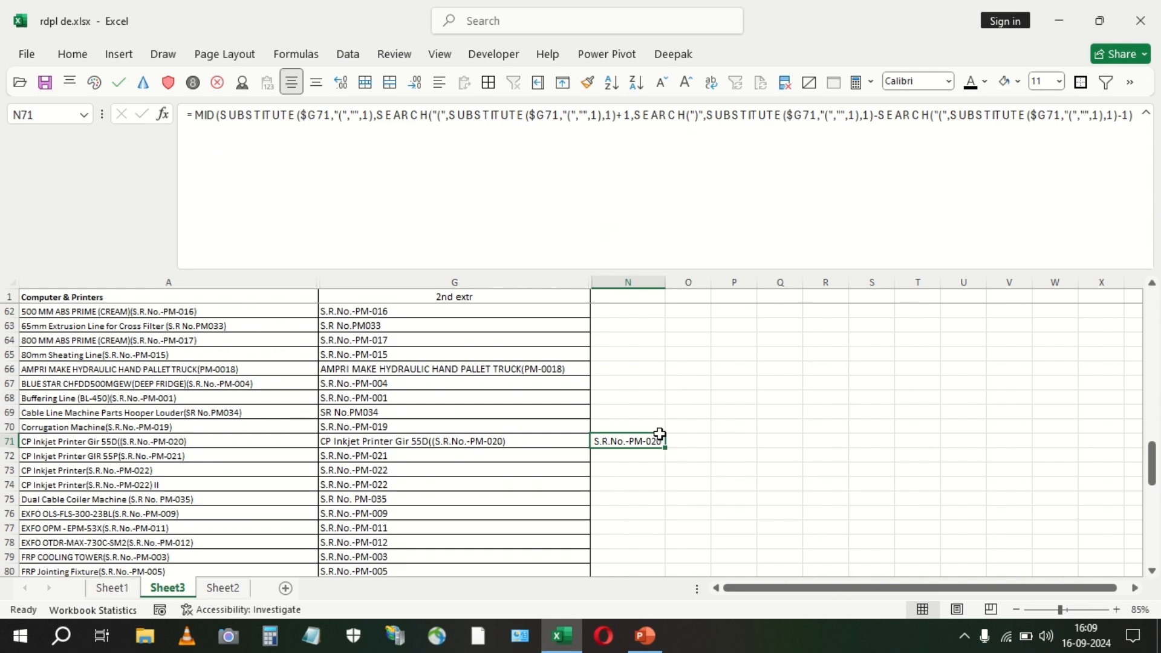
pyautogui.hotkey('ctrl', 'space')
pyautogui.hotkey('ctrl', 'h')
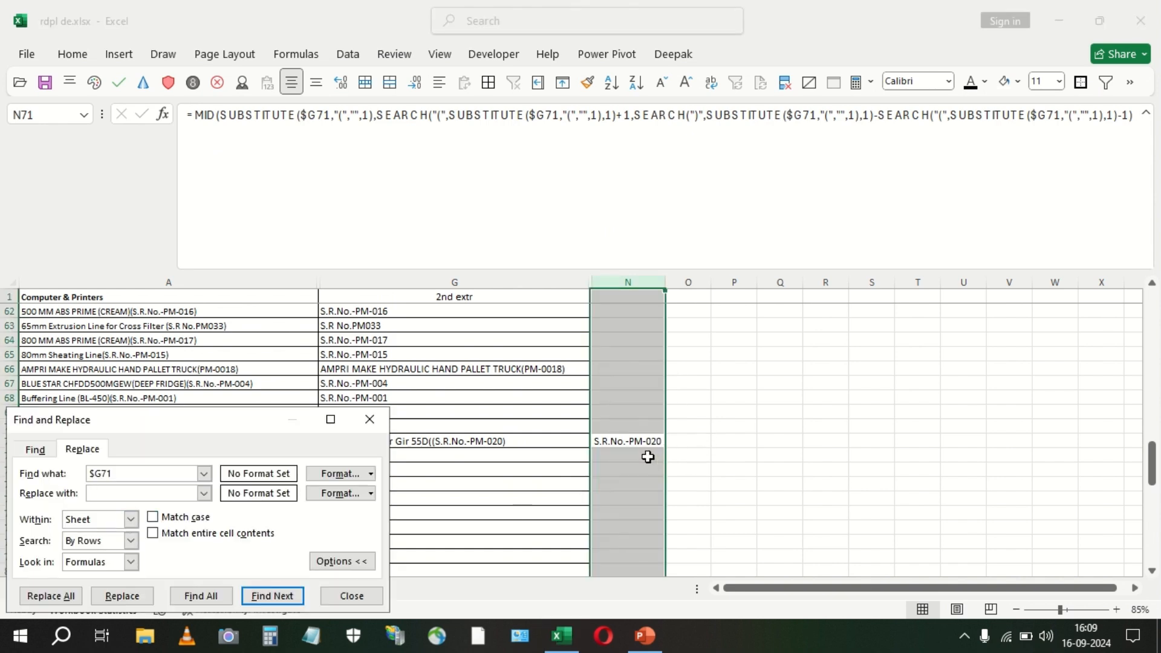
pyautogui.press('Escape')
pyautogui.click(632, 441)
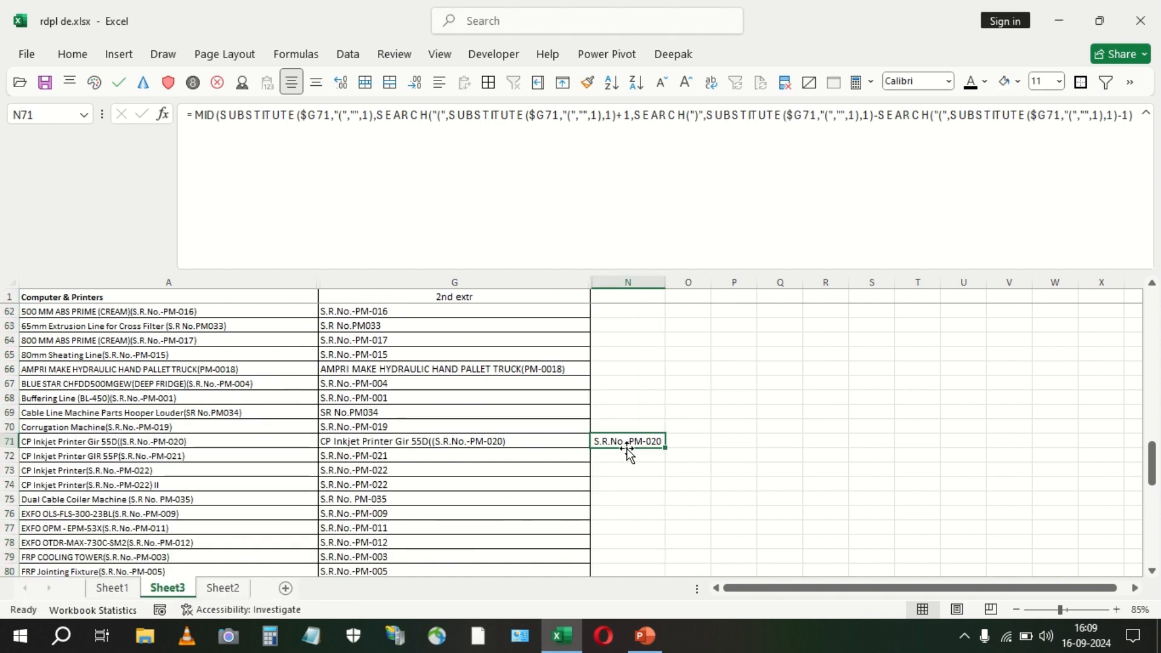
# Copy the IFERROR formula from G71 without its equals sign and substitute it for the first $G71 reference in N71.
pyautogui.click(440, 440)
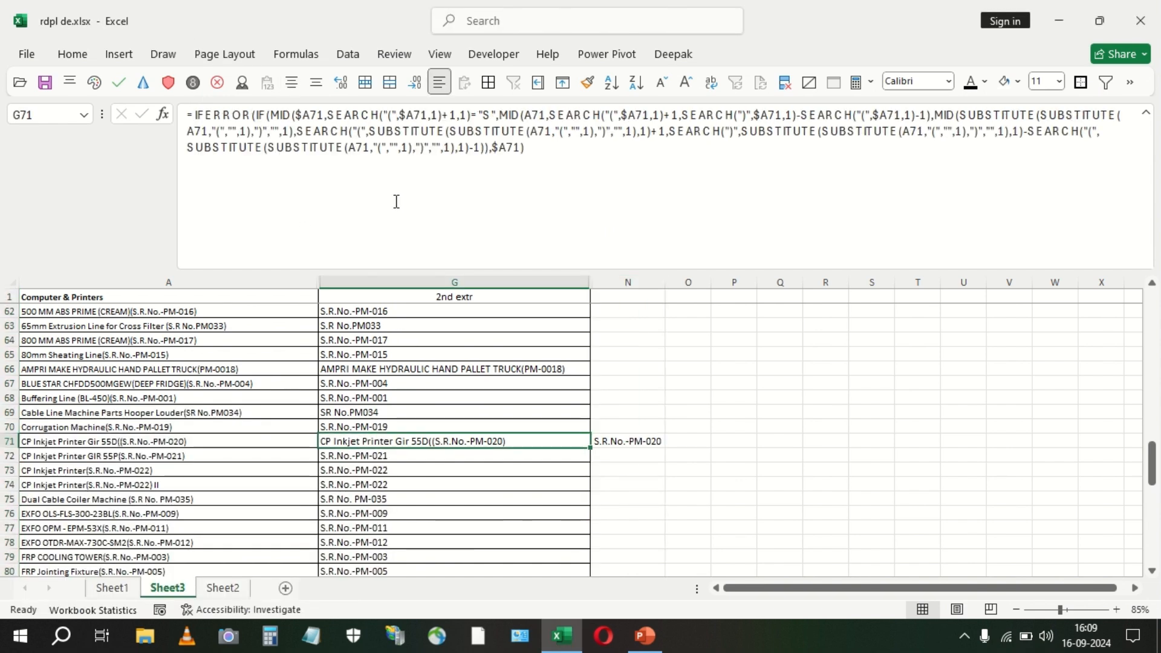
pyautogui.moveTo(555, 147); pyautogui.dragTo(195, 115)
pyautogui.hotkey('ctrl', 'c')
pyautogui.click(602, 439)
pyautogui.moveTo(328, 116); pyautogui.dragTo(301, 116)
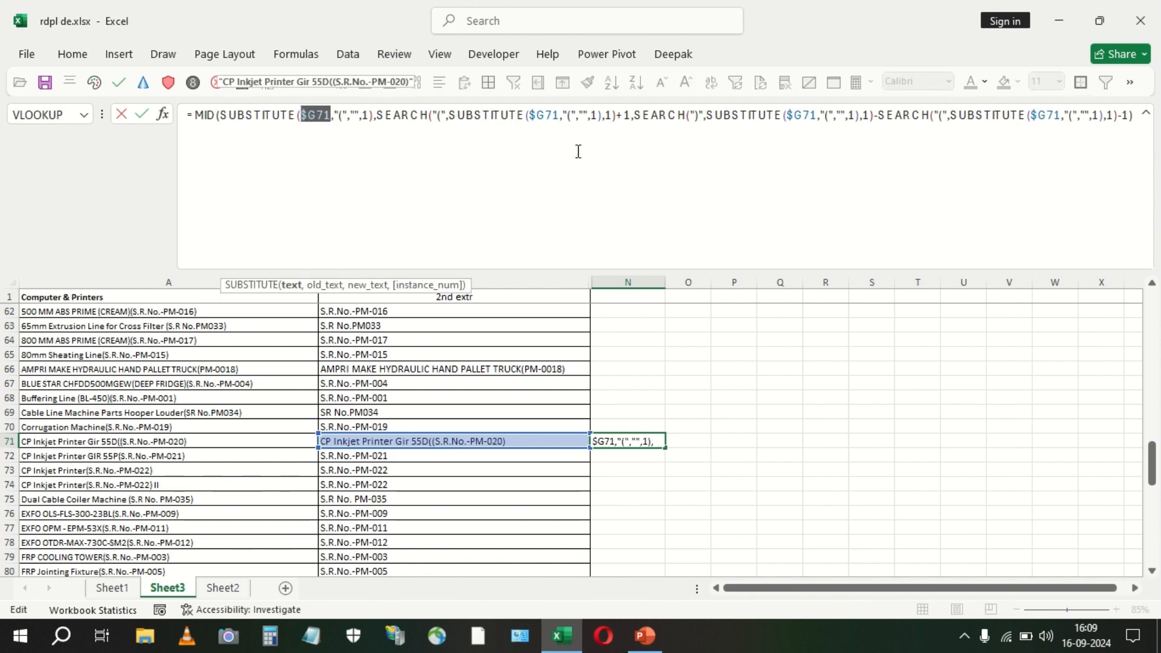
pyautogui.hotkey('ctrl', 'v')
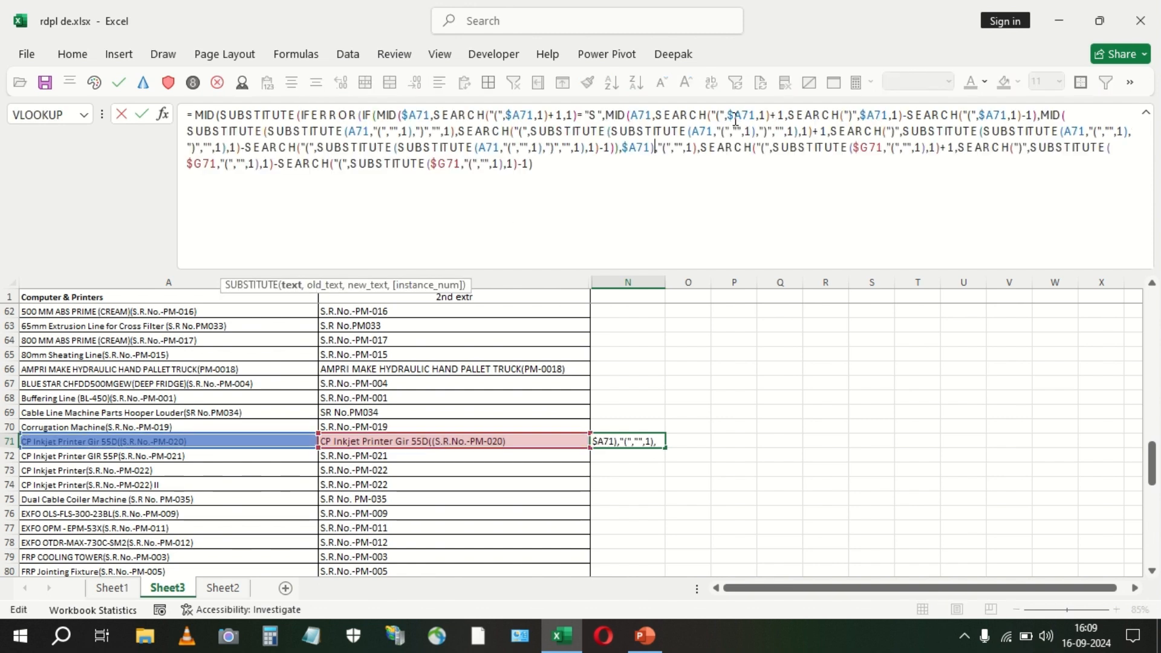
# Replace the three remaining $G71 references in N71 with the copied IFERROR formula and enter the combined formula.
pyautogui.moveTo(883, 144); pyautogui.dragTo(854, 148)
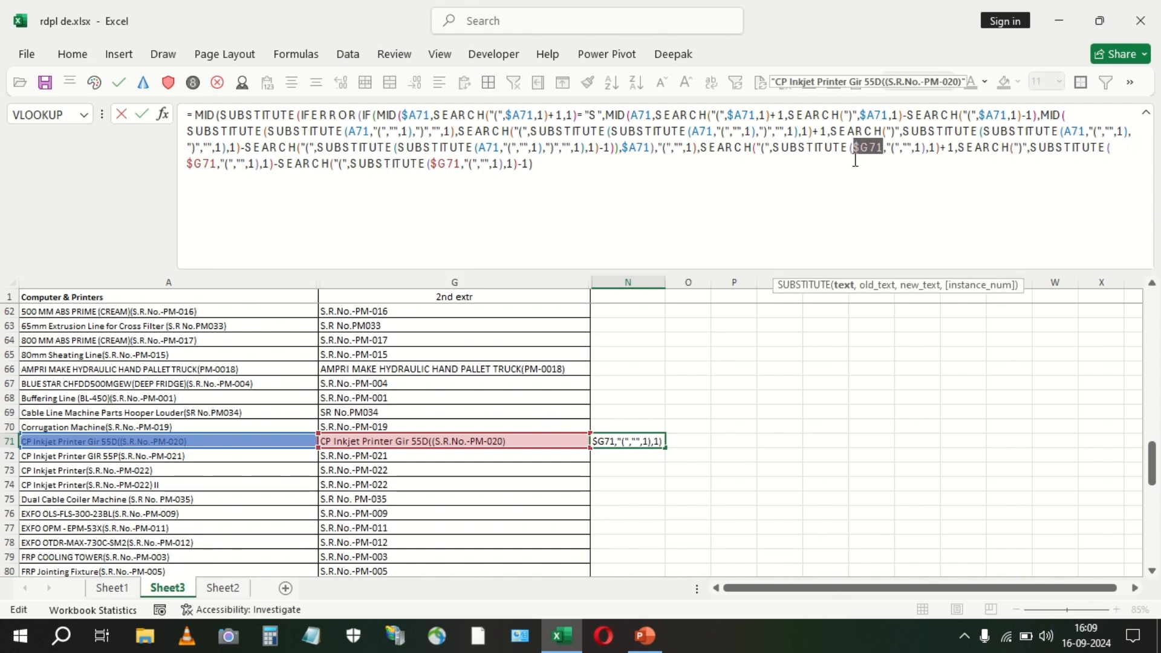
pyautogui.hotkey('ctrl', 'v')
pyautogui.moveTo(484, 196); pyautogui.dragTo(453, 197)
pyautogui.hotkey('ctrl', 'v')
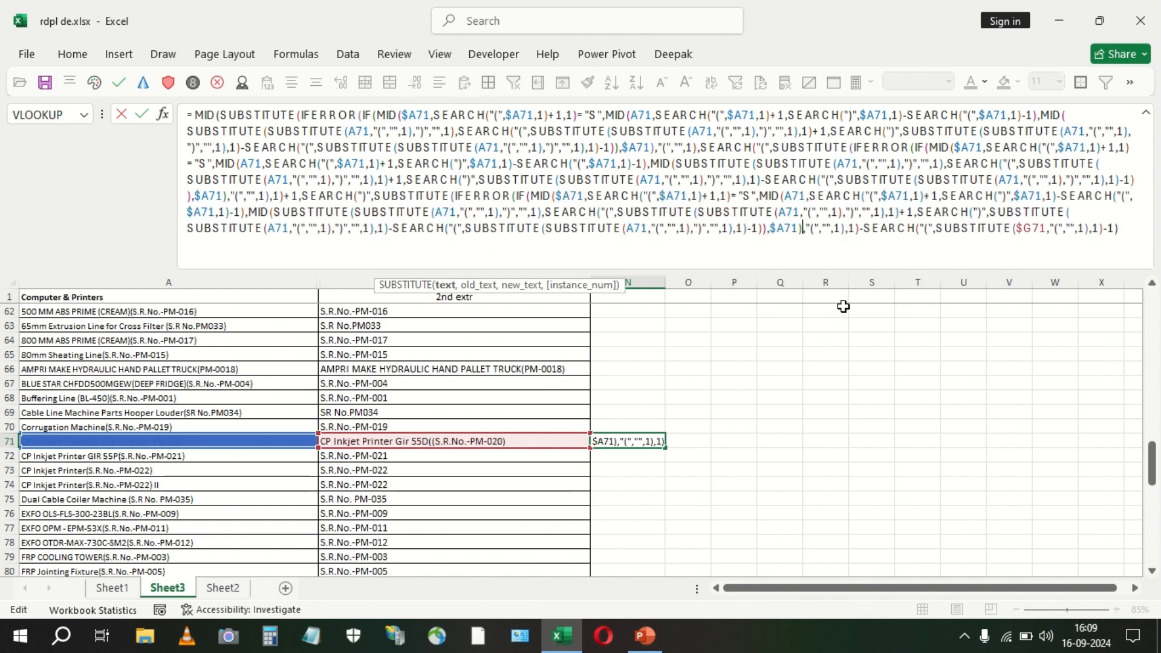
pyautogui.click(1047, 228)
pyautogui.doubleClick(1031, 228)
pyautogui.hotkey('ctrl', 'v')
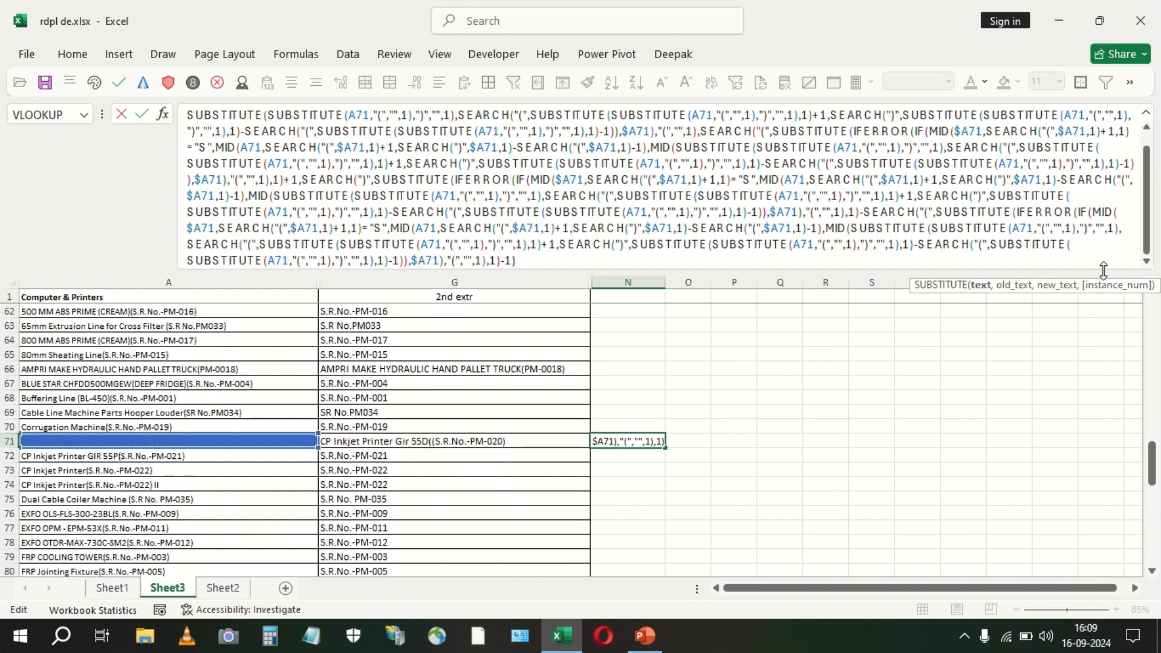
pyautogui.press('Return')
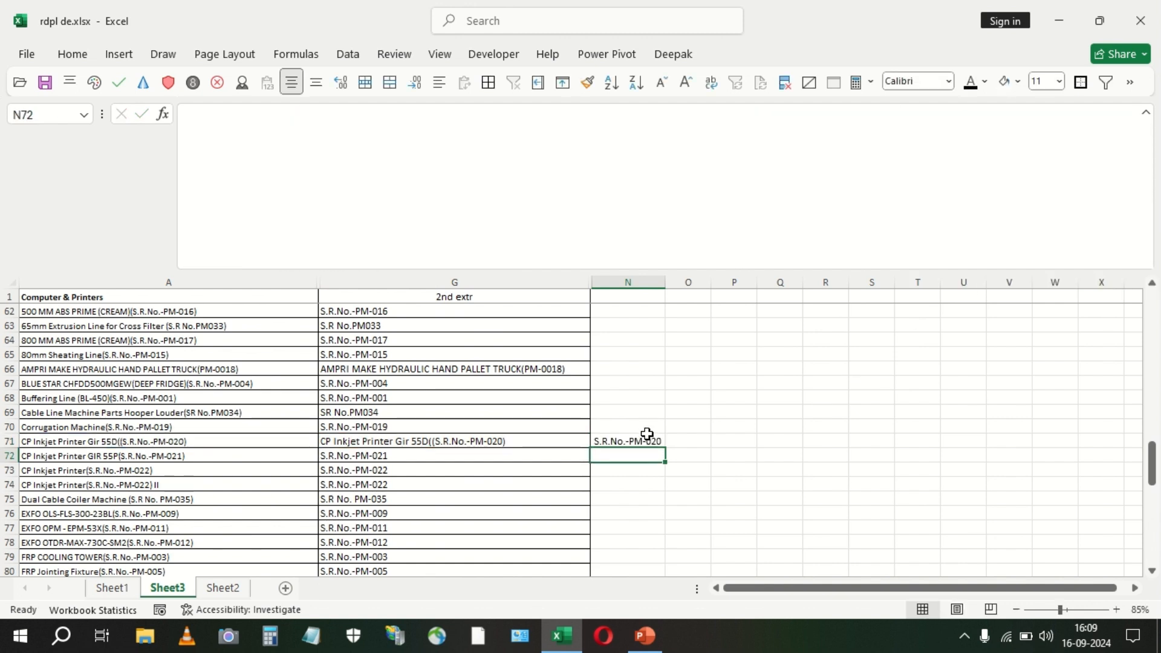
# Fill the N71 formula upward to N64 and inspect the copied formula in N70.
pyautogui.click(648, 441)
pyautogui.click(1147, 113)
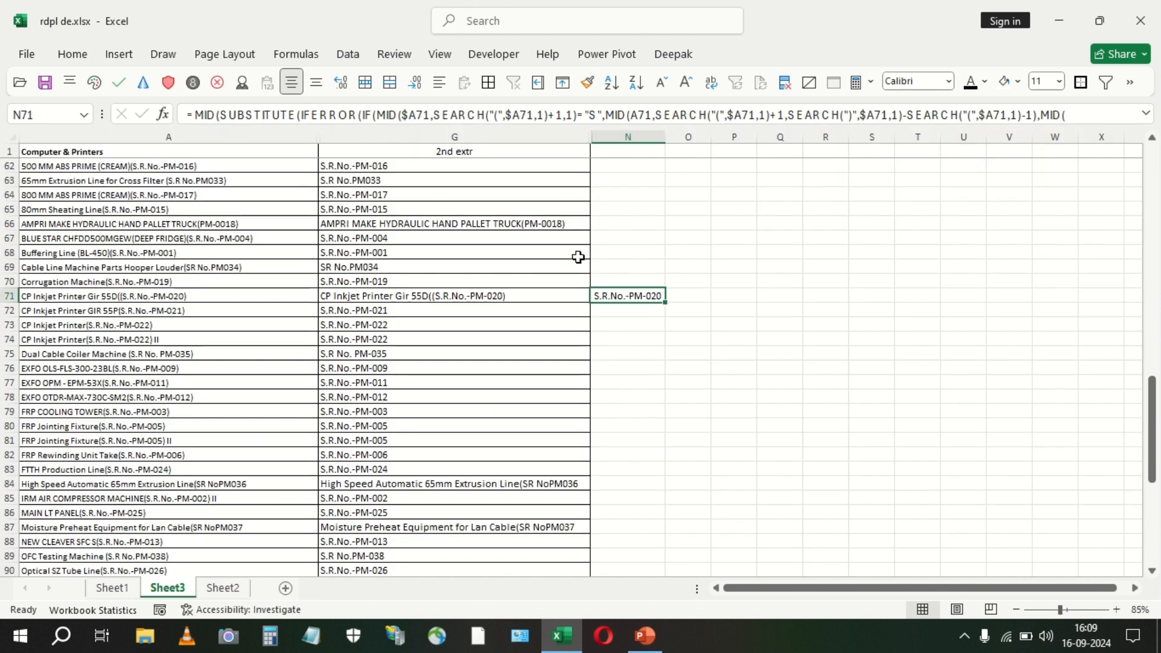
pyautogui.doubleClick(635, 296)
pyautogui.press('Escape')
pyautogui.moveTo(669, 306); pyautogui.dragTo(666, 195)
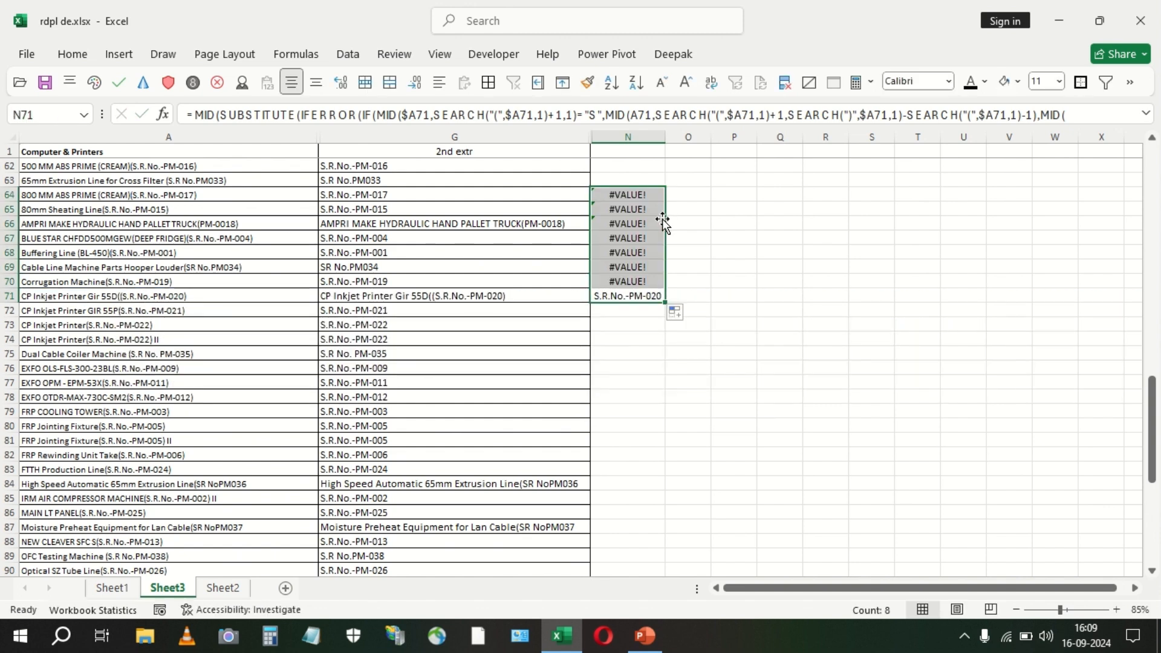
pyautogui.doubleClick(637, 280)
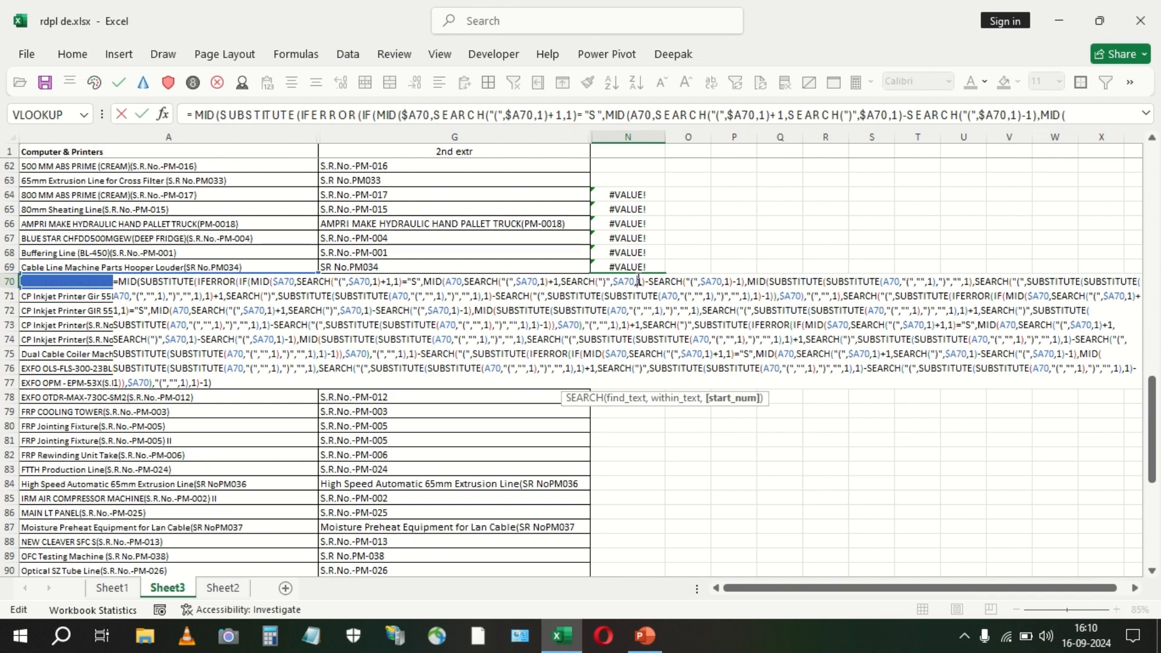
pyautogui.press('Escape')
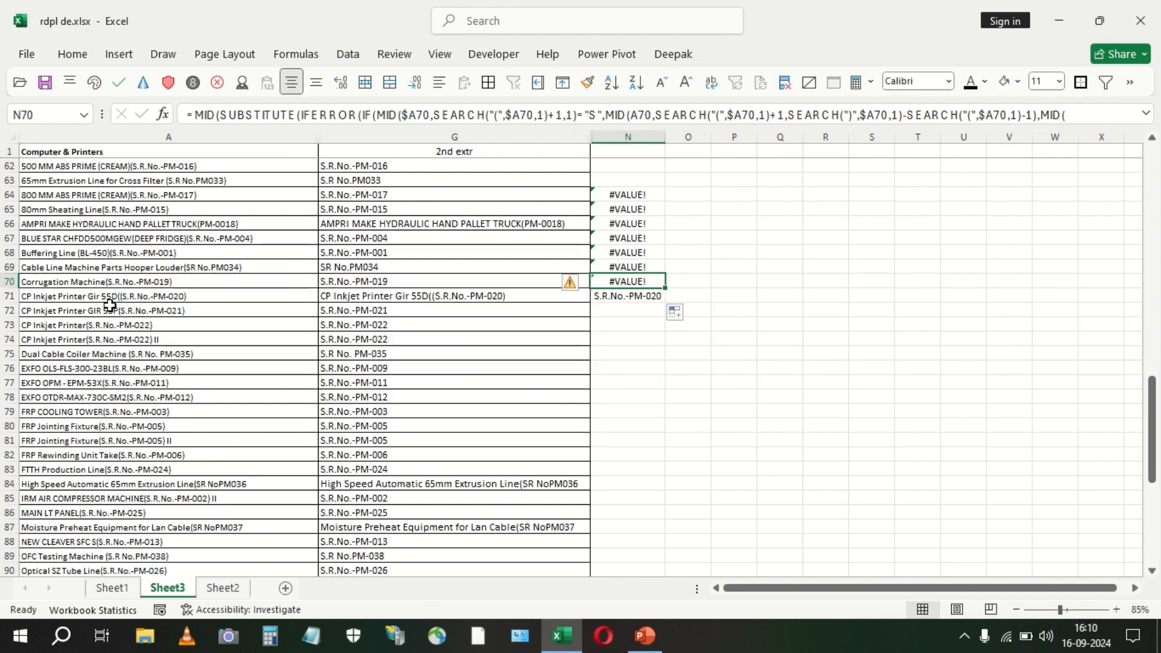
pyautogui.press('F2')
pyautogui.press('Escape')
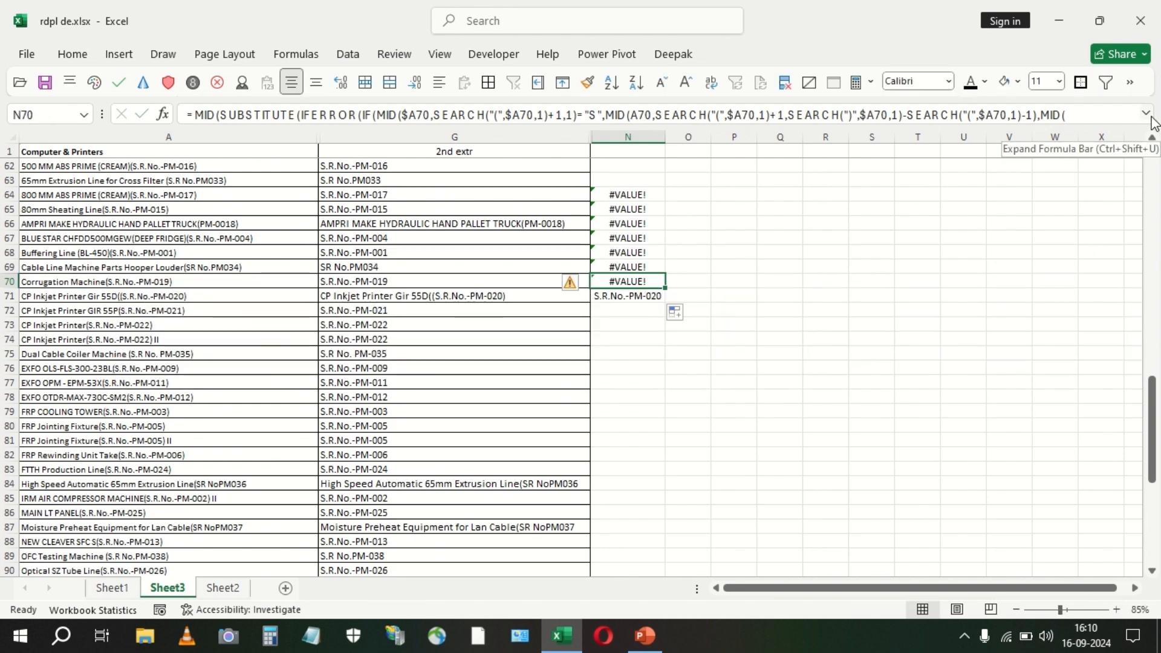
pyautogui.click(1150, 116)
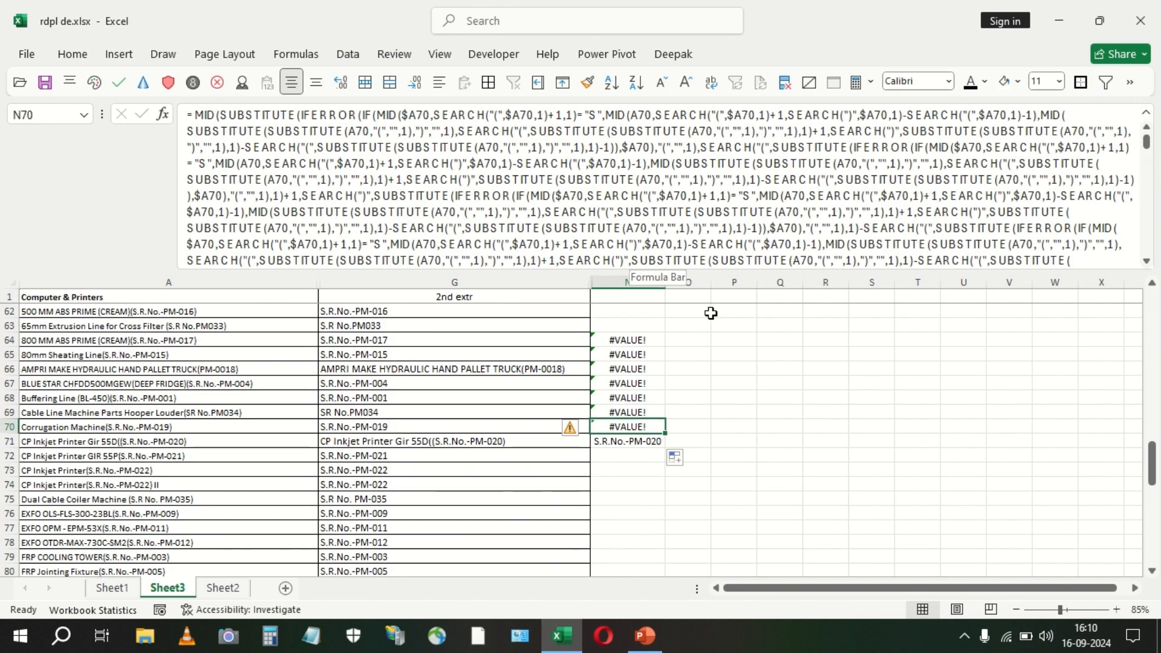
pyautogui.click(1146, 113)
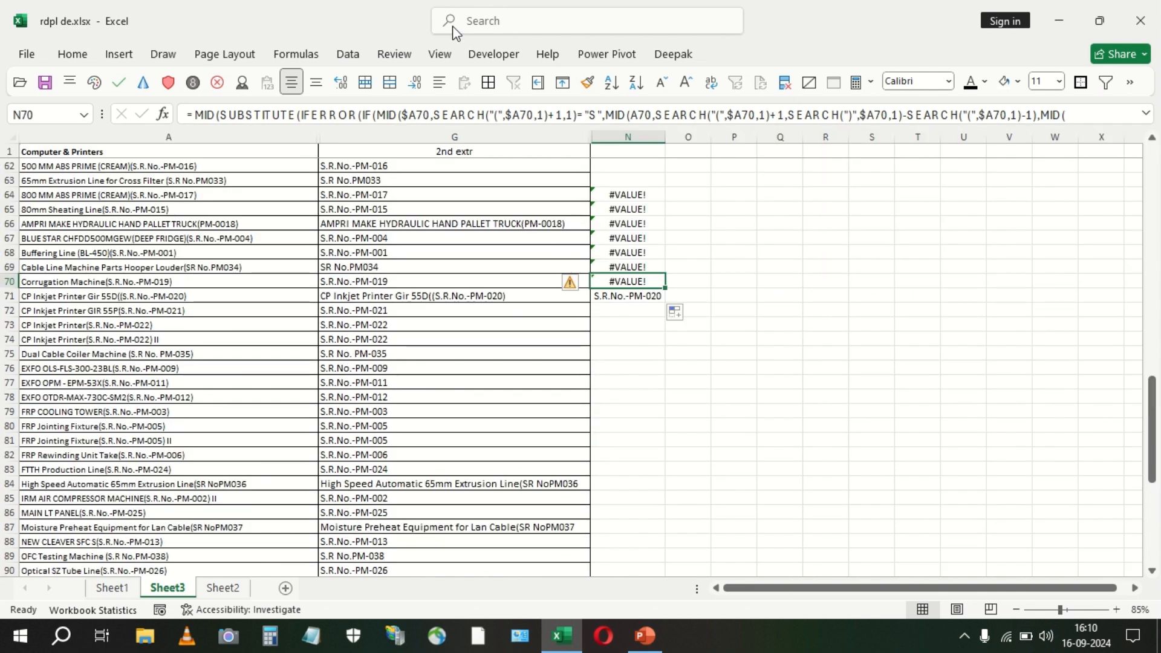
pyautogui.moveTo(475, 3)
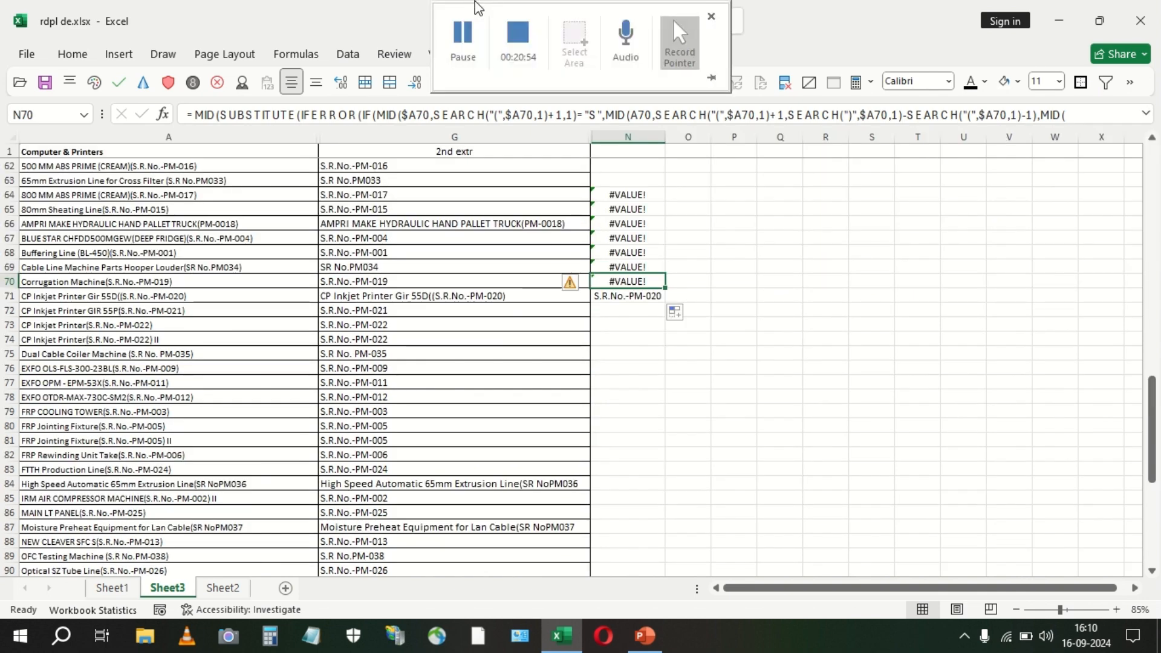
pyautogui.click(469, 33)
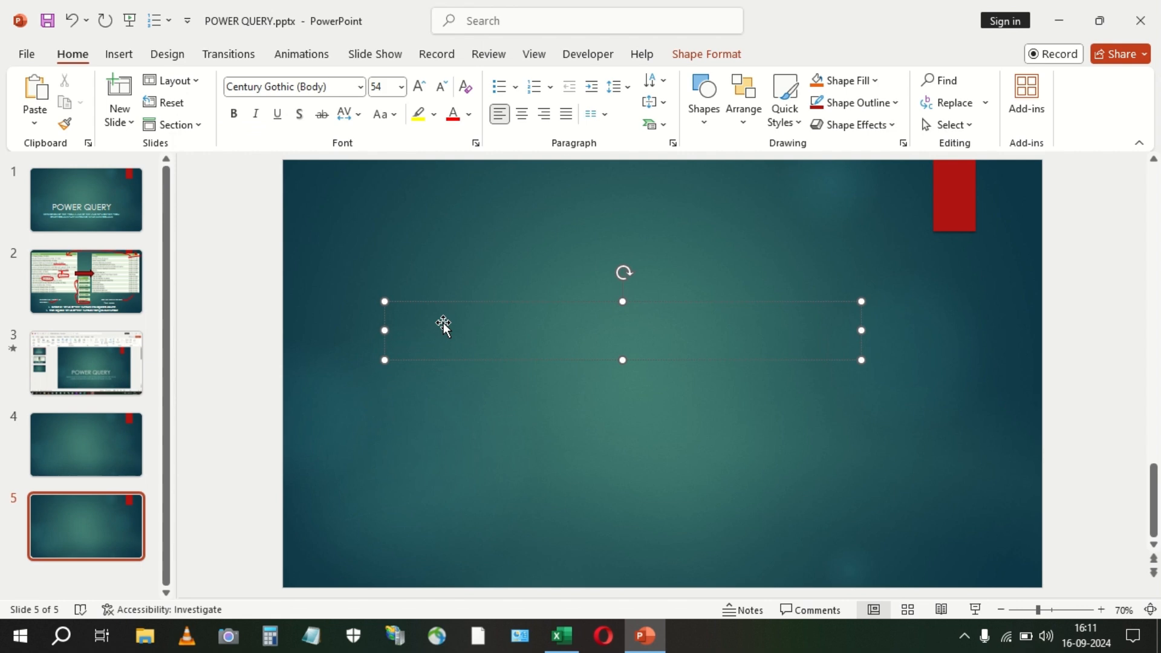
# In slide 5's text box, write "Now you can see" and, on a new line, "How difficult it is to get excel function to extract".
pyautogui.write('now you')
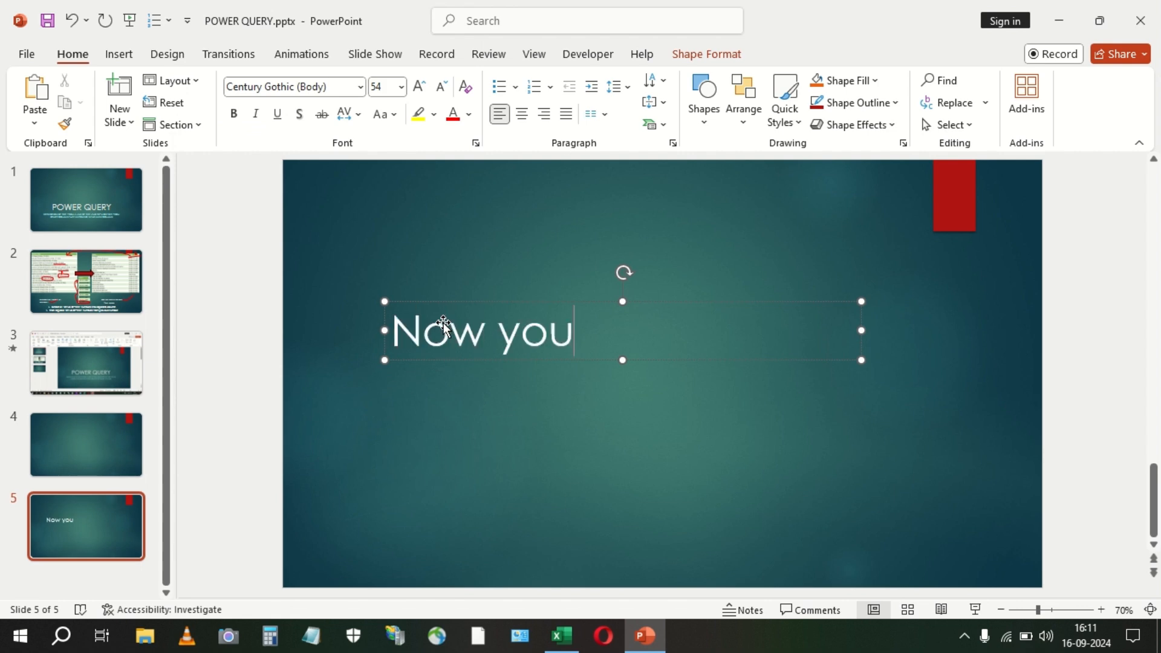
pyautogui.write(' can see')
pyautogui.press('Return')
pyautogui.write('how difi')
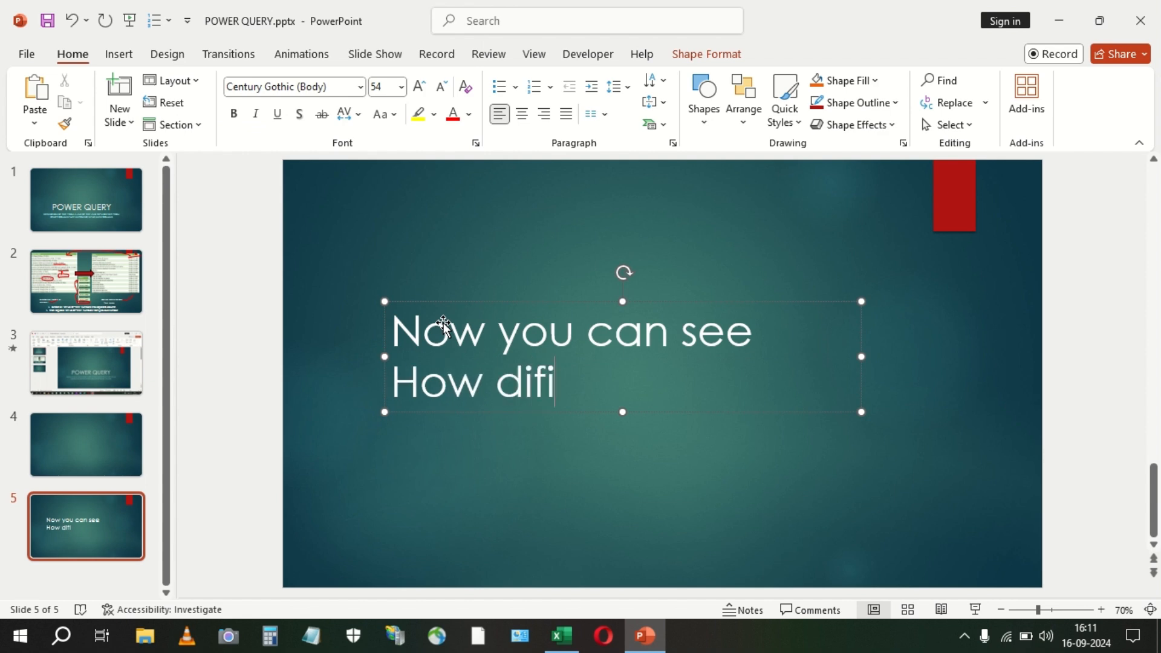
pyautogui.press('BackSpace')
pyautogui.write('ficult')
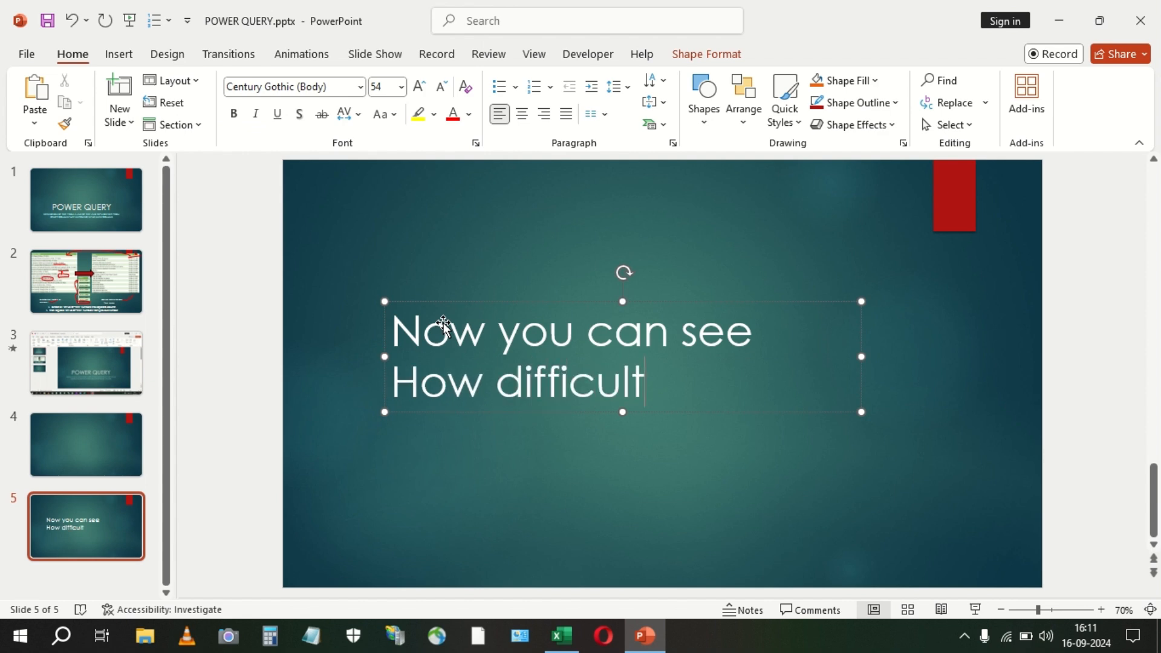
pyautogui.write(' it is to')
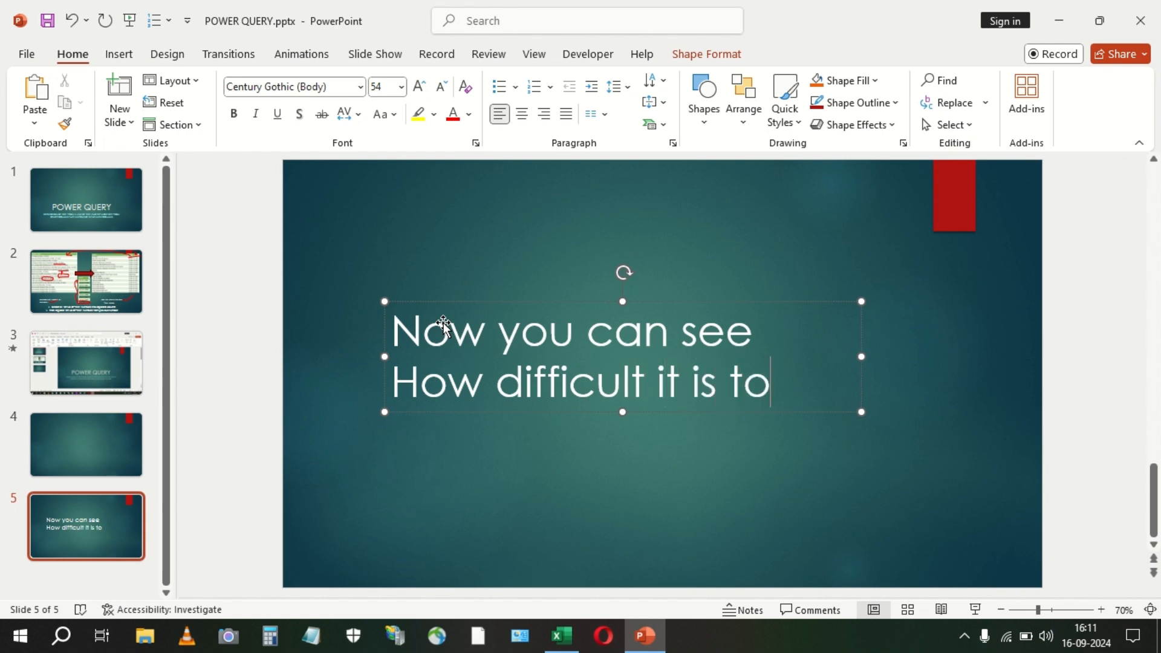
pyautogui.write(' get ex')
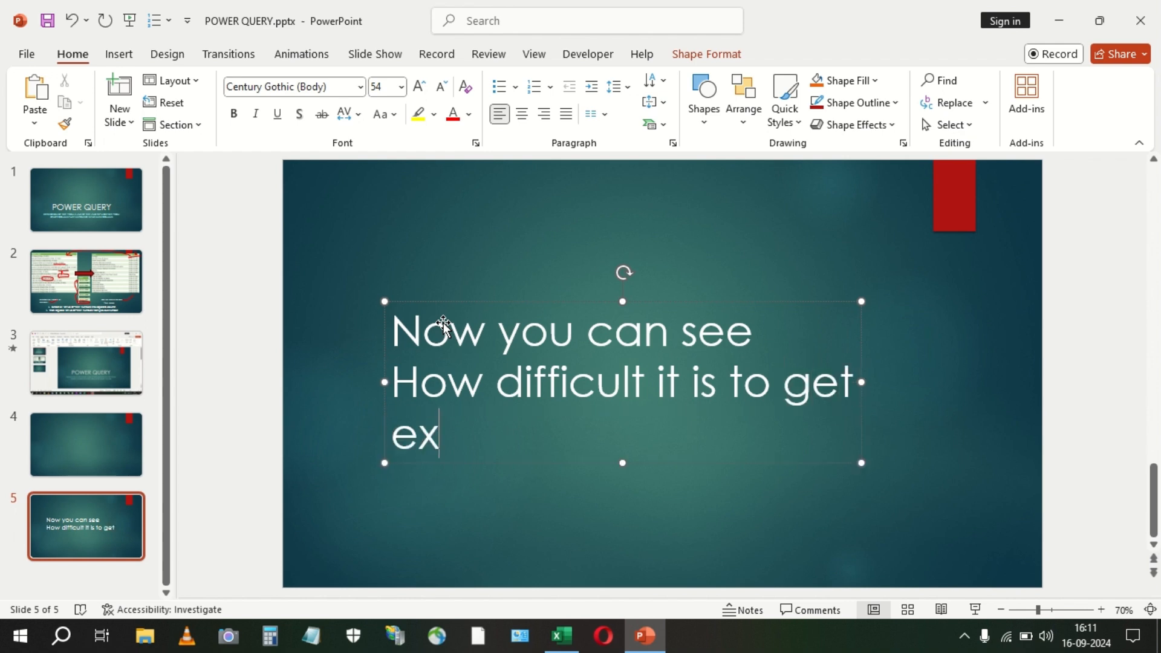
pyautogui.write('cel func')
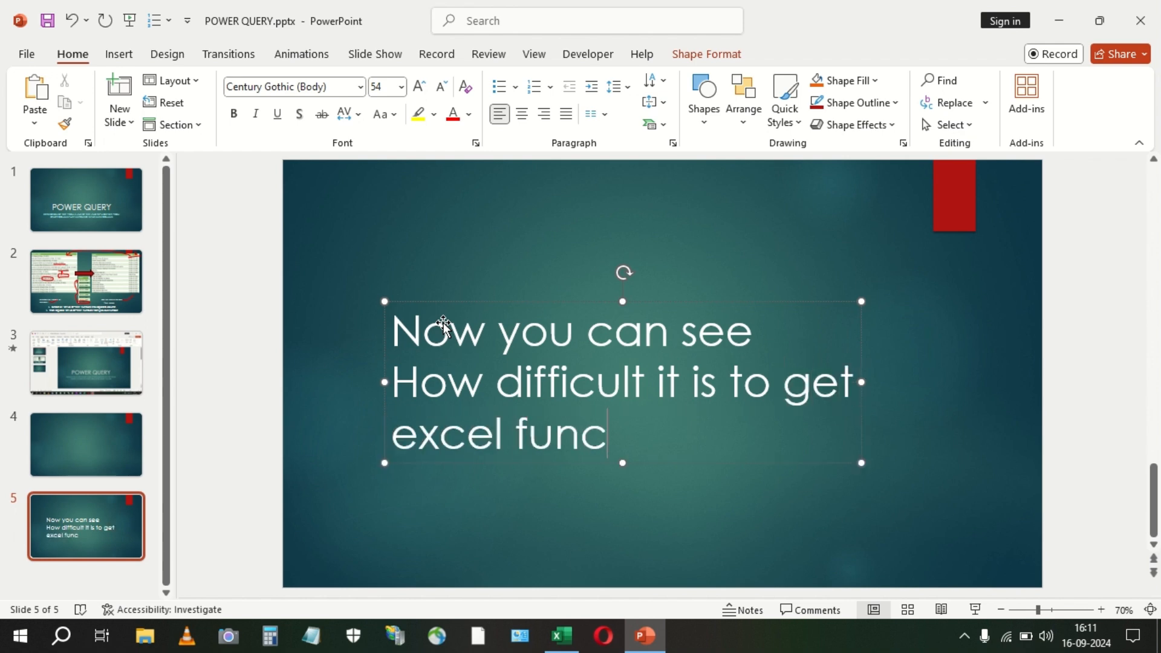
pyautogui.write('tion to ex')
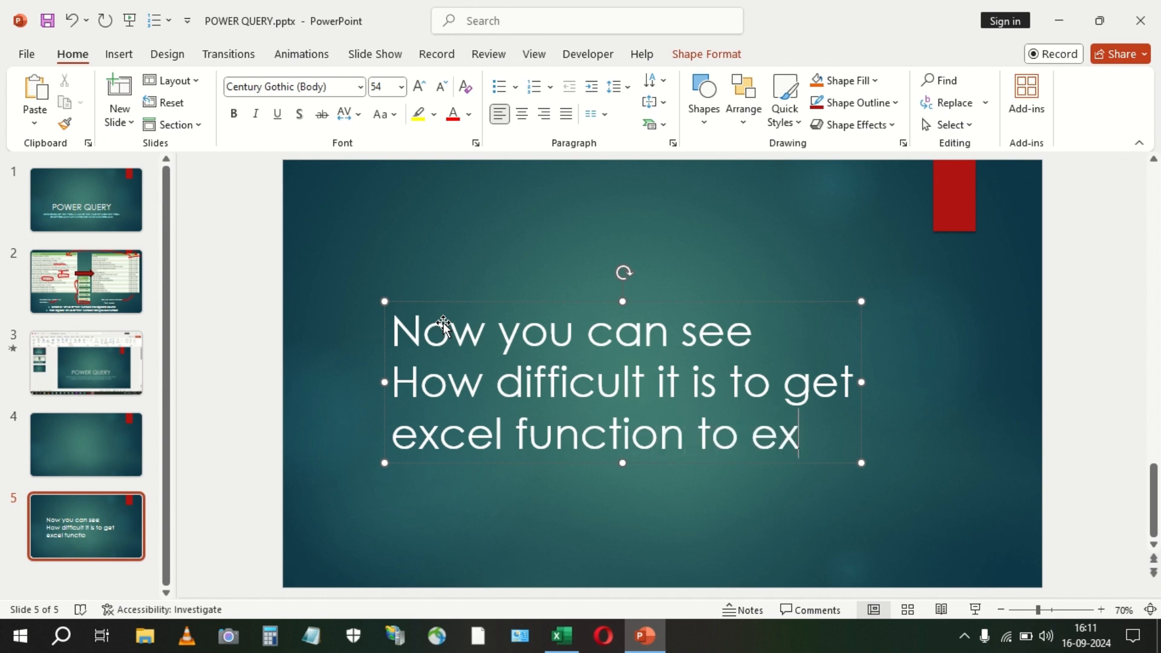
pyautogui.write('tract')
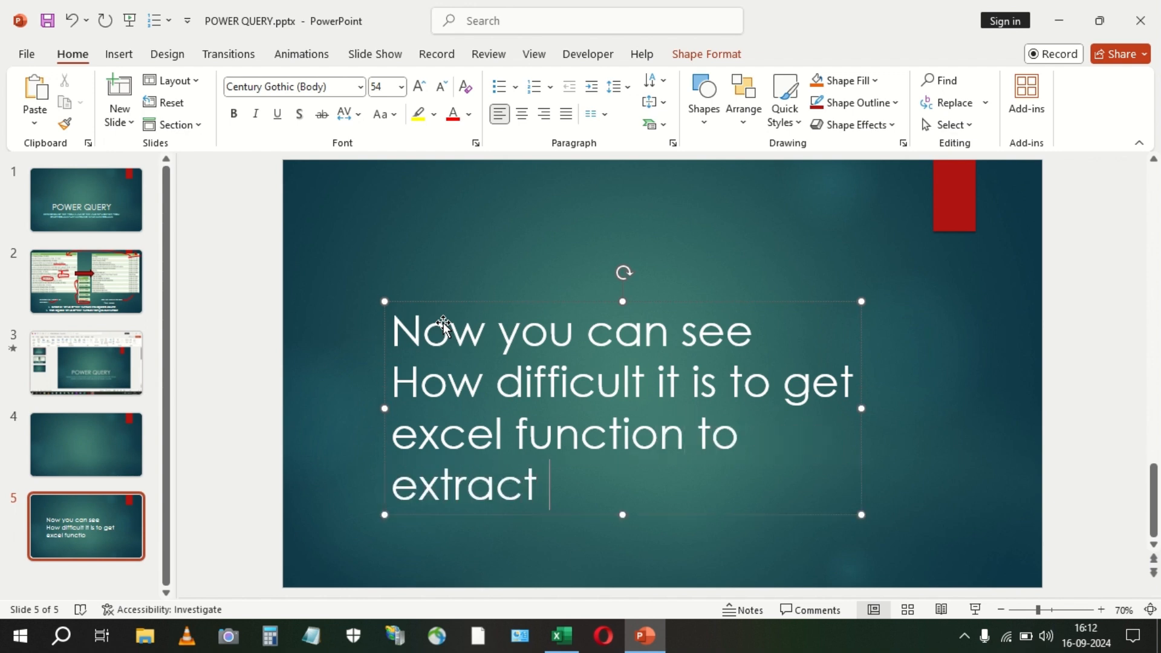